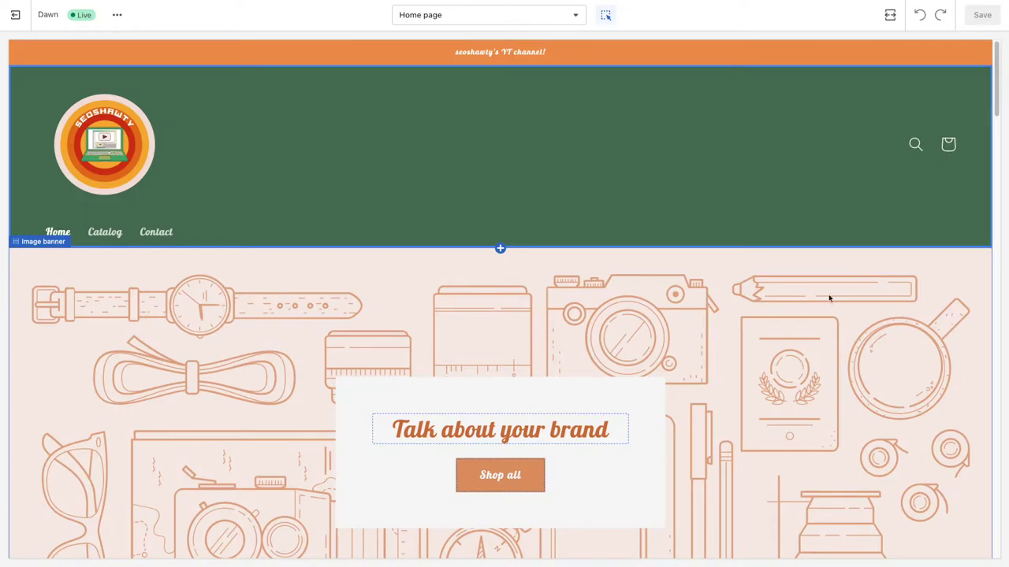
Review the store's home page sections from the header to the multicolumn area and back up.
scroll(729, 216, down, 4)
scroll(731, 215, down, 10)
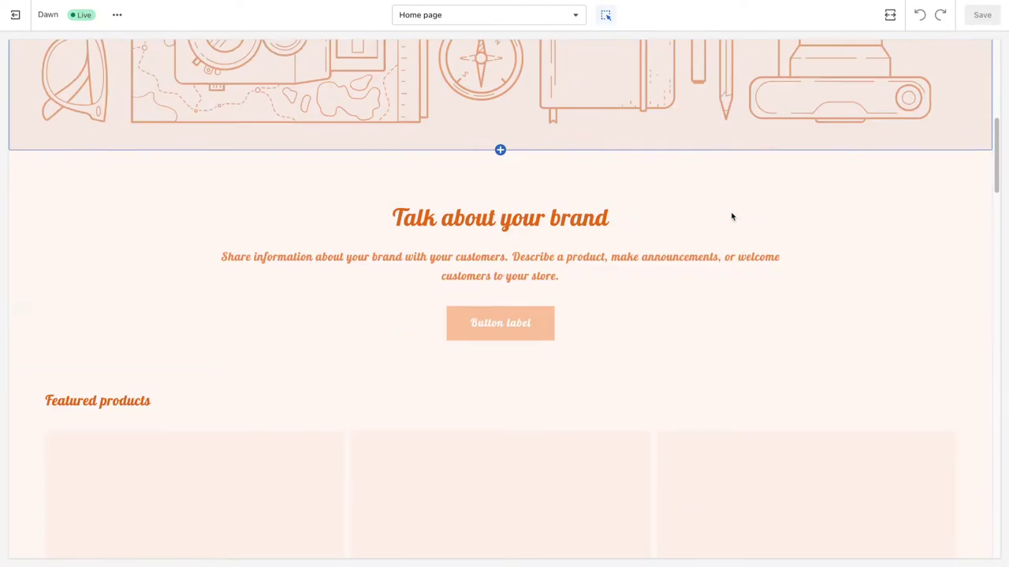
scroll(731, 217, down, 15)
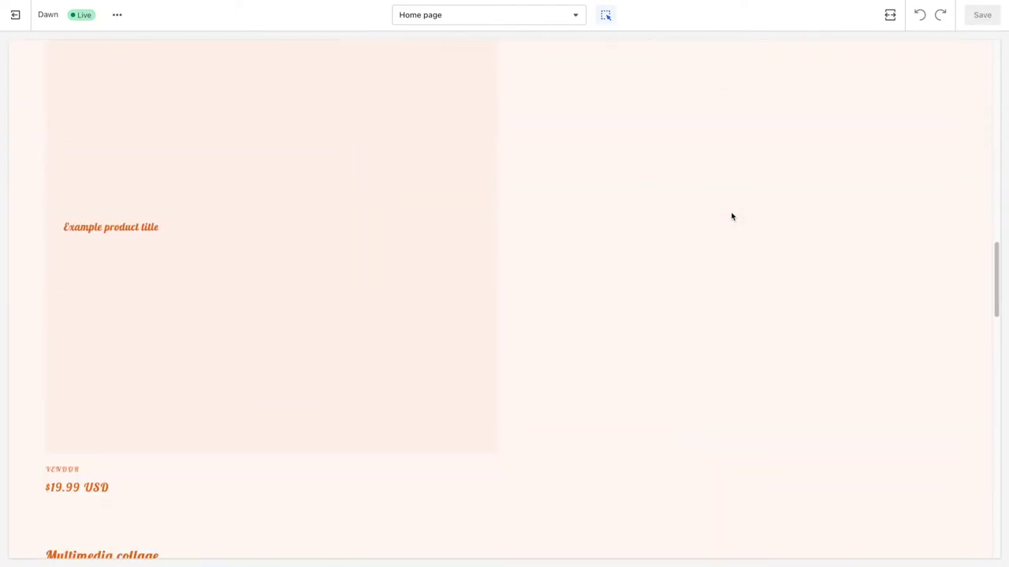
scroll(731, 217, down, 11)
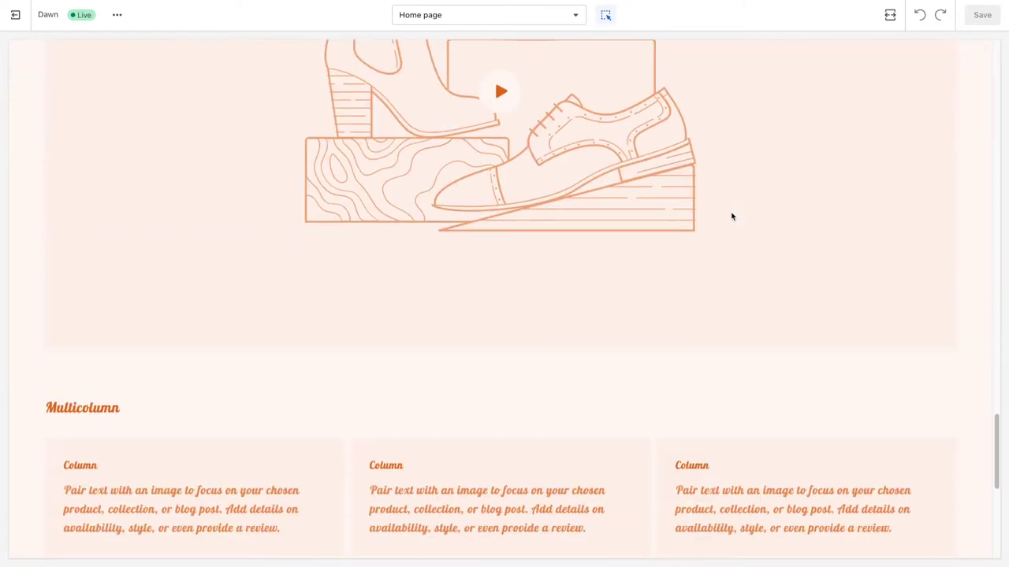
scroll(731, 217, up, 20)
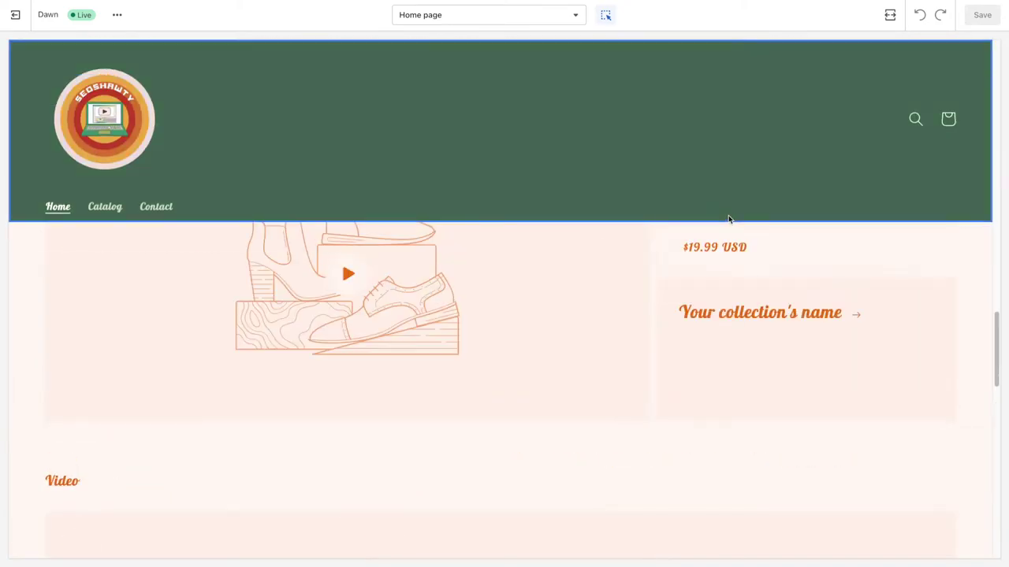
scroll(728, 219, up, 5)
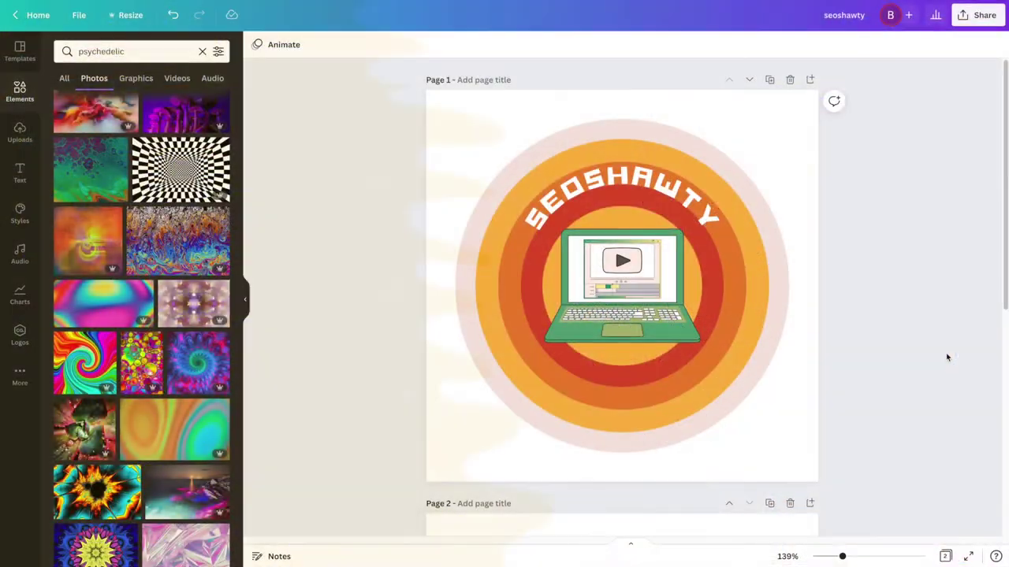
Switch to the logo design in Canva, try deleting the ringed artwork around page 2's circular frame, and undo the deletion.
scroll(945, 355, down, 5)
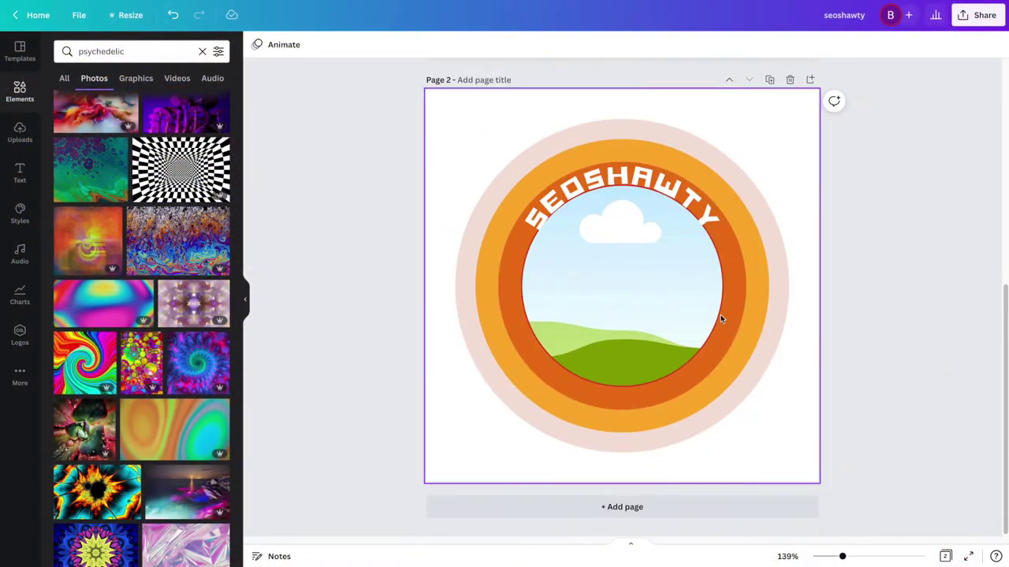
click(767, 294)
key(Delete)
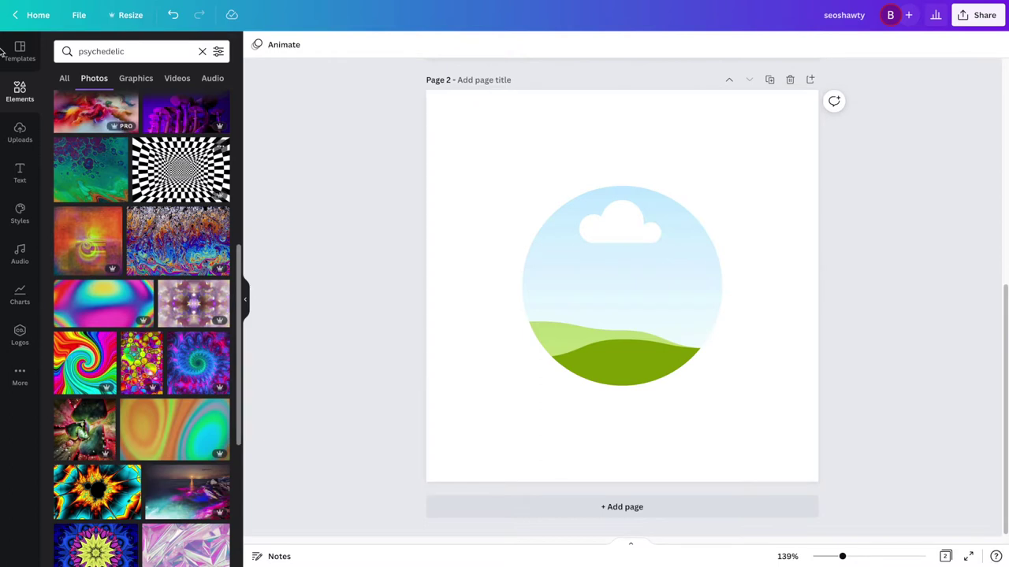
click(175, 15)
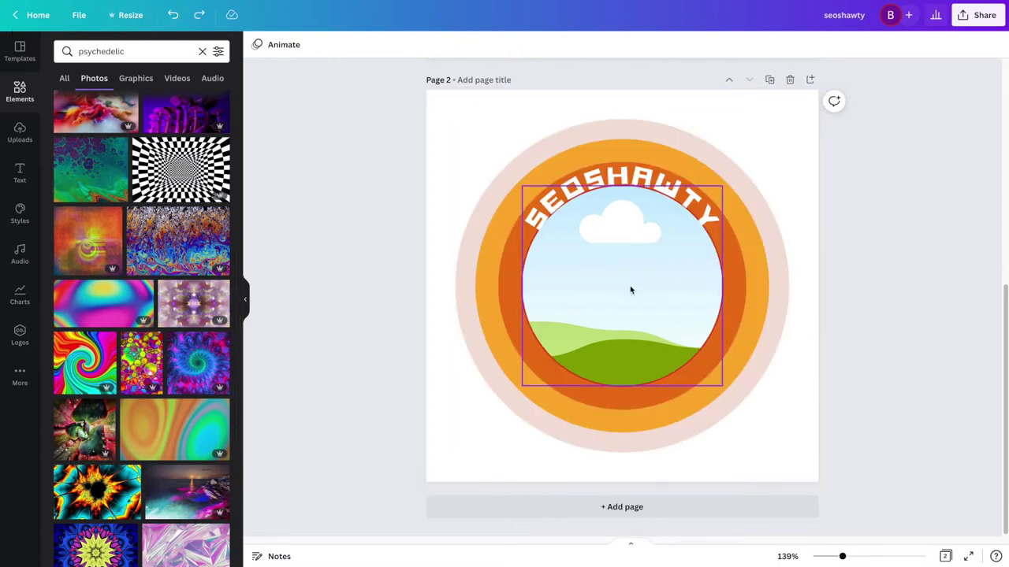
Move the circular landscape frame aside on page 2 and delete the concentric ring background behind the laptop.
drag(629, 290, 469, 361)
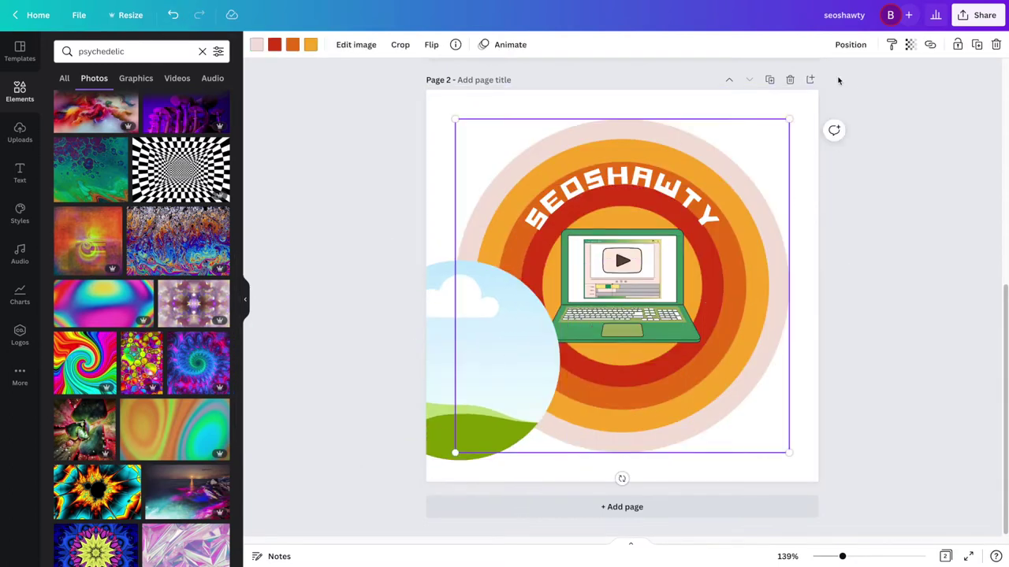
click(660, 313)
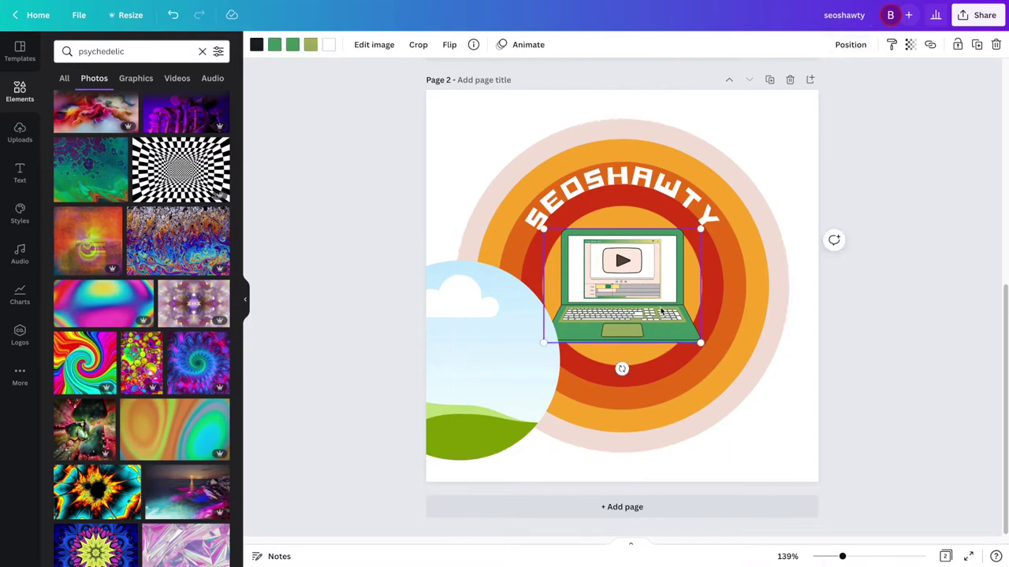
key(Delete)
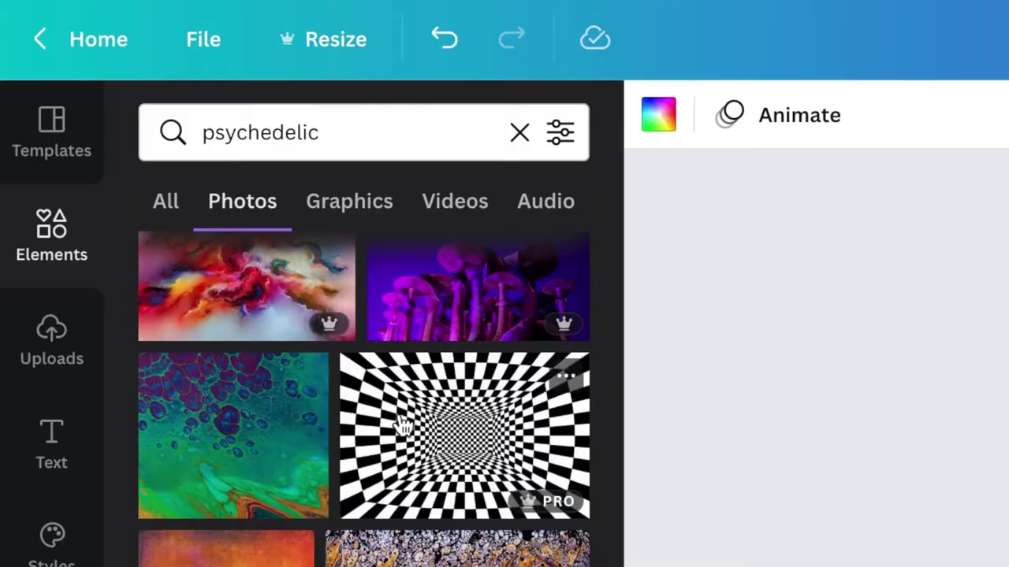
Fill the circular frame with the black-and-white checkerboard tunnel photo and center it over the laptop.
drag(402, 425, 638, 233)
drag(767, 265, 634, 220)
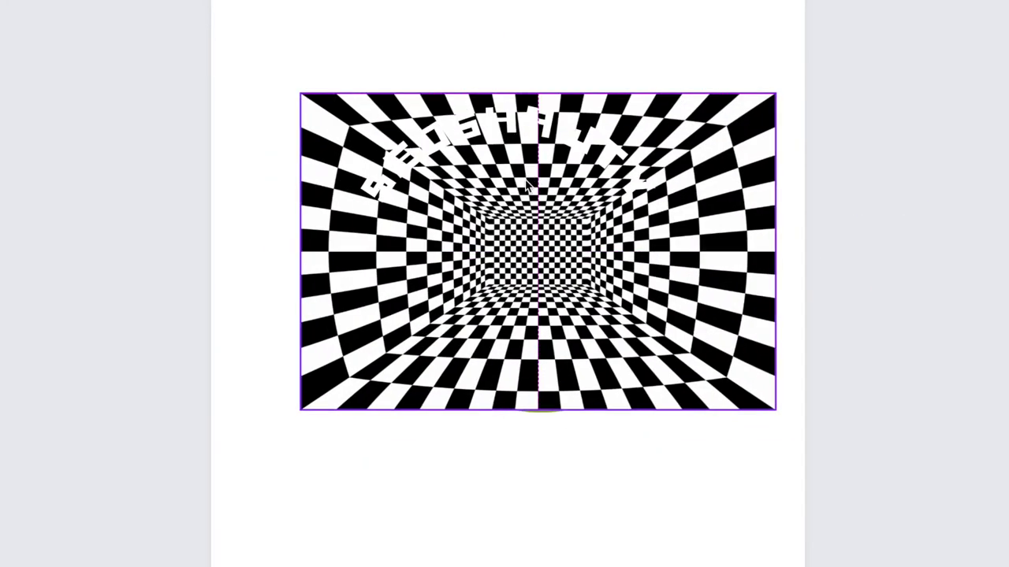
drag(643, 300, 545, 274)
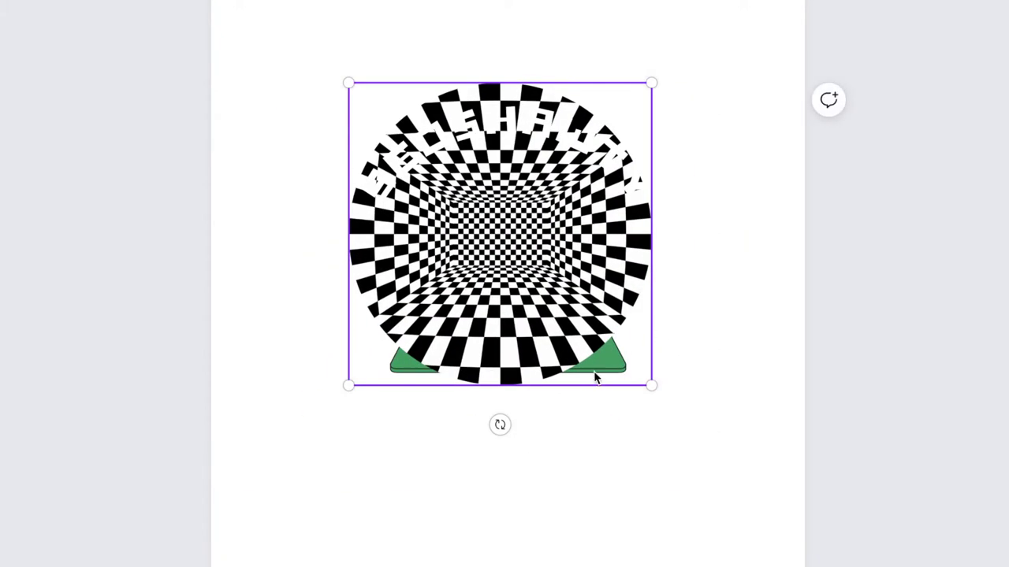
Enlarge the circular checkerboard image and send it backward behind the laptop.
drag(651, 384, 610, 350)
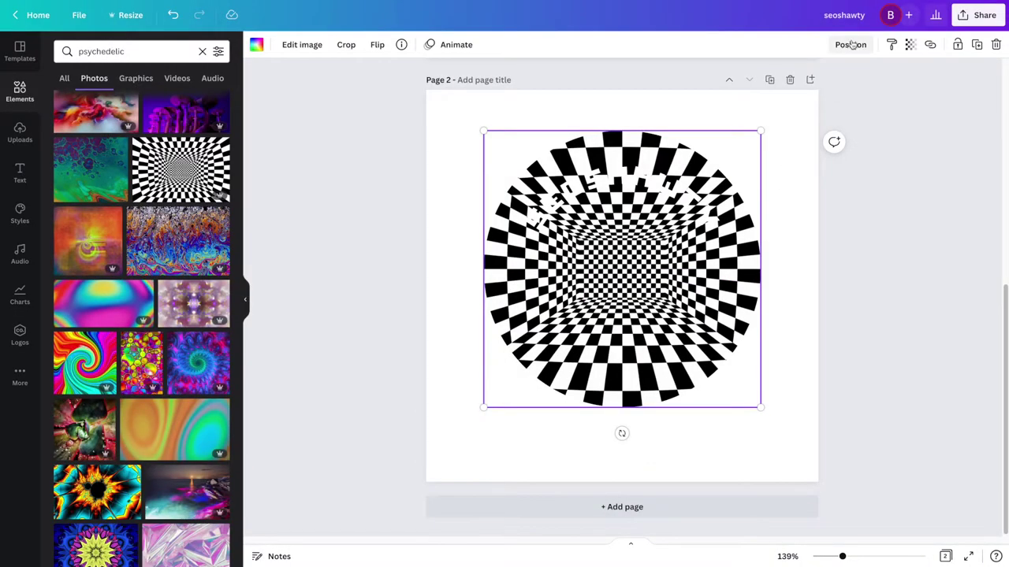
click(850, 44)
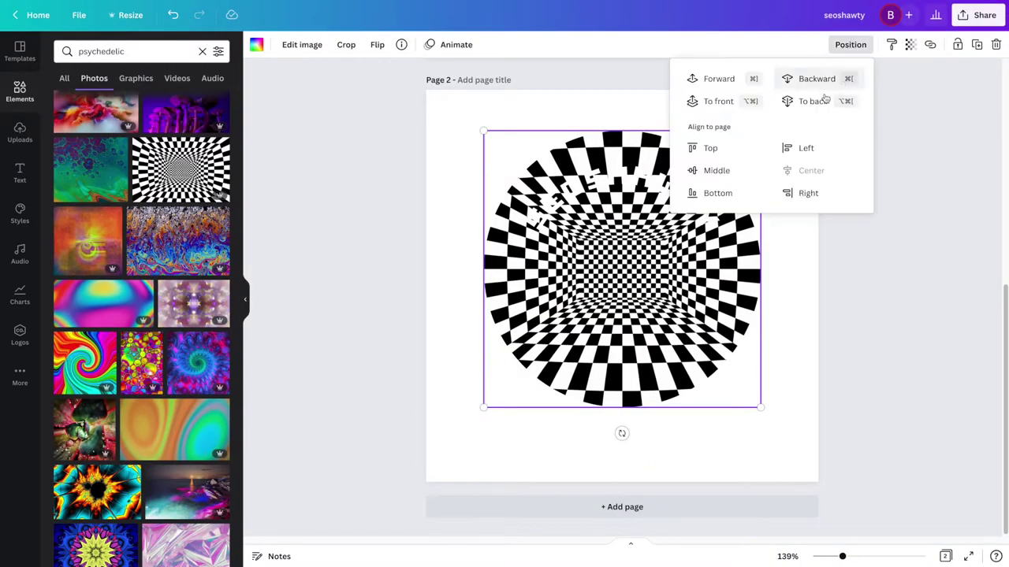
click(804, 79)
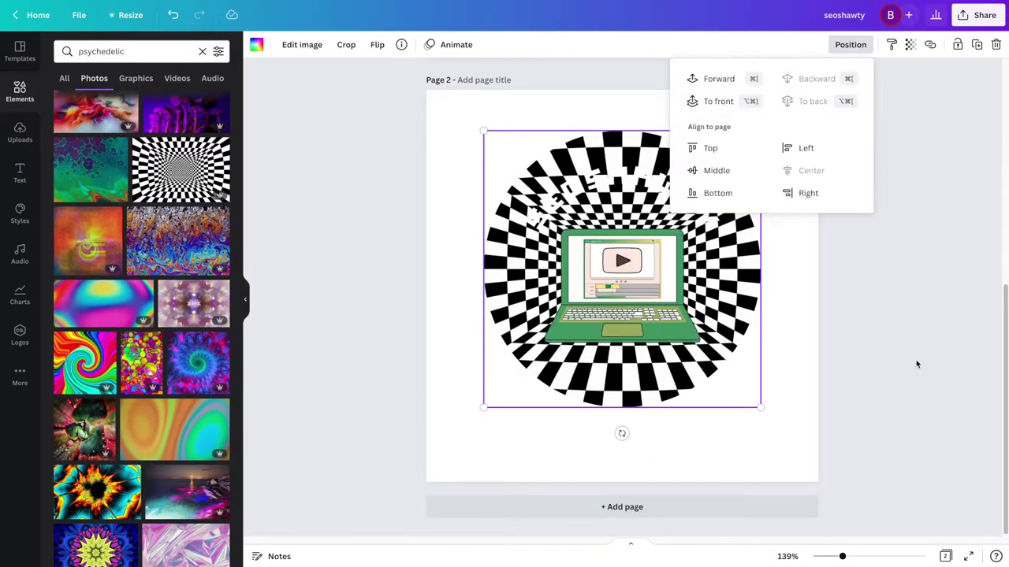
Change the curved SEOSHAWTY text's color to orange from the color palette.
click(622, 186)
click(622, 185)
click(428, 45)
click(218, 336)
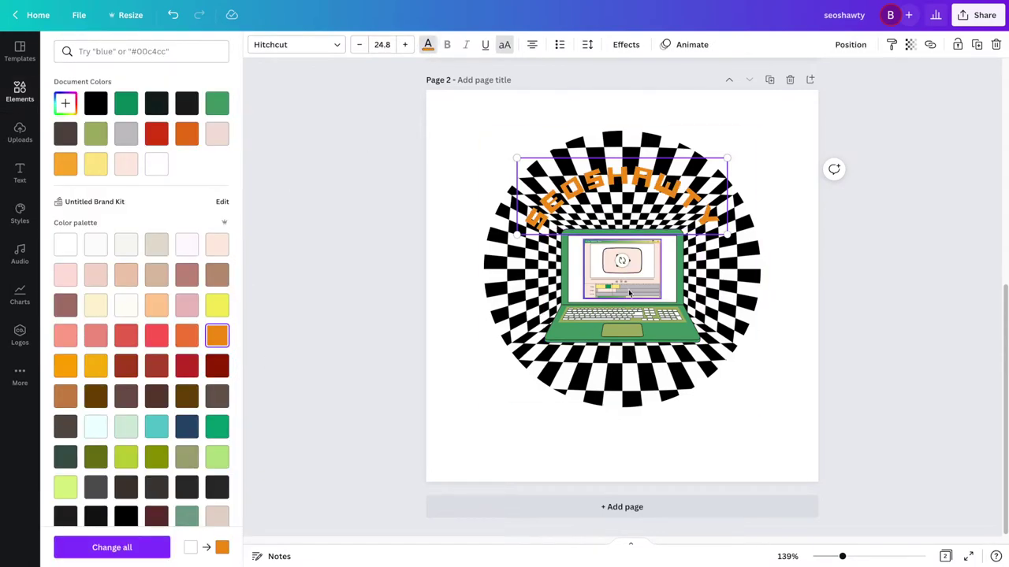
click(348, 247)
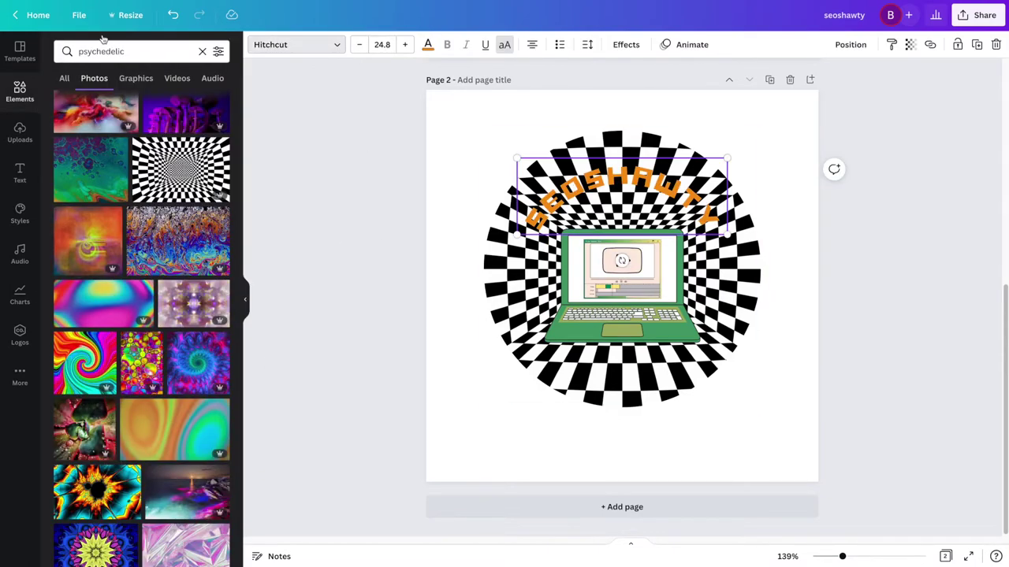
Search the fonts for "poster" and set the curved SEOSHAWTY text in Stadio Now Poster.
click(295, 44)
text(poster)
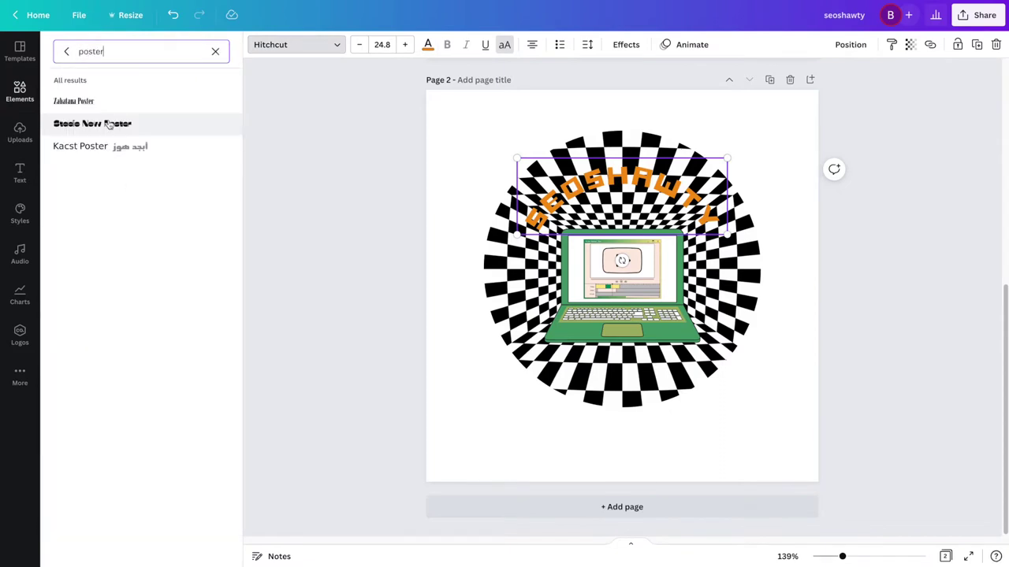
click(86, 101)
click(88, 119)
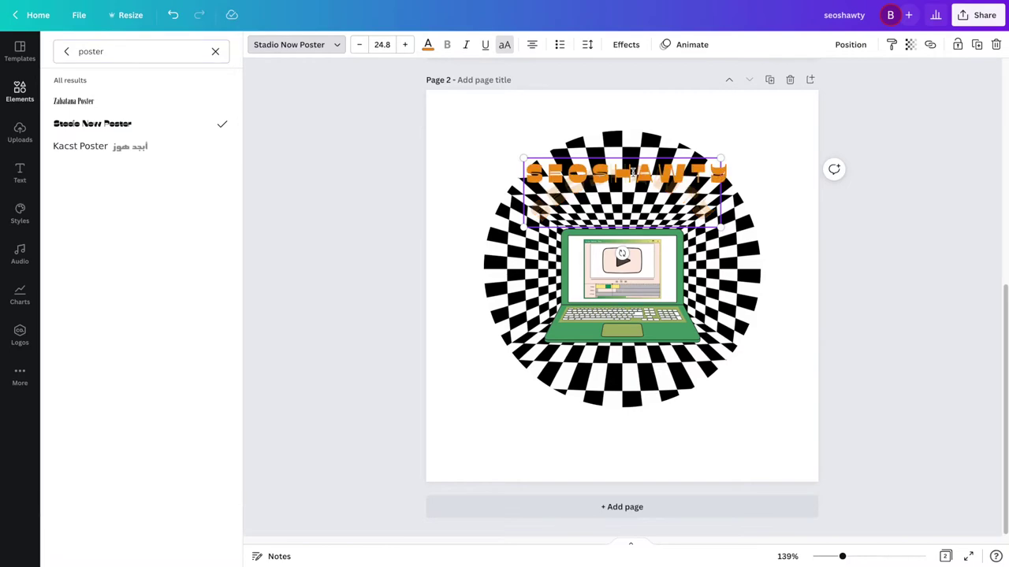
click(434, 184)
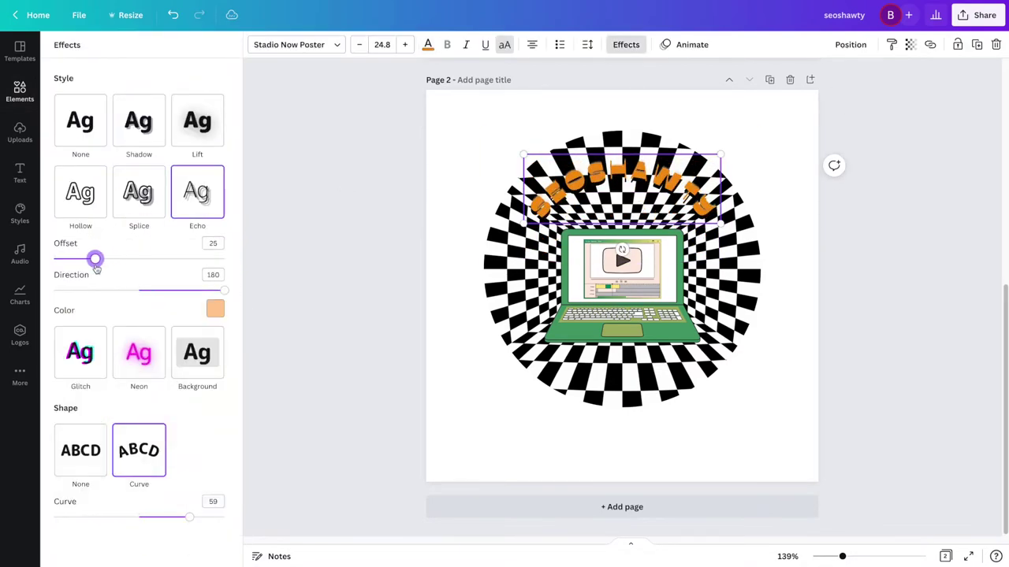
Recolor the laptop illustration with a black body, yellow screen, orange trackpad and a black play button with an orange arrow.
click(577, 303)
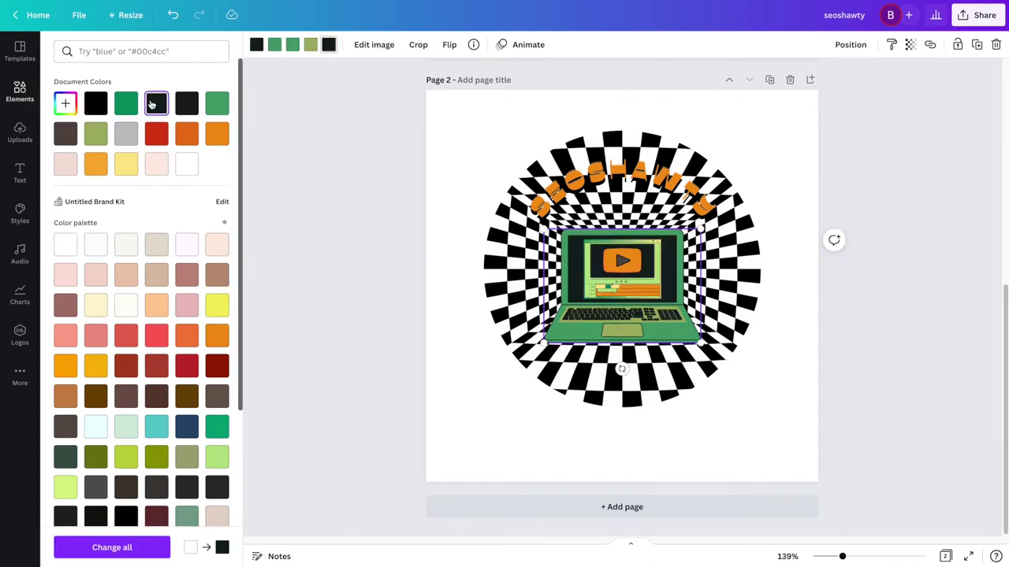
click(66, 456)
scroll(217, 299, down, 2)
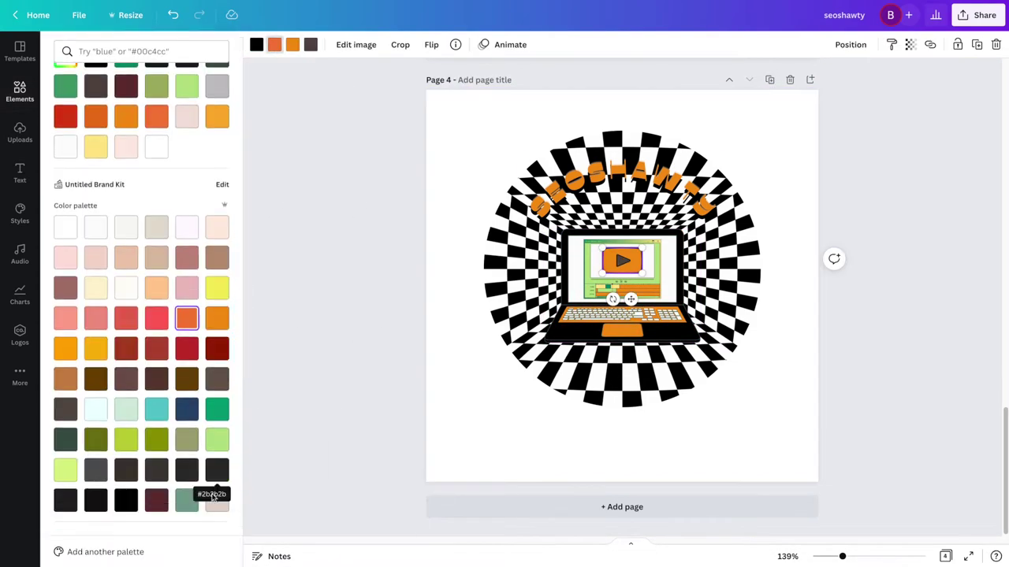
click(217, 317)
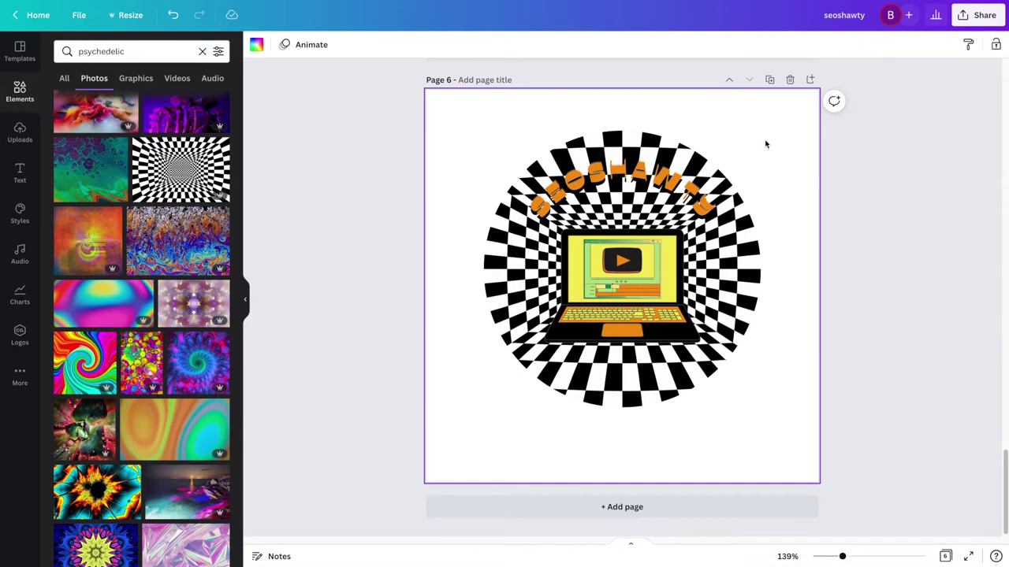
Replace the checkerboard background with a black-and-white spiral photo from the psychedelic photo results.
scroll(203, 371, down, 10)
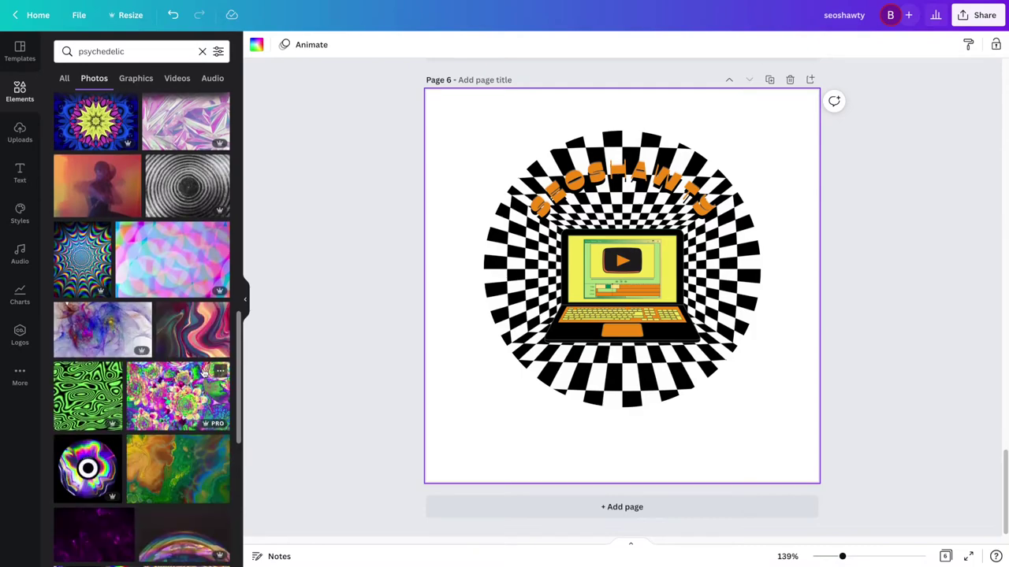
scroll(203, 371, down, 2)
scroll(203, 373, down, 15)
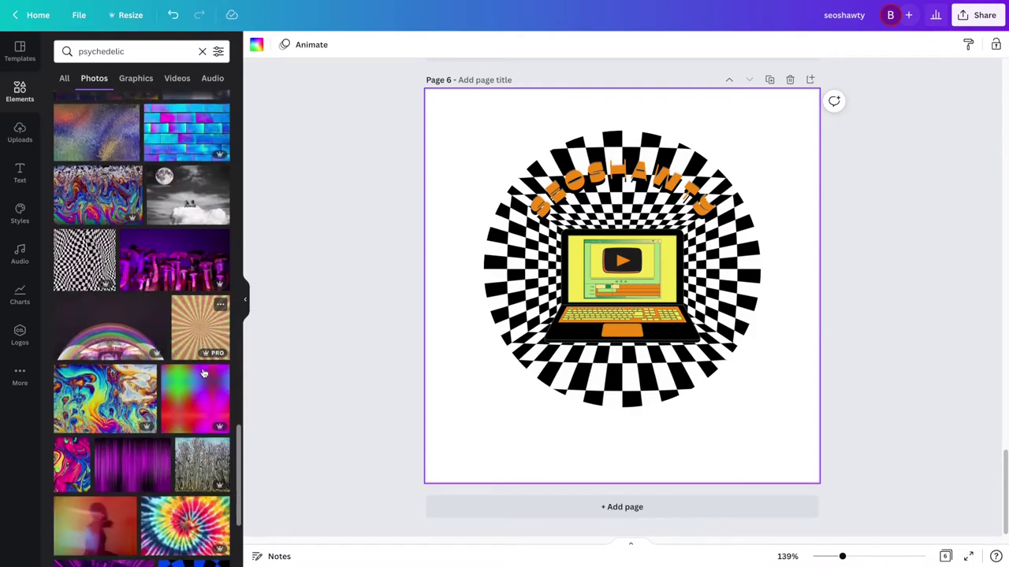
scroll(204, 373, down, 15)
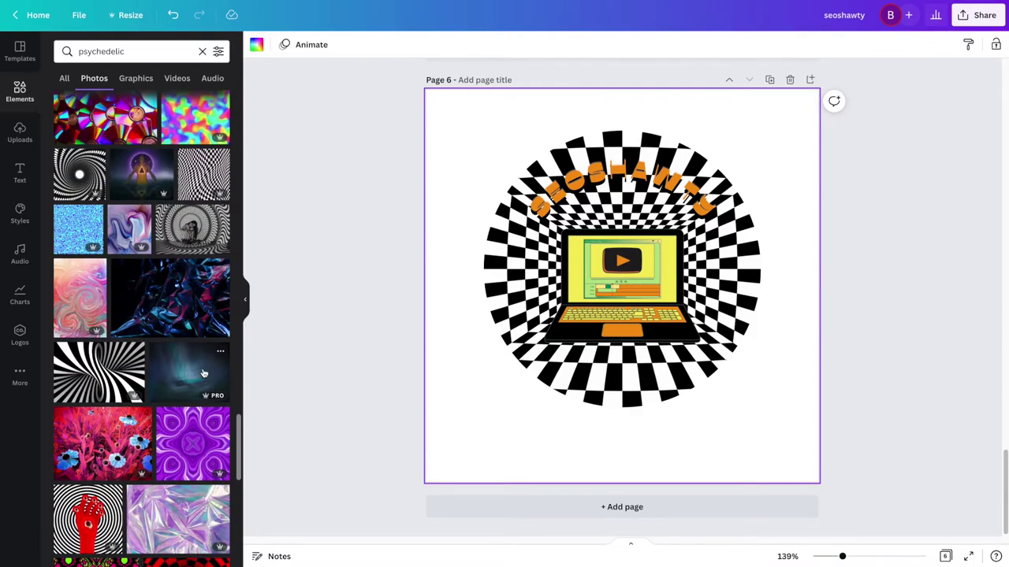
scroll(204, 372, down, 8)
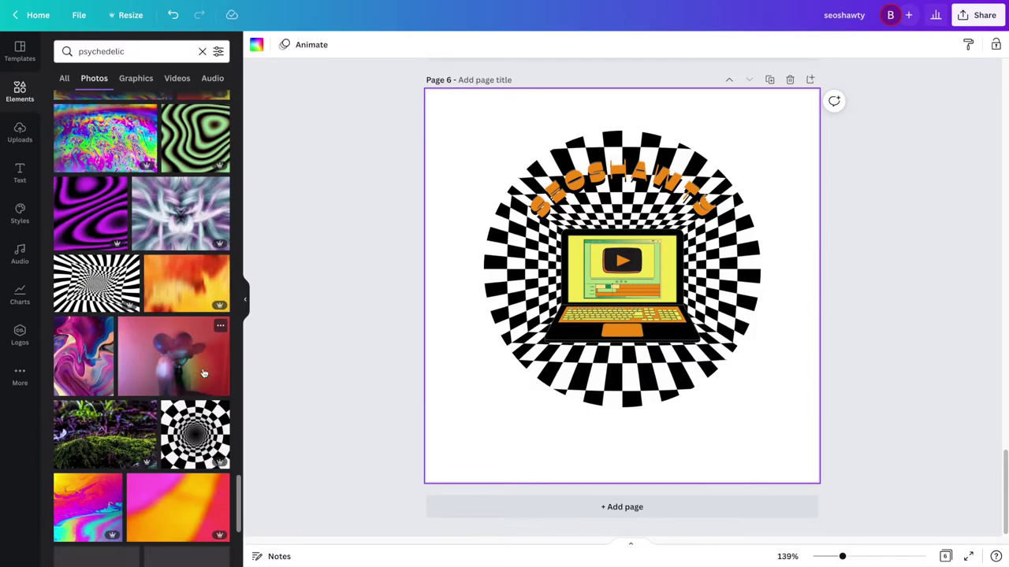
click(93, 281)
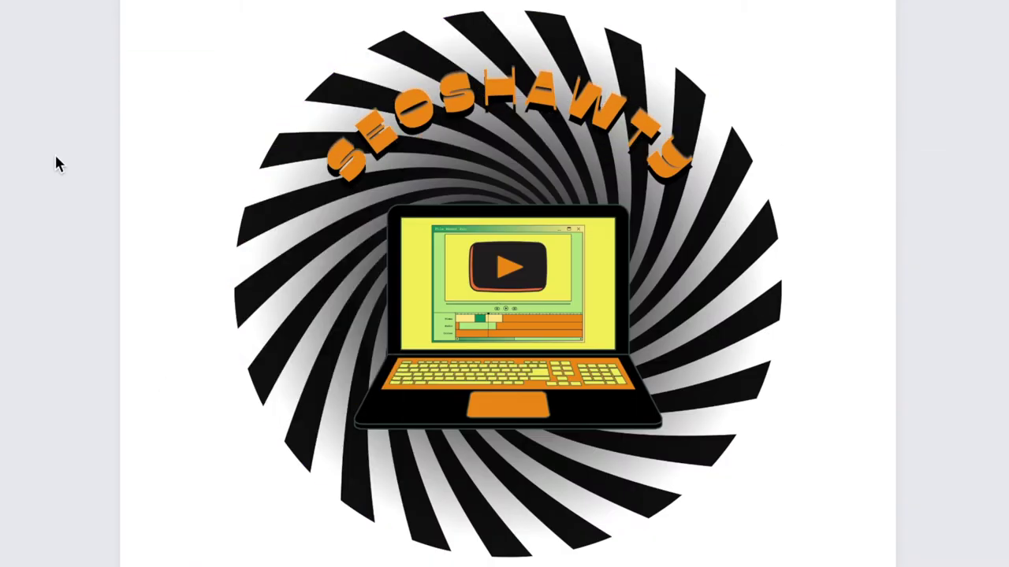
Restyle the SEOSHAWTY text in TAN Nimbus with an inverted curve and place it beneath the laptop along the spiral's lower edge.
click(590, 84)
drag(516, 107, 506, 163)
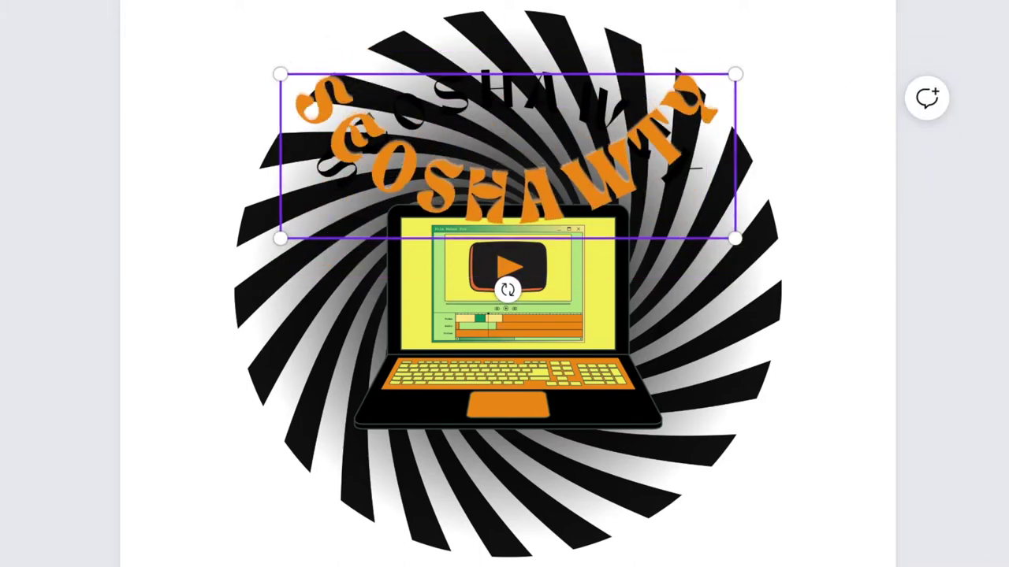
drag(514, 182, 513, 478)
key(BackSpace)
drag(761, 407, 1008, 463)
drag(496, 91, 248, 12)
mouse_move(472, 265)
mouse_down()
mouse_move(448, 265)
mouse_move(472, 266)
mouse_up()
drag(869, 388, 306, 387)
drag(662, 566, 662, 491)
drag(454, 533, 446, 499)
click(281, 20)
drag(281, 20, 508, 536)
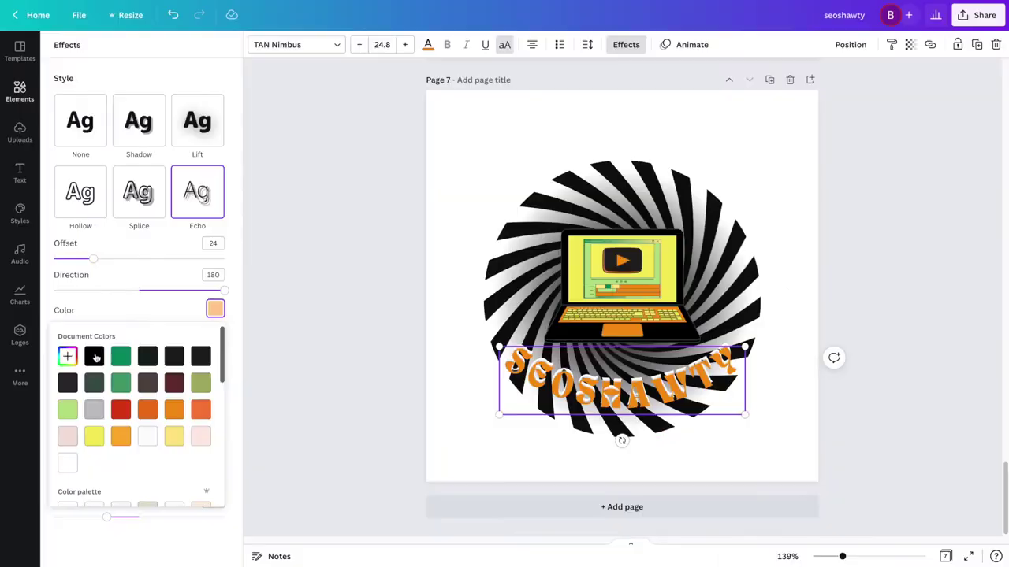
Apply the Splice effect in black to the curved SEOSHAWTY text below the laptop.
click(948, 410)
drag(502, 529, 502, 534)
drag(619, 403, 619, 400)
click(625, 44)
click(139, 197)
click(213, 339)
click(97, 387)
click(880, 438)
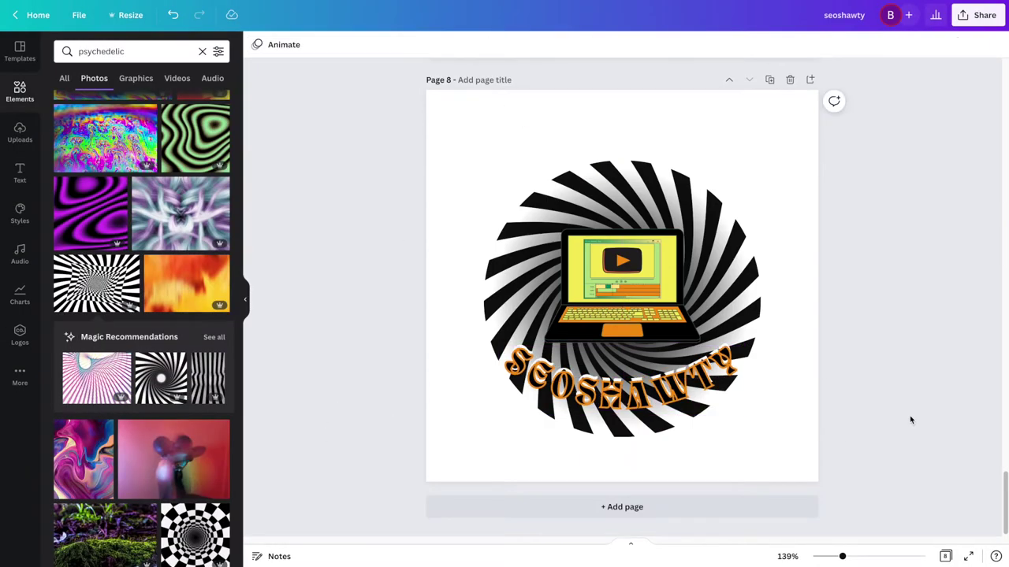
Shorten the curved text to SHAWTY and position it on the lower part of the spiral below the laptop.
double_click(583, 376)
drag(610, 350, 610, 384)
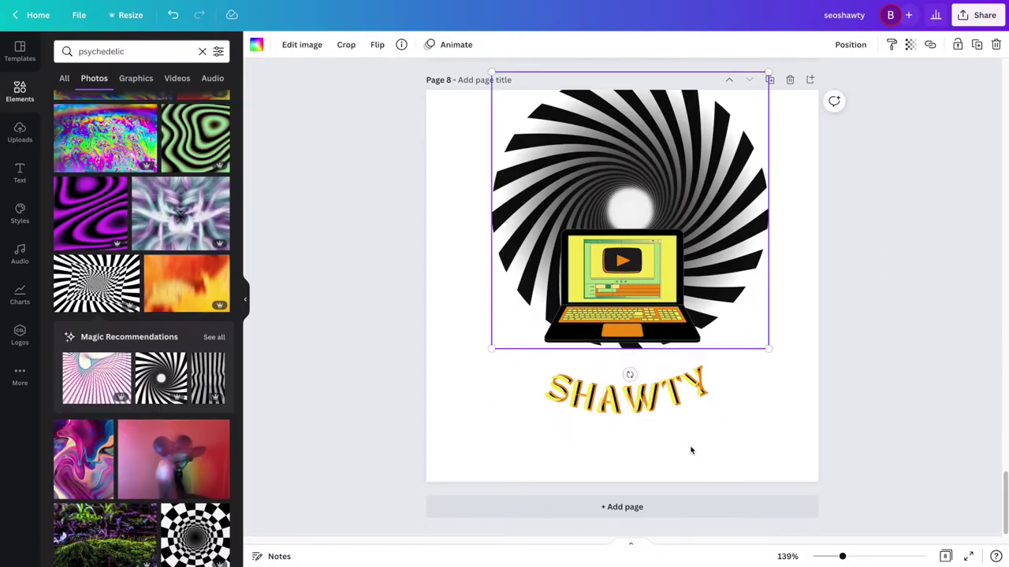
drag(617, 446, 615, 446)
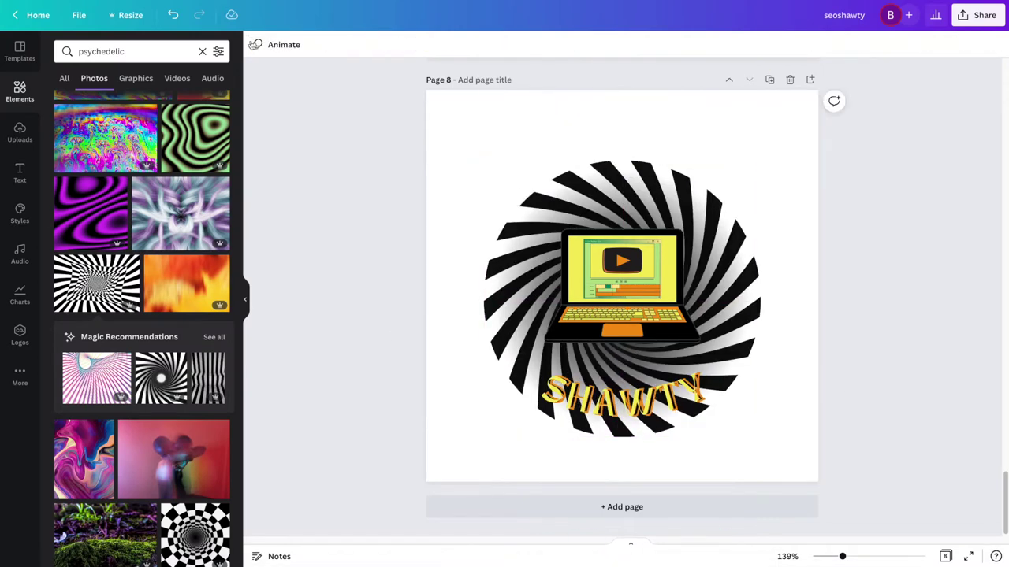
Add a curved SEO text in the Cubao font below the laptop with a black Splice effect and offset 0.
click(20, 172)
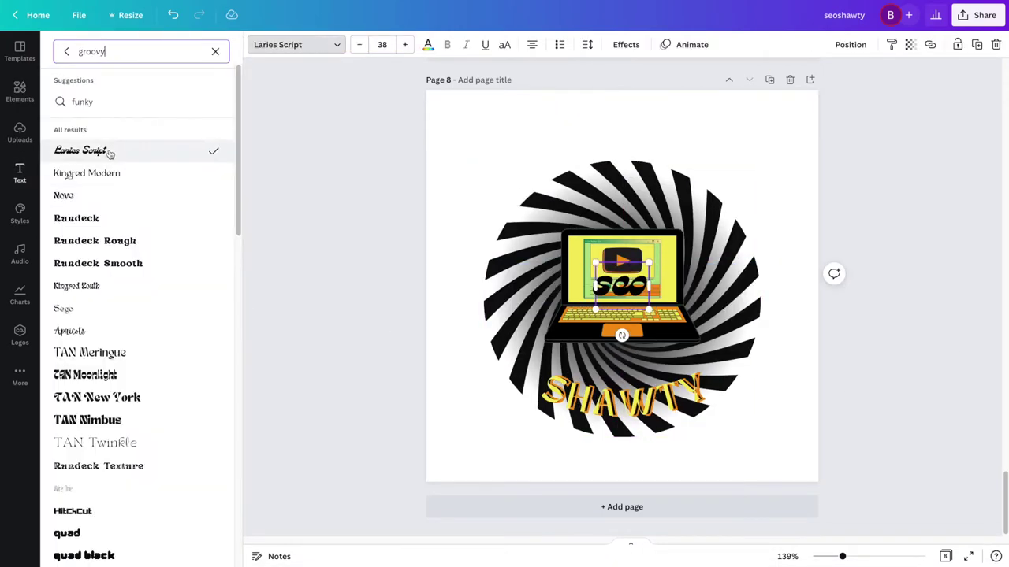
click(95, 442)
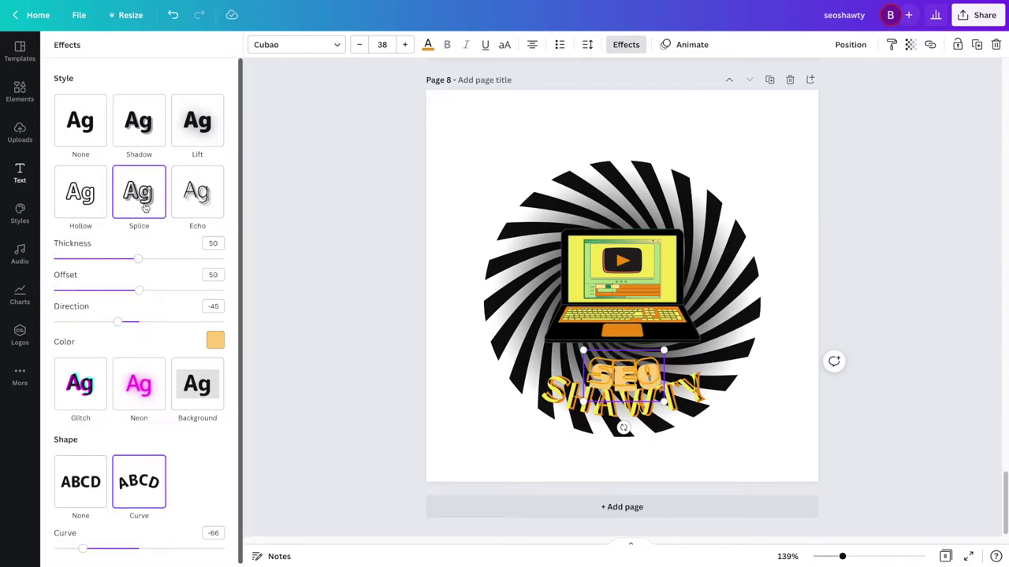
click(215, 340)
click(94, 392)
drag(139, 289, 54, 290)
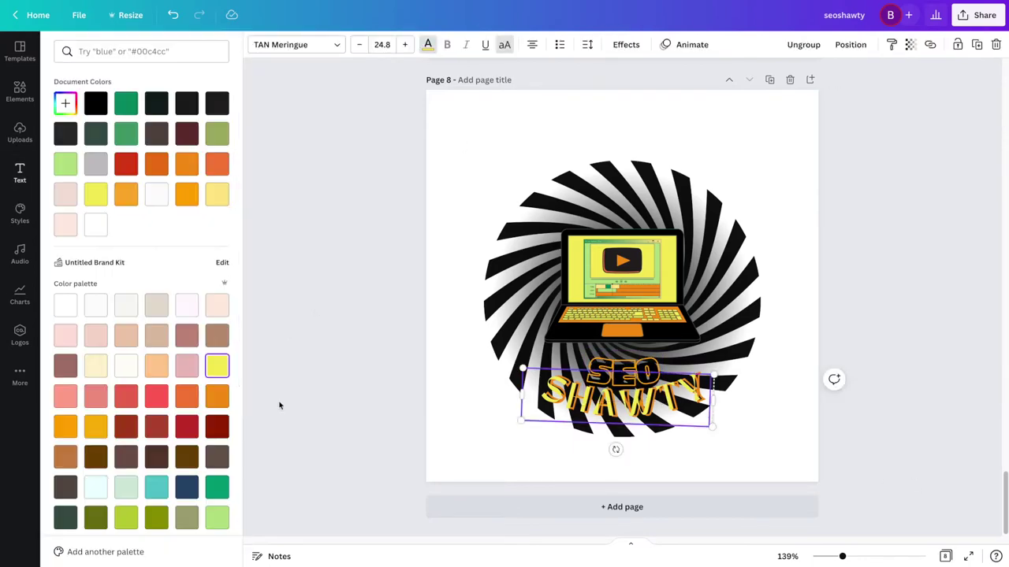
Recolor the SHAWTY lettering turquoise and set the SEO text's Splice color to orange.
scroll(180, 400, down, 2)
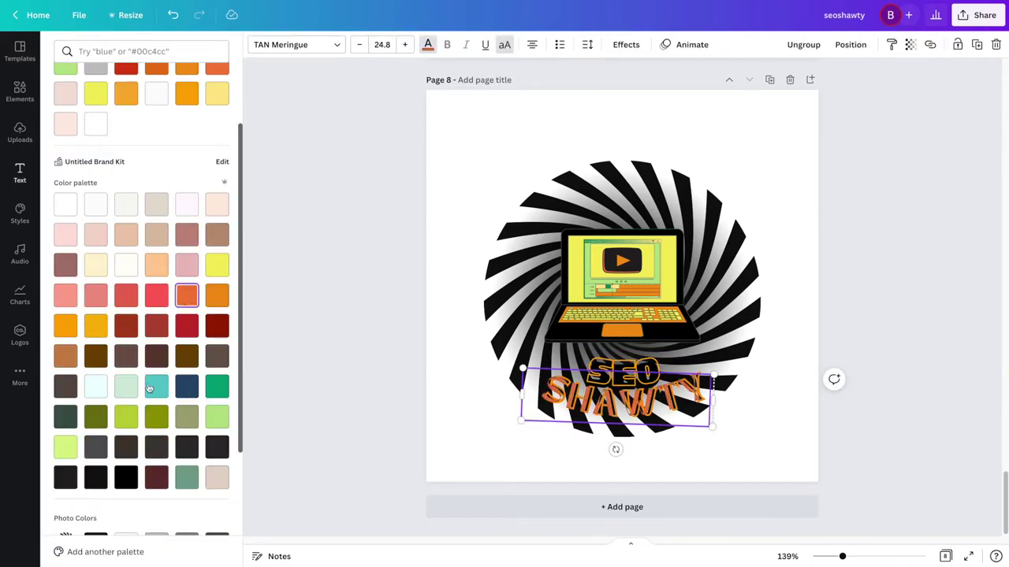
click(148, 387)
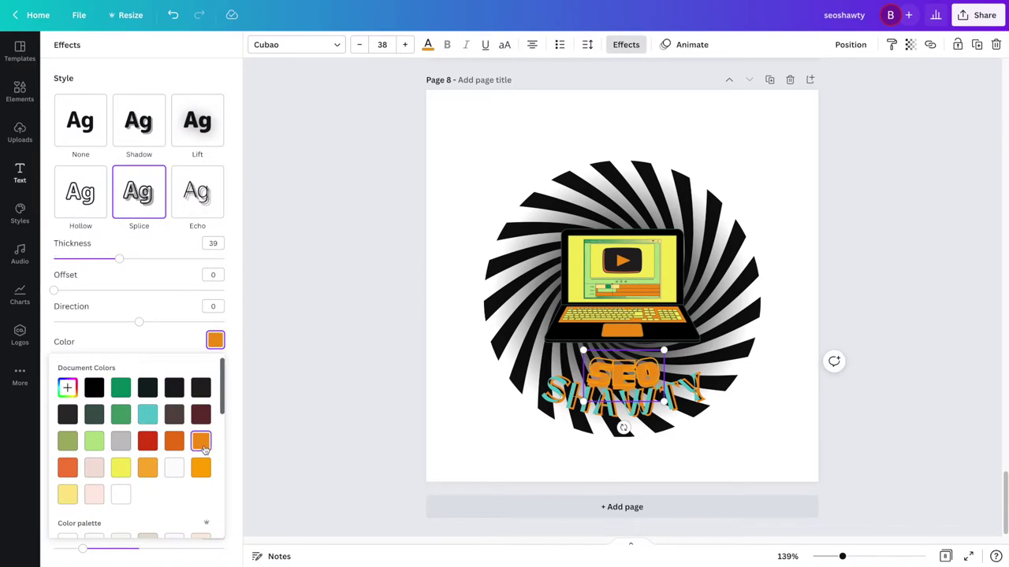
click(201, 468)
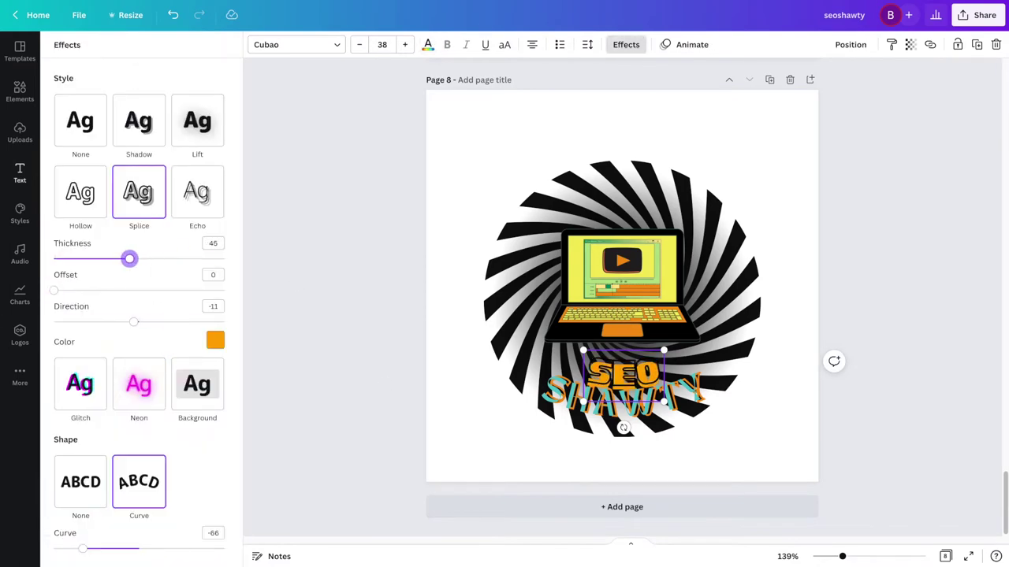
Try the Glitch effect on the SHAWTY text and undo it.
click(86, 384)
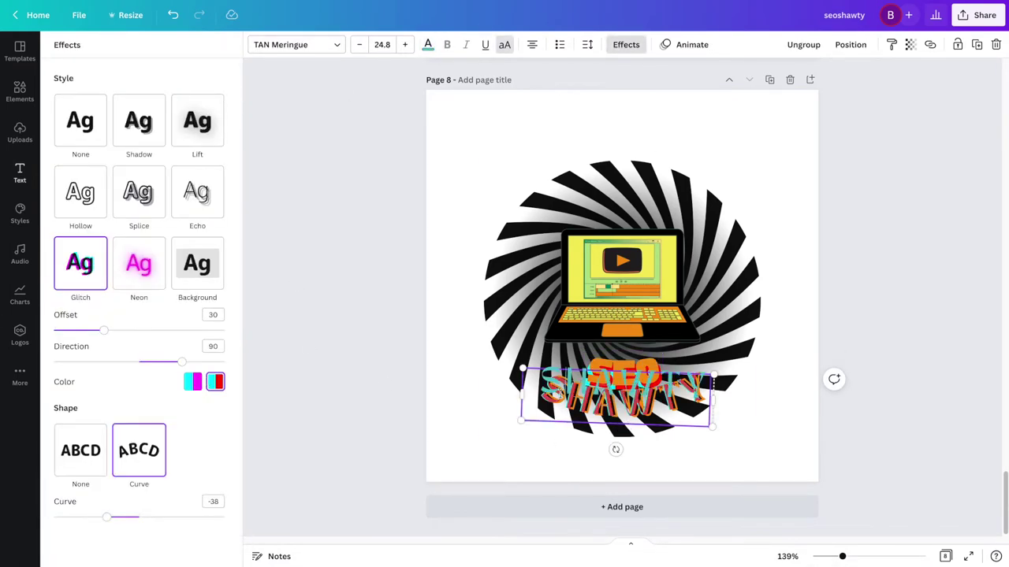
click(778, 457)
click(171, 15)
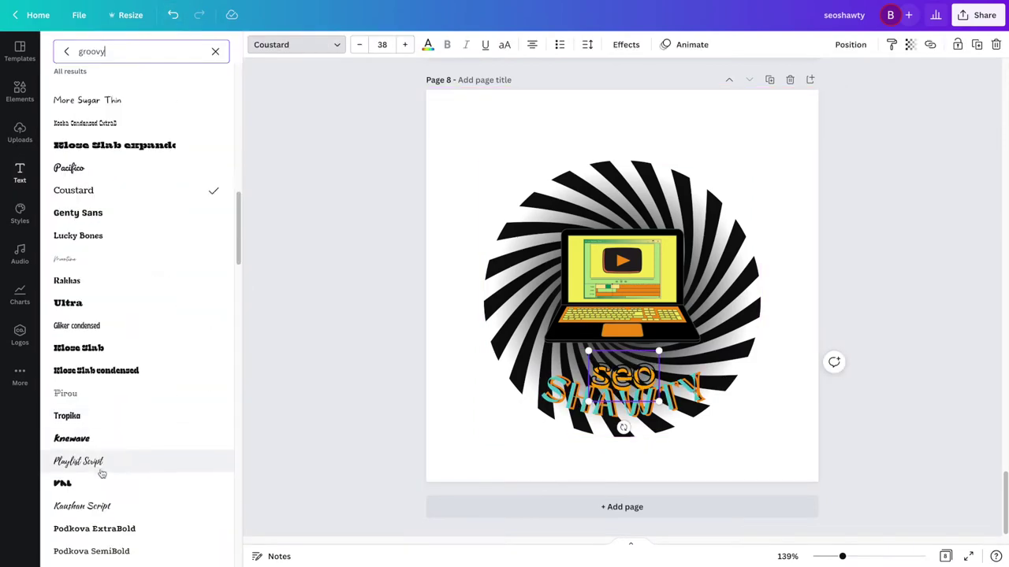
Try several fonts from the groovy results on the SEO text, including SK Quadratica and Bandal.
scroll(101, 470, down, 2)
click(90, 328)
scroll(89, 328, down, 3)
click(95, 428)
scroll(147, 354, down, 5)
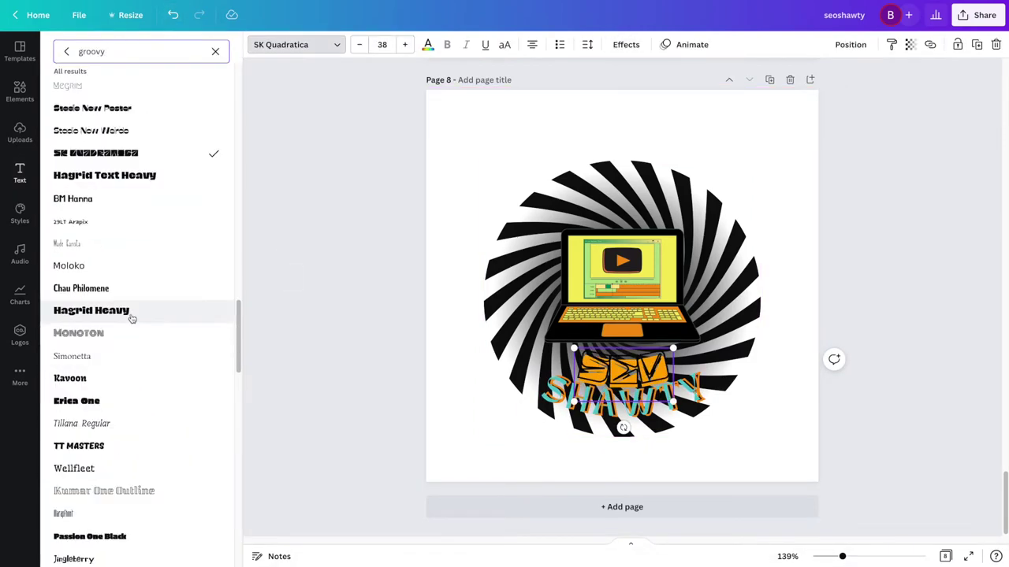
click(86, 349)
scroll(87, 394, down, 2)
click(67, 410)
Try a black Echo effect and the Hollow effect on the SEO text.
click(625, 44)
click(197, 192)
click(215, 308)
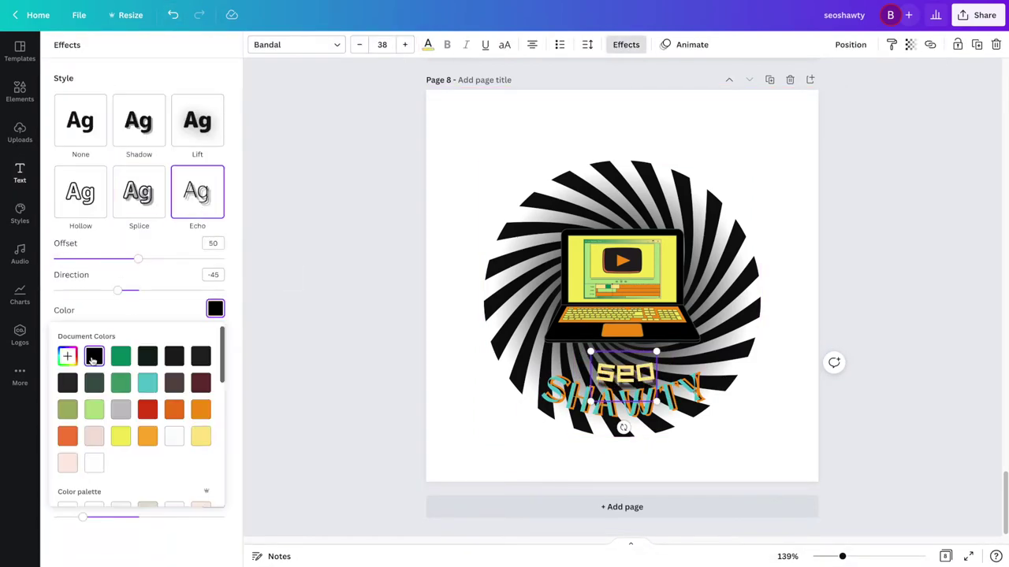
click(80, 192)
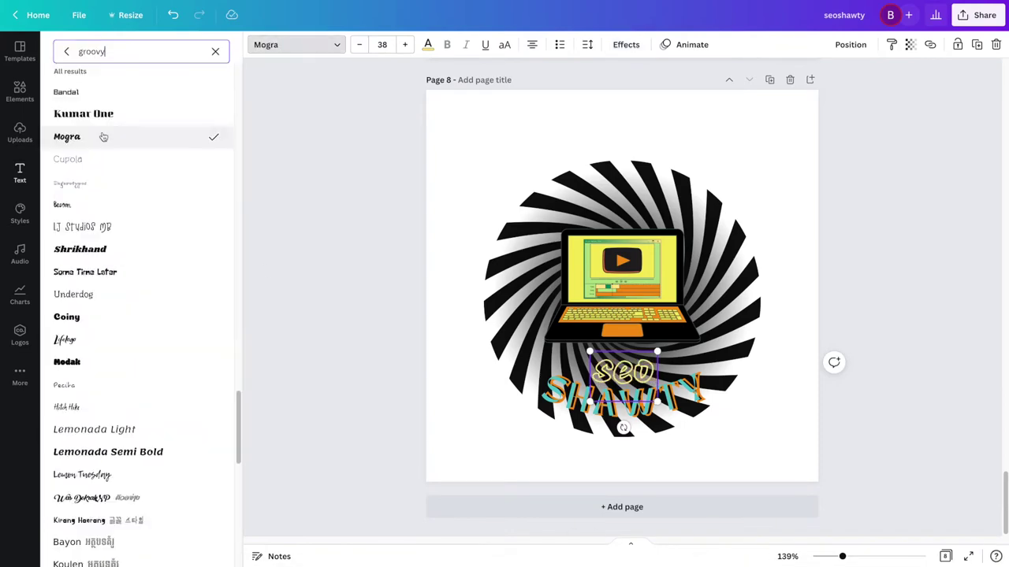
Compare Shrikhand with Mogra on the SEO text, keep Mogra, and color the lettering light green.
click(79, 252)
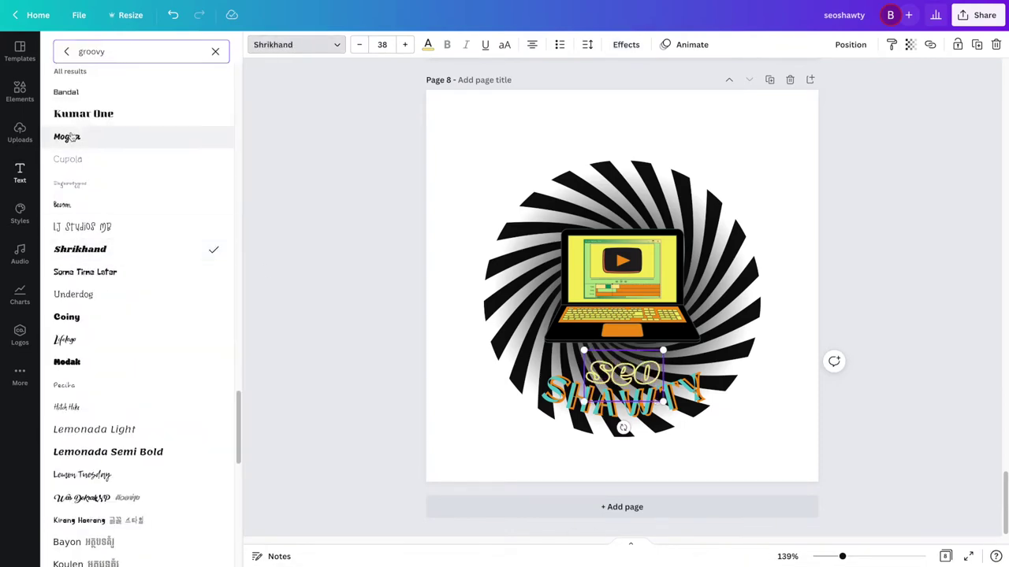
click(78, 135)
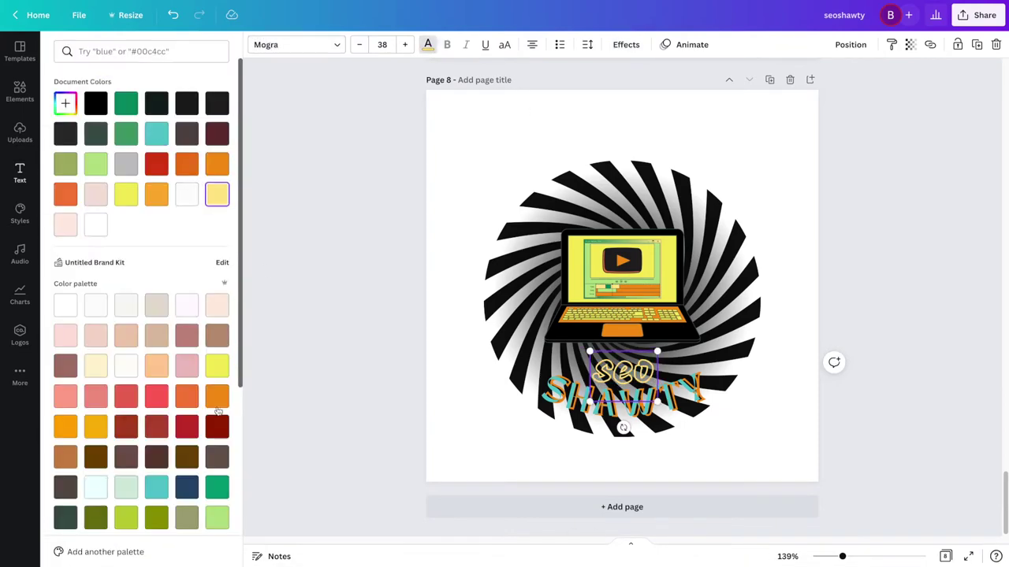
click(126, 396)
scroll(138, 410, down, 2)
click(217, 437)
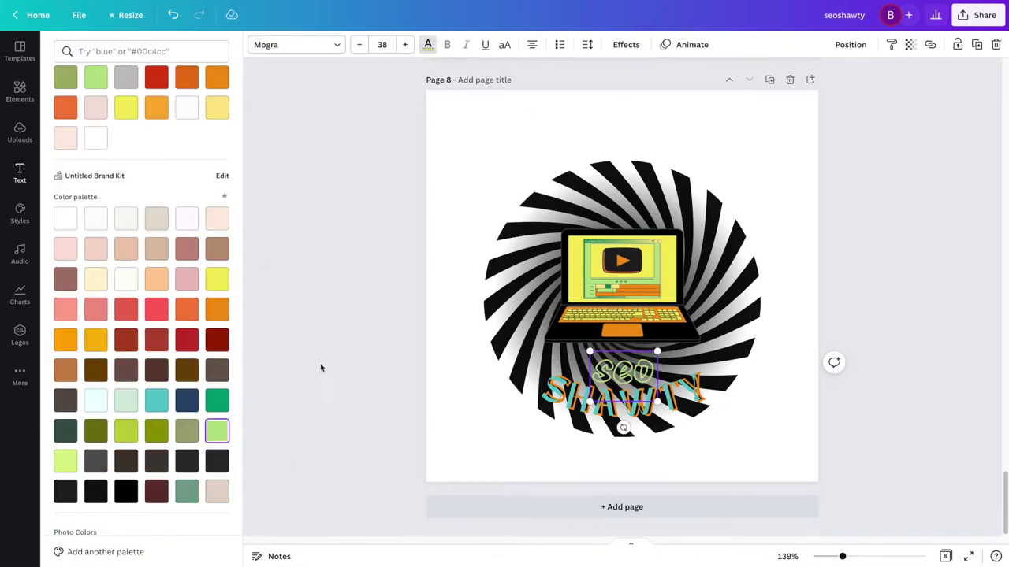
Try an orange Echo effect with offset 1 on the SEO text.
click(626, 44)
click(197, 191)
click(215, 309)
click(156, 425)
drag(138, 259, 53, 244)
click(215, 308)
scroll(138, 418, down, 2)
click(201, 402)
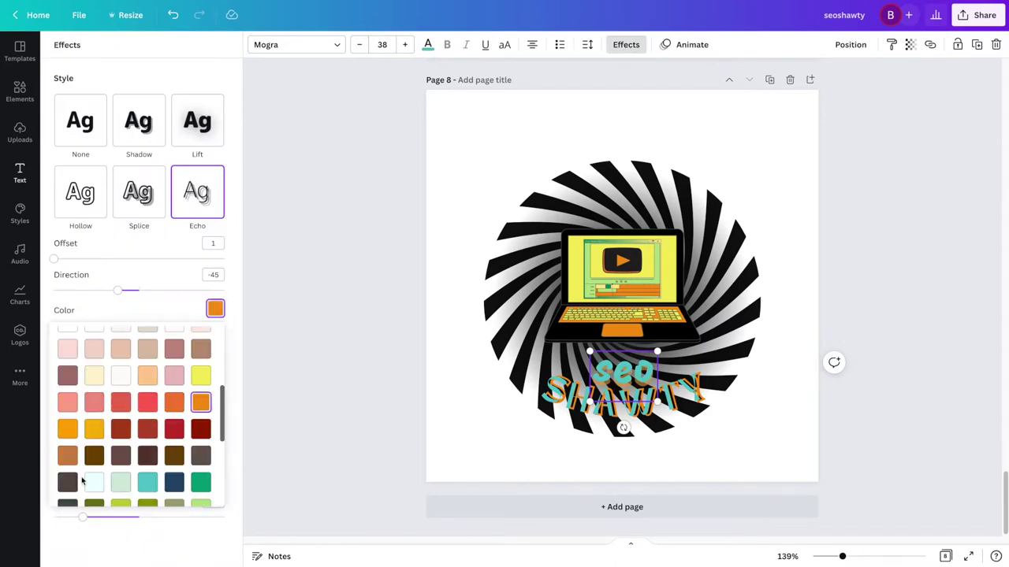
Switch the SEO text to the Splice effect with offset 0 and adjust its thickness.
drag(118, 290, 53, 290)
click(139, 191)
drag(139, 258, 143, 258)
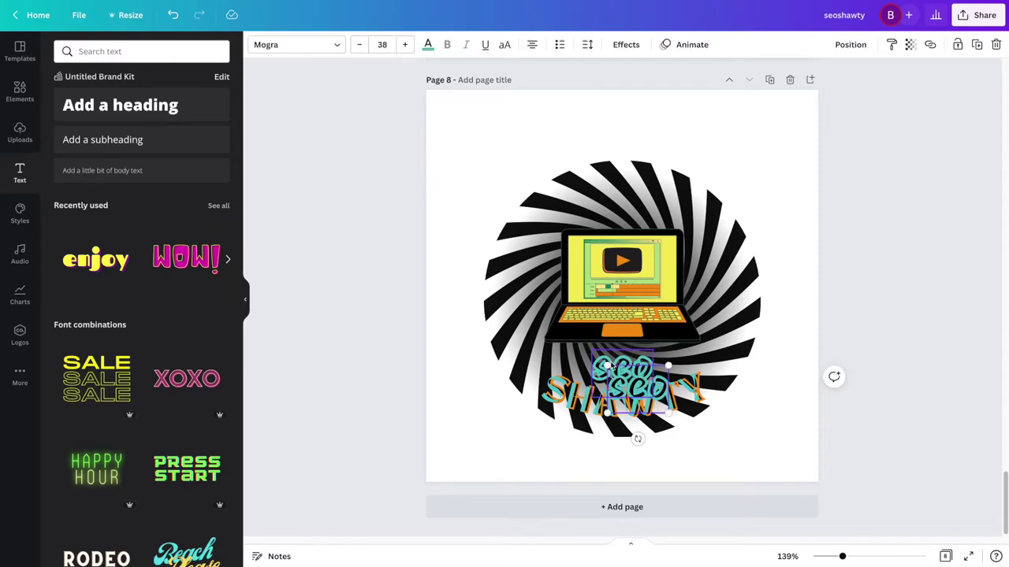
Recolor one copy of the SEO text white and layer it with the turquoise copy below the laptop.
click(427, 45)
drag(752, 336, 748, 197)
drag(727, 339, 731, 478)
click(623, 372)
drag(627, 368, 627, 368)
click(703, 374)
click(614, 381)
Adjust the Splice thickness of the turquoise SEO text and check the layered lettering up close.
click(625, 44)
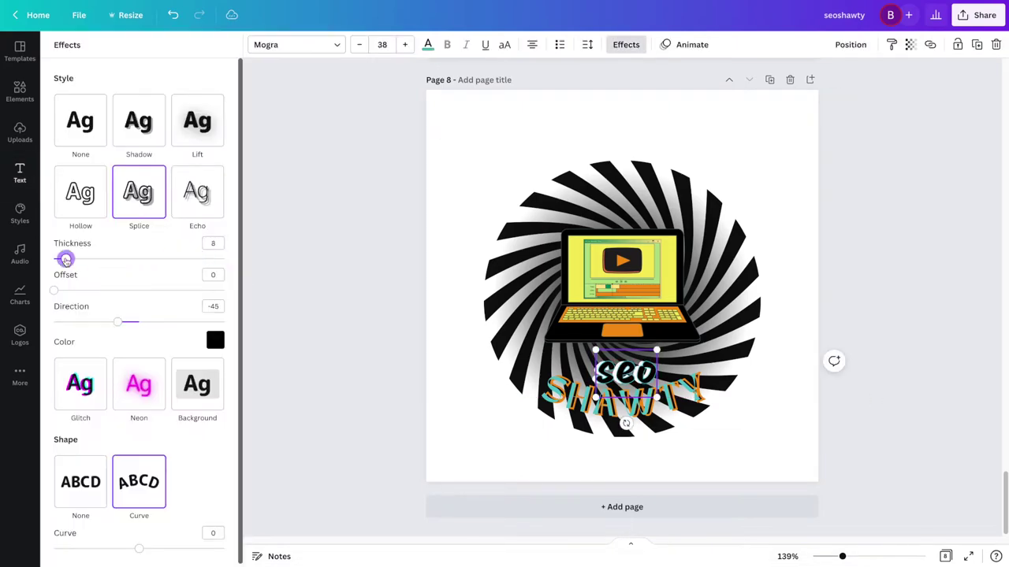
scroll(623, 368, up, 5)
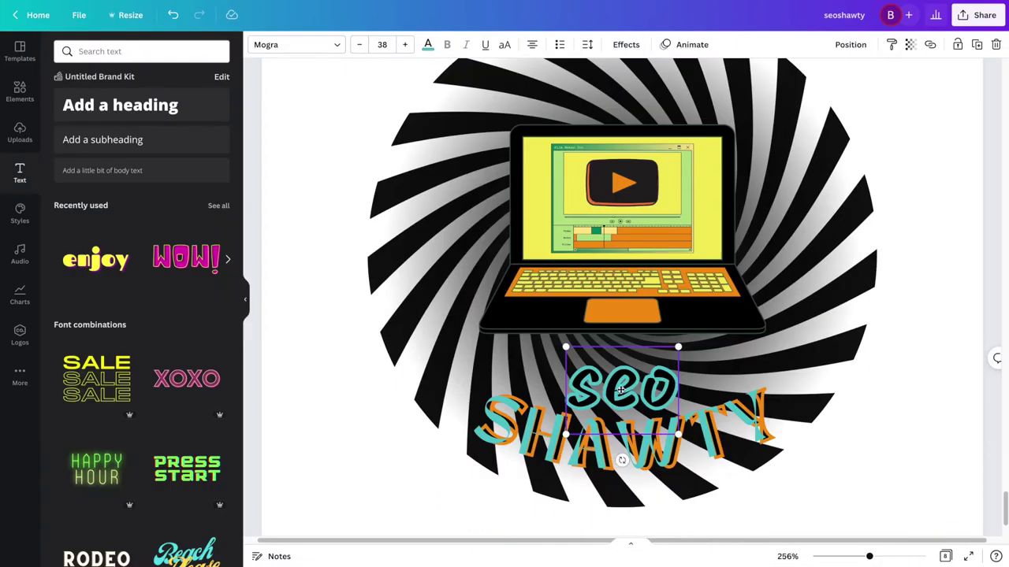
click(896, 432)
drag(869, 556, 844, 556)
Apply a white Echo effect with offset 34 to the SHAWTY text and adjust its direction.
click(615, 416)
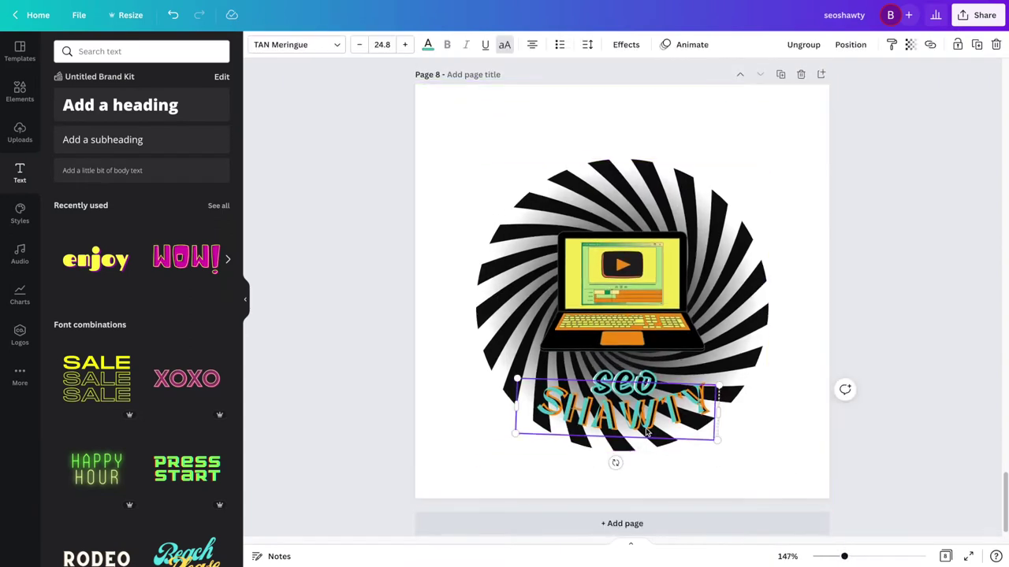
click(626, 45)
click(197, 191)
click(215, 308)
click(175, 437)
drag(137, 258, 76, 258)
drag(246, 280, 71, 289)
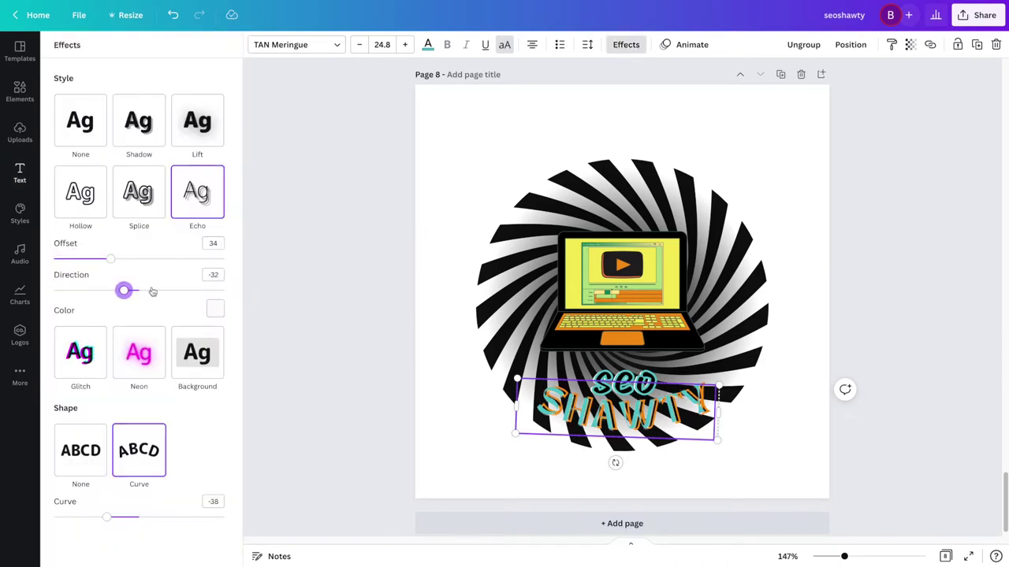
Duplicate page 8 and ungroup the SHAWTY text layers on the copy.
click(910, 434)
click(781, 74)
click(619, 398)
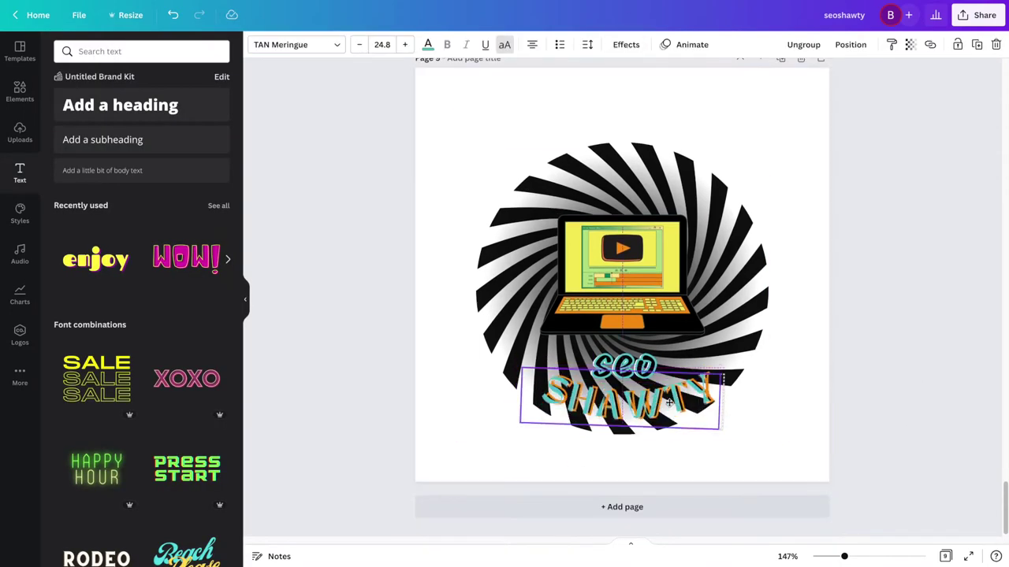
click(802, 45)
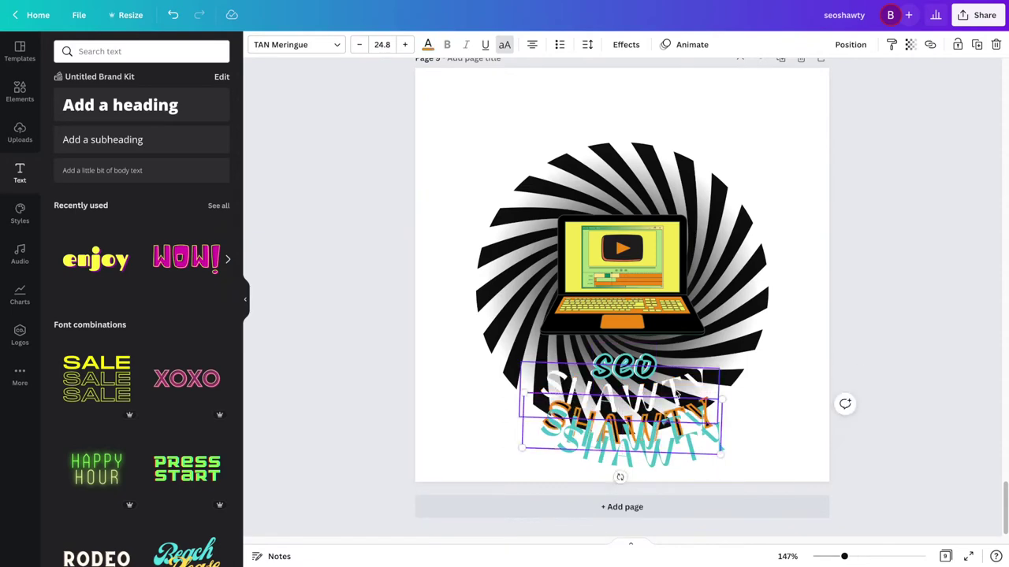
Apply the Splice effect to the white SHAWTY layer and move the orange layer up against it.
click(663, 392)
click(626, 45)
click(138, 198)
click(224, 339)
click(457, 363)
drag(662, 422, 655, 394)
Recolor the white SHAWTY outline layer yellow and reposition the separated SHAWTY layers beneath the SEO text.
click(682, 445)
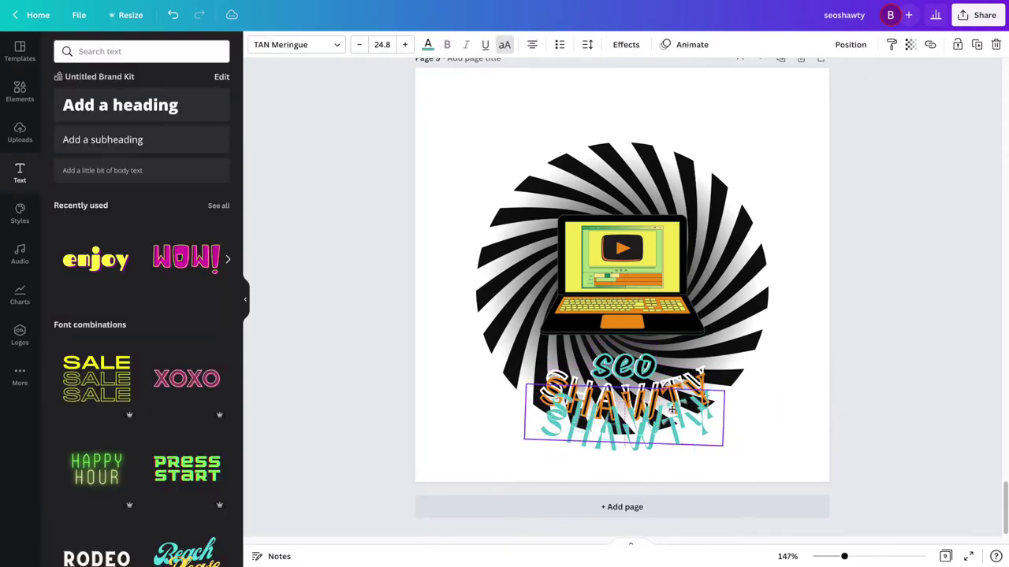
click(428, 44)
click(216, 365)
drag(759, 443, 660, 479)
click(659, 417)
Align the turquoise, yellow and orange SHAWTY layers into one slightly offset stack below the SEO text.
scroll(910, 457, up, 3)
scroll(910, 458, up, 2)
drag(660, 339, 660, 419)
drag(653, 316, 654, 304)
drag(654, 355, 649, 232)
click(617, 47)
drag(618, 442, 618, 258)
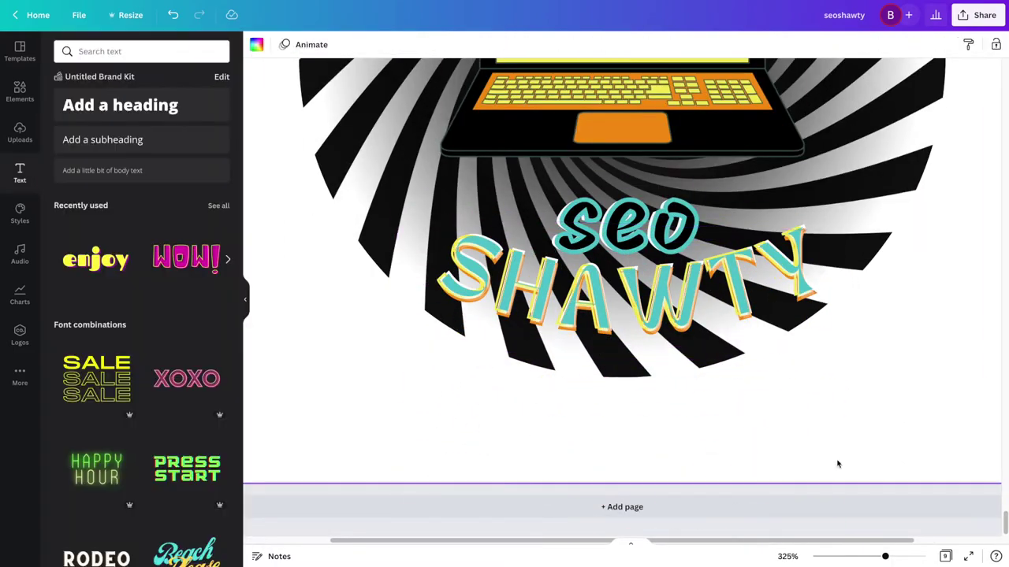
drag(867, 554, 846, 554)
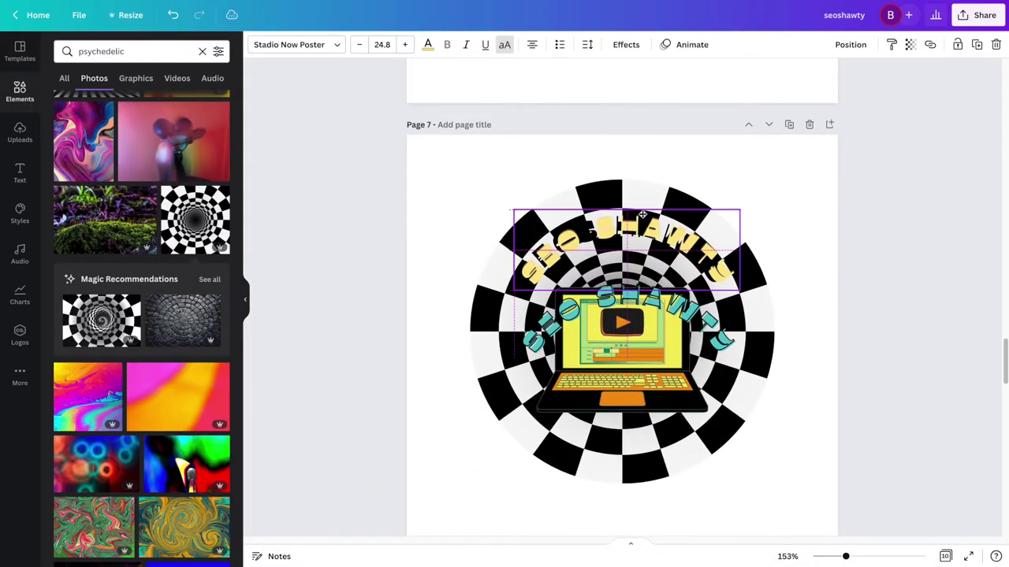
Stack the arched SEO SHAWTY copies with slight offsets above the checkerboard laptop and recolor the yellow layer orange.
scroll(642, 214, up, 3)
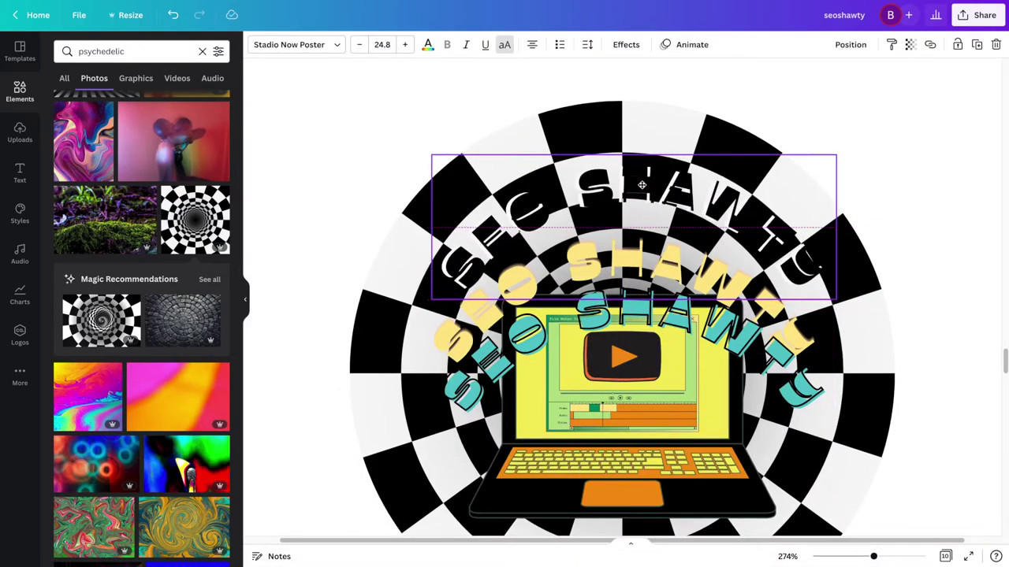
drag(668, 240, 704, 167)
drag(873, 557, 870, 557)
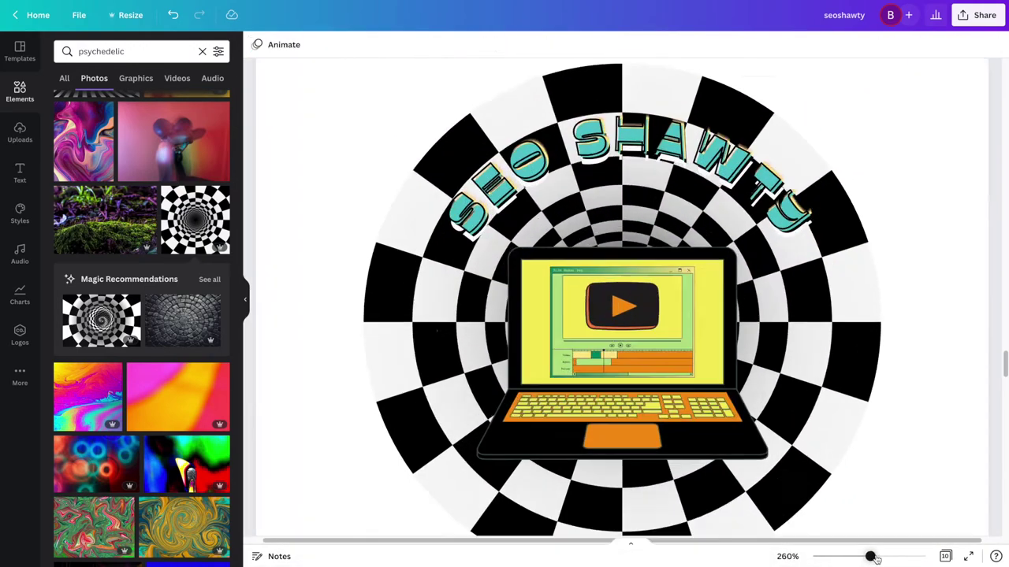
drag(734, 162, 737, 153)
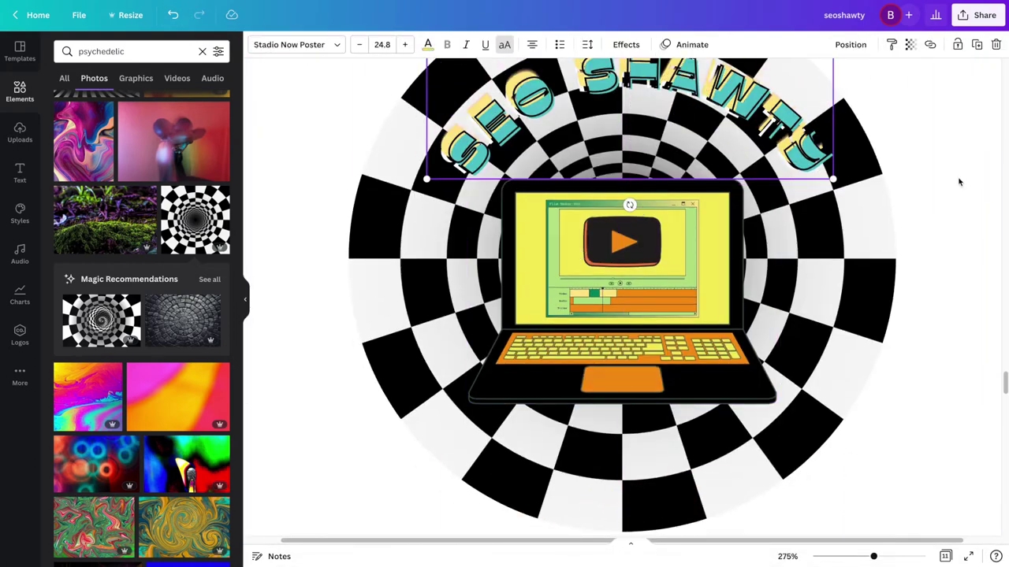
click(183, 401)
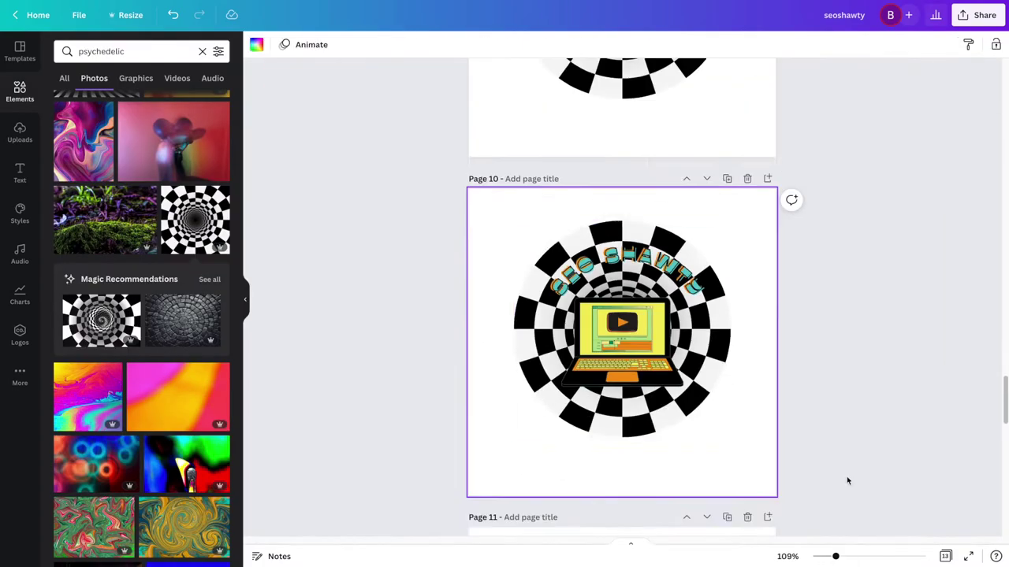
scroll(847, 481, down, 5)
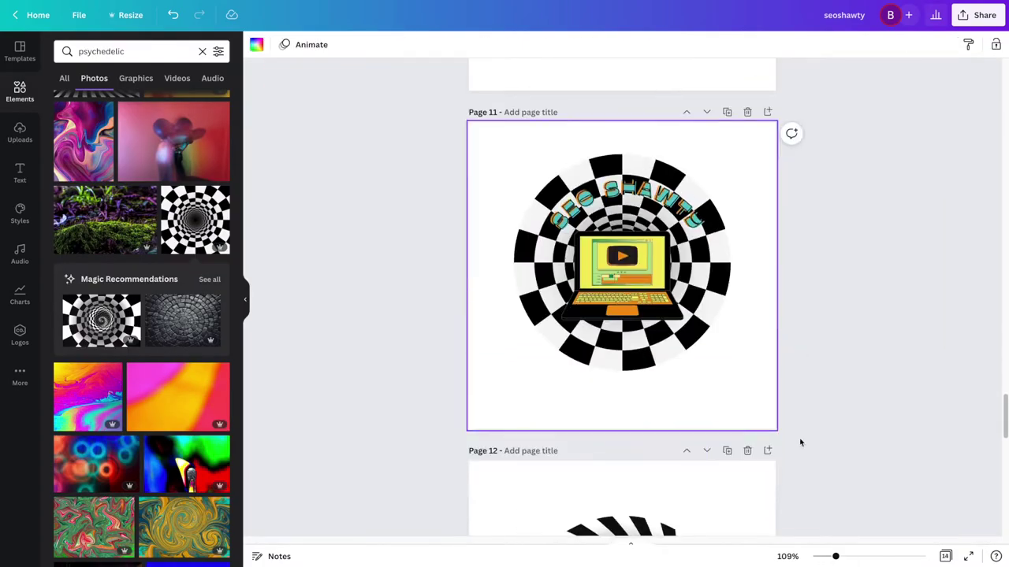
Position the off-center spiral photo behind the laptop and fit the curved SEO SHAWTY text along its lower-left edge.
mouse_move(561, 175)
mouse_down()
mouse_move(549, 178)
mouse_move(561, 172)
mouse_up()
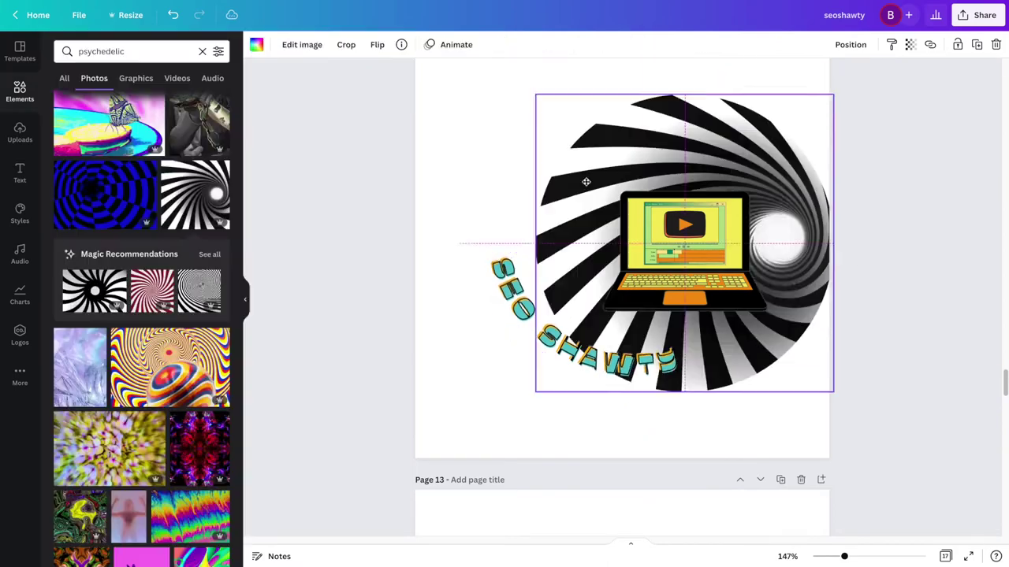
drag(586, 180, 526, 176)
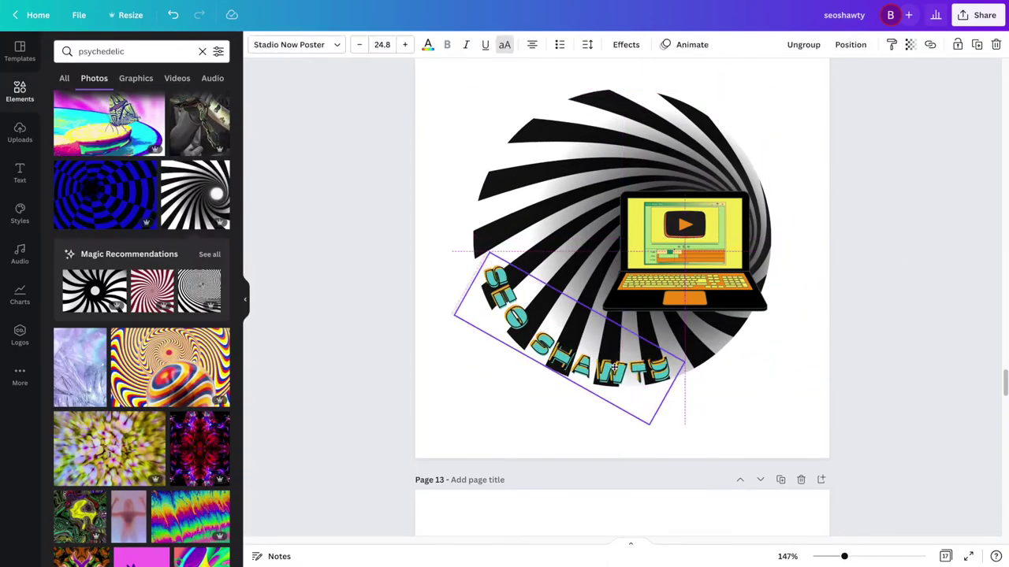
click(805, 346)
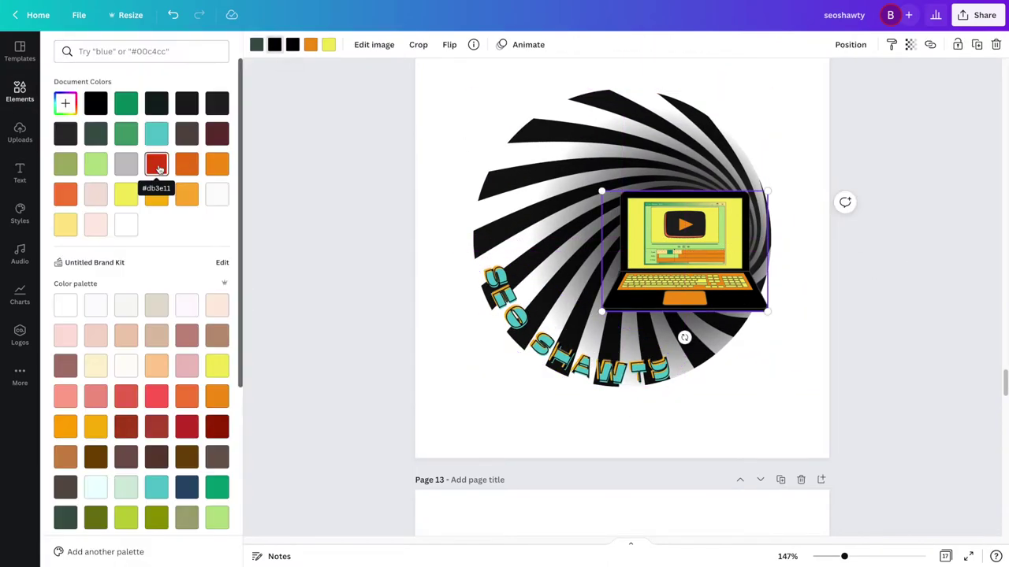
Recolor the laptop's black casing turquoise and open the color choices for the SEO SHAWTY lettering.
click(157, 488)
click(323, 389)
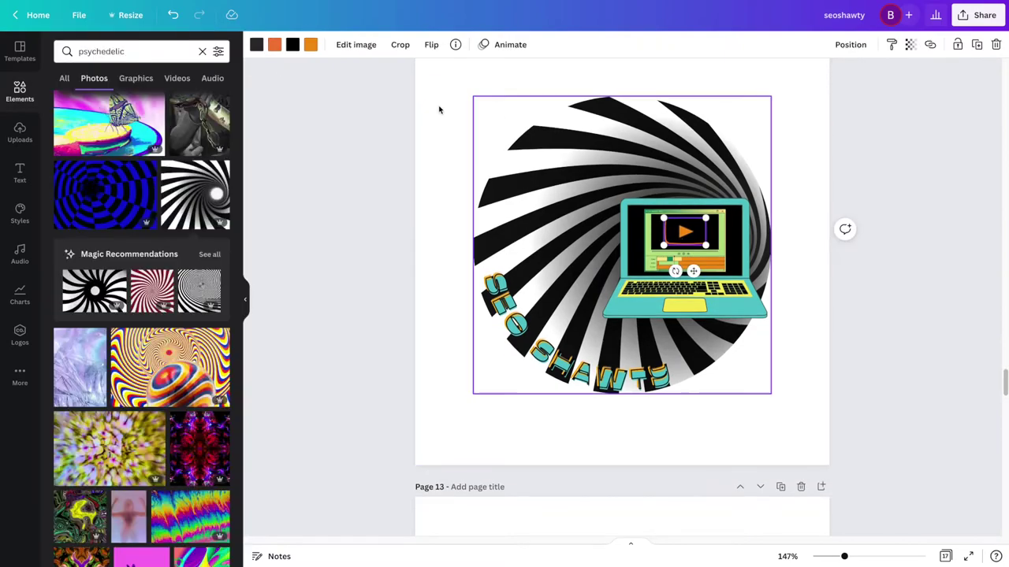
click(330, 220)
click(428, 44)
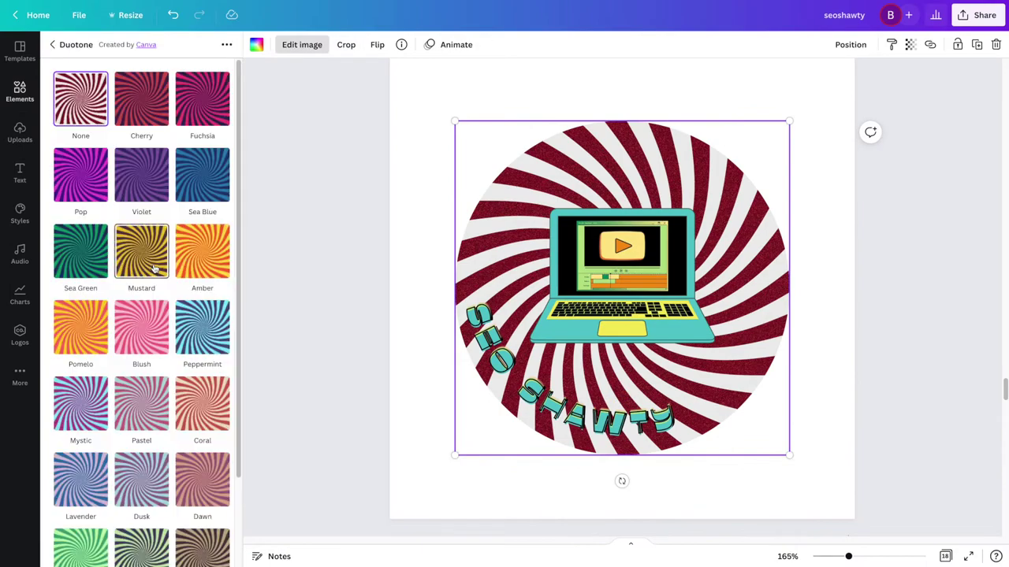
Compare duotone filters on the round spiral background behind the laptop and choose Amber.
click(156, 256)
scroll(142, 315, down, 4)
click(80, 482)
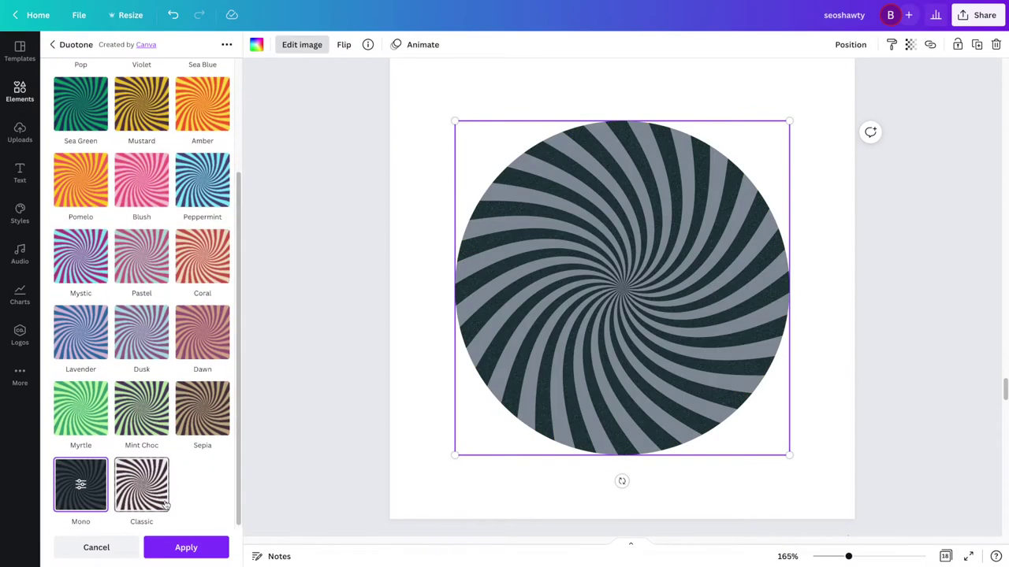
click(409, 441)
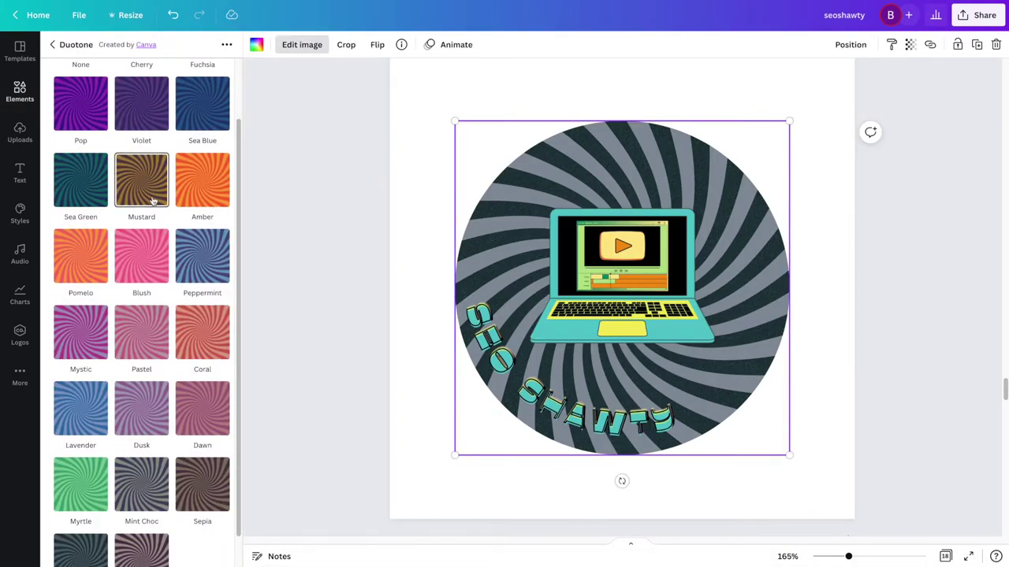
click(203, 180)
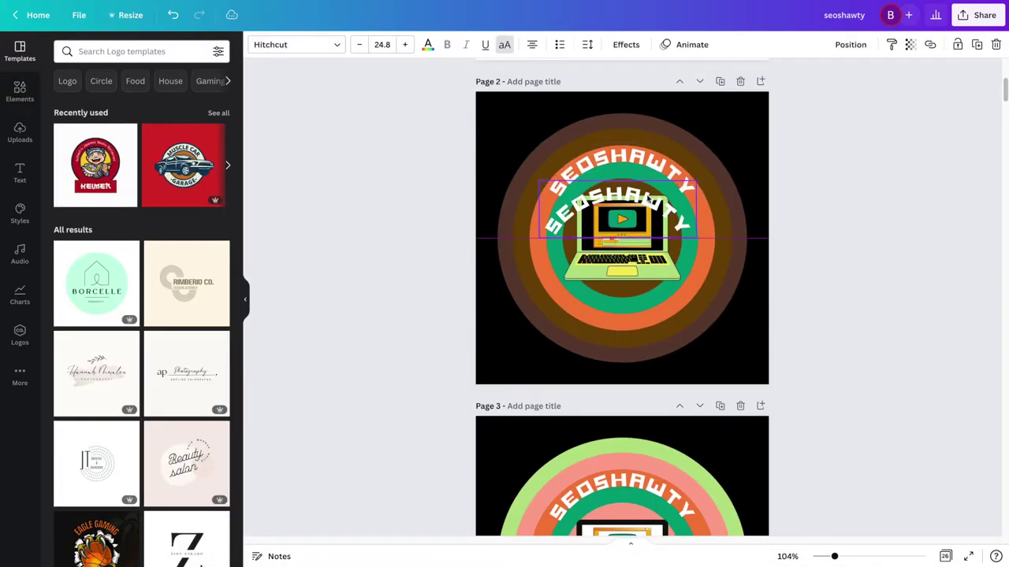
Try retro fonts on the extra SEO SHAWTY copy on page 10 and change it to Rugrats.
click(817, 245)
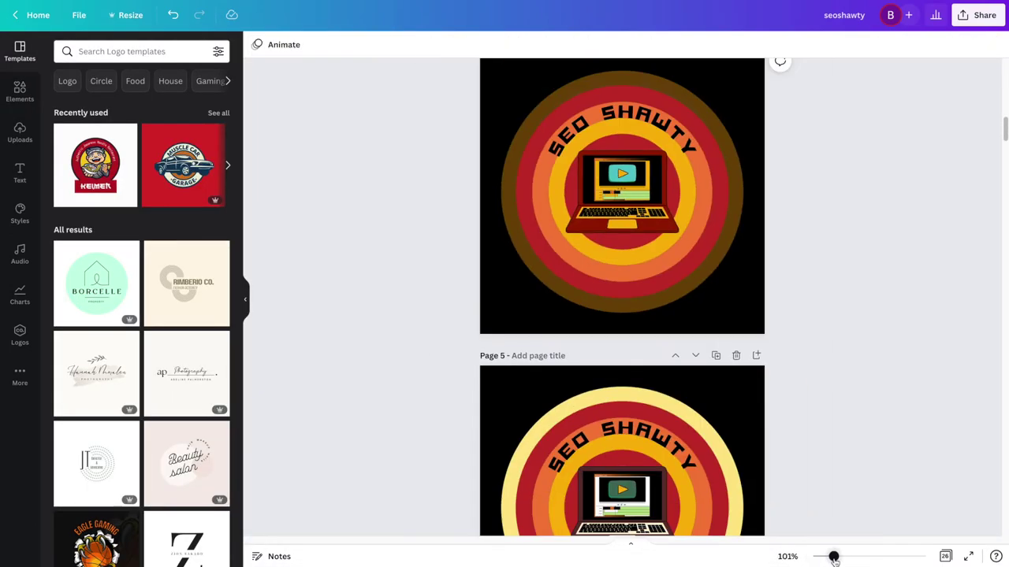
scroll(765, 311, down, 3)
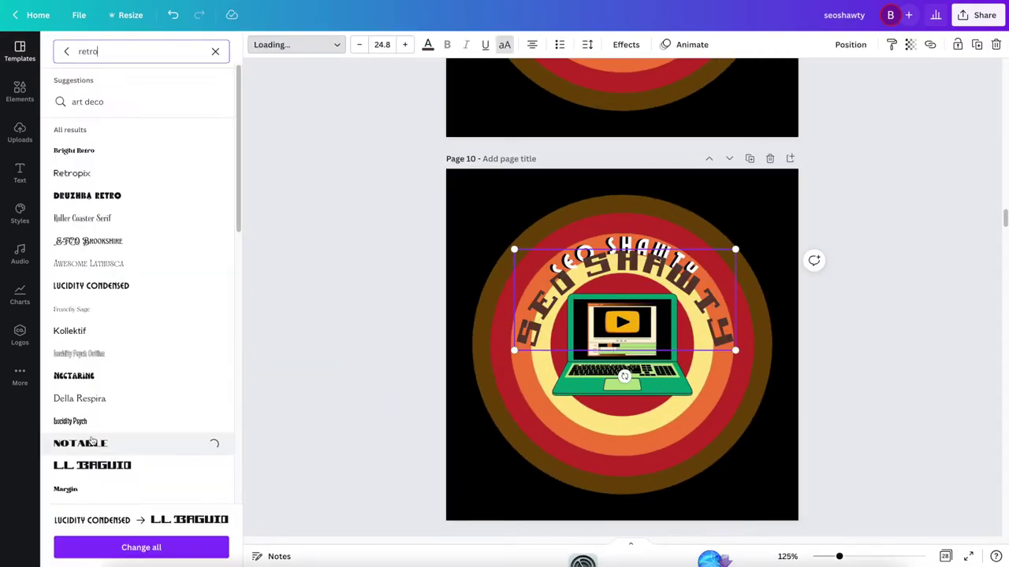
click(89, 421)
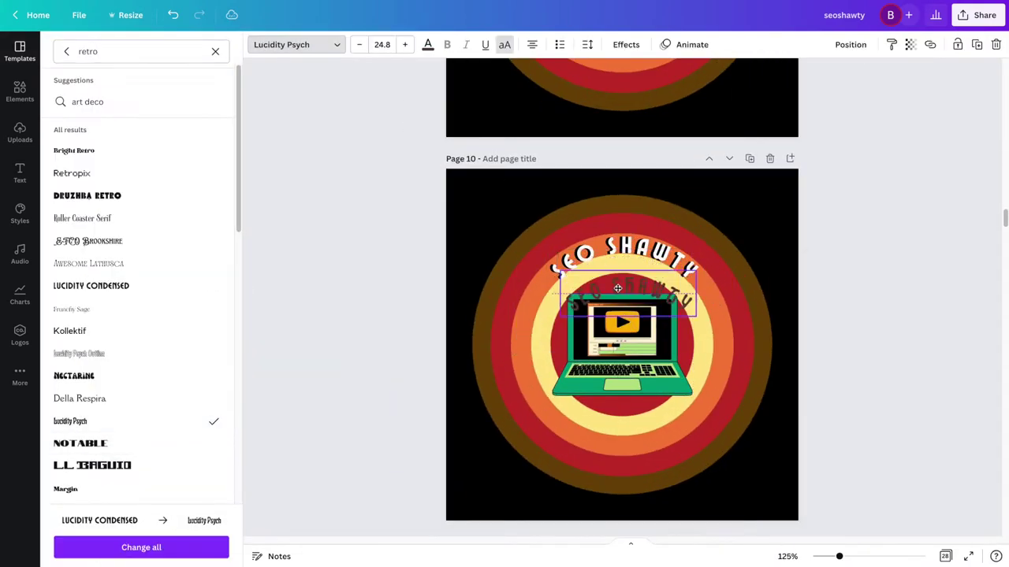
click(89, 354)
scroll(148, 364, down, 3)
scroll(149, 364, down, 1)
click(66, 264)
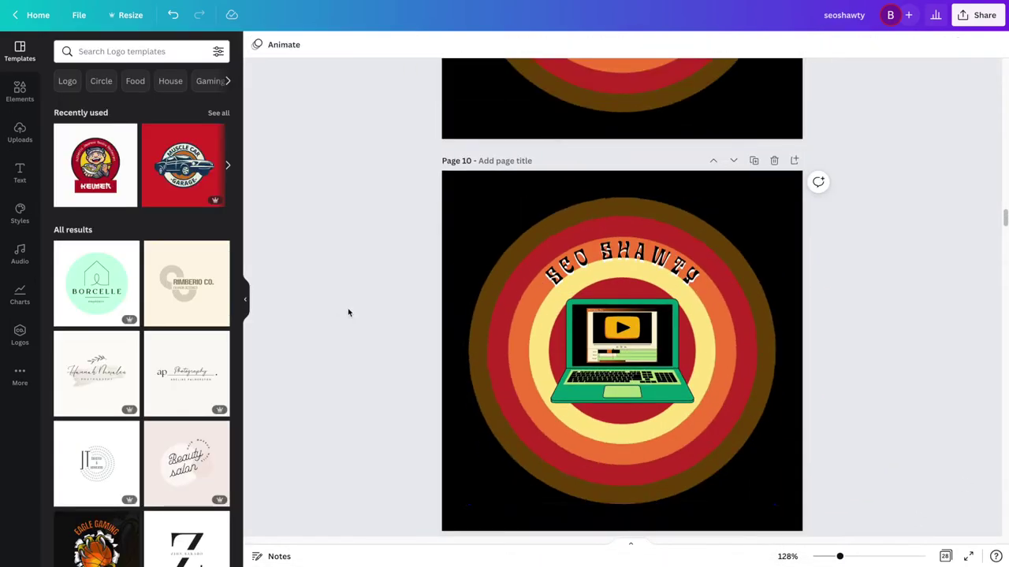
Send the yellow SEO SHAWTY copy one layer backward and move the green copy onto the arched stack.
click(622, 276)
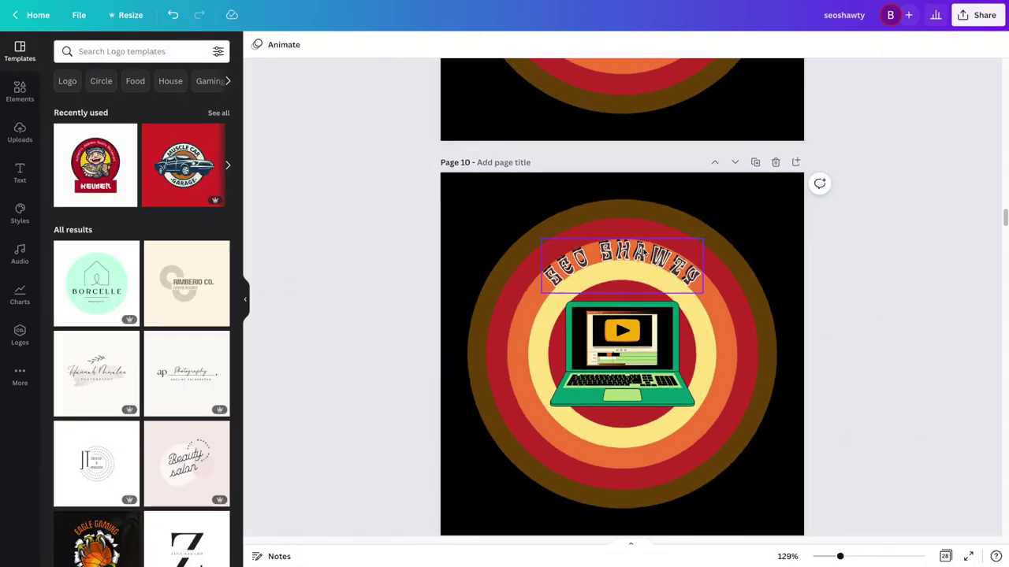
drag(836, 557, 829, 556)
click(660, 153)
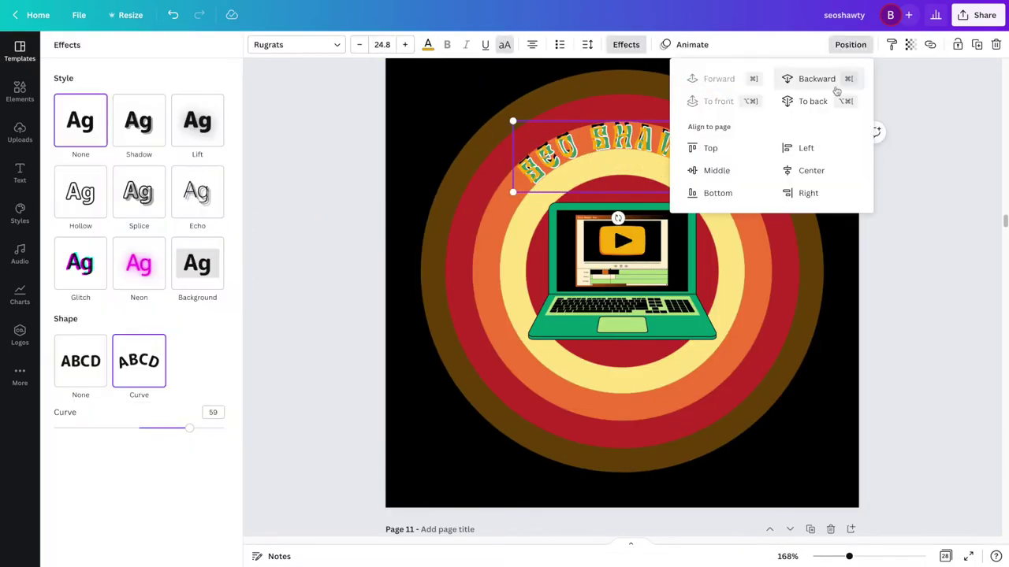
click(833, 90)
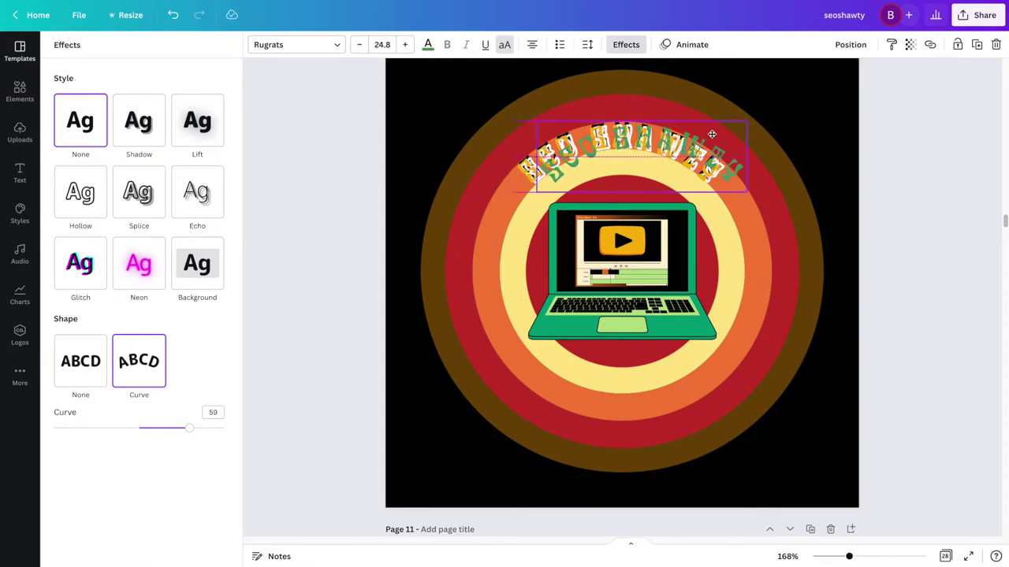
drag(672, 163, 668, 141)
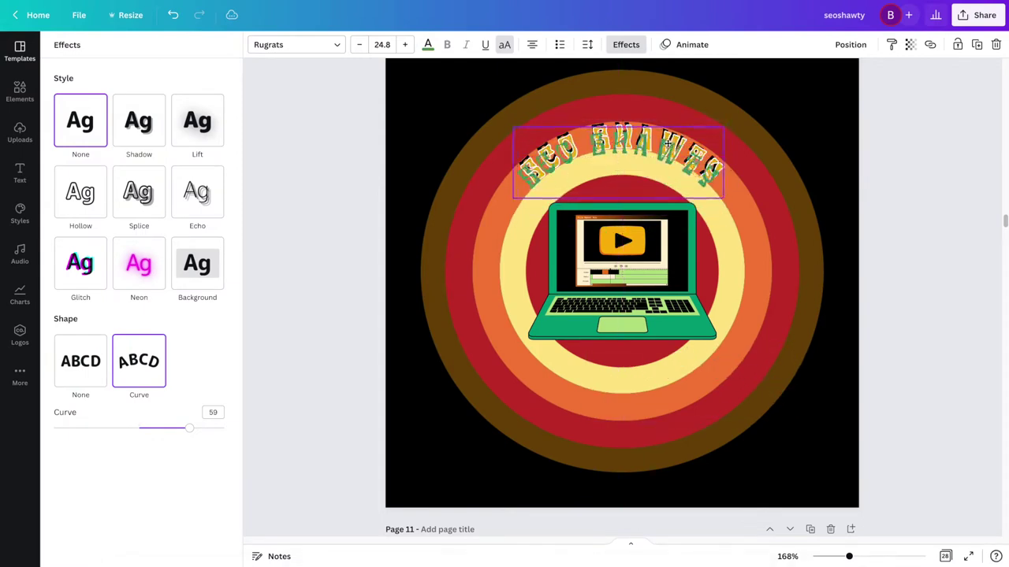
Add a Lift effect to the green SEO SHAWTY copy, move it below the arc and delete the yellow copy.
click(197, 121)
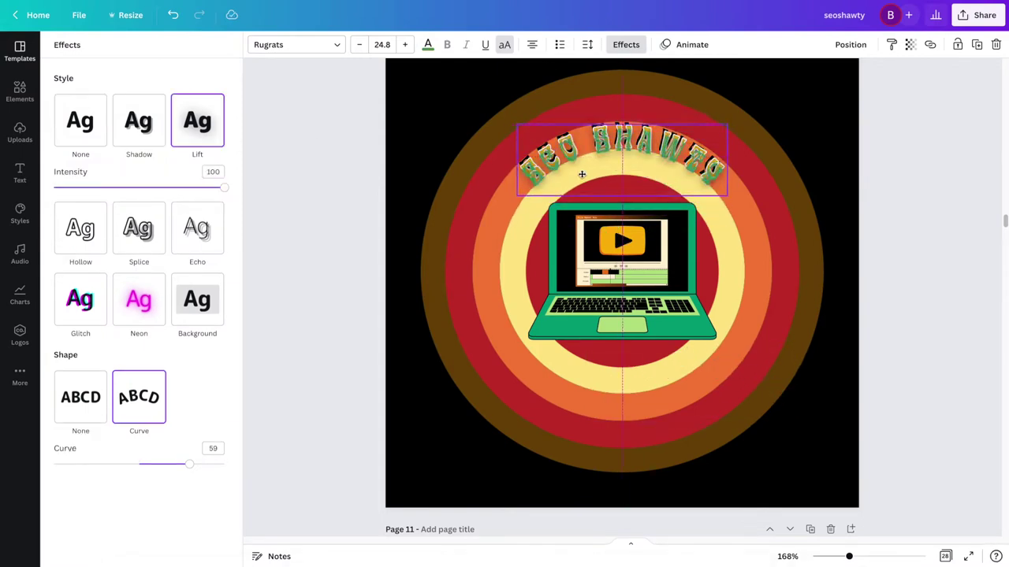
drag(593, 140, 592, 212)
key(Delete)
click(611, 141)
click(631, 47)
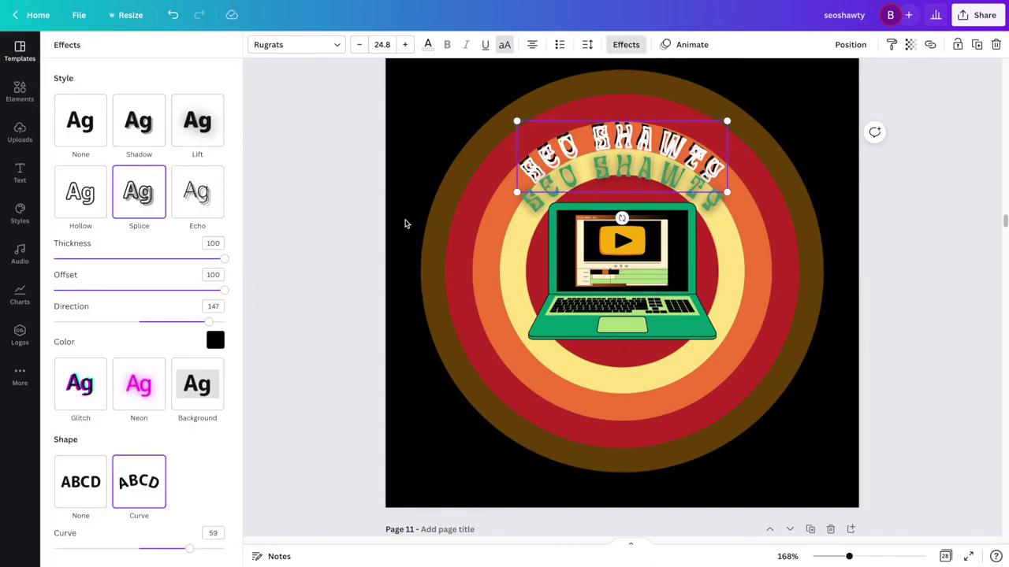
Give the green SEO SHAWTY copy a yellow Splice effect, align it over the white lettering and lower its thickness.
click(556, 186)
click(137, 238)
click(215, 339)
click(175, 495)
drag(583, 191, 587, 163)
drag(186, 259, 111, 259)
Recolor the top SEO SHAWTY copy's text yellow and its Splice effect green.
click(428, 45)
click(187, 225)
click(626, 44)
click(215, 340)
click(121, 386)
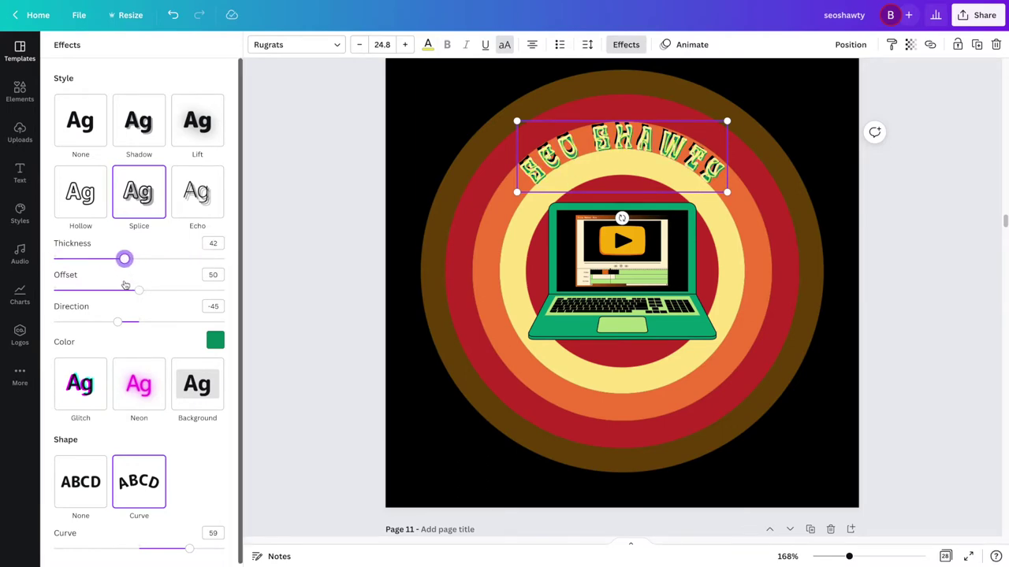
Try black and green Splice colors on the SEO SHAWTY lettering with thickness 100 and offset 0.
click(215, 340)
click(95, 385)
drag(124, 259, 186, 260)
scroll(284, 288, up, 7)
scroll(284, 288, down, 7)
click(626, 44)
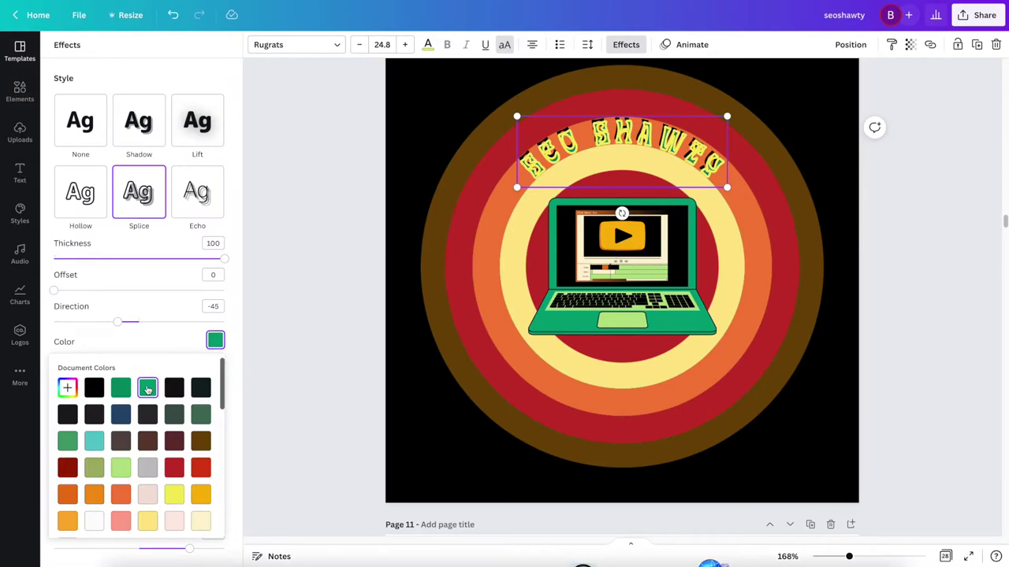
Set the SEO SHAWTY Splice effect to thickness 1 and offset 13, and color it black.
click(283, 301)
drag(152, 259, 192, 259)
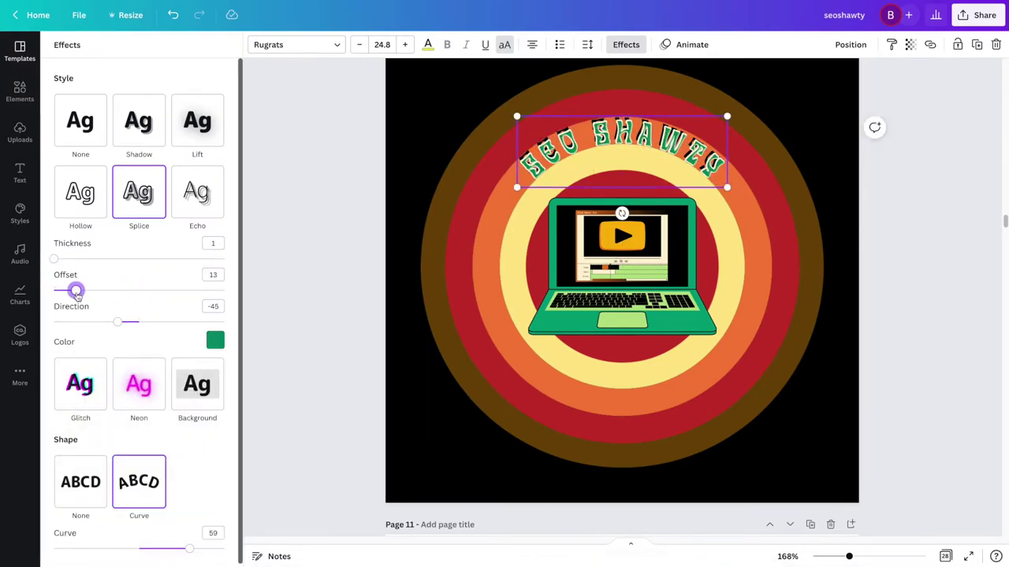
click(215, 339)
click(93, 388)
click(314, 338)
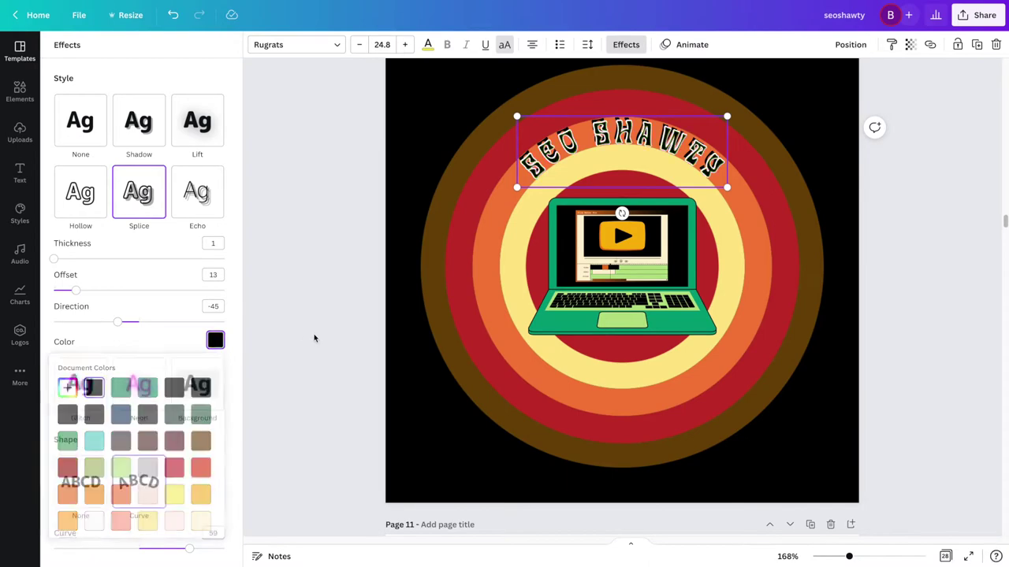
Select the arched SEO SHAWTY lettering again and reduce its Splice offset.
click(313, 338)
mouse_move(606, 142)
mouse_down()
mouse_move(606, 152)
mouse_move(606, 142)
mouse_up()
click(625, 45)
drag(139, 290, 79, 290)
click(626, 44)
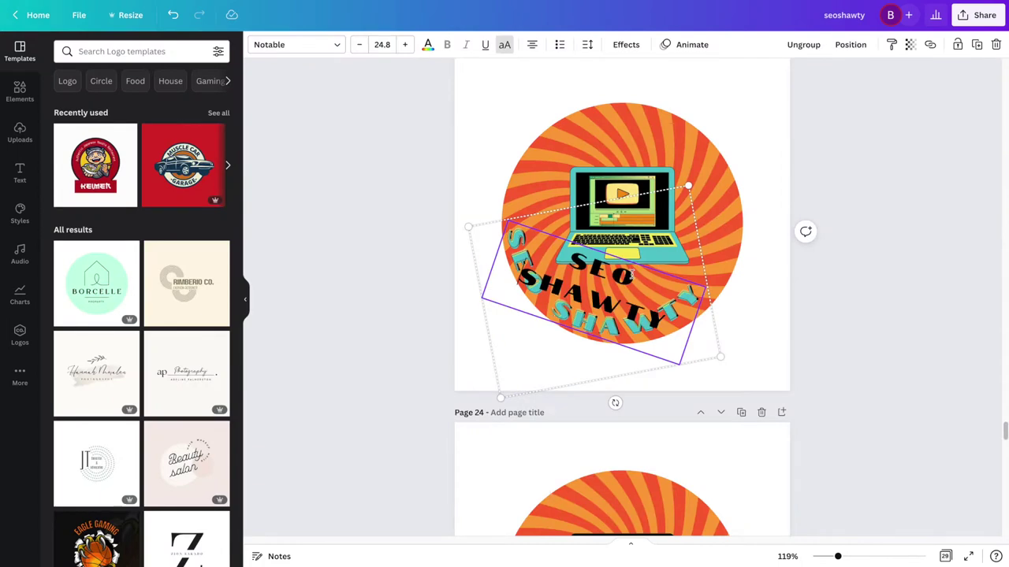
Move the orange spiral circle on page 23 away from the curved SEO SHAWTY lettering.
click(369, 295)
click(709, 259)
drag(709, 259, 742, 119)
click(729, 362)
click(599, 323)
double_click(602, 265)
key(BackSpace)
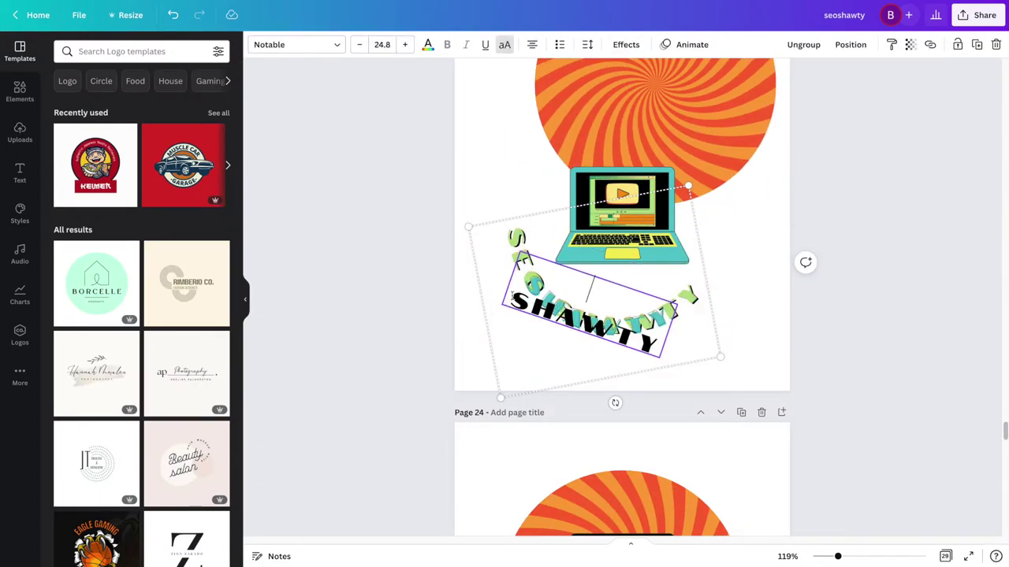
click(705, 365)
click(622, 308)
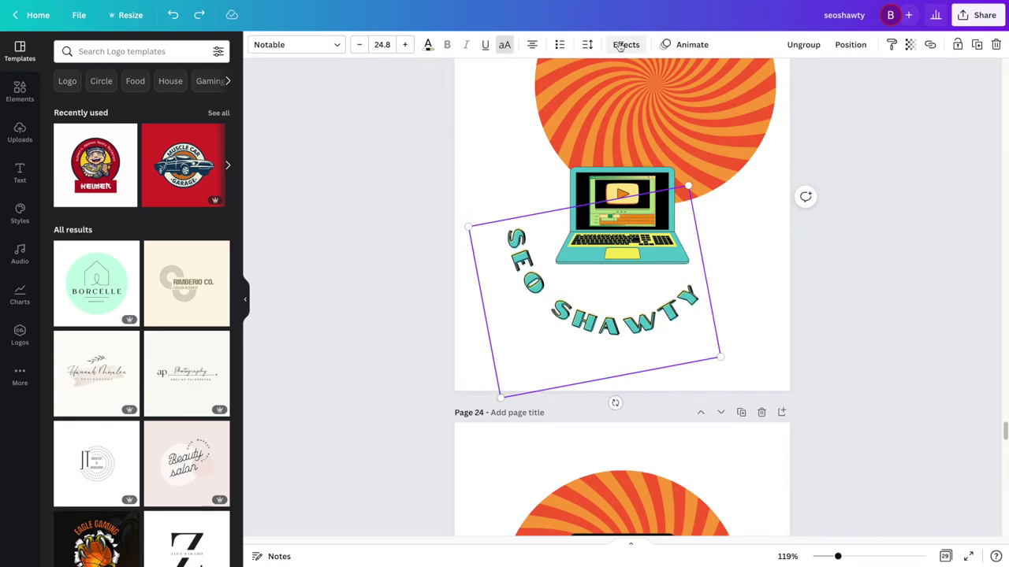
key(ctrl+y)
key(ctrl+y)
key(ctrl+y)
key(ctrl+y)
key(ctrl+y)
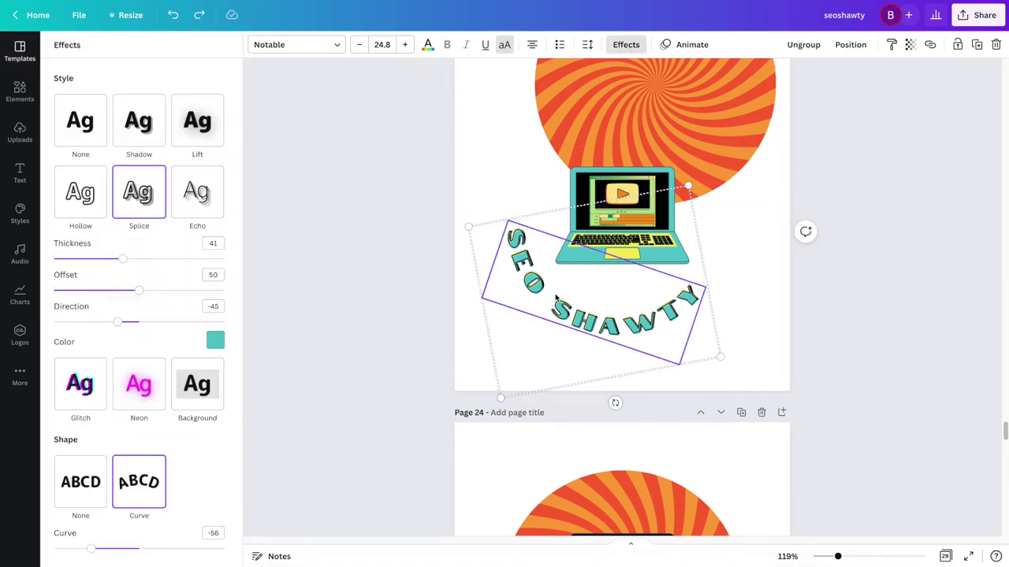
Try shifting the SEO SHAWTY layers and bending their downward curve more strongly, and undo it.
drag(648, 251, 640, 276)
drag(602, 309, 617, 320)
click(626, 45)
drag(93, 547, 85, 547)
click(173, 15)
Move the spiral circle aside, adjust the curve of the SEO SHAWTY text and return the circle behind the laptop.
click(473, 124)
drag(533, 143, 621, 79)
click(513, 242)
click(626, 44)
drag(92, 428, 97, 428)
drag(670, 106, 582, 170)
Nudge the SEO SHAWTY text group upward along the spiral's lower edge and fine-tune its curve.
click(667, 314)
drag(667, 314, 667, 314)
drag(838, 556, 858, 556)
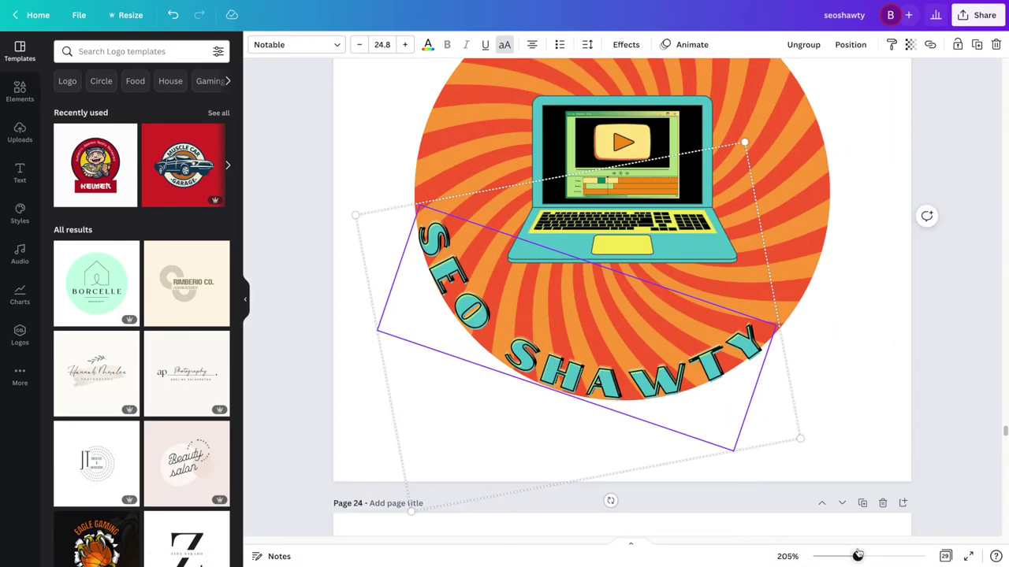
drag(609, 500, 607, 460)
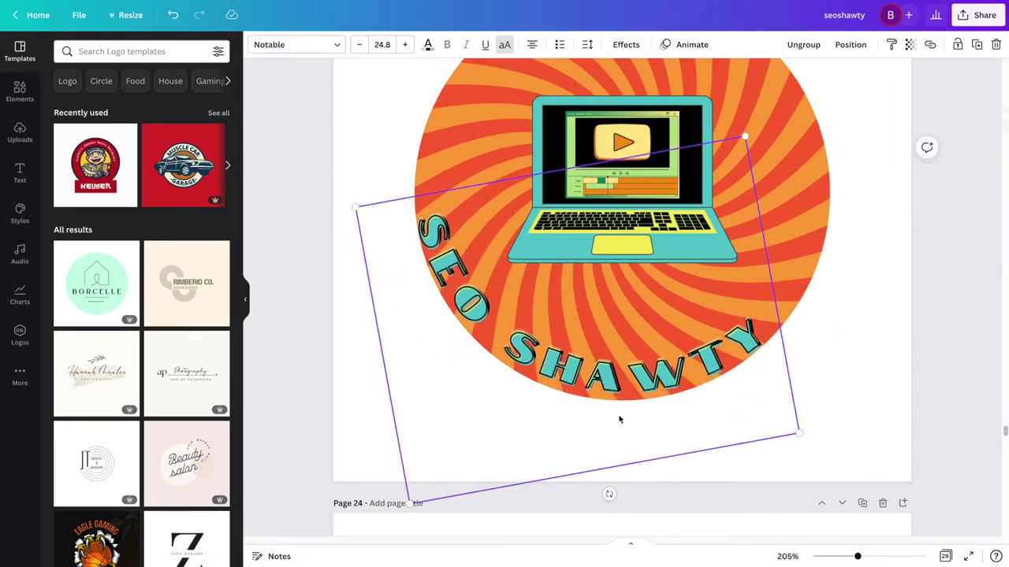
click(639, 45)
mouse_move(94, 427)
mouse_down()
mouse_move(131, 428)
mouse_move(95, 428)
mouse_up()
click(300, 379)
drag(858, 556, 840, 556)
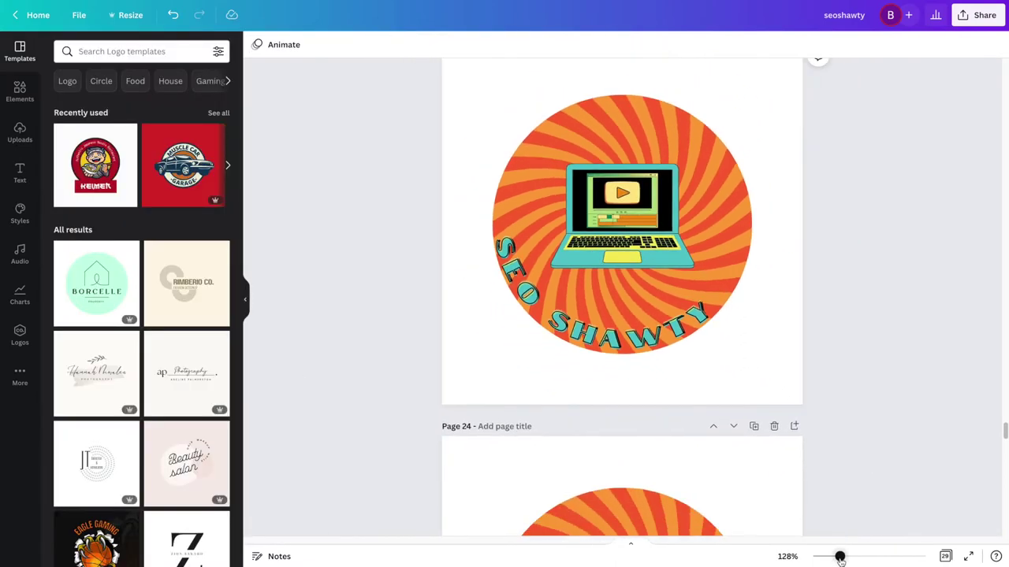
Move the spiral circle off the lettering and try changing the SEO SHAWTY text's spacing and size.
click(648, 335)
click(630, 44)
click(587, 44)
drag(651, 95, 651, 95)
click(481, 103)
drag(536, 157, 615, 81)
drag(741, 354, 634, 307)
click(587, 44)
click(170, 15)
Tighten the letter spacing of the SEO SHAWTY text and move the spiral circle back behind the laptop.
click(587, 44)
drag(651, 95, 623, 95)
click(639, 201)
drag(640, 200, 535, 303)
click(860, 357)
Download only page 23 as a PNG with a transparent background at an increased size.
scroll(815, 469, up, 3)
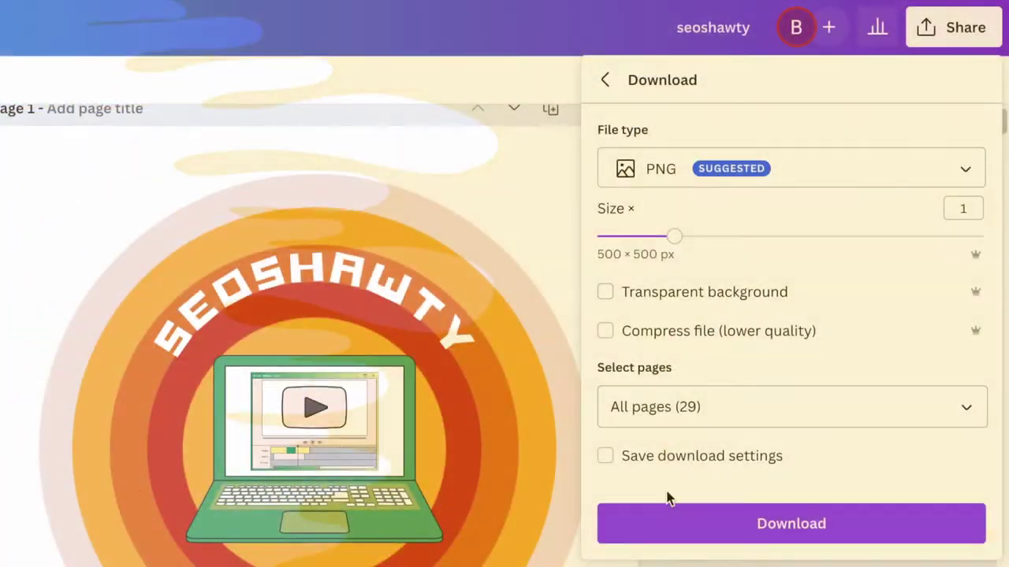
click(660, 405)
scroll(660, 467, down, 15)
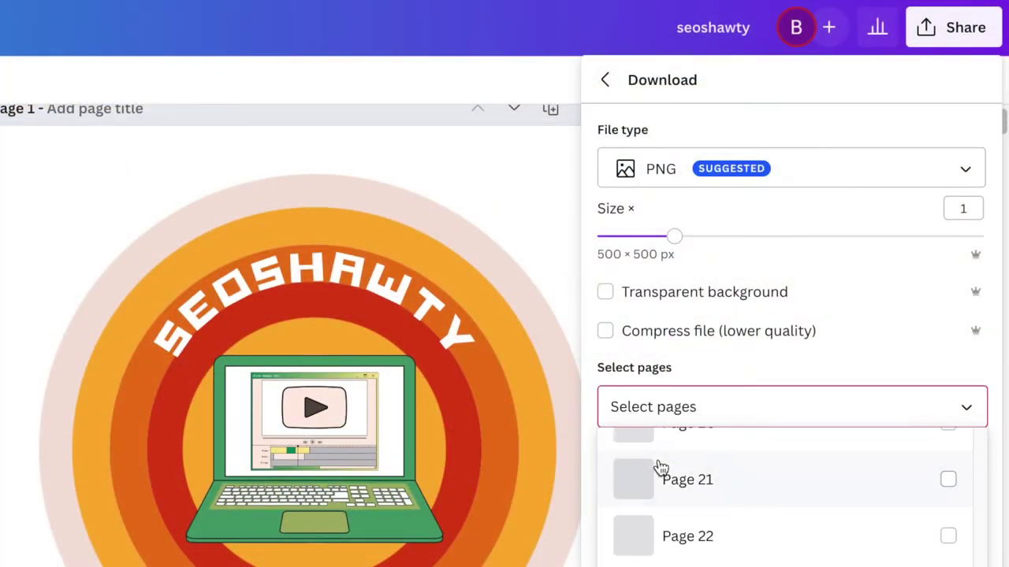
click(634, 302)
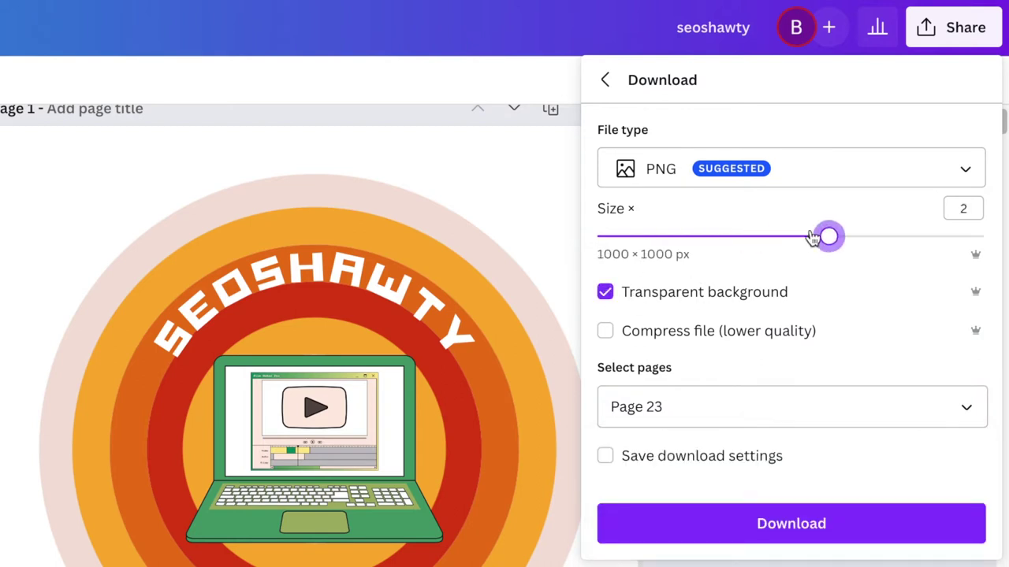
click(835, 513)
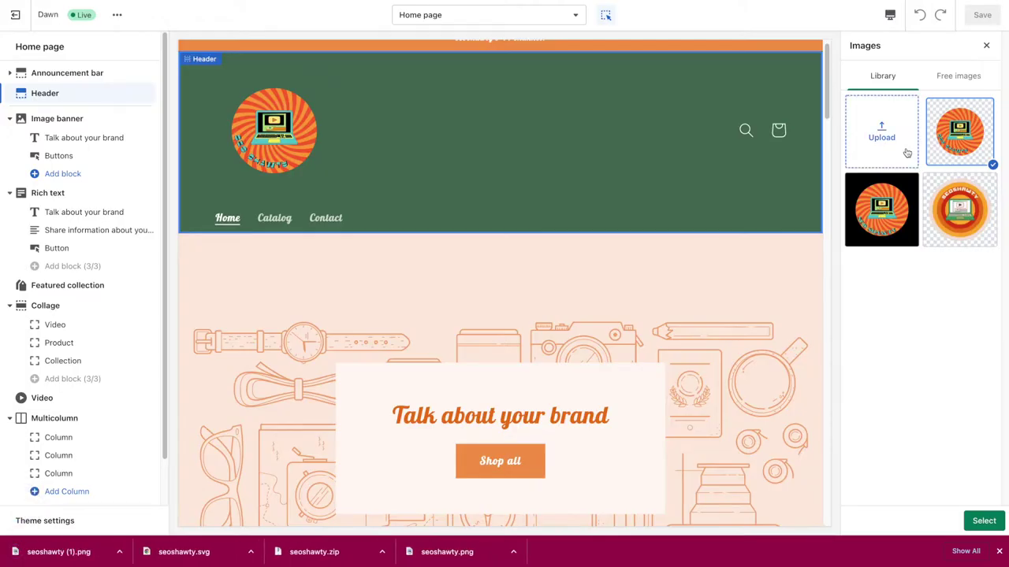
Upload seoshawty (1).png to the image library in the Shopify theme editor and use it as the header logo.
click(907, 153)
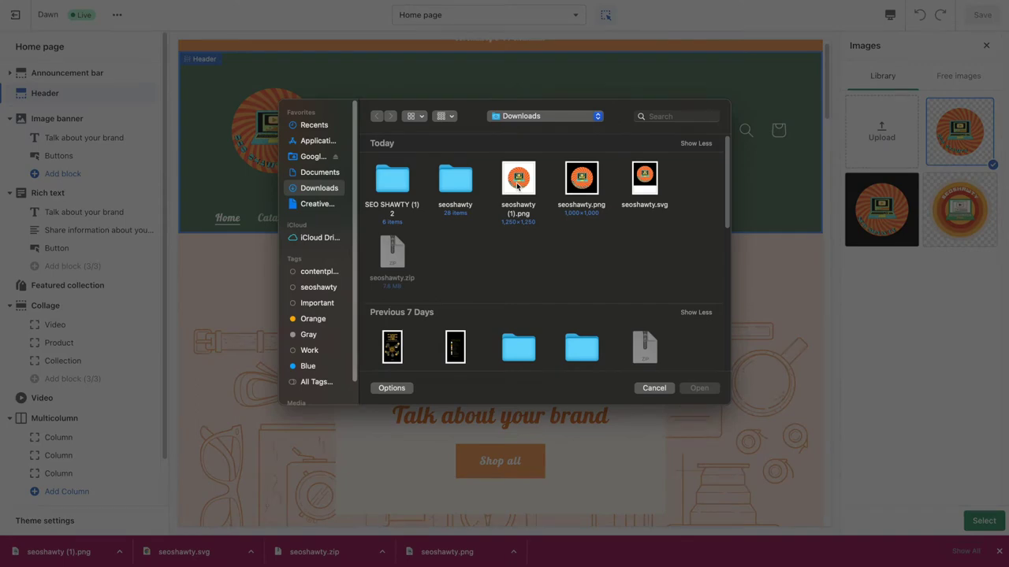
double_click(518, 181)
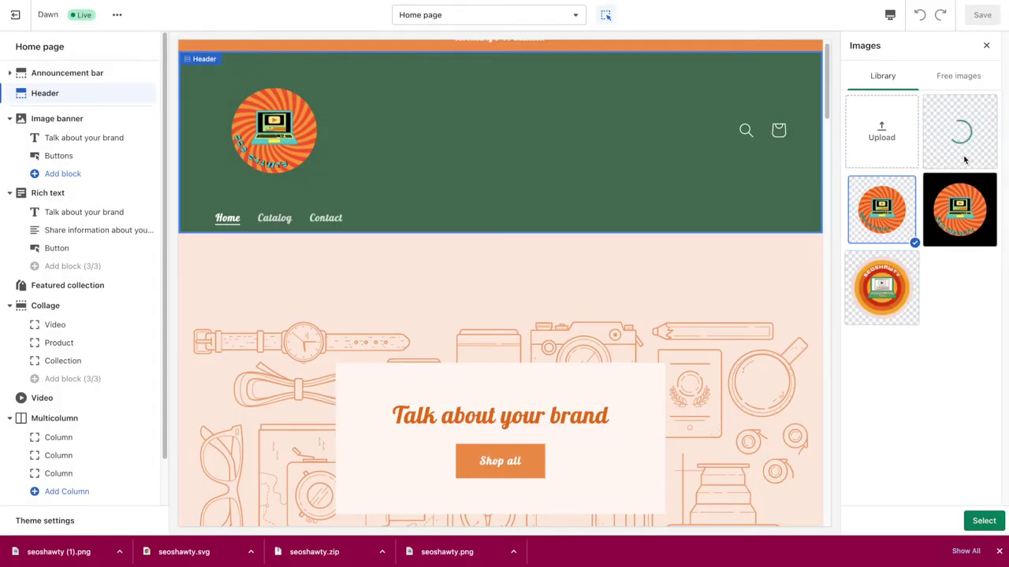
click(985, 523)
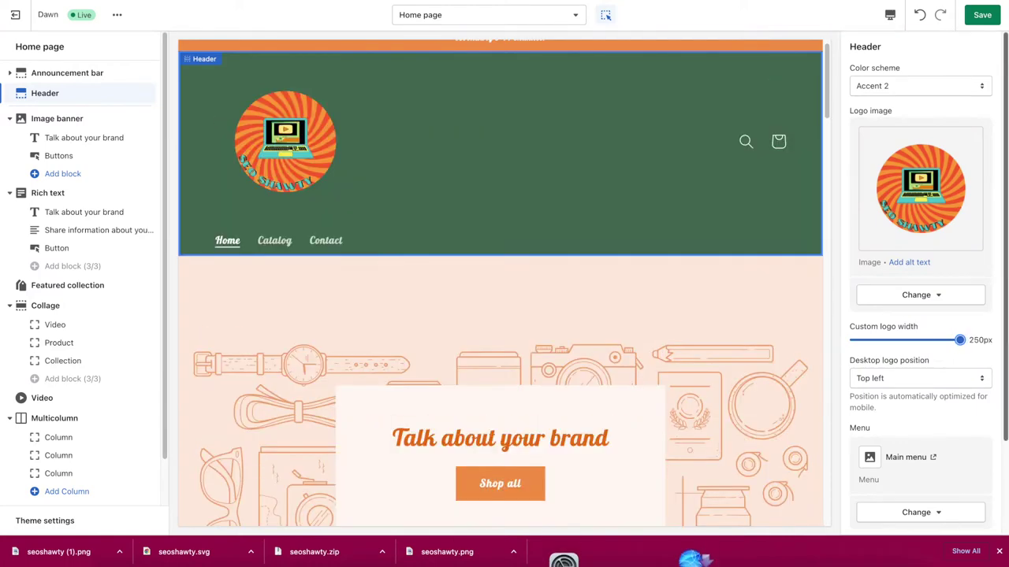
Try Top center as the desktop logo position in the header and restore Top left.
click(888, 371)
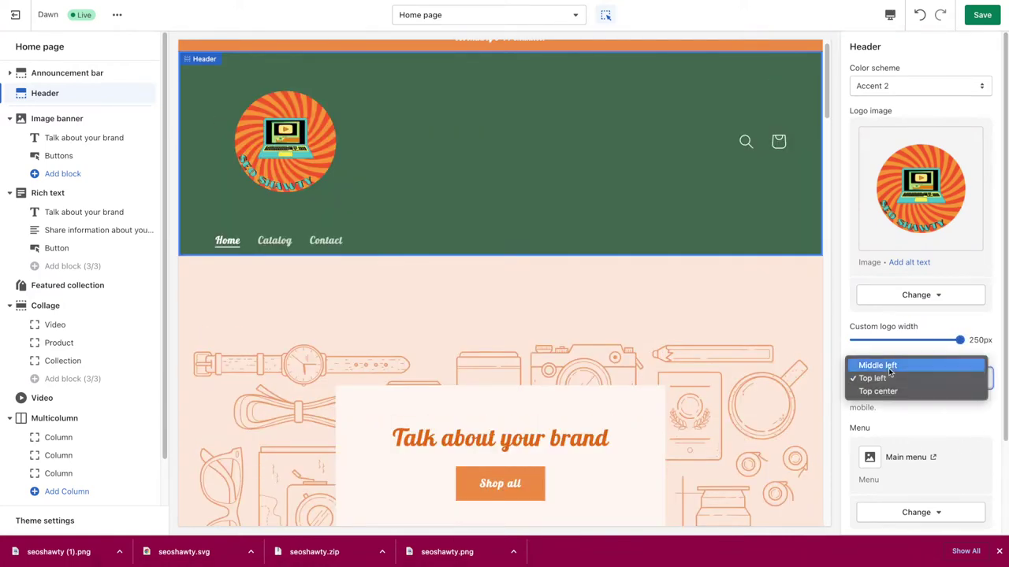
click(888, 387)
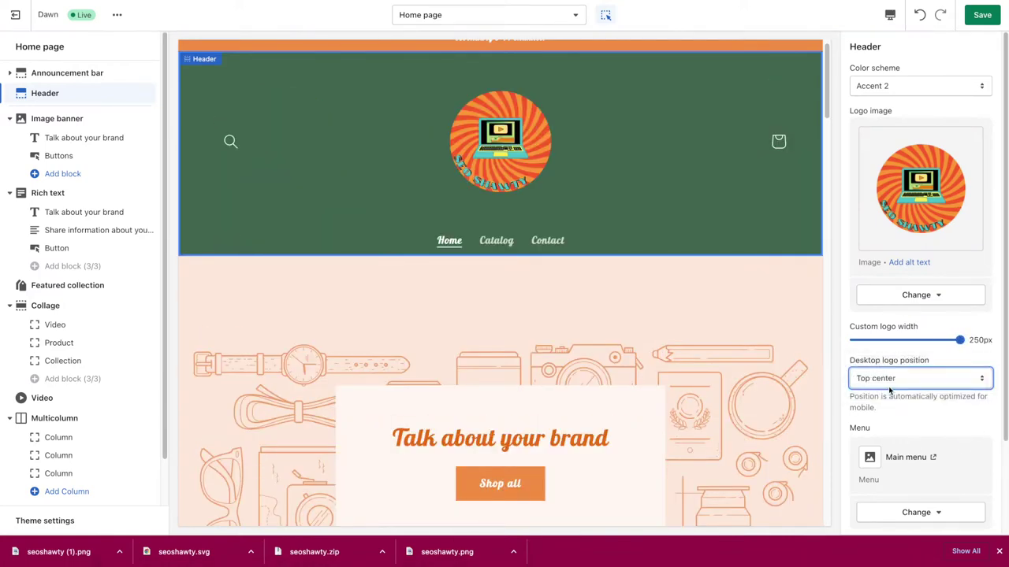
click(889, 381)
click(882, 366)
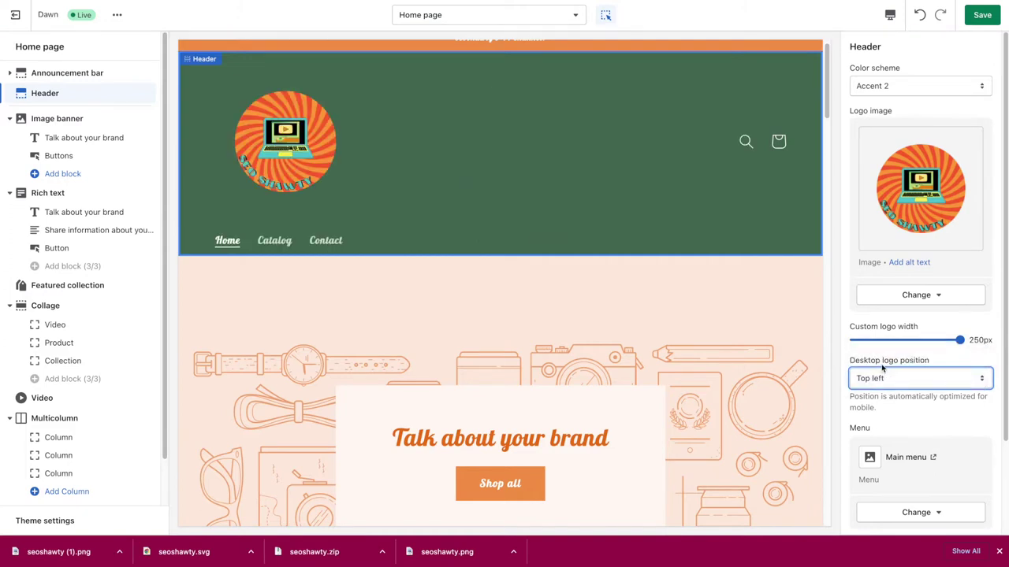
scroll(882, 368, down, 2)
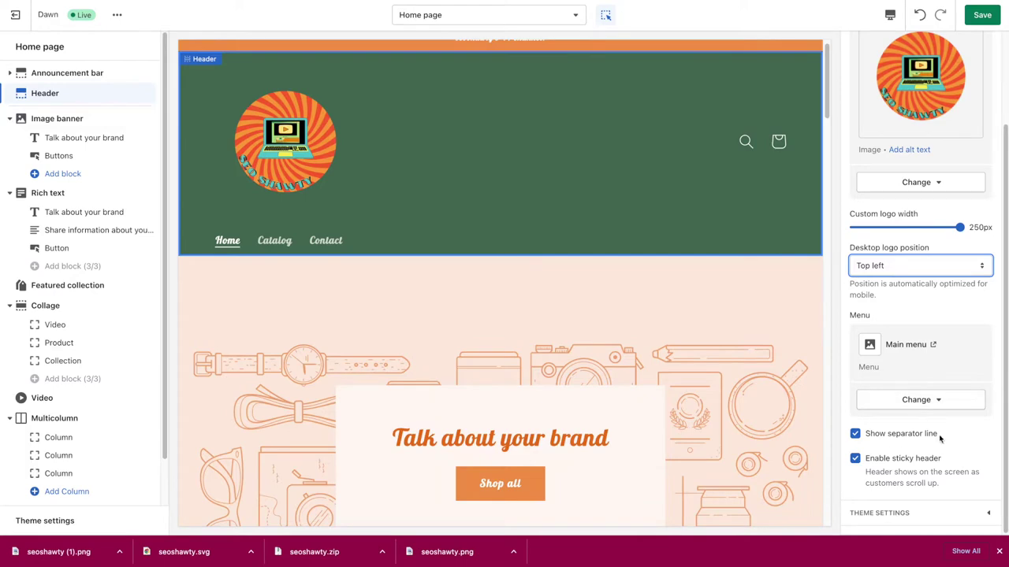
Try the header with the separator line and sticky header turned off, and enable both options again.
scroll(630, 315, down, 7)
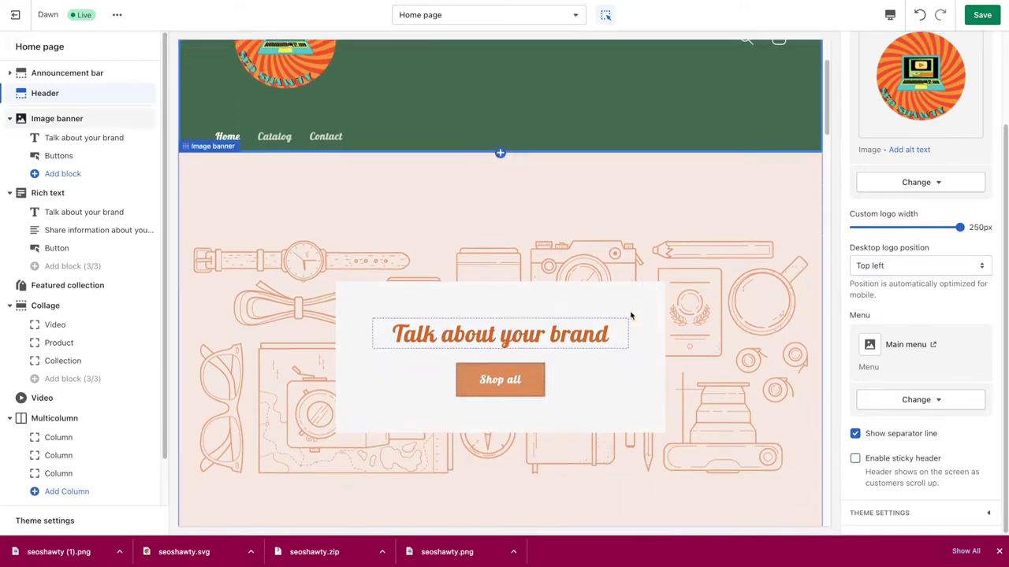
scroll(630, 315, up, 6)
click(855, 433)
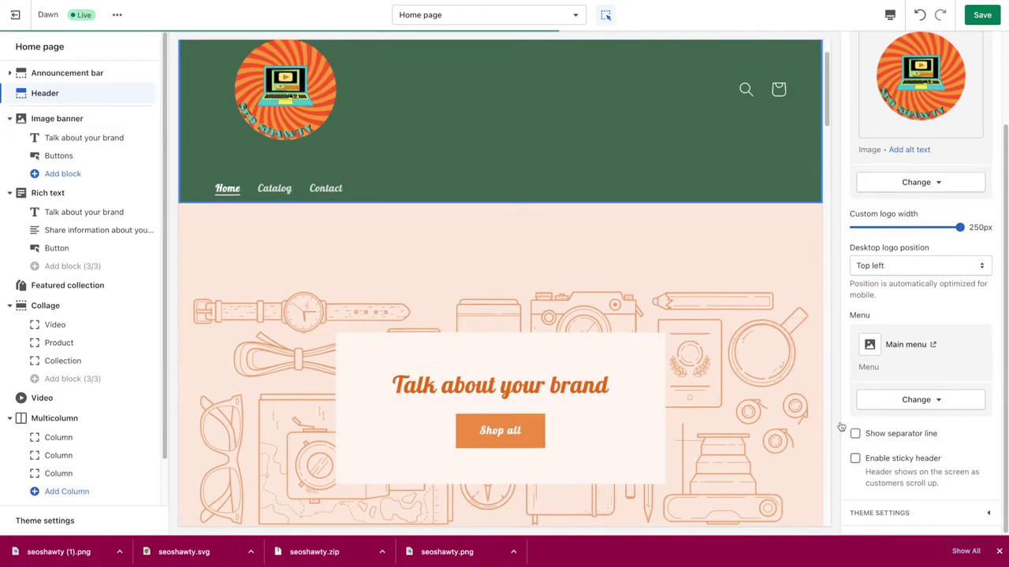
click(855, 433)
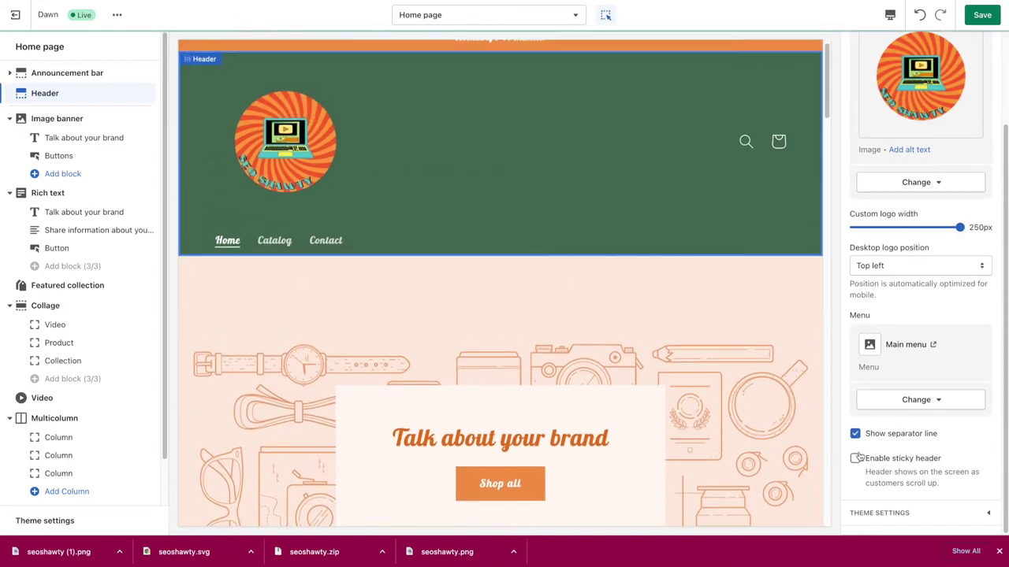
scroll(658, 335, down, 8)
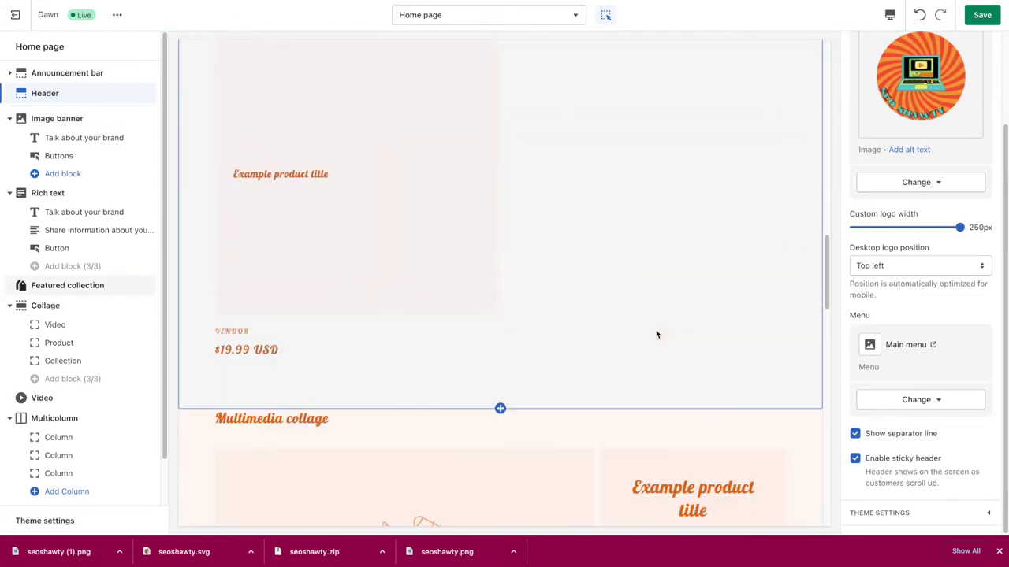
scroll(655, 334, up, 8)
scroll(656, 335, down, 2)
scroll(655, 335, down, 4)
scroll(656, 335, up, 7)
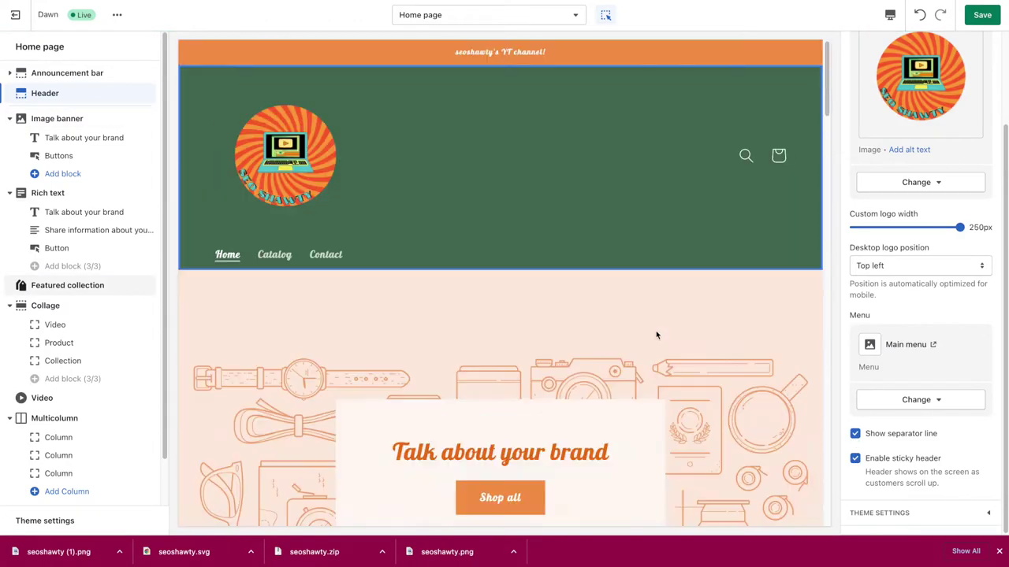
Change the Accent 2 color in the theme's color settings to black, #000000.
click(79, 520)
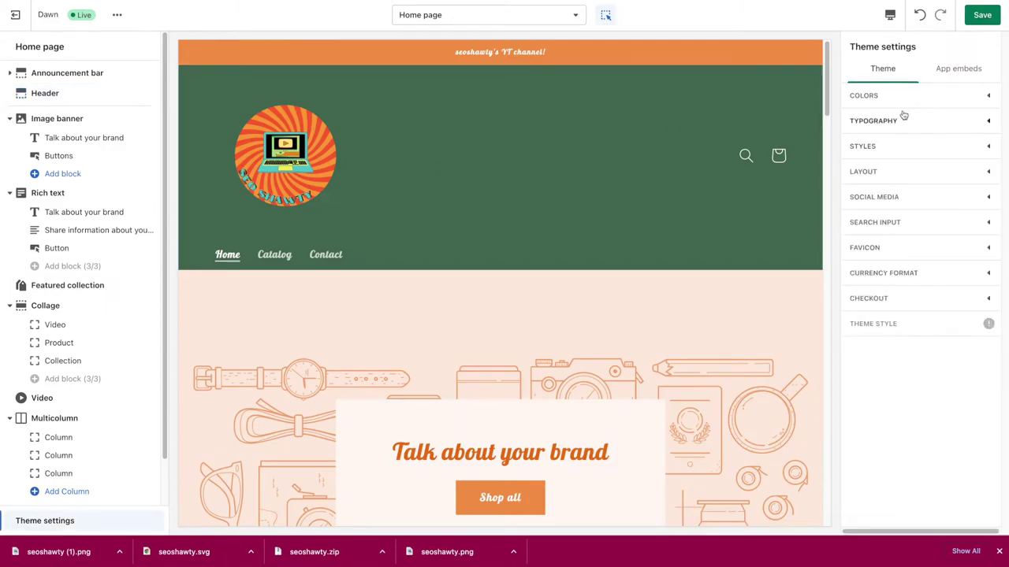
click(866, 96)
click(745, 486)
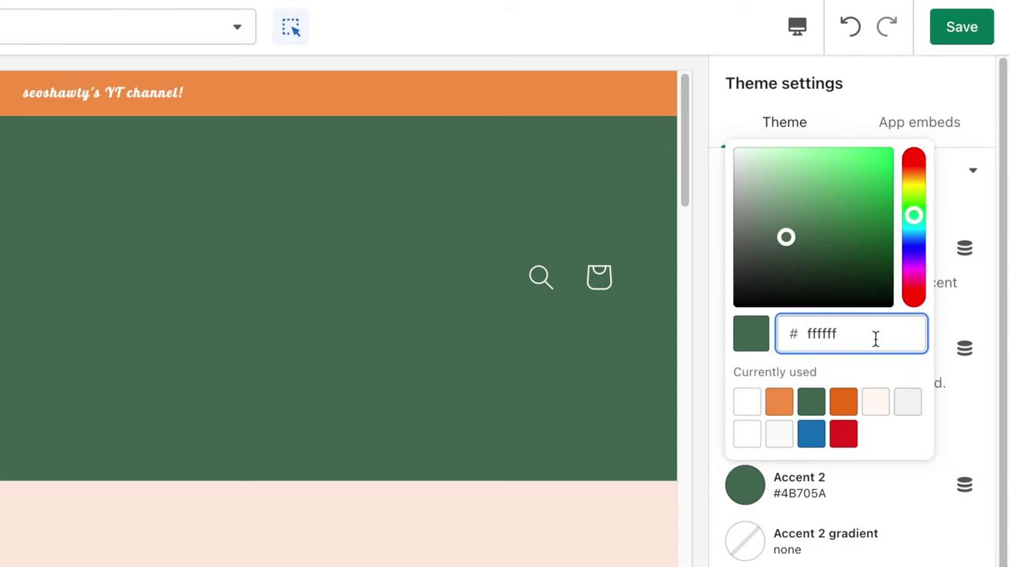
drag(786, 237, 760, 290)
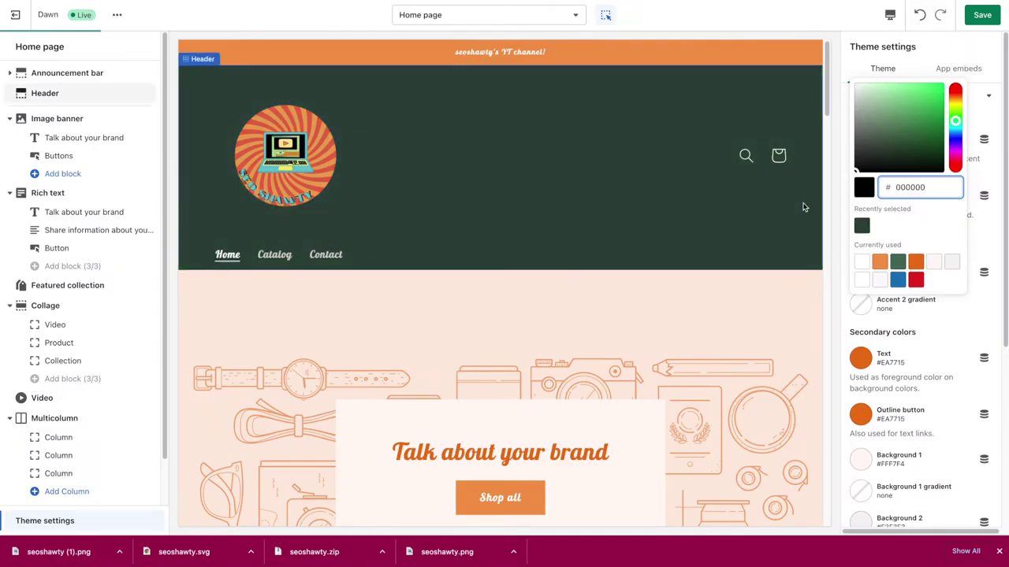
click(872, 163)
click(846, 202)
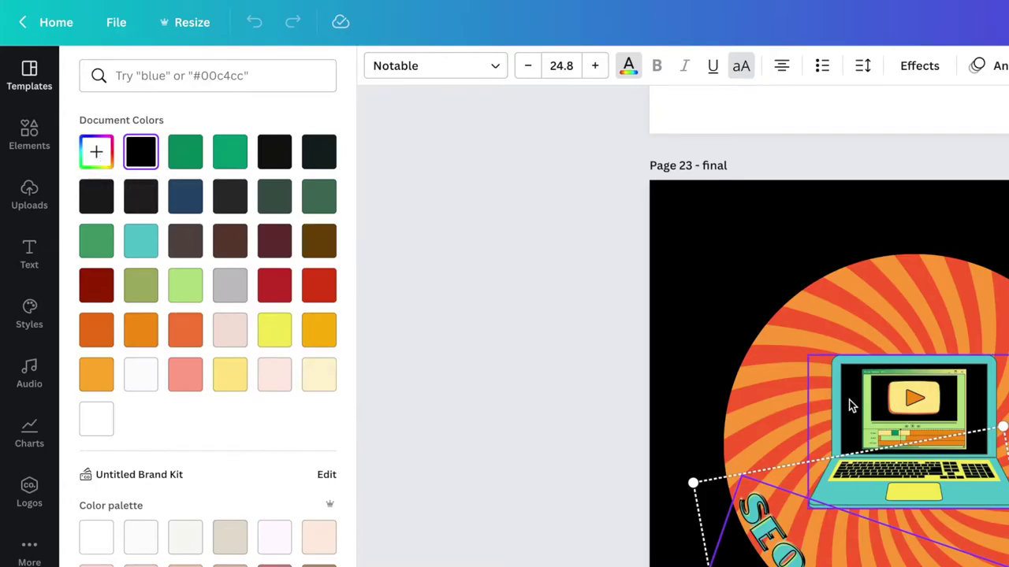
Switch to Canva and copy the hex code #58C7CD of the laptop graphic's turquoise color on page 23.
click(838, 401)
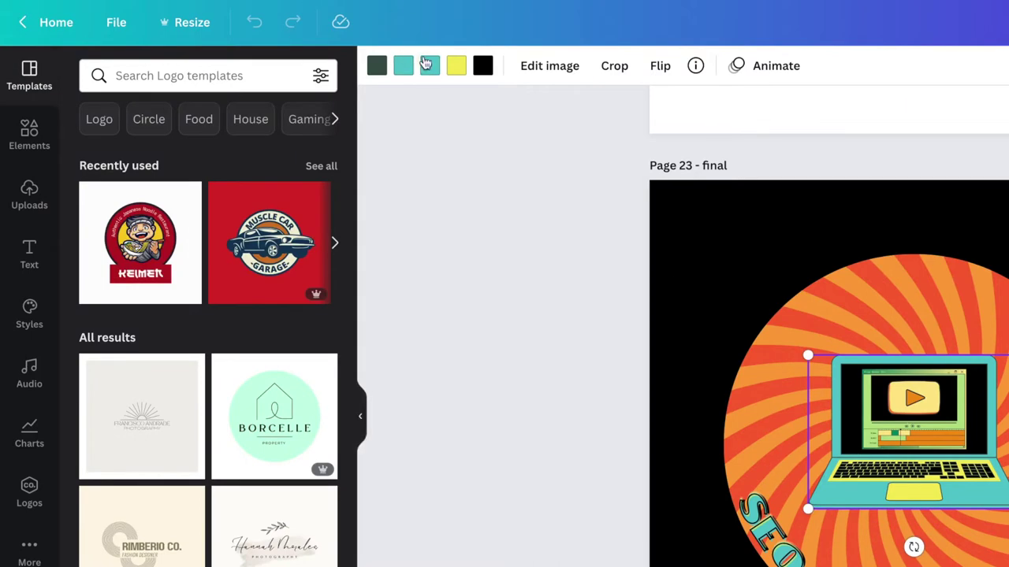
click(403, 65)
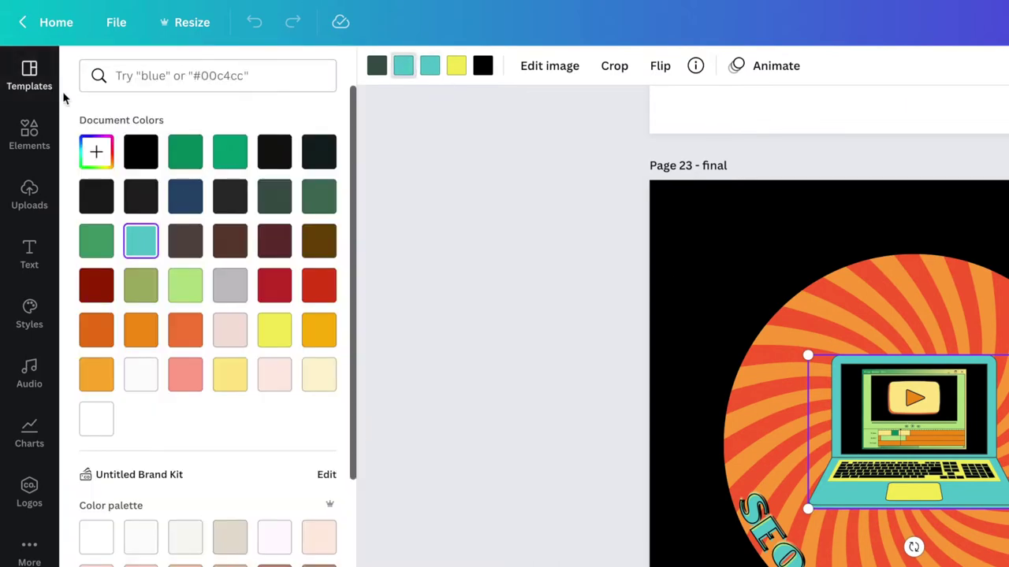
click(95, 152)
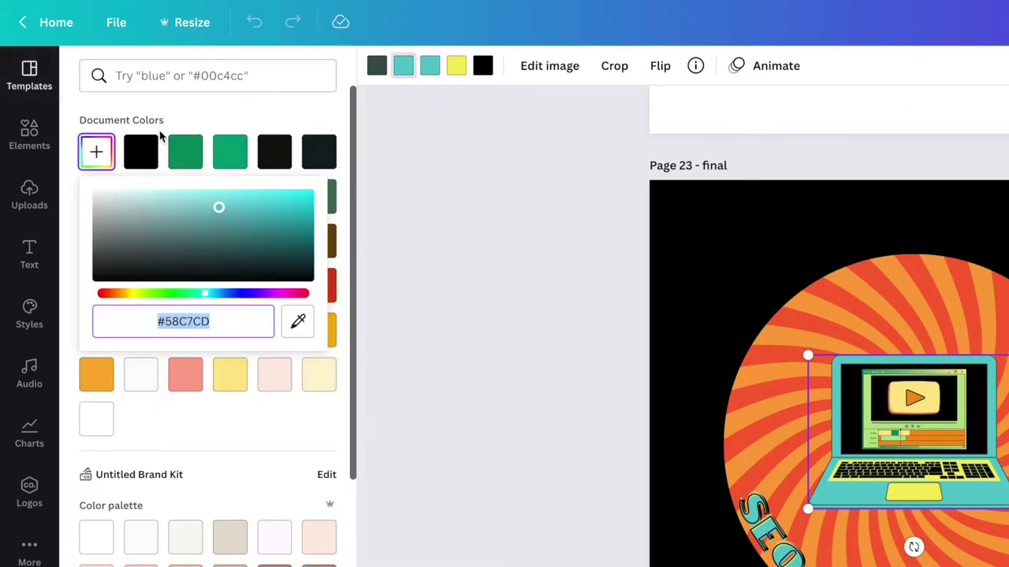
click(181, 318)
triple_click(180, 317)
key(ctrl+c)
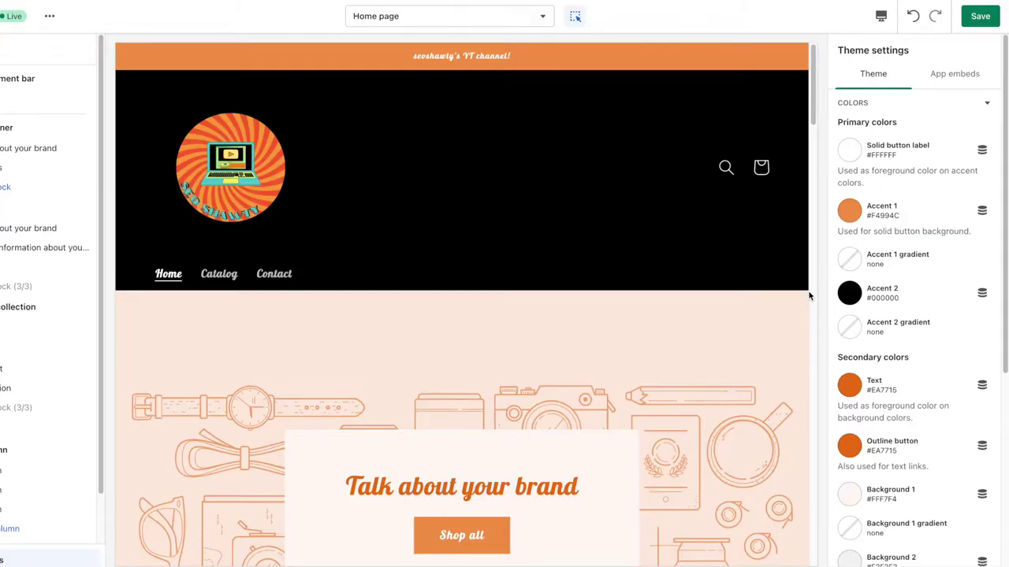
Switch back to the Shopify theme editor and set the Accent 1 color to #58C7CD.
click(850, 212)
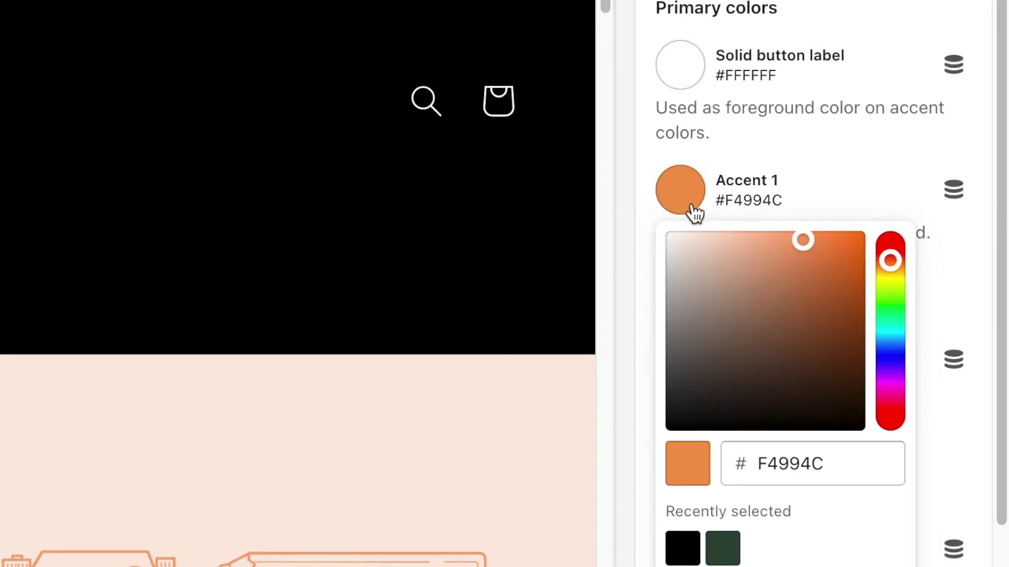
double_click(772, 468)
key(BackSpace)
key(ctrl+v)
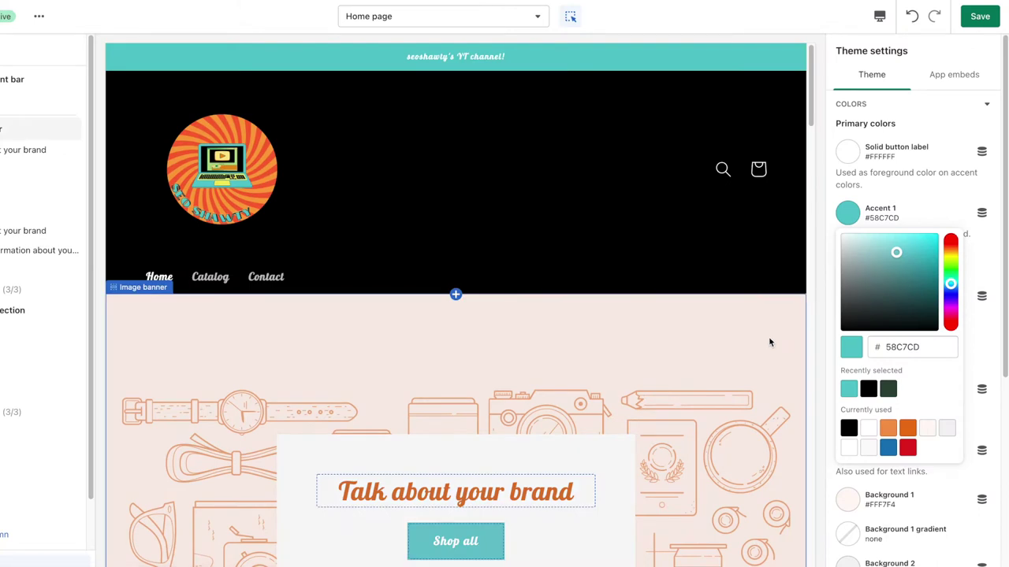
click(930, 203)
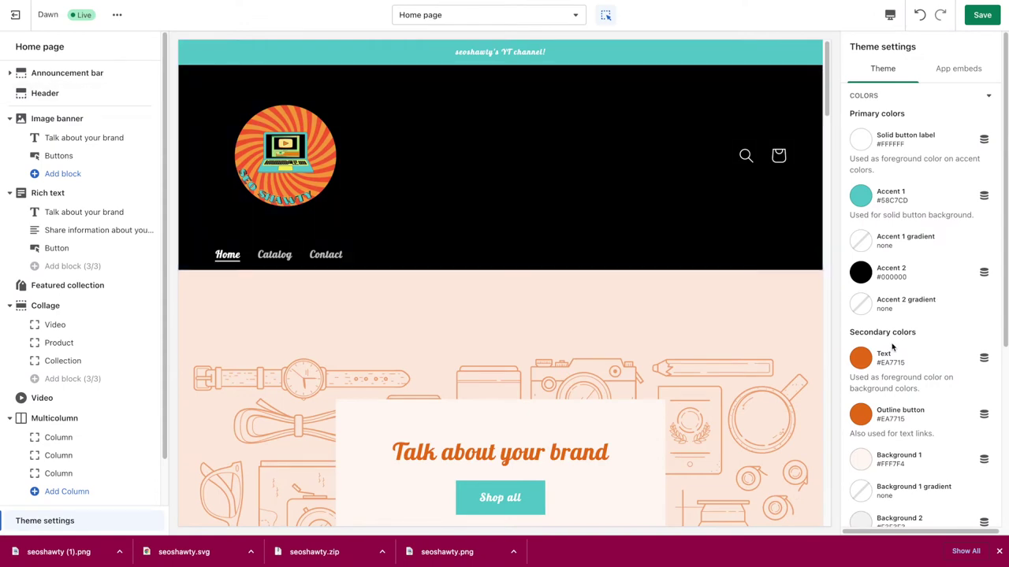
Change the Background 1 color to black, #000000, and review the home page preview.
scroll(892, 347, down, 3)
scroll(533, 238, down, 5)
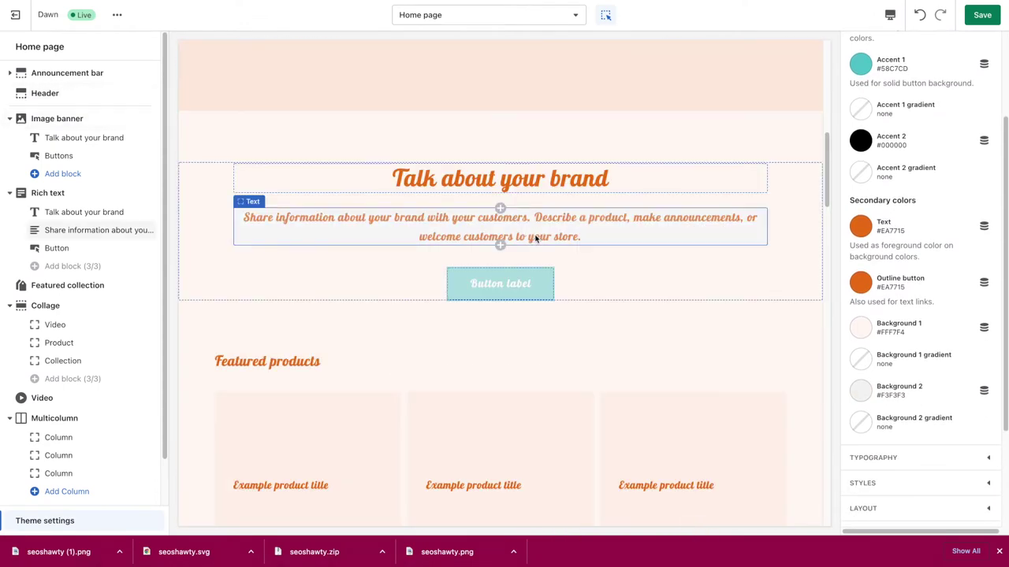
scroll(689, 267, up, 5)
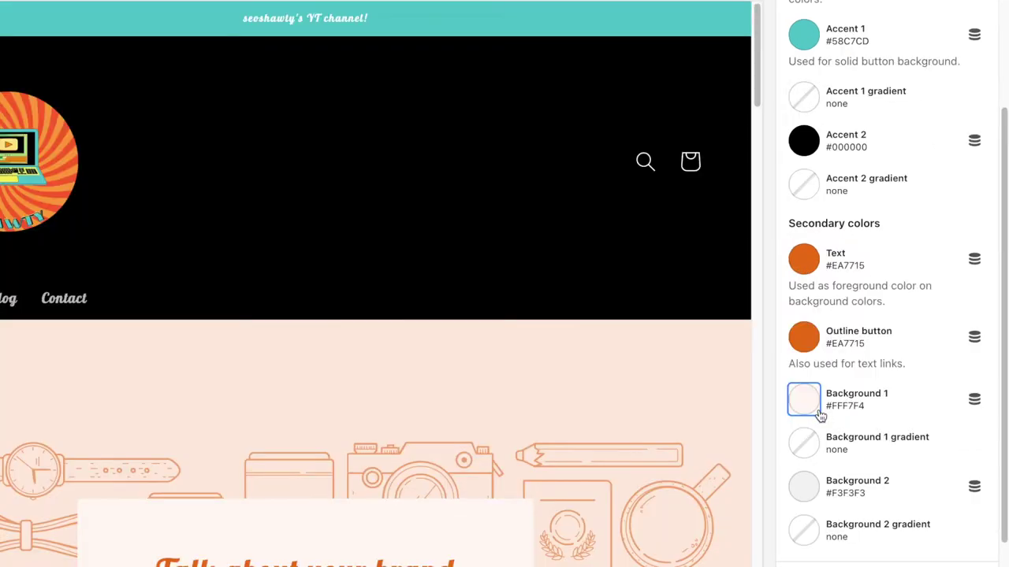
click(862, 328)
drag(858, 110, 857, 220)
scroll(694, 198, down, 10)
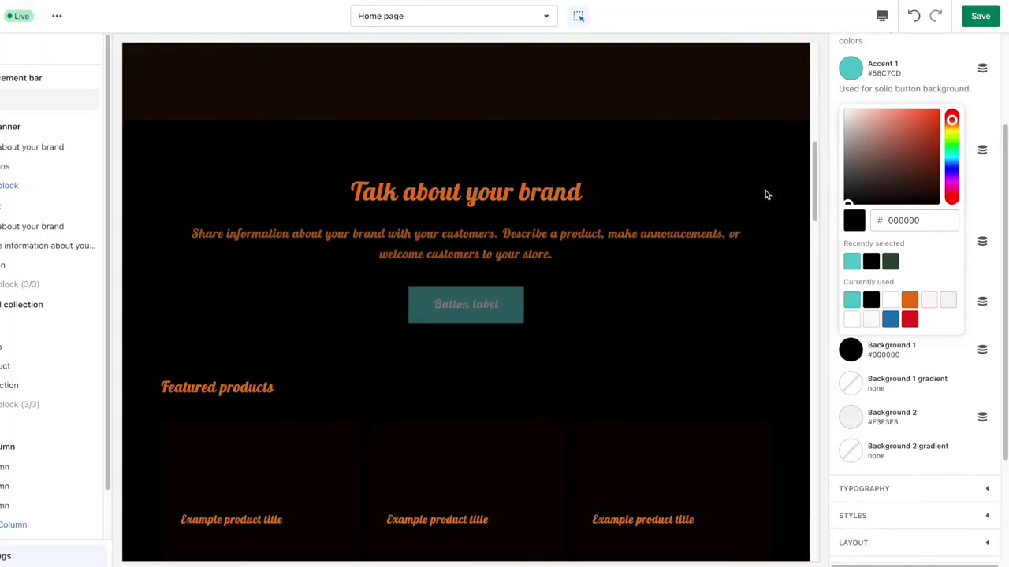
scroll(765, 191, up, 10)
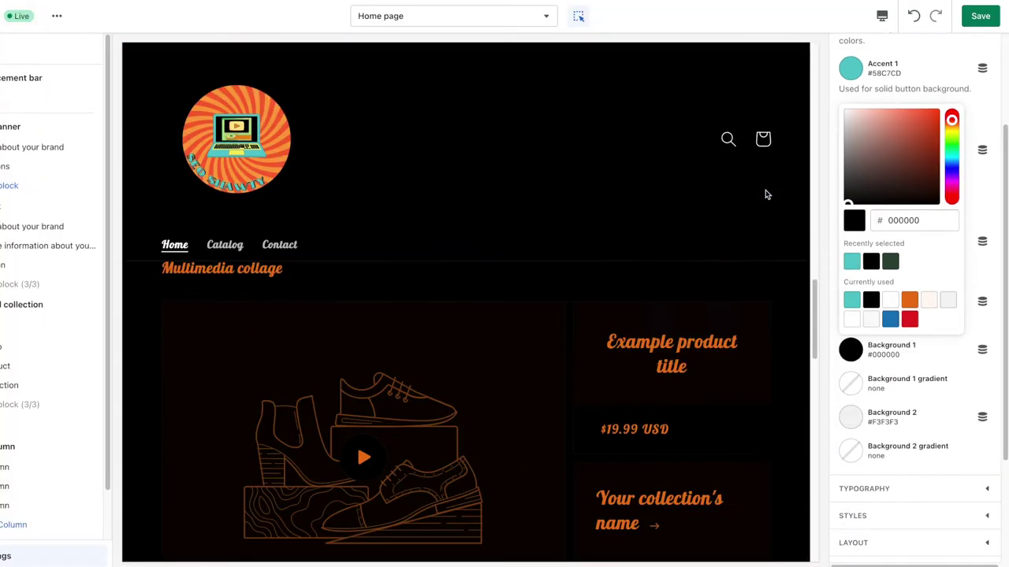
scroll(765, 191, up, 3)
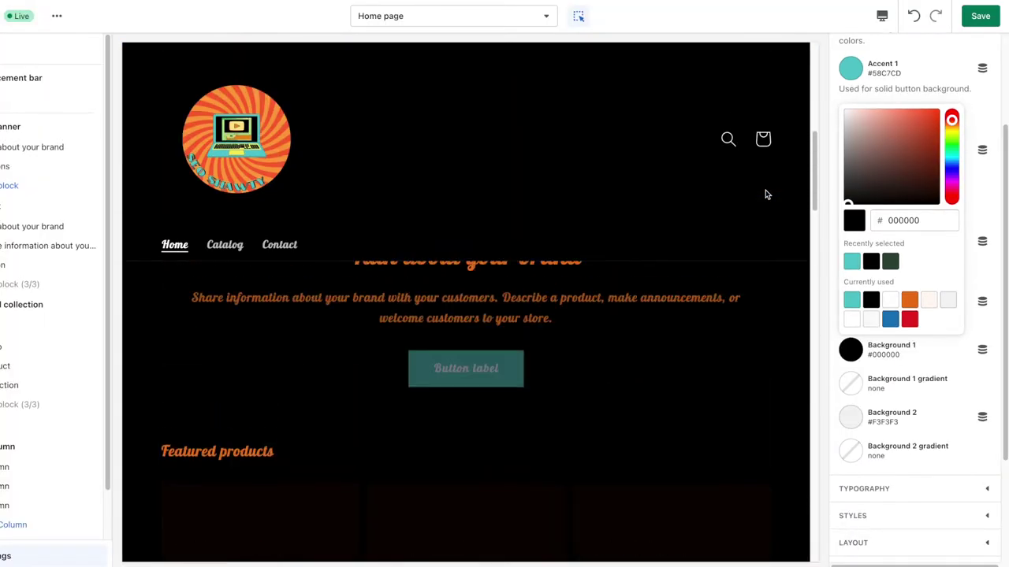
Try #FFE689 as the secondary Text color and review it in the home page preview.
click(884, 376)
scroll(761, 349, up, 2)
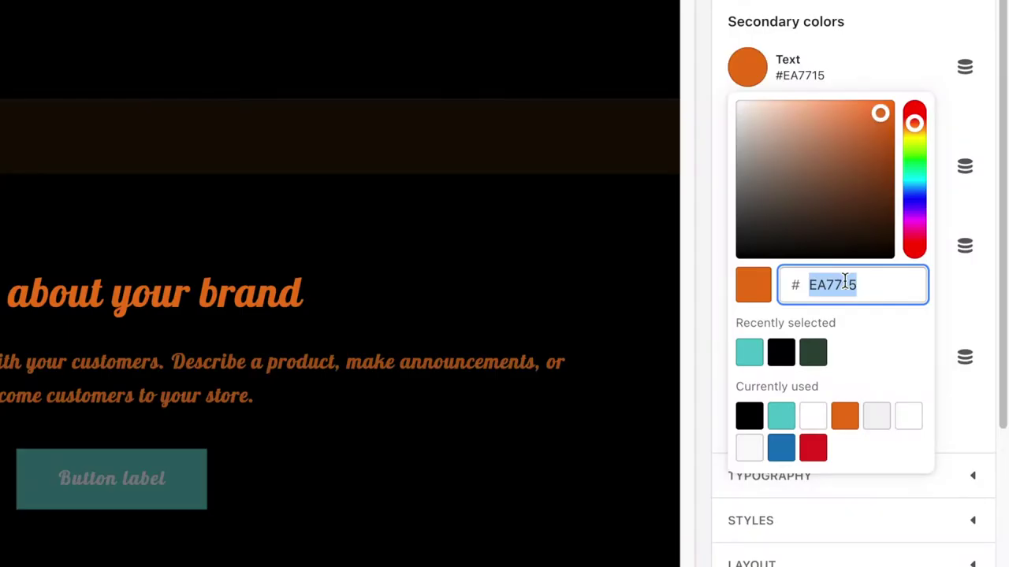
text(ffe689)
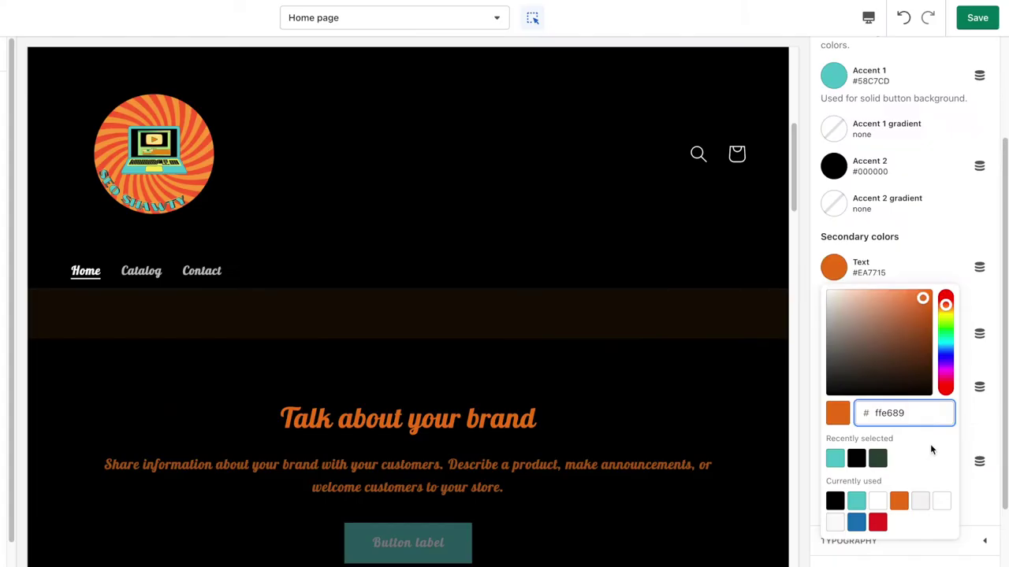
click(891, 330)
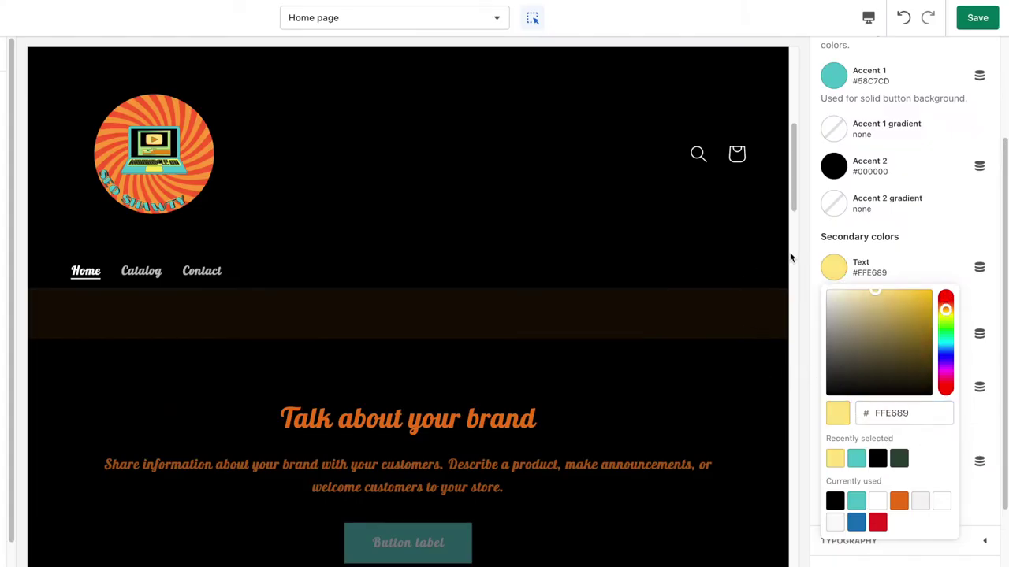
scroll(790, 258, down, 6)
scroll(523, 410, up, 7)
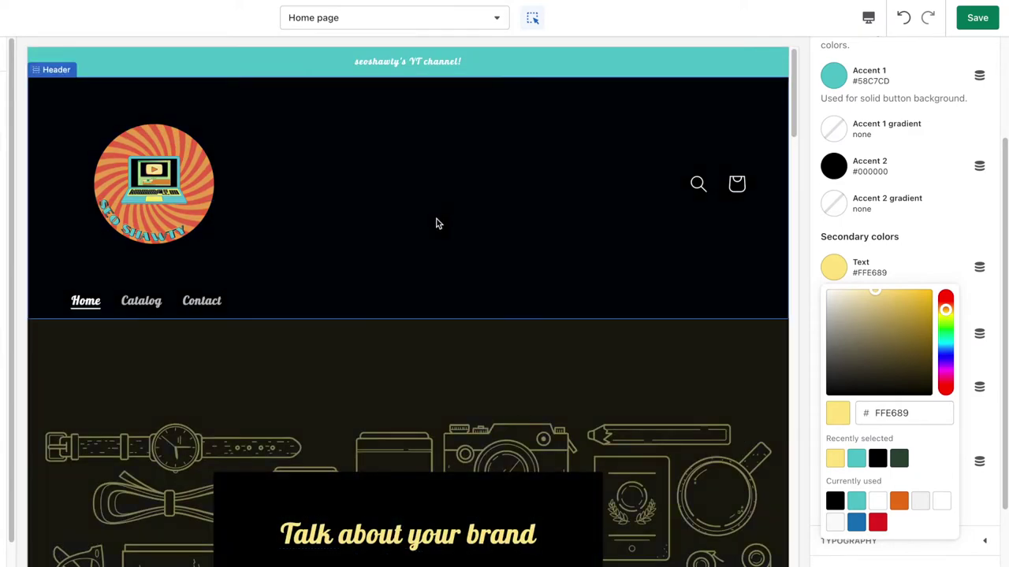
click(477, 242)
scroll(476, 242, down, 5)
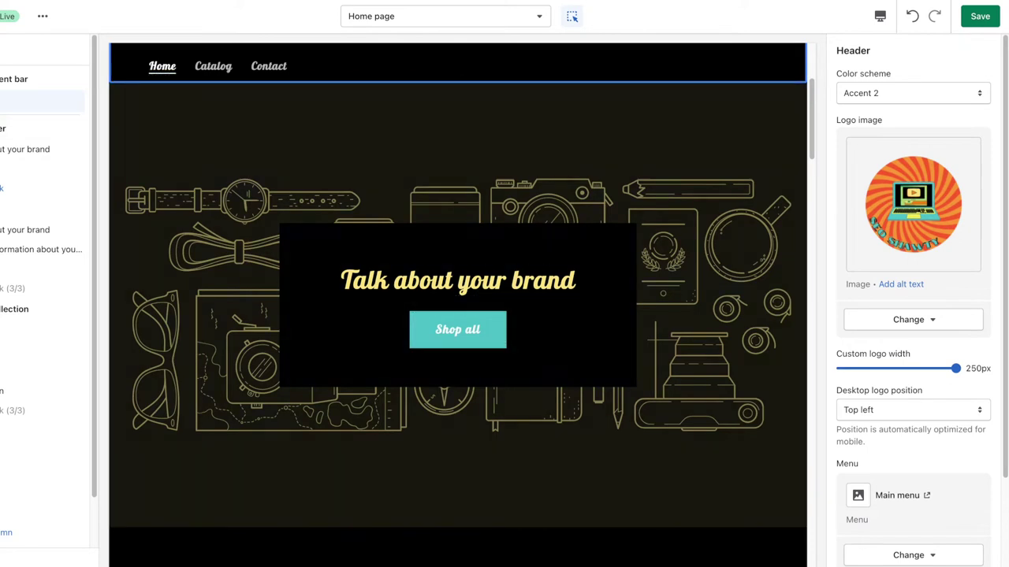
click(970, 106)
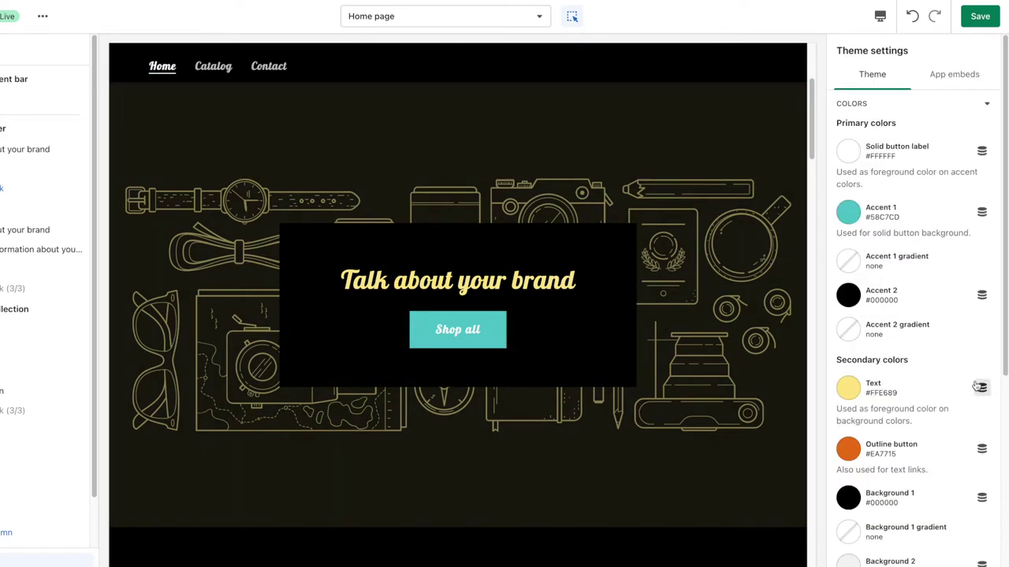
scroll(949, 310, down, 2)
click(980, 295)
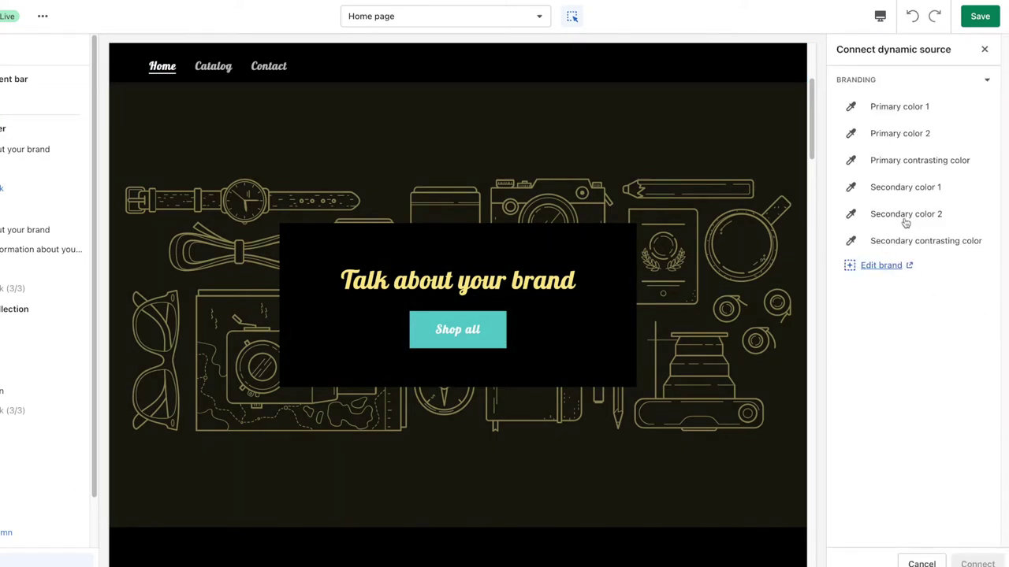
click(989, 45)
Set the secondary Text color back to the orange #EA7715.
click(847, 293)
click(887, 162)
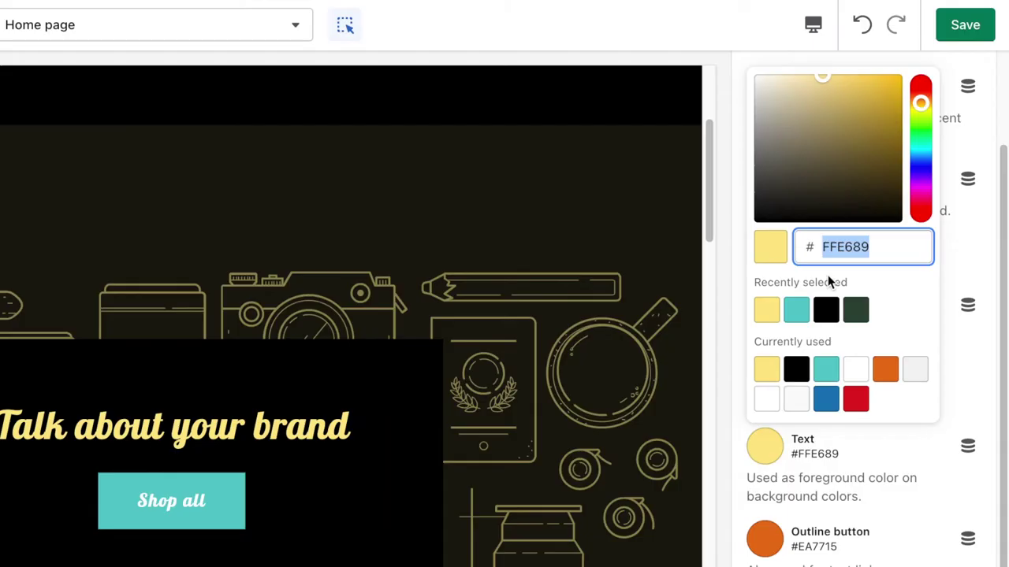
text(ea7715)
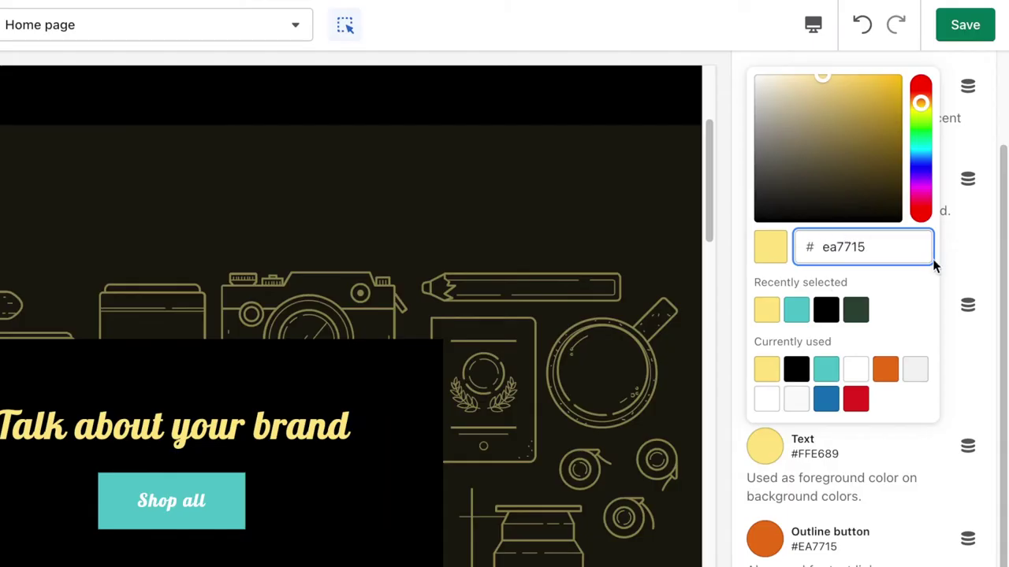
click(562, 92)
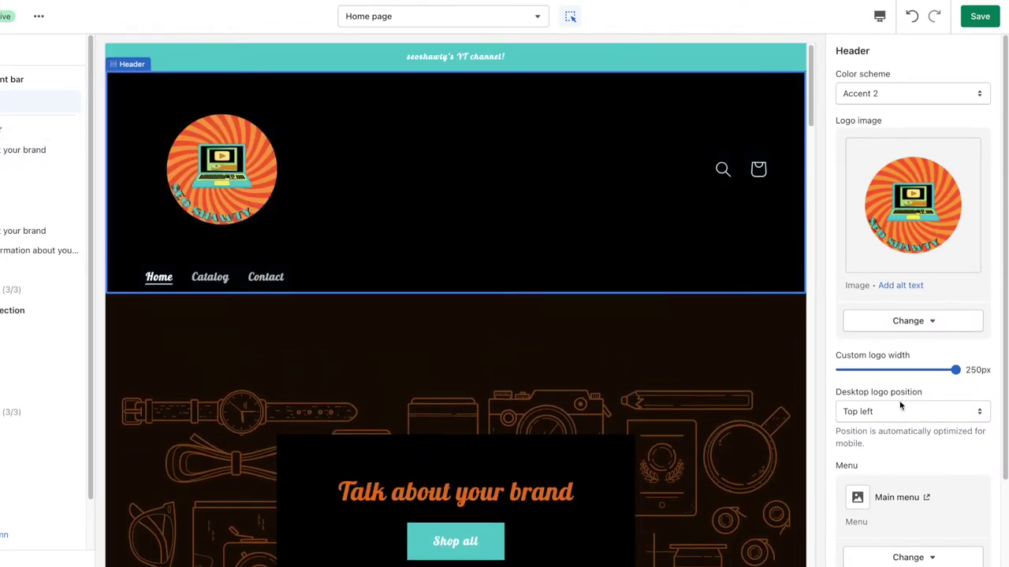
Open the theme color settings and try #F29311 as the secondary Text color.
click(39, 560)
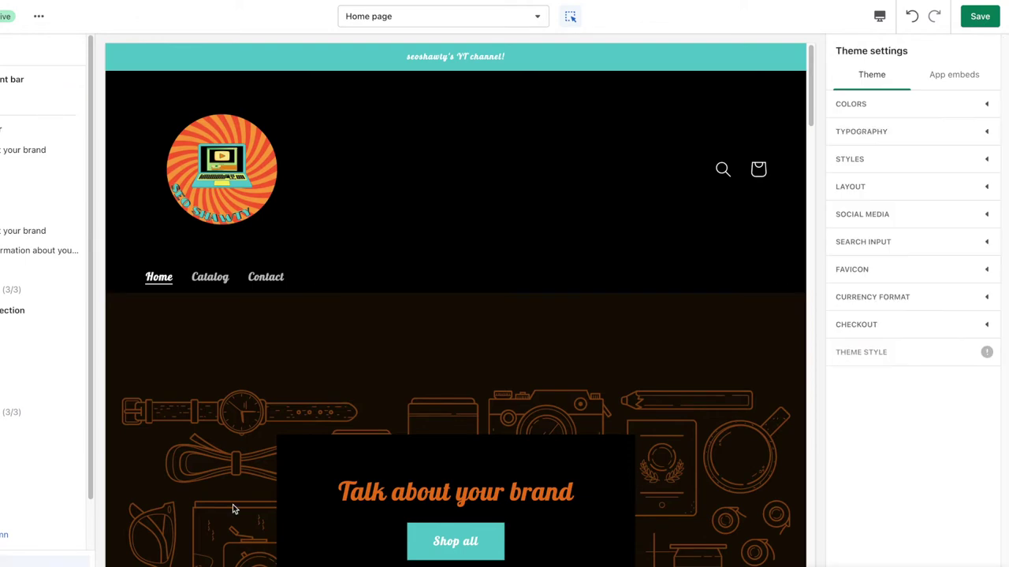
click(902, 114)
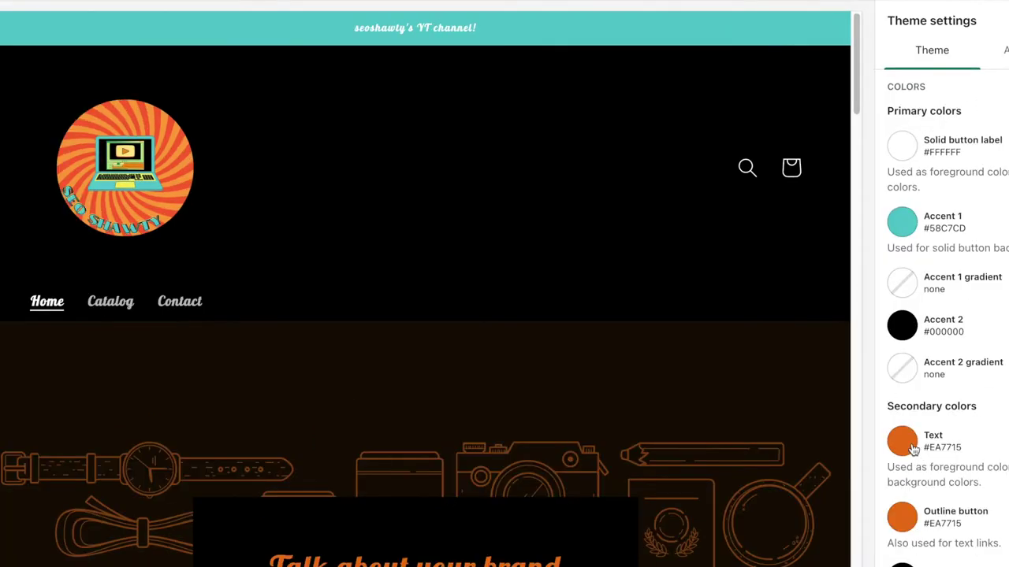
click(903, 442)
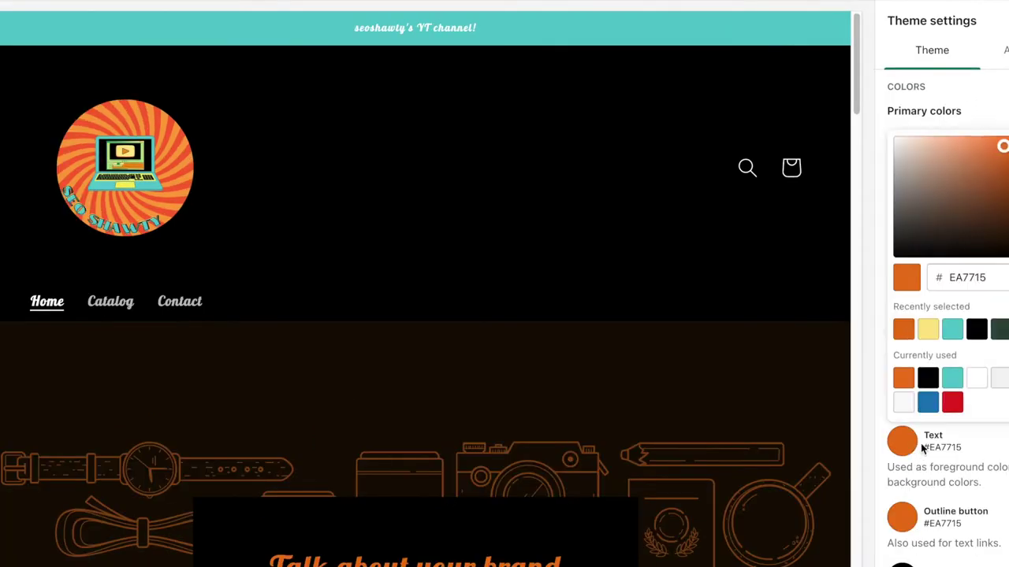
click(945, 275)
double_click(956, 275)
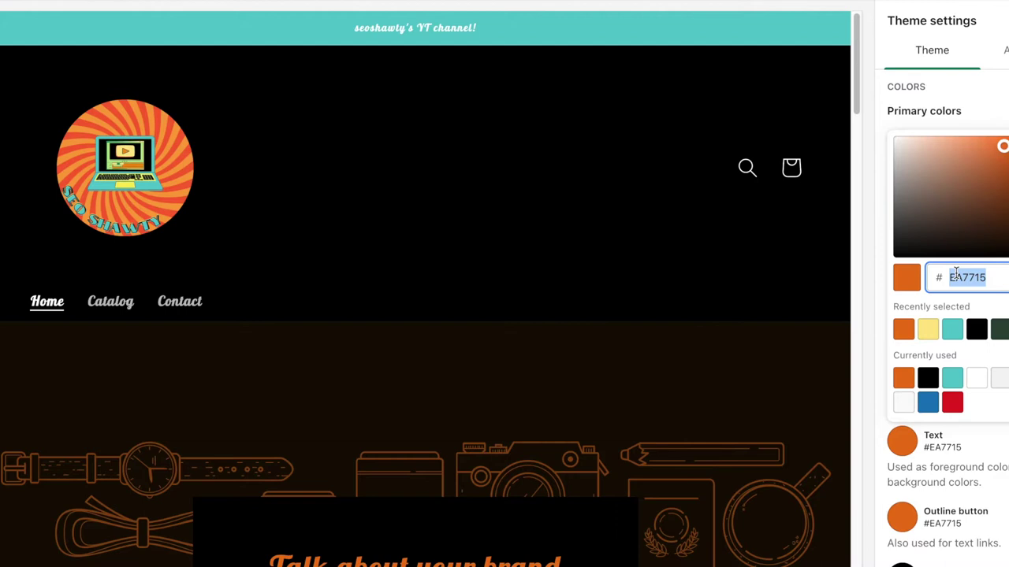
text(f)
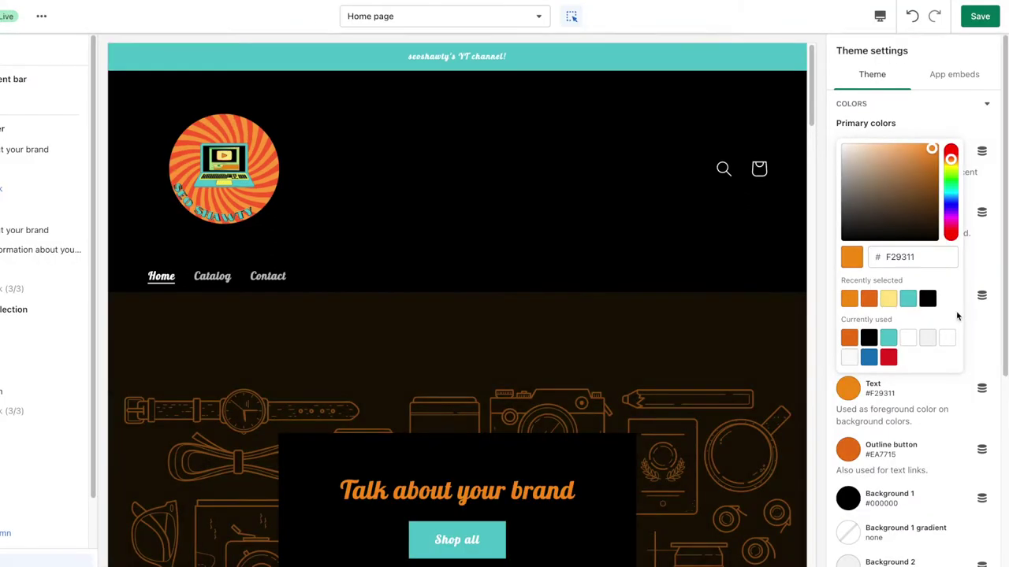
Try #F47E3B as the secondary Text color and review it in the home page preview.
double_click(953, 277)
text(f47e3b)
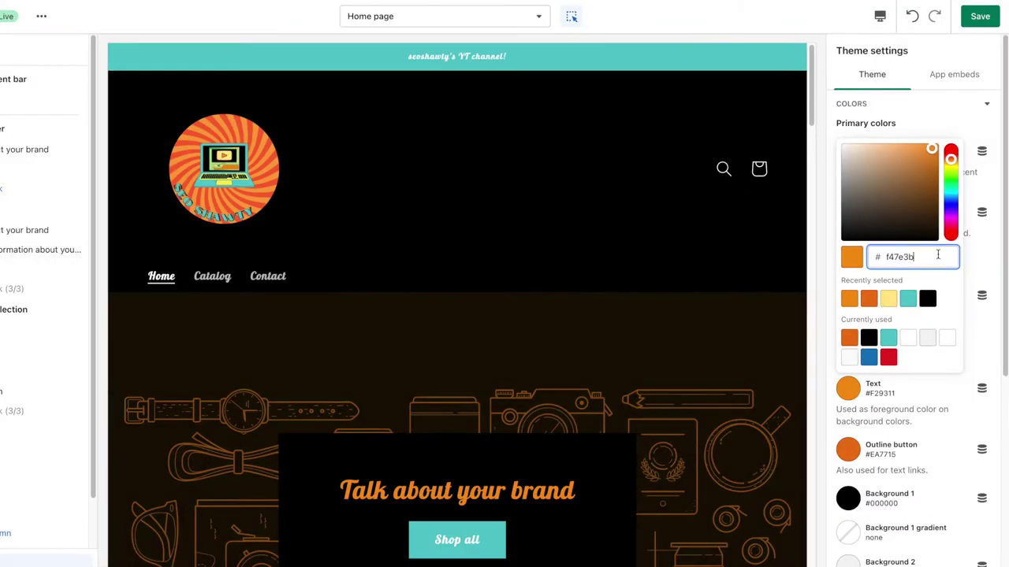
key(Return)
scroll(355, 201, down, 4)
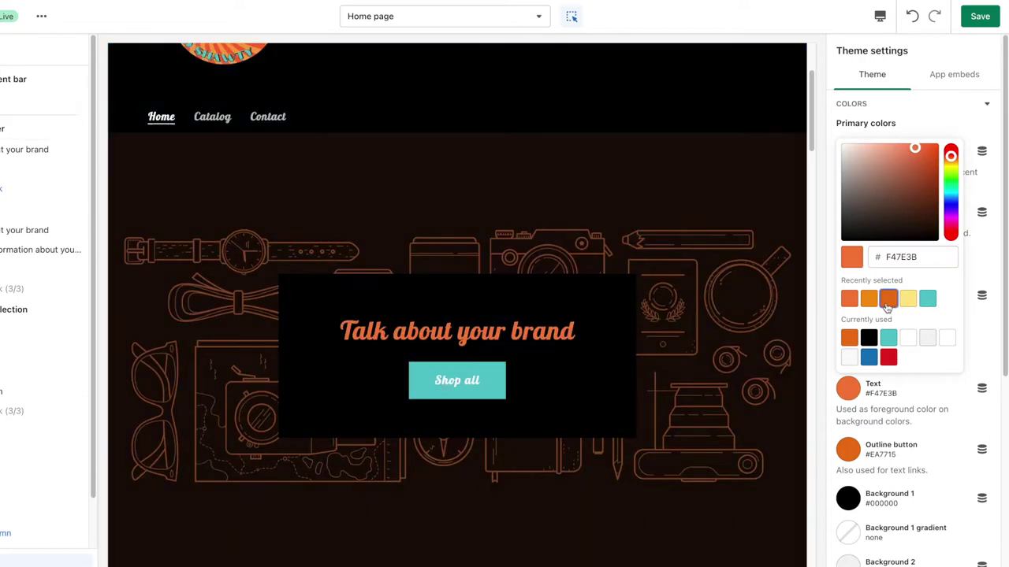
Return the secondary Text color to the orange #EA7715 and save the theme.
click(888, 300)
click(849, 298)
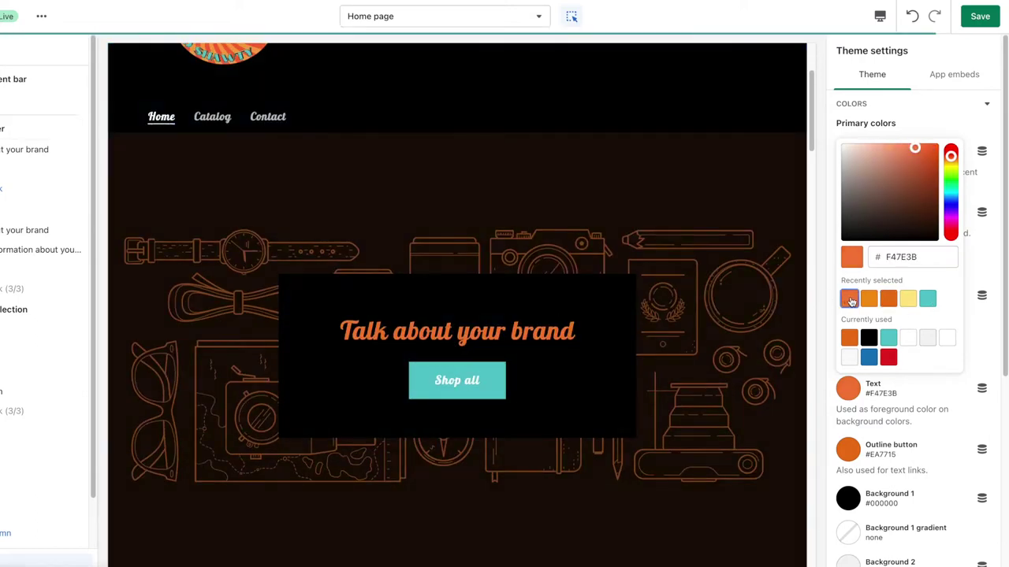
click(888, 299)
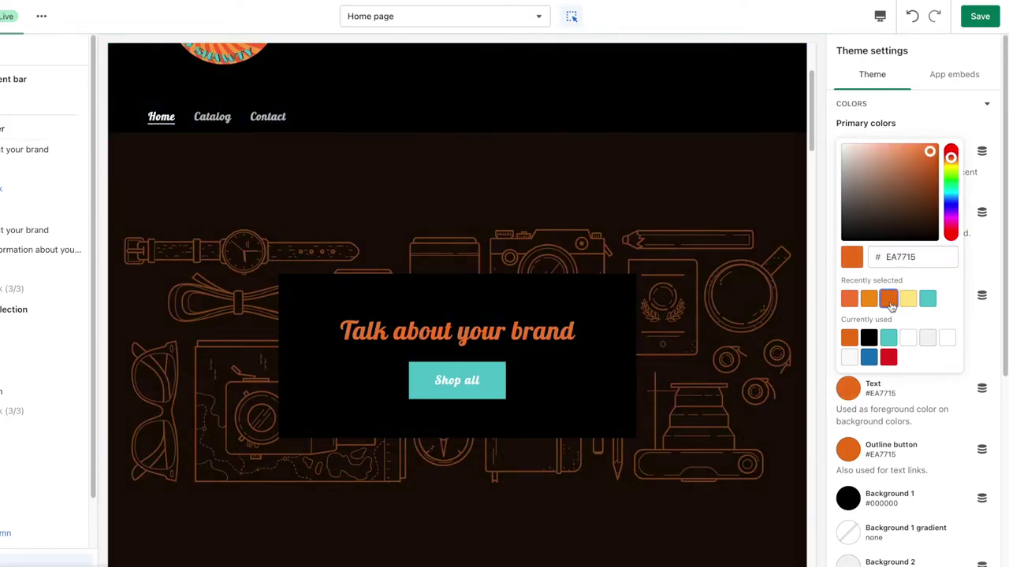
click(898, 50)
key(ctrl+s)
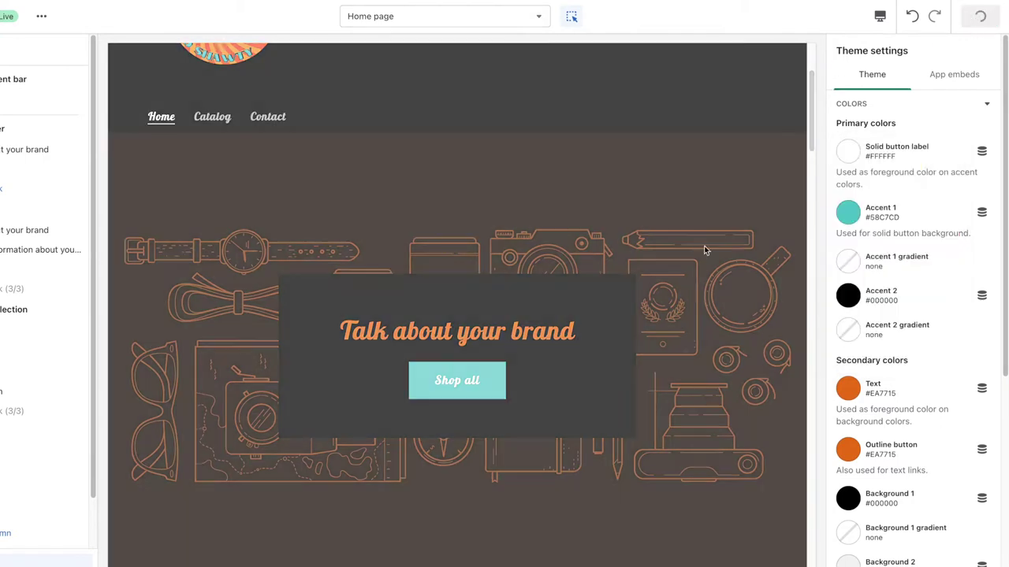
Compare the orange #EA7715 and the yellow #FFE689 as the Solid button label color in the preview.
scroll(971, 465, down, 3)
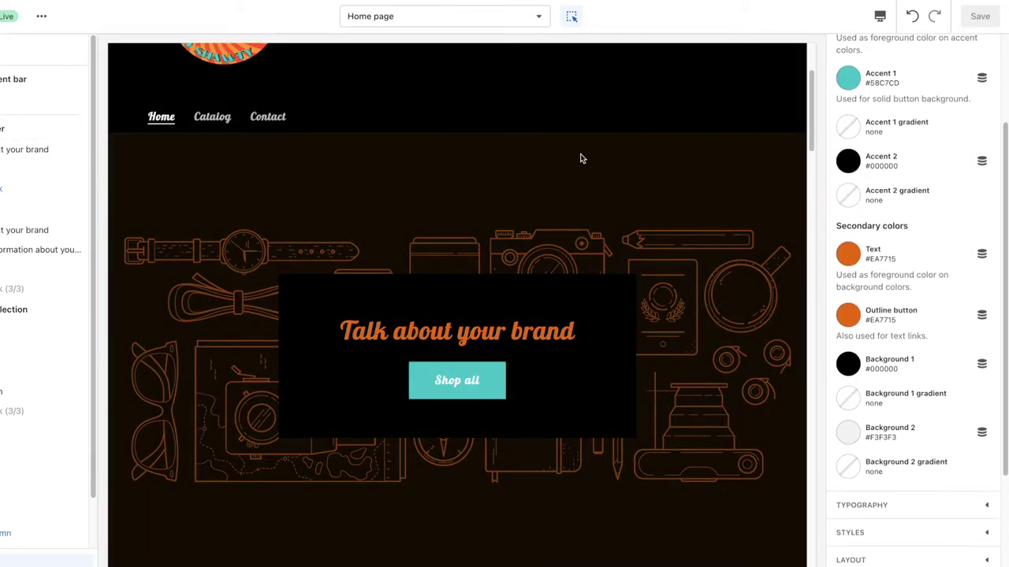
scroll(985, 236, up, 3)
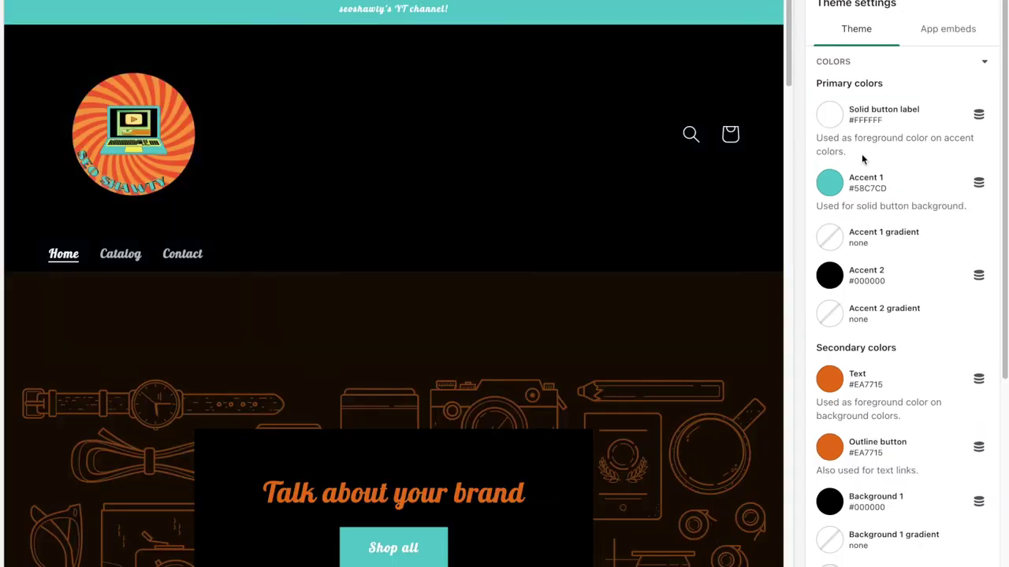
click(848, 151)
click(886, 330)
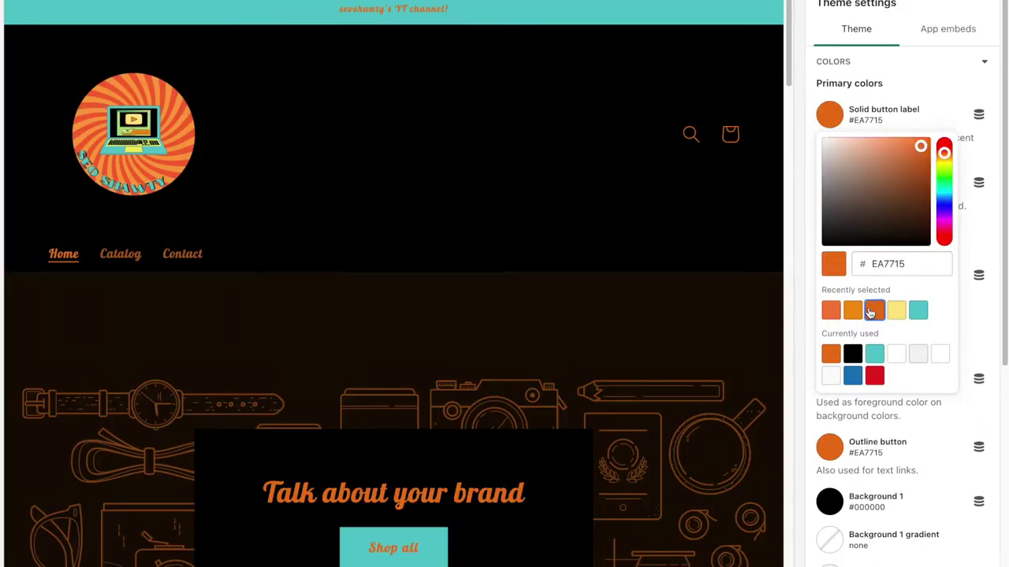
click(897, 312)
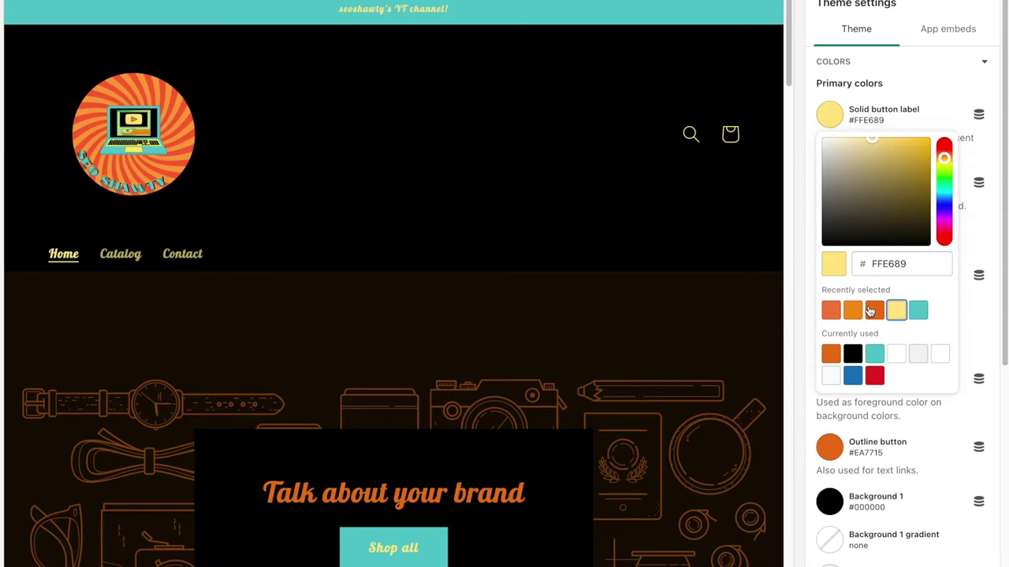
click(877, 313)
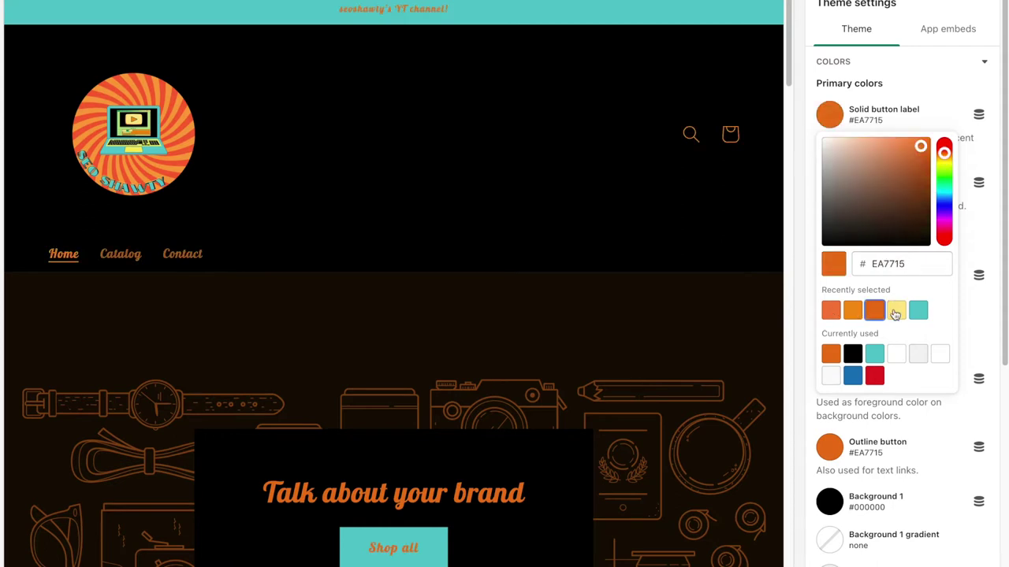
Set the Solid button label color to #FFE689 and save the theme.
click(895, 313)
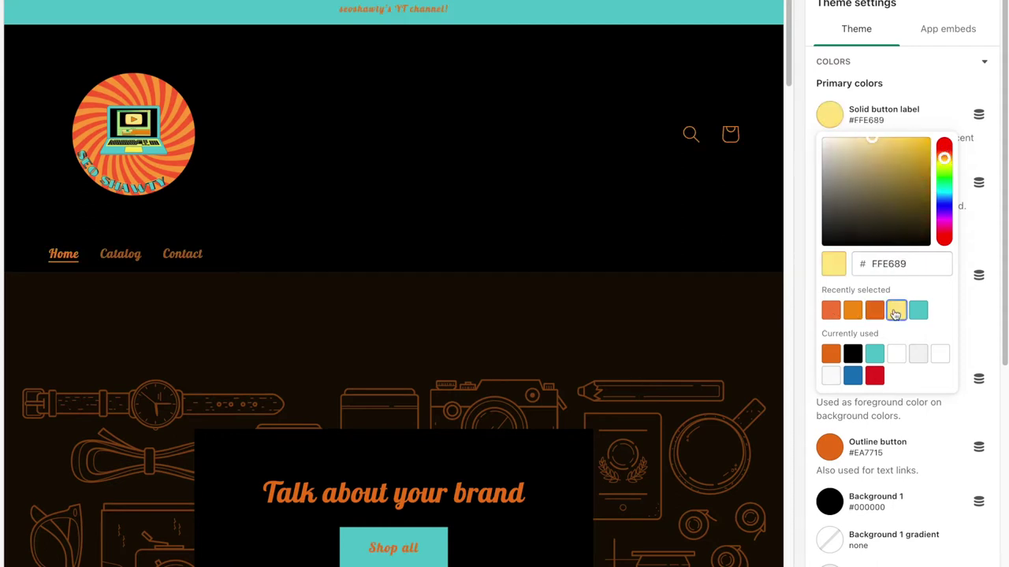
click(991, 324)
click(986, 24)
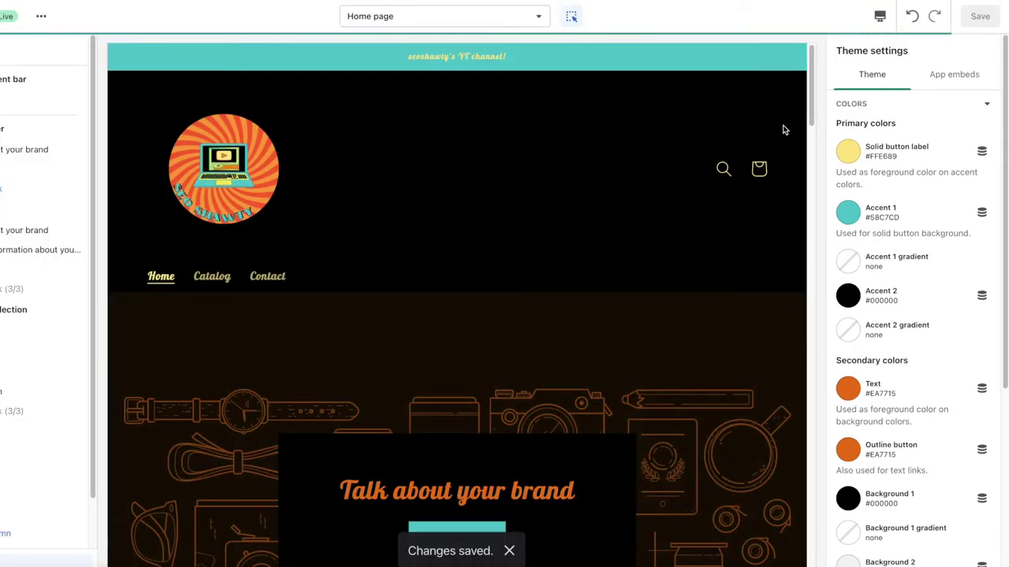
Open the Typography theme settings and start changing the Headings font.
click(39, 392)
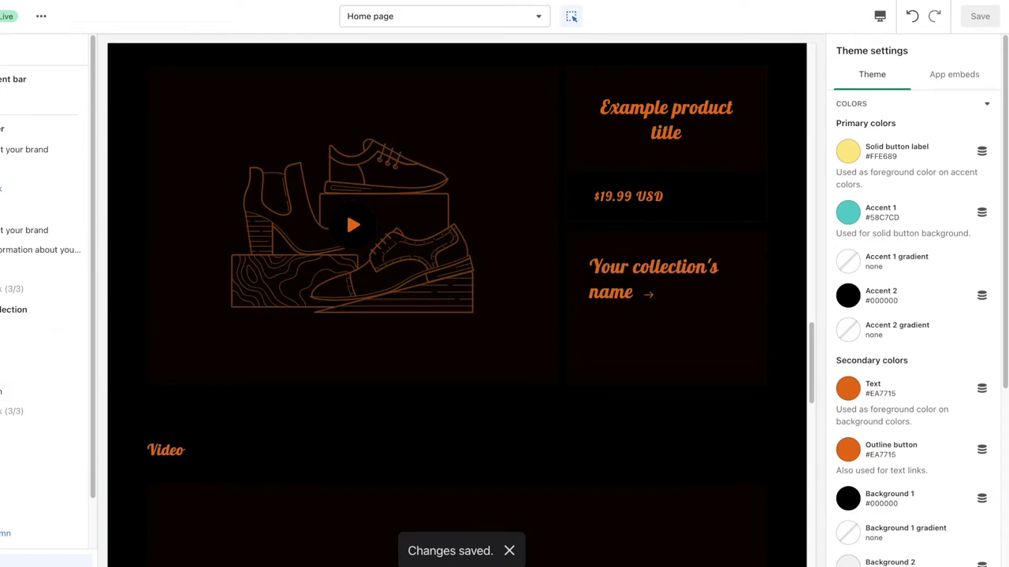
click(883, 103)
click(903, 134)
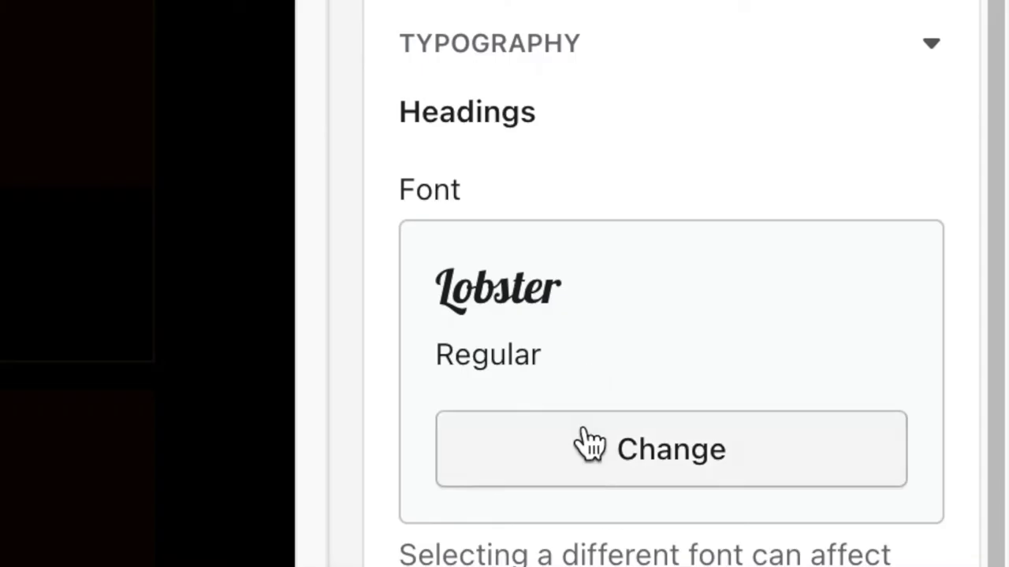
click(888, 244)
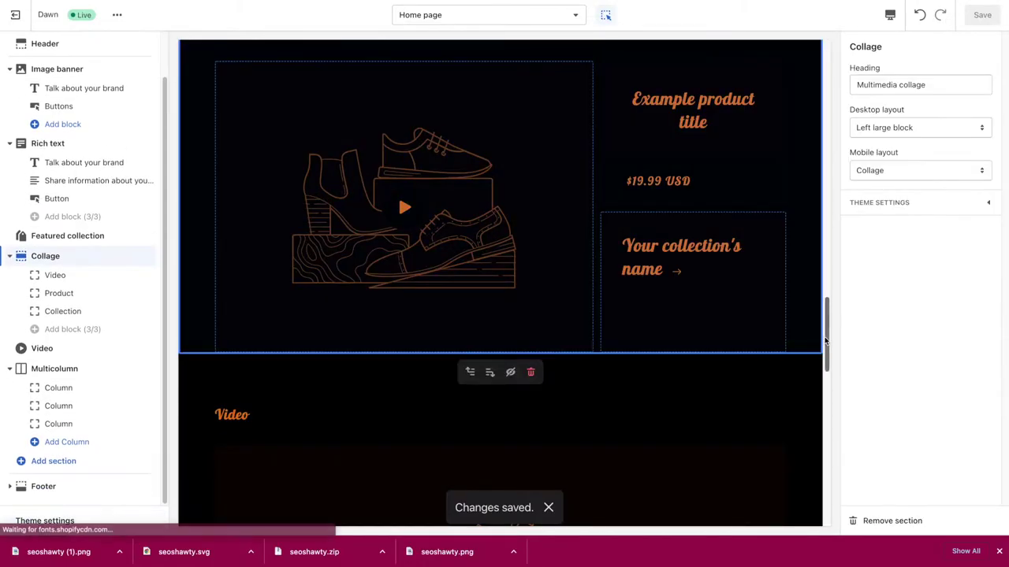
Review the new color scheme in the home page preview, from the header down to the example products.
drag(837, 347, 822, 74)
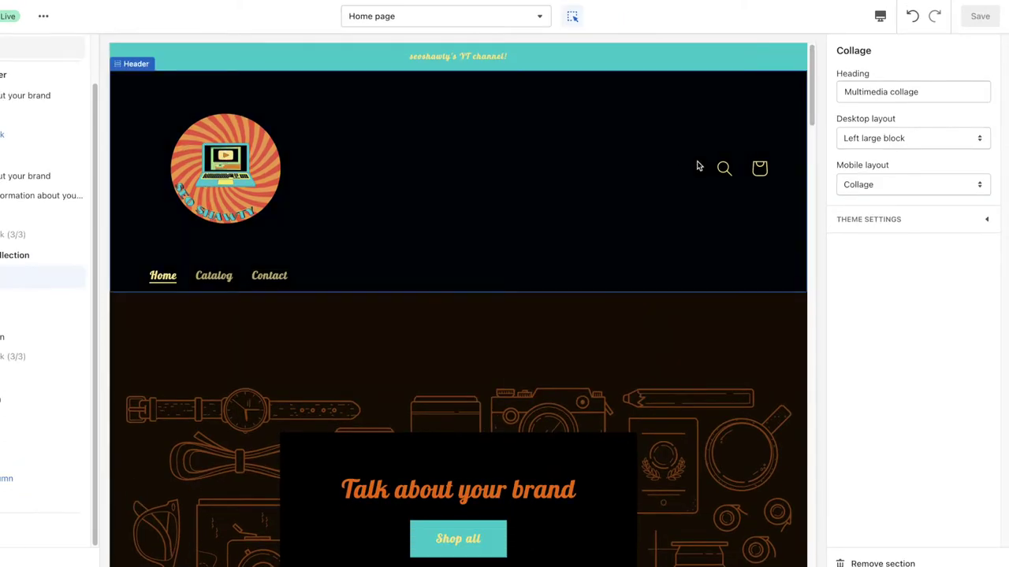
scroll(783, 186, down, 6)
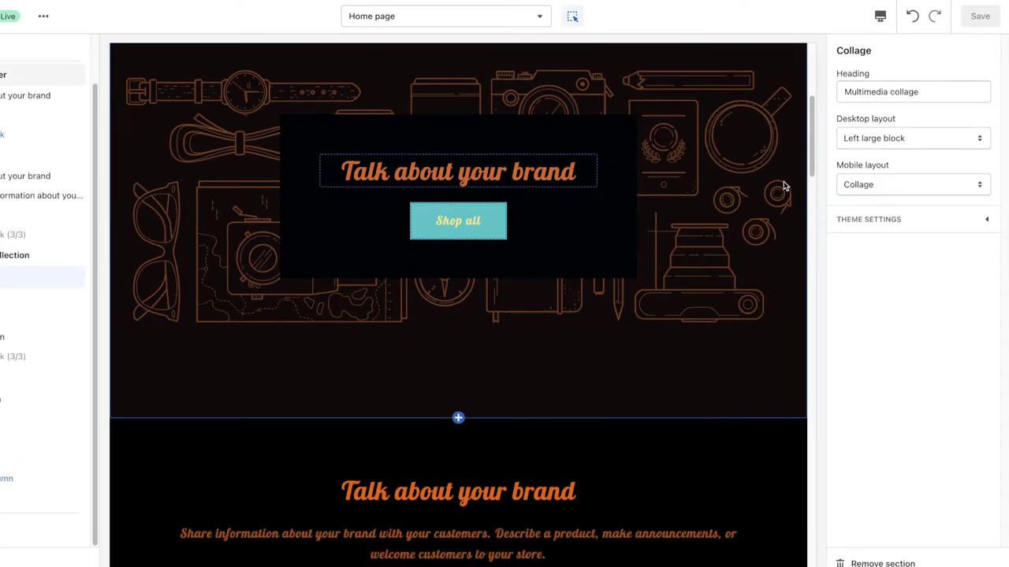
scroll(783, 186, down, 8)
scroll(783, 186, up, 4)
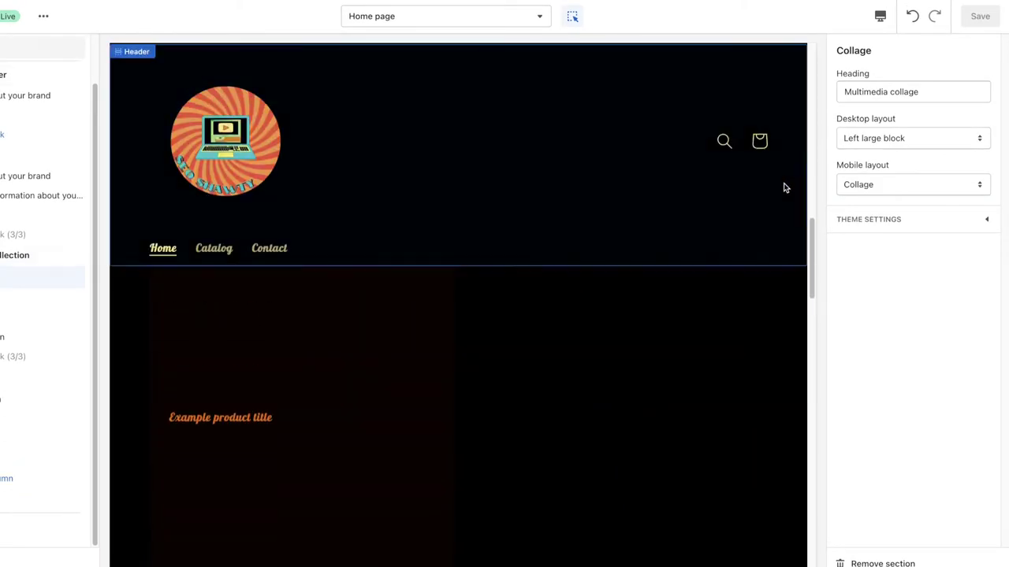
scroll(794, 201, up, 8)
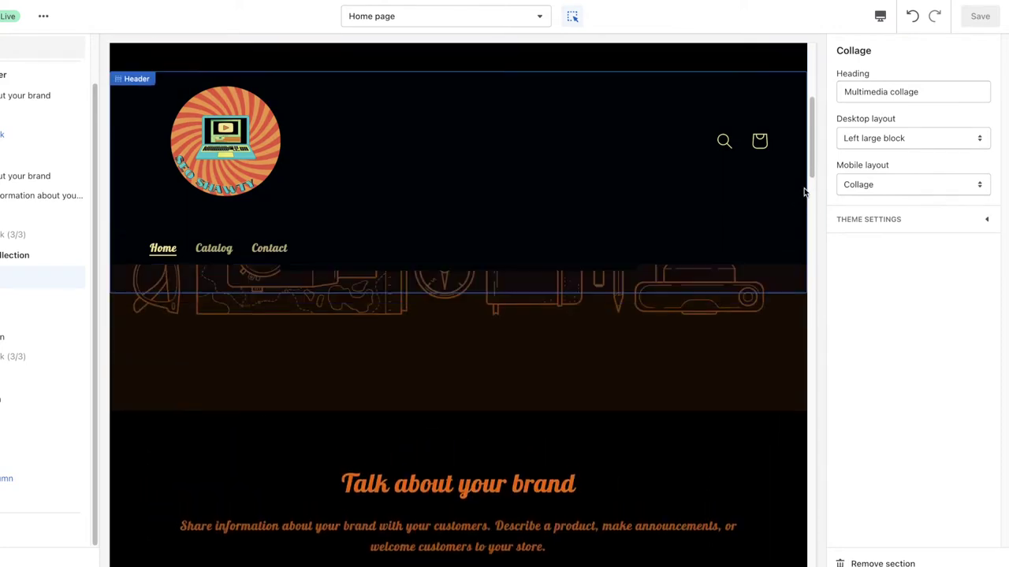
Try other Headings fonts in the Typography settings and close the font list without applying one.
click(868, 219)
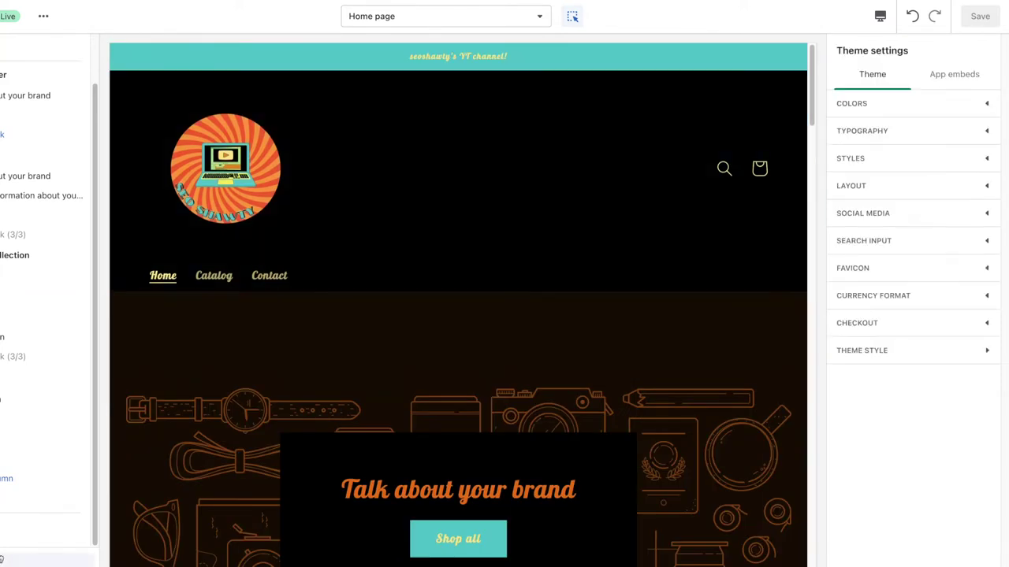
click(961, 130)
click(937, 246)
scroll(935, 394, down, 5)
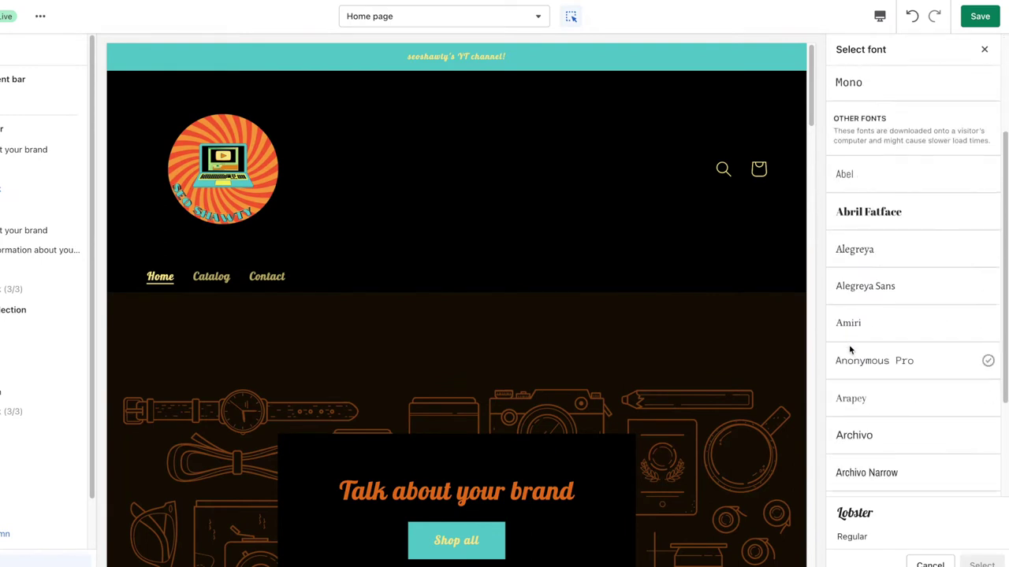
click(858, 332)
click(895, 467)
click(986, 48)
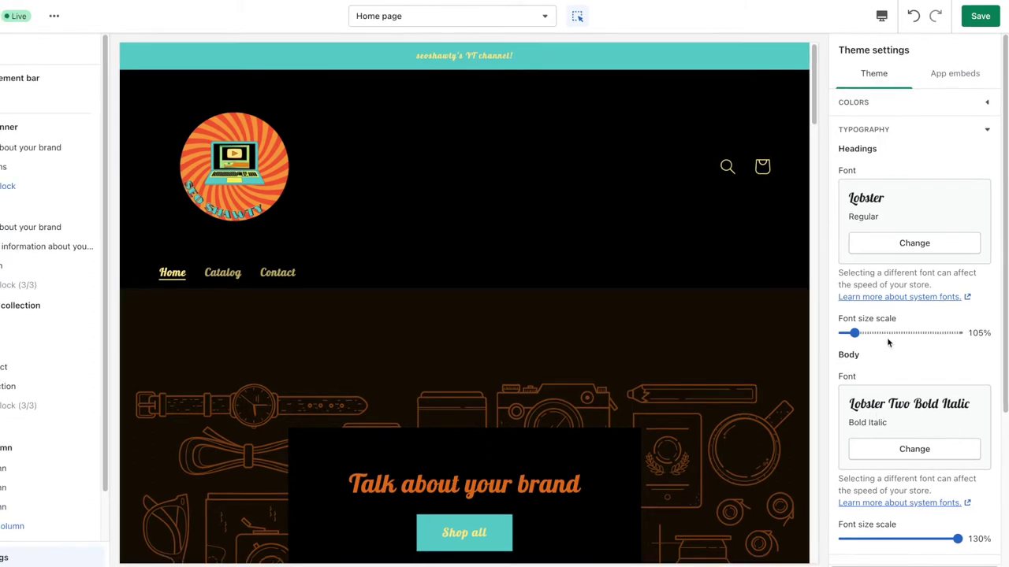
Try Body fonts such as Mono, Catamaran, Fjalla One and Glegoo on the home page preview.
scroll(894, 343, down, 5)
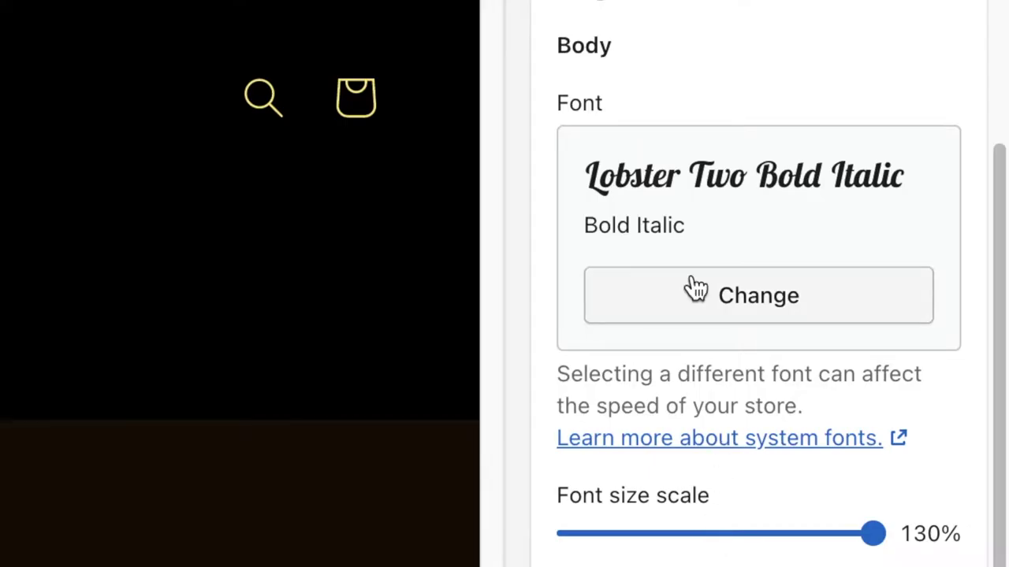
click(695, 290)
click(864, 228)
scroll(864, 522, down, 5)
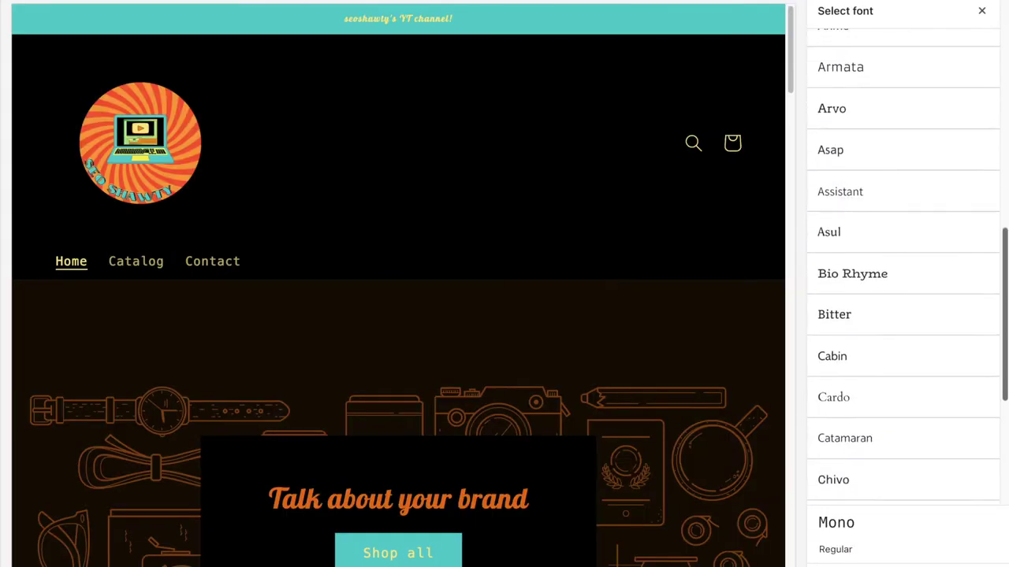
click(867, 250)
click(840, 159)
click(862, 408)
scroll(862, 410, down, 3)
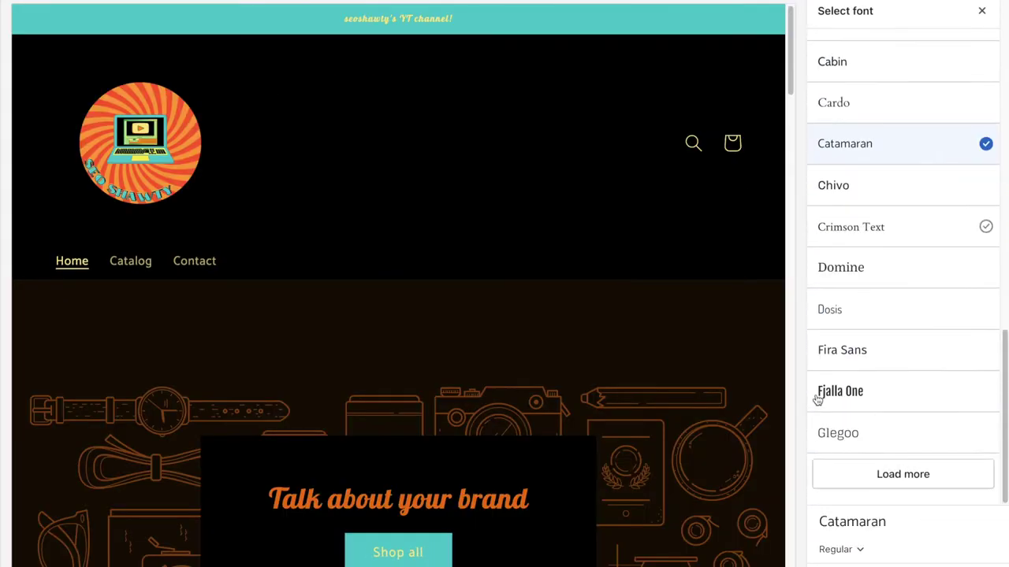
click(864, 398)
click(867, 474)
click(843, 433)
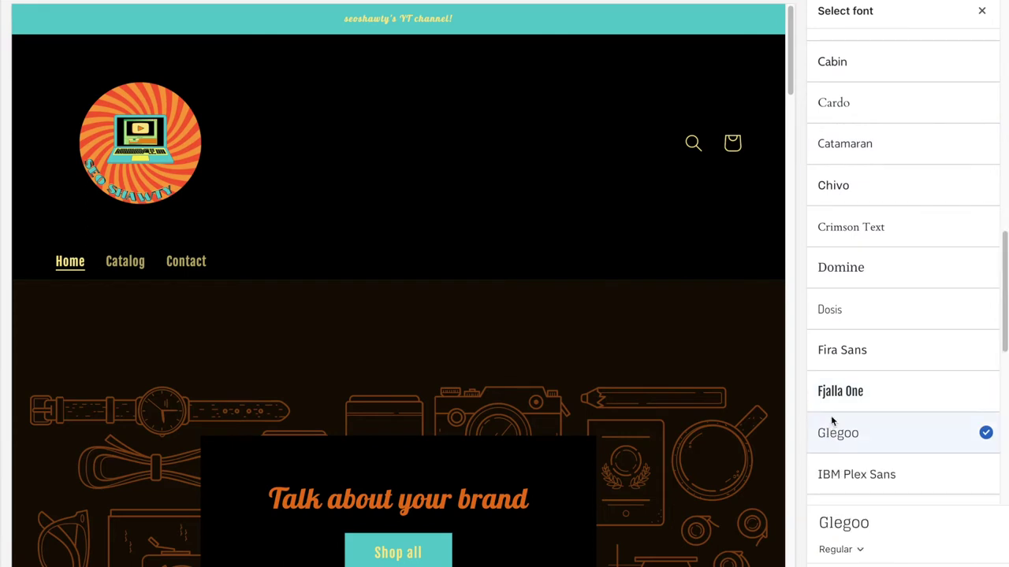
Preview further Body fonts from IBM Plex Sans through to Kalam.
click(856, 474)
click(852, 550)
click(826, 493)
click(829, 550)
click(828, 520)
click(839, 549)
click(818, 353)
click(843, 388)
scroll(843, 240, down, 5)
click(845, 239)
click(837, 287)
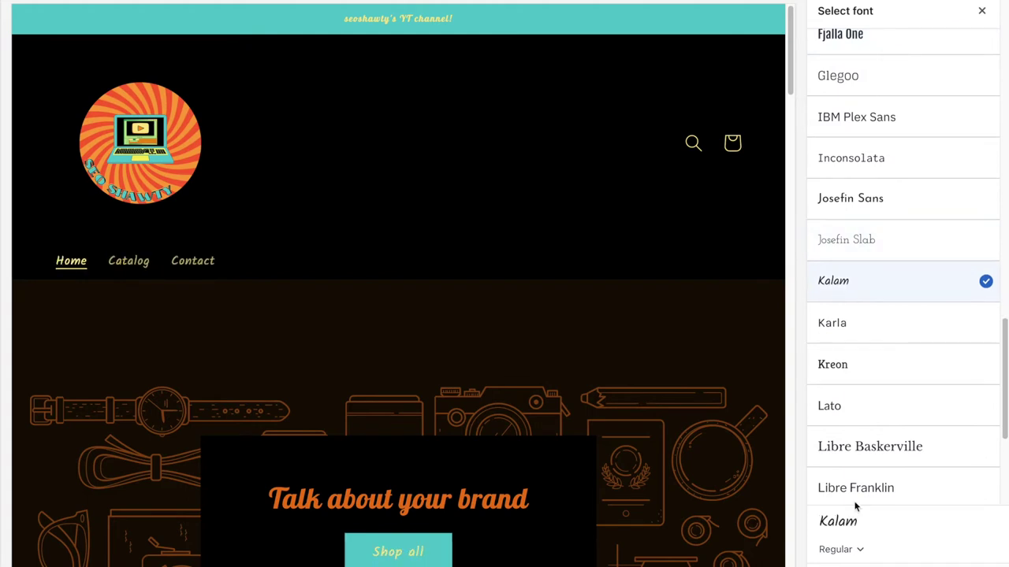
Try Lora and Mouse Memoirs as the Body font and close the font list without applying one.
scroll(837, 287, down, 3)
click(833, 103)
click(868, 472)
click(840, 343)
scroll(840, 343, down, 2)
click(860, 397)
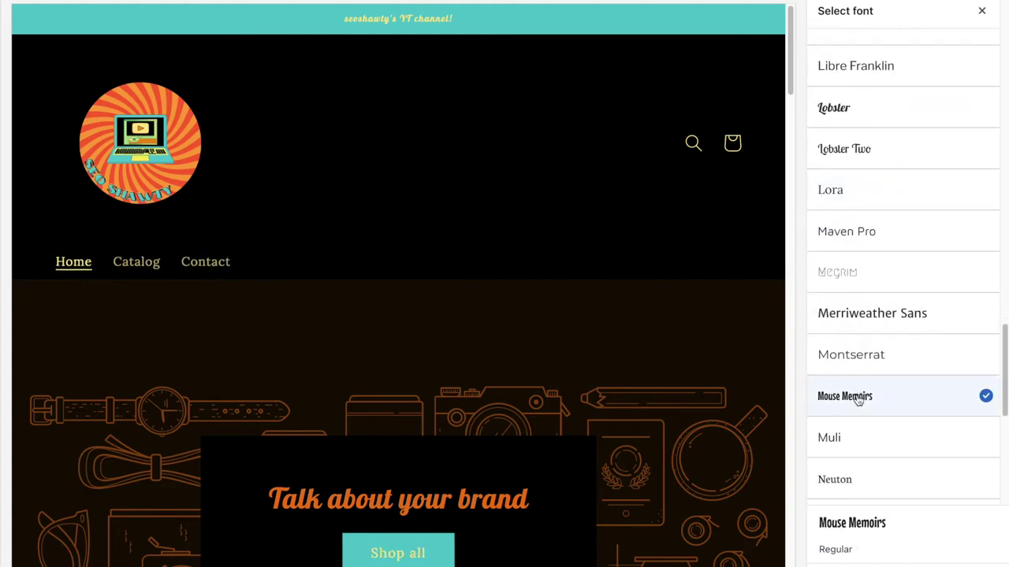
click(981, 12)
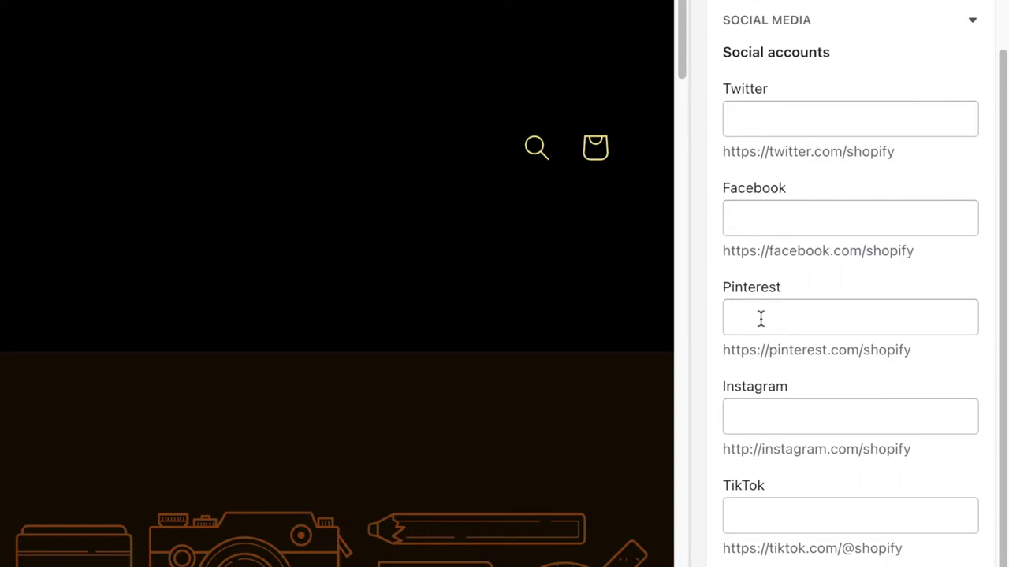
click(761, 218)
text(https://facebook.com/seoshawty)
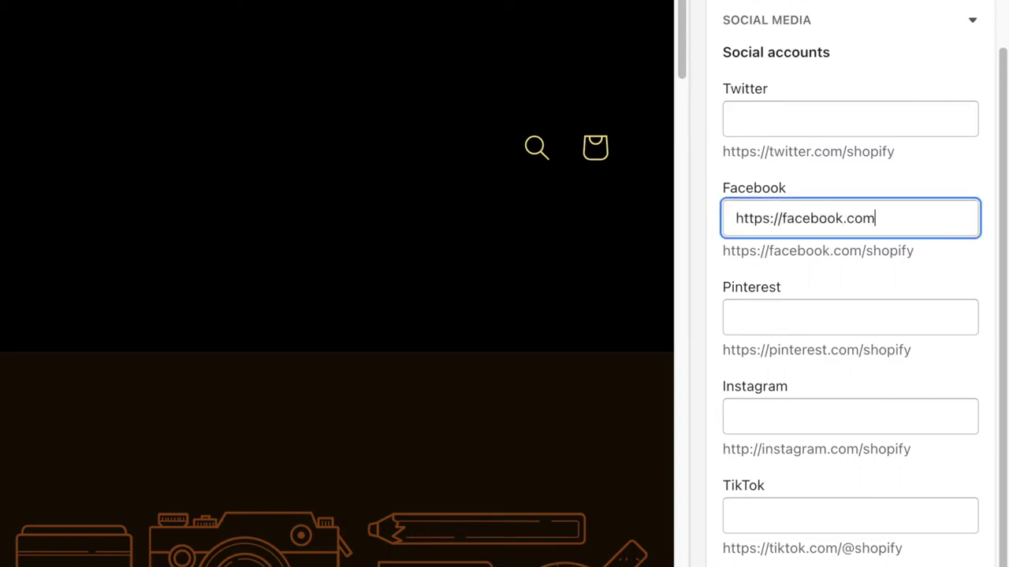
click(781, 321)
text(https://pinter)
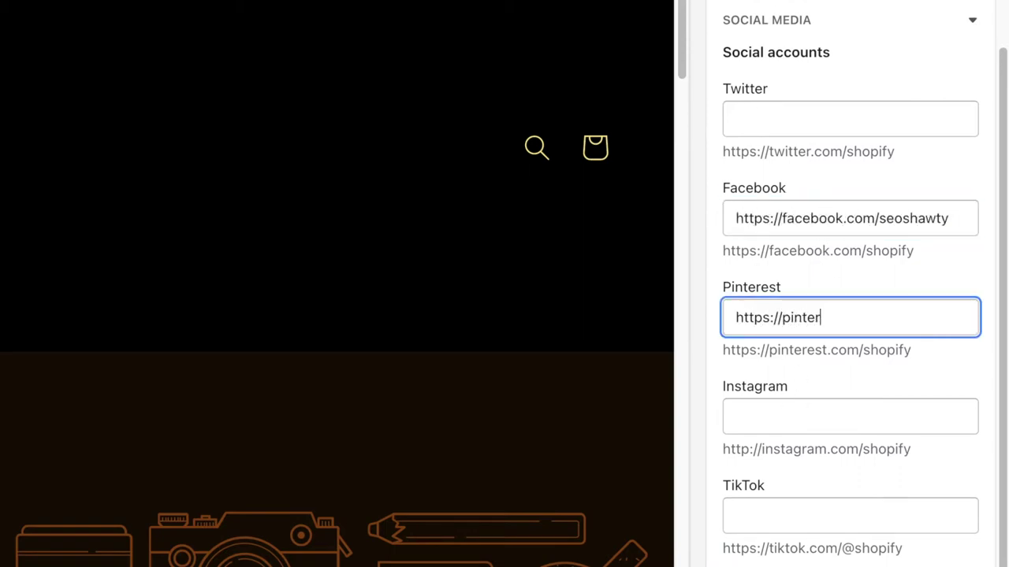
text(est.com/seoshawty)
click(838, 412)
text(https://)
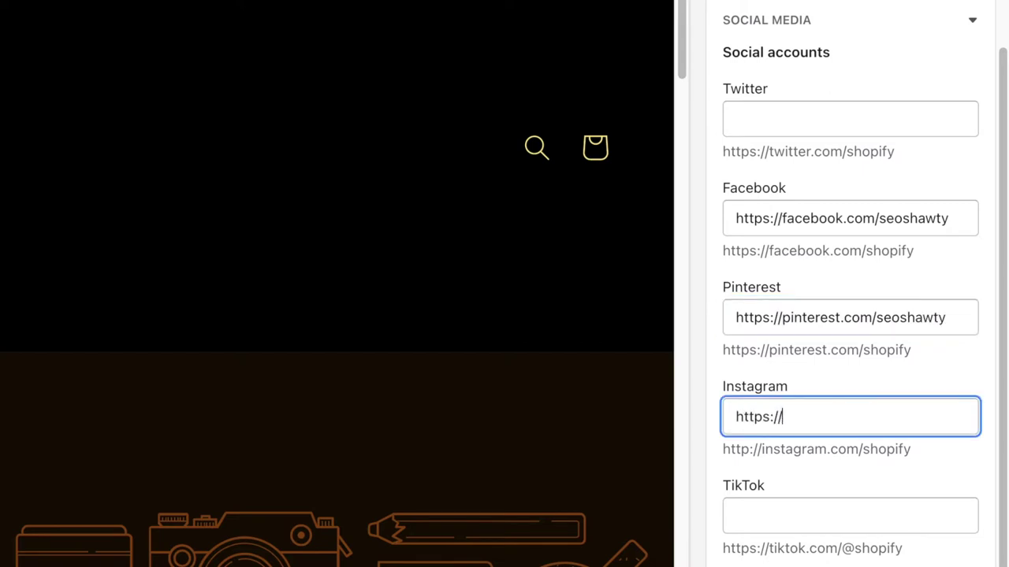
text(instagram.com/seoshaw)
click(834, 504)
text(https://tiktok.comseoshawty_)
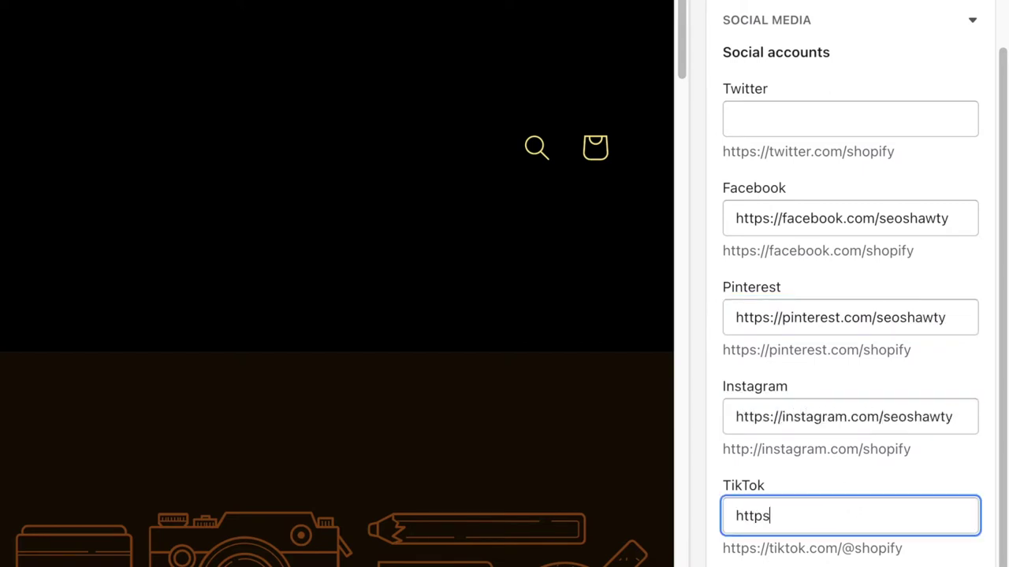
Enter the store's youtube.com channel URL as the YouTube social account.
click(792, 329)
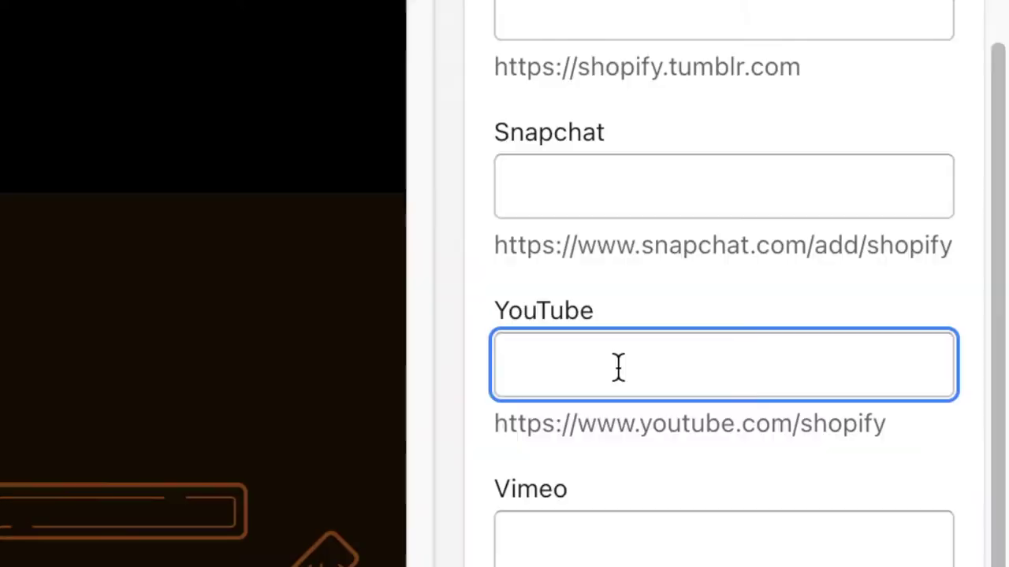
text(https://www.youtube.com/channel/UCVIRwDjGfS-nK5miYVRa6aw)
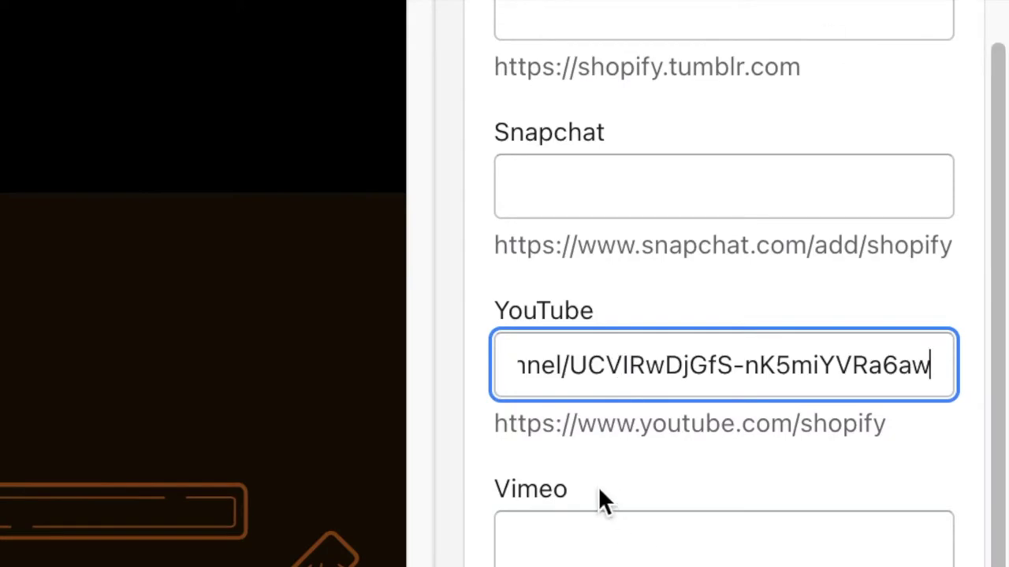
click(598, 486)
scroll(598, 489, down, 1)
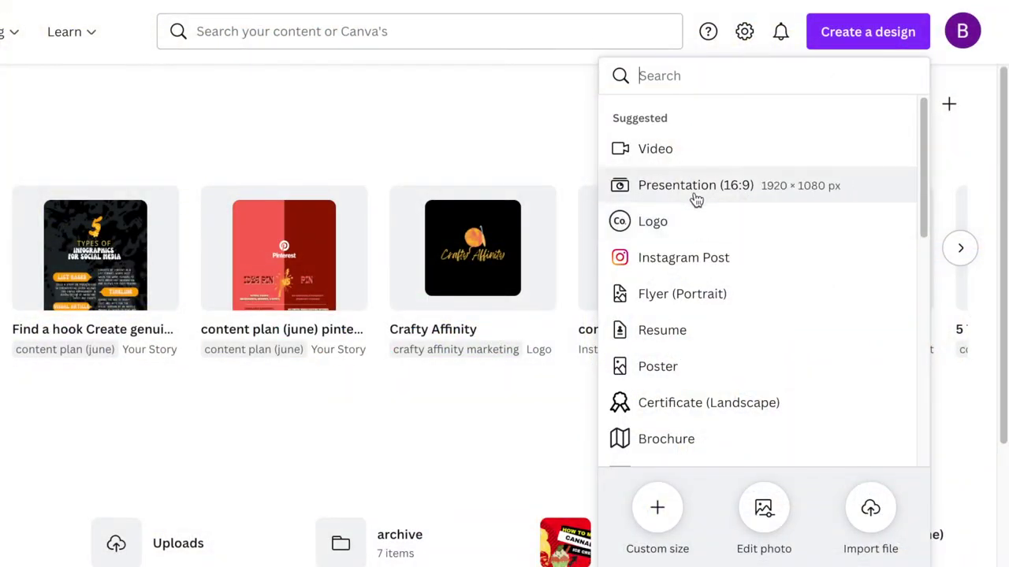
Switch to Canva, look through the design types and create a blank Presentation (16:9) design.
scroll(731, 292, down, 5)
scroll(731, 319, down, 2)
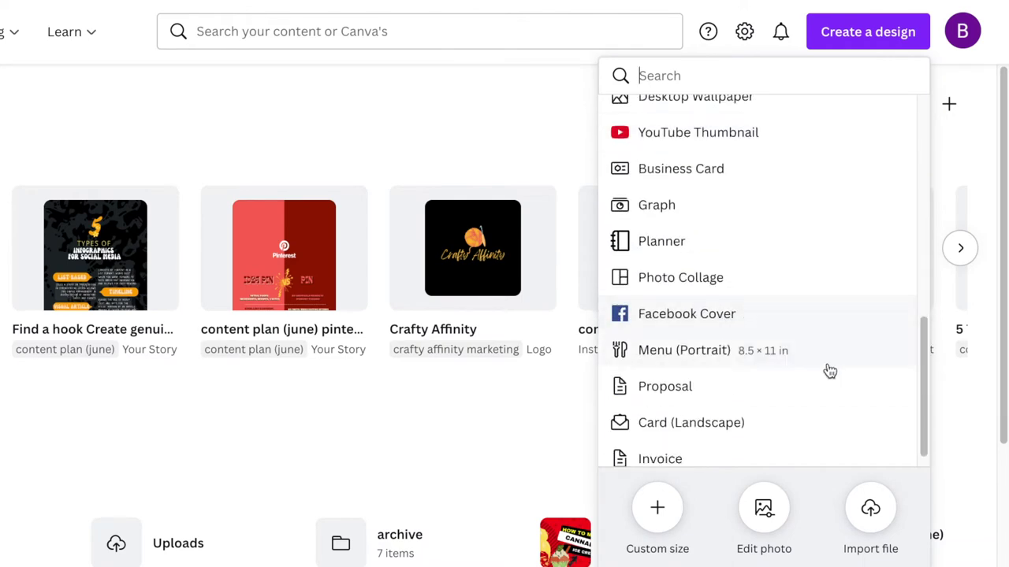
scroll(823, 390, down, 1)
scroll(704, 289, up, 8)
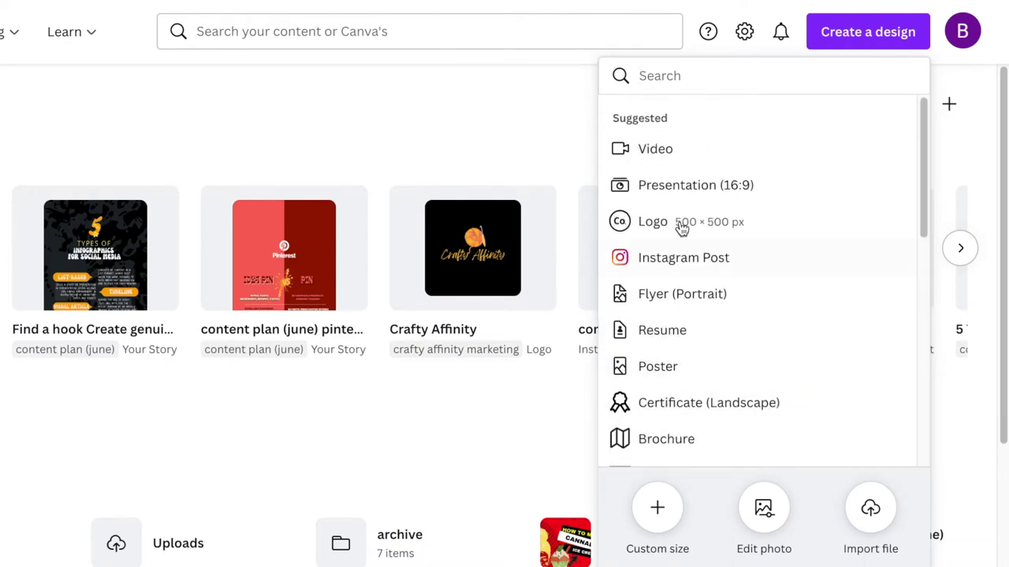
click(685, 153)
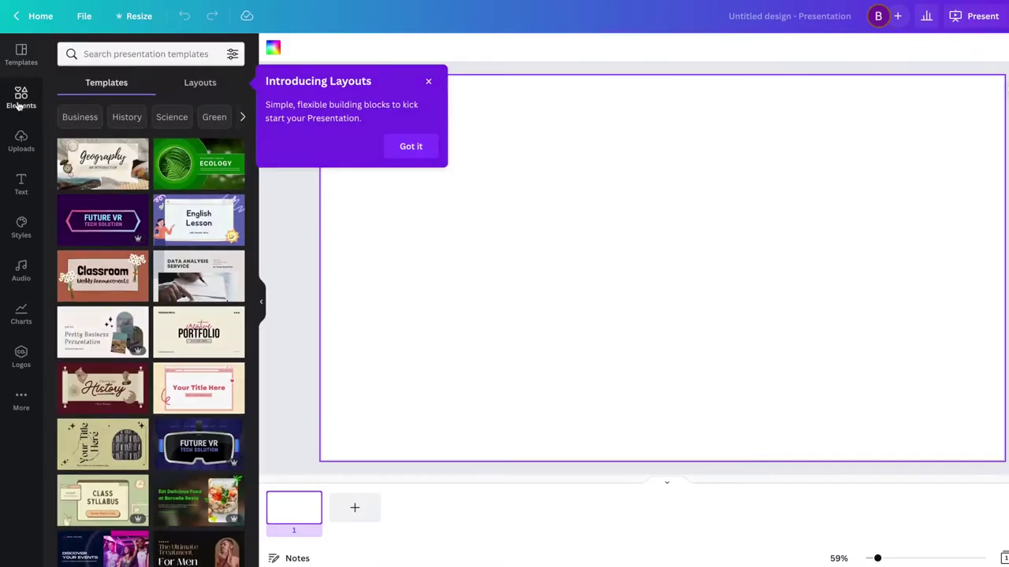
Search the Canva elements for "conputer work" and limit the results to photos.
click(21, 98)
click(112, 55)
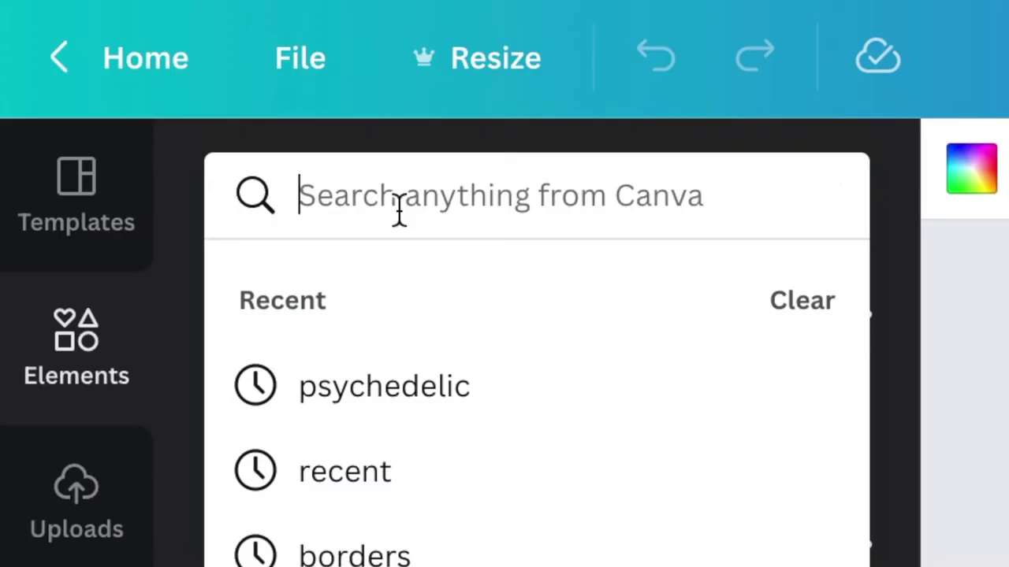
text(conputer wor)
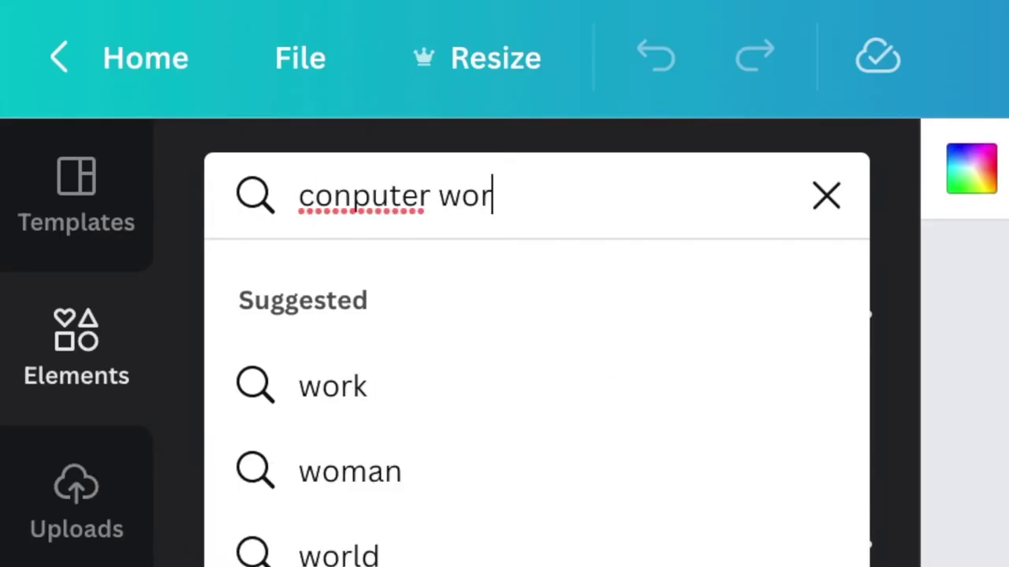
text(k)
key(Return)
click(331, 304)
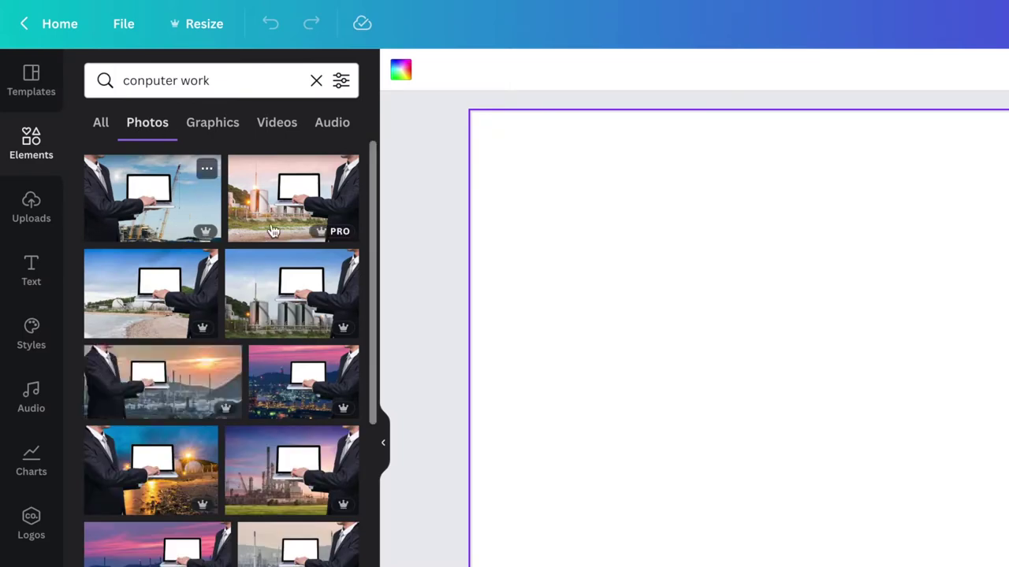
Place the photo of the woman in white typing among charts on page 1 and enlarge it to cover the whole page.
scroll(361, 434, down, 10)
scroll(290, 392, down, 8)
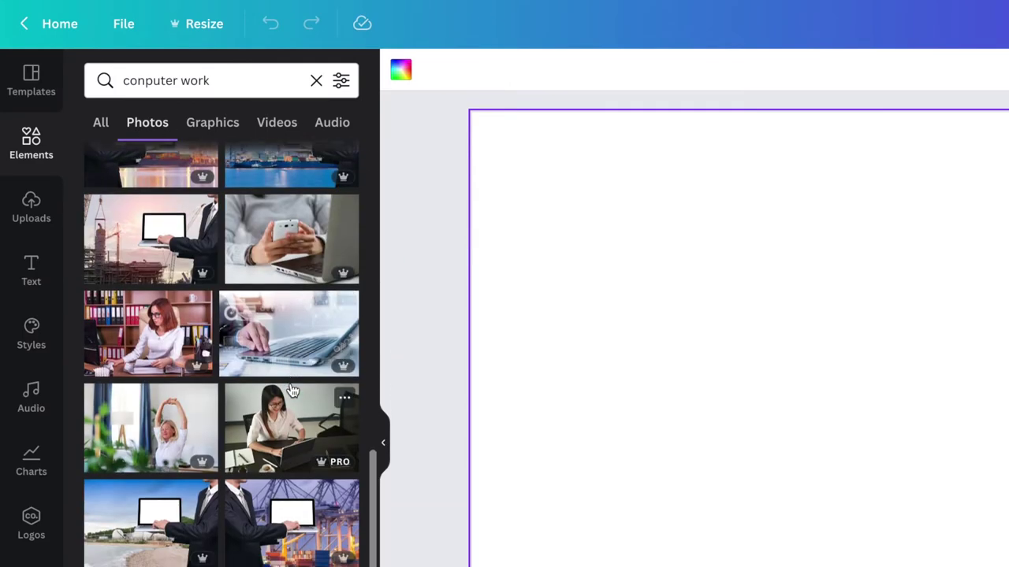
scroll(292, 390, down, 6)
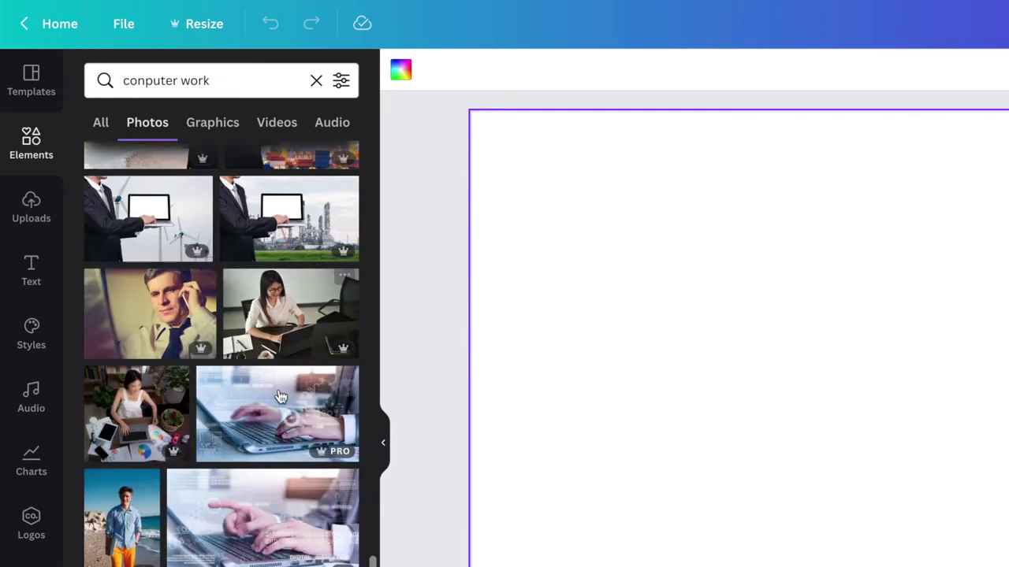
click(113, 392)
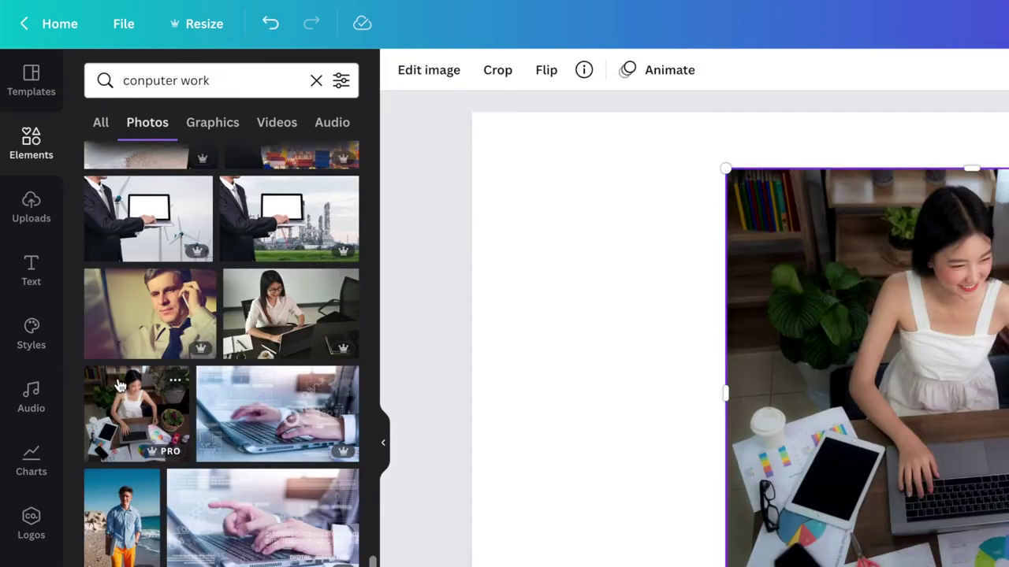
drag(725, 164, 2, 2)
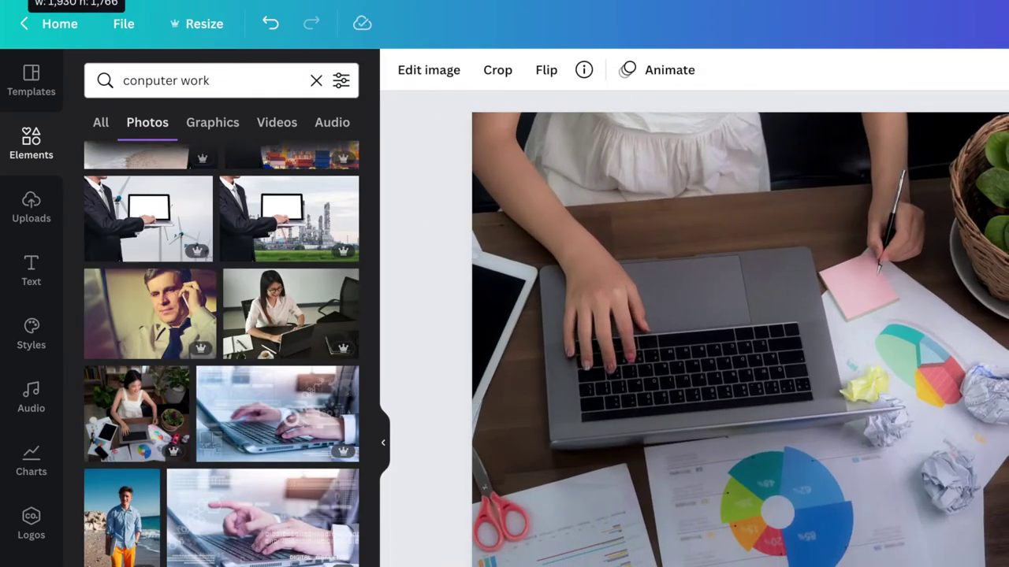
drag(895, 308, 973, 326)
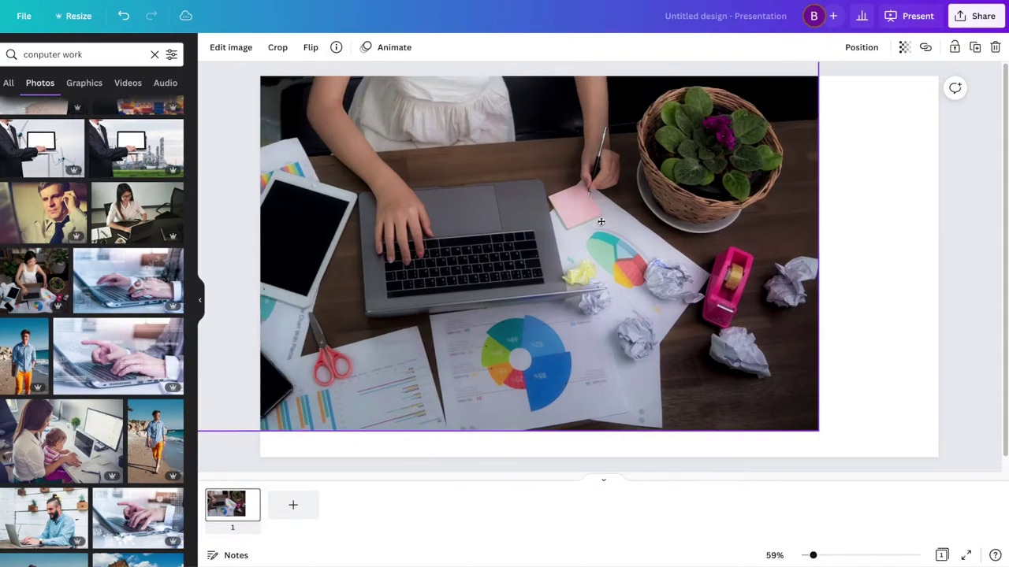
drag(601, 221, 647, 229)
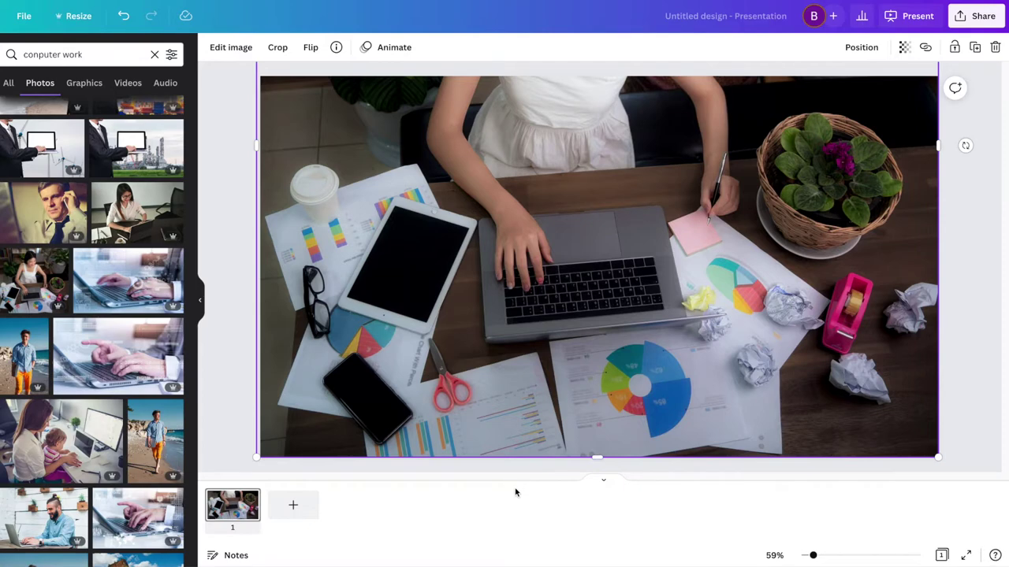
click(231, 356)
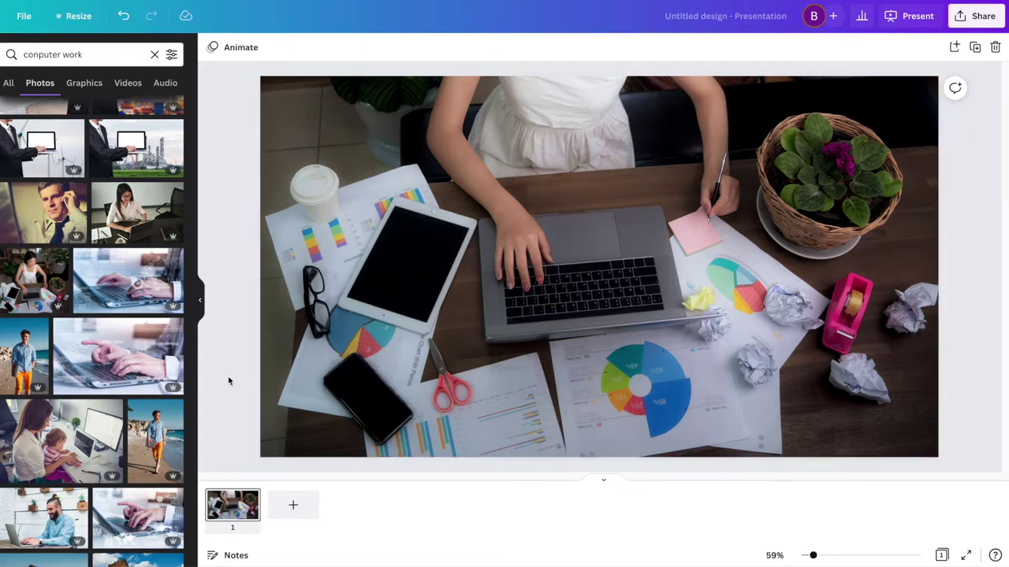
Add a second page, place the photo of the mother and baby at a laptop, and enlarge it to cover the page.
click(296, 509)
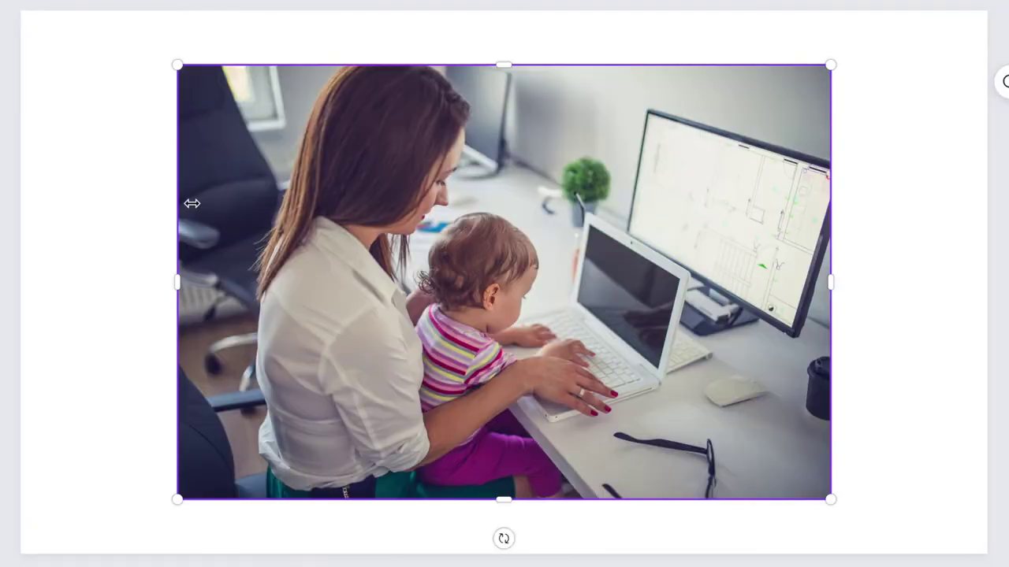
drag(355, 207, 179, 57)
drag(653, 350, 966, 557)
drag(778, 429, 629, 328)
drag(817, 457, 605, 316)
drag(396, 248, 557, 391)
drag(766, 460, 988, 566)
drag(888, 496, 891, 496)
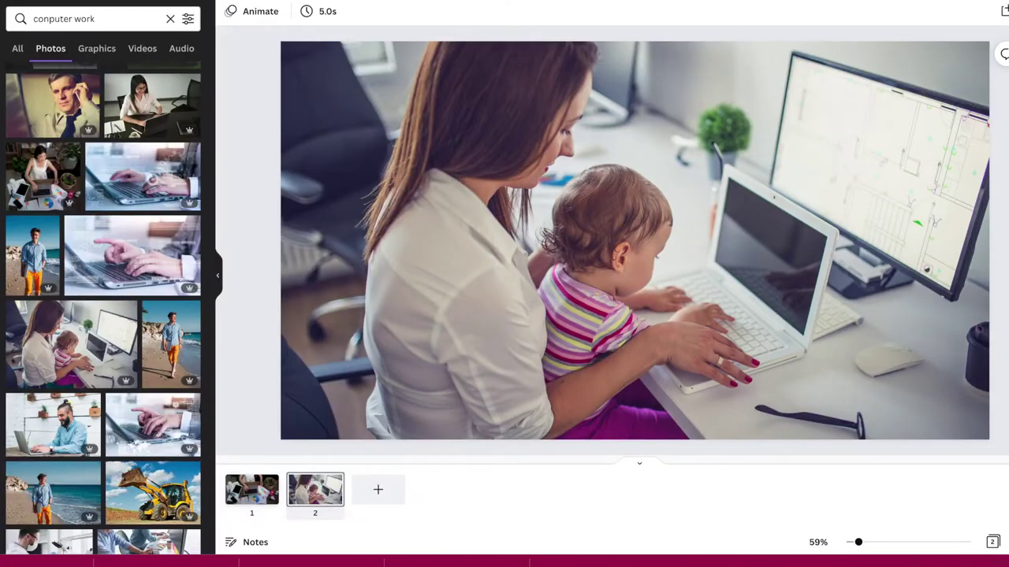
Adjust the crop and position of the mother-and-baby photo so that it fills page 2, viewing the page at 26% zoom.
double_click(535, 167)
drag(845, 150, 249, 539)
drag(447, 428, 586, 414)
mouse_move(858, 542)
mouse_down()
mouse_move(840, 549)
mouse_move(850, 542)
mouse_up()
drag(678, 292, 609, 248)
drag(391, 101, 463, 149)
drag(472, 241, 337, 199)
click(338, 196)
double_click(520, 197)
drag(426, 104, 466, 131)
click(933, 295)
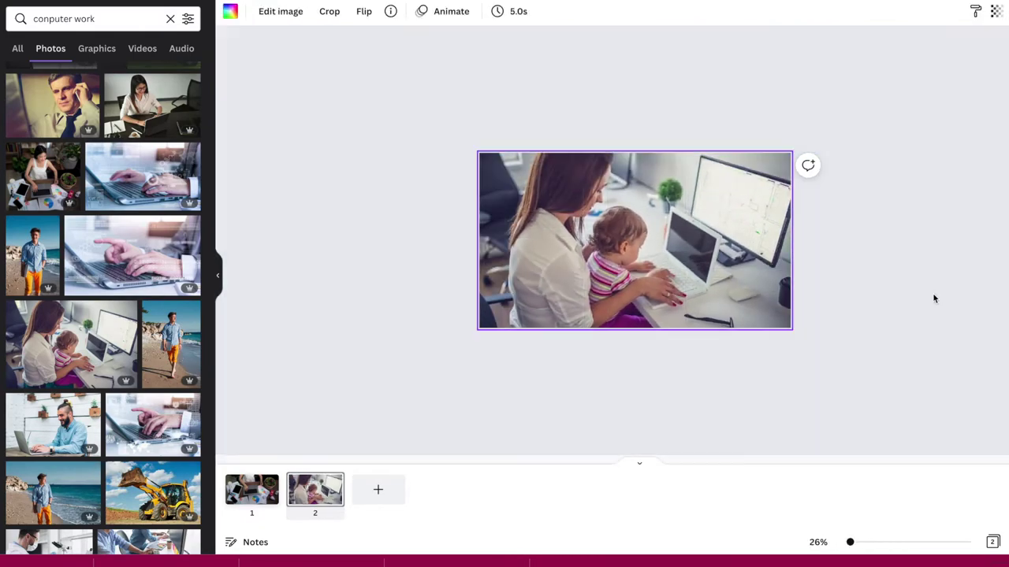
double_click(561, 194)
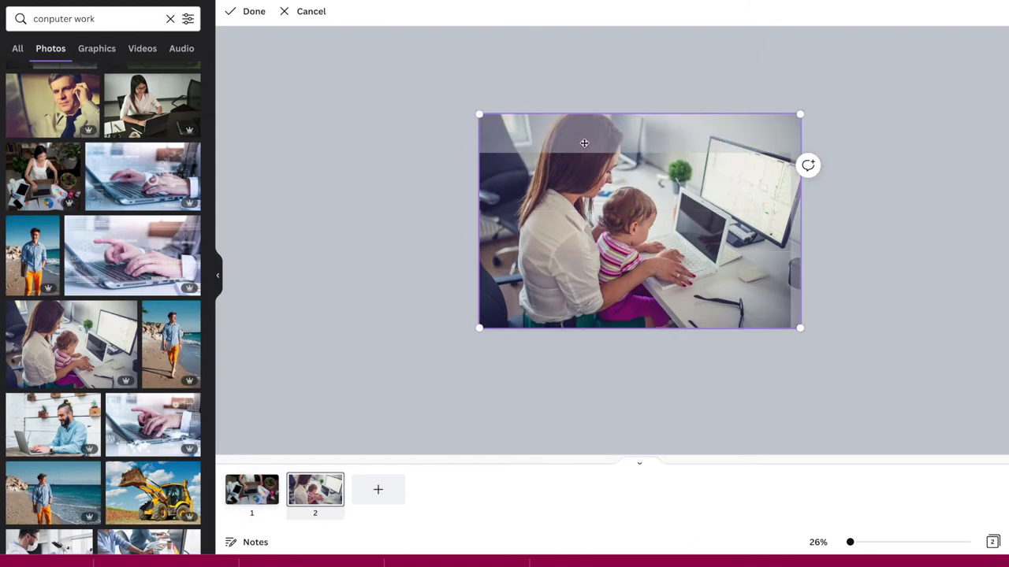
click(750, 362)
Add a third page and fill it with the photo of the woman seen from behind at a desk below framed pictures.
click(369, 496)
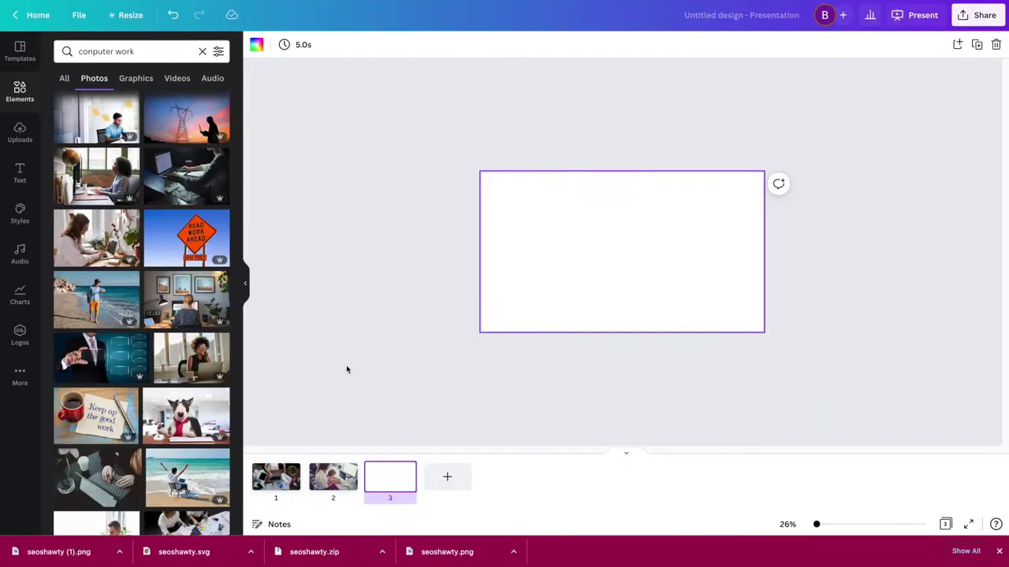
click(186, 299)
drag(718, 315, 827, 408)
drag(794, 364, 765, 322)
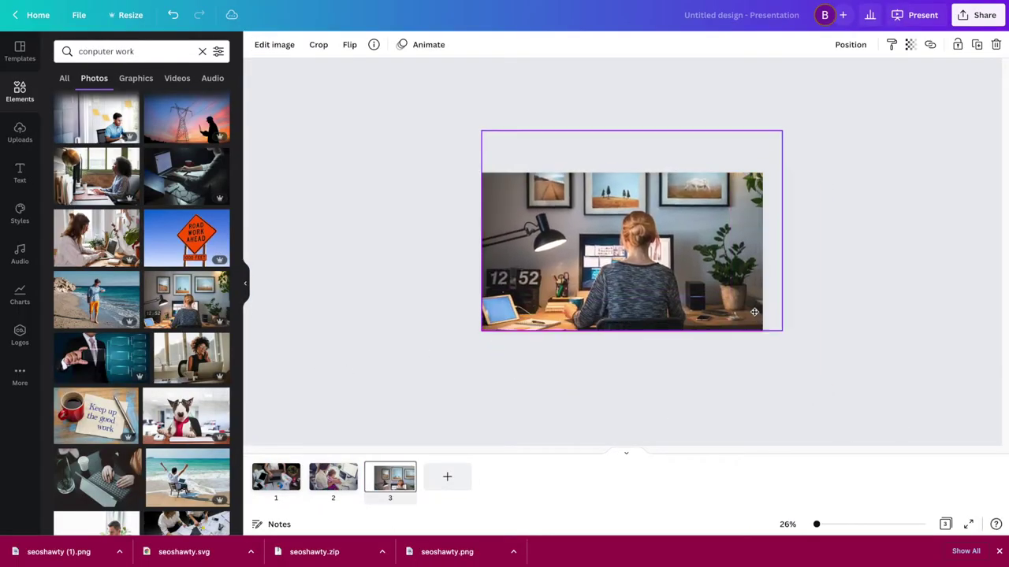
drag(456, 126, 445, 165)
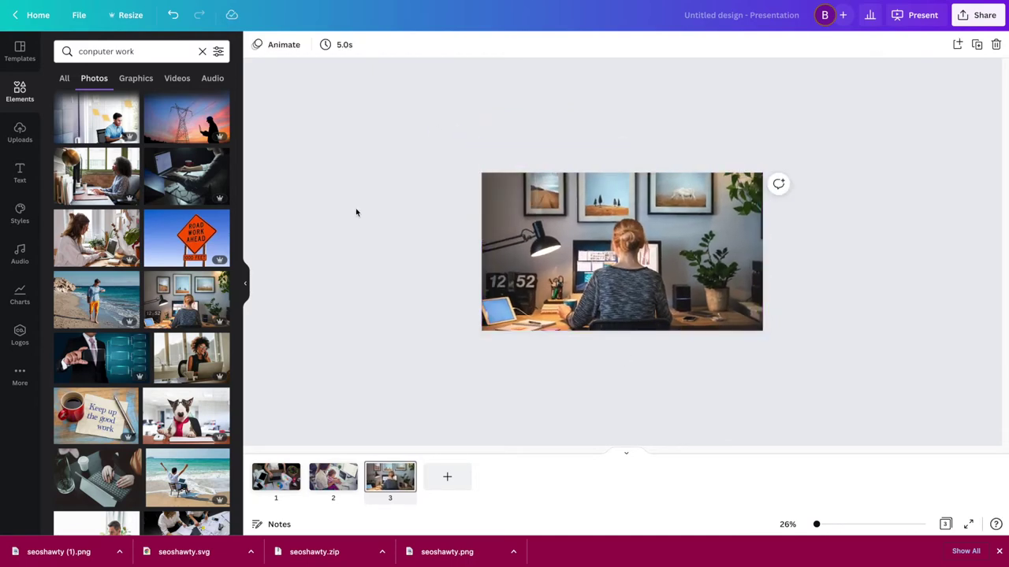
Add a fourth page and fill it with the photo of the curly-haired woman typing at a desktop computer.
click(447, 478)
click(97, 175)
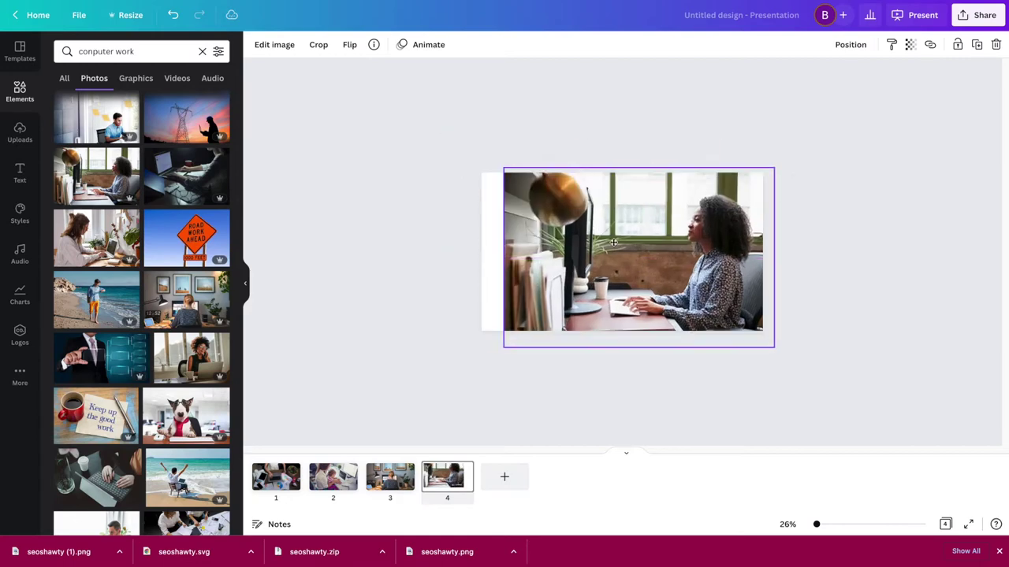
drag(613, 243, 601, 226)
drag(491, 151, 482, 144)
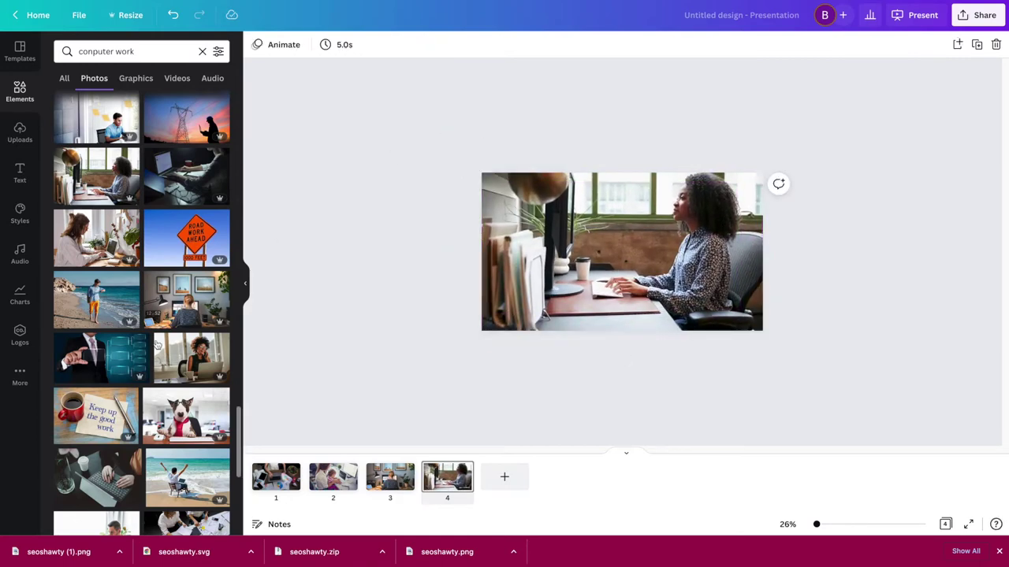
Add a fifth page and fill it with the photo of the woman on the phone at her laptop.
click(504, 476)
click(183, 358)
drag(717, 314, 730, 297)
drag(516, 165, 480, 142)
drag(576, 234, 576, 249)
click(961, 273)
Add a blank sixth page and browse further computer work photos for it.
click(561, 476)
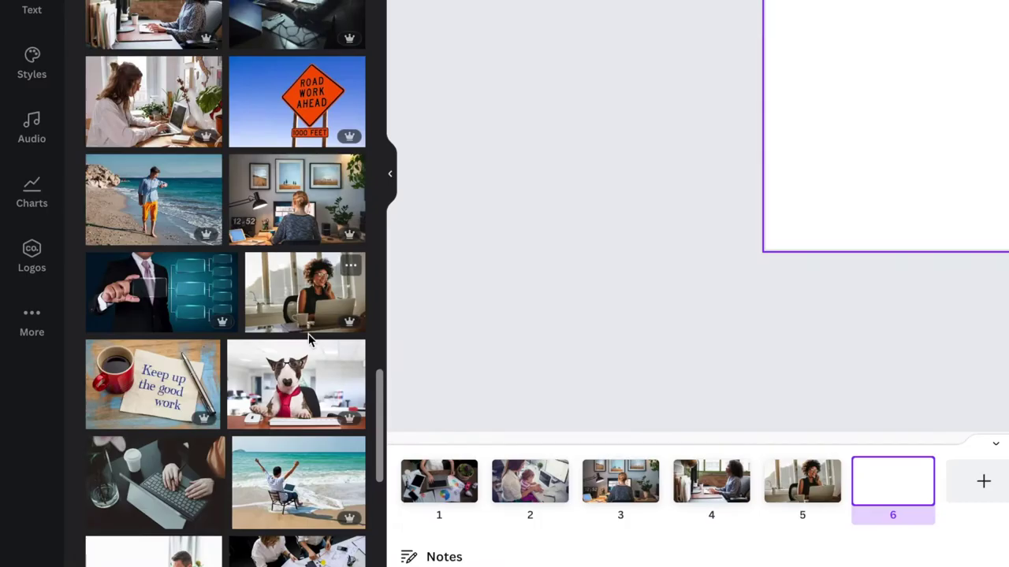
scroll(194, 378, down, 3)
scroll(273, 334, down, 4)
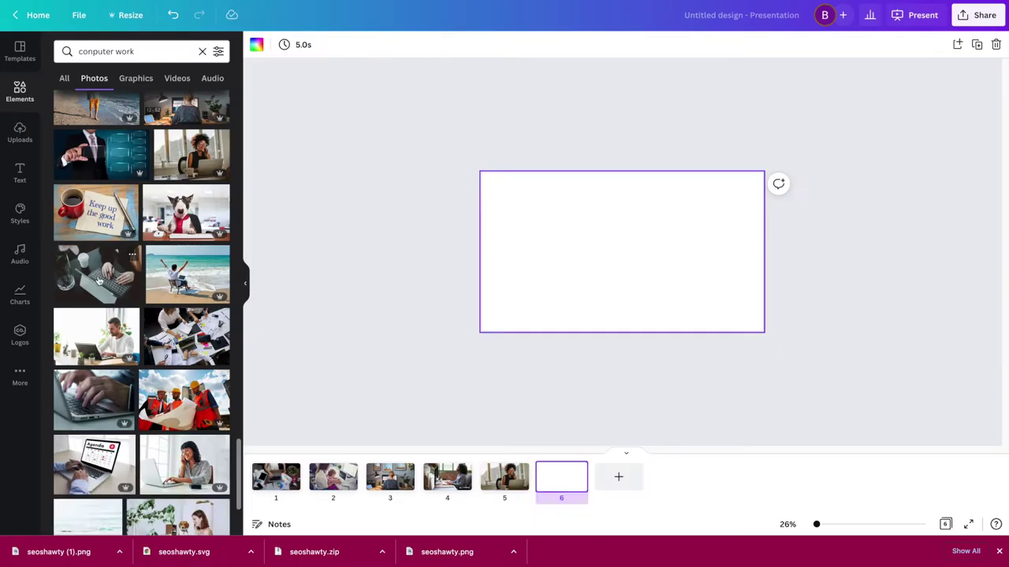
click(157, 171)
drag(717, 316, 737, 310)
drag(776, 342, 721, 314)
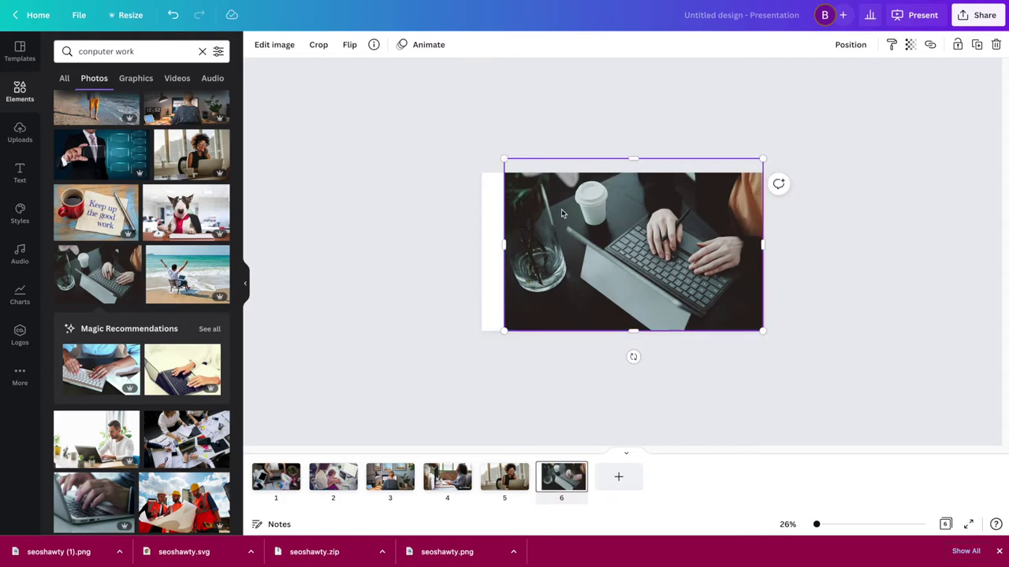
key(Delete)
scroll(195, 370, down, 5)
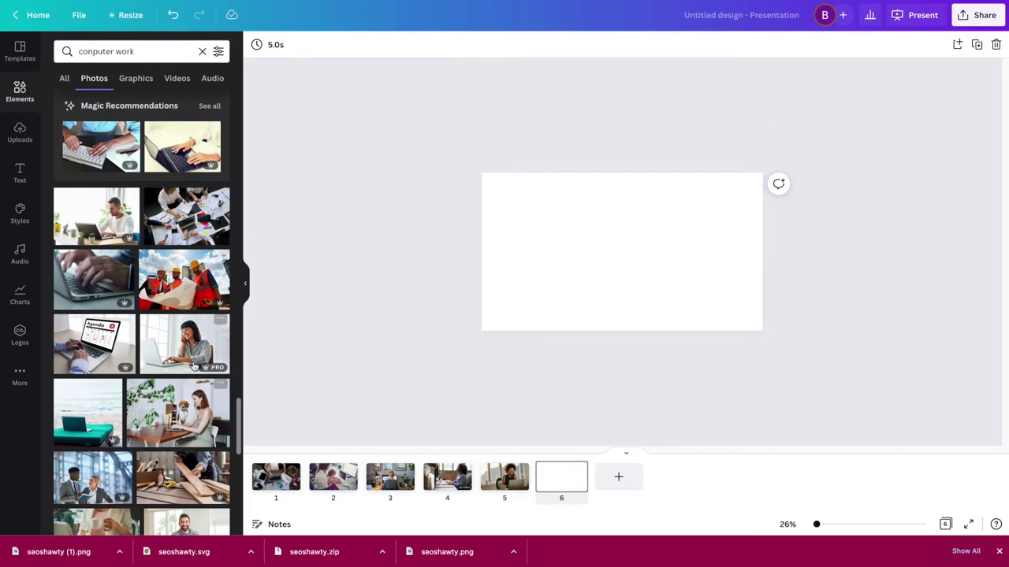
click(166, 418)
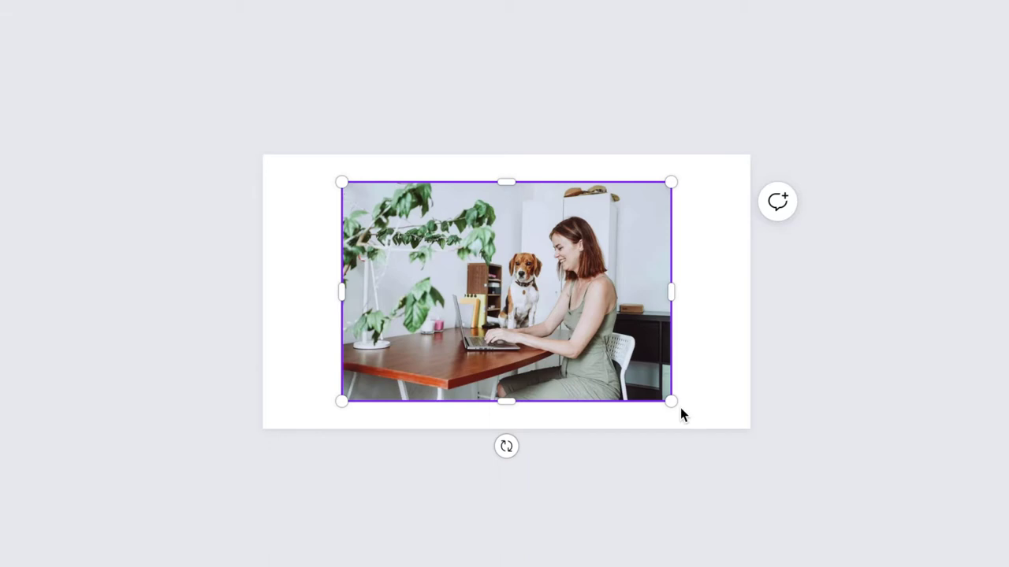
key(Delete)
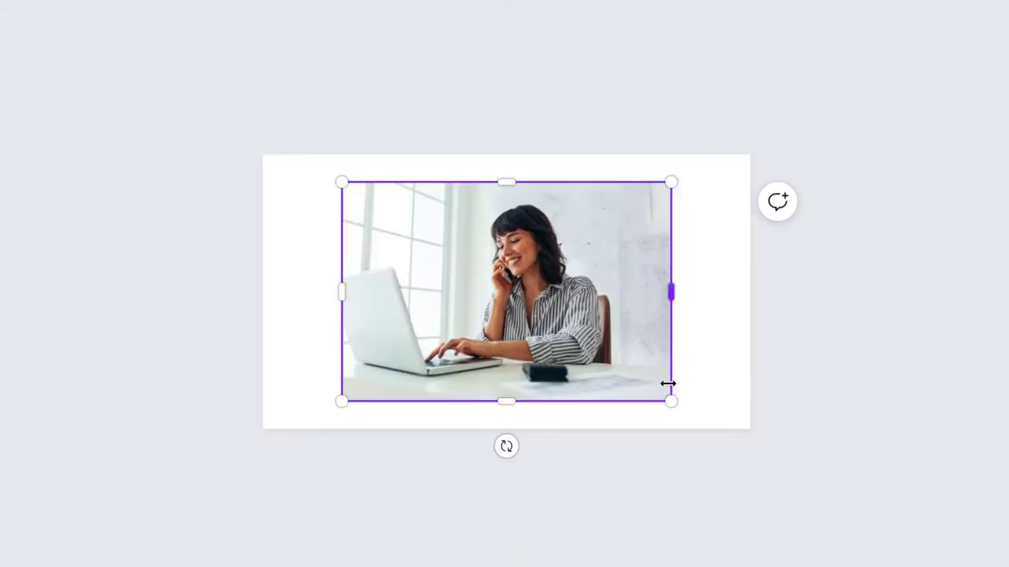
Fill the sixth page with the photo of the woman in a striped shirt phoning at her laptop.
drag(667, 398, 767, 339)
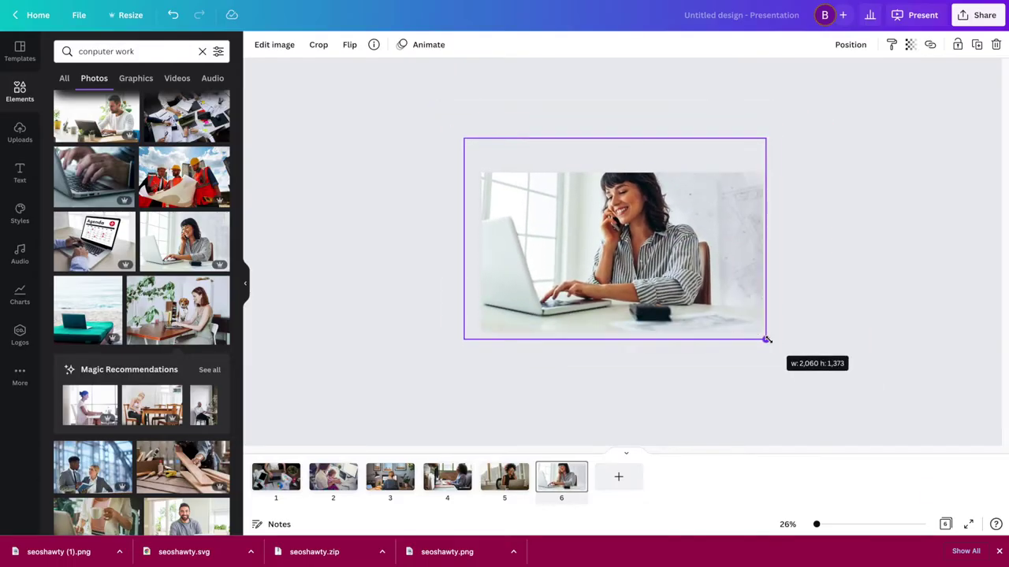
mouse_move(733, 291)
mouse_down()
mouse_move(736, 277)
mouse_move(734, 306)
mouse_up()
drag(765, 352, 738, 332)
drag(726, 297, 748, 306)
drag(759, 342, 806, 349)
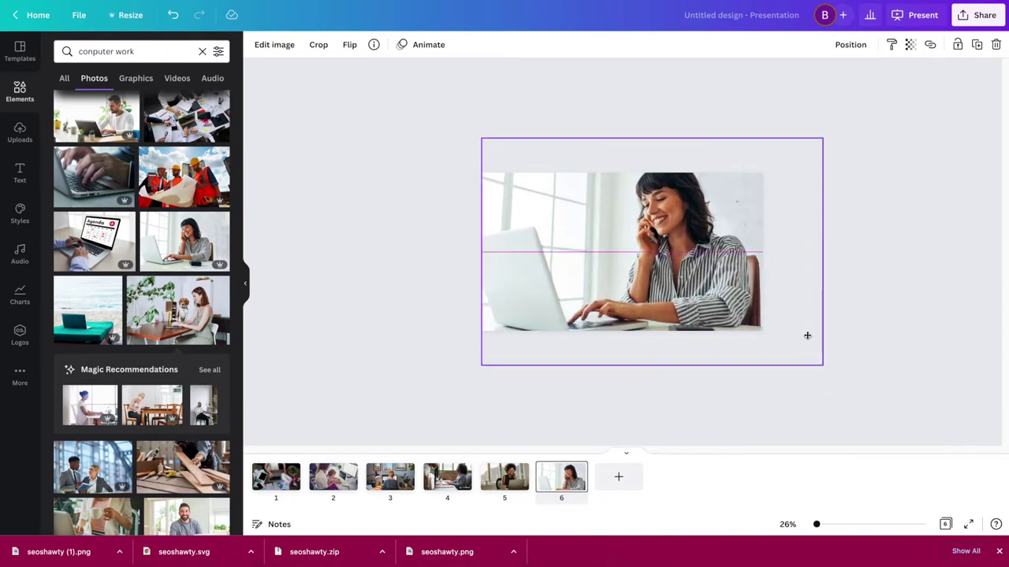
click(688, 463)
Add a seventh page and fill it with the photo of the woman with glasses using a laptop on a teal sofa.
click(619, 476)
scroll(207, 400, down, 3)
scroll(205, 335, down, 12)
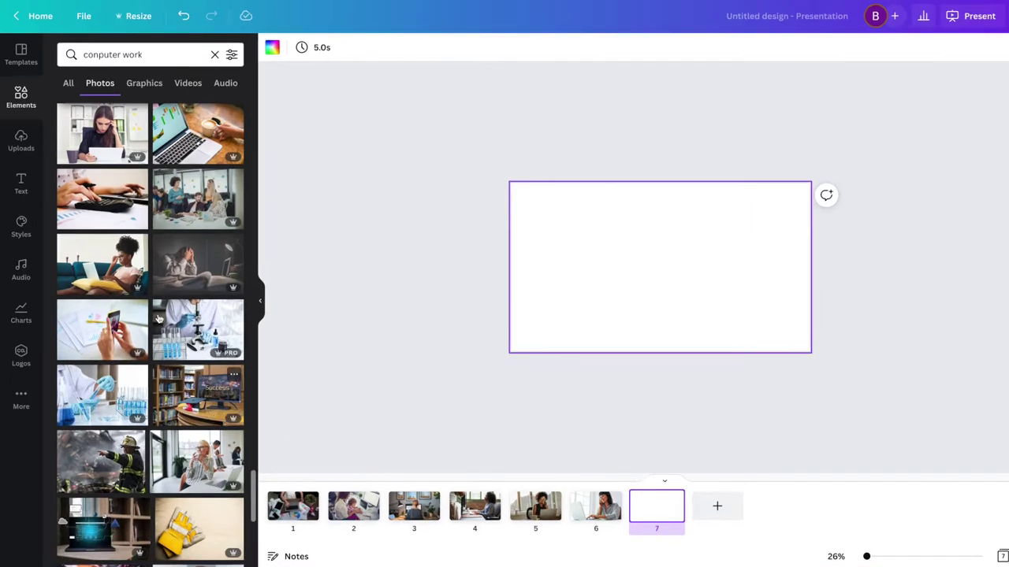
click(101, 264)
mouse_move(761, 333)
mouse_down()
mouse_move(804, 379)
mouse_move(849, 394)
mouse_move(776, 328)
mouse_up()
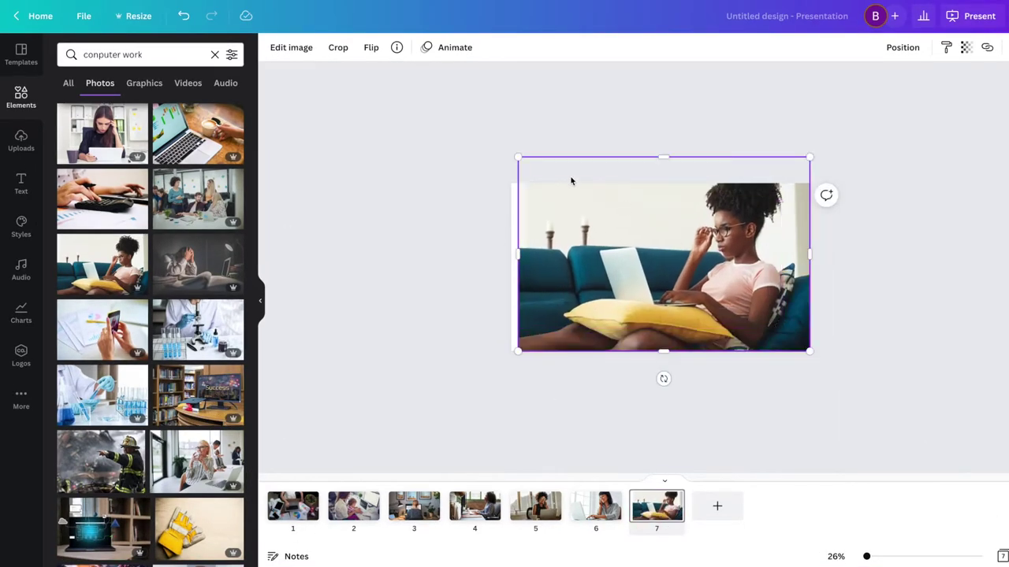
drag(517, 156, 510, 153)
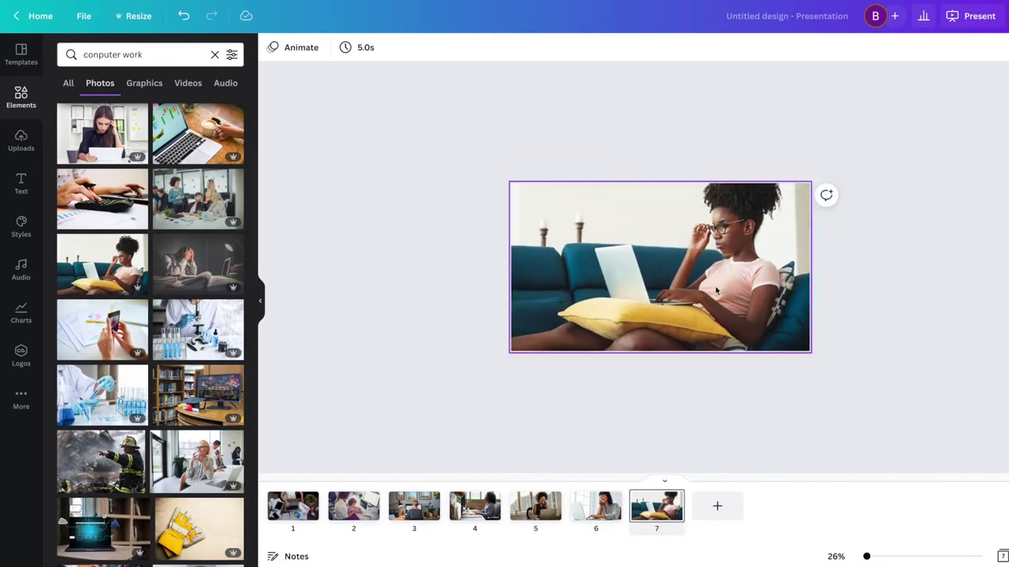
Add a blank eighth page and browse further computer work photos for it.
click(717, 509)
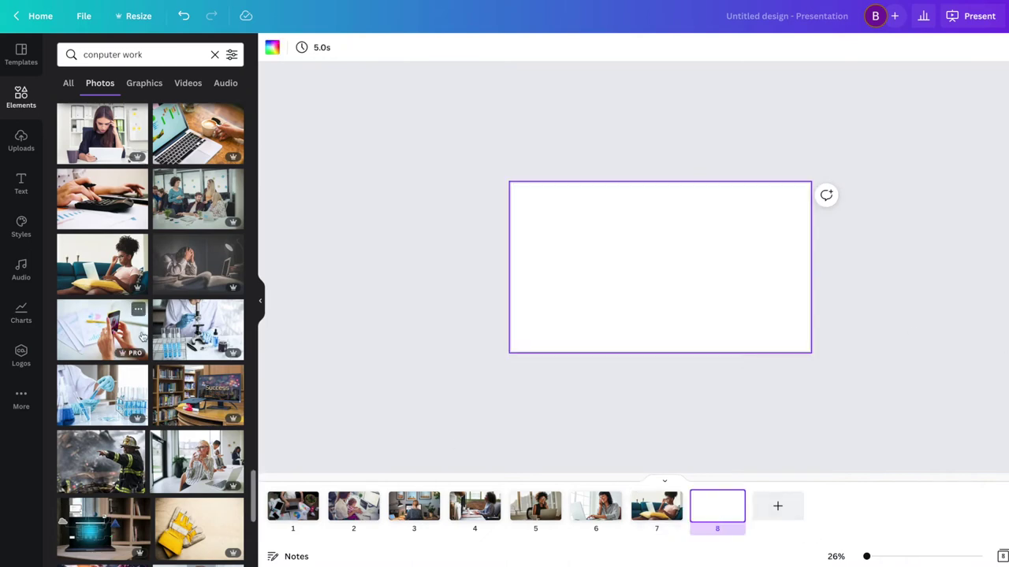
scroll(197, 354, down, 3)
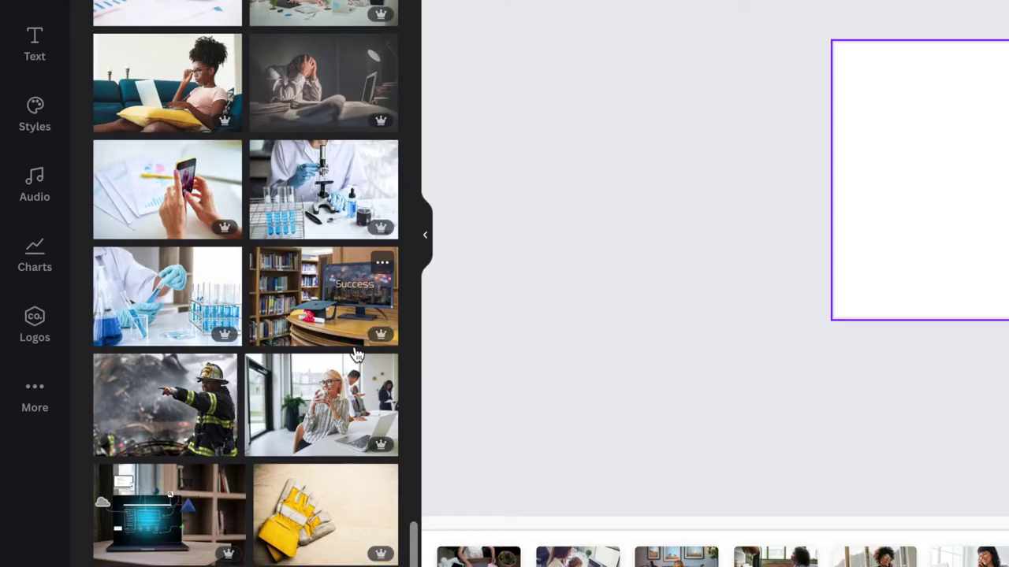
scroll(357, 355, down, 5)
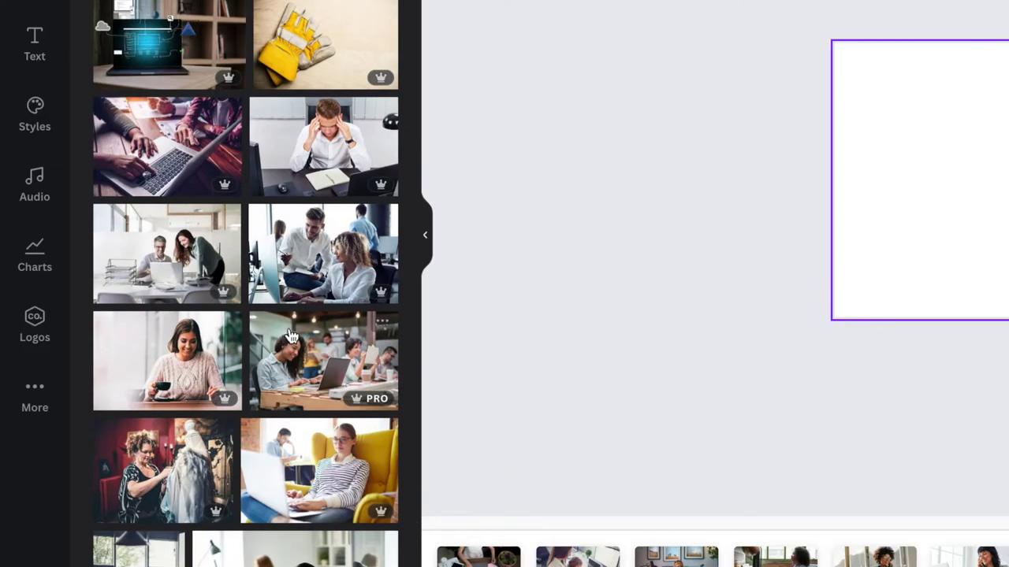
scroll(292, 335, down, 2)
scroll(337, 339, down, 10)
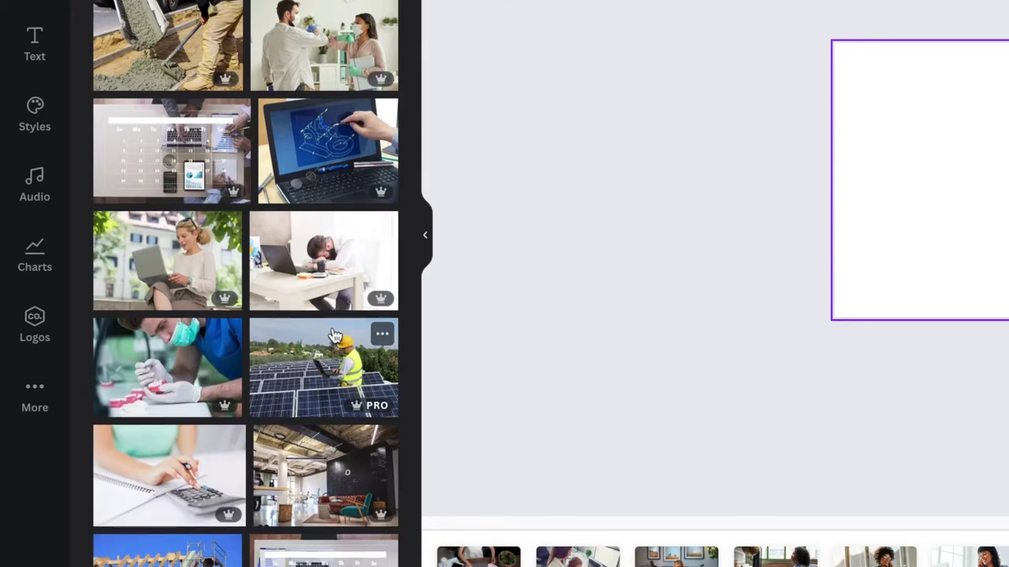
scroll(331, 337, down, 4)
scroll(342, 382, down, 4)
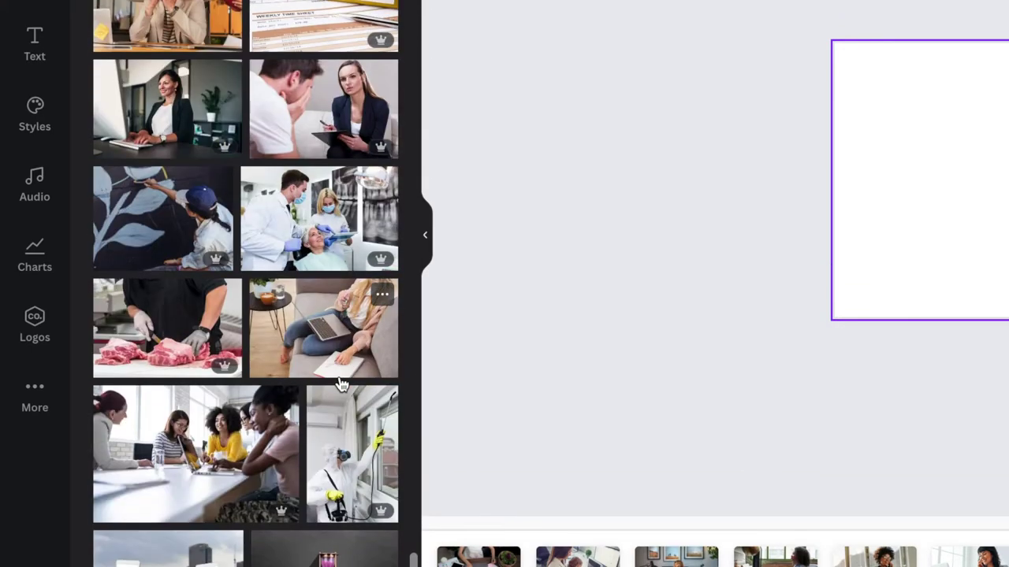
scroll(341, 384, down, 2)
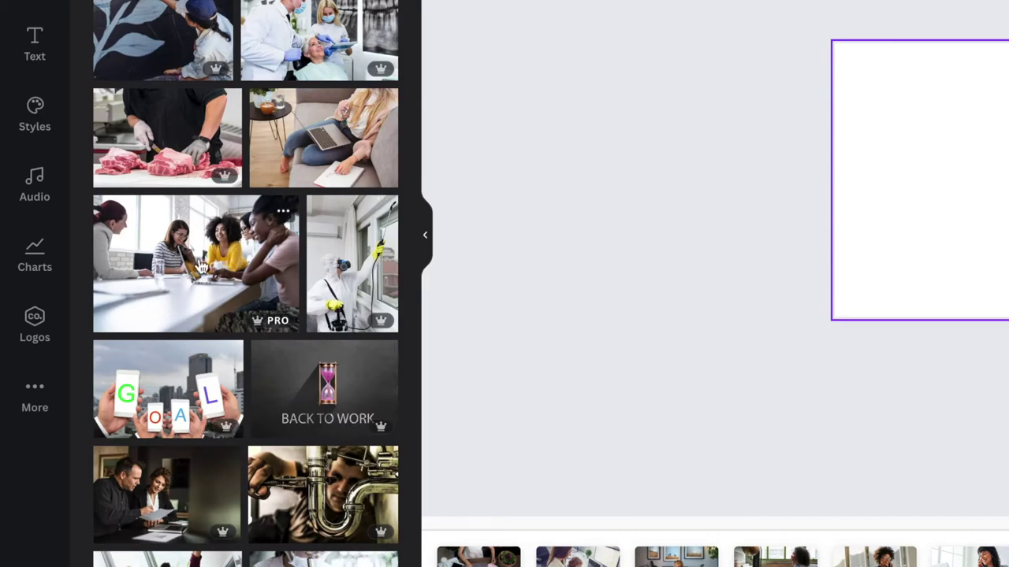
click(200, 266)
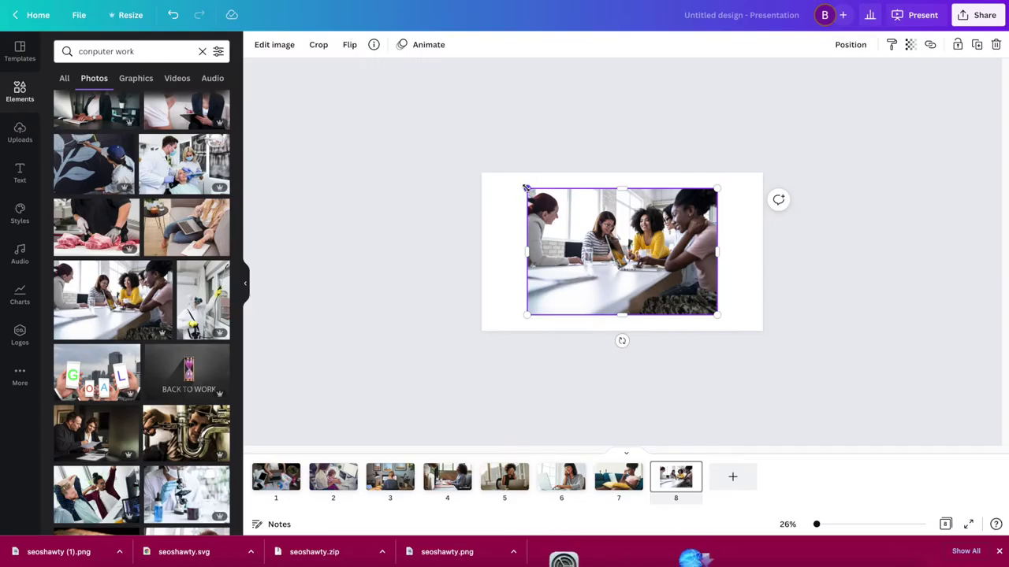
drag(468, 134, 446, 119)
drag(576, 229, 538, 228)
key(Delete)
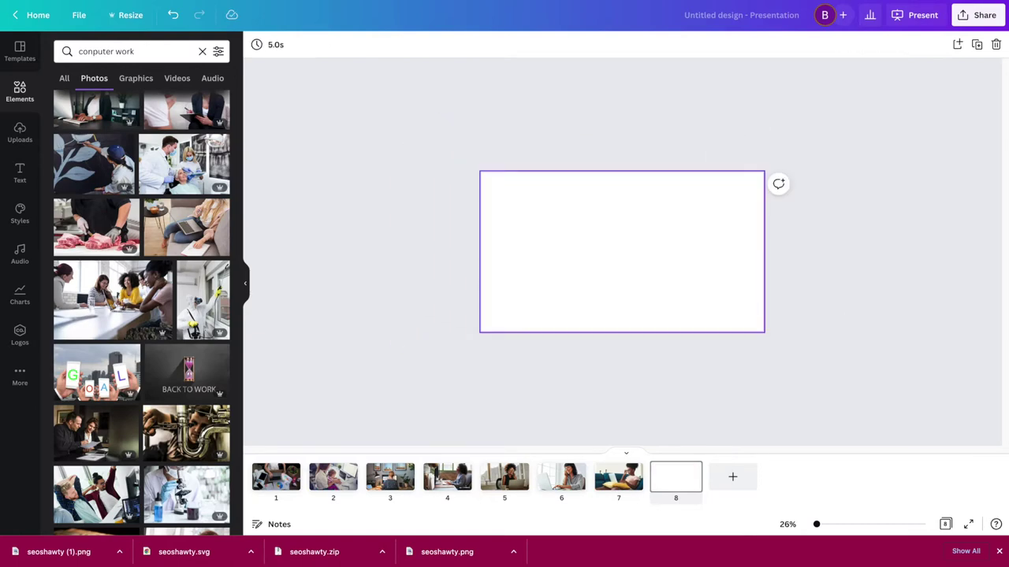
Search the elements for "tattoo blogger", limit the results to photos, and add a blank page 29.
click(203, 51)
text(tattoo )
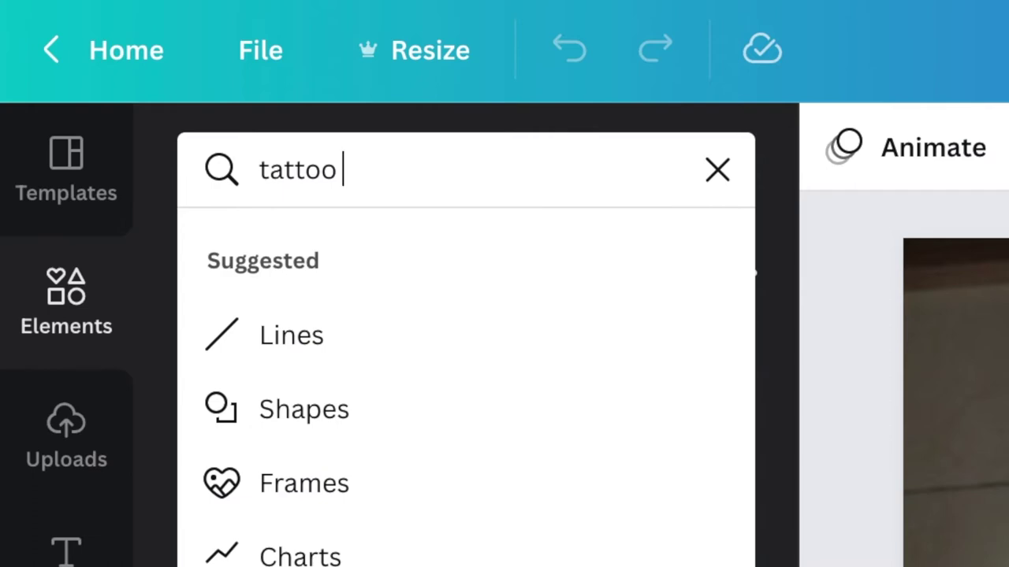
text(blogger)
key(Return)
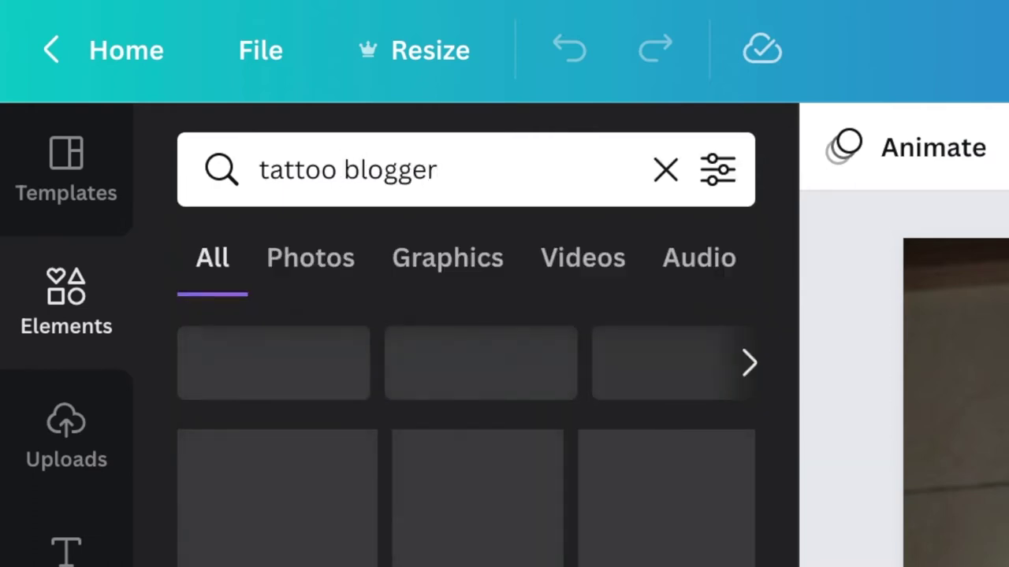
click(311, 255)
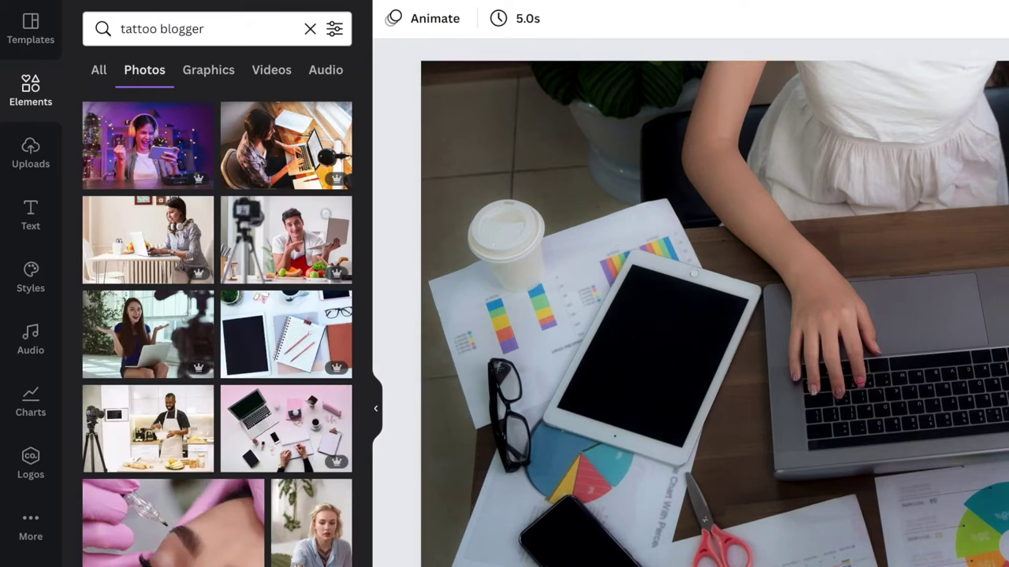
key(ctrl+Return)
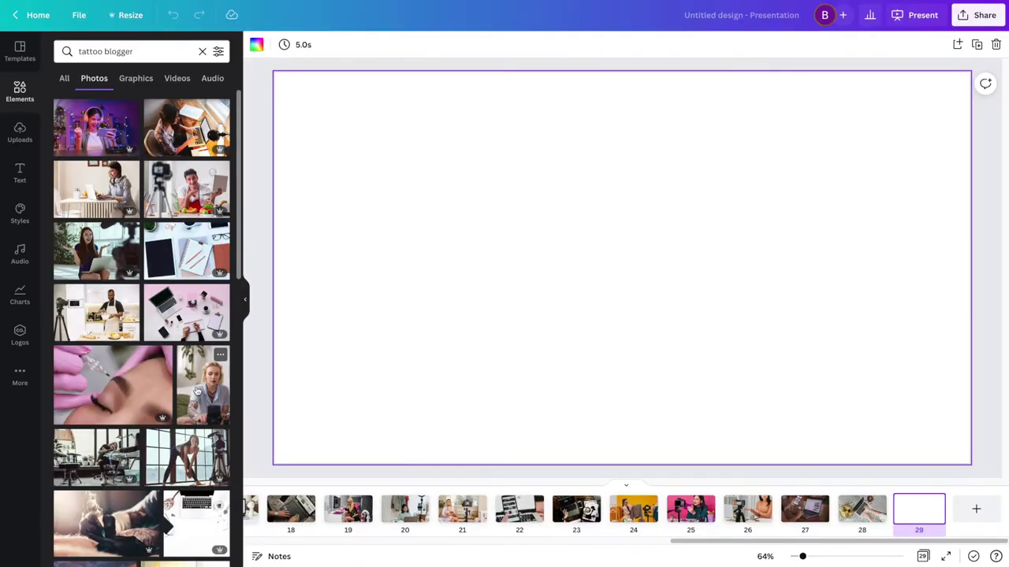
click(303, 549)
drag(729, 423, 845, 473)
drag(734, 368, 900, 349)
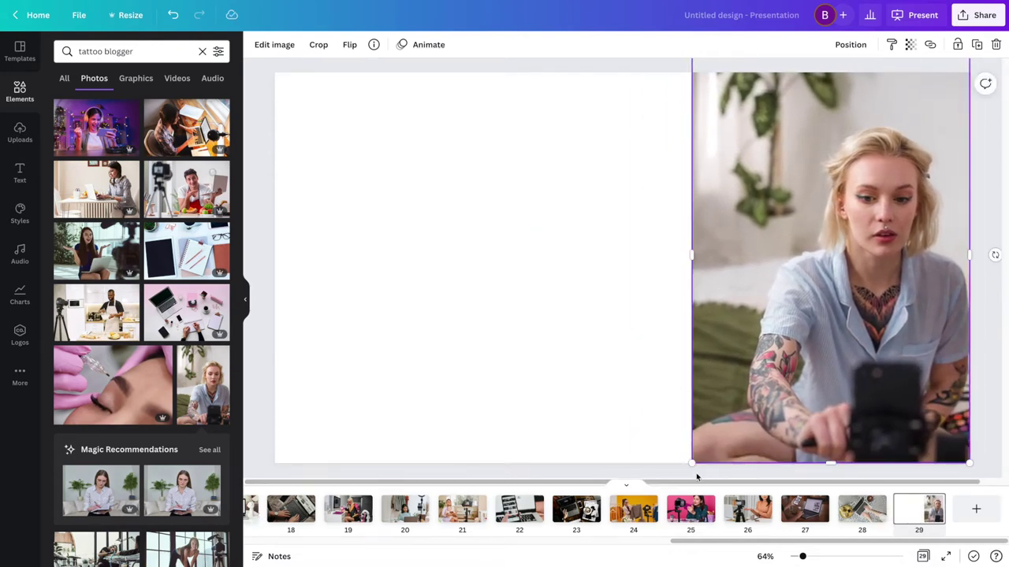
drag(691, 464, 150, 433)
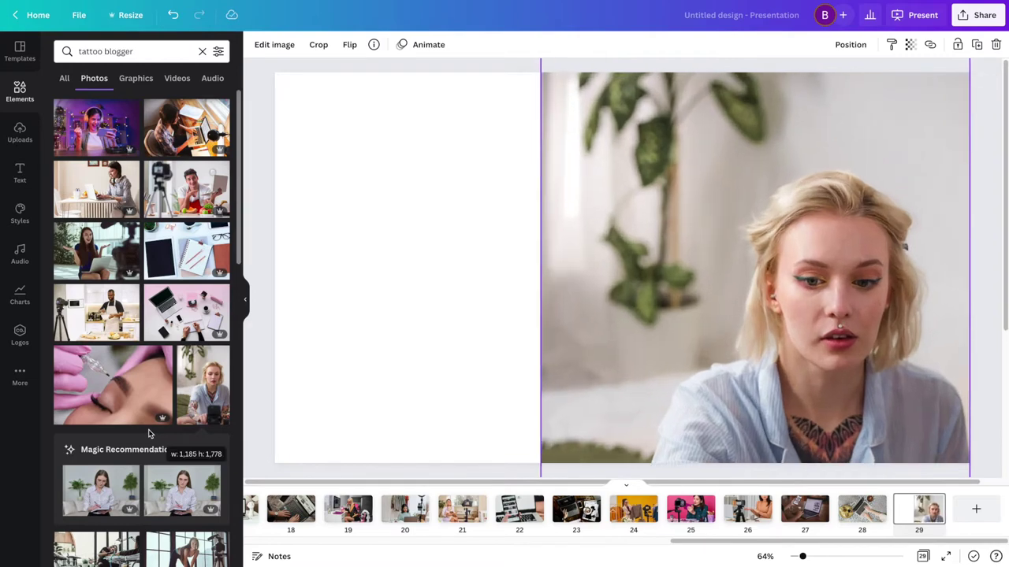
key(Delete)
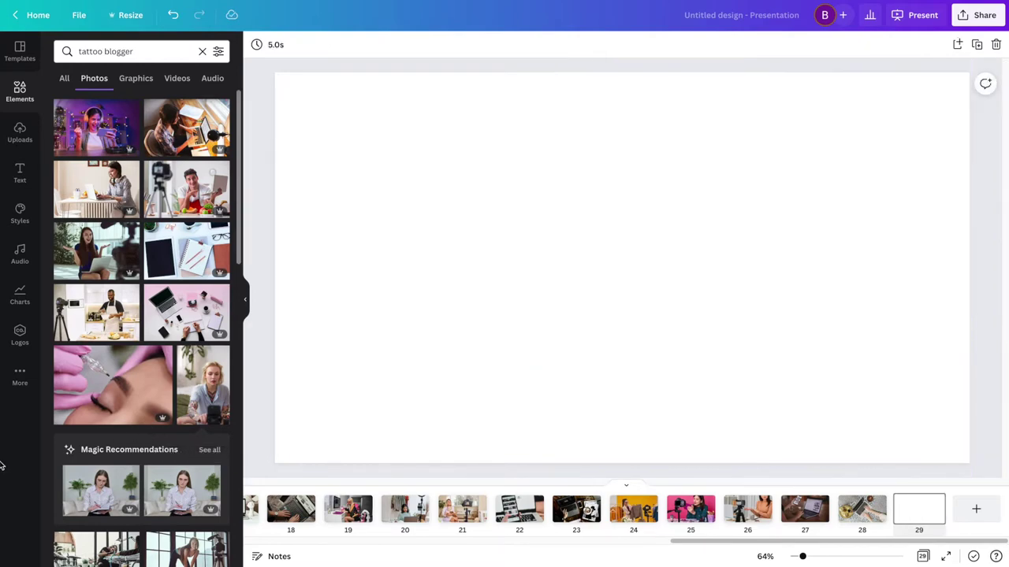
Examine the tattoo blogger photos for a picture suited to blank page 29.
scroll(159, 427, down, 10)
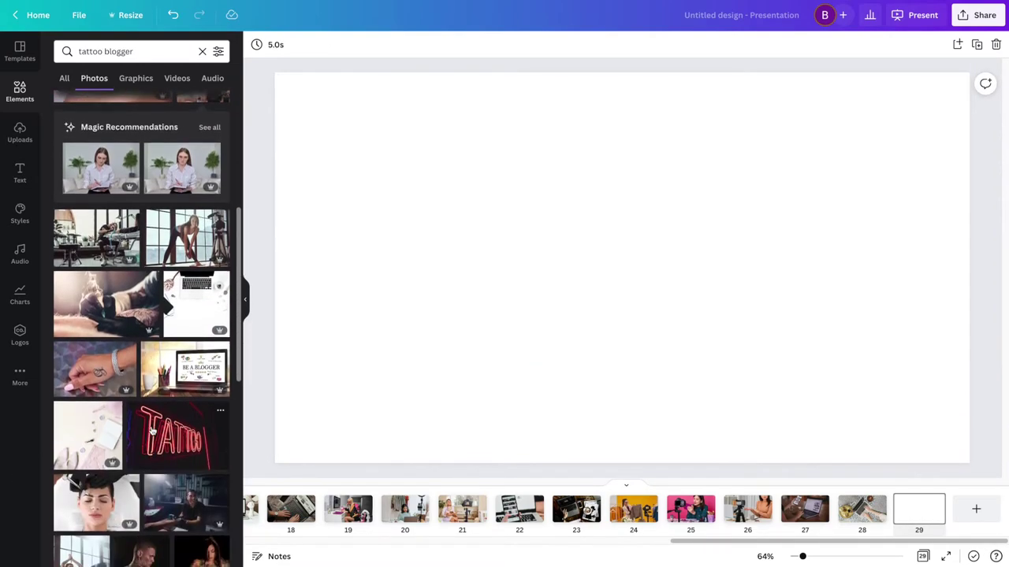
scroll(152, 432, down, 5)
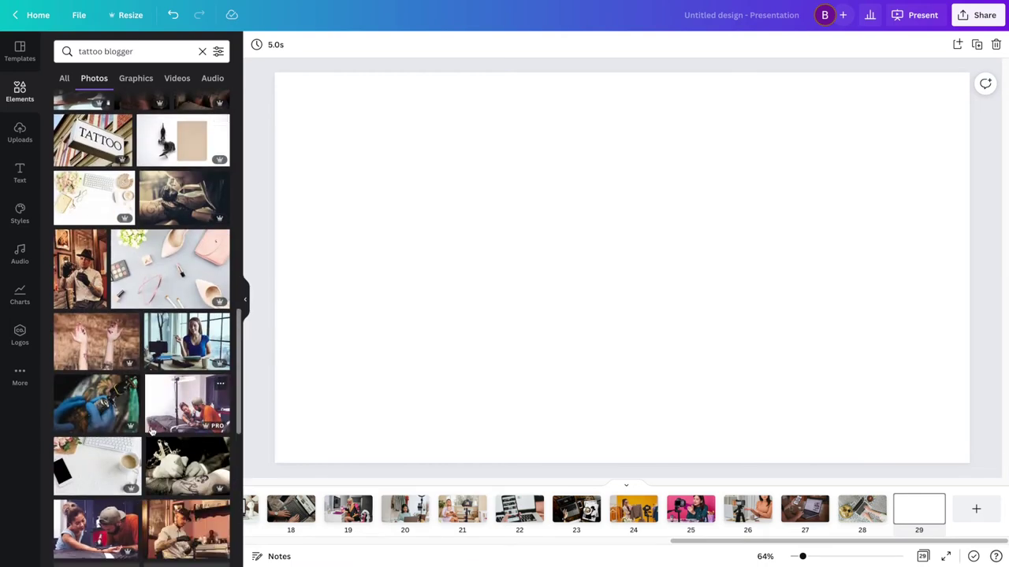
scroll(152, 428, down, 4)
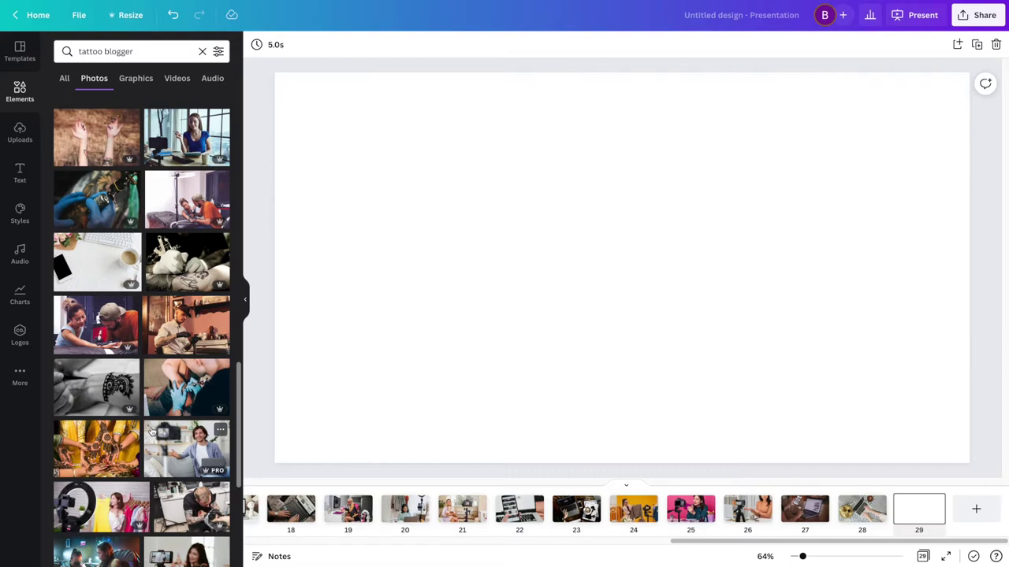
scroll(152, 429, down, 3)
scroll(152, 432, down, 2)
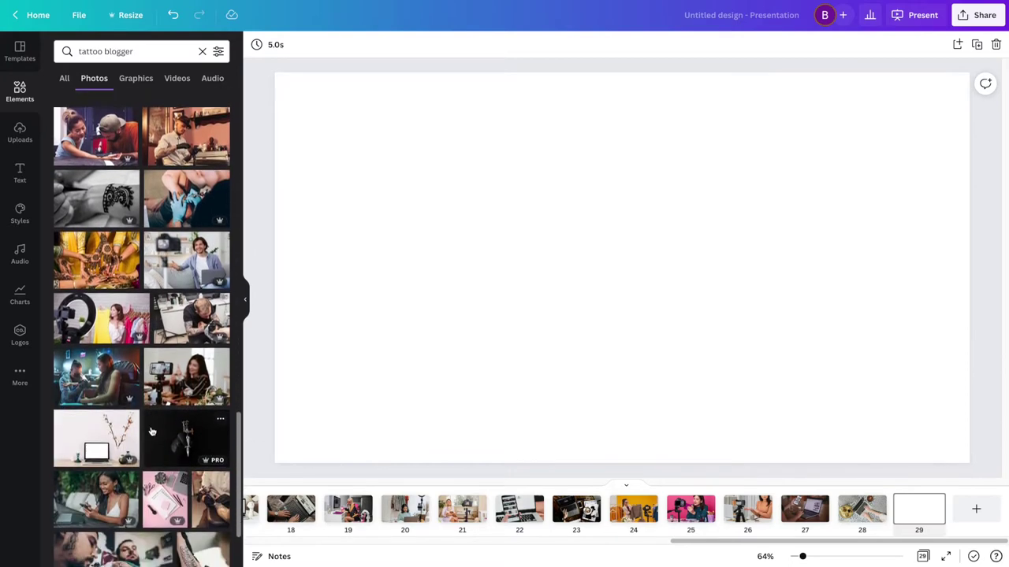
scroll(152, 432, down, 3)
scroll(152, 432, down, 6)
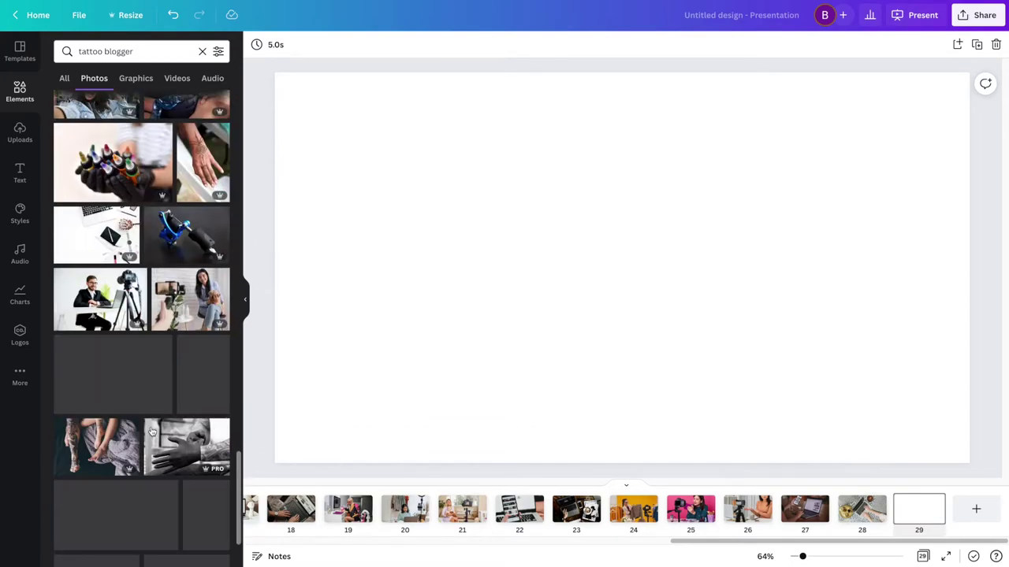
scroll(152, 432, down, 5)
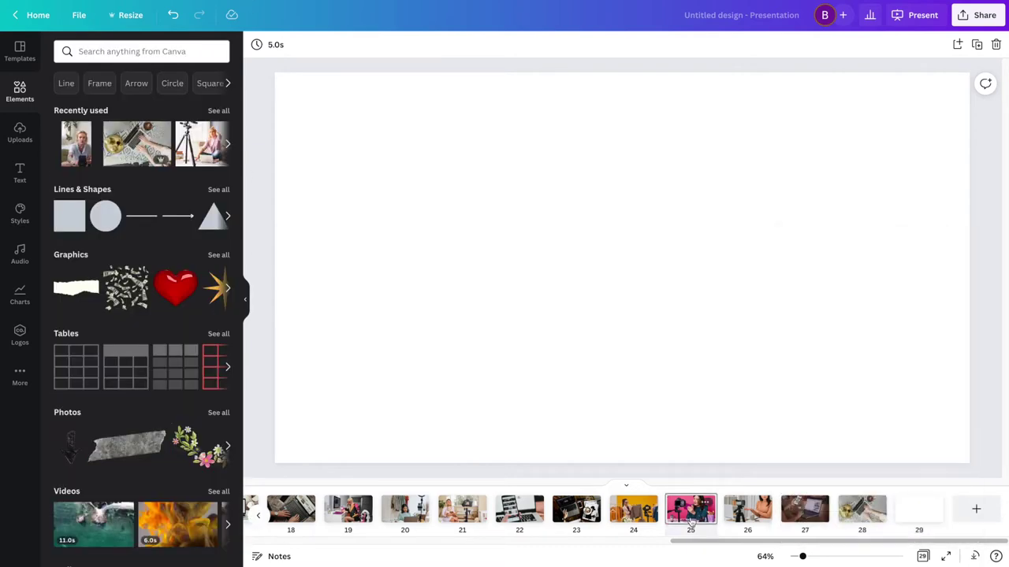
Remove the pink background from the camera photo on page 25.
click(690, 509)
click(550, 313)
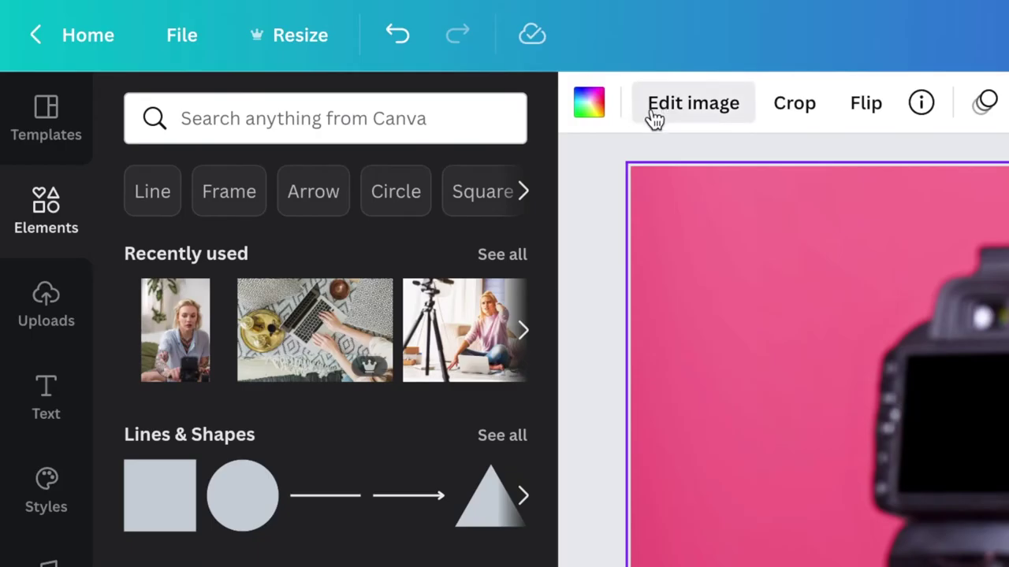
click(290, 49)
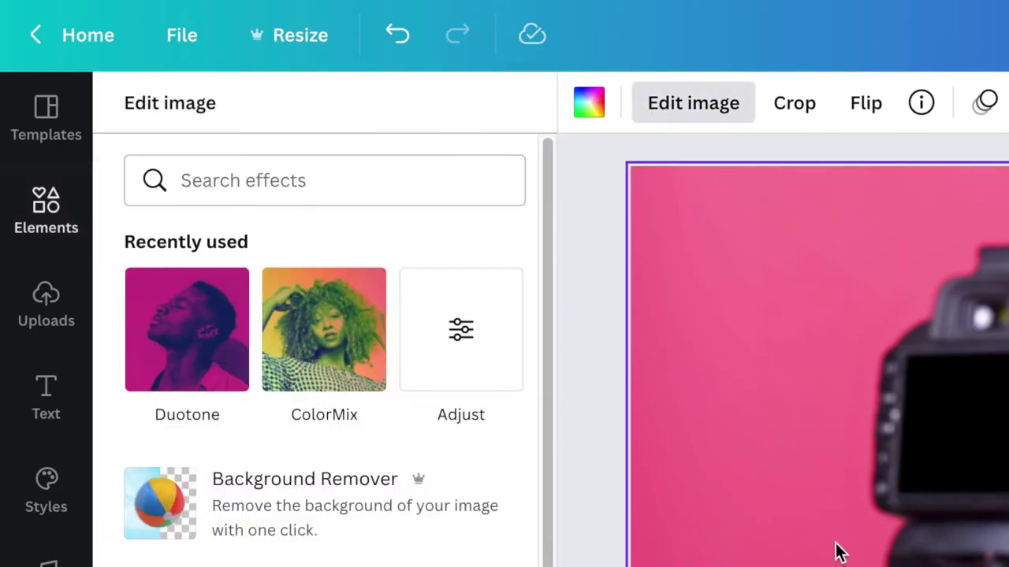
click(323, 511)
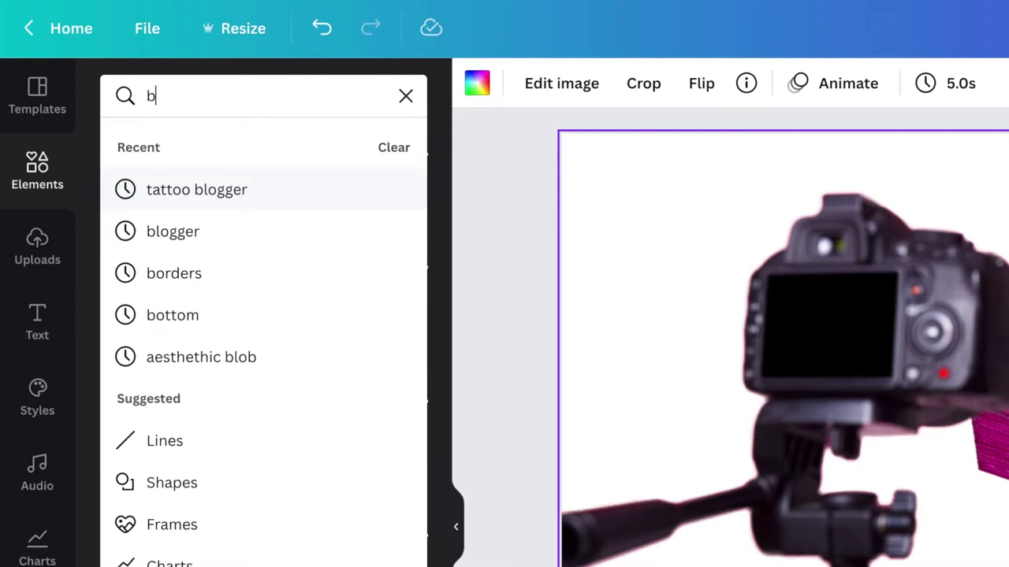
Search the elements for "orange background".
text(ack)
key(BackSpace)
key(BackSpace)
key(BackSpace)
key(BackSpace)
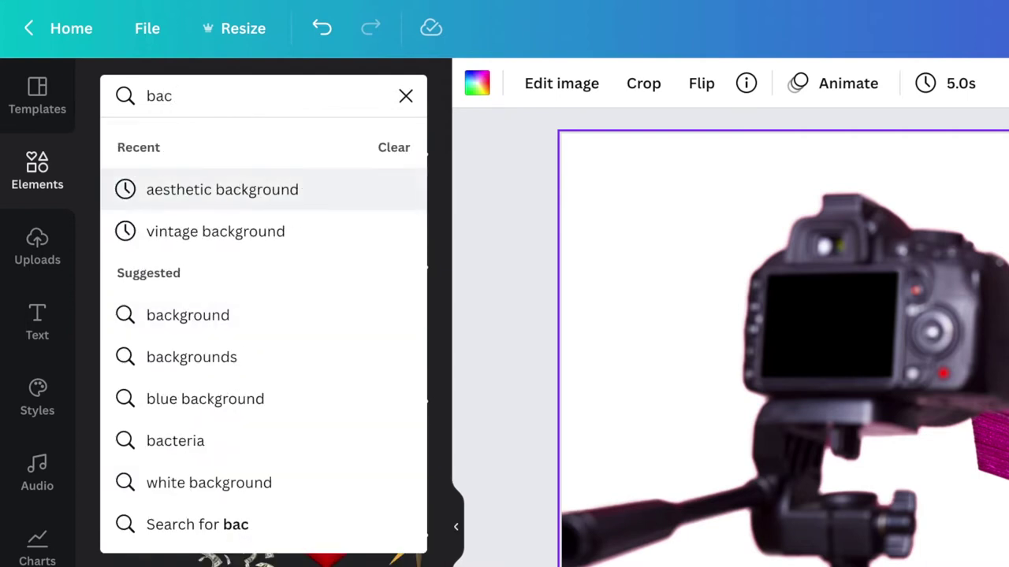
text(orange background)
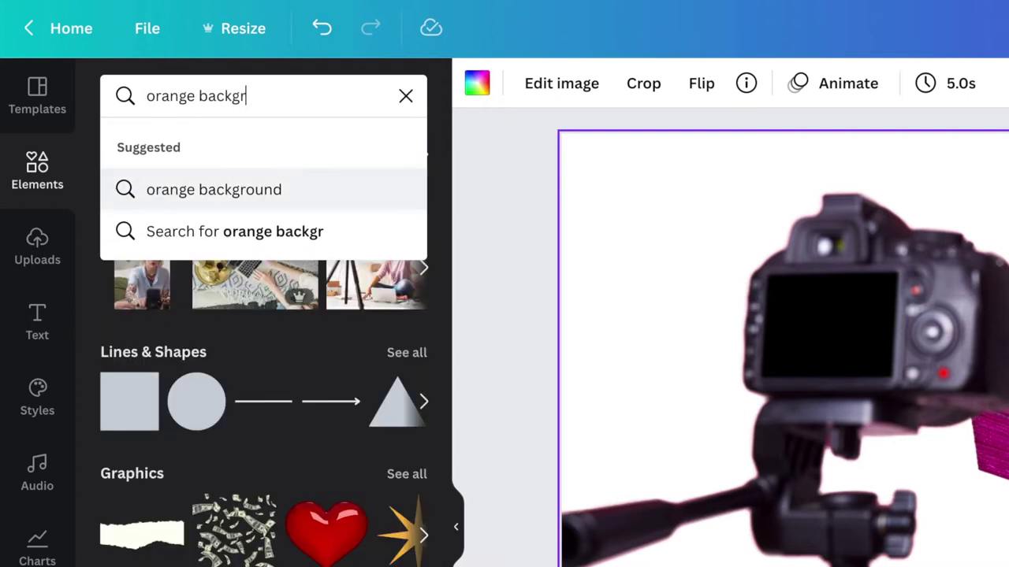
key(Return)
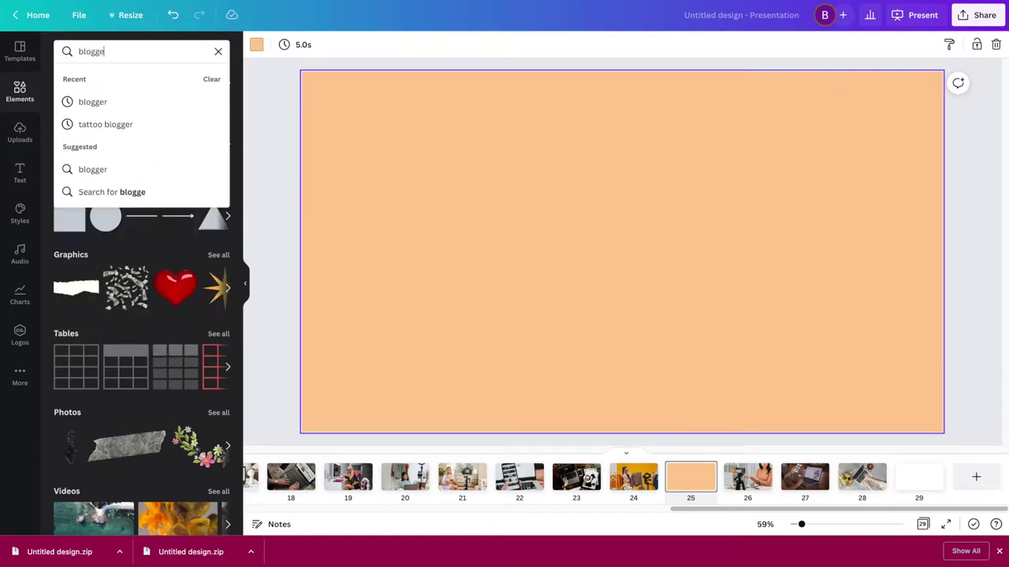
Search photos for "blogger makeup" and fill page 25 with the photo of the woman applying makeup beside a clothes rack.
key(Return)
scroll(160, 310, down, 5)
text(makeup)
key(Return)
drag(189, 310, 410, 195)
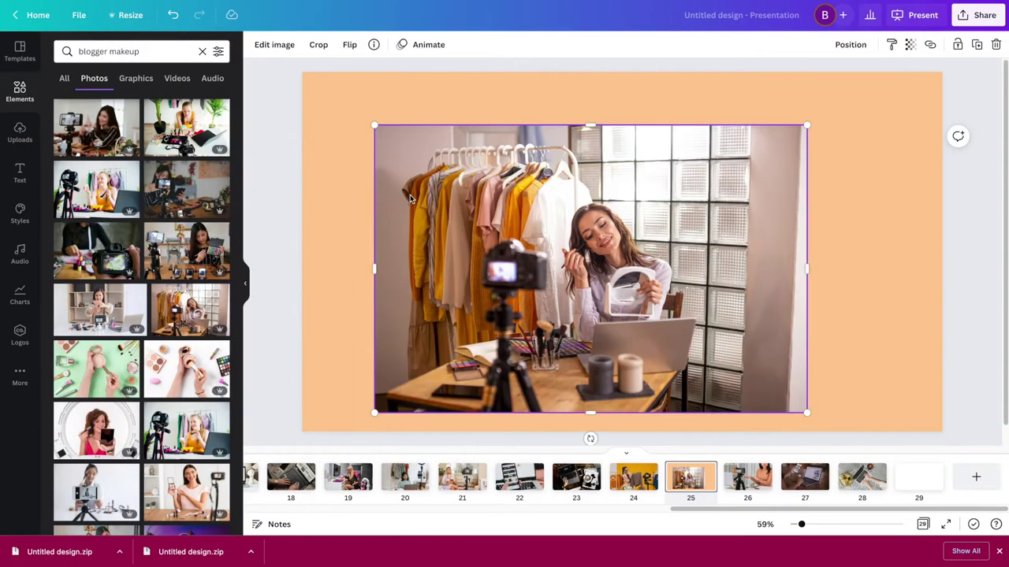
drag(773, 283, 908, 303)
drag(509, 145, 268, 8)
drag(440, 130, 442, 178)
Look through the blogger makeup photos for a picture suited to blank page 29.
click(918, 476)
scroll(199, 408, down, 4)
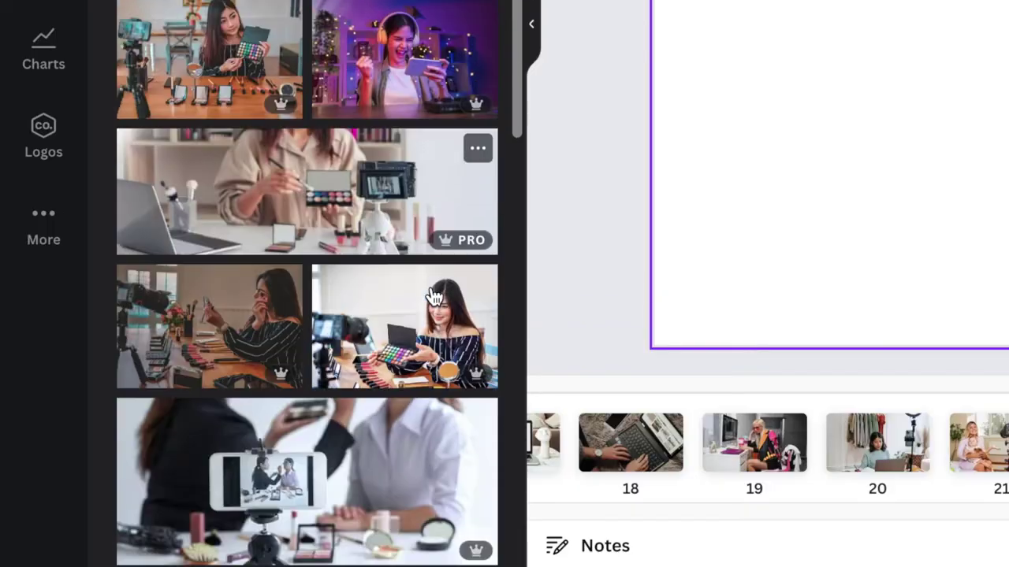
scroll(433, 297, down, 10)
scroll(433, 296, down, 10)
scroll(436, 310, down, 10)
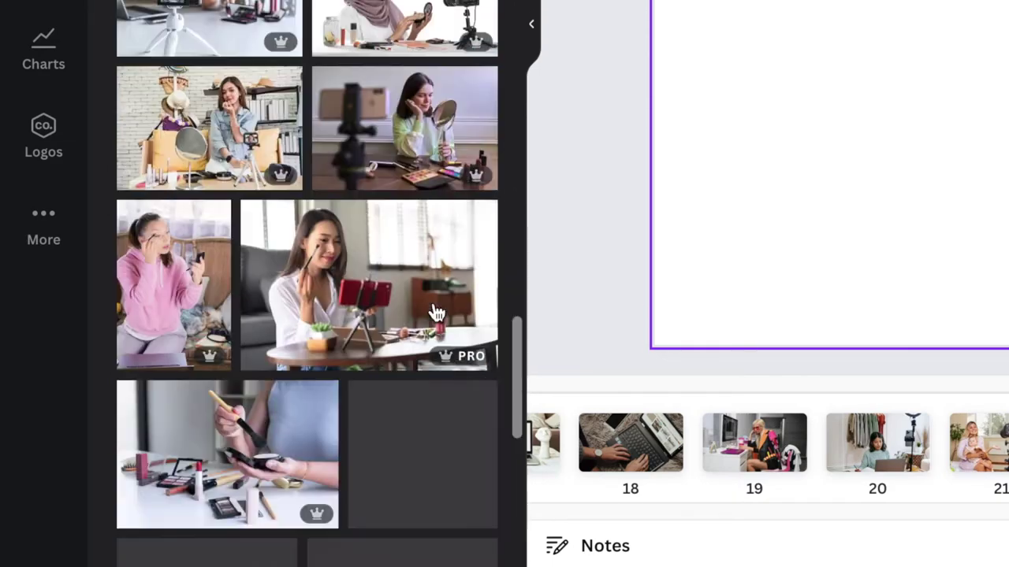
scroll(435, 313, down, 5)
scroll(434, 302, down, 3)
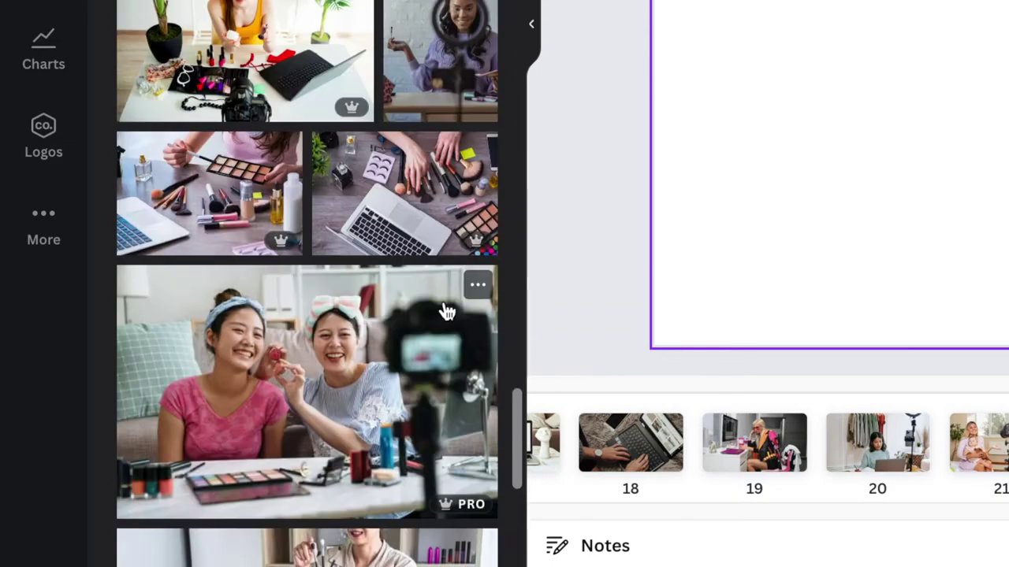
scroll(446, 313, down, 3)
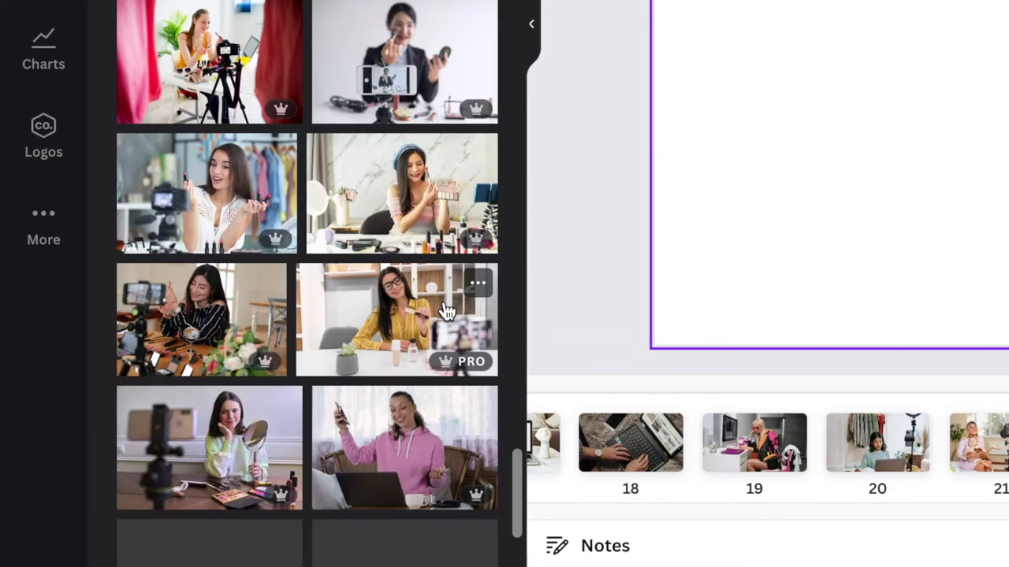
scroll(446, 311, down, 5)
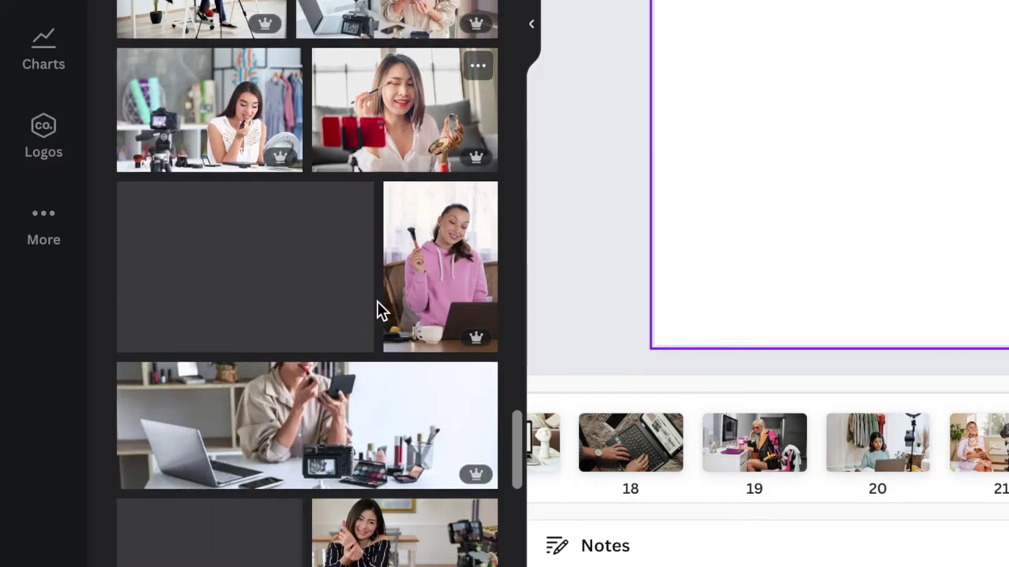
scroll(380, 313, down, 8)
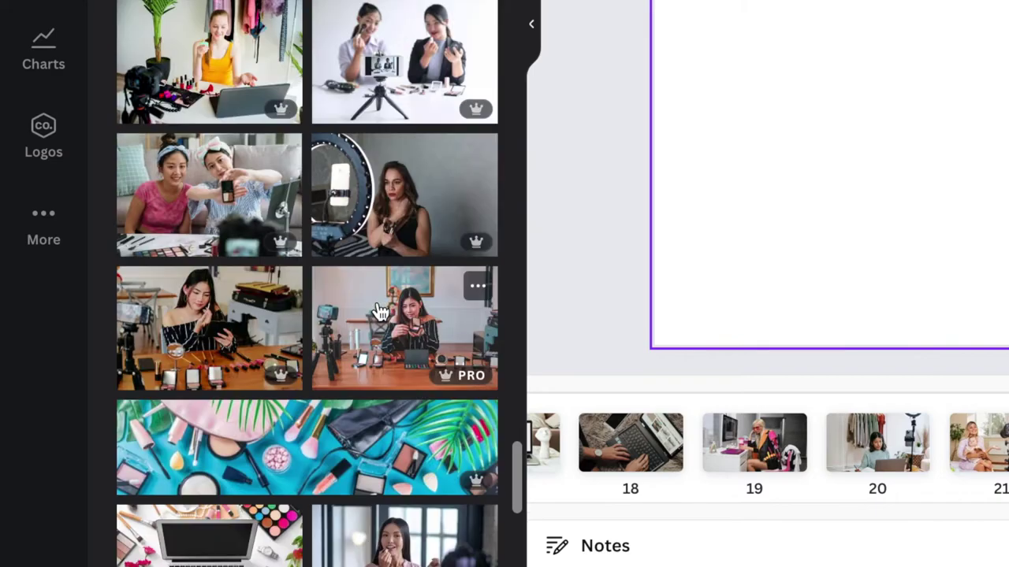
scroll(380, 313, down, 5)
scroll(380, 313, down, 10)
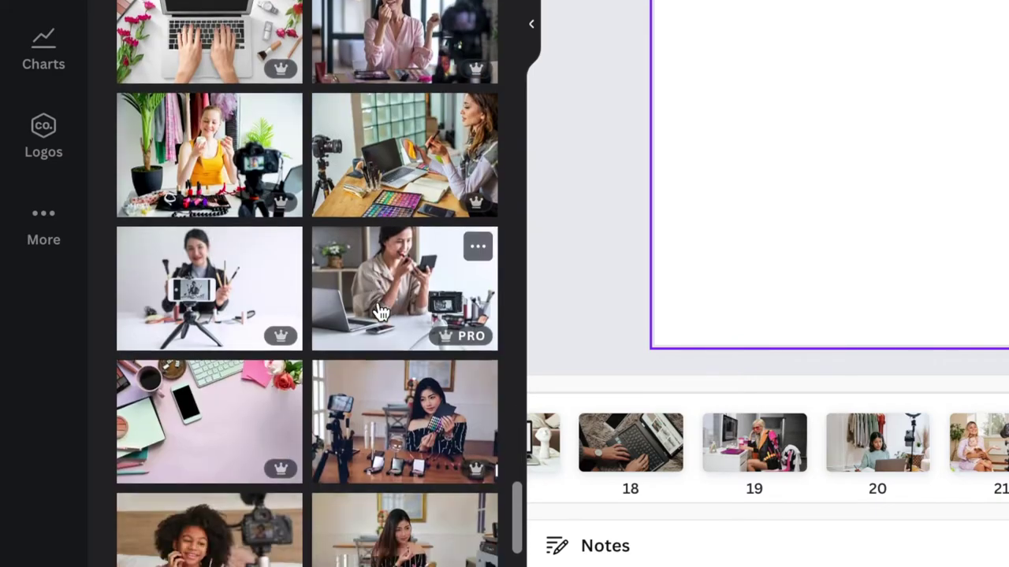
scroll(381, 313, down, 10)
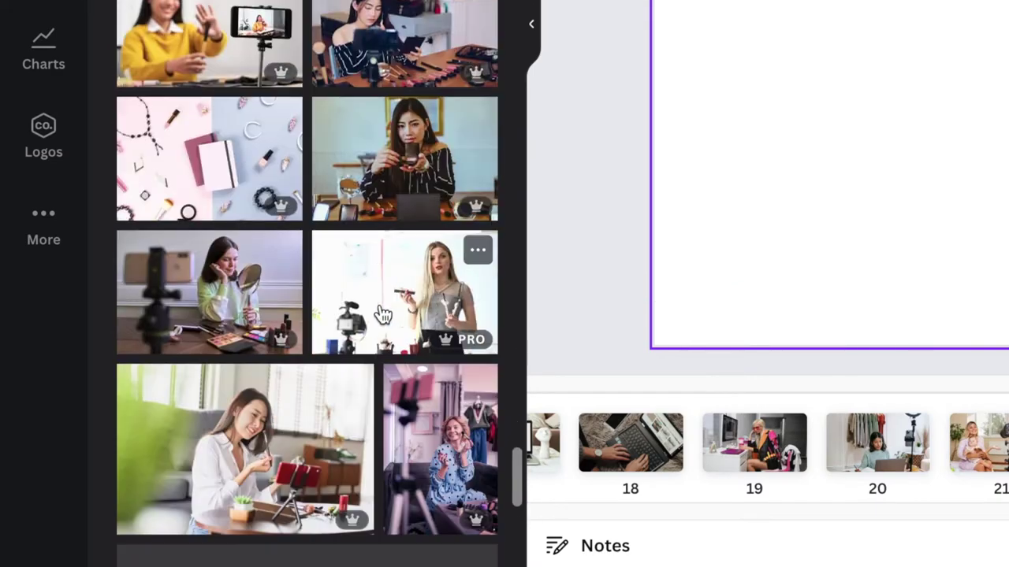
scroll(387, 303, down, 10)
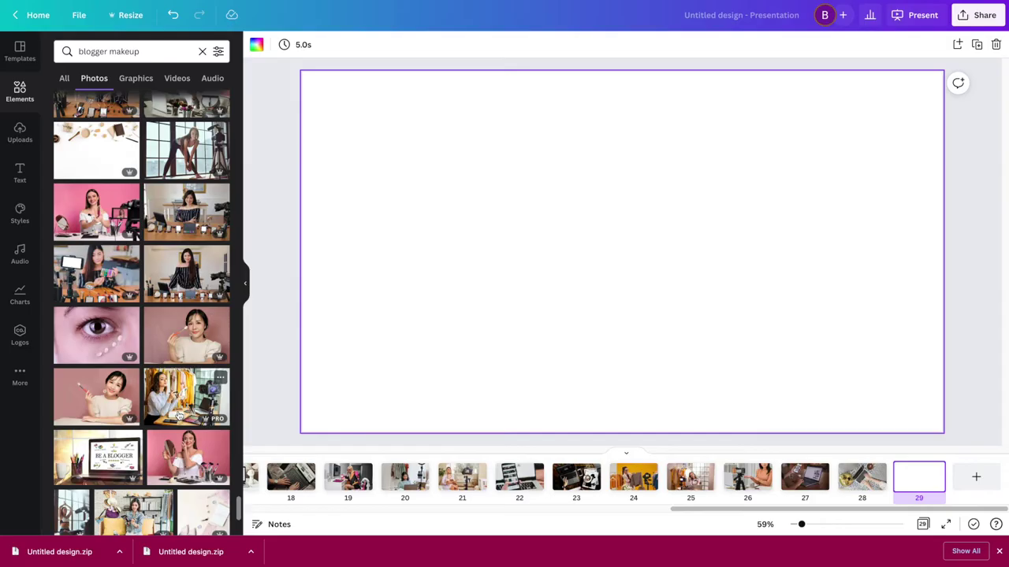
Fill page 29 with the photo of the woman holding a makeup brush and mirror beside yellow clothes and a camera.
click(394, 268)
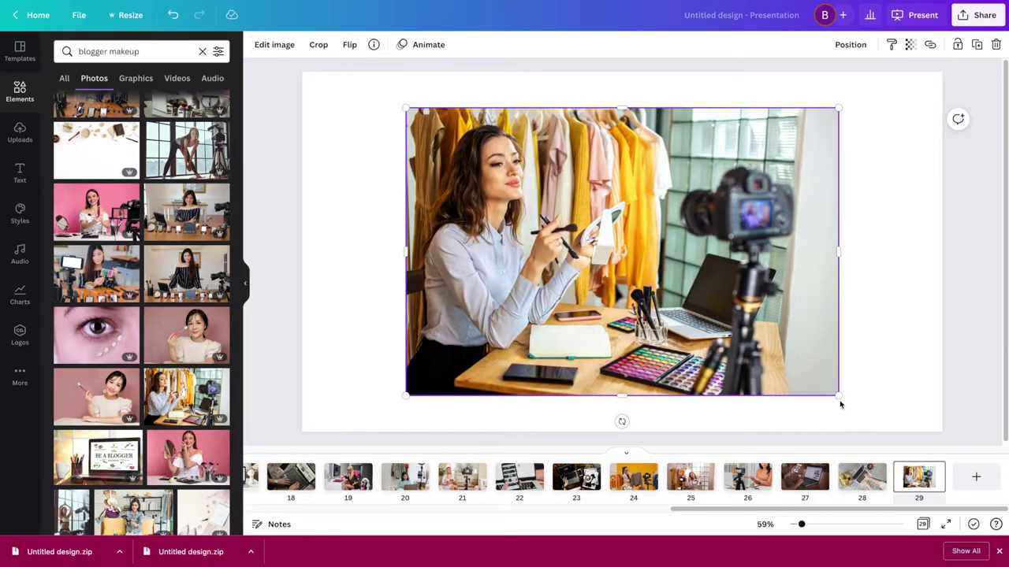
drag(839, 397, 913, 444)
drag(859, 415, 889, 402)
right_click(890, 403)
click(441, 99)
drag(432, 82, 268, 67)
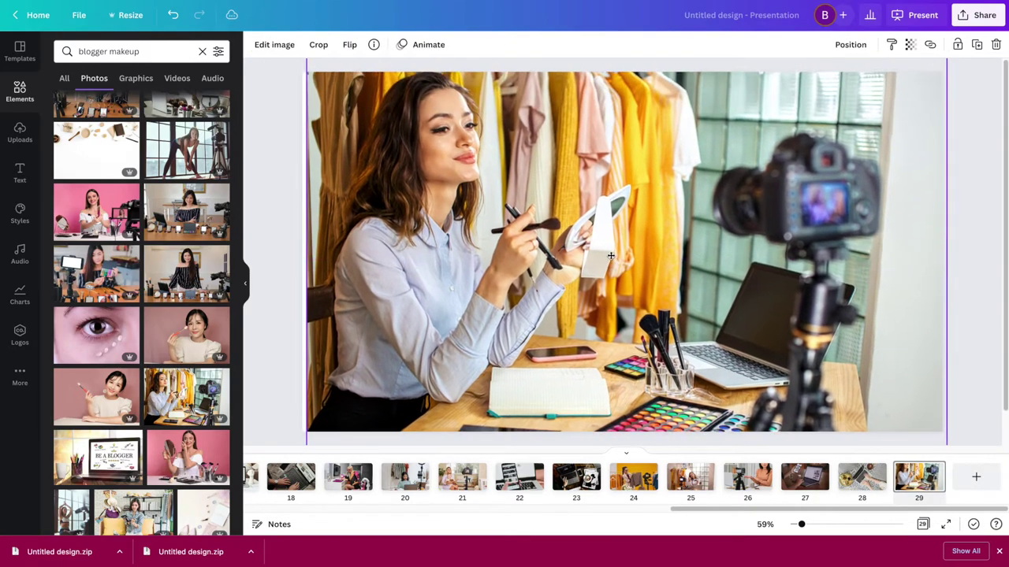
drag(611, 256, 603, 280)
Add page 30 and fill it with the photo of the woman in a lilac sweater beside a ring light.
click(976, 476)
scroll(211, 461, down, 10)
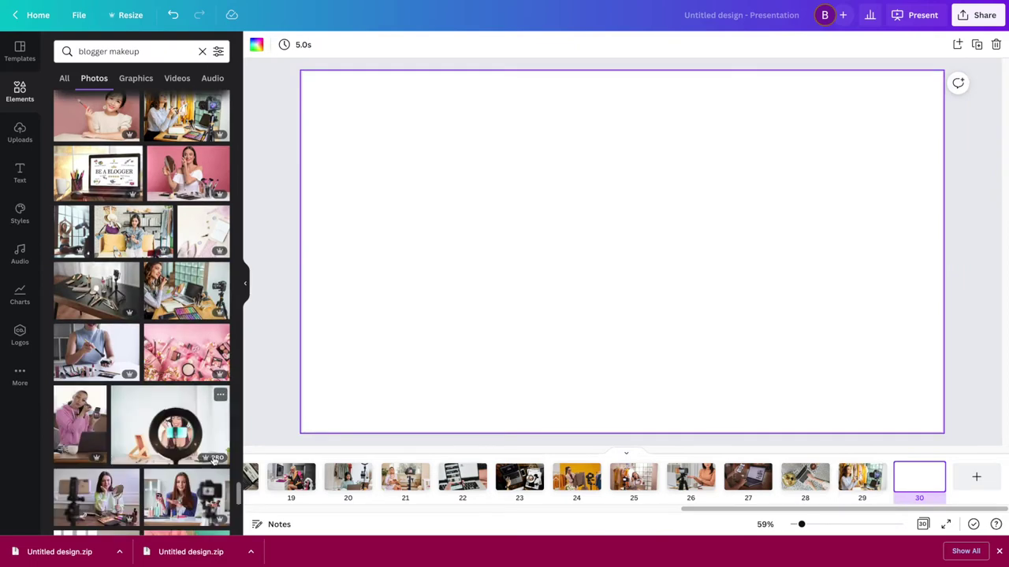
scroll(213, 463, down, 3)
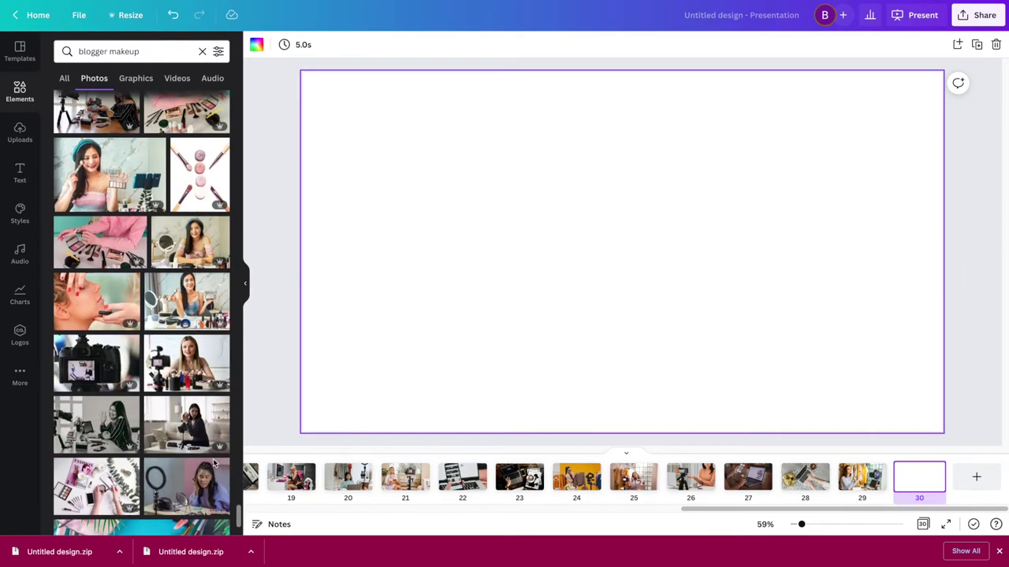
click(186, 481)
drag(767, 361, 871, 394)
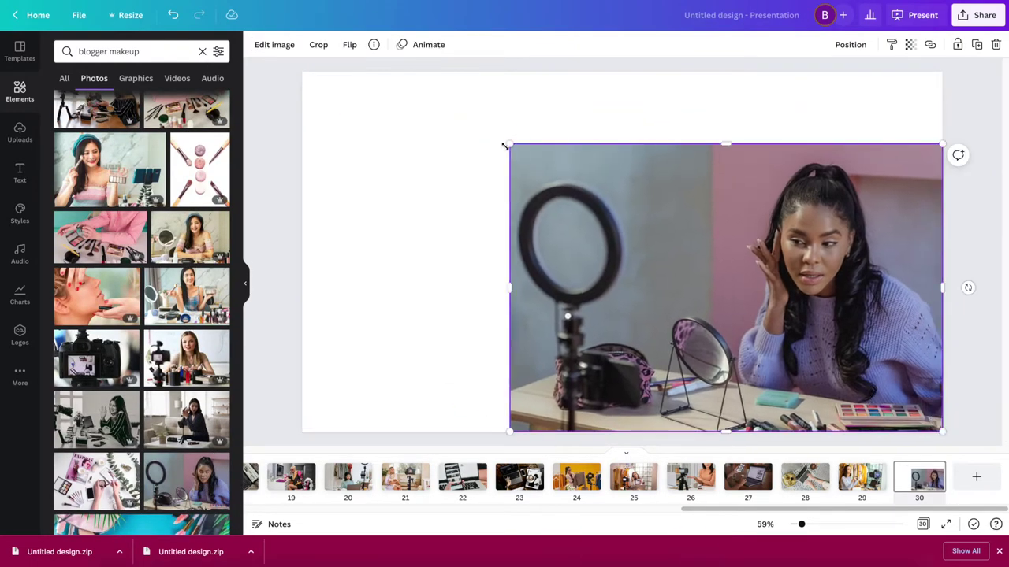
drag(509, 144, 261, 70)
drag(612, 225, 610, 283)
drag(887, 396, 889, 340)
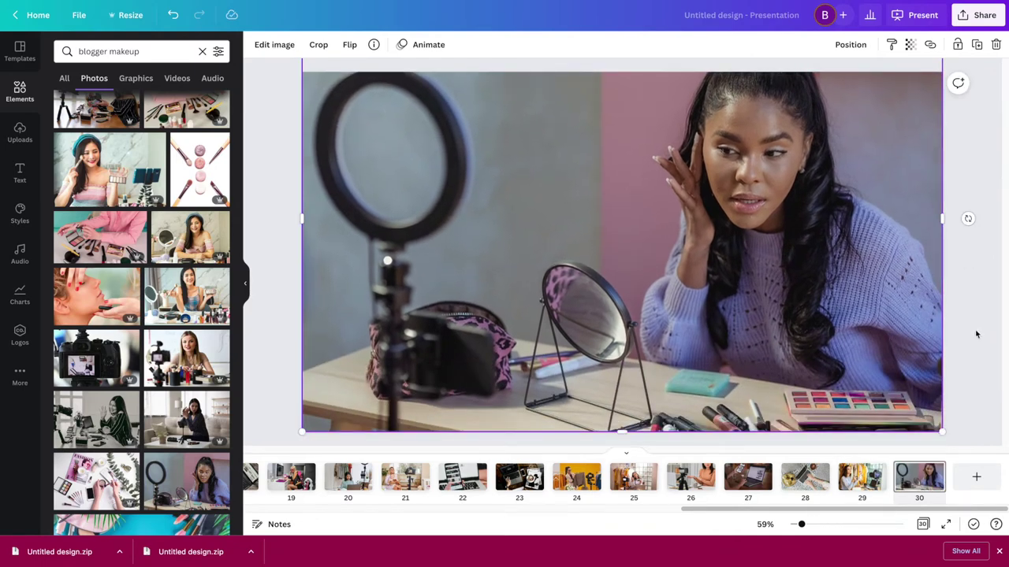
Add page 31 and search for "blogger", looking through the photos for a suitable picture.
click(975, 476)
scroll(207, 431, down, 6)
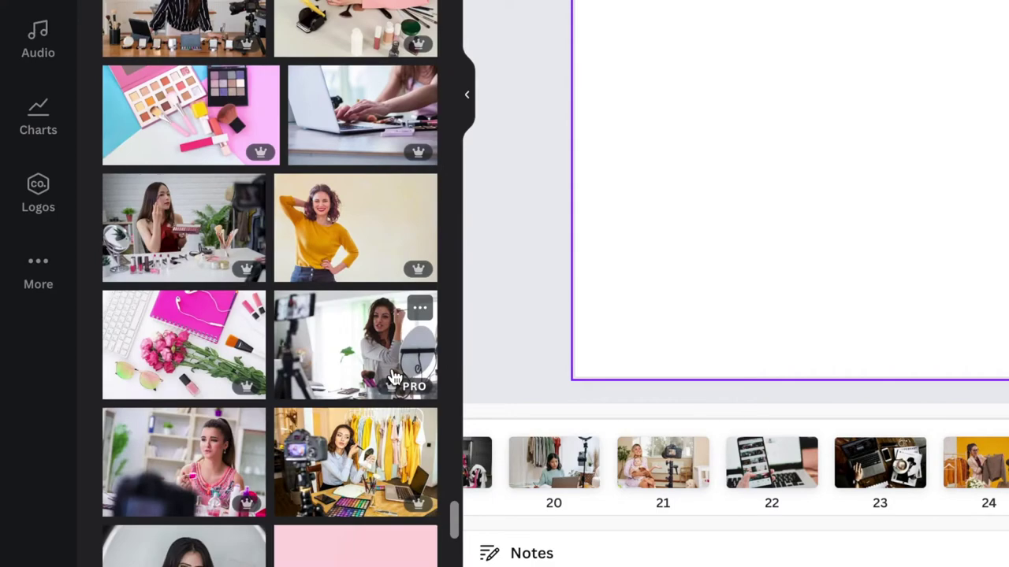
scroll(393, 376, down, 12)
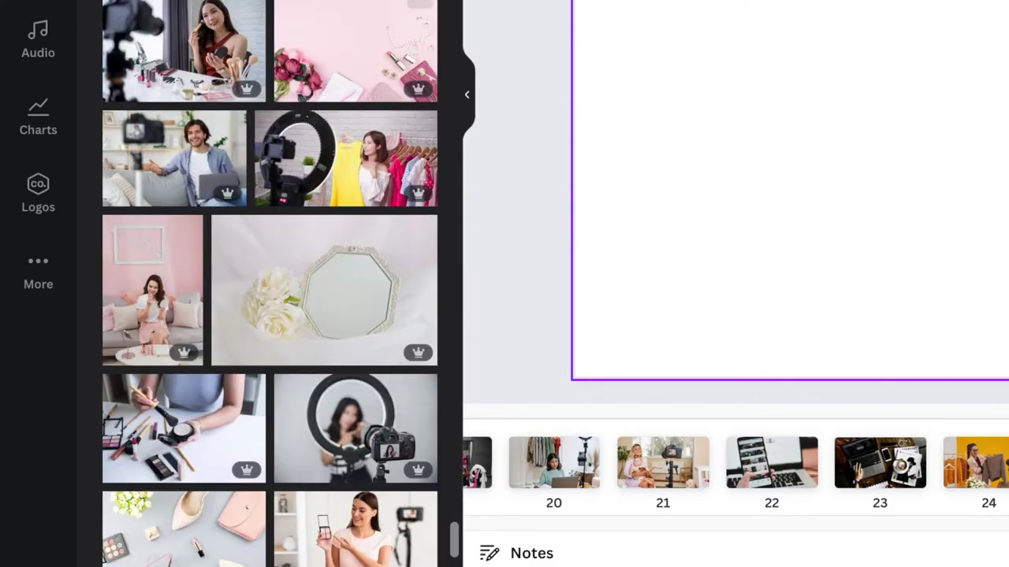
click(419, 2)
scroll(275, 224, down, 15)
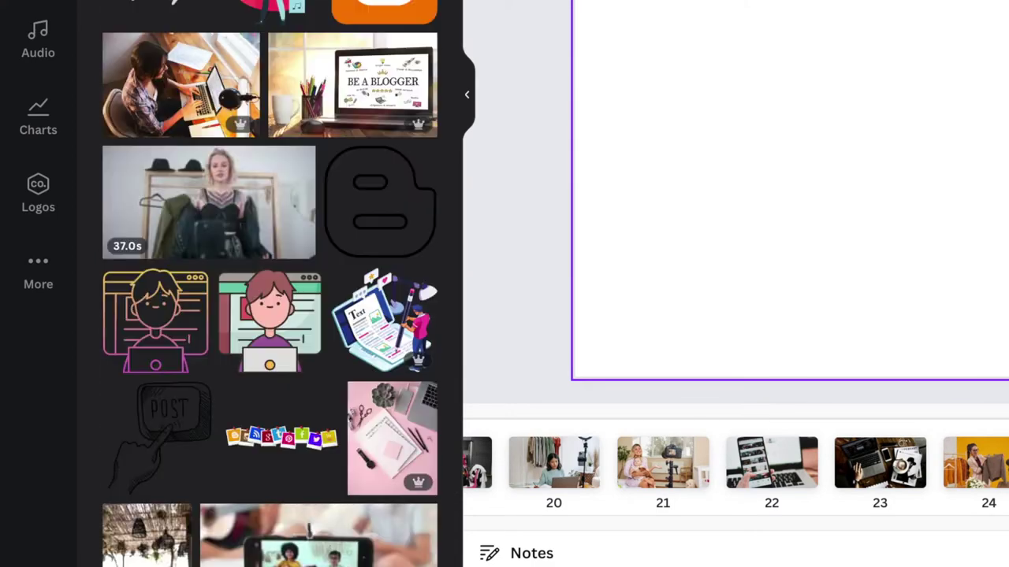
scroll(275, 224, down, 15)
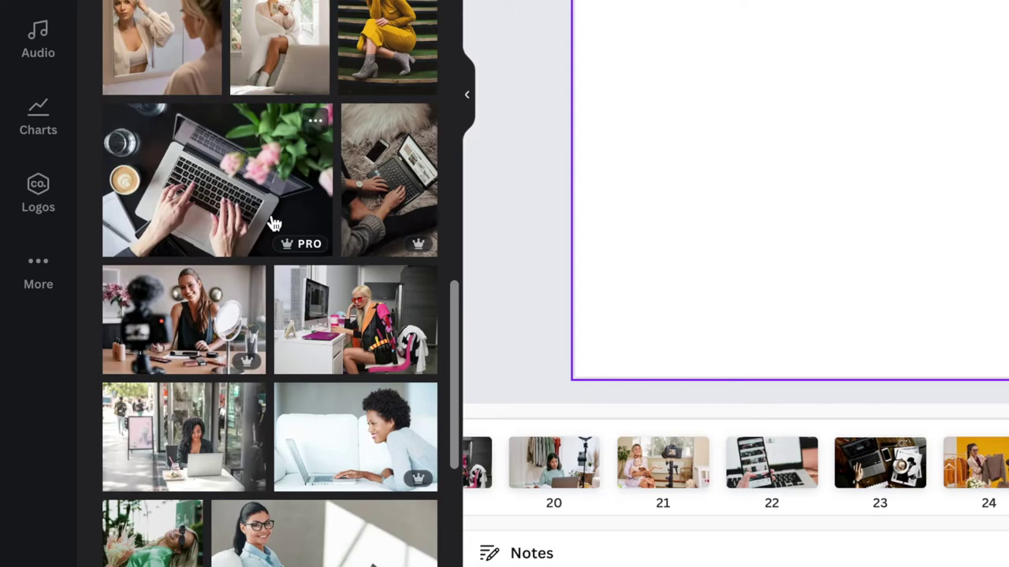
scroll(275, 221, down, 15)
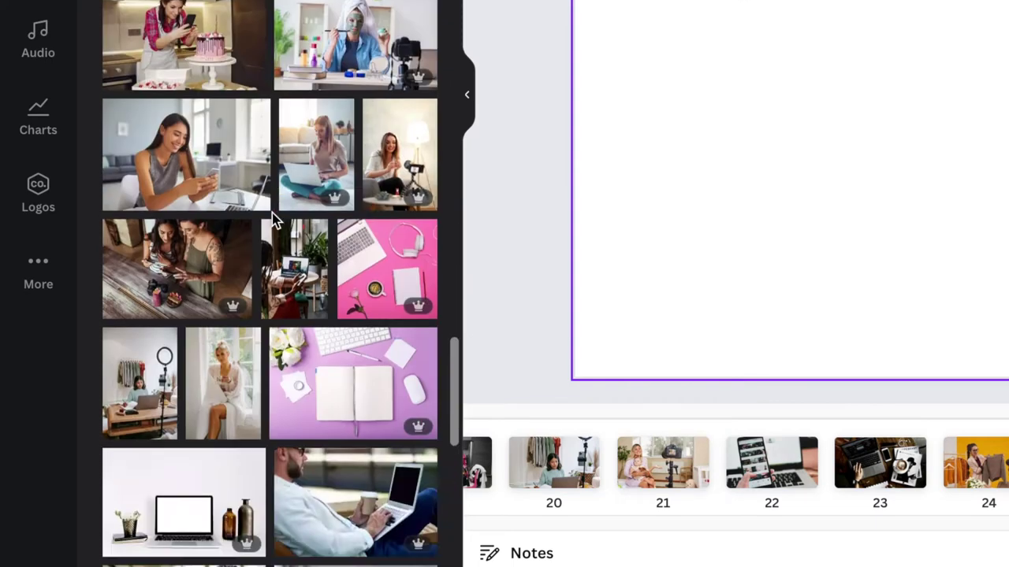
scroll(275, 221, down, 15)
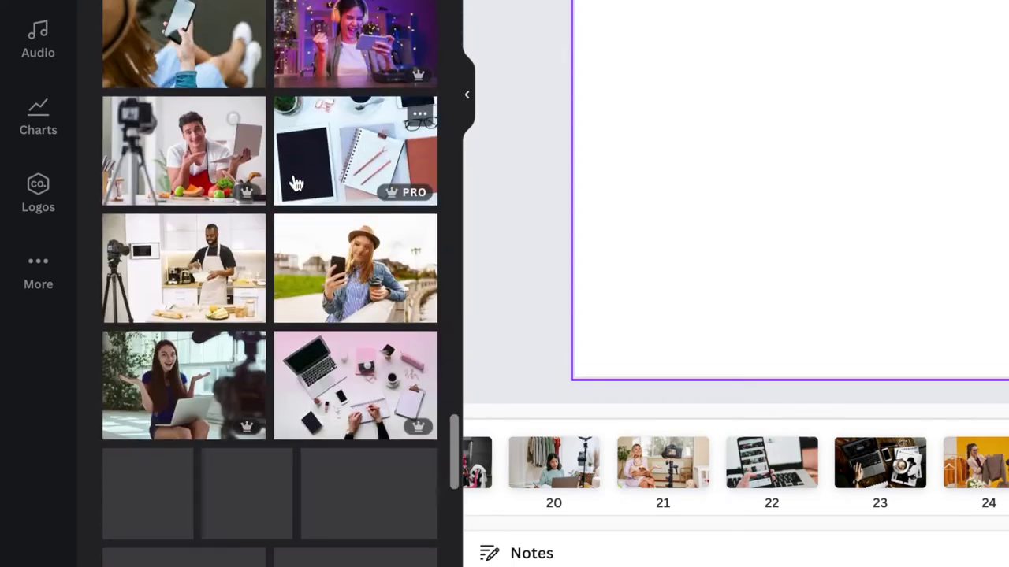
scroll(296, 183, down, 2)
click(353, 313)
drag(602, 290, 708, 326)
key(Delete)
Fill page 31 with the photo of a dark laptop on a desk.
scroll(111, 407, down, 8)
click(186, 152)
drag(757, 284, 861, 319)
drag(509, 143, 301, 39)
Add page 32, fill it with the overhead photo of a person in a straw hat using a laptop, and add another page.
key(ctrl+Return)
scroll(187, 394, down, 3)
scroll(129, 192, down, 10)
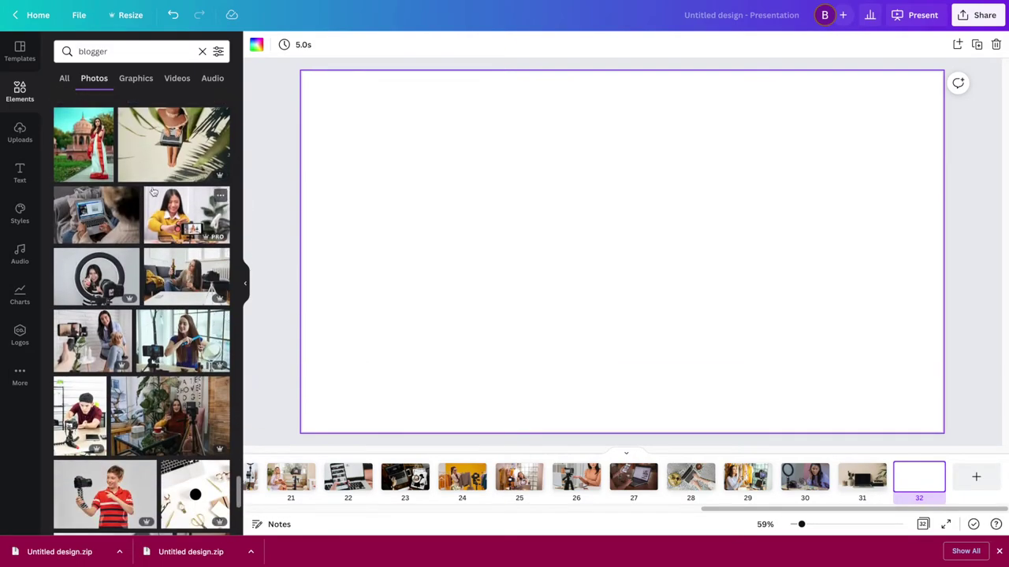
click(146, 157)
drag(701, 300, 801, 334)
drag(506, 142, 299, 40)
drag(619, 221, 624, 289)
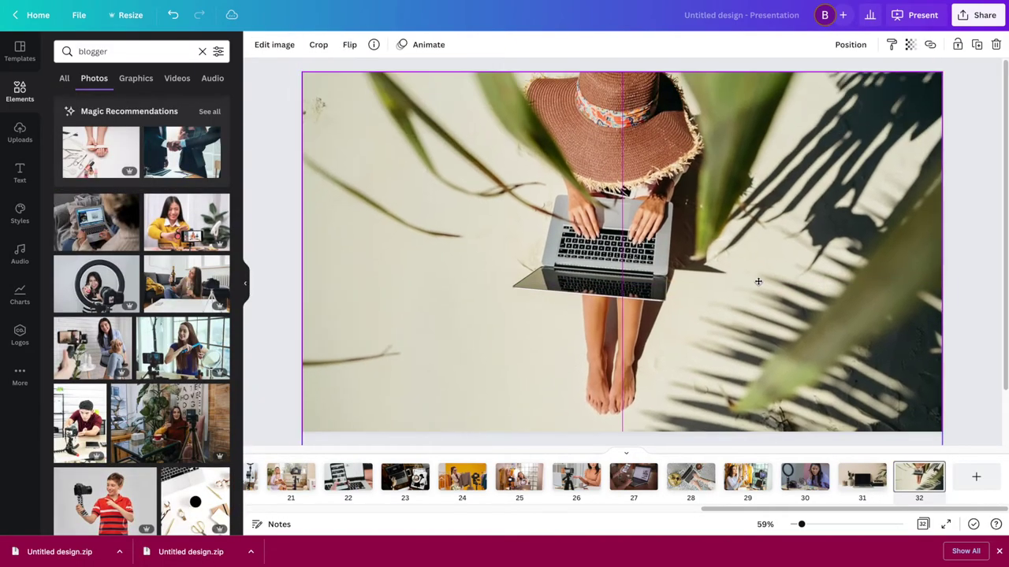
key(ctrl+Return)
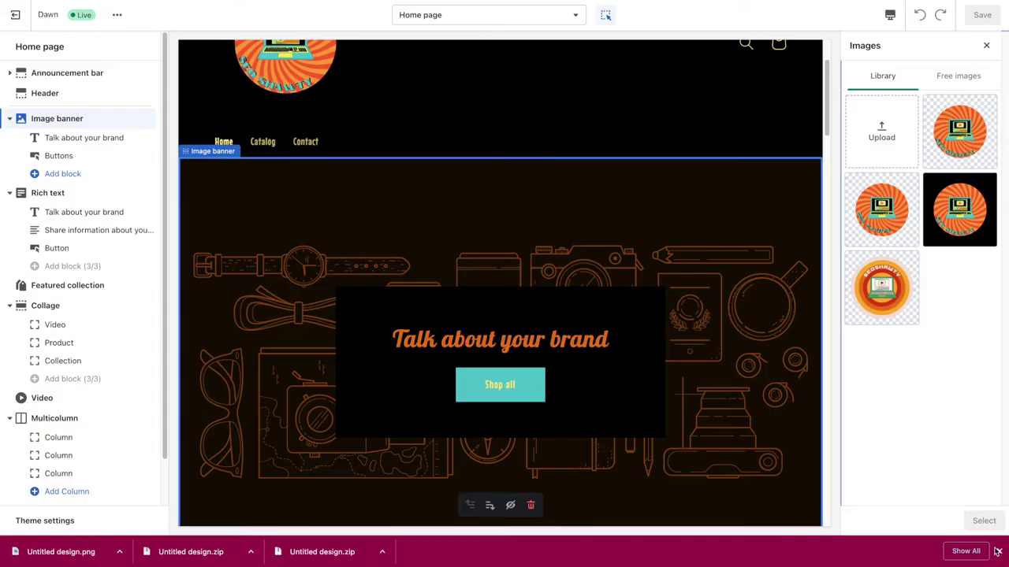
Switch to the Shopify theme editor and upload Untitled design.png from Downloads to the image library.
click(881, 130)
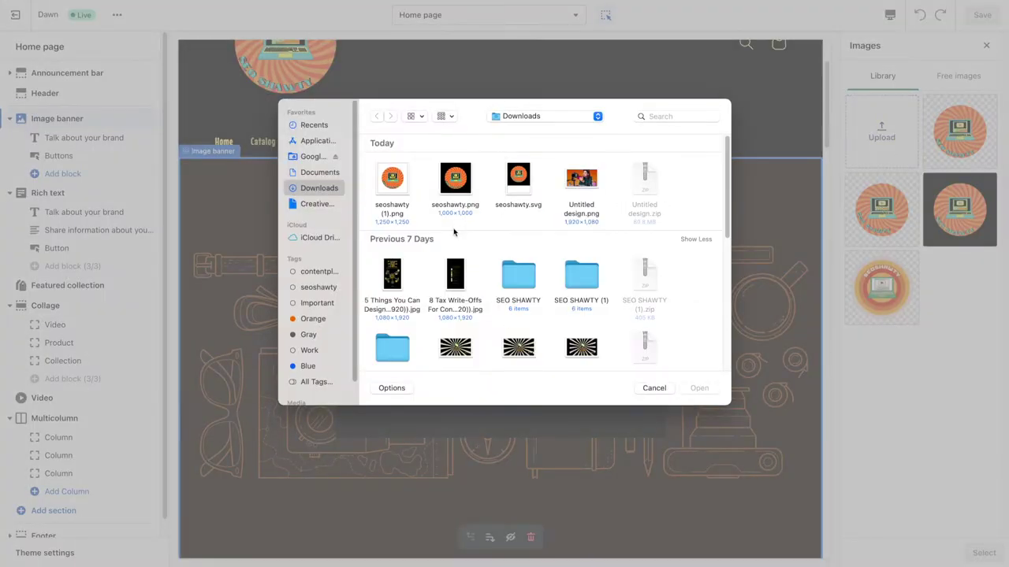
double_click(579, 177)
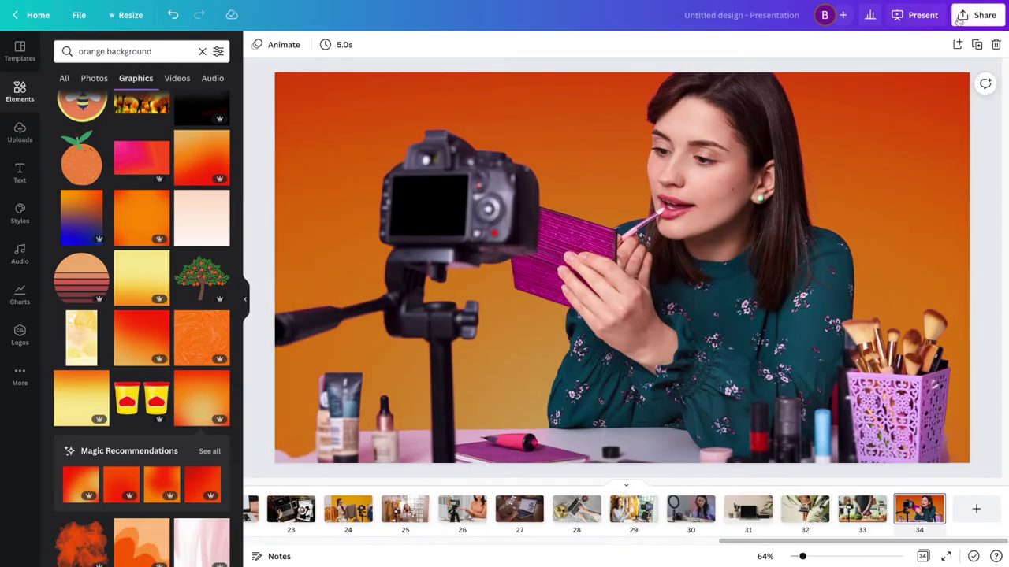
Switch to Canva and download all 34 pages of the presentation as PNG images.
click(977, 14)
click(937, 285)
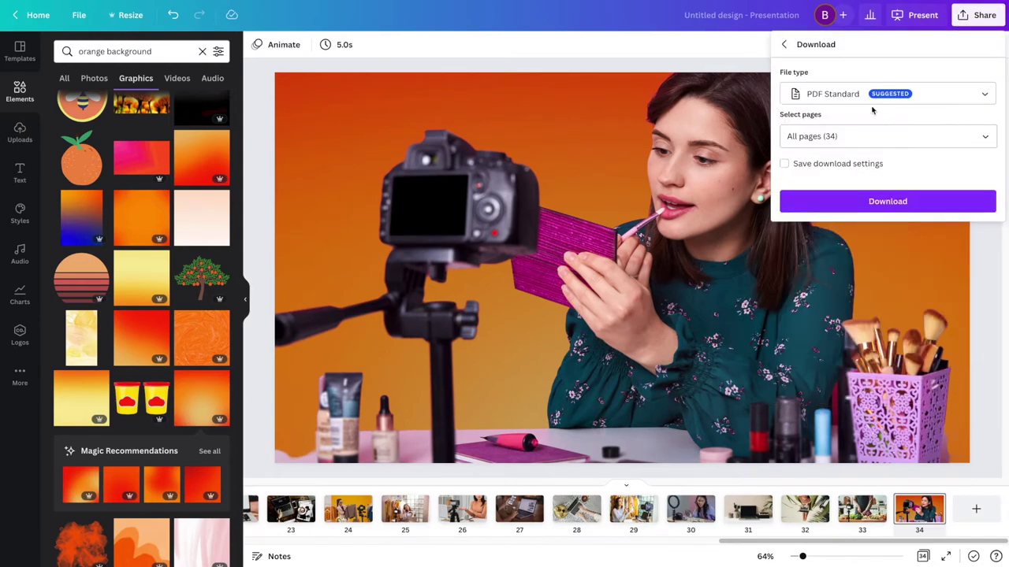
click(918, 293)
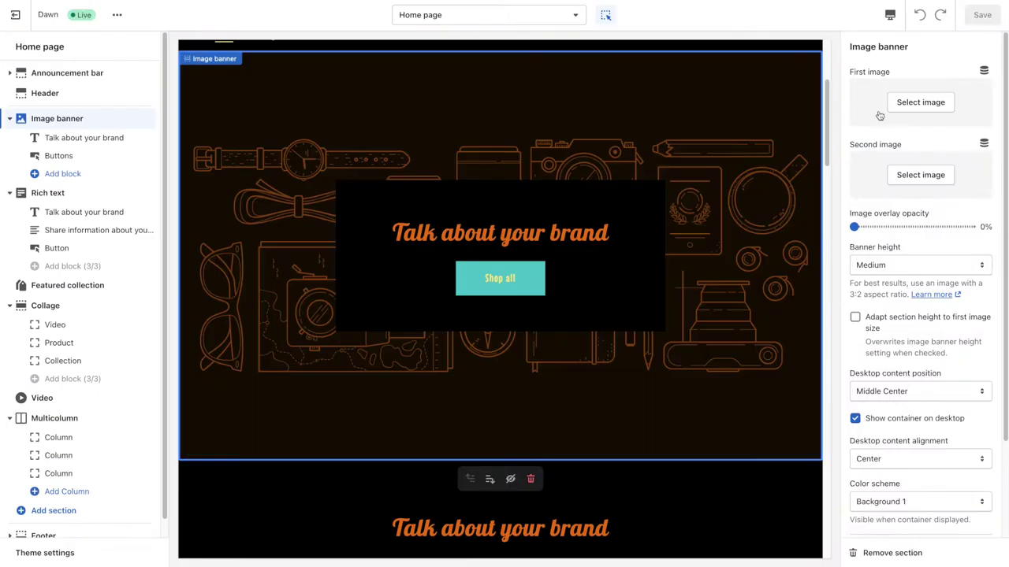
In the Shopify theme editor, set the orange makeup-blogger photo as the image banner's first image.
click(914, 104)
click(948, 117)
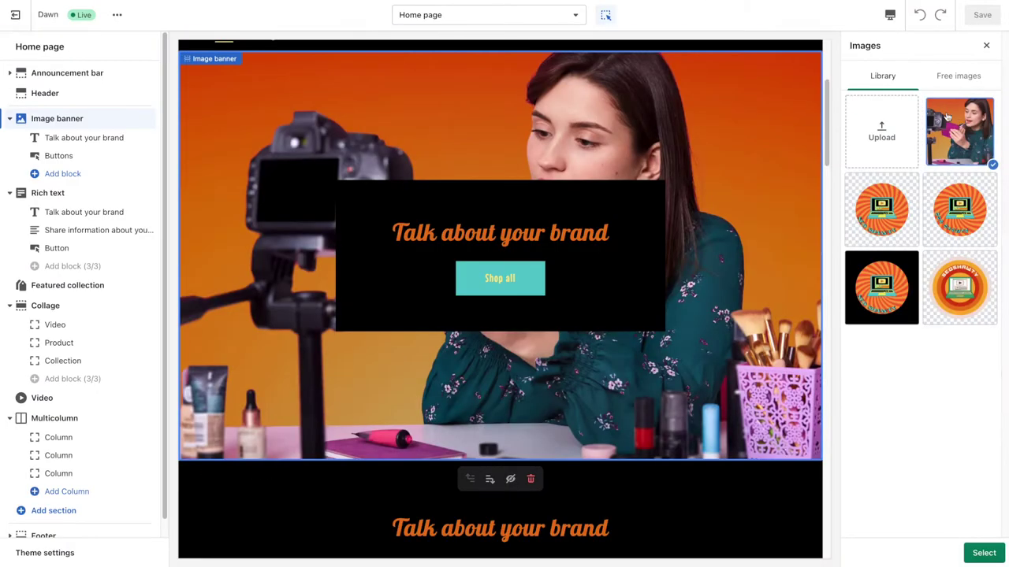
click(983, 552)
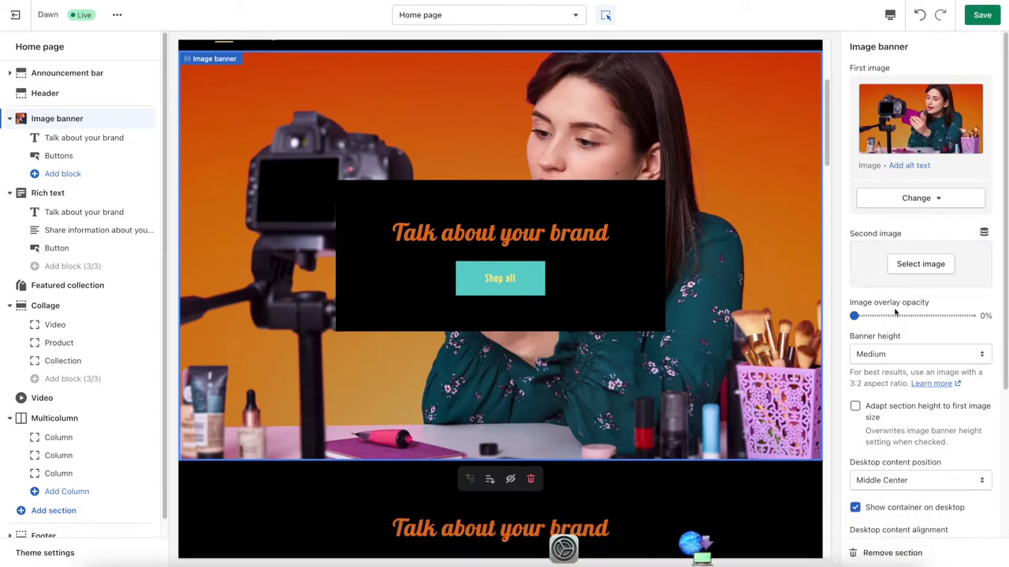
Set the banner's image overlay opacity to 50% and its desktop content position to Bottom Right, and save the theme.
mouse_move(908, 305)
mouse_down()
mouse_move(919, 306)
mouse_move(912, 320)
mouse_up()
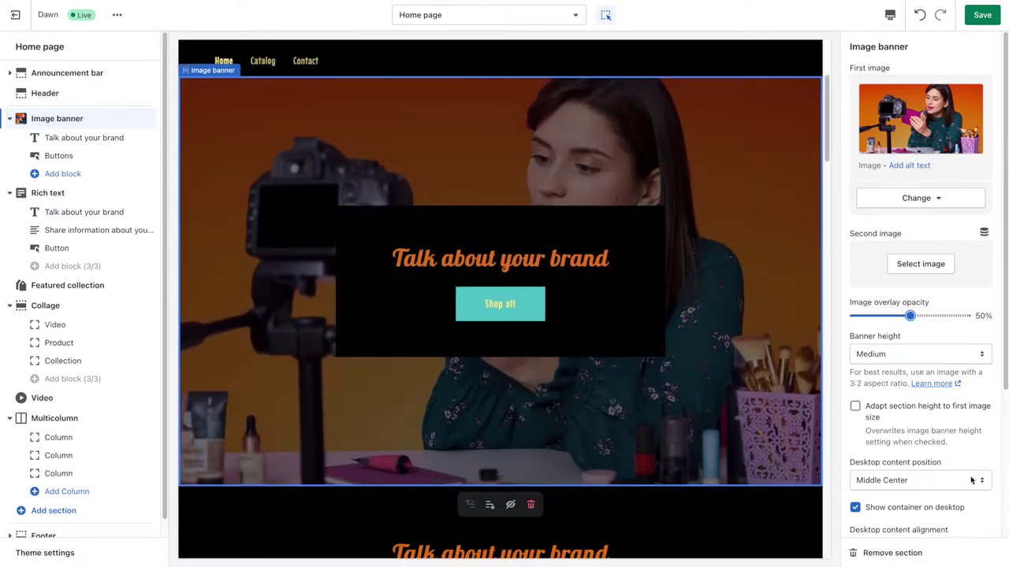
click(971, 479)
click(970, 531)
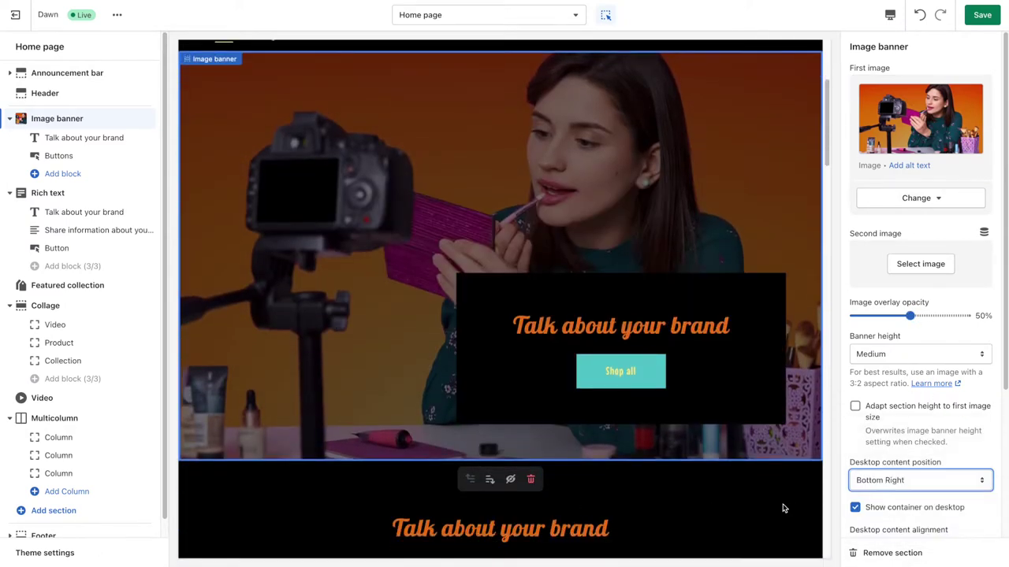
click(985, 17)
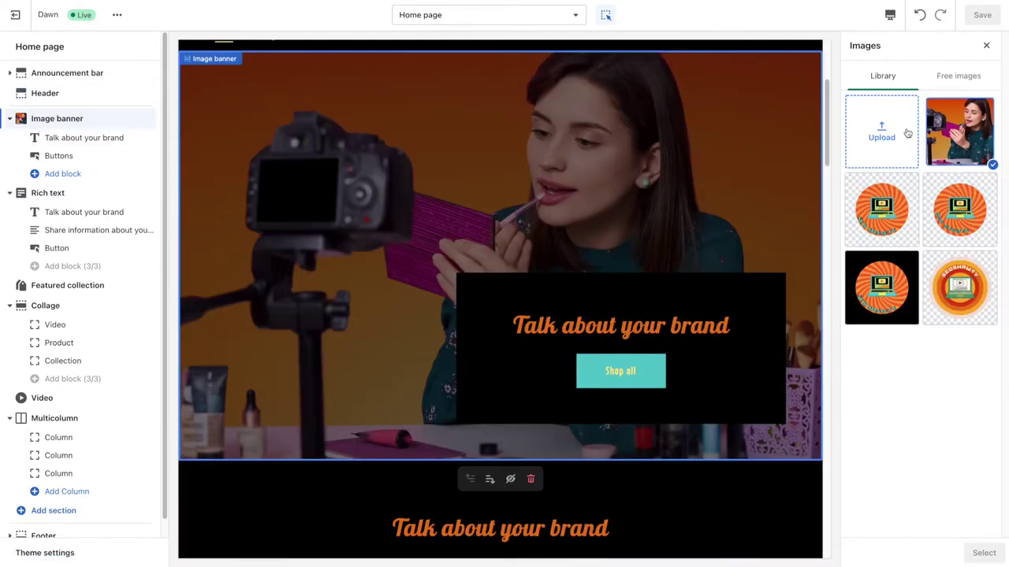
Upload the photo of the blonde woman at a desk from the Untitled design (1) folder and use it as the banner's first image.
click(881, 134)
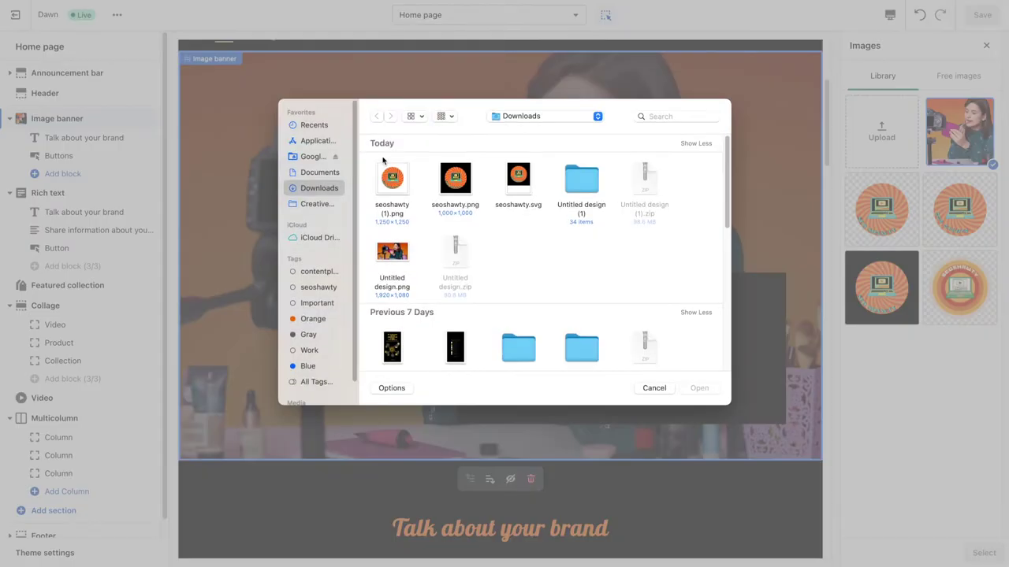
double_click(582, 179)
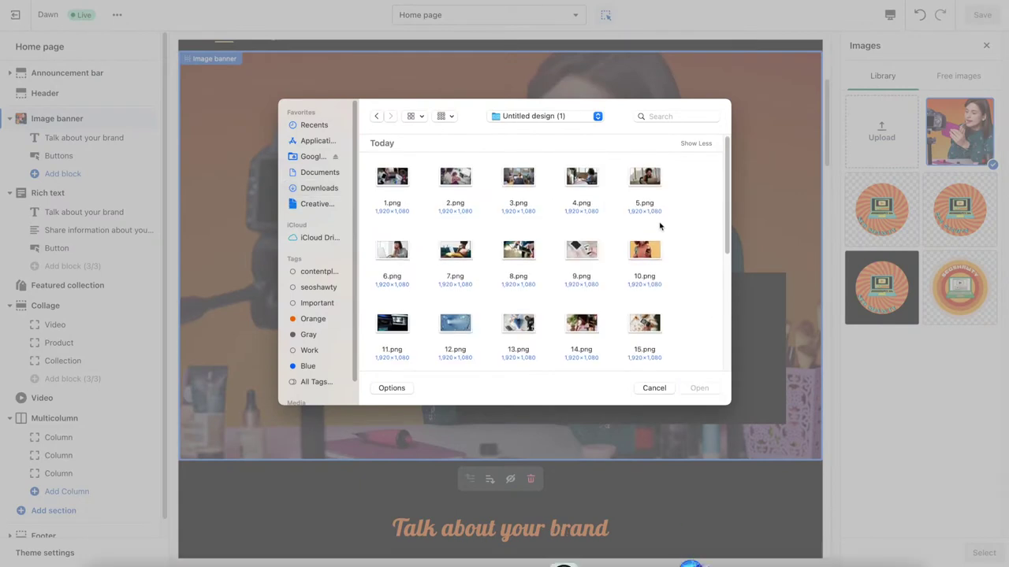
scroll(662, 227, down, 5)
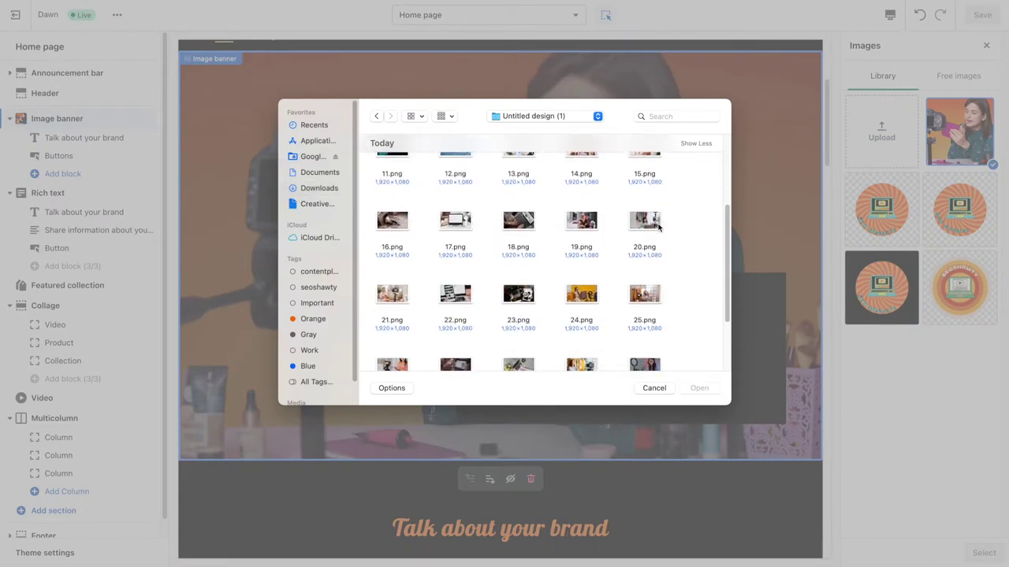
scroll(658, 226, down, 2)
scroll(656, 228, up, 5)
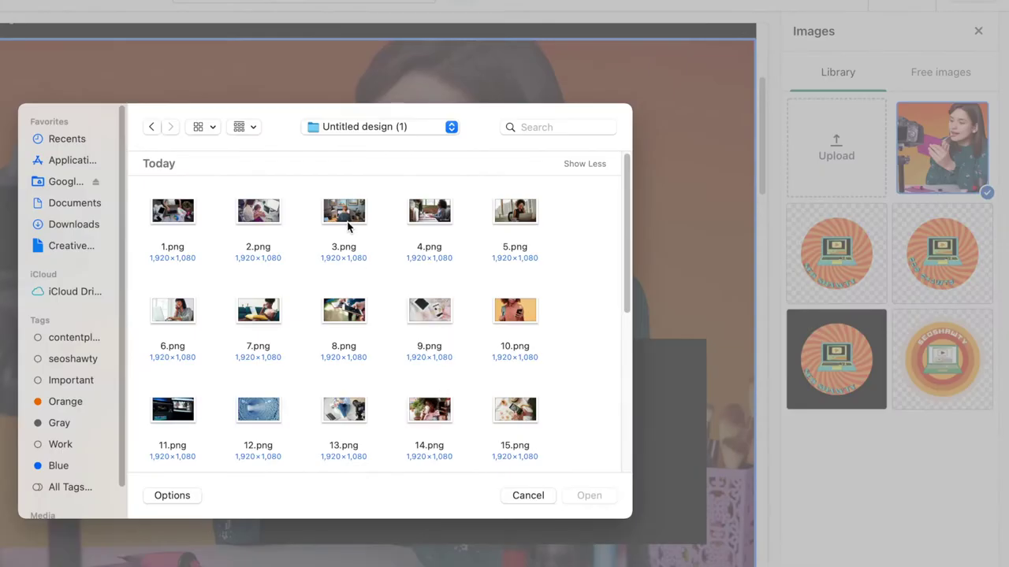
scroll(228, 381, down, 3)
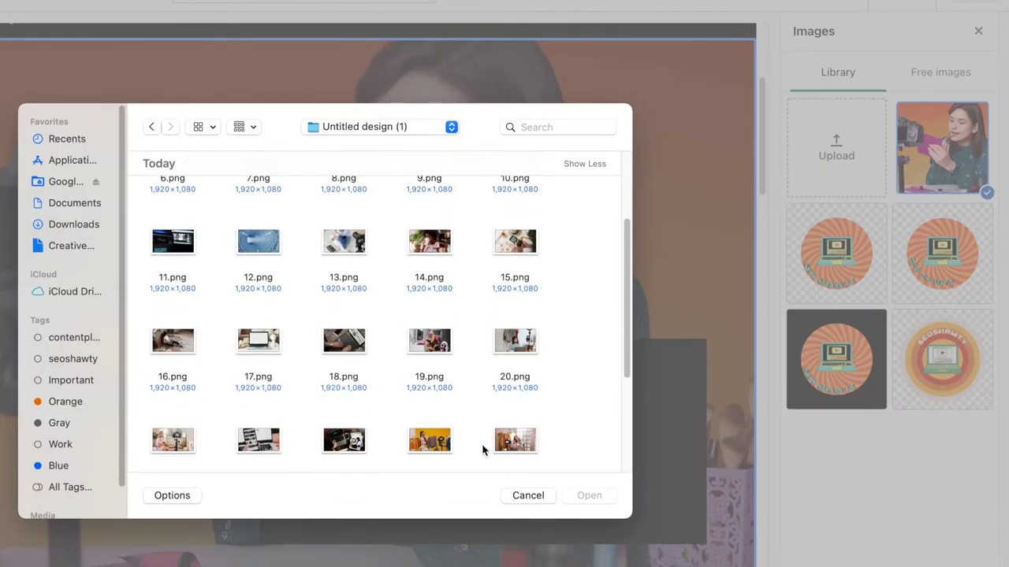
scroll(469, 443, down, 1)
double_click(435, 339)
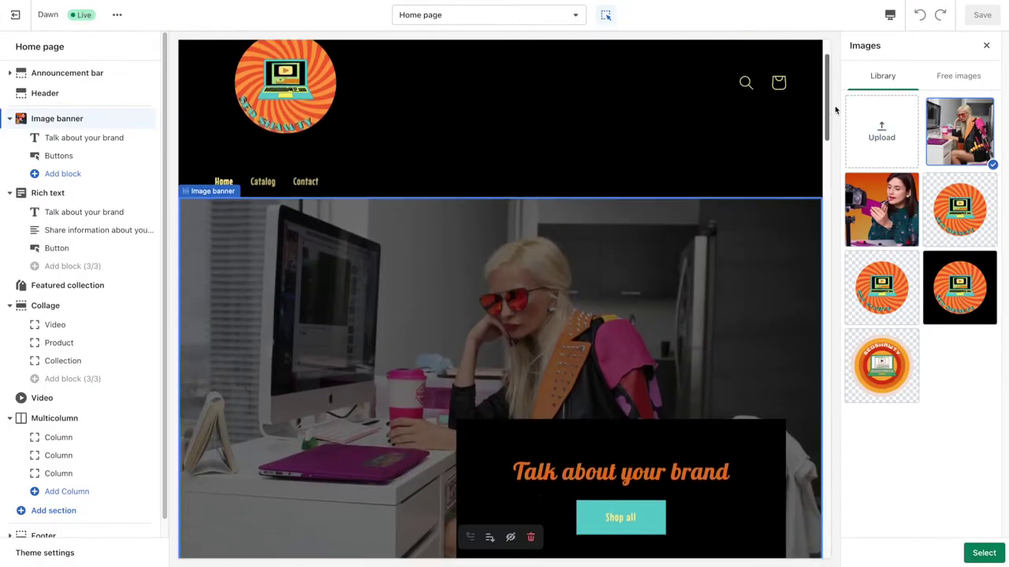
click(982, 553)
Set the banner's image overlay opacity to 10% and preview the page in fullscreen before returning to desktop view.
drag(907, 315, 864, 316)
scroll(820, 122, down, 2)
scroll(819, 131, up, 3)
click(790, 135)
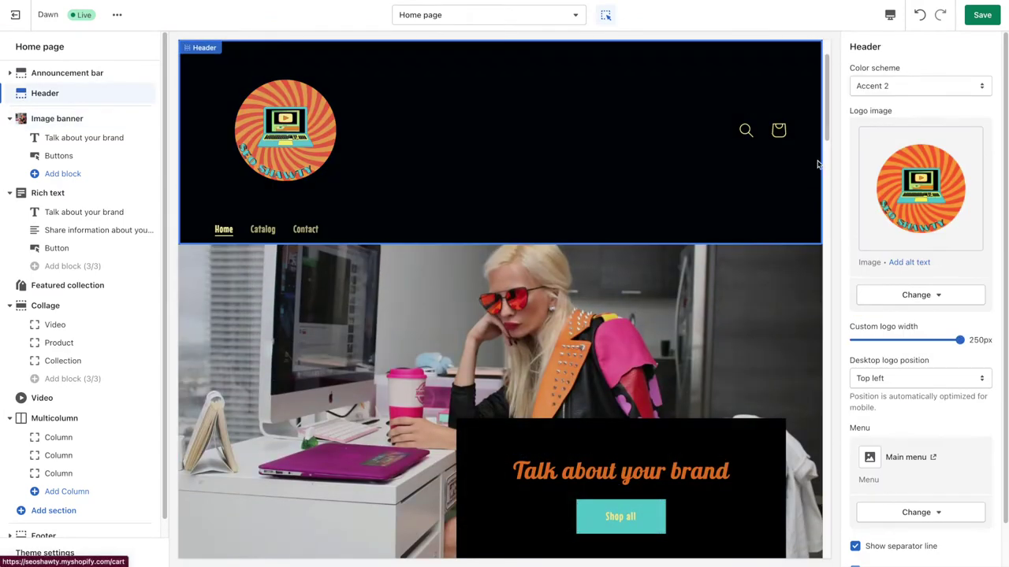
click(890, 15)
click(915, 90)
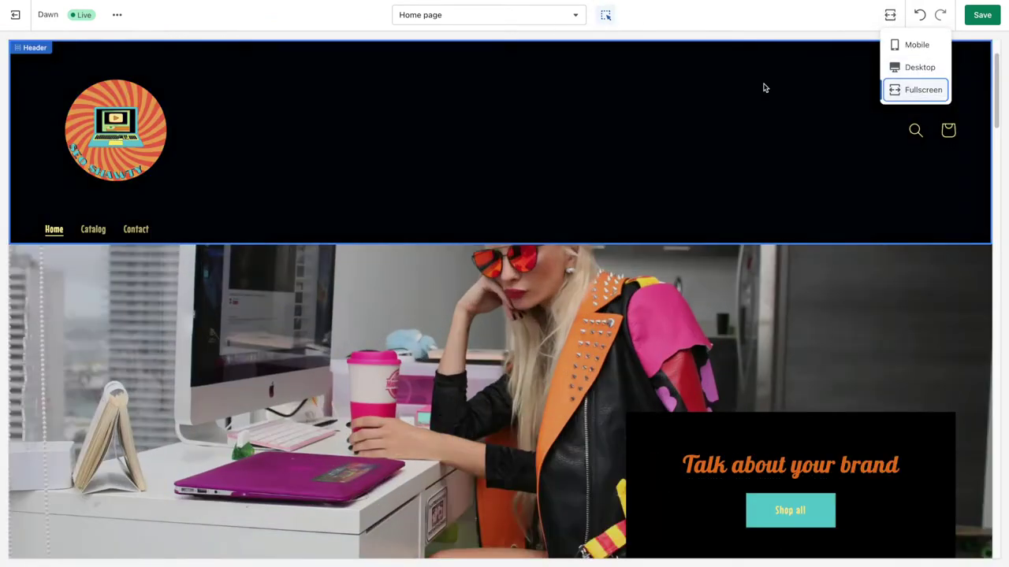
click(117, 15)
click(889, 15)
click(914, 67)
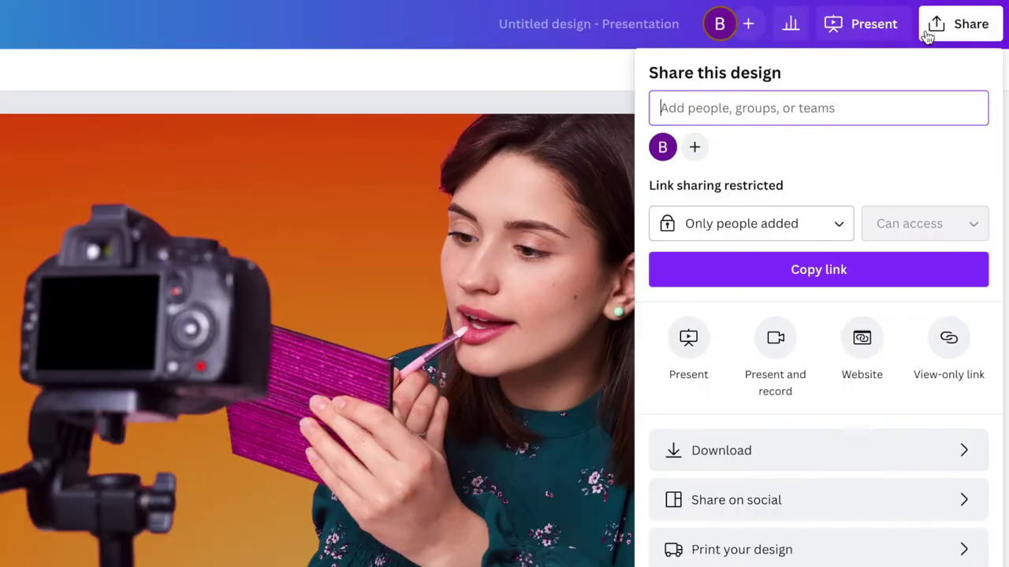
Switch to Canva and download all 34 pages of the presentation as JPG images at size 1.5 and quality 80.
click(811, 450)
click(756, 147)
click(718, 85)
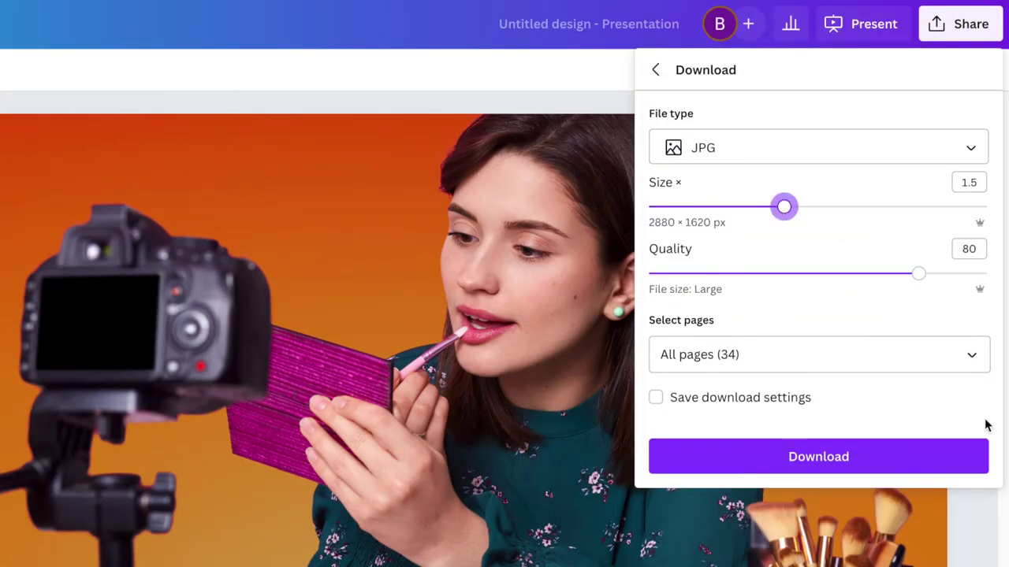
click(846, 472)
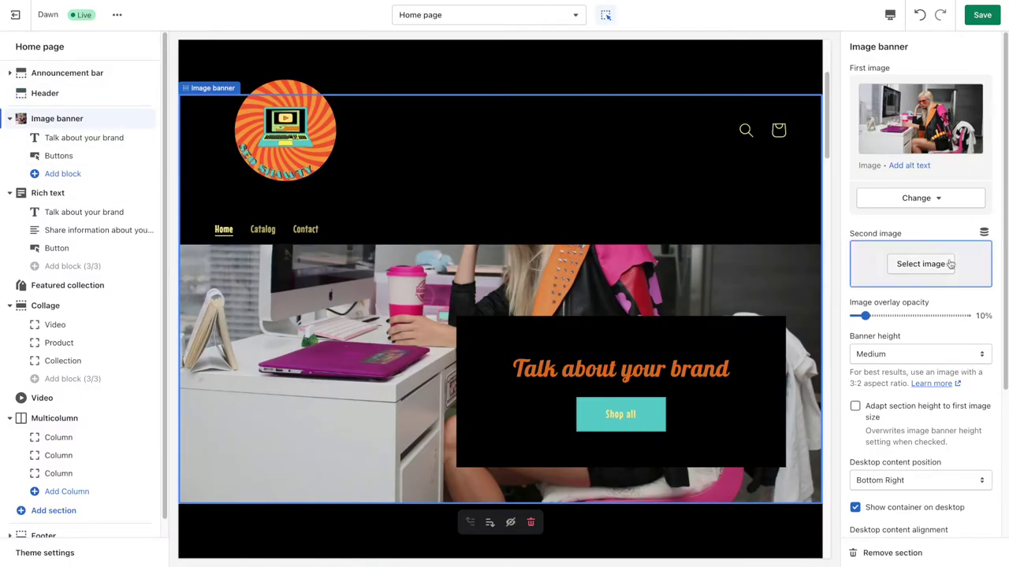
In the Shopify theme editor, set the makeup-blogger photo as the banner's second image and its color scheme to Accent 1.
click(814, 409)
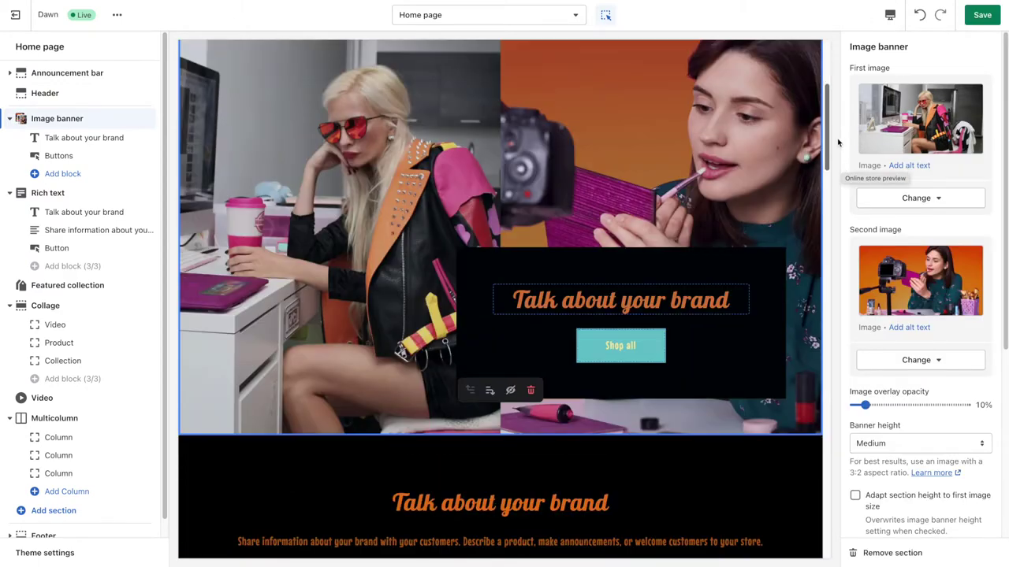
scroll(914, 276, down, 5)
click(895, 409)
click(895, 424)
click(894, 418)
click(887, 423)
click(885, 414)
click(882, 374)
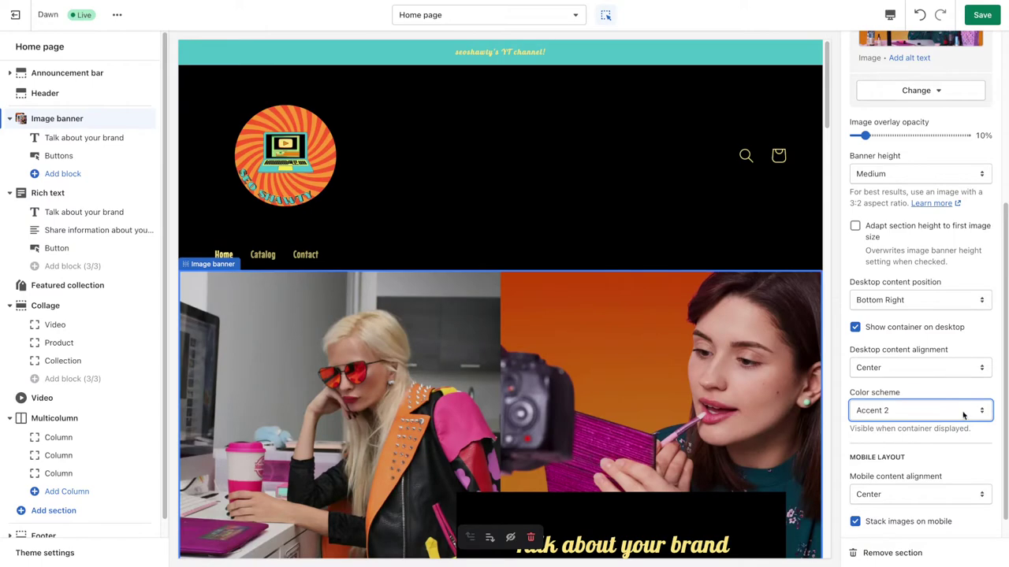
click(974, 417)
click(932, 398)
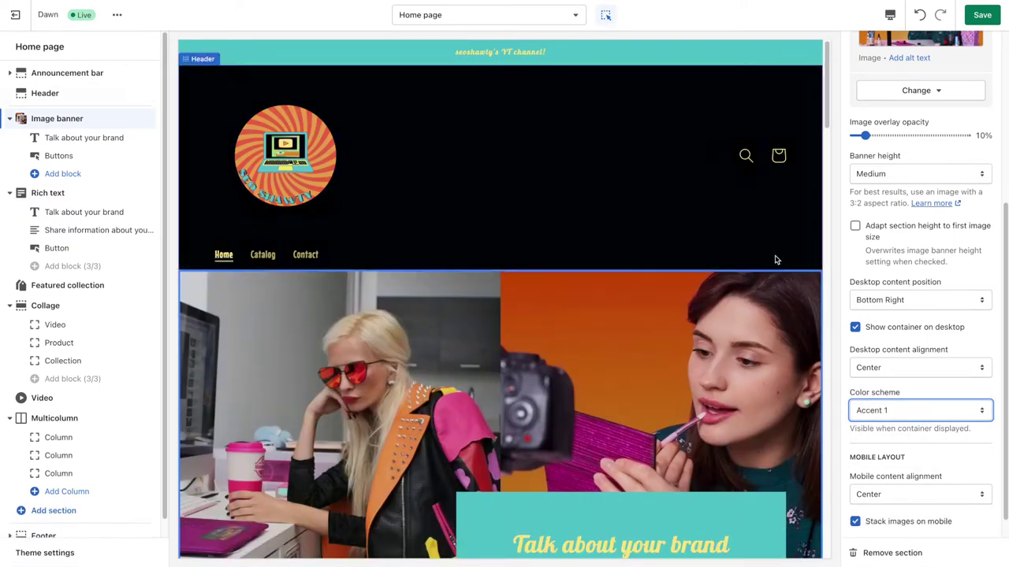
Try another color scheme on the image banner and compare the results in the fullscreen preview.
click(908, 94)
drag(999, 70, 999, 99)
click(914, 67)
click(937, 418)
click(932, 428)
click(891, 15)
click(914, 89)
scroll(974, 164, down, 1)
click(914, 66)
Compare the black color scheme with orange heading in fullscreen, return to desktop view, and set the banner's color scheme to Accent 1.
click(921, 413)
click(882, 455)
click(881, 417)
click(880, 368)
click(899, 412)
click(903, 426)
click(890, 15)
click(918, 89)
scroll(970, 142, down, 4)
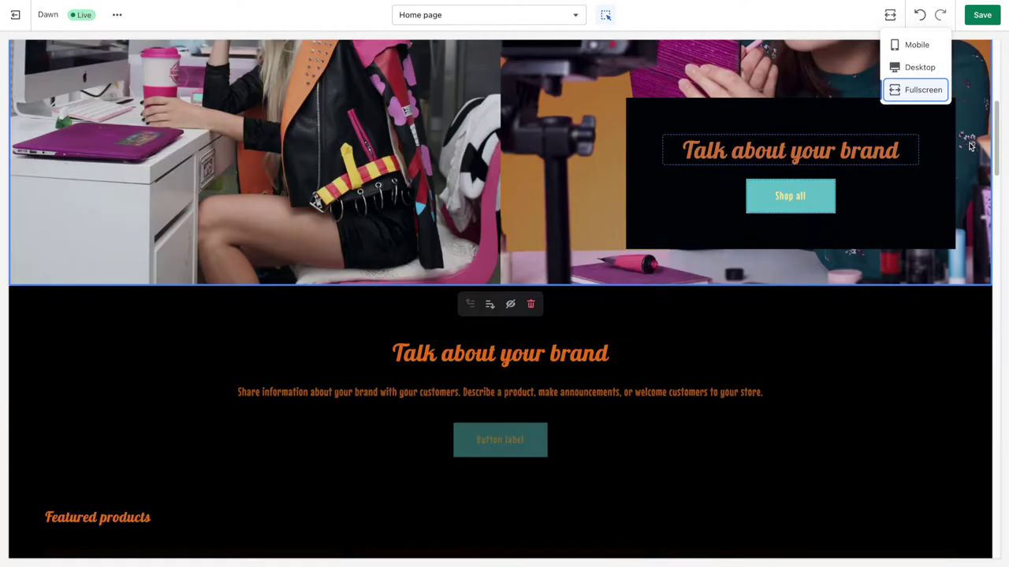
scroll(970, 142, up, 5)
click(914, 67)
click(920, 410)
click(930, 387)
Adapt the banner's section height to the first image size and turn off stacking images on mobile.
click(920, 300)
click(999, 326)
click(855, 225)
scroll(820, 128, up, 2)
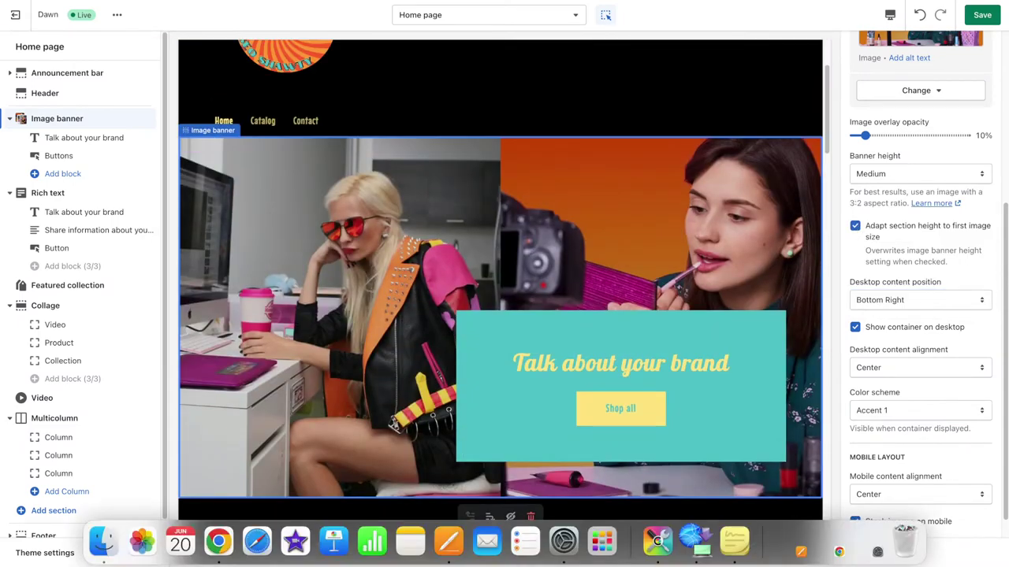
scroll(923, 473, down, 1)
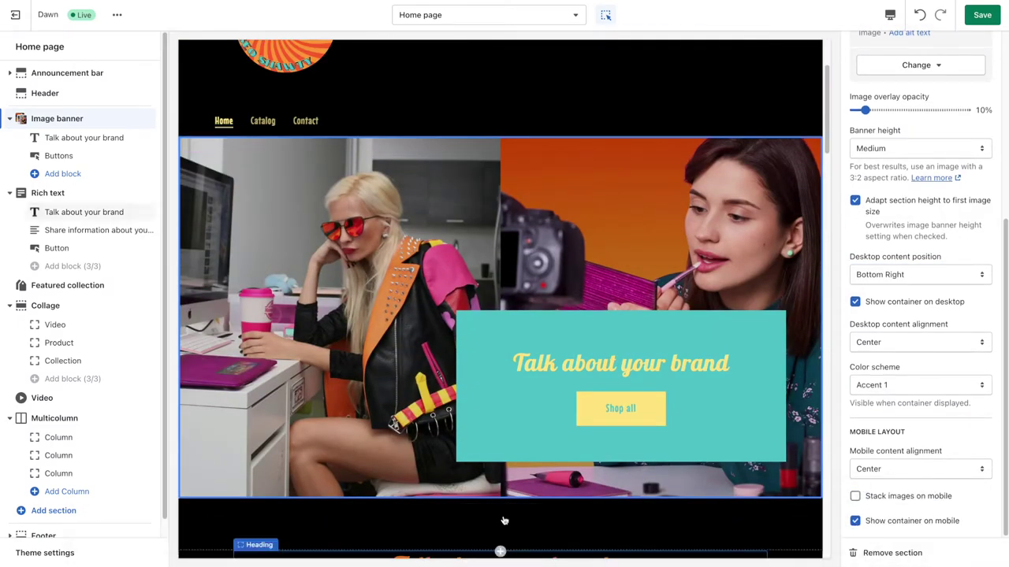
scroll(997, 259, up, 10)
Add a text block to the image banner.
click(84, 137)
click(62, 173)
click(72, 216)
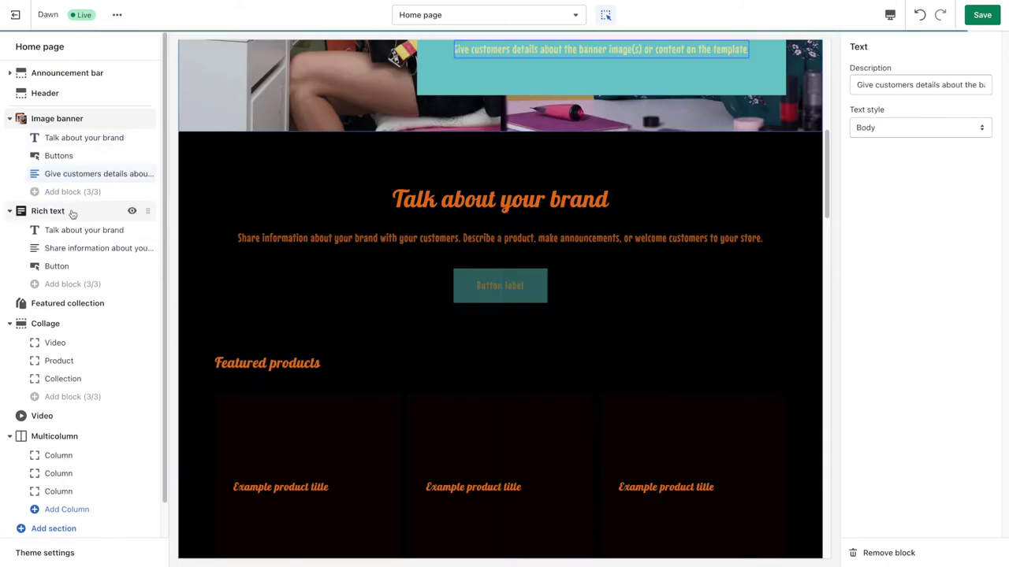
drag(825, 170, 836, 95)
Compare the Subtitle and Body text styles on the banner's new text block, keep Body, and hide the block.
click(870, 127)
click(865, 144)
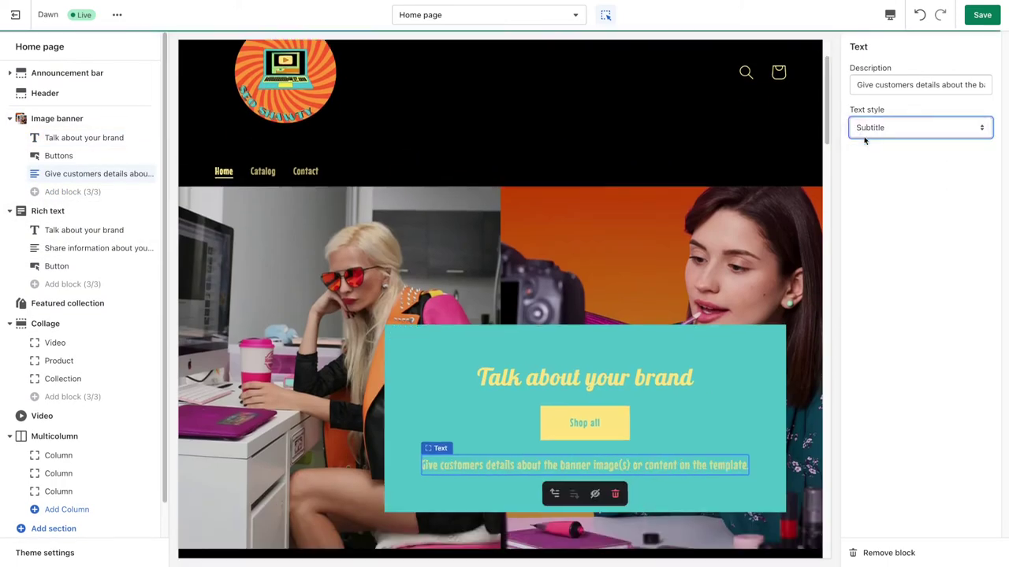
click(865, 130)
click(868, 143)
click(880, 102)
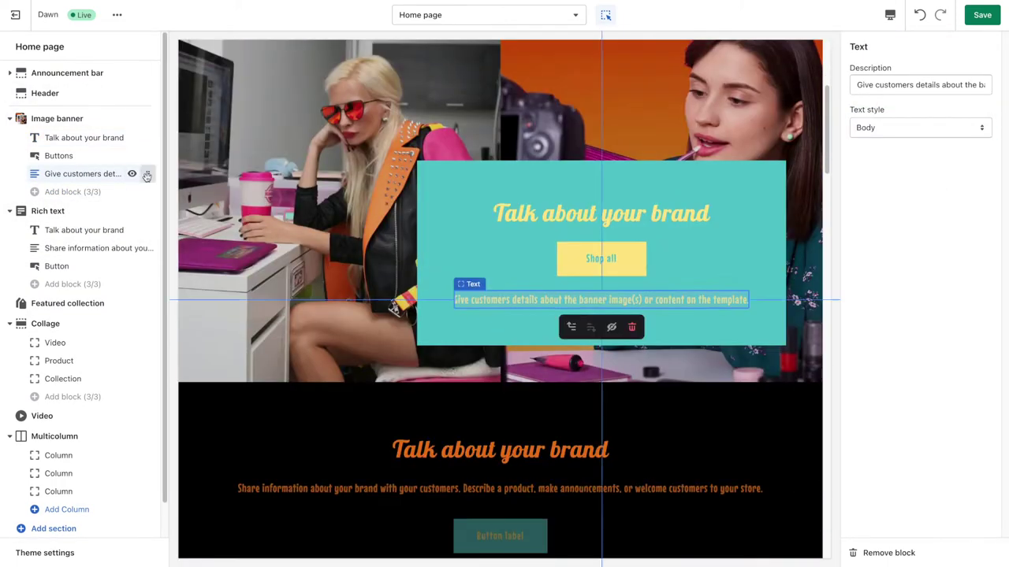
click(130, 174)
Turn off adapting the banner's section height to the first image and set the banner height to Small.
scroll(772, 242, up, 5)
click(907, 240)
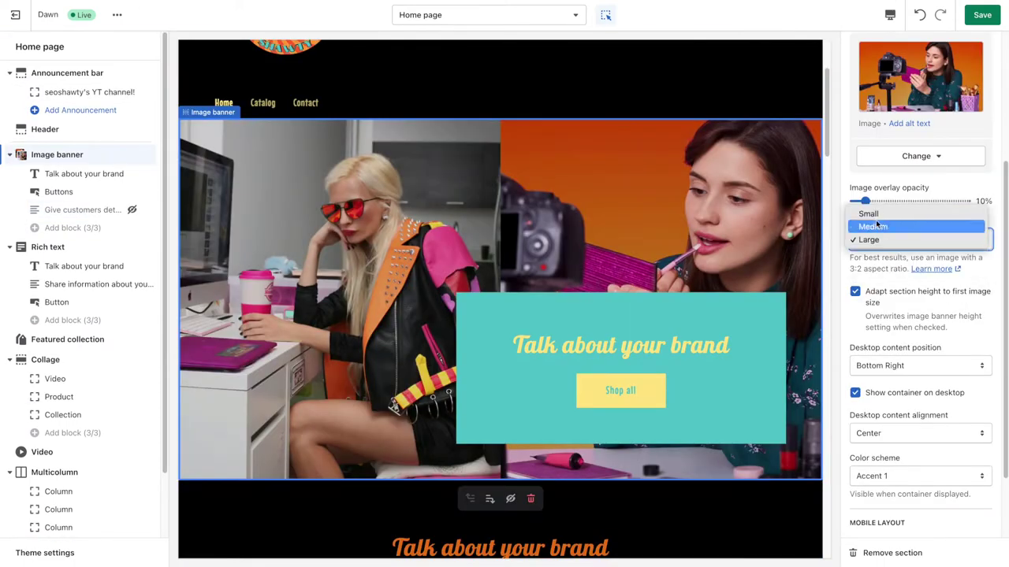
click(870, 214)
click(856, 293)
click(865, 240)
click(867, 264)
click(866, 240)
click(864, 214)
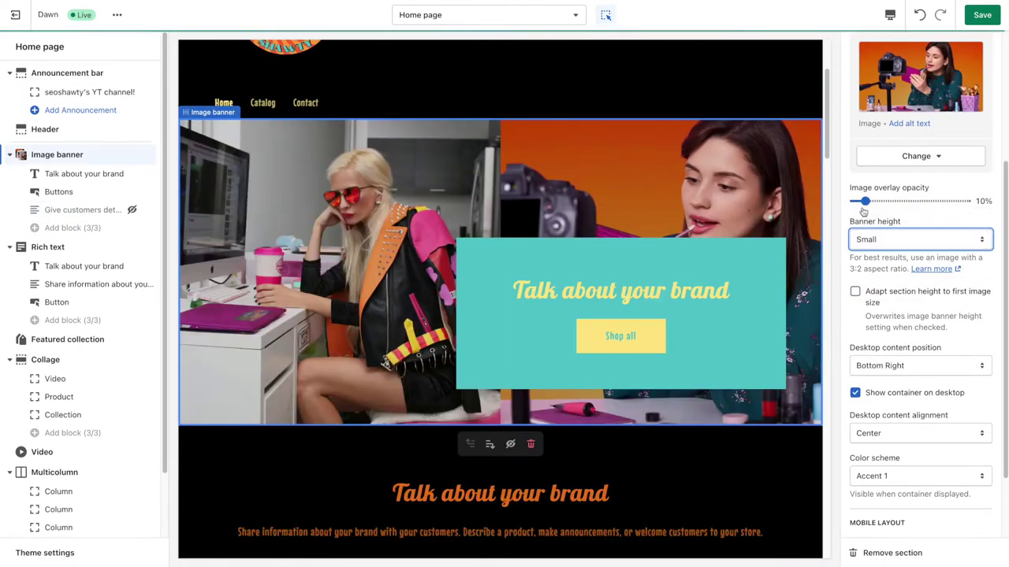
Replace the banner's second image with the photo of the woman drinking coffee, keeping the Small banner height.
scroll(797, 471, up, 4)
scroll(797, 472, down, 3)
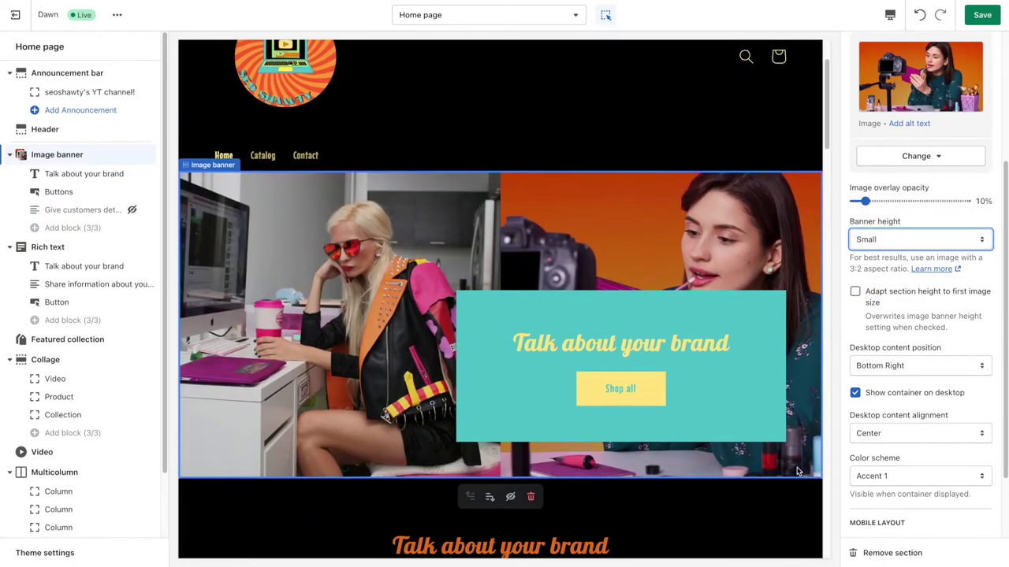
scroll(969, 453, down, 3)
scroll(969, 453, up, 10)
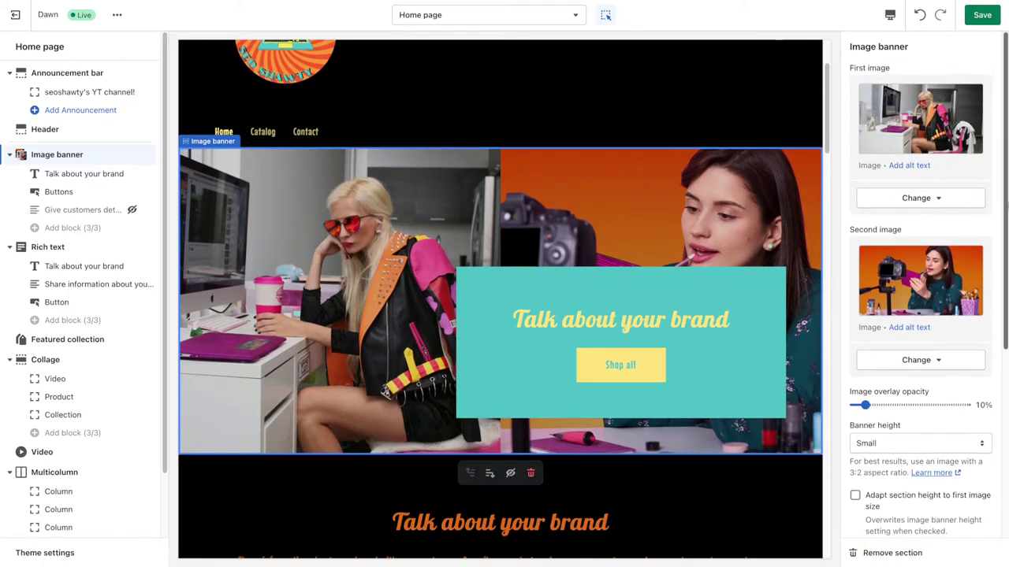
click(971, 442)
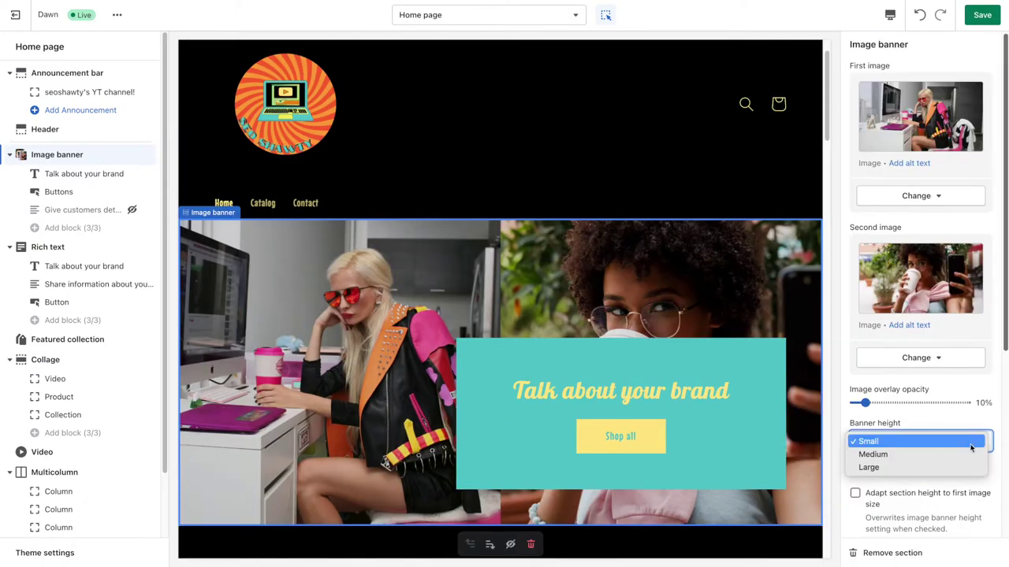
click(971, 443)
Compare other desktop content positions such as Bottom Left, restore Bottom Right, and save the theme.
scroll(945, 394, down, 3)
click(914, 350)
click(910, 325)
click(914, 350)
click(906, 323)
click(914, 351)
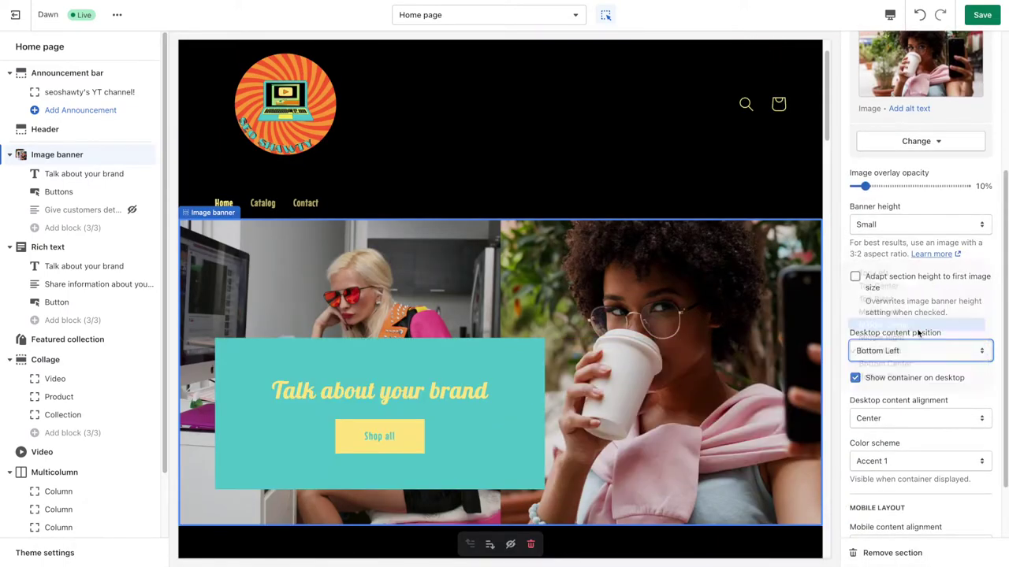
click(906, 401)
scroll(970, 315, down, 1)
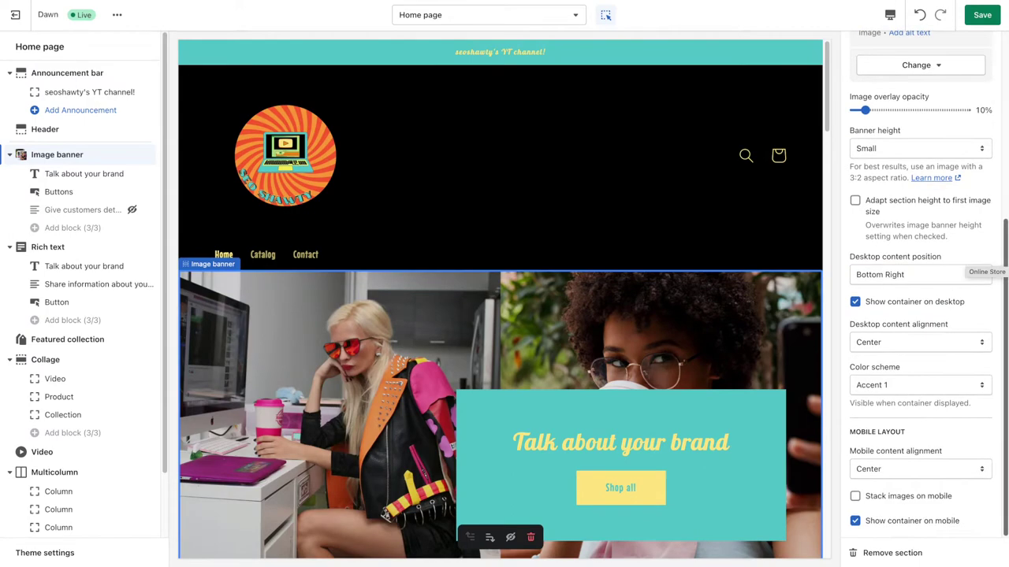
click(982, 15)
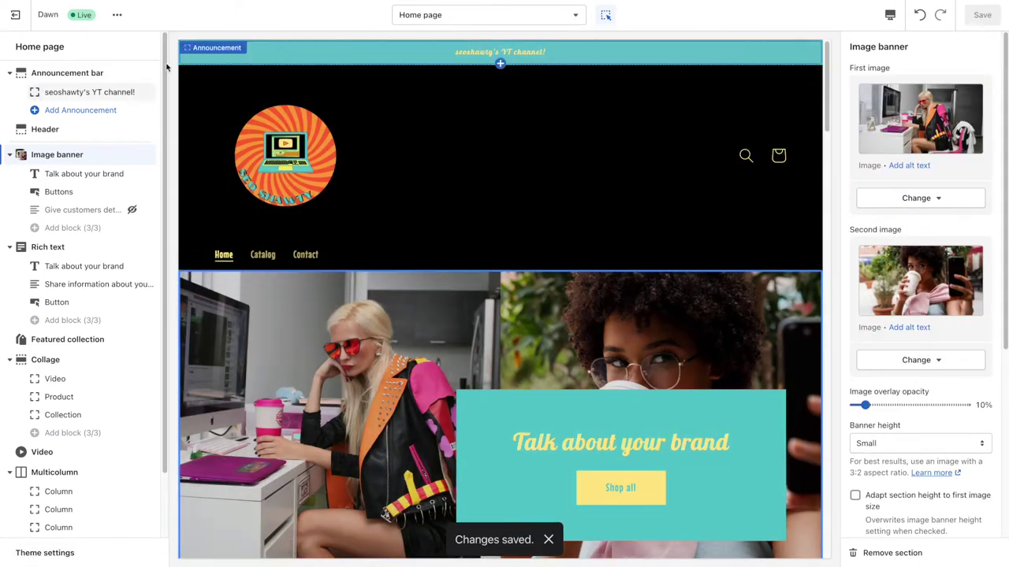
Change the image banner's heading to Digital Entrepreneurship, keeping its heading size.
click(84, 173)
triple_click(914, 84)
text(Digital E)
click(912, 129)
click(911, 129)
Try the outline style for the banner's second button, turn it back off, and label the first button TUTORIALS.
click(60, 192)
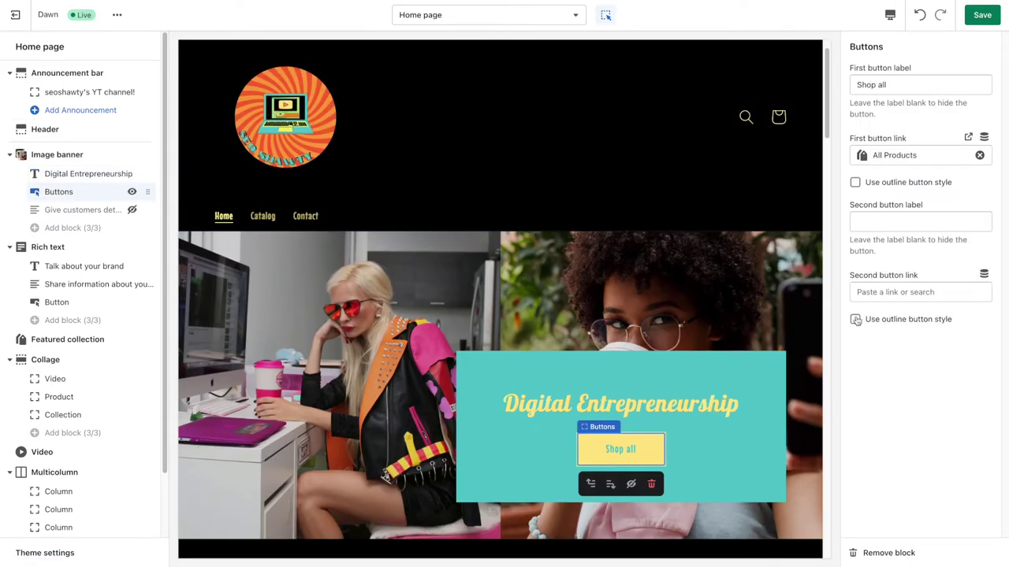
click(855, 320)
click(855, 319)
click(890, 292)
click(882, 223)
click(882, 263)
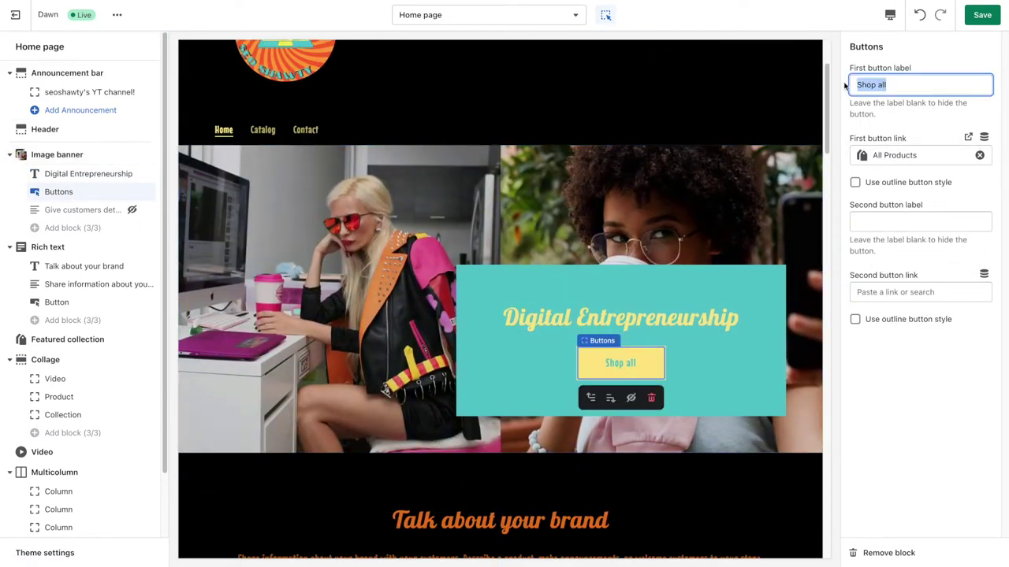
text(t)
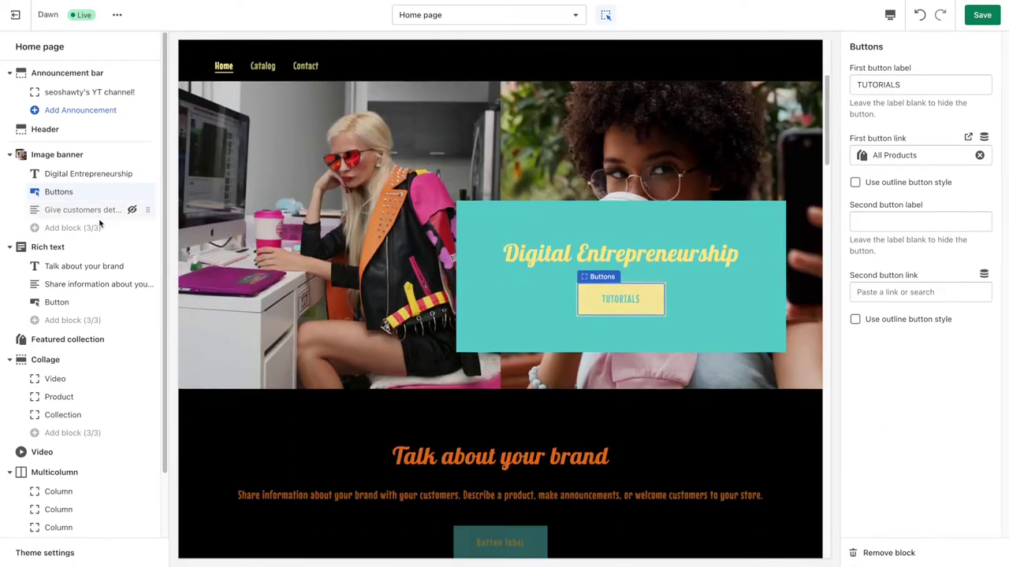
Link the banner's TUTORIALS button to the News blog and save the theme.
click(875, 157)
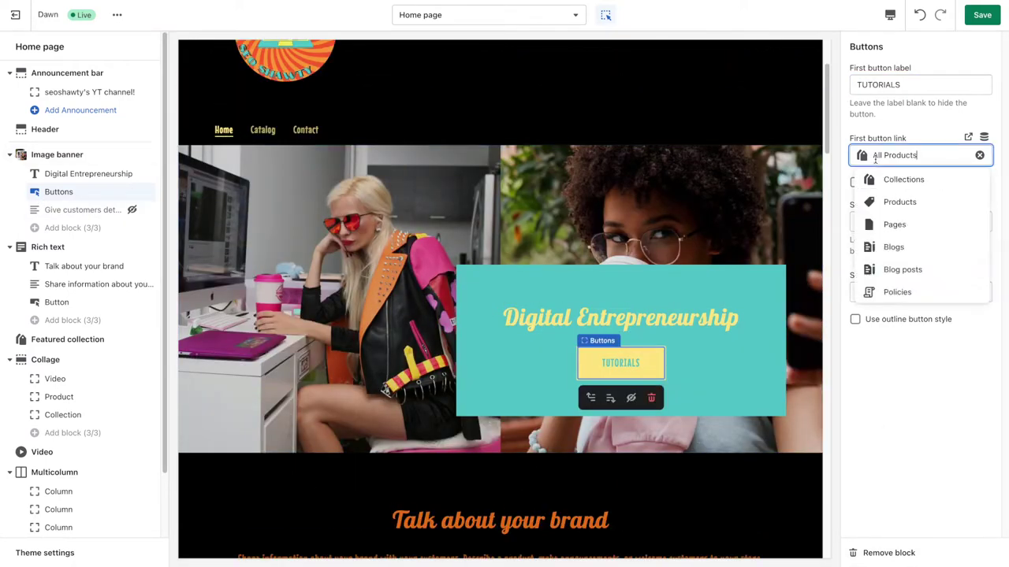
click(882, 108)
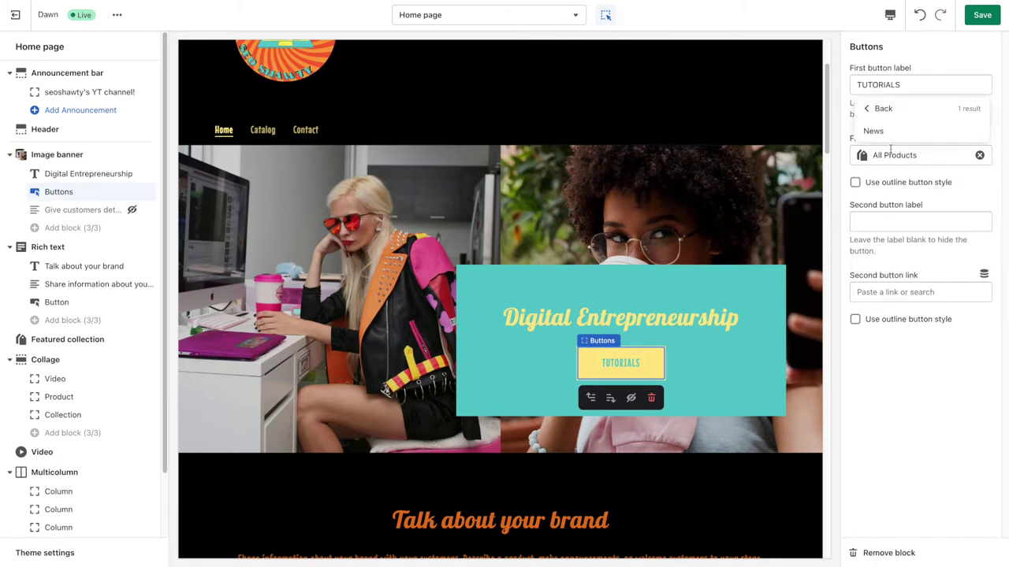
click(882, 131)
click(982, 15)
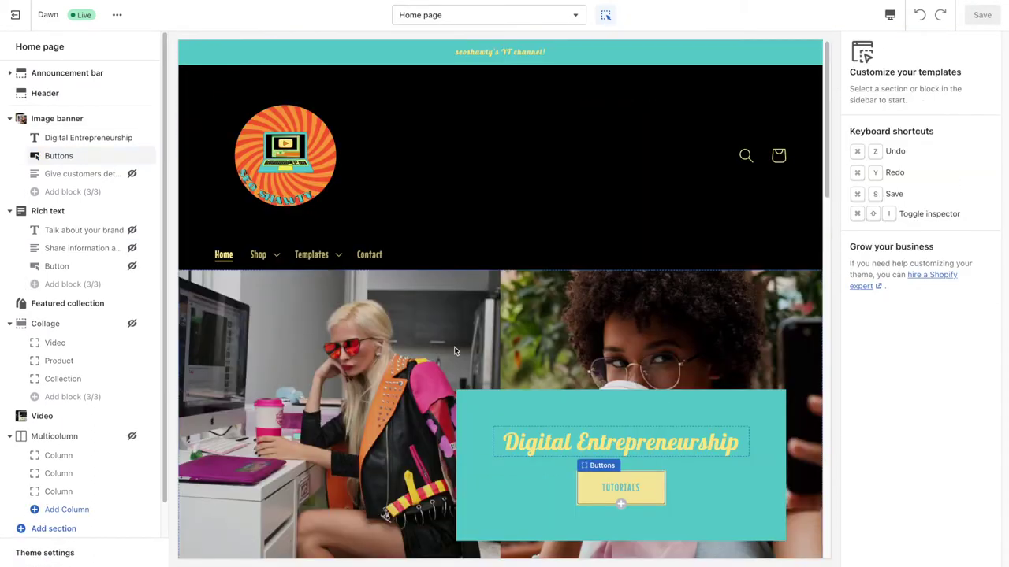
Open the settings of the Image banner section.
click(471, 508)
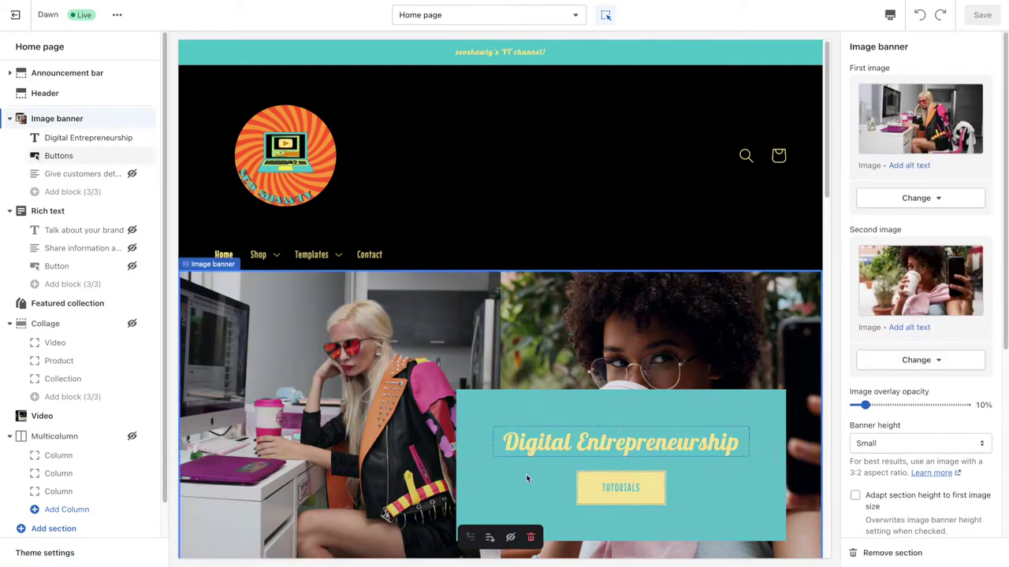
Preview the Shop and Templates dropdown menus in the store header.
click(272, 260)
click(276, 259)
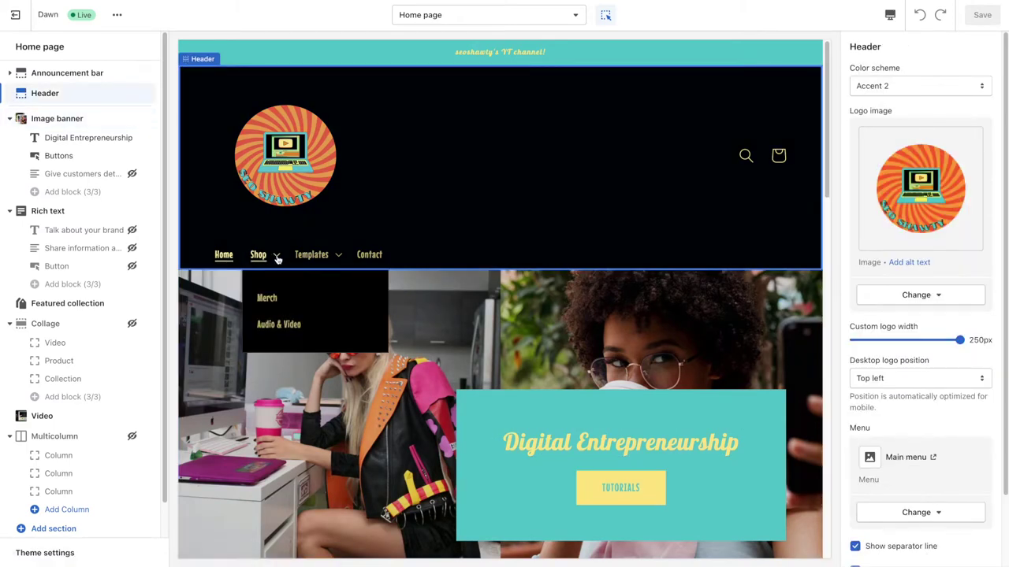
click(339, 258)
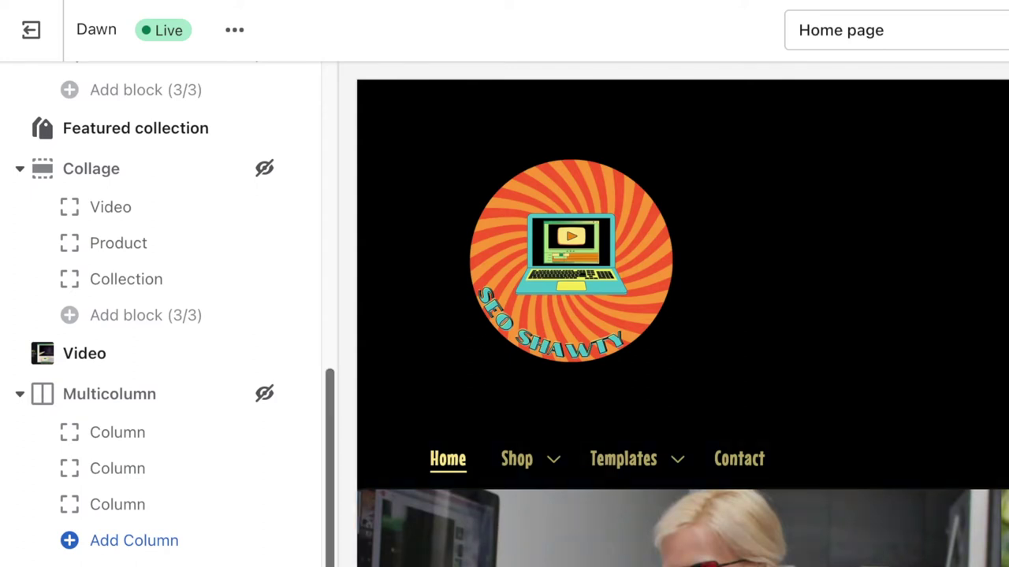
Hide the Image banner section and add a Slideshow section to the home page.
scroll(195, 420, up, 10)
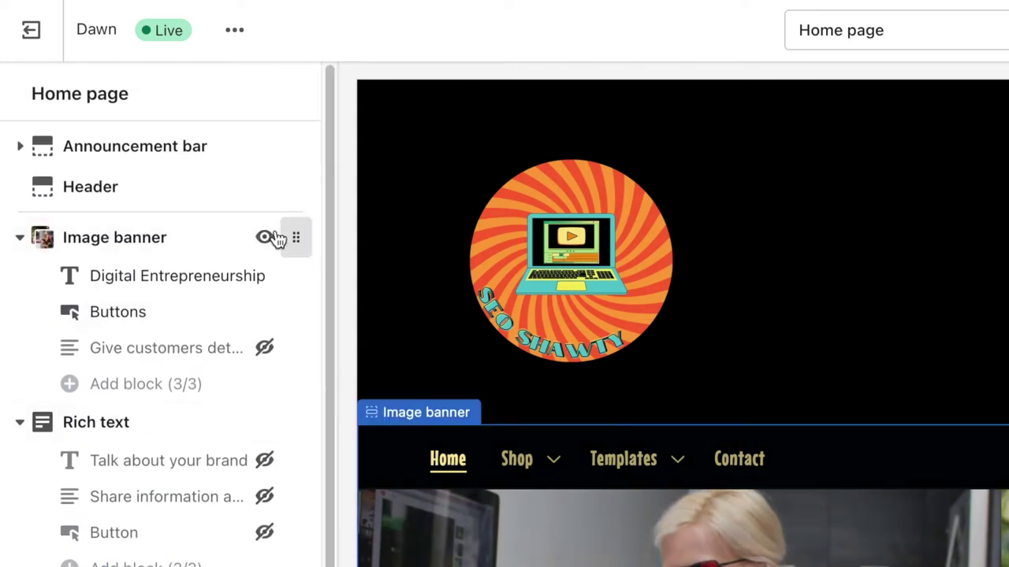
click(264, 238)
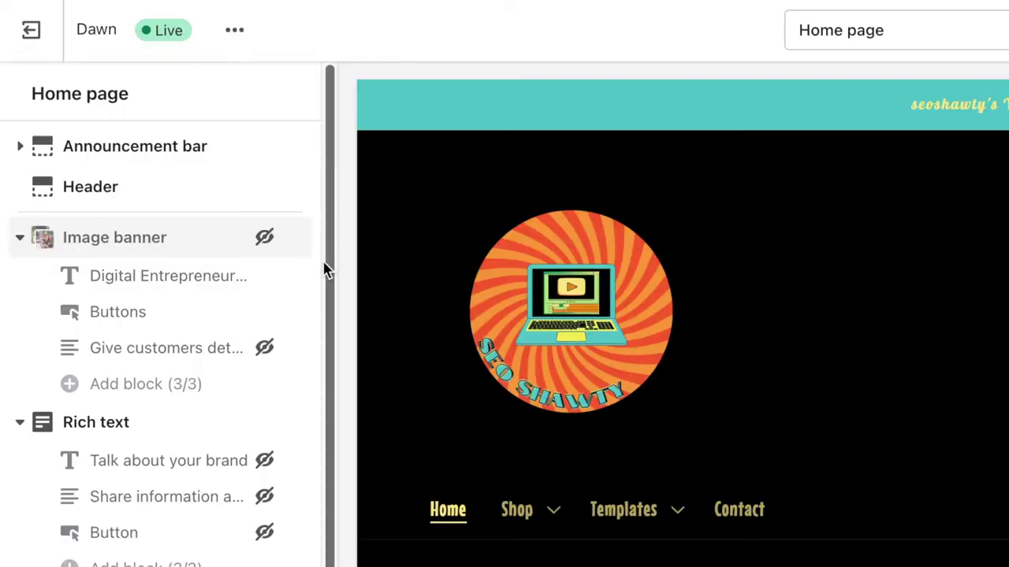
scroll(324, 270, down, 5)
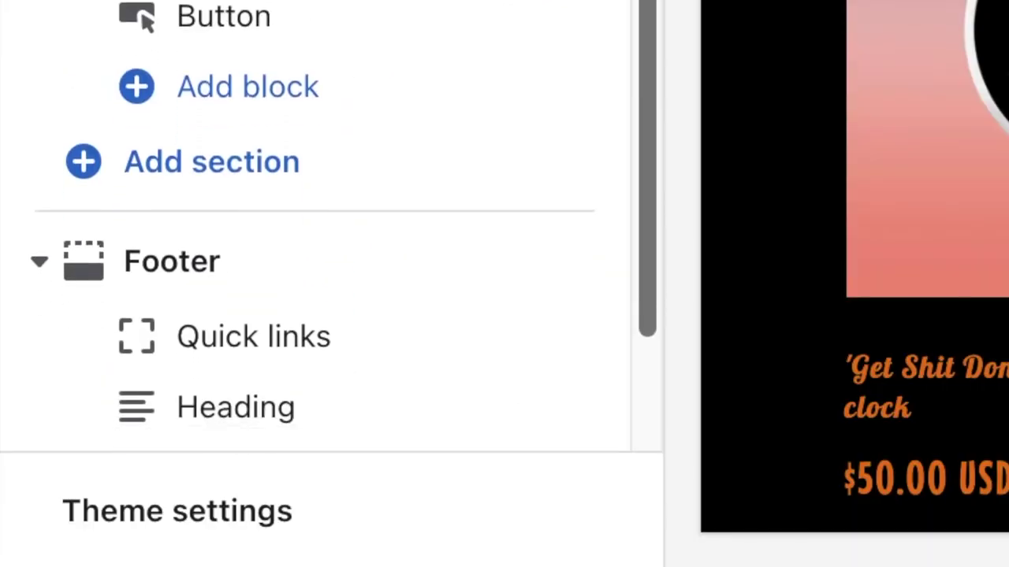
scroll(347, 59, down, 2)
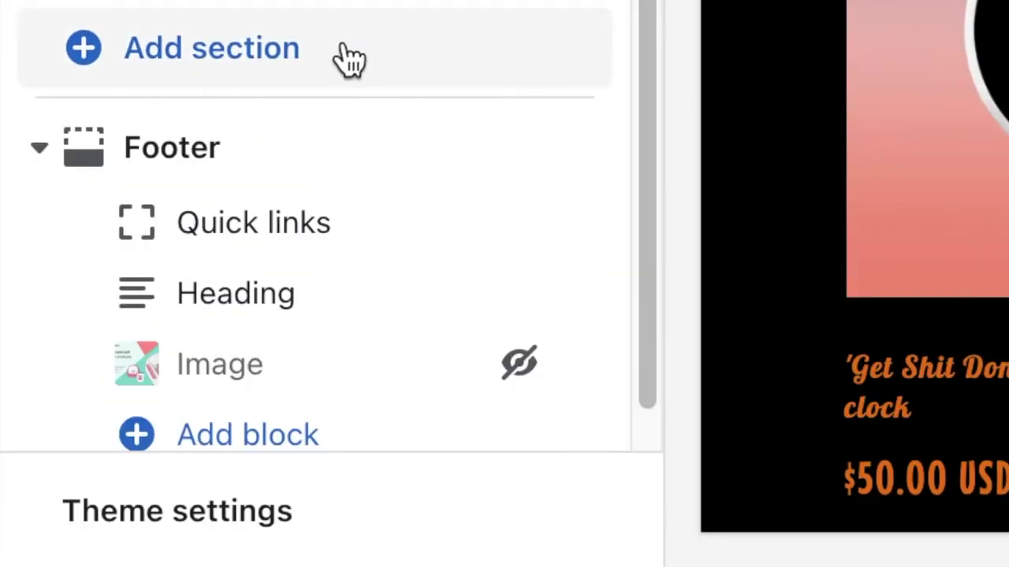
click(319, 43)
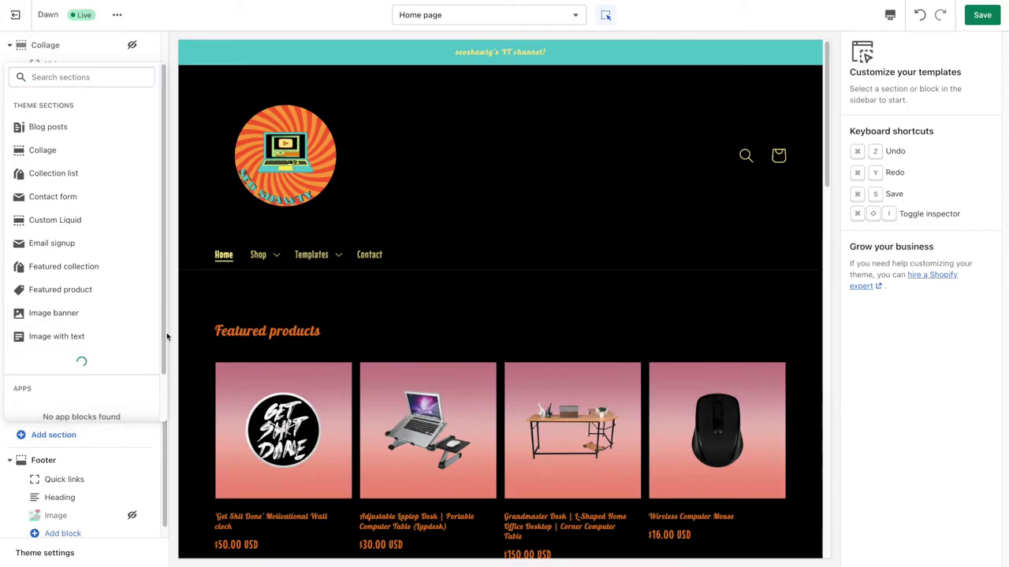
scroll(164, 279, down, 3)
click(146, 325)
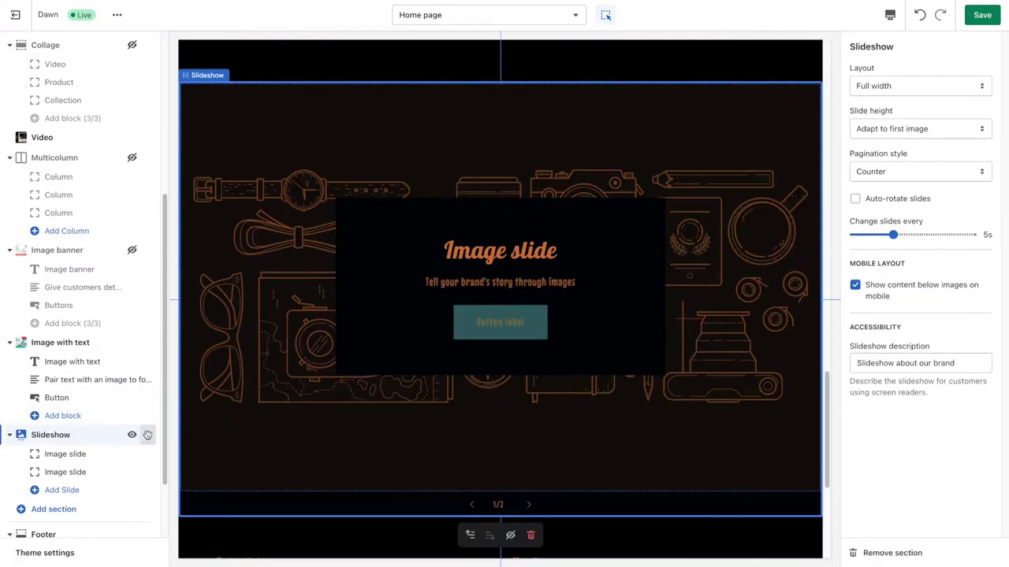
Move the Slideshow section directly below the header and set its pagination style to Dots.
drag(147, 435, 158, 224)
drag(143, 54, 149, 110)
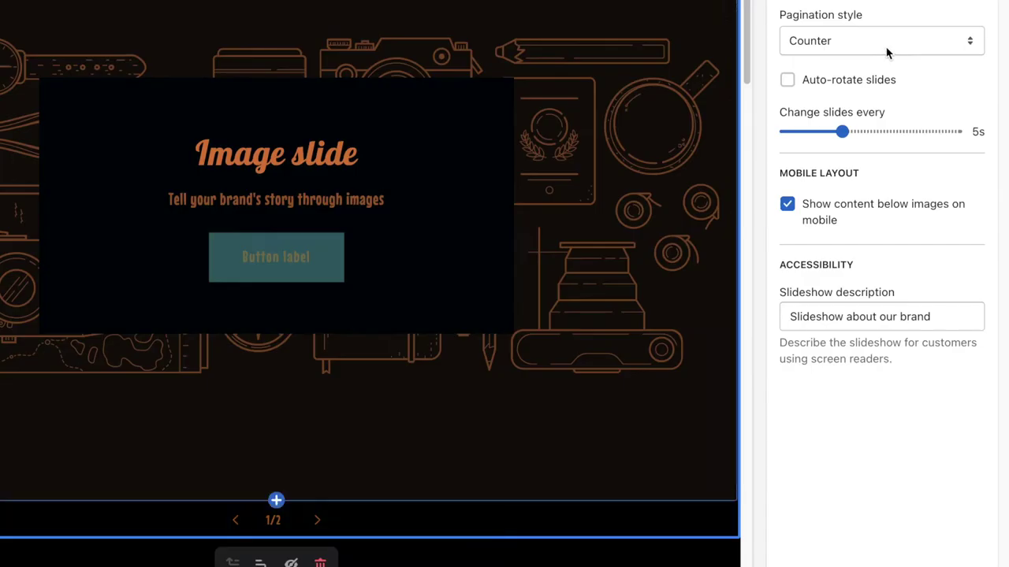
click(918, 173)
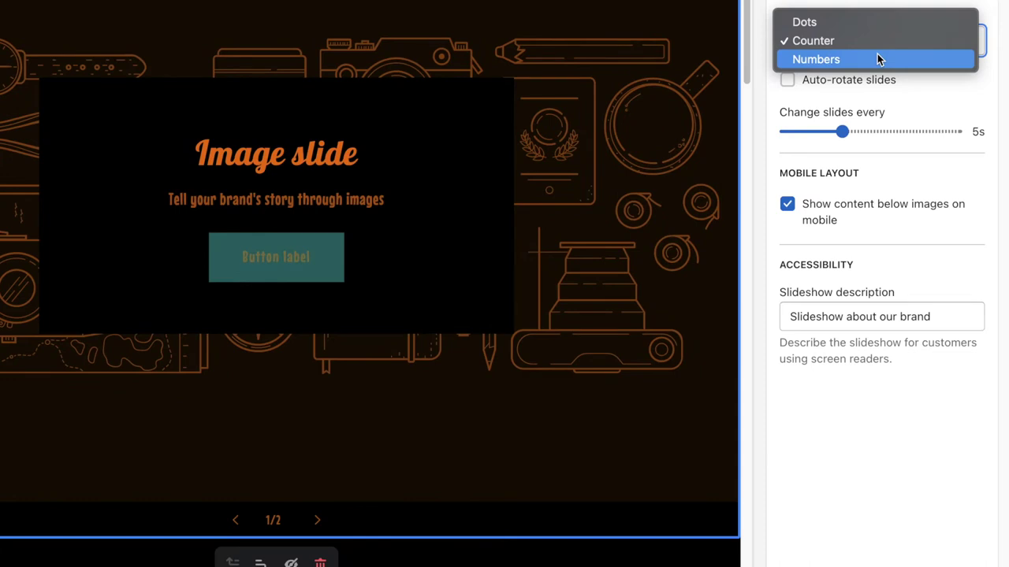
click(837, 21)
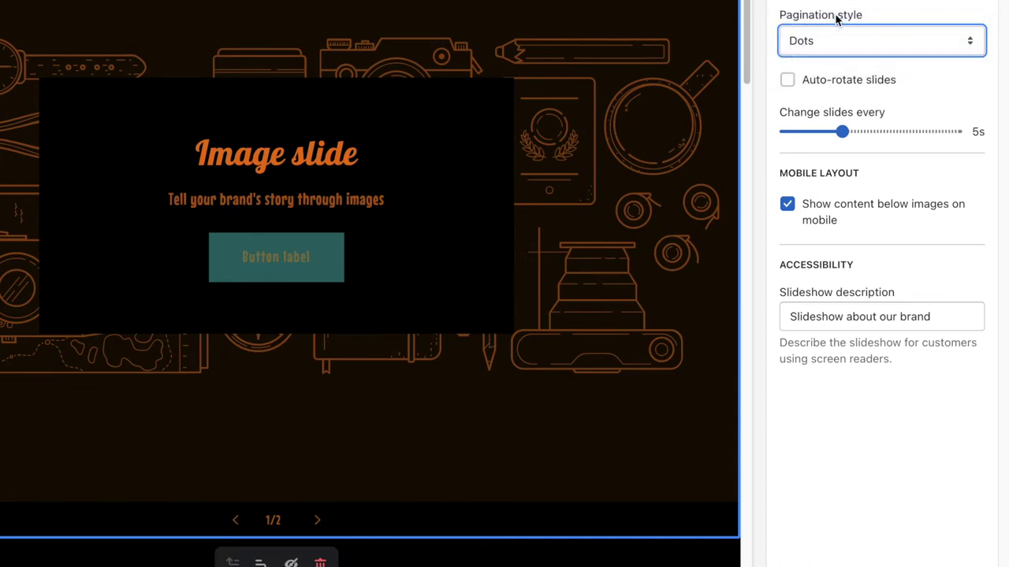
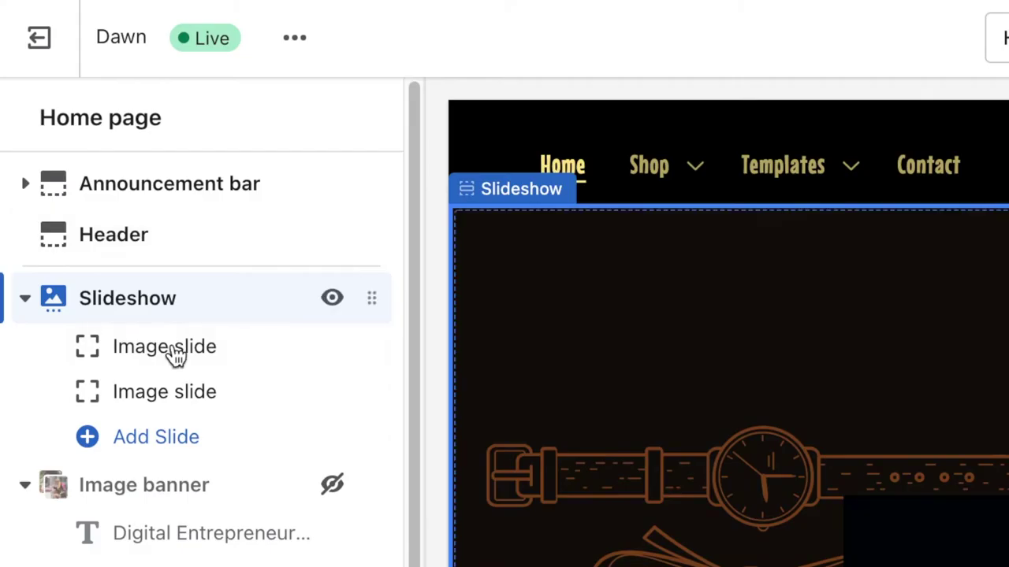
Set the first slide's image to the library photo of the blonde woman at a desk.
click(216, 366)
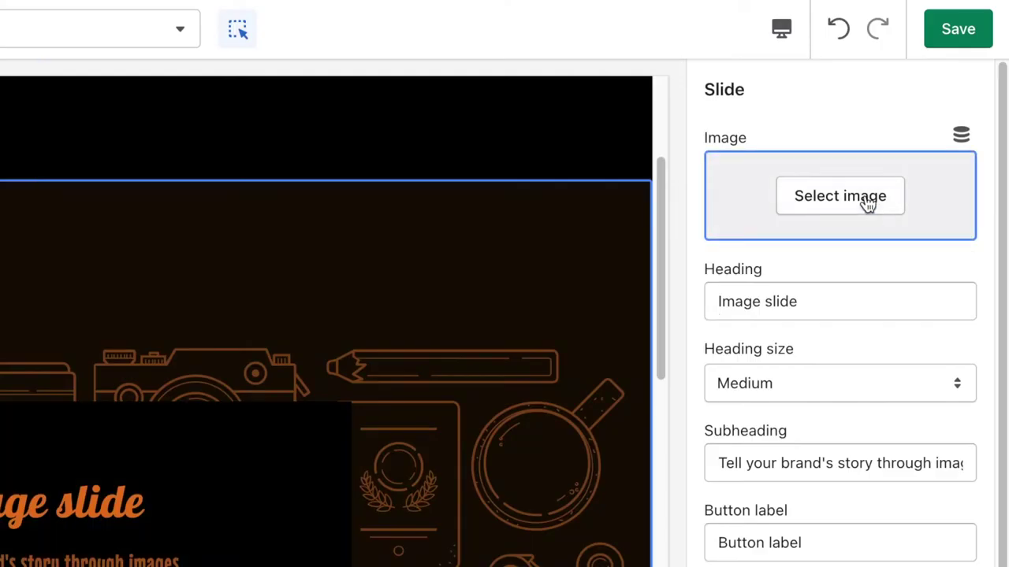
click(867, 203)
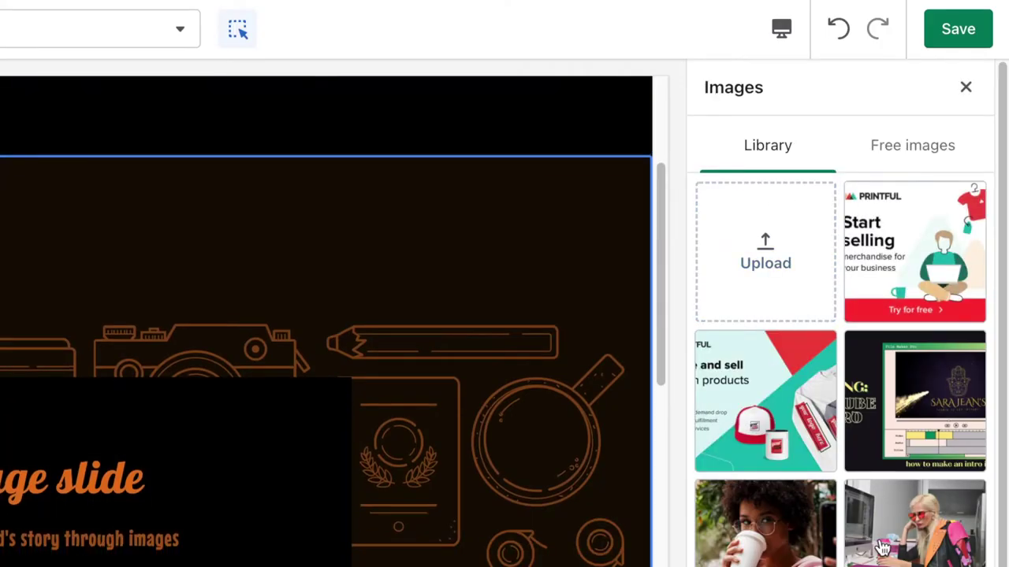
click(851, 497)
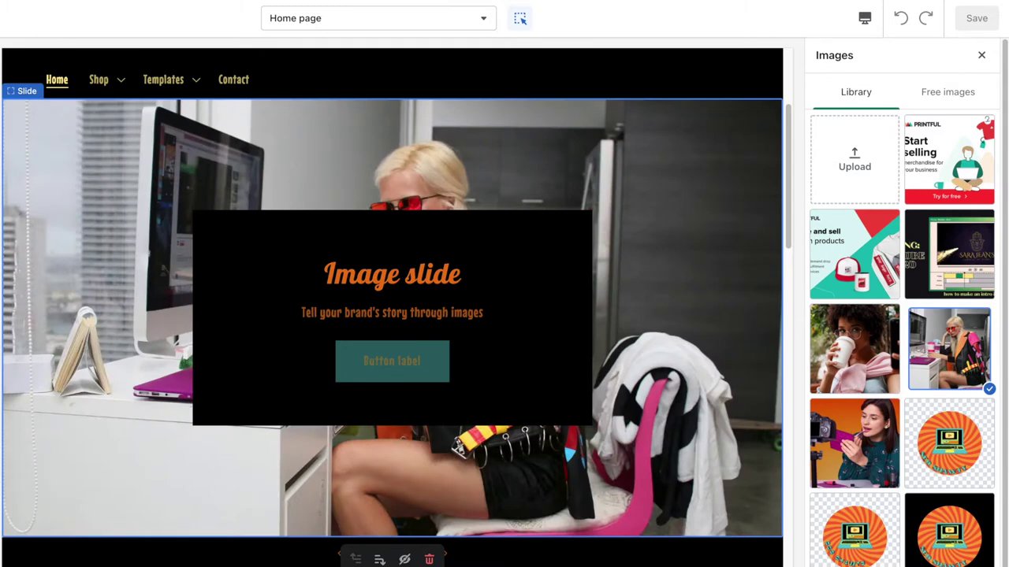
click(827, 561)
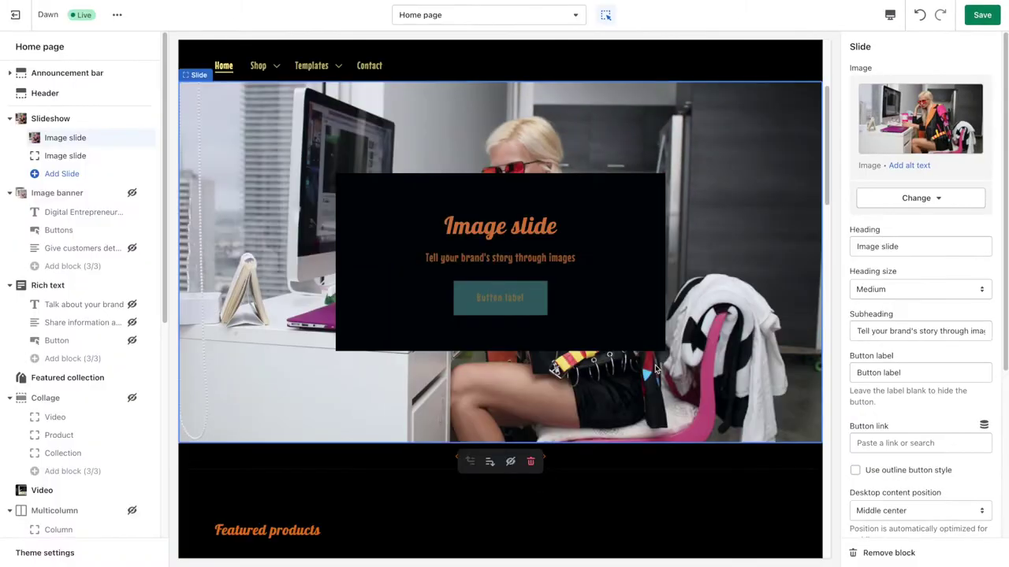
Set the first slide's desktop content position to Bottom right.
drag(827, 158, 827, 114)
scroll(920, 276, down, 4)
click(948, 268)
click(930, 318)
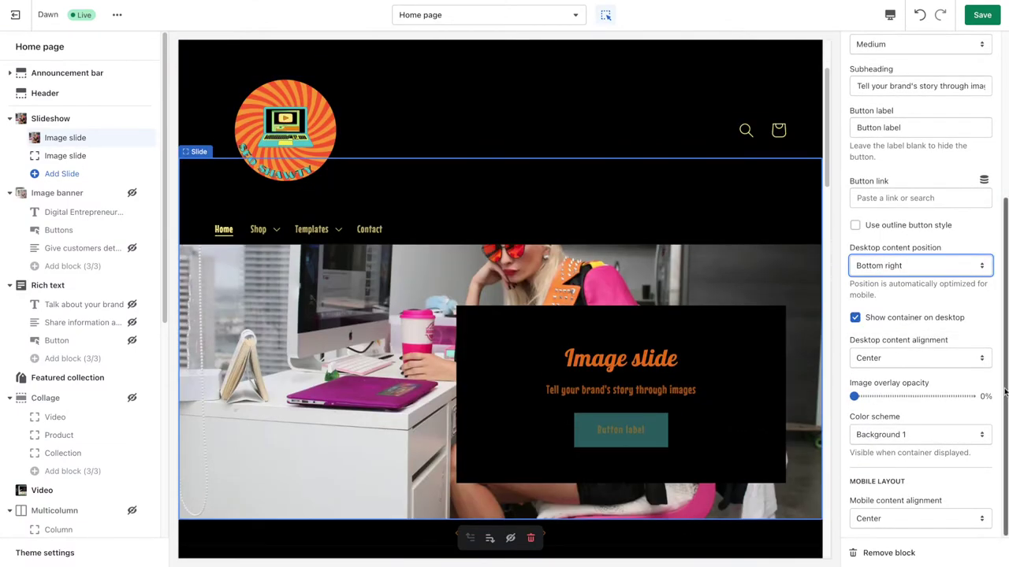
Apply the Accent 1 color scheme to the first slide and turn on its outline button style.
click(957, 436)
click(945, 448)
click(929, 444)
drag(827, 173, 828, 152)
click(958, 428)
click(922, 398)
click(855, 226)
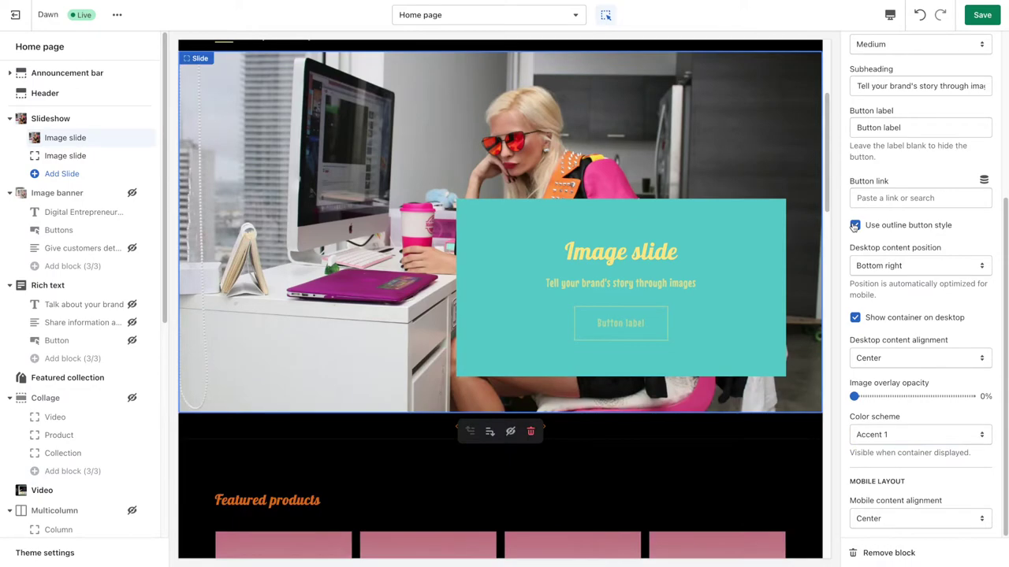
Set the second slide's image to the library photo of the woman drinking coffee while holding a phone.
drag(1006, 356, 1006, 226)
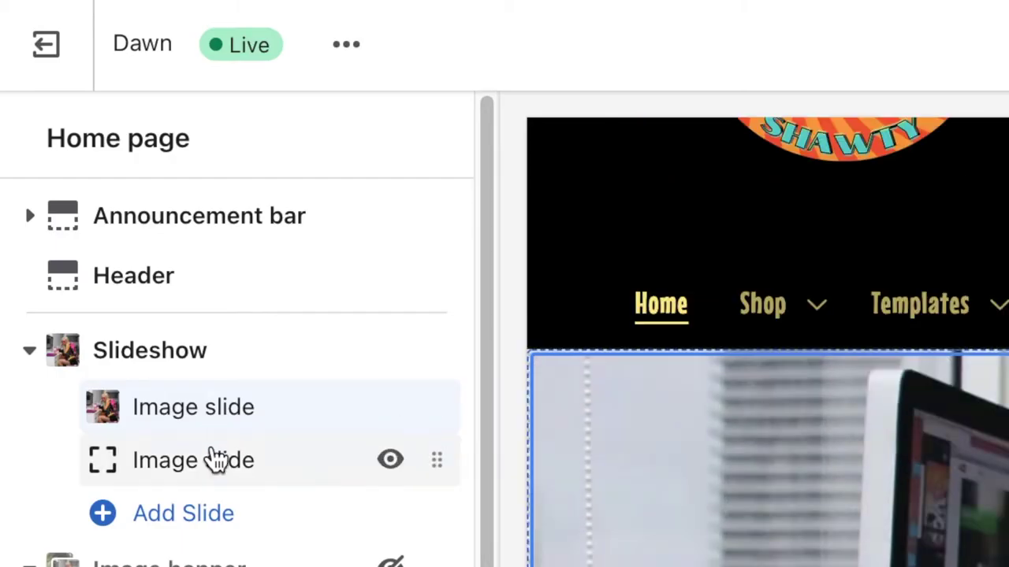
click(217, 459)
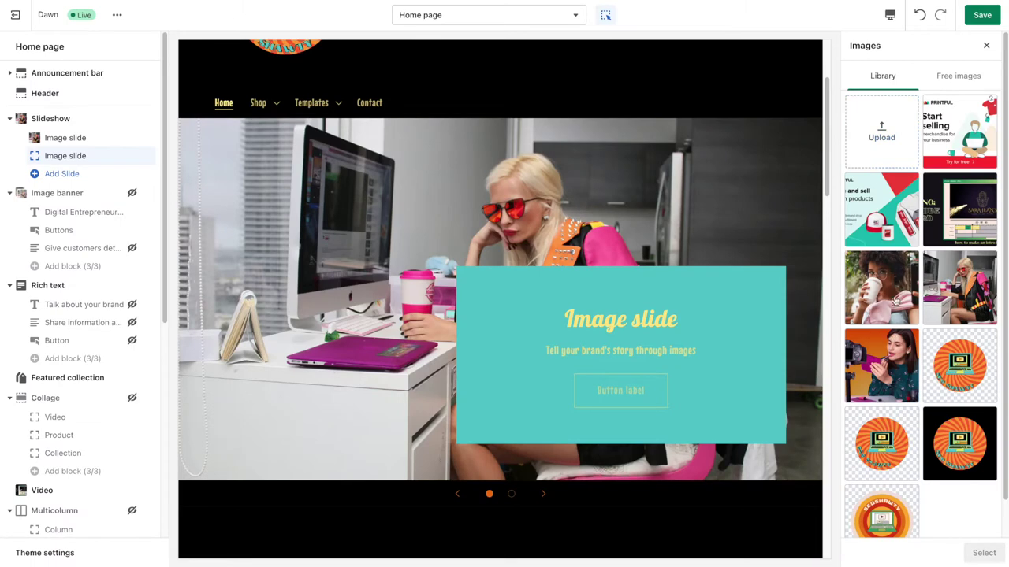
click(897, 311)
click(983, 553)
click(543, 426)
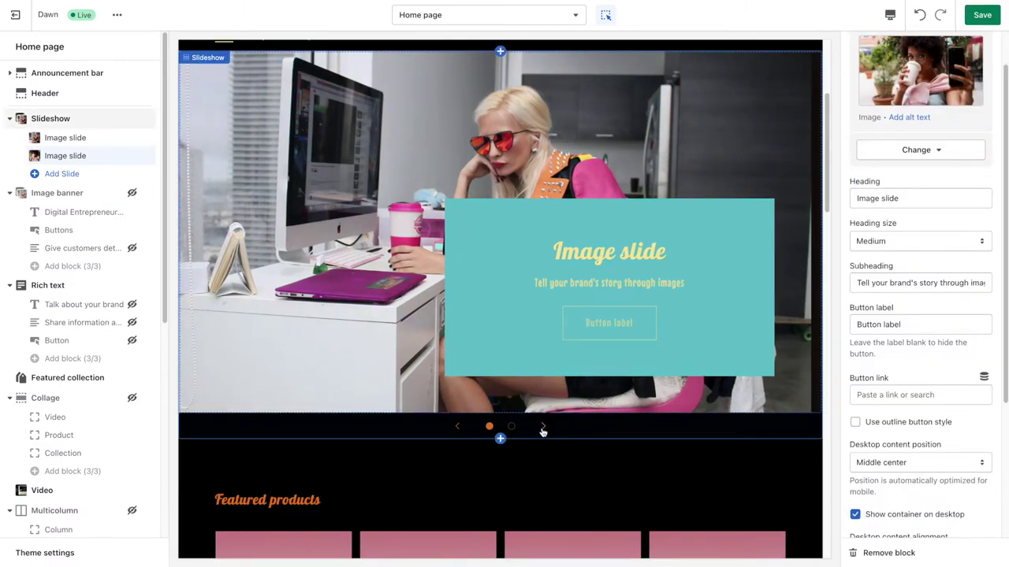
Set the second slide's desktop content position to Bottom left.
click(66, 155)
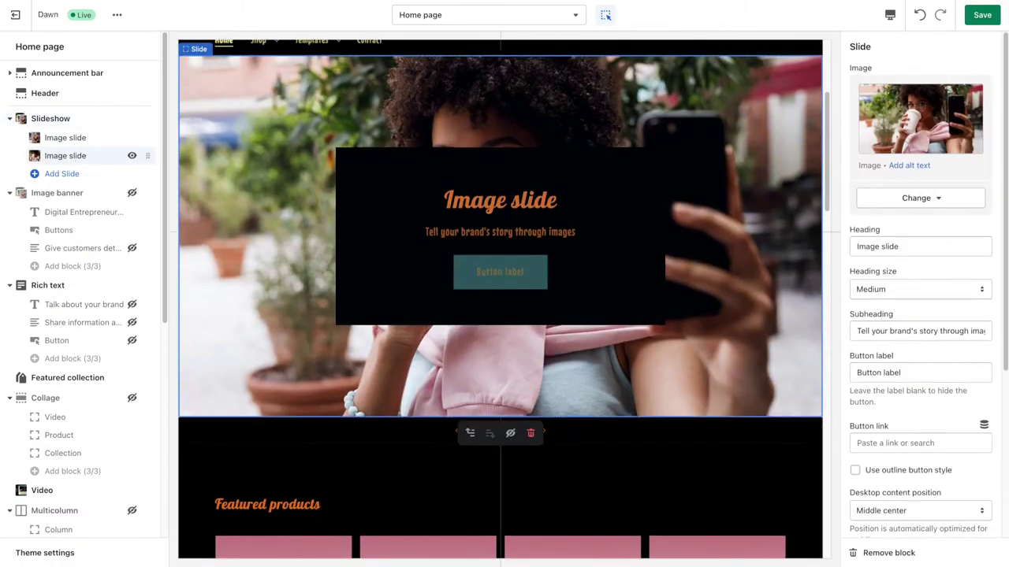
scroll(922, 316, down, 5)
click(933, 358)
click(932, 359)
click(909, 267)
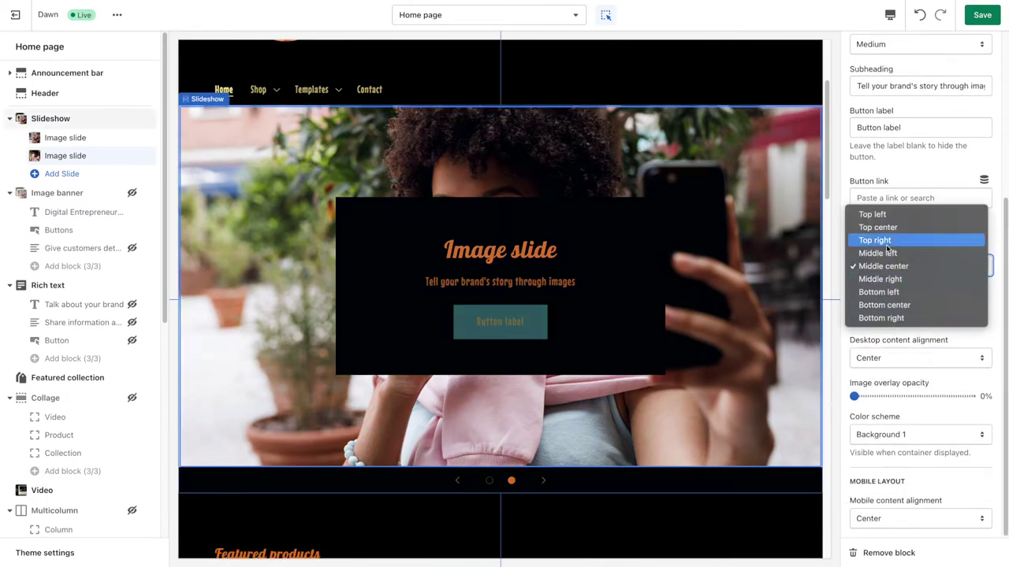
click(890, 293)
Turn on the outline button style for the second slide and auto-rotation for the slideshow.
click(543, 426)
click(87, 155)
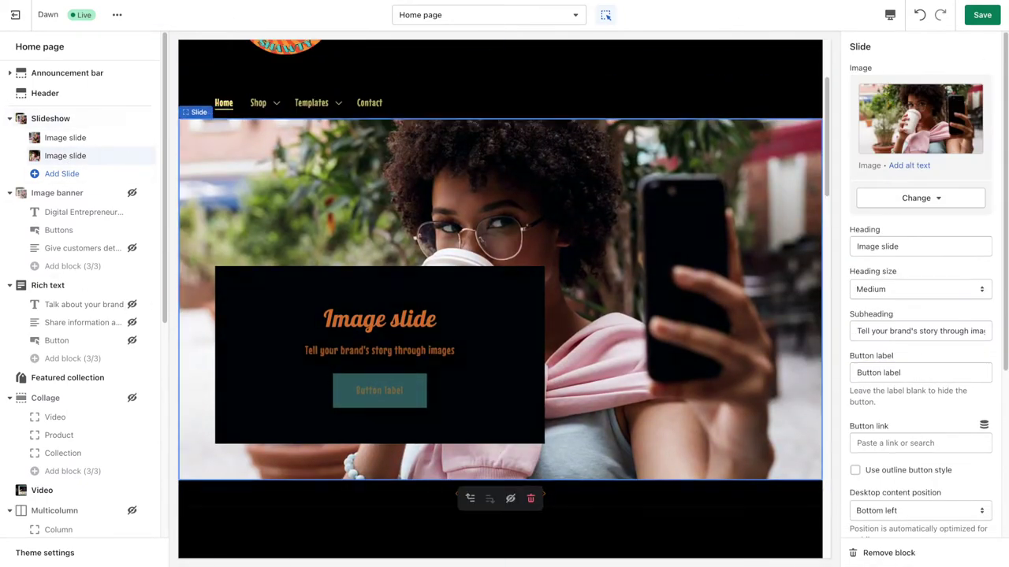
scroll(922, 315, down, 3)
click(855, 352)
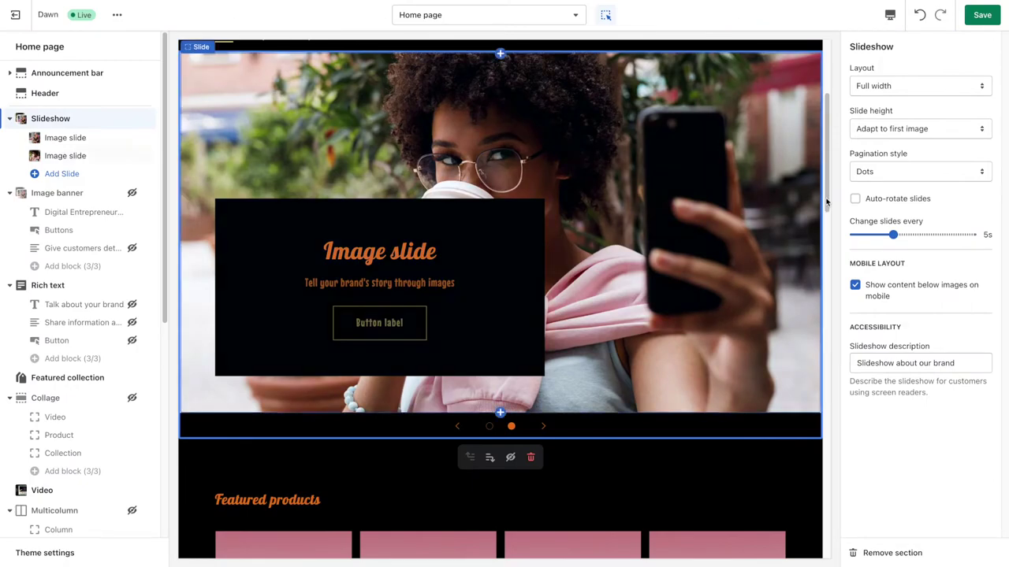
scroll(825, 201, up, 2)
click(855, 199)
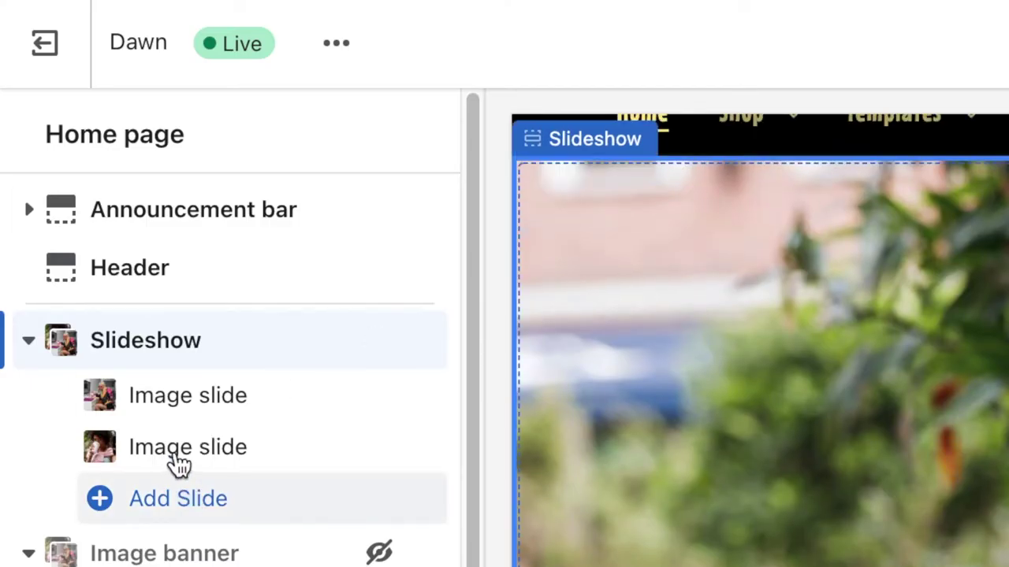
Add a third slide using the photo of the woman filming makeup, and bring it up in the preview.
click(185, 498)
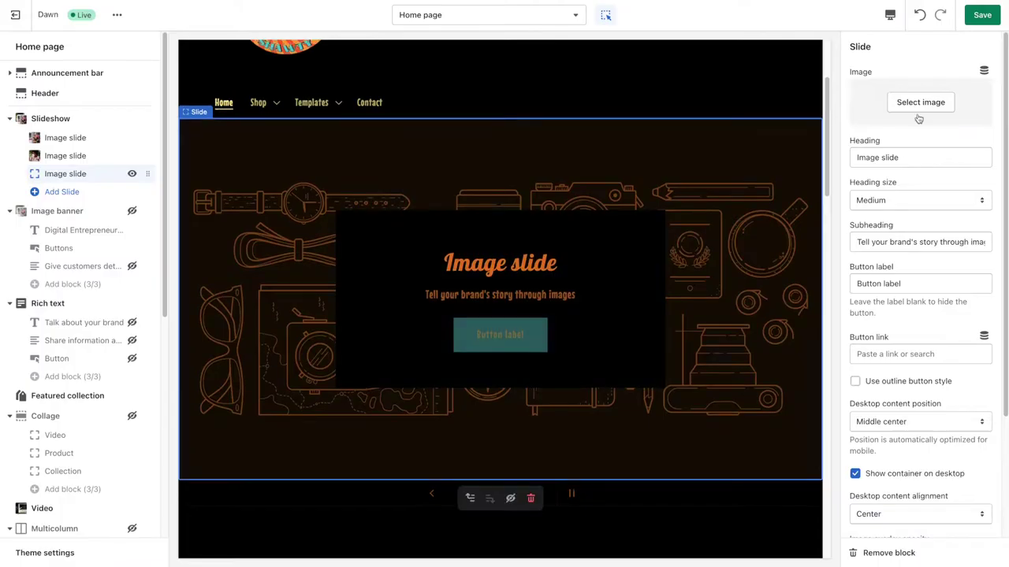
click(919, 105)
click(889, 353)
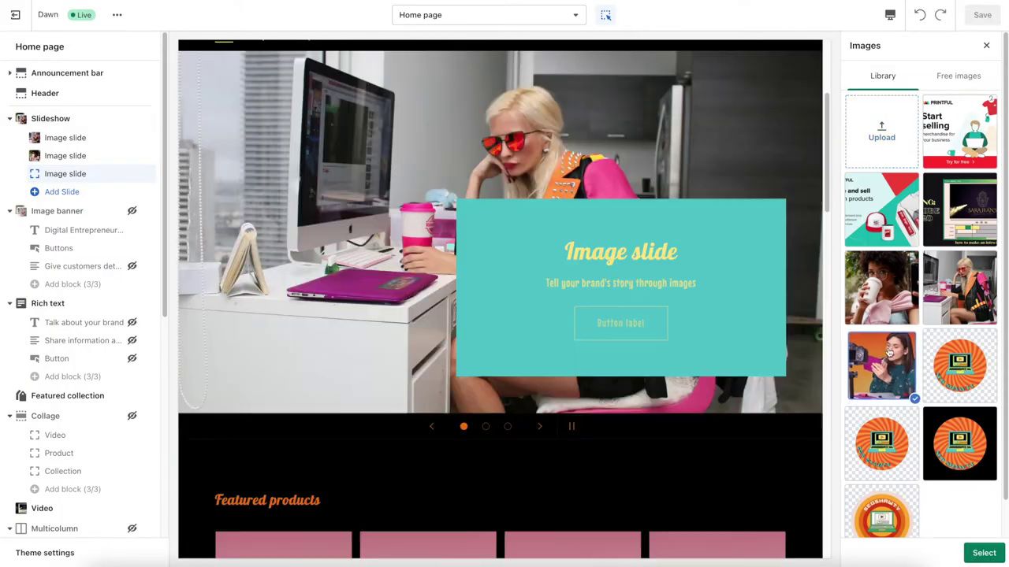
click(984, 553)
click(538, 429)
click(538, 429)
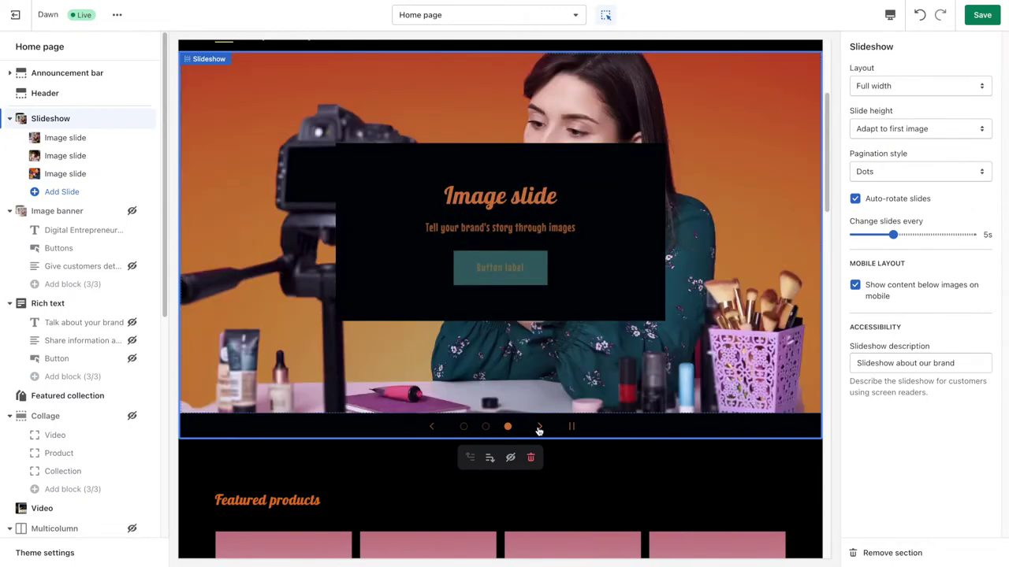
Set the third slide's desktop content position to Bottom left and its heading size to Small.
click(75, 181)
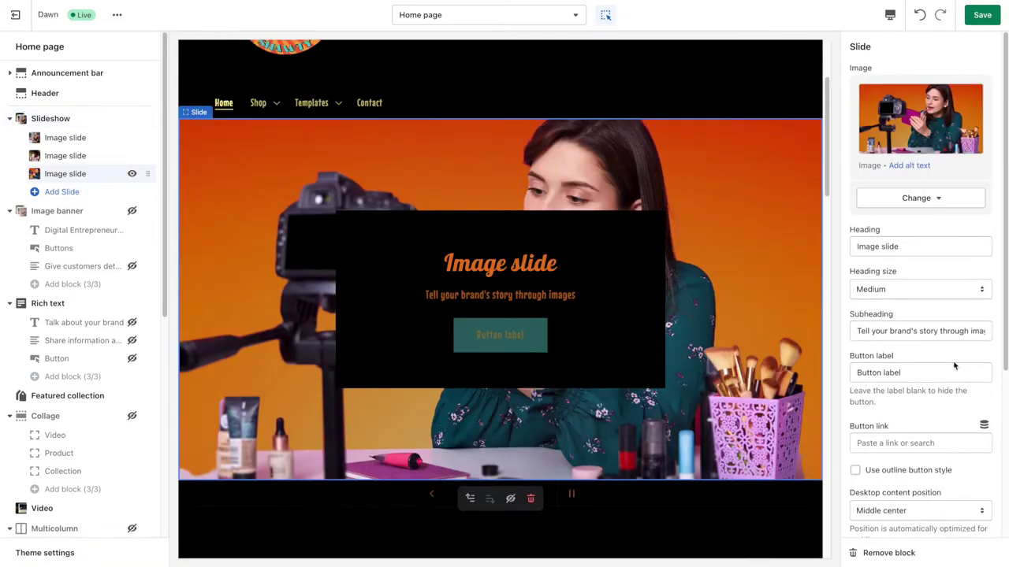
scroll(918, 355, down, 2)
click(918, 440)
click(898, 450)
click(983, 218)
click(918, 205)
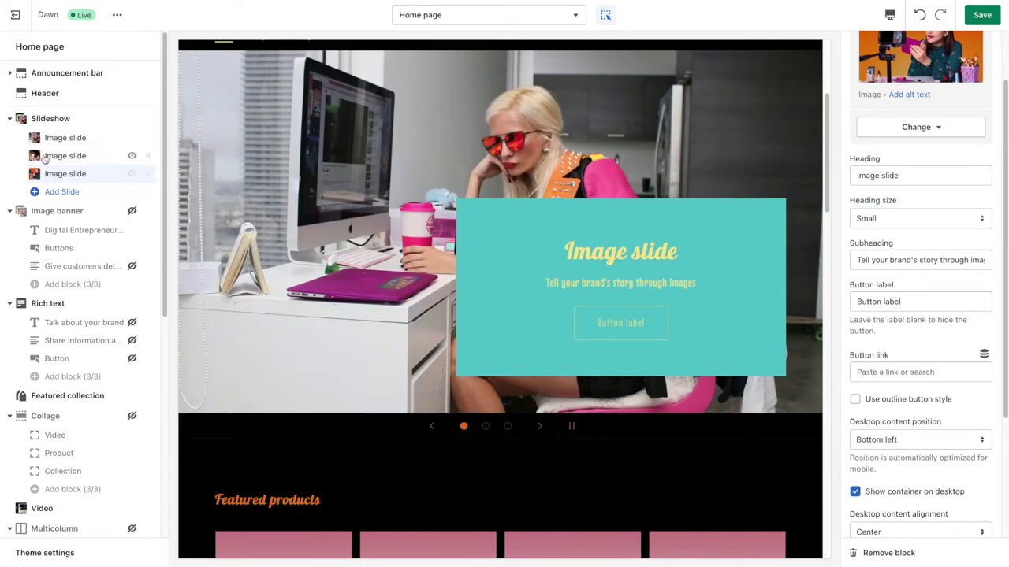
Set the first slide's heading size to Small and turn off its content container on desktop.
click(65, 138)
click(918, 218)
click(918, 205)
drag(1007, 311, 1006, 388)
click(855, 375)
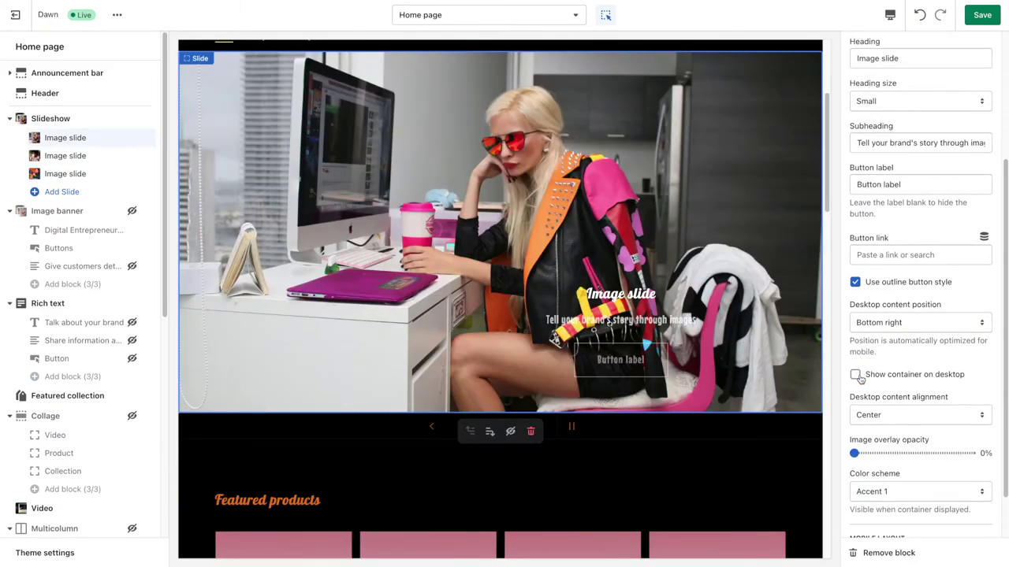
Try Bottom left for the first slide's desktop content position, and settle on Top right.
click(874, 414)
click(875, 322)
click(878, 297)
click(917, 322)
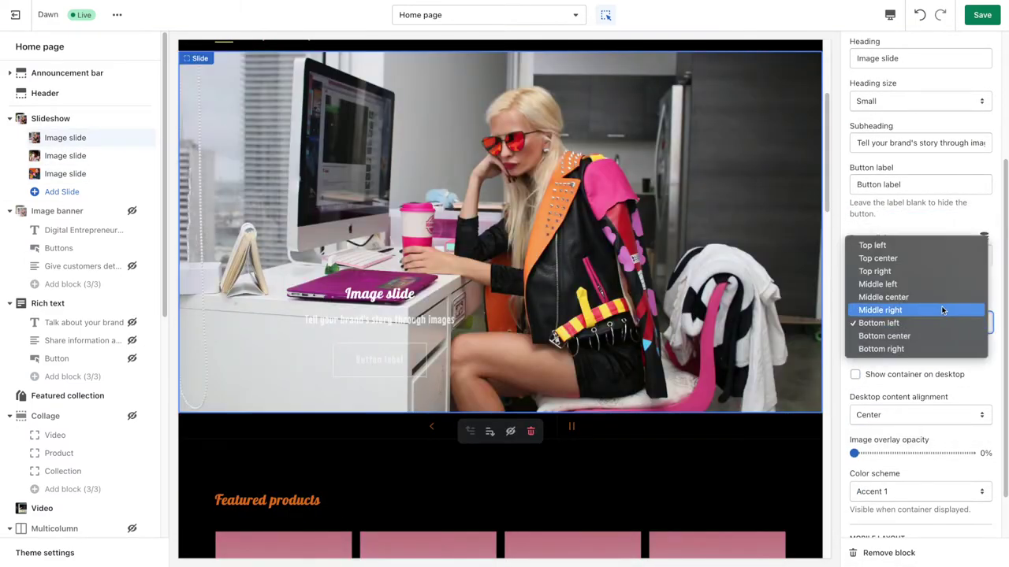
click(875, 269)
Set the first slide's desktop content alignment to Right.
scroll(946, 394, down, 2)
click(914, 370)
click(914, 383)
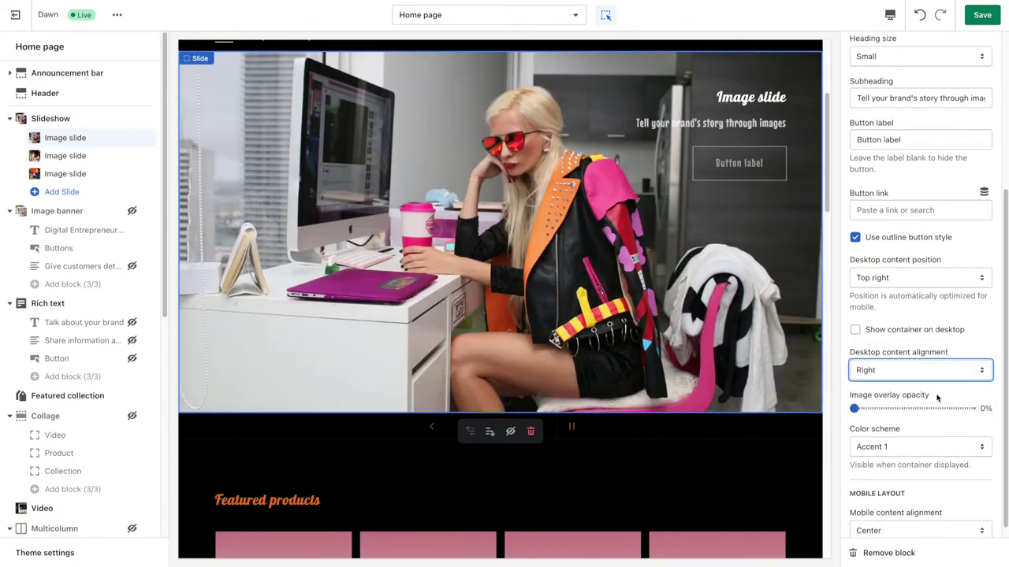
click(968, 433)
click(966, 462)
Set the second slide's desktop content position to Bottom right and content alignment to Right, with its container off on desktop.
click(86, 156)
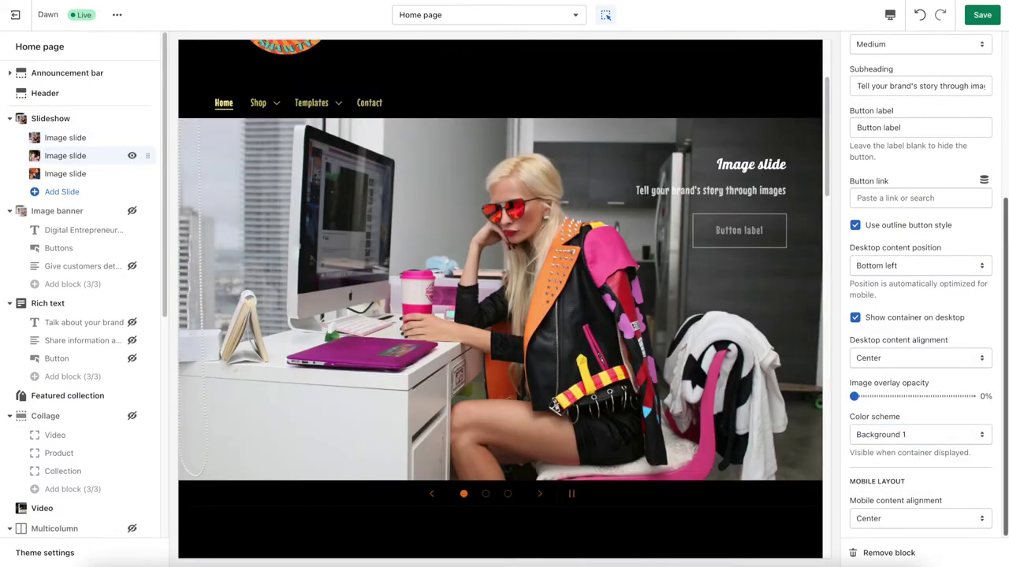
click(543, 482)
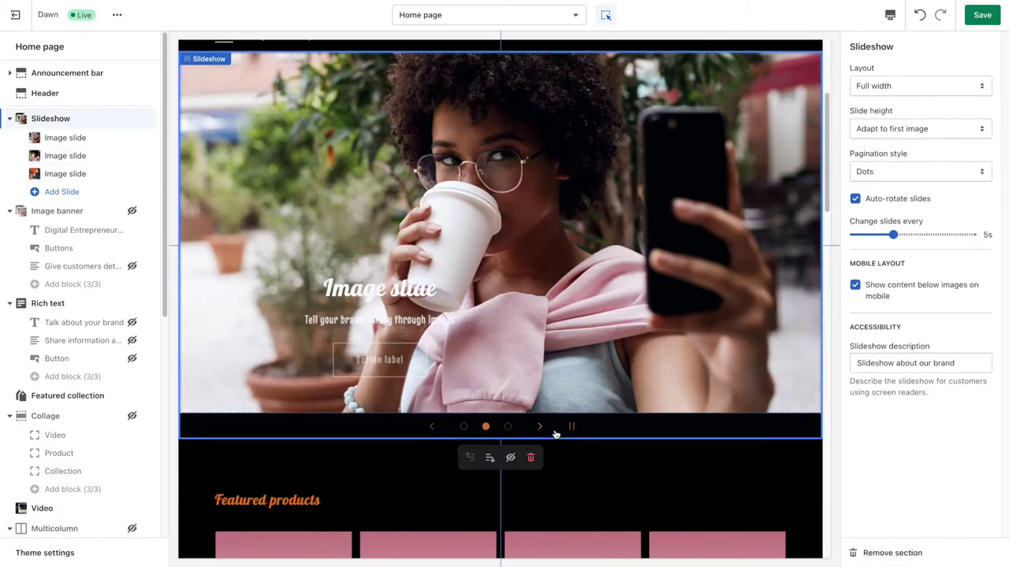
click(554, 432)
drag(1001, 360, 1004, 527)
click(919, 382)
click(914, 414)
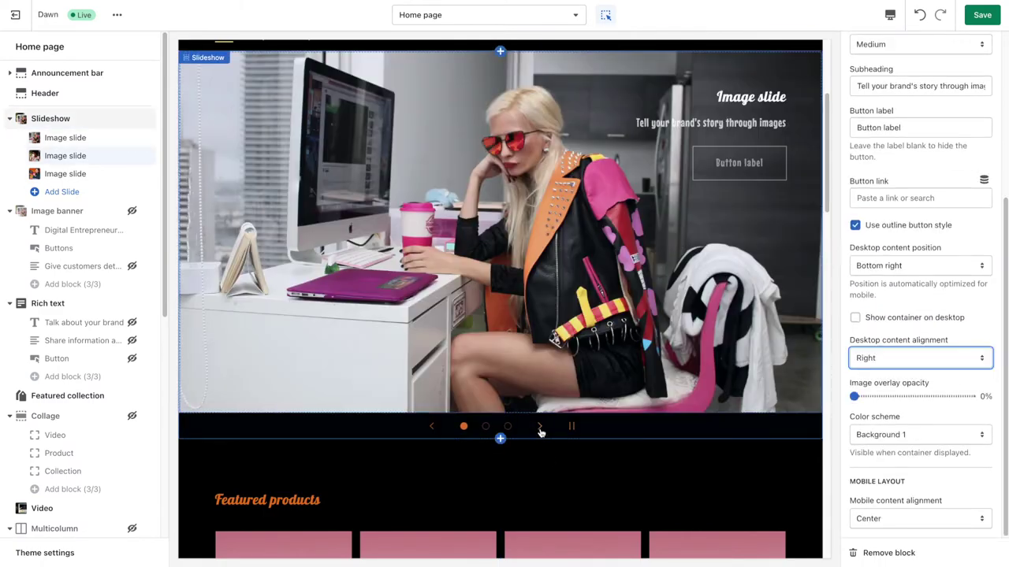
click(541, 431)
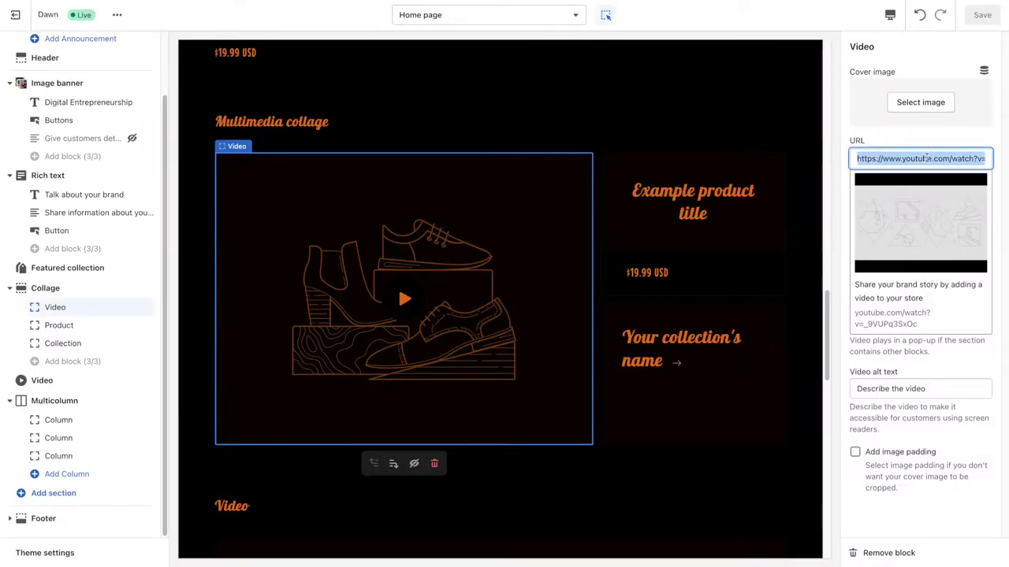
text(https://www.youtube.com/channel/UCVlRwDjGfS-nK5miYVRa6aw)
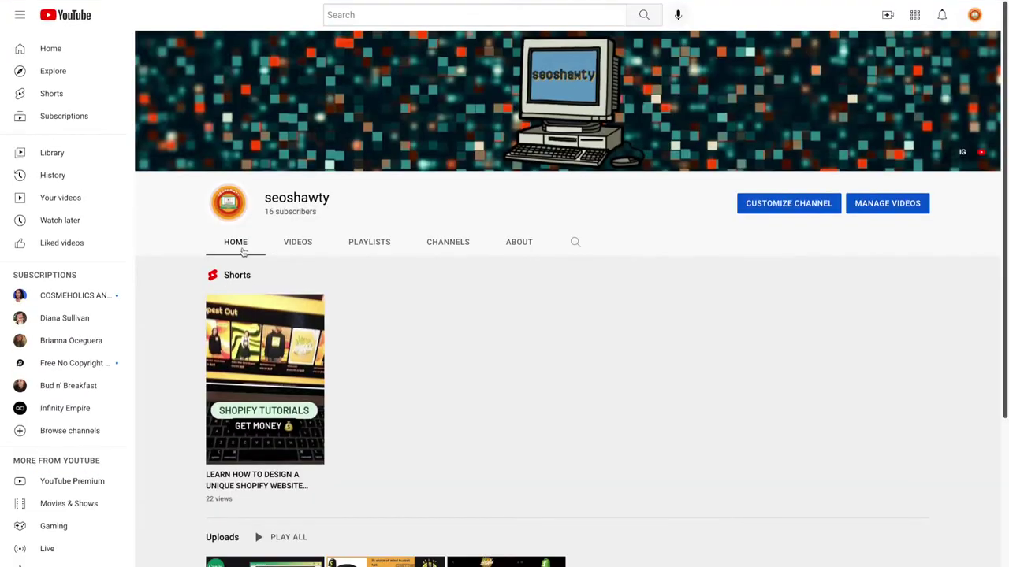
click(298, 242)
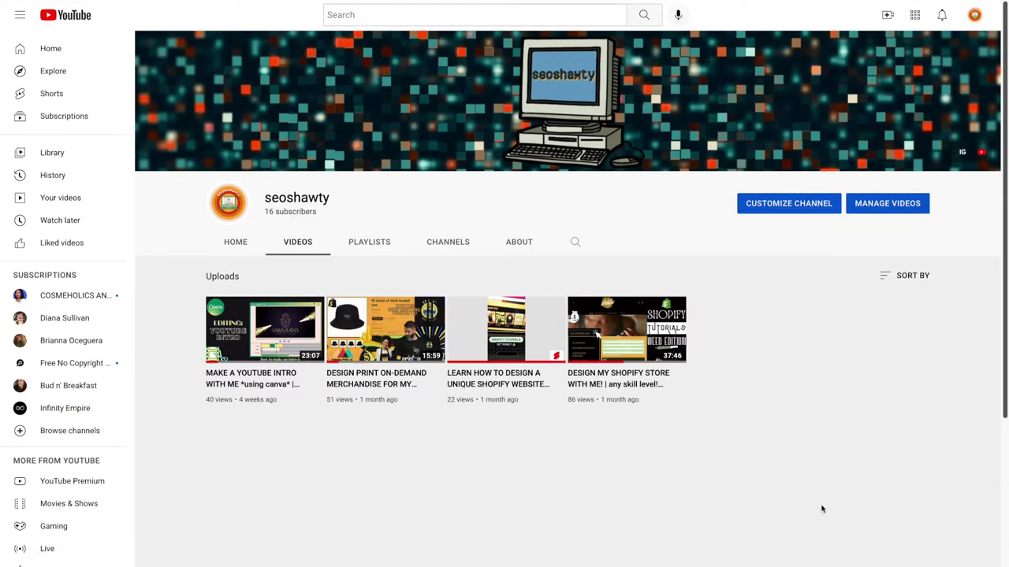
click(633, 355)
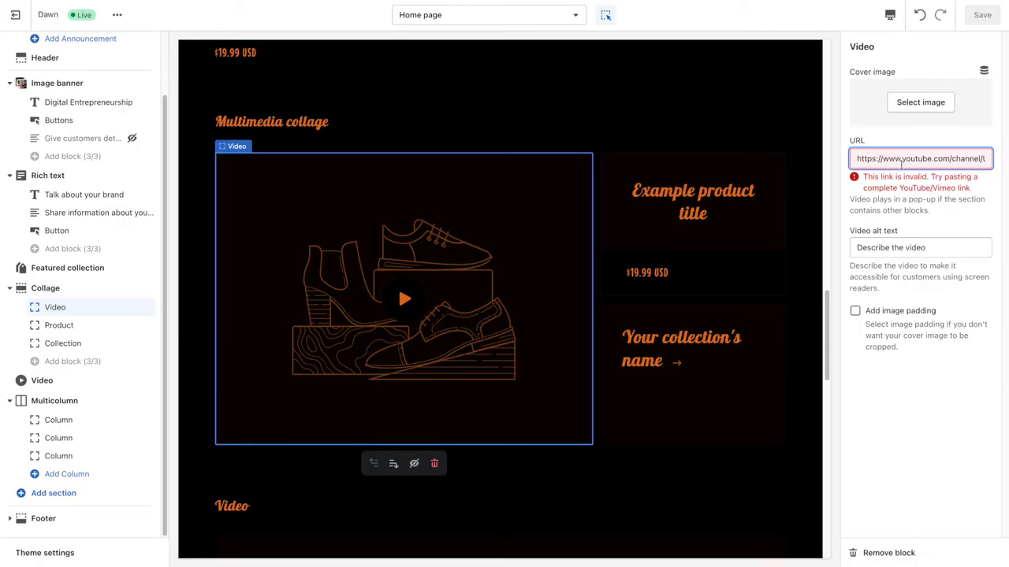
key(ctrl+a)
text(https://www.youtube.com/watch?v=REJ4M-jj1Fc&t=1071s)
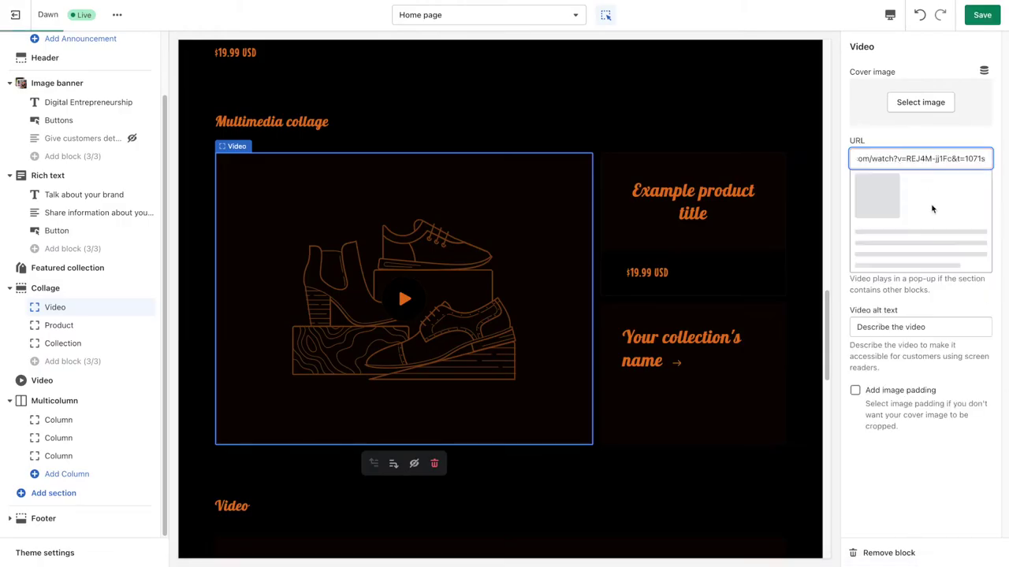
Upload the YouTube intro thumbnail PNG from Downloads as the collage video's cover image.
click(920, 102)
click(881, 133)
click(319, 172)
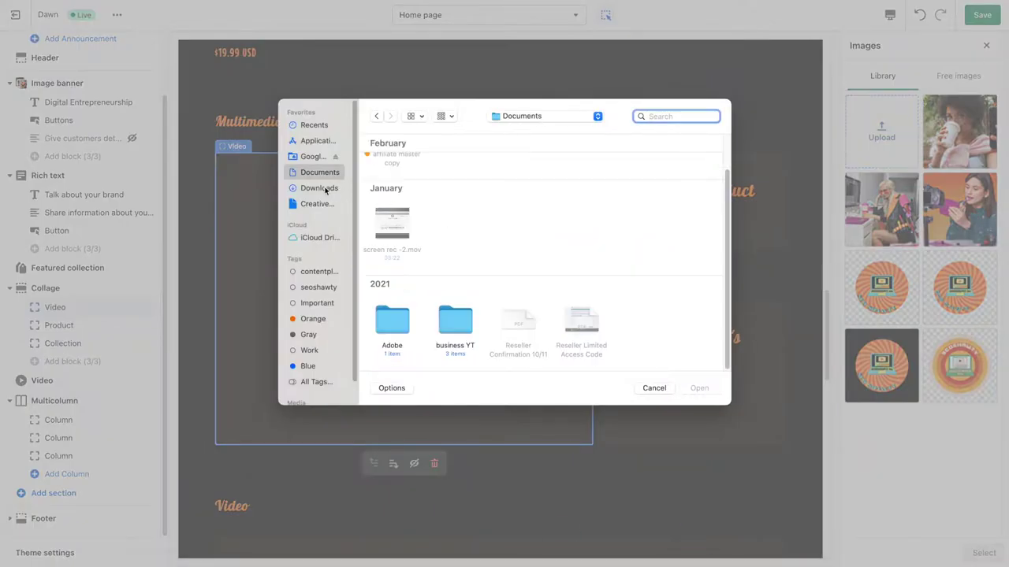
click(319, 187)
scroll(542, 281, down, 10)
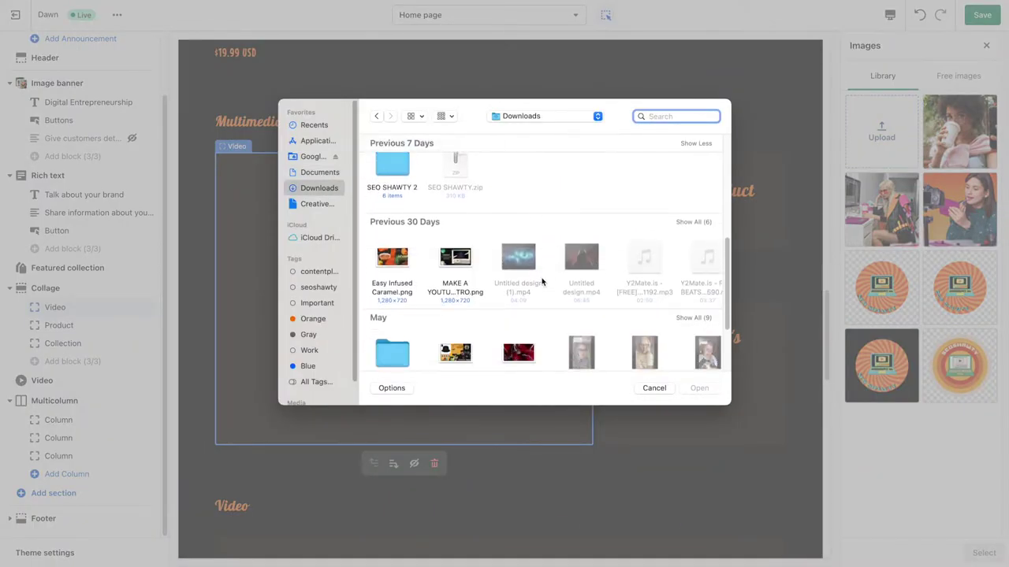
double_click(455, 260)
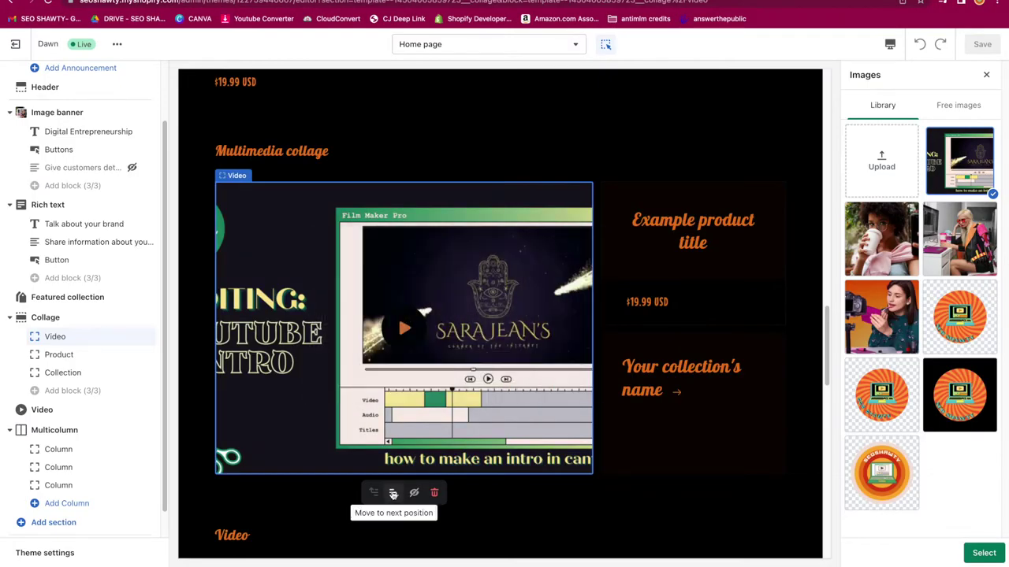
scroll(252, 321, up, 2)
click(42, 409)
triple_click(902, 228)
text(https://www.youtube.com/watch?v=oyFm5AsHIWw&t=90s)
click(920, 174)
click(955, 190)
click(981, 553)
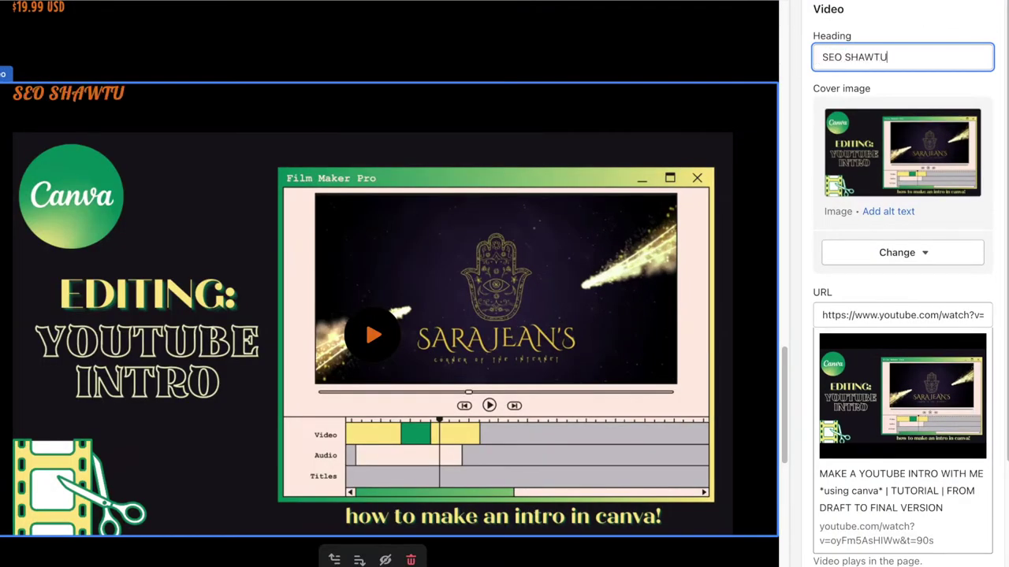
Set the Video section's heading to Latest Tutorial.
key(BackSpace)
key(BackSpace)
text(Latest Tutorial)
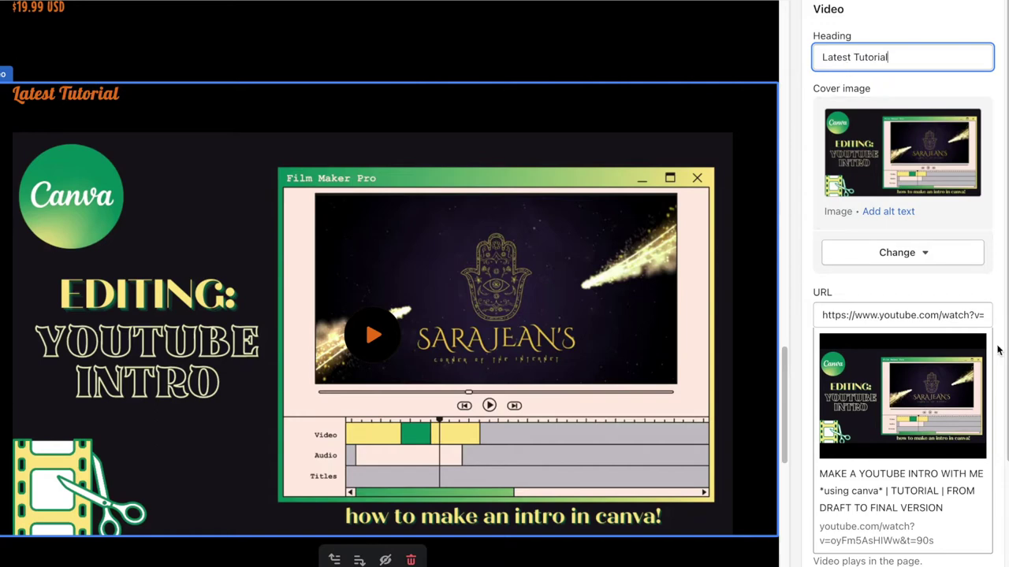
Turn off full width for the Video section, undo the last maximum width change, and save the theme.
scroll(817, 528, down, 3)
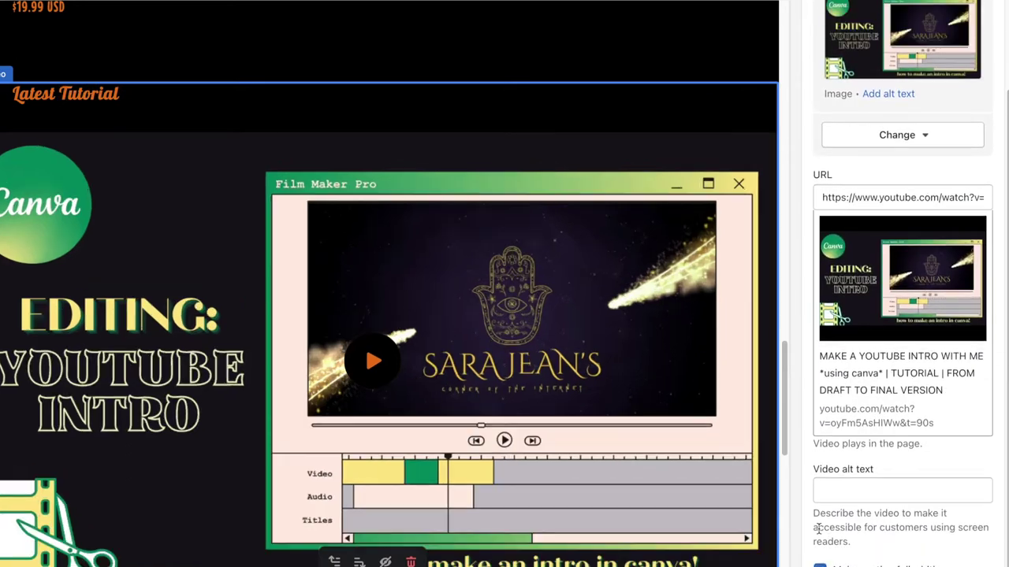
scroll(969, 394, down, 3)
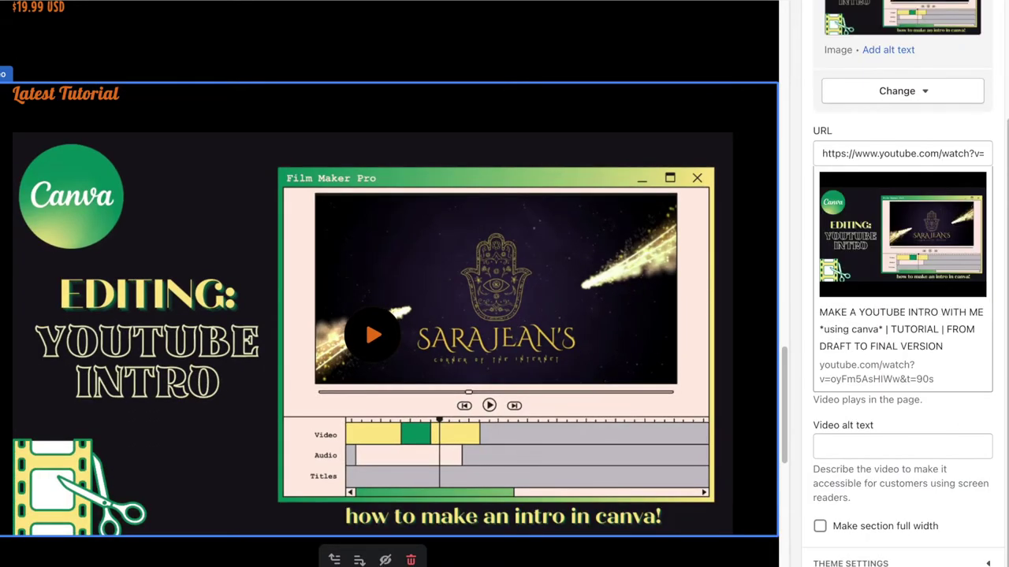
click(902, 555)
click(903, 535)
click(919, 44)
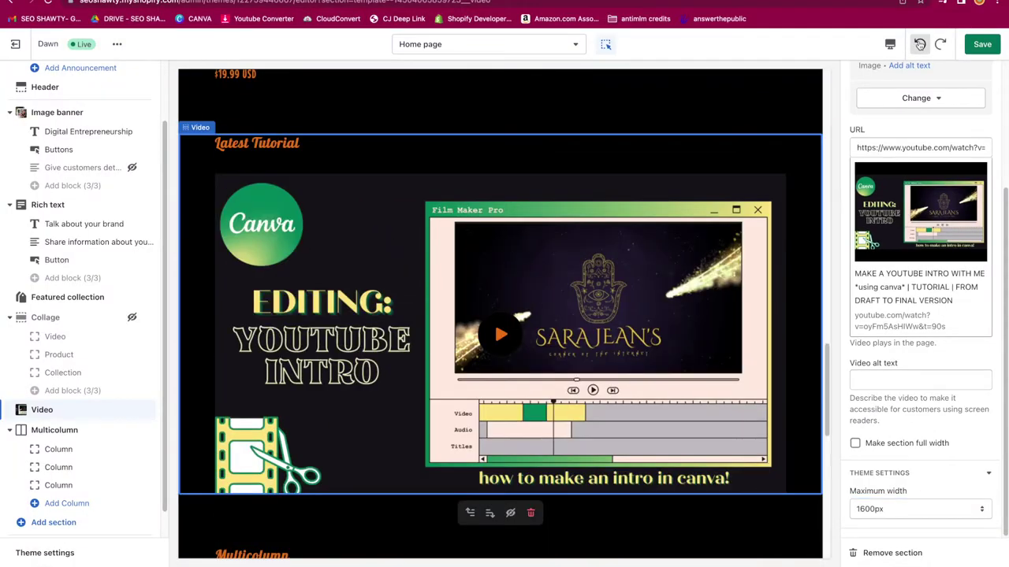
click(982, 45)
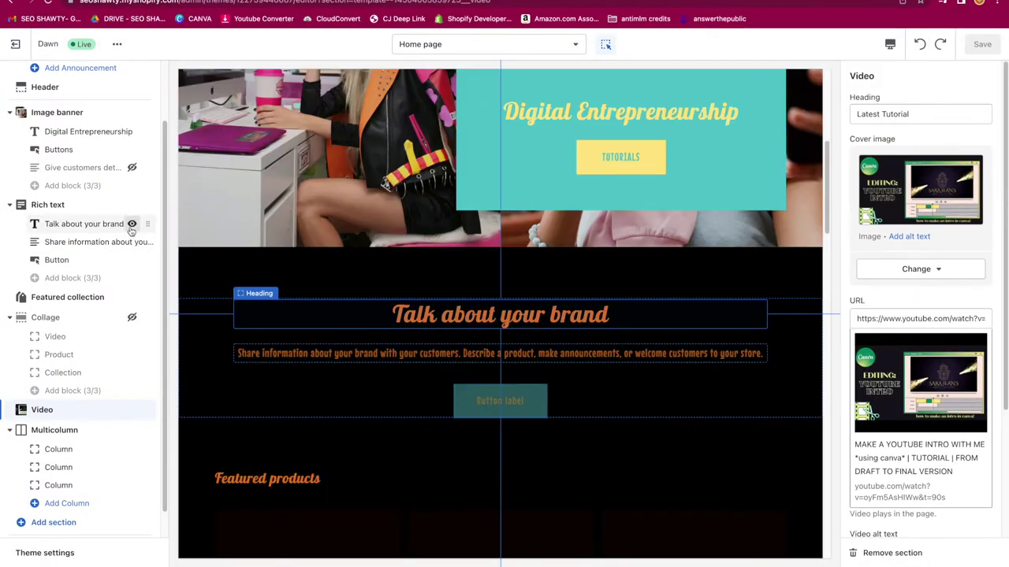
Hide the Rich text heading, text and button plus the Featured collection and Multicolumn sections, and open the Footer settings.
click(131, 224)
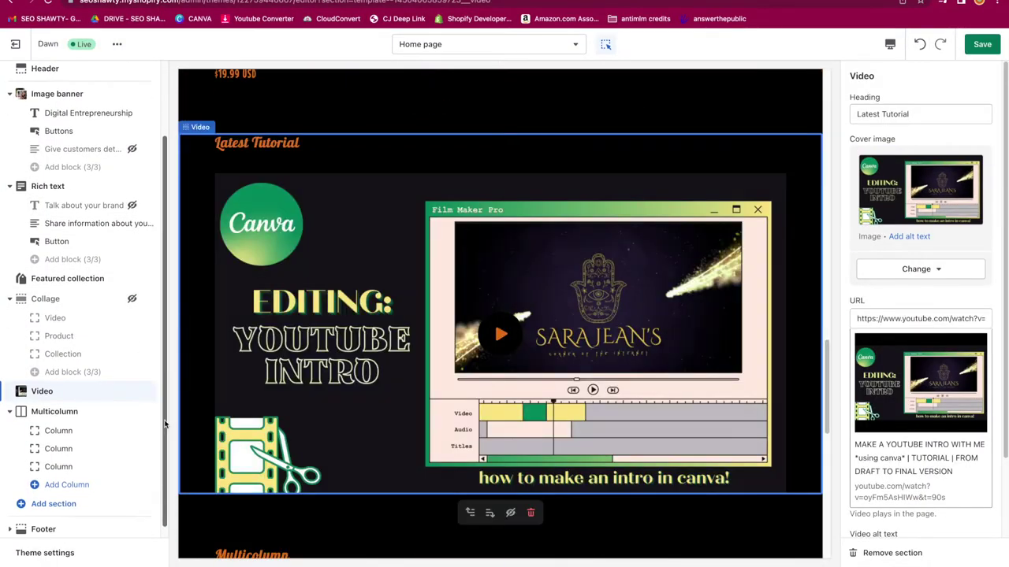
scroll(110, 252, down, 1)
click(43, 519)
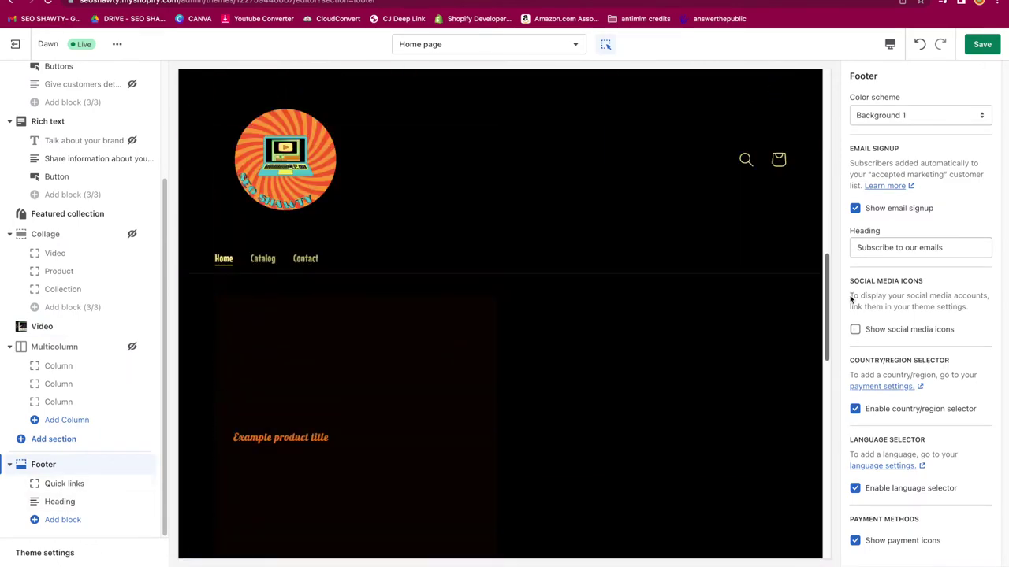
click(132, 214)
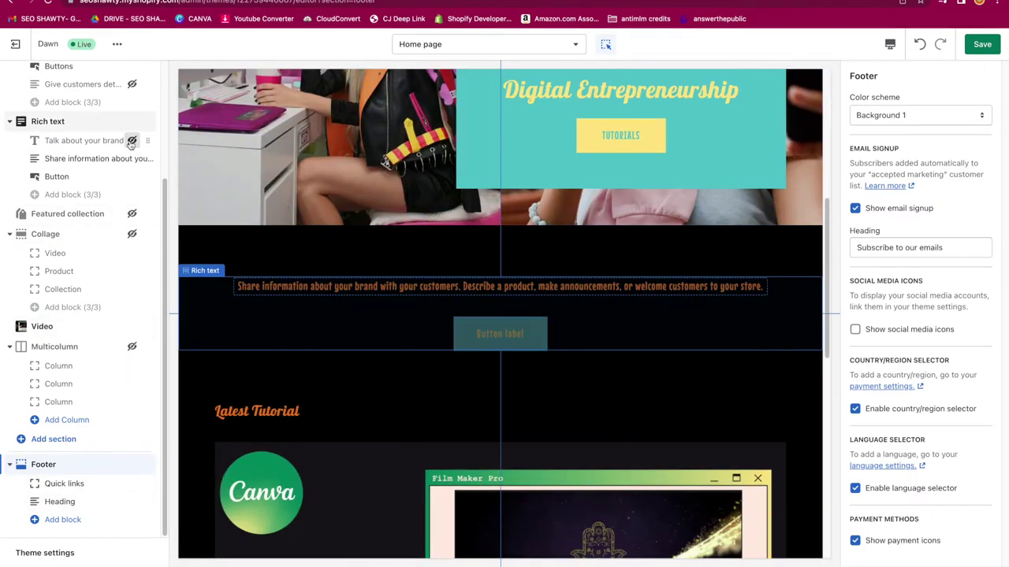
click(131, 158)
click(131, 176)
click(53, 439)
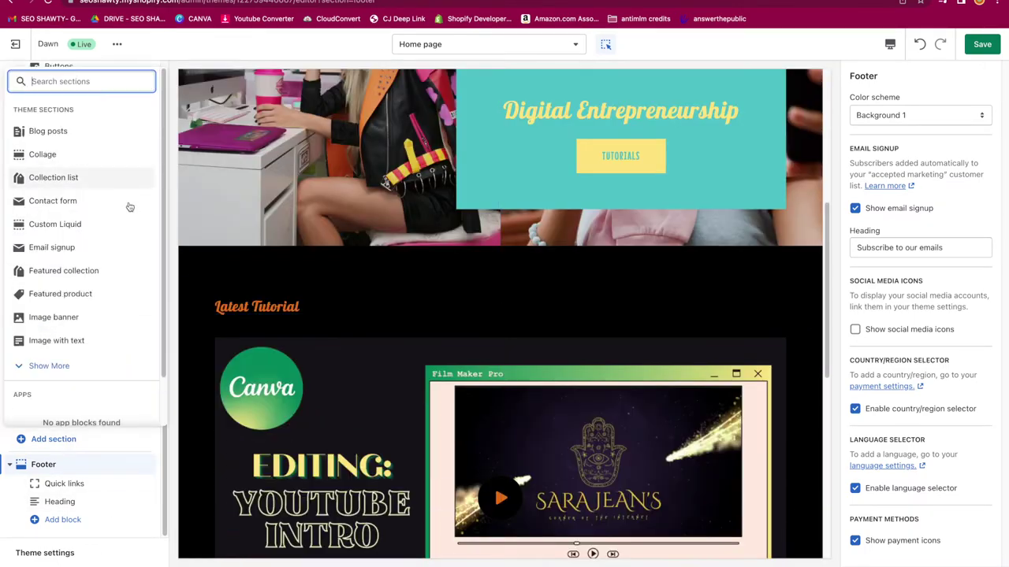
click(56, 435)
key(super+z)
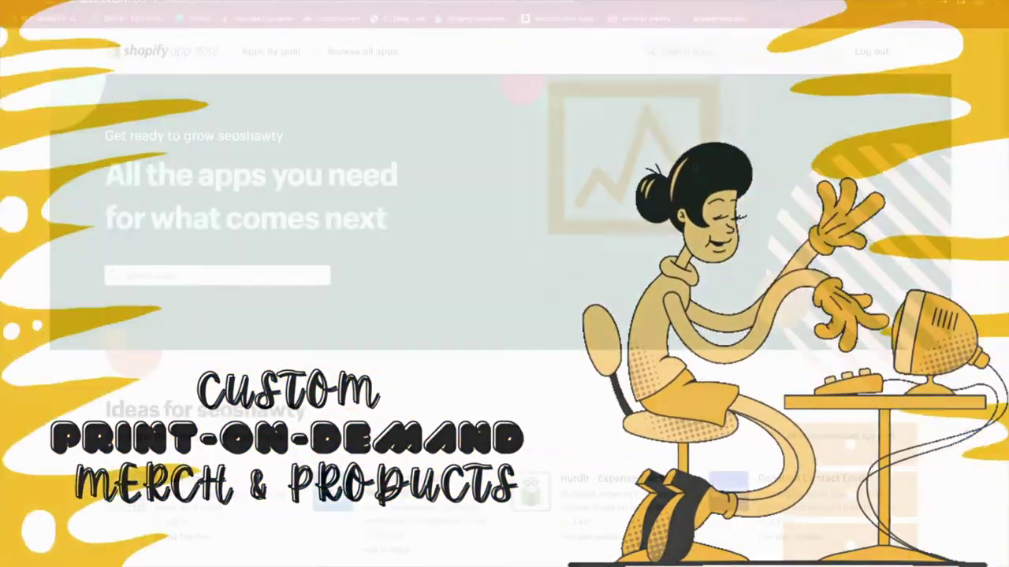
Search the Shopify App Store for printful, install Printful: Print on Demand, and connect the store to the existing Printful account.
text(printful)
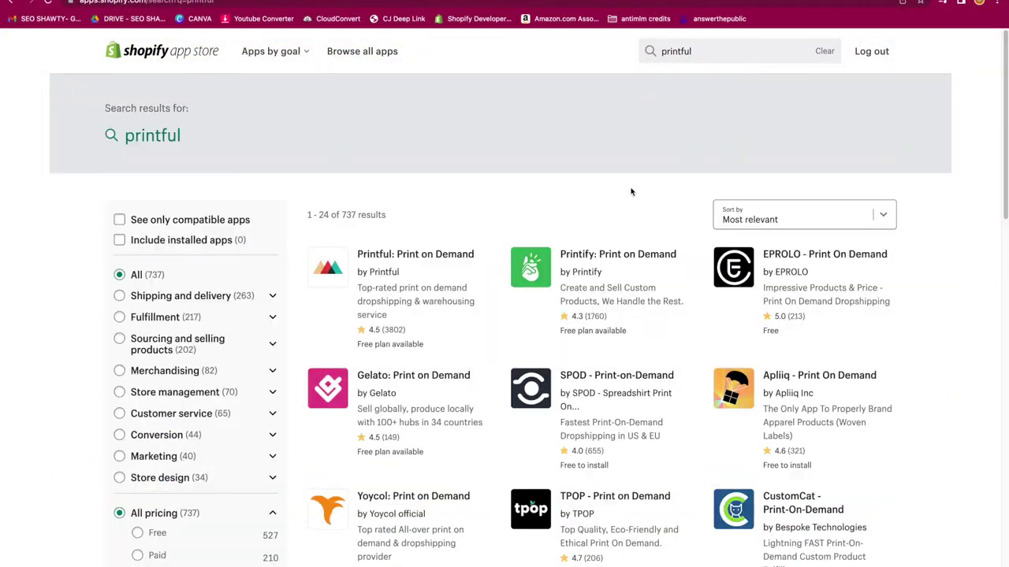
click(399, 252)
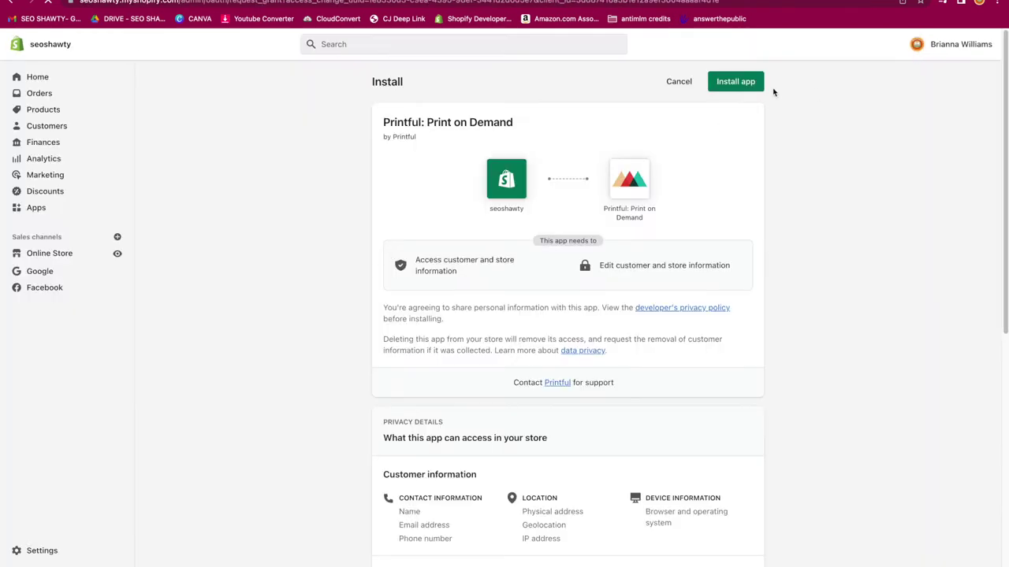
click(745, 82)
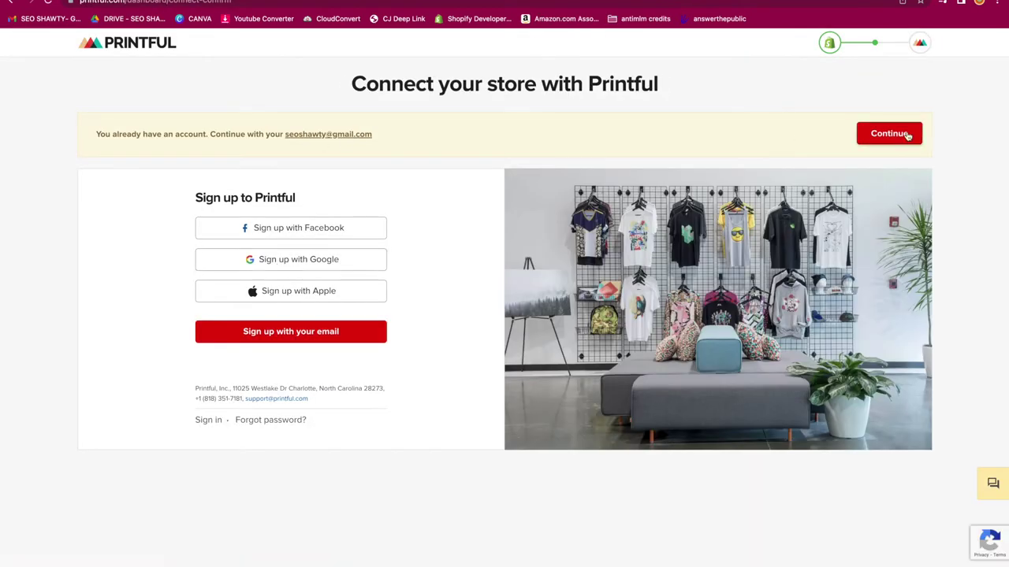
click(908, 135)
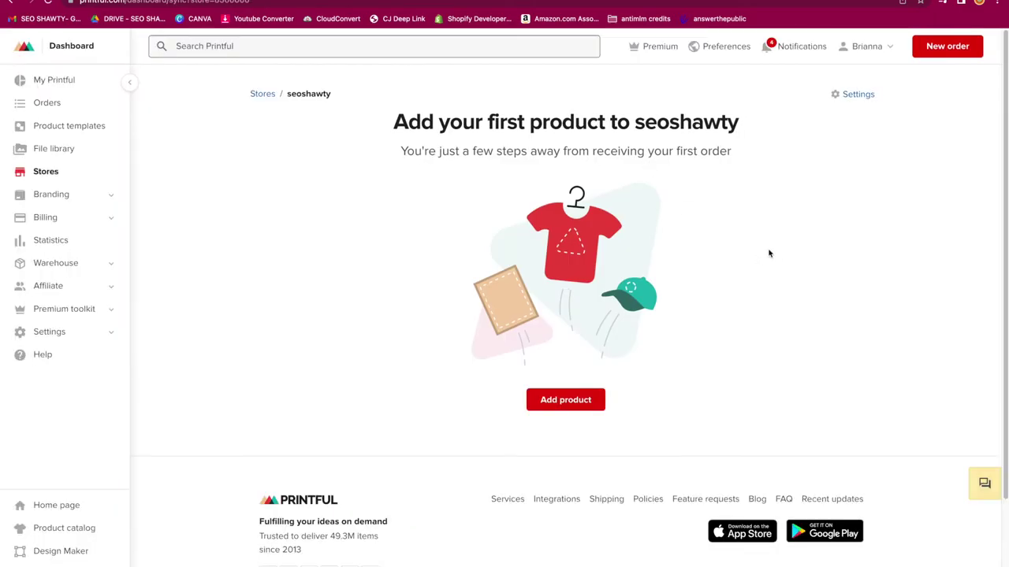
Start adding a product to the seoshawty store and pick the Gaming Mouse Pad from the new products catalog.
click(539, 318)
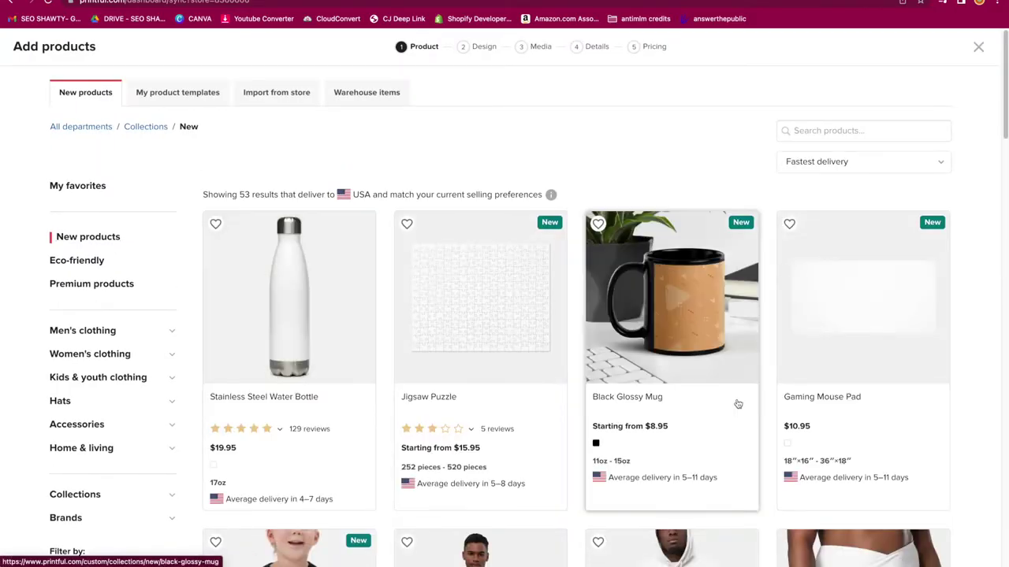
scroll(964, 403, down, 4)
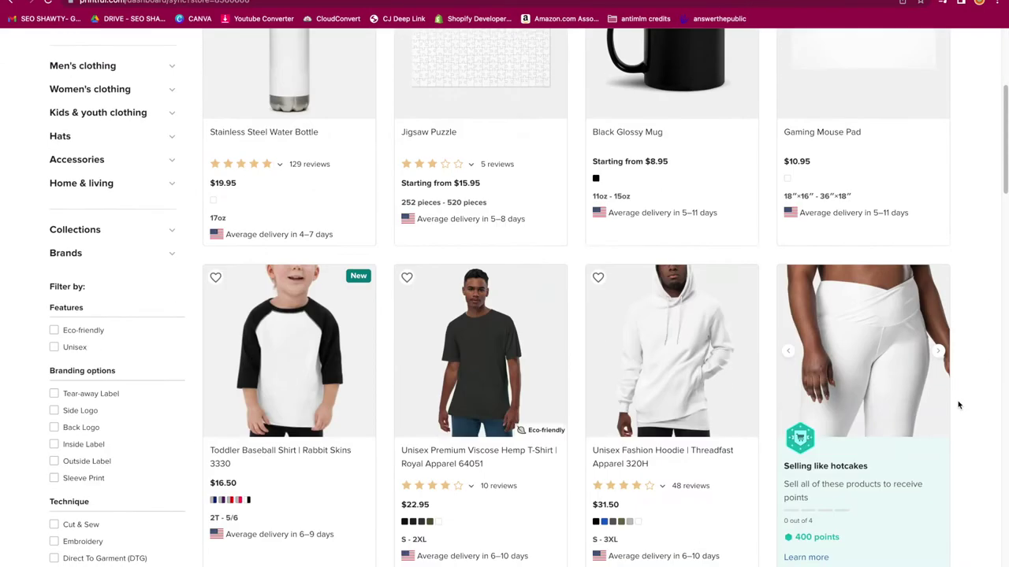
scroll(959, 405, down, 12)
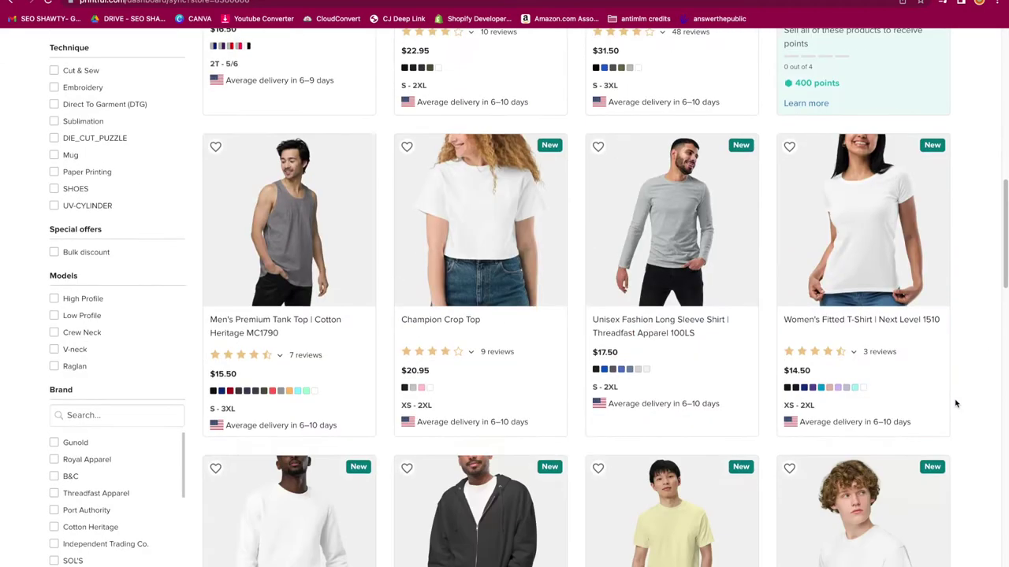
scroll(954, 405, down, 8)
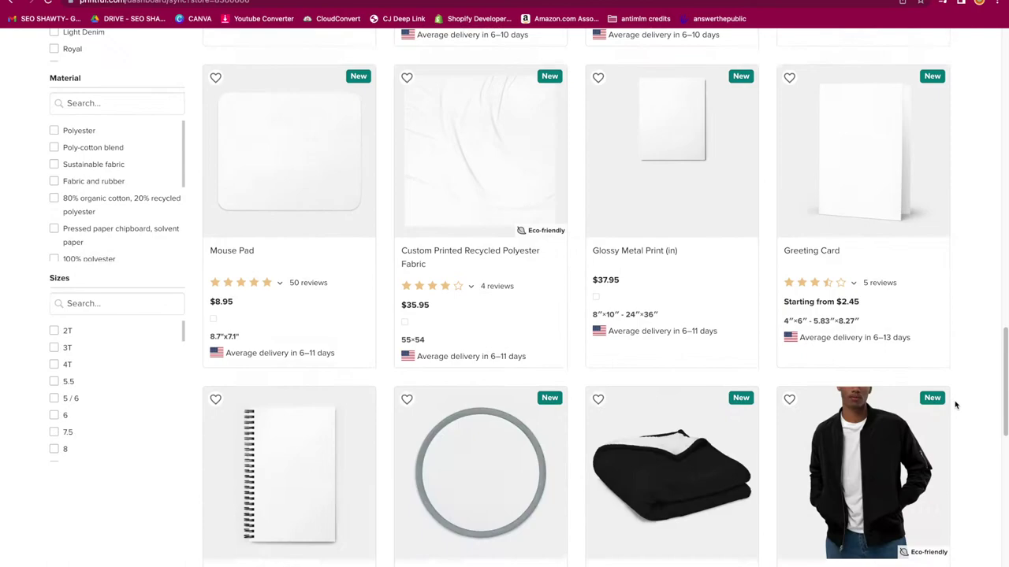
scroll(955, 405, up, 20)
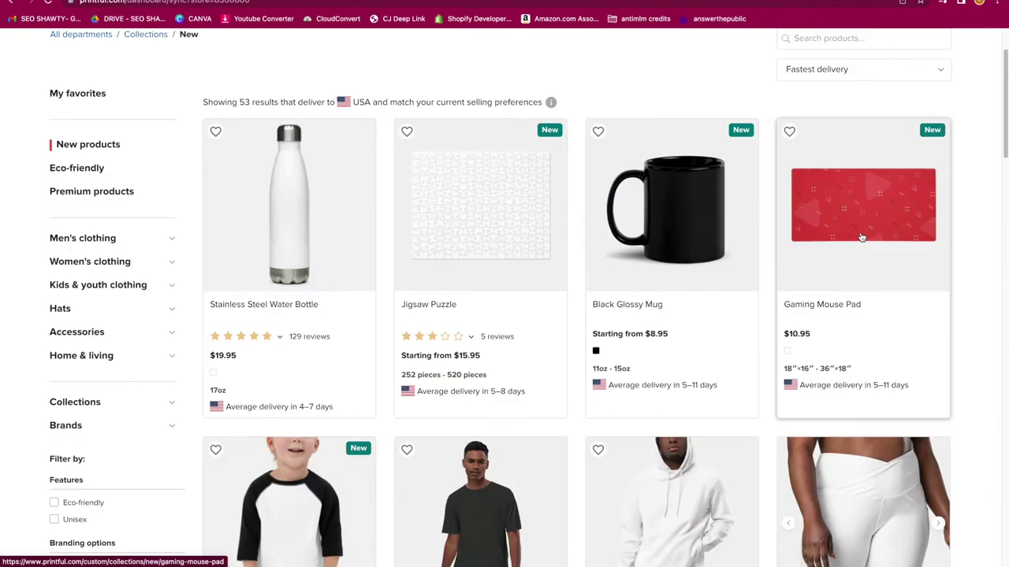
click(861, 238)
Upload SEO SHAWTY (Facebook Cover) (2).png from the Downloads folder as the mouse pad's design.
click(628, 291)
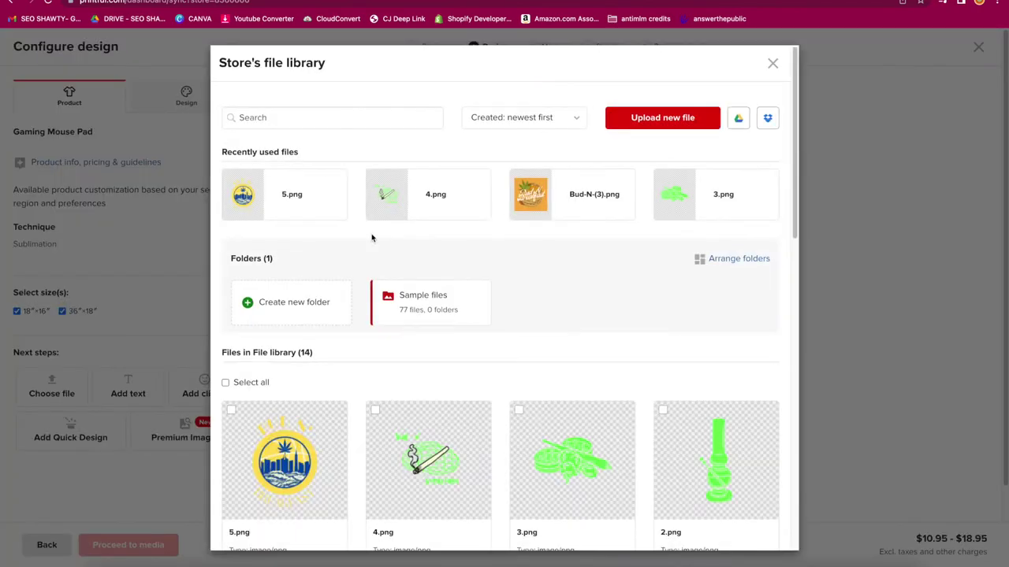
click(323, 201)
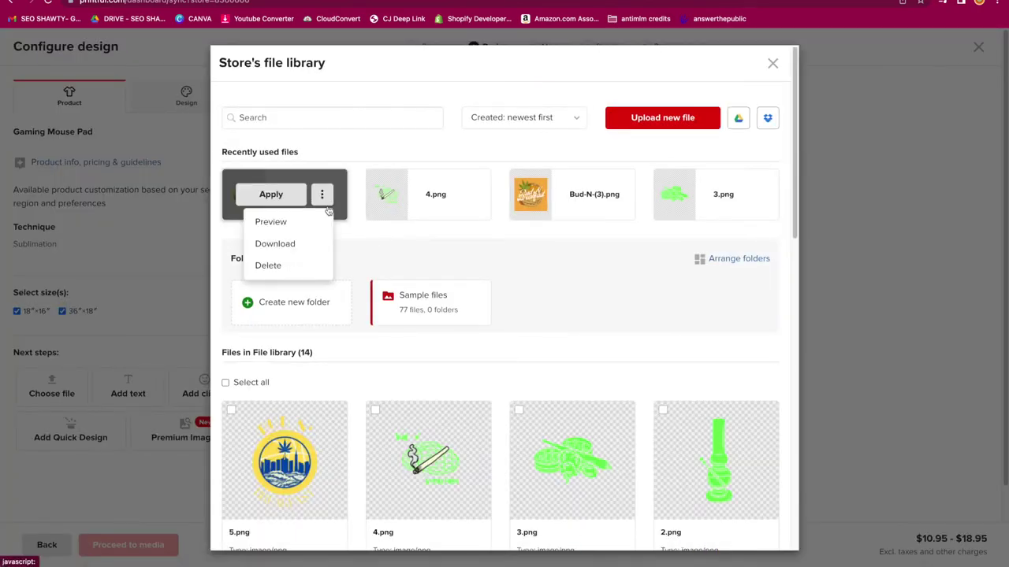
click(649, 123)
double_click(586, 193)
click(376, 116)
scroll(607, 307, down, 5)
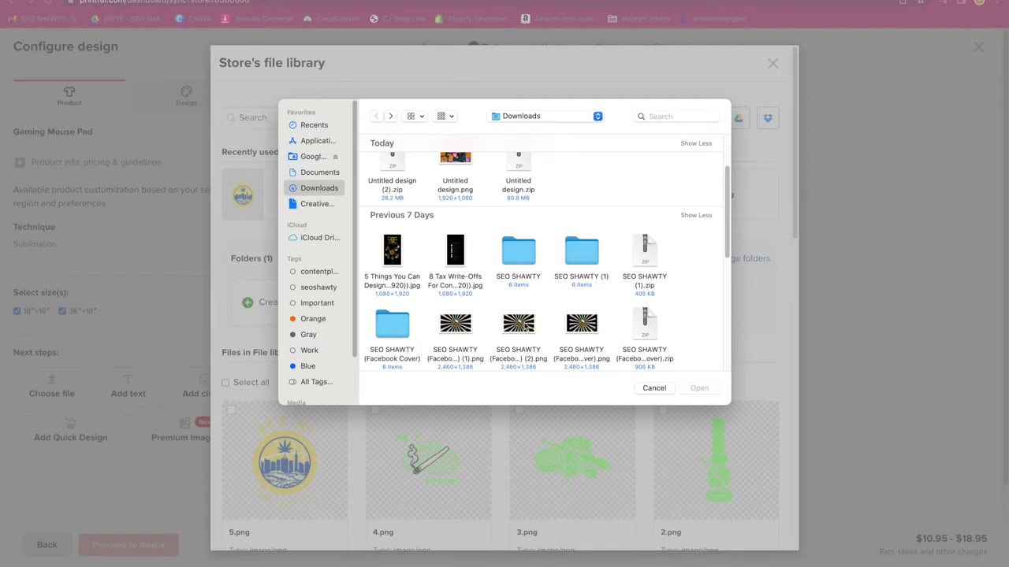
double_click(518, 323)
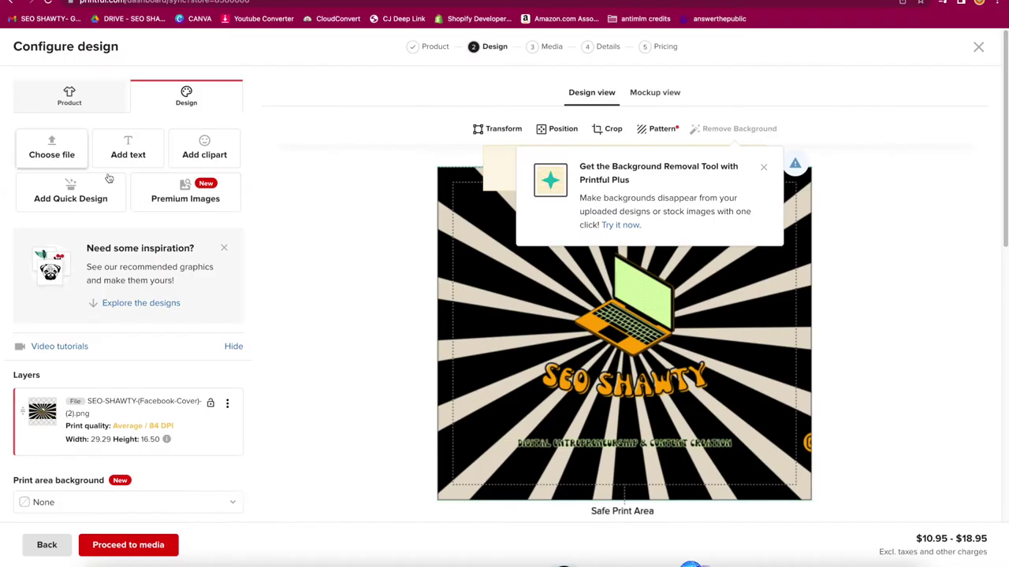
Upload seoshawty (1).png from Downloads as a second design layer on the mouse pad and dismiss the image notice.
click(52, 153)
click(671, 124)
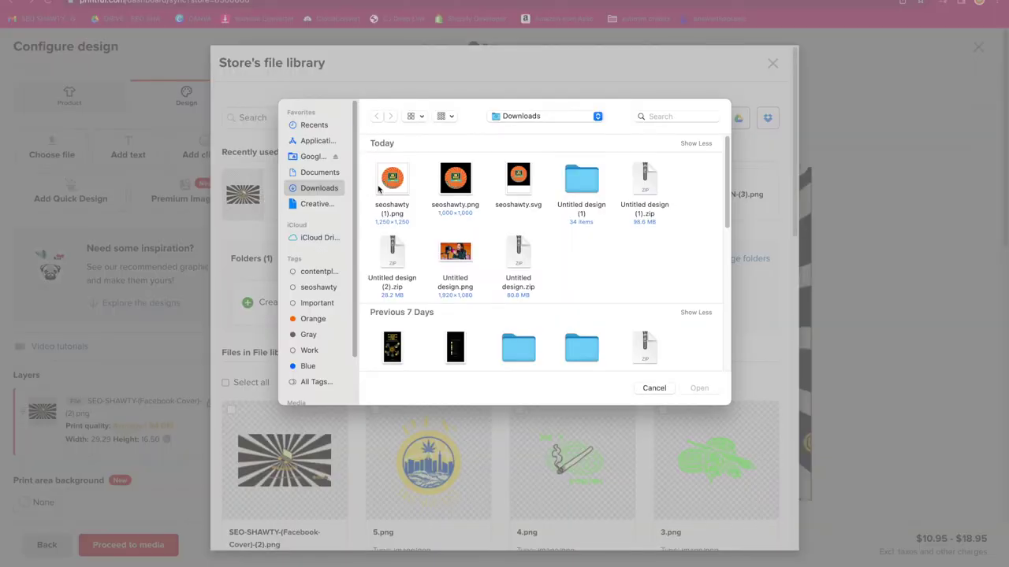
double_click(382, 186)
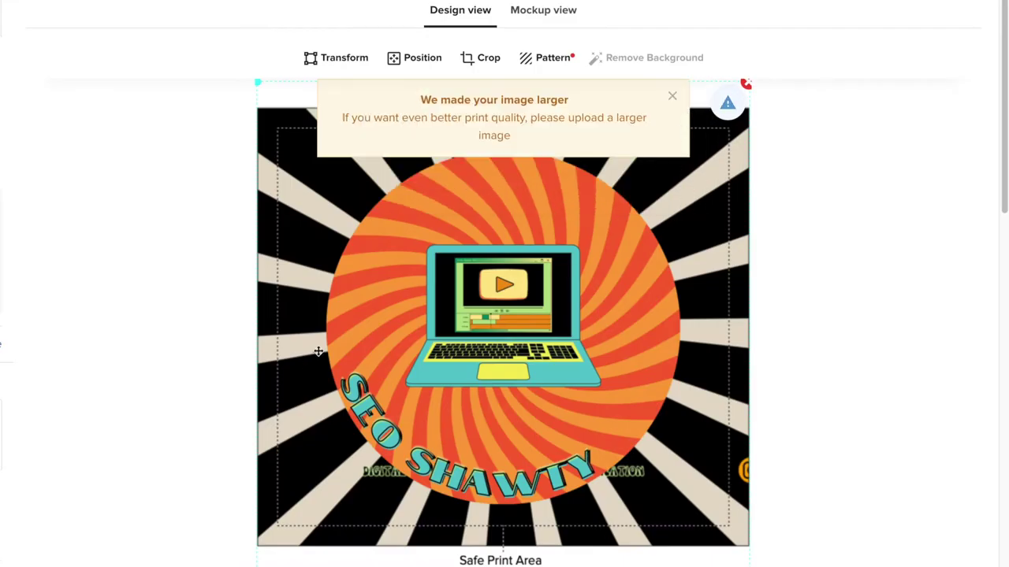
click(672, 100)
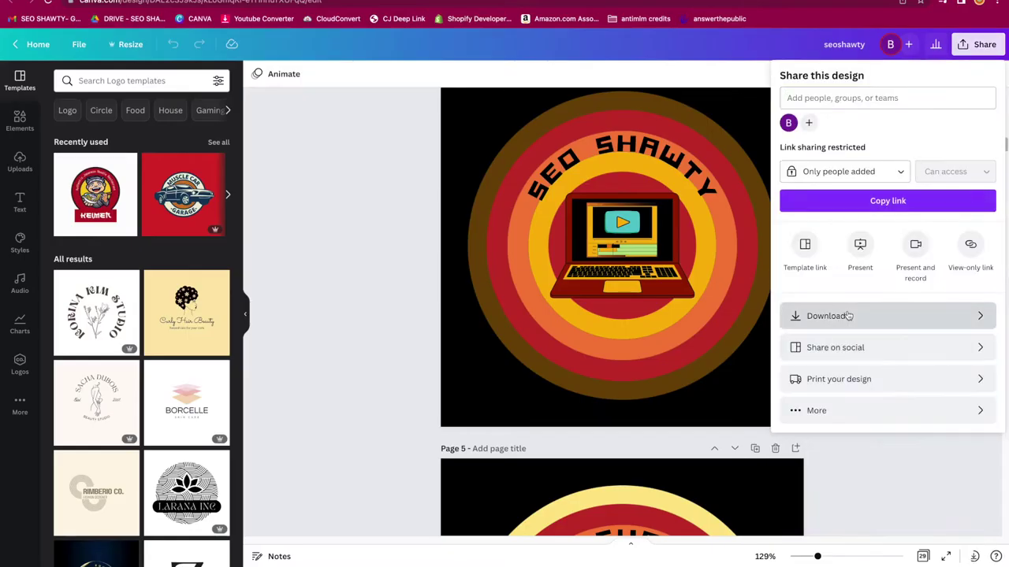
In Canva, download all 29 pages of the seoshawty design as PNG at size 3 (1500 × 1500 px).
click(847, 318)
drag(637, 206, 981, 205)
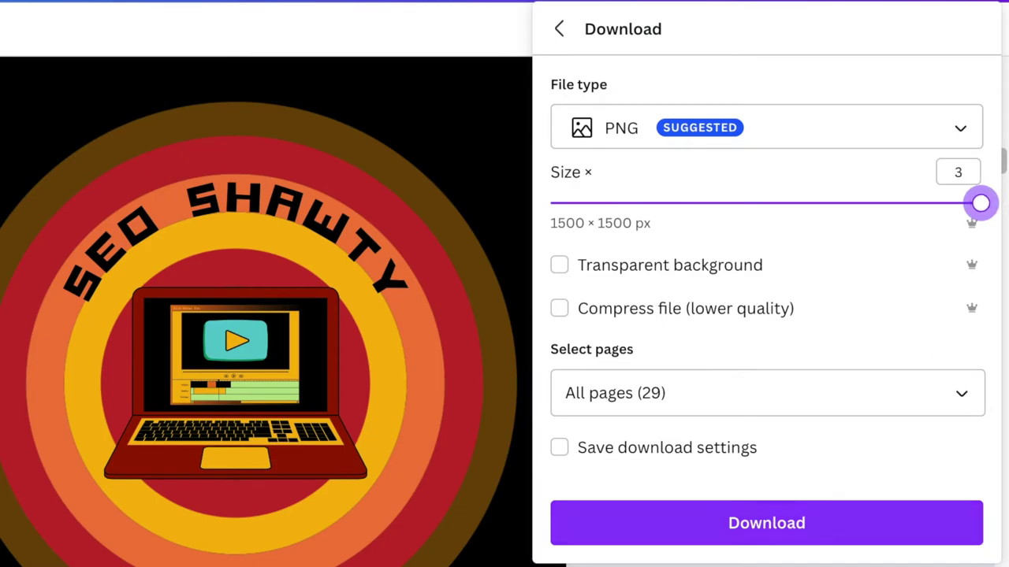
click(716, 535)
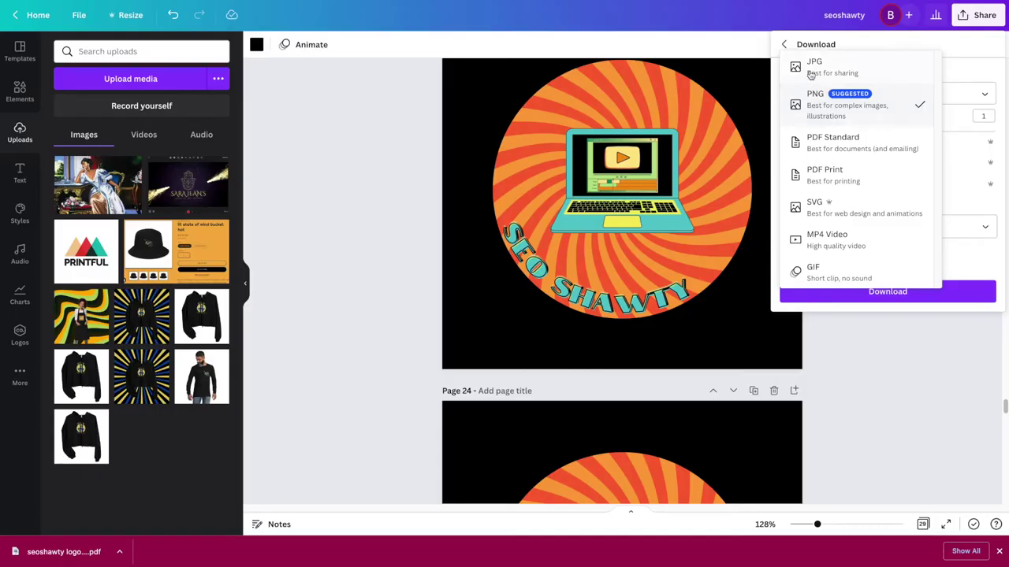
Download all 29 pages of the seoshawty design as JPG at size 3 (1500 × 1500 px).
click(814, 71)
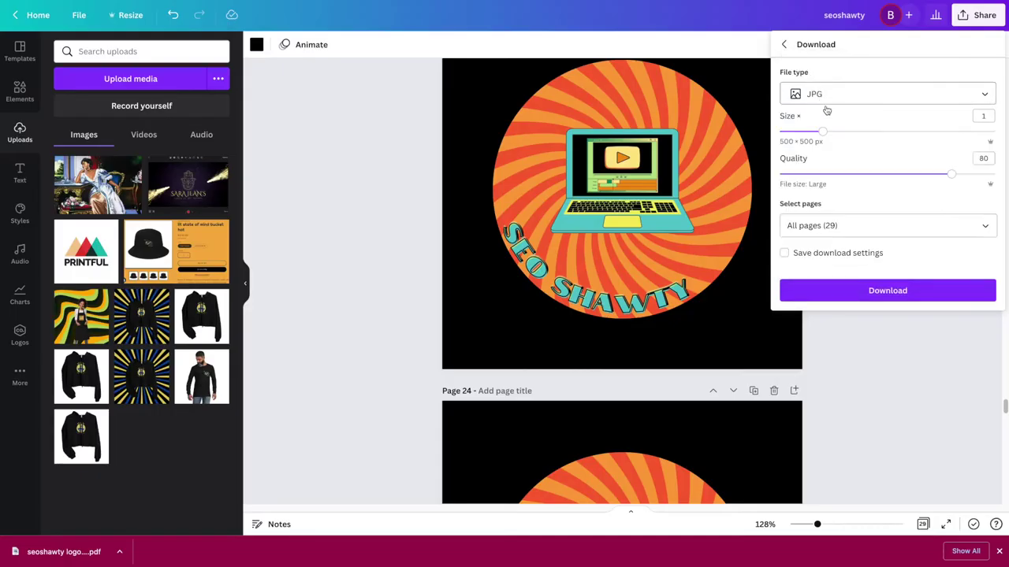
drag(823, 134, 995, 131)
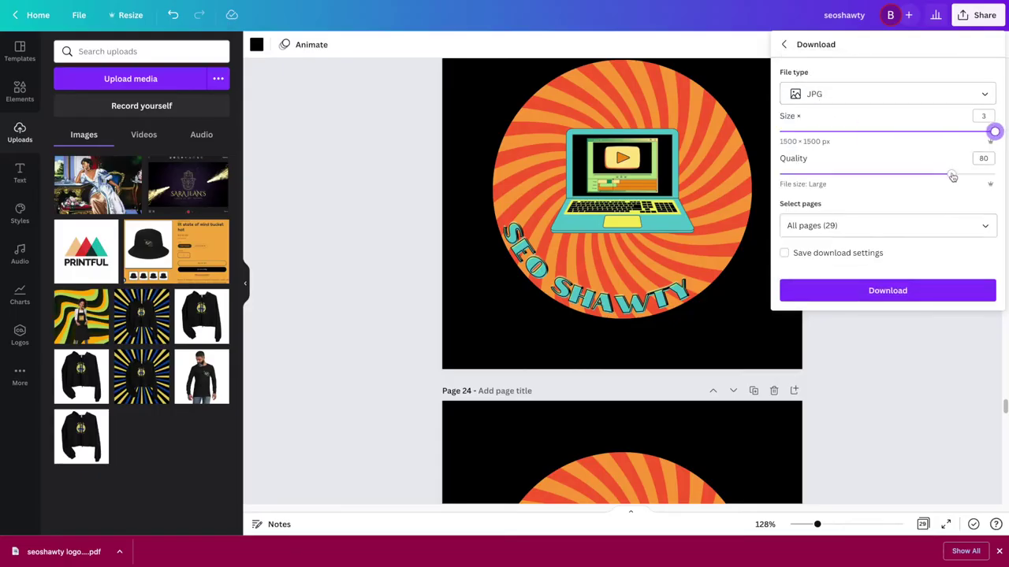
click(923, 290)
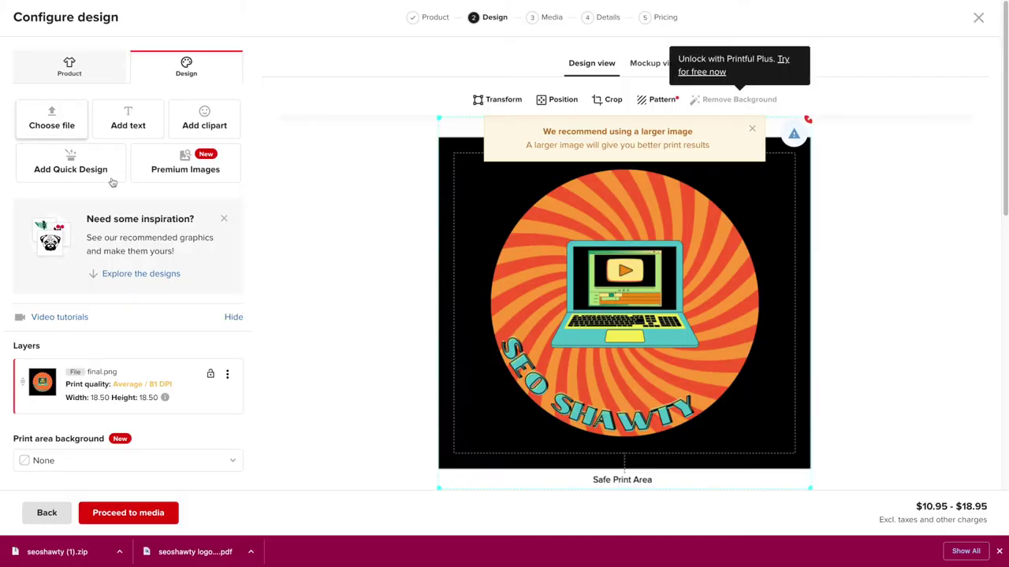
In Printful, remove the final.png layer from the mouse pad and delete the most recent final.png from the store's file library.
click(227, 375)
click(189, 439)
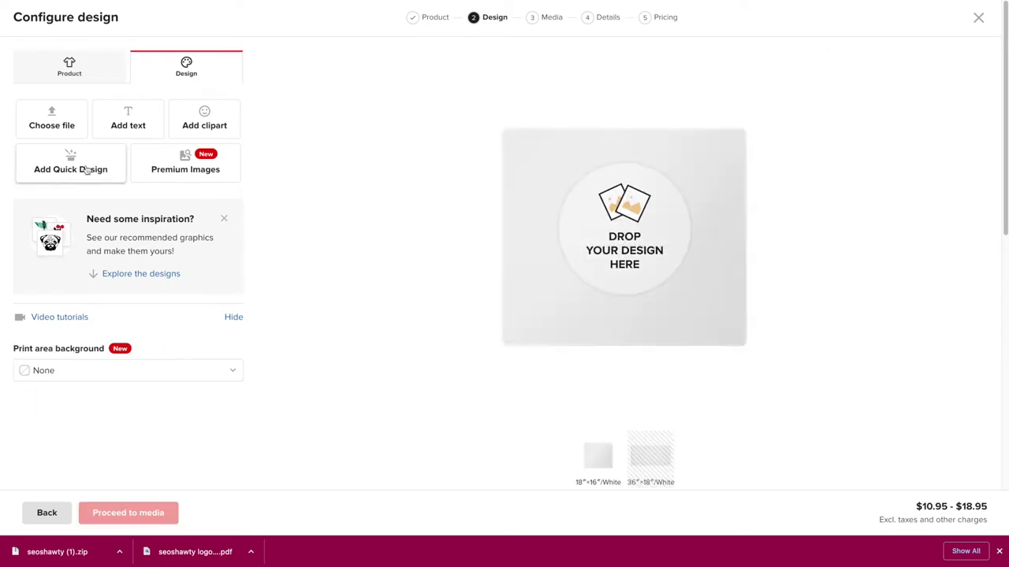
click(43, 137)
click(321, 165)
click(309, 244)
click(565, 124)
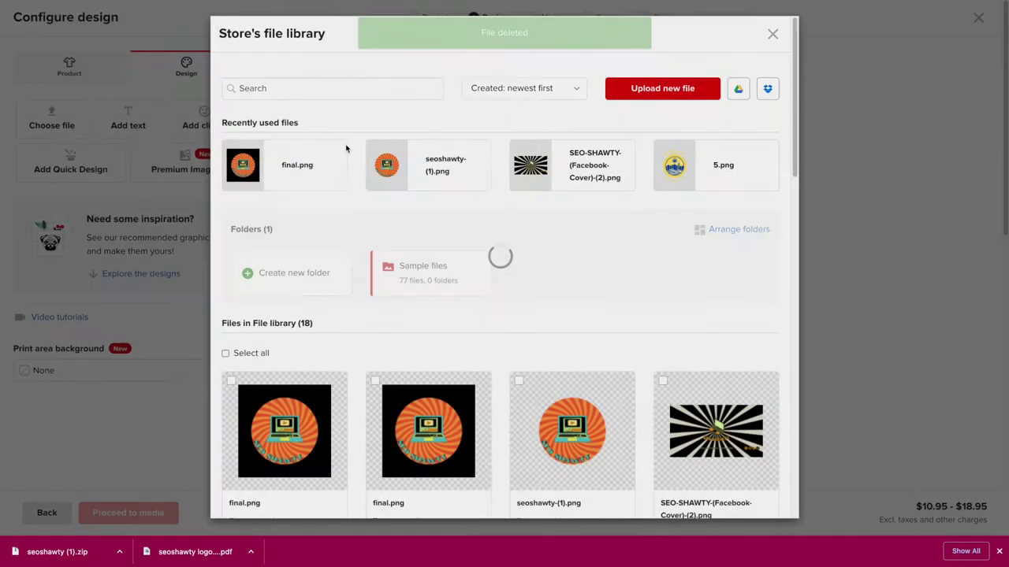
Delete the remaining duplicate final.png from the store's file library.
click(318, 165)
click(317, 165)
click(297, 231)
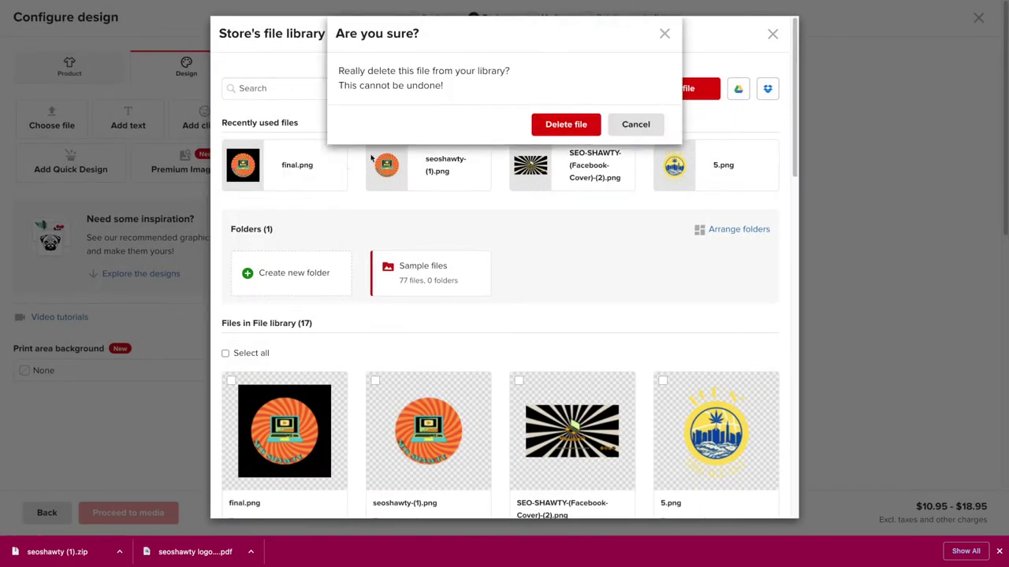
click(564, 125)
Delete seoshawty-(1).png and SEO-SHAWTY-(Facebook-Cover)-(2).png from the store's file library.
click(322, 165)
click(297, 235)
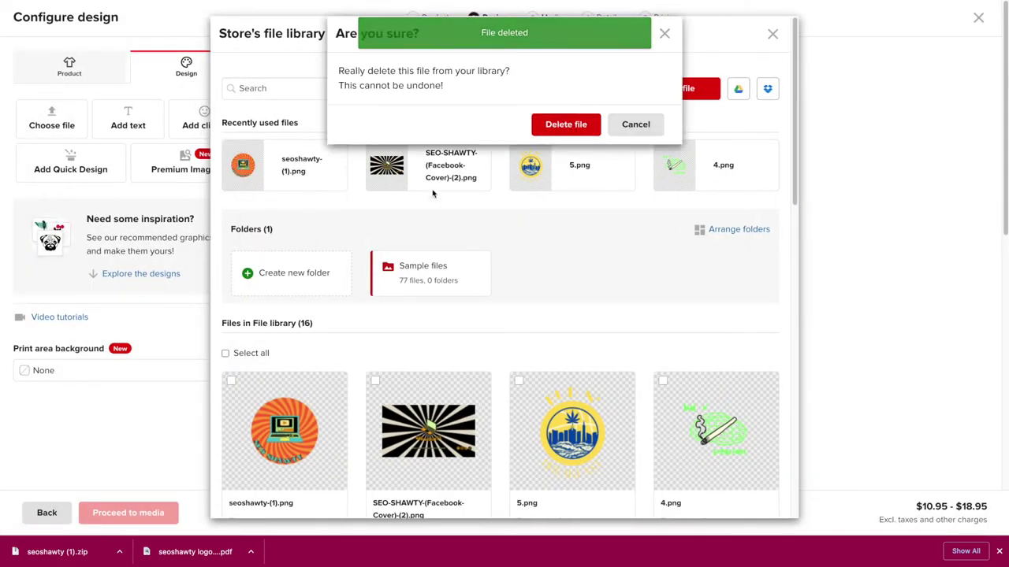
click(565, 124)
click(321, 165)
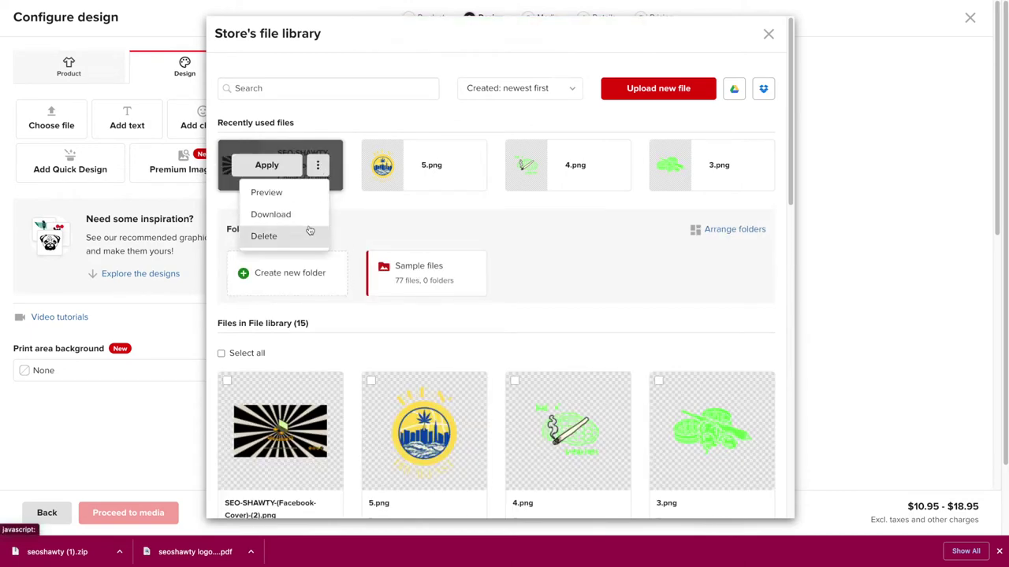
click(308, 233)
click(575, 124)
Upload final.jpg from the seoshawty (1) folder in Downloads to the store's file library.
click(635, 88)
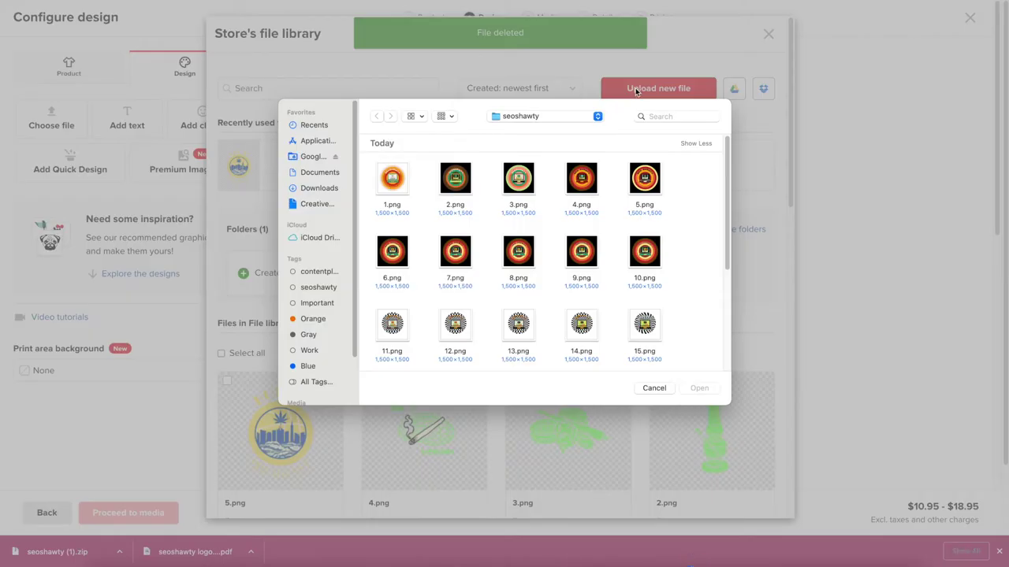
click(312, 190)
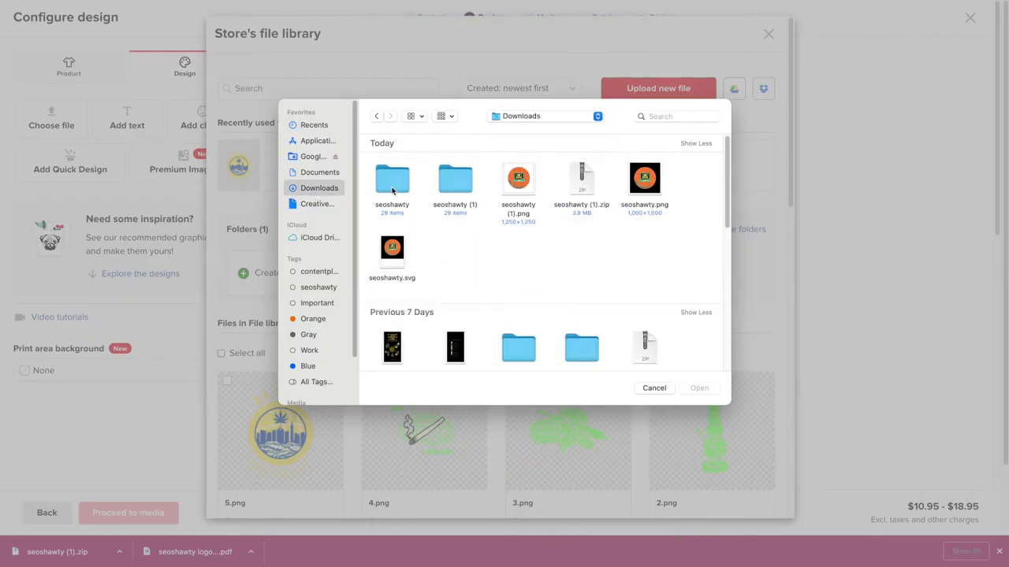
double_click(446, 191)
scroll(691, 246, down, 5)
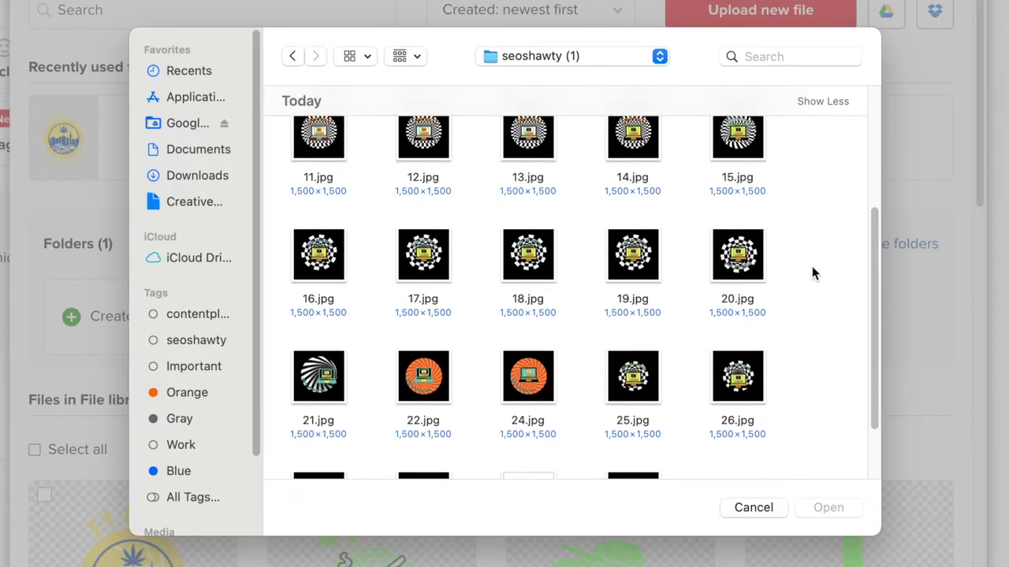
scroll(812, 273, down, 3)
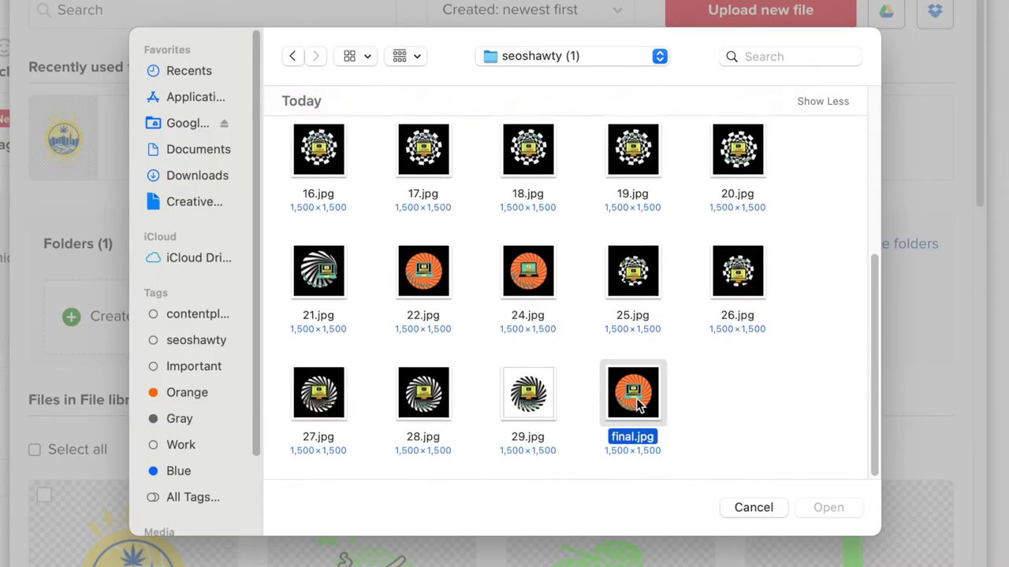
double_click(634, 394)
Apply the uploaded final.jpg from the file library to the mouse pad design.
click(274, 432)
scroll(273, 433, down, 1)
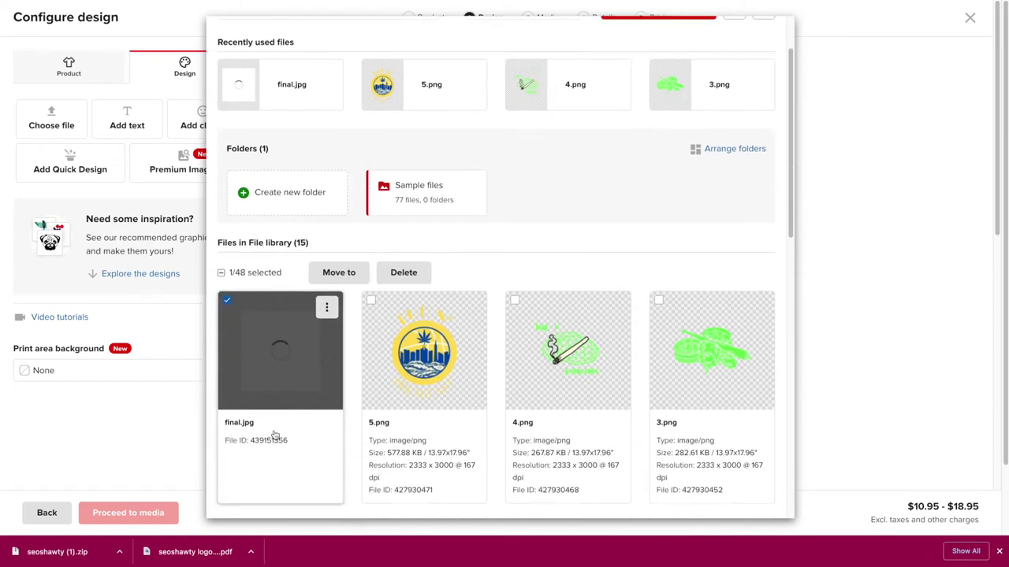
mouse_move(268, 398)
click(268, 360)
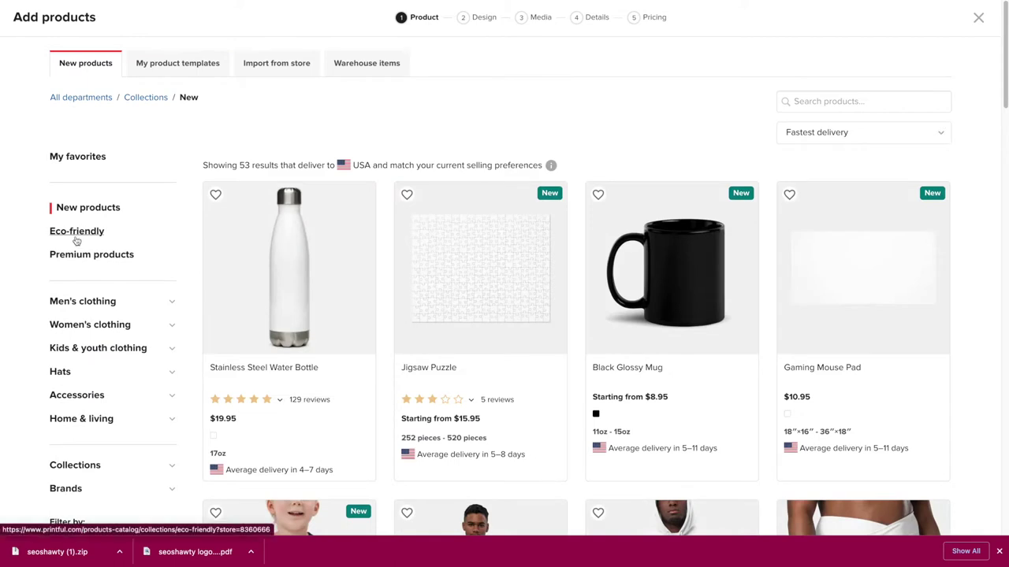
Browse the eco-friendly products and choose the Eco Tote Bag | Econscious EC8000 for customization.
click(78, 232)
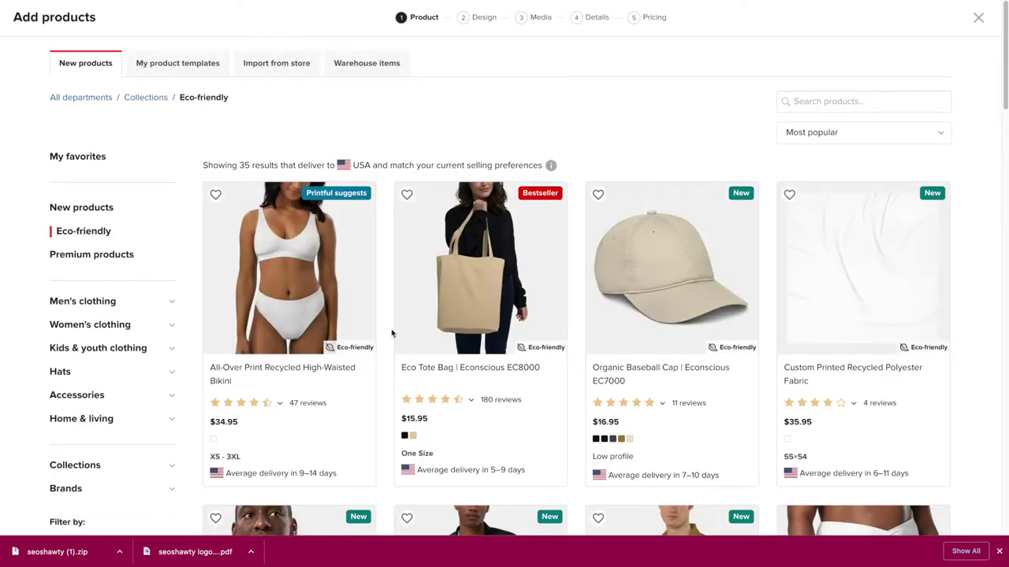
scroll(391, 333, down, 5)
scroll(391, 333, down, 2)
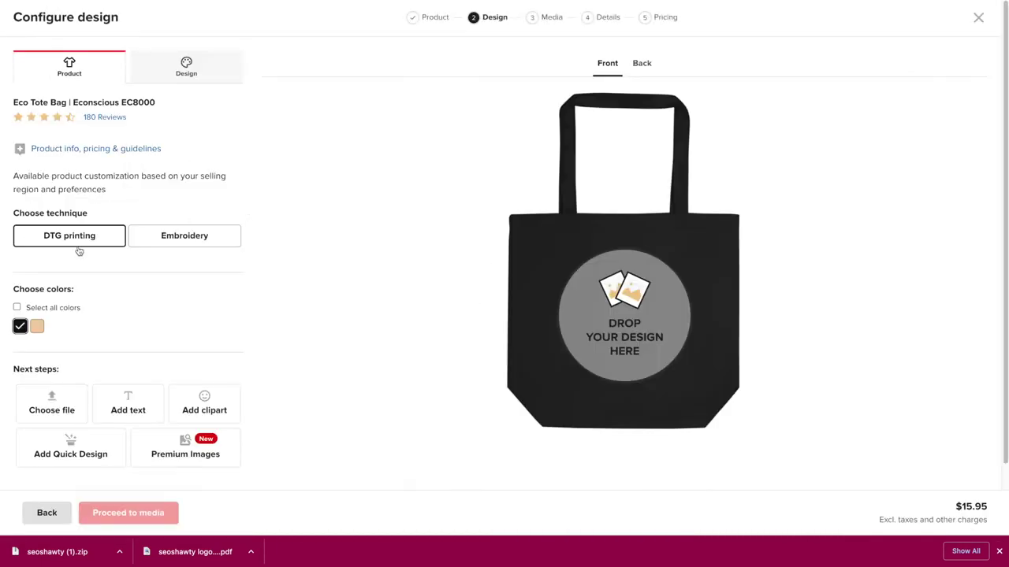
Place final.jpg enlarged on the front of the tote bag and select all bag colors.
click(654, 331)
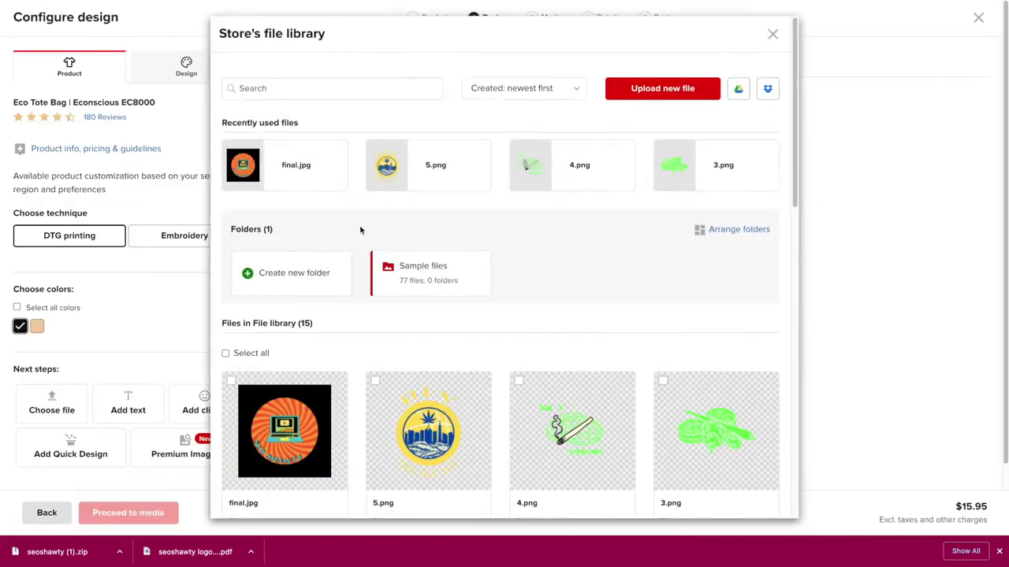
click(324, 430)
drag(660, 353, 694, 385)
click(16, 308)
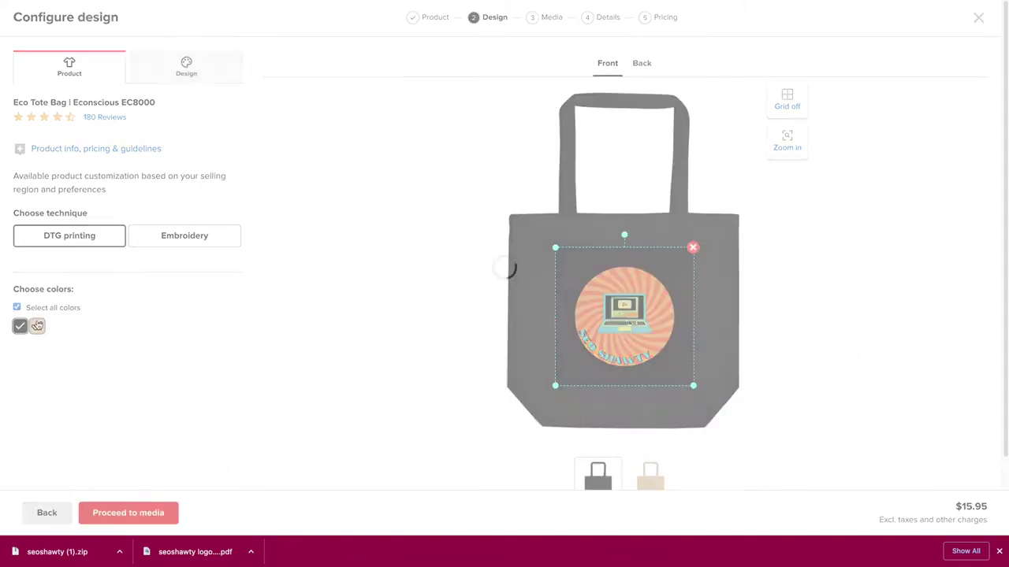
Add an enlarged clipart from the back to the '60s category to the tote bag's back and return to the front view.
click(177, 75)
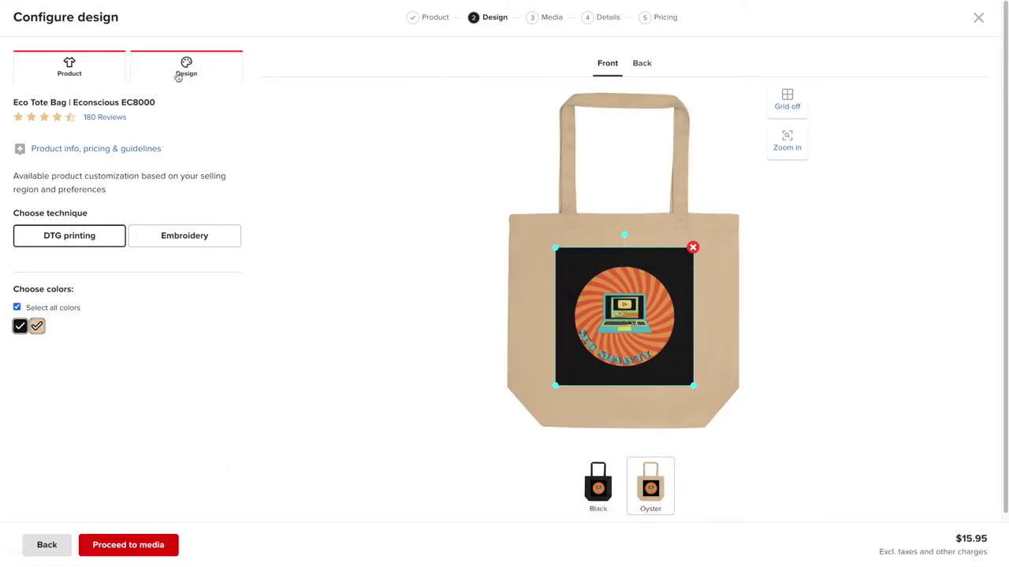
click(630, 71)
click(106, 169)
click(39, 110)
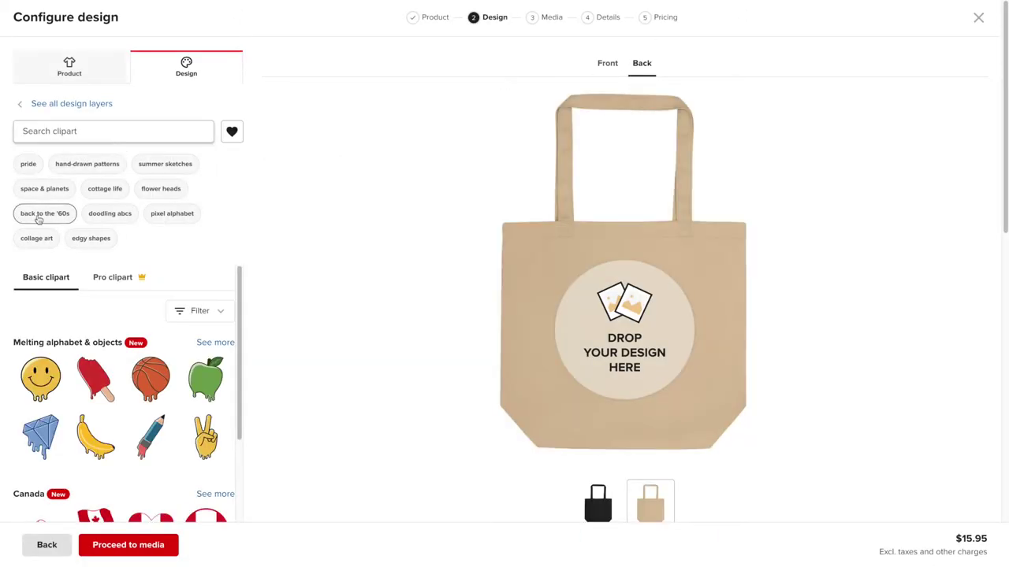
click(36, 215)
scroll(139, 366, down, 10)
click(152, 335)
drag(630, 396, 676, 439)
click(607, 70)
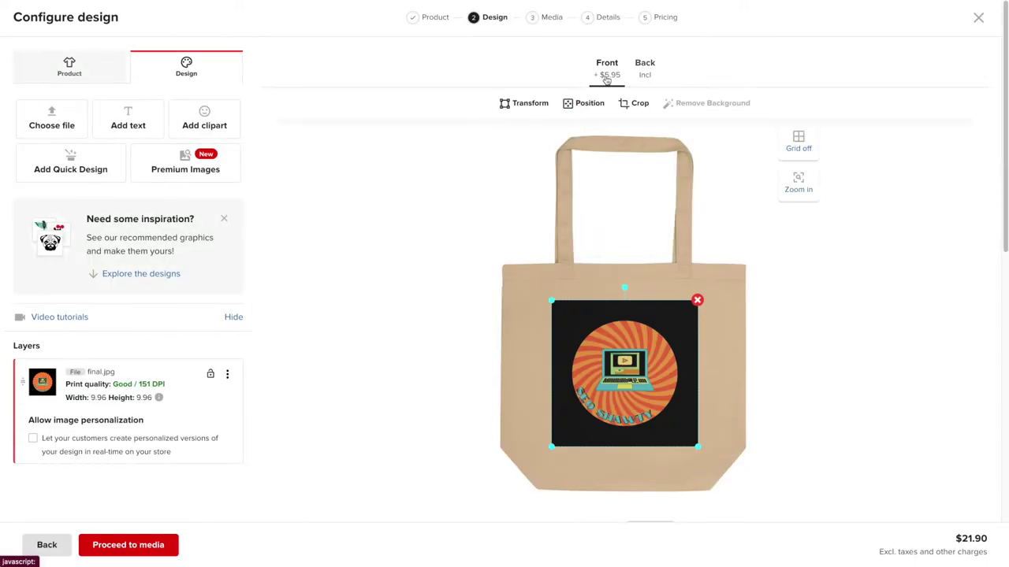
Switch to Canva and set the logo download to JPG with size 3 and quality 100.
click(646, 73)
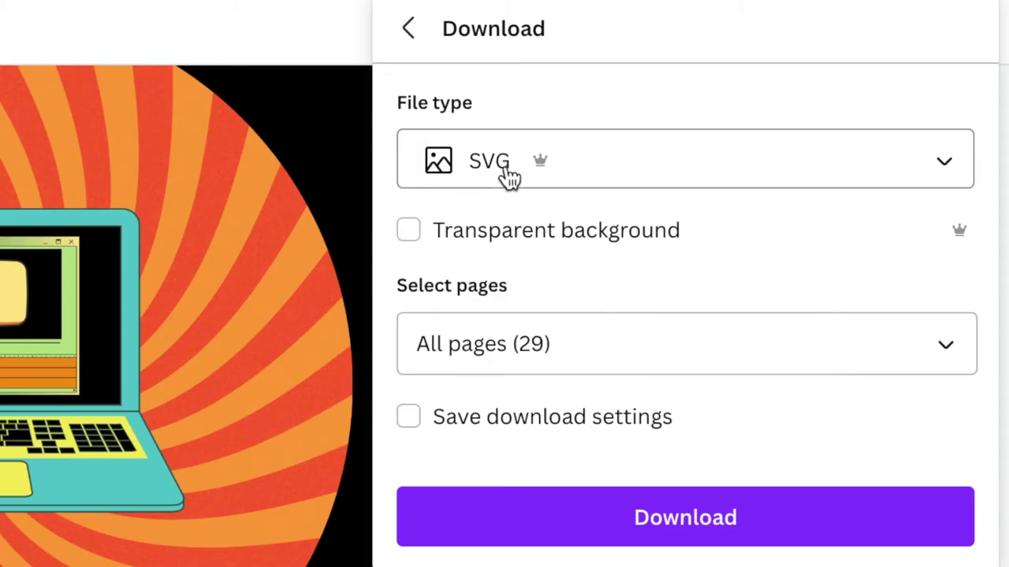
click(508, 177)
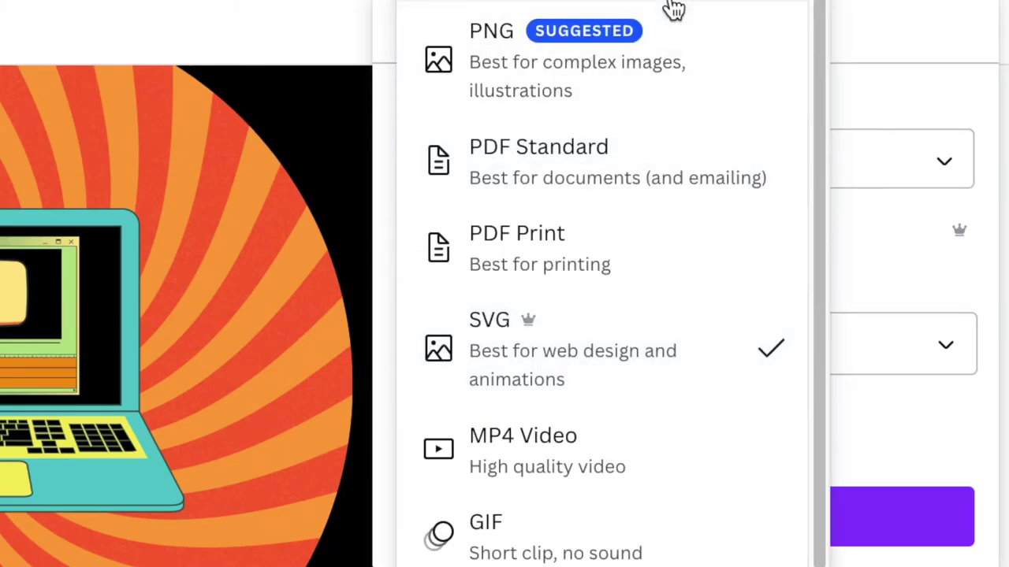
click(674, 8)
drag(513, 262, 971, 262)
click(970, 374)
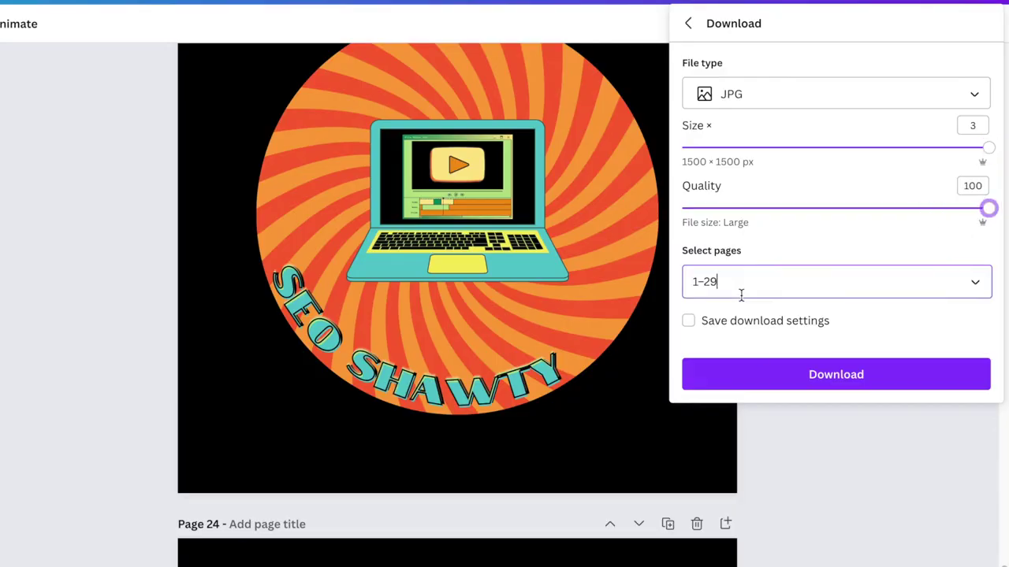
Limit the download to page 23, the current page, and download it as a JPG.
click(741, 293)
scroll(817, 376, down, 15)
scroll(812, 367, up, 15)
click(803, 331)
scroll(854, 425, down, 15)
scroll(851, 423, up, 5)
scroll(851, 449, down, 2)
click(851, 457)
click(890, 532)
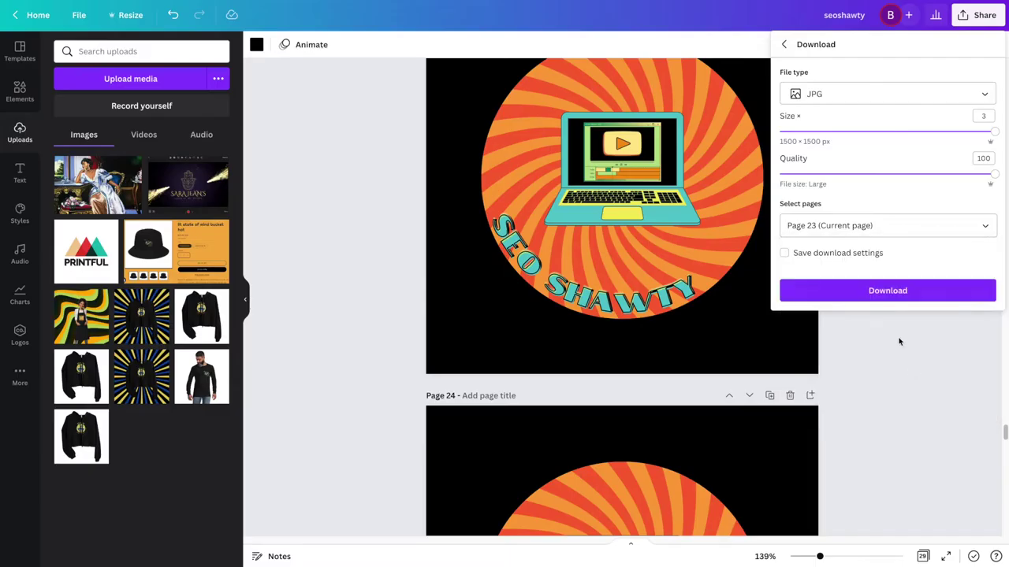
click(887, 290)
Try golden yellow, bright yellow and dark brown backgrounds on page 23, and undo the last color change.
click(449, 324)
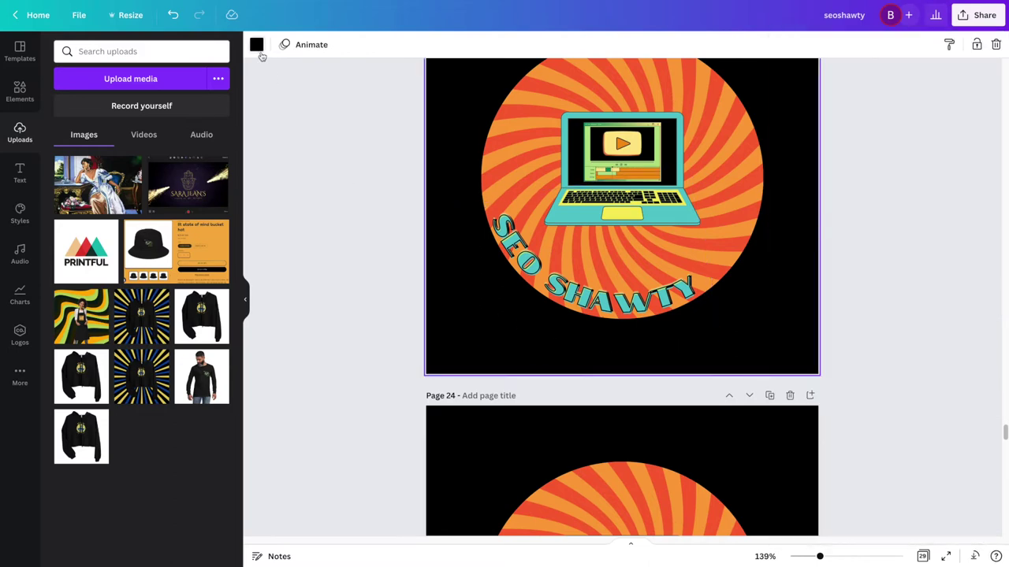
click(257, 46)
click(216, 225)
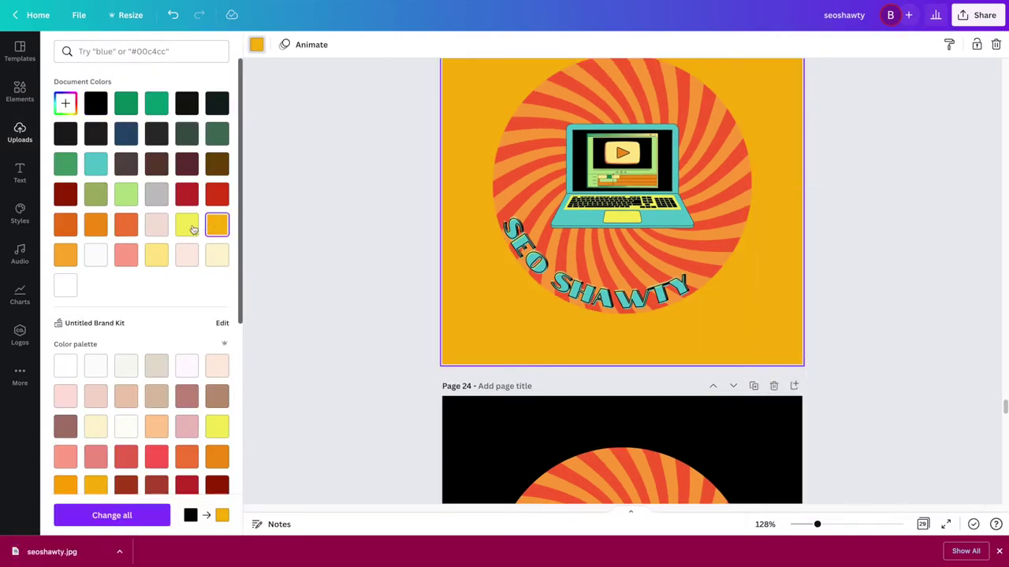
click(186, 227)
click(156, 164)
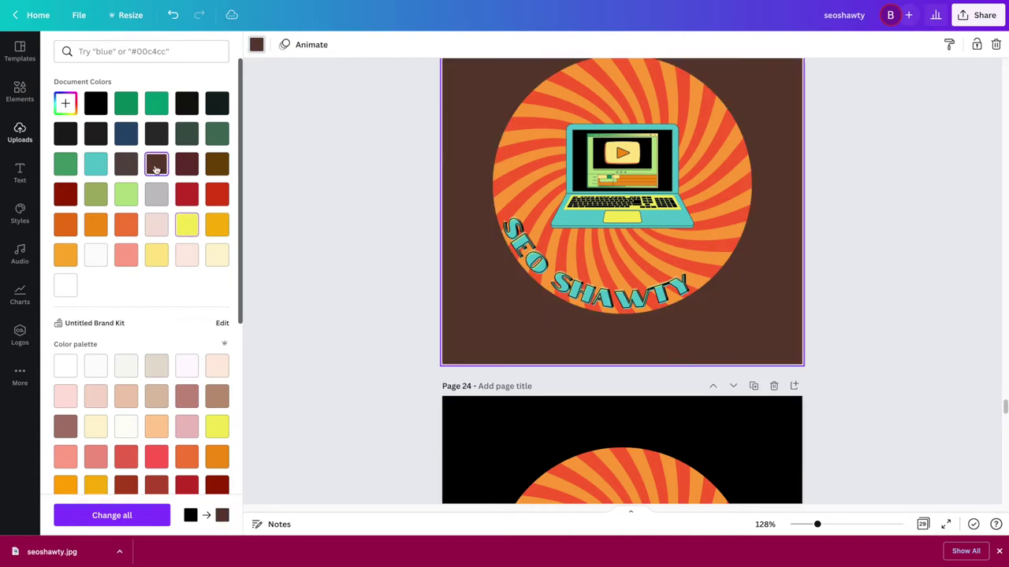
key(ctrl+z)
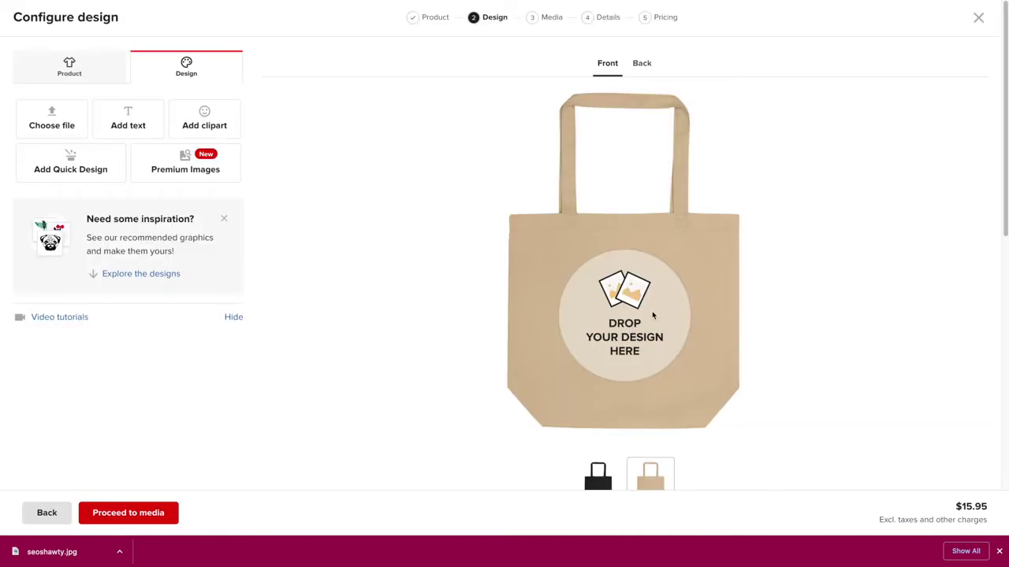
Switch to Printful, upload seoshawty (1).png to the tote bag's front, and enlarge it to about 9.85 by 9.85.
click(652, 312)
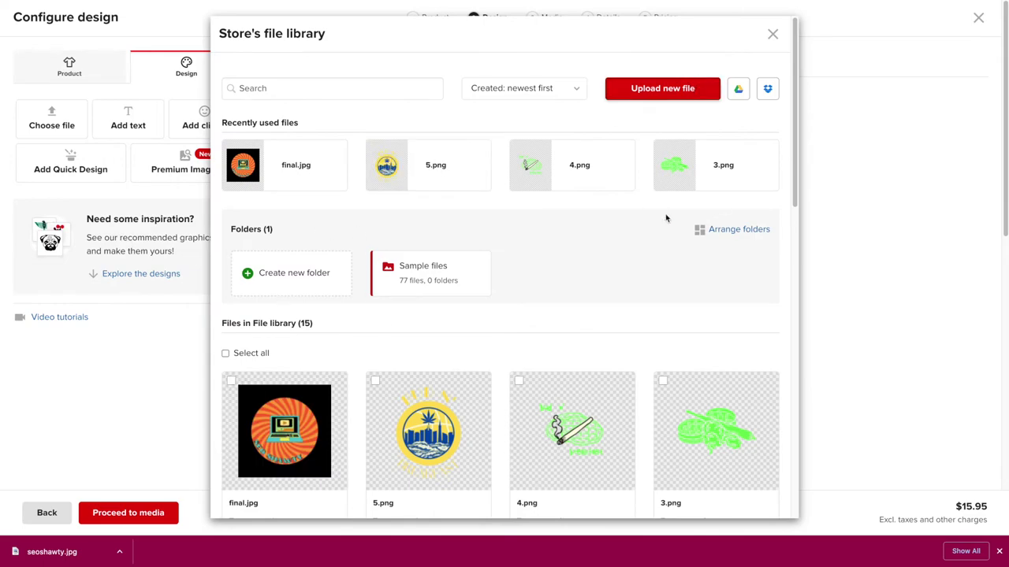
click(662, 88)
click(319, 188)
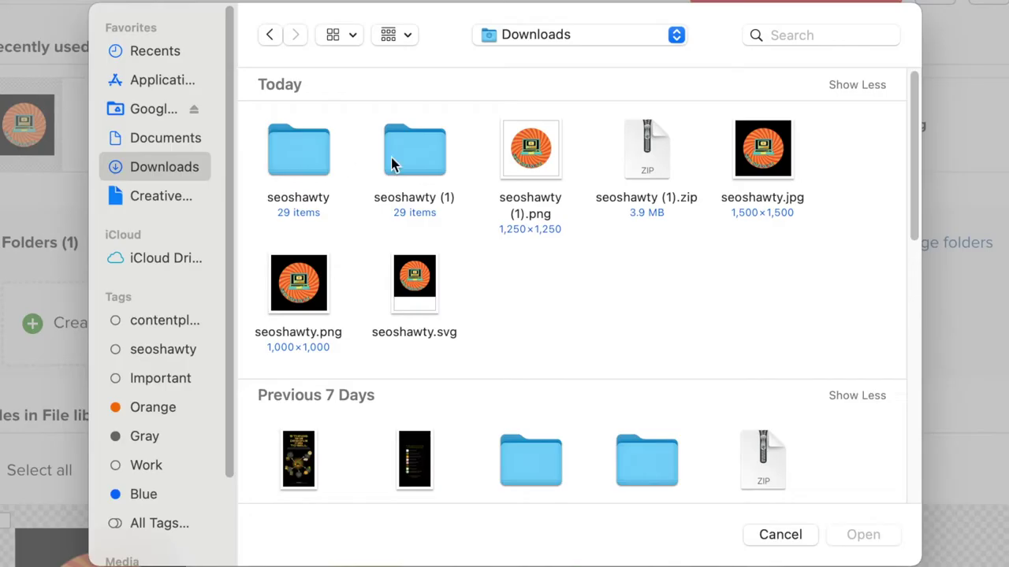
double_click(549, 182)
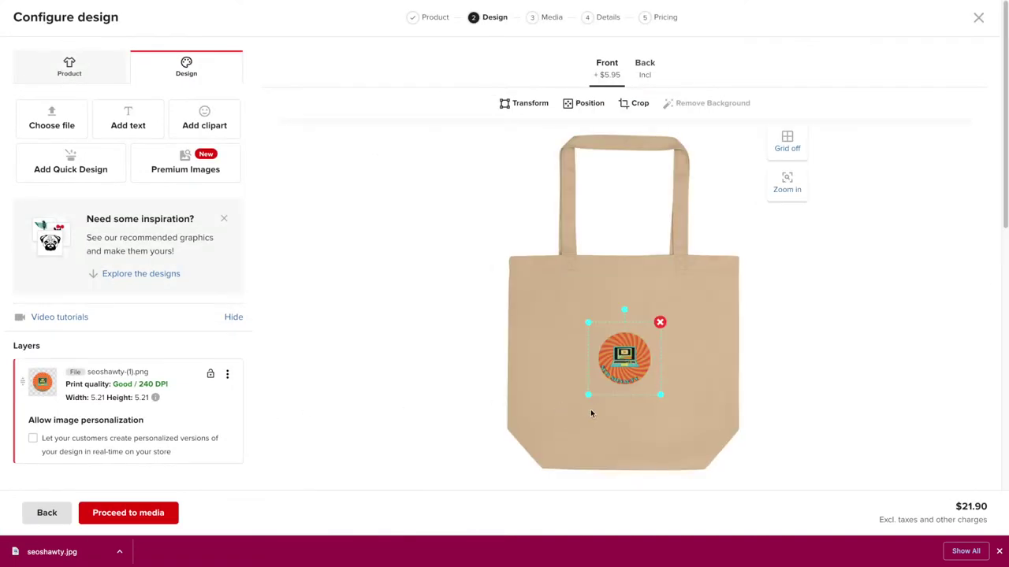
drag(660, 395, 695, 428)
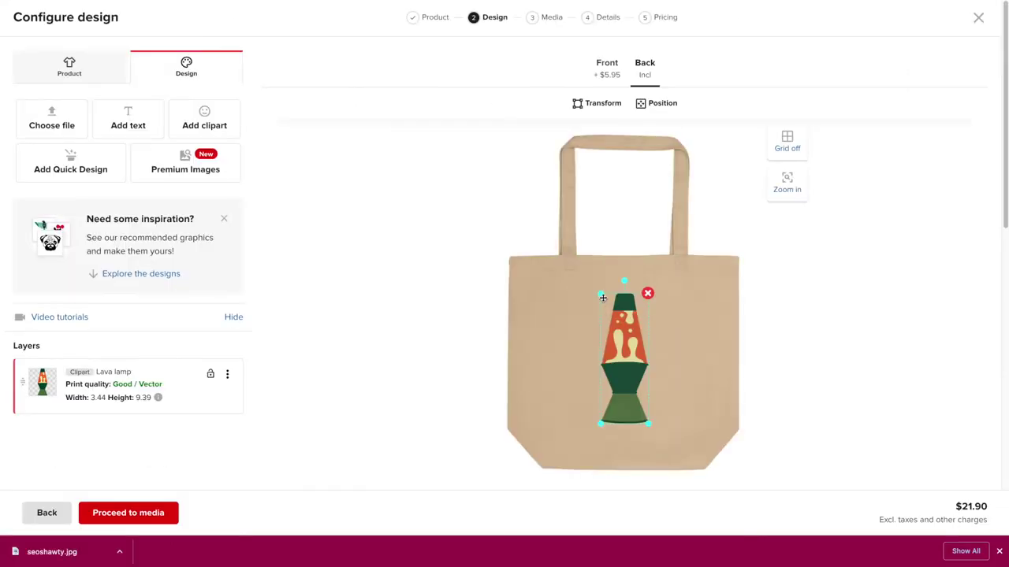
Reduce the lava lamp clipart on the tote's back to about 2.69 by 7.36 and check both sides of the bag.
drag(600, 293, 605, 307)
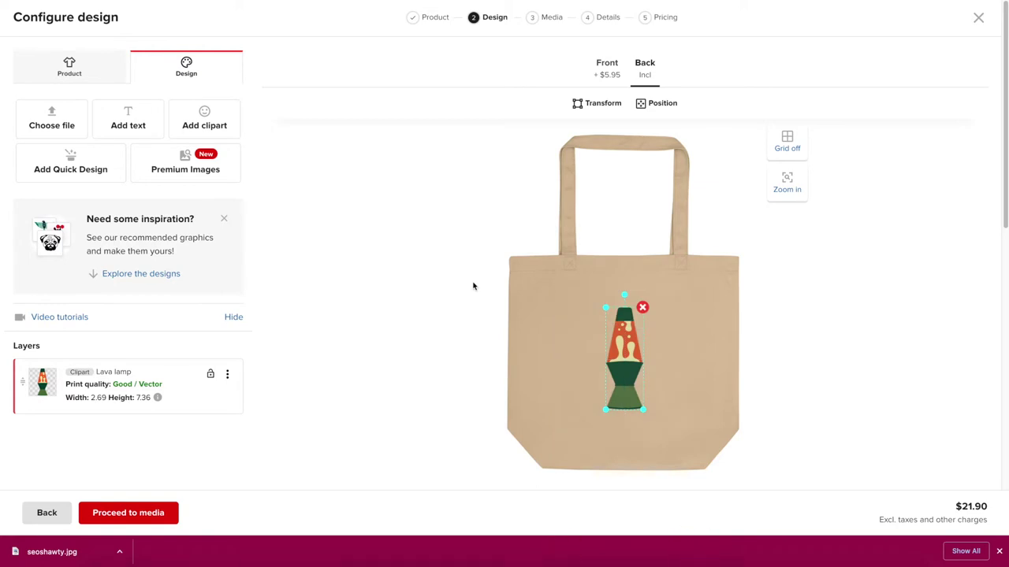
click(790, 194)
click(791, 197)
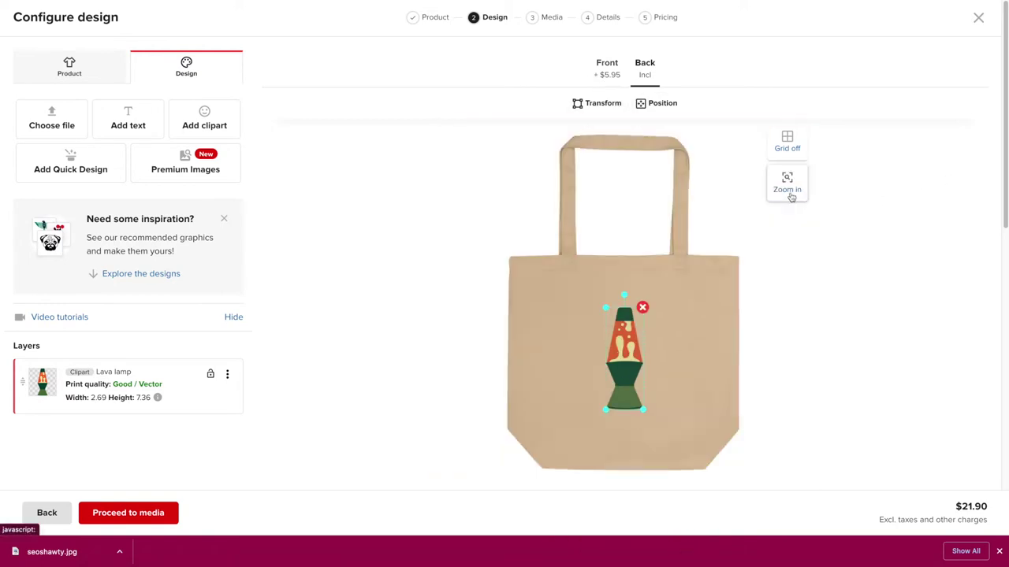
click(620, 366)
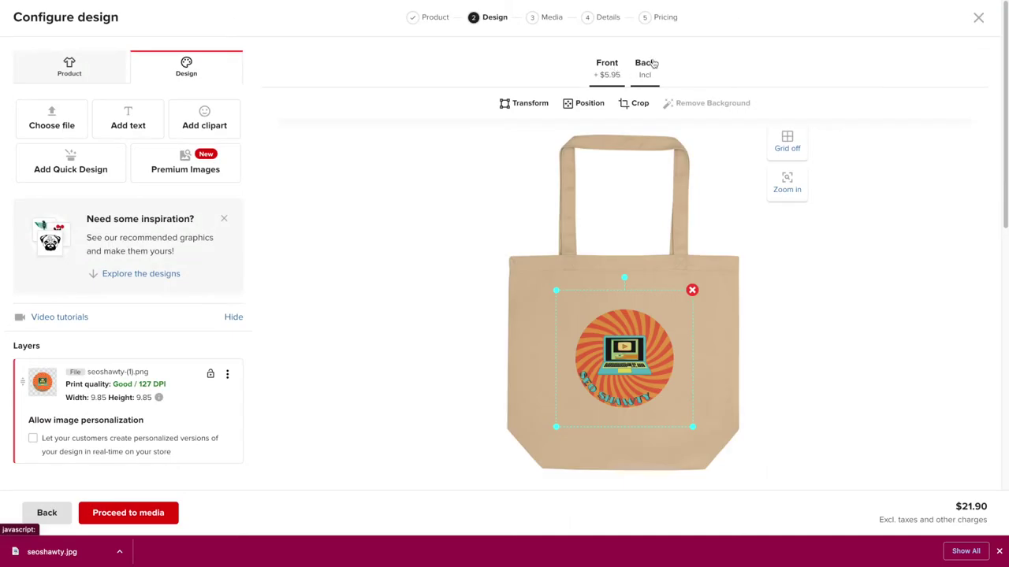
click(653, 63)
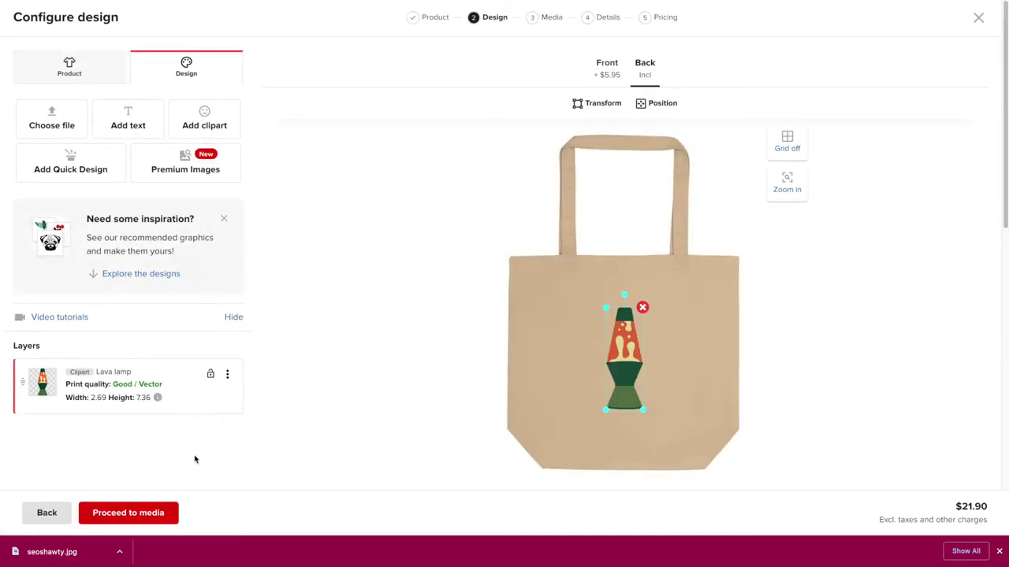
Proceed to the media stage and compare the women's, product details, flat lifestyle, Halloween and hanger mockup styles.
click(138, 513)
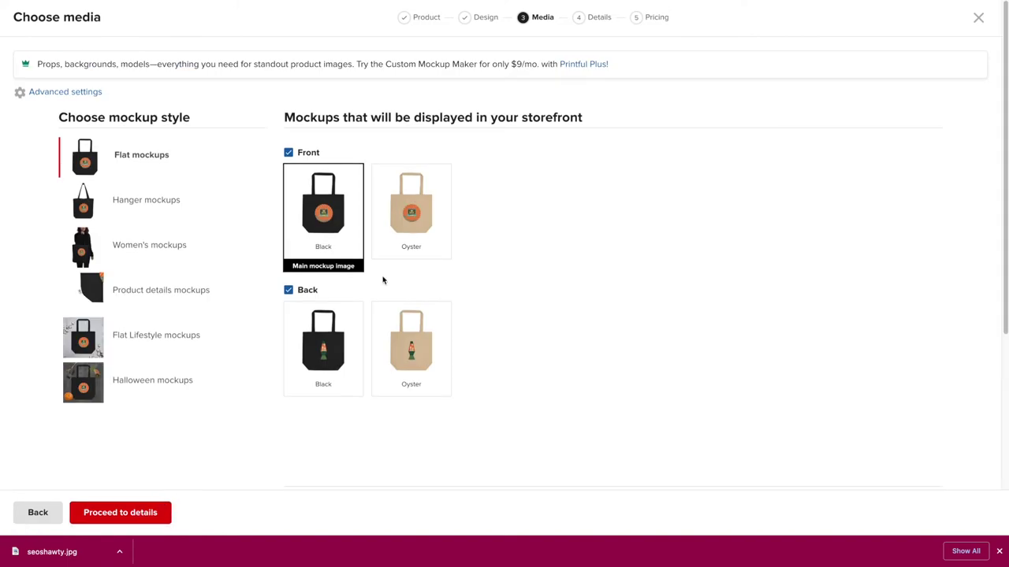
click(177, 265)
click(416, 243)
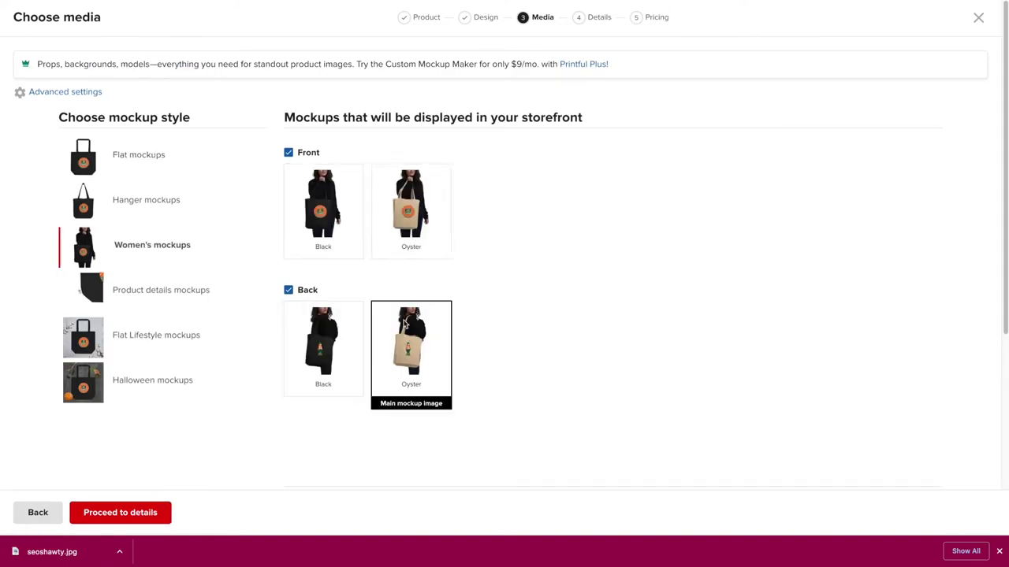
click(188, 302)
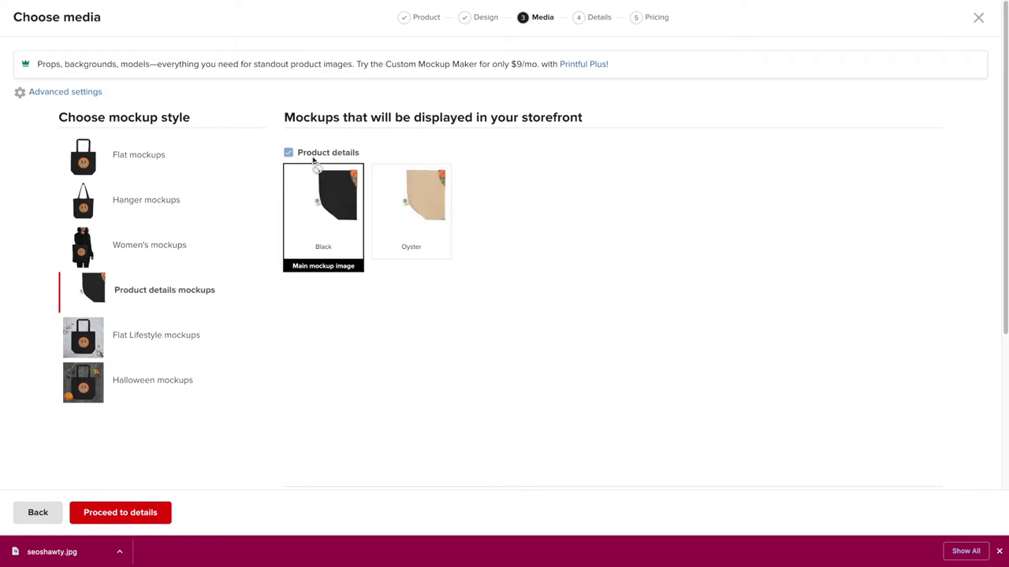
click(392, 254)
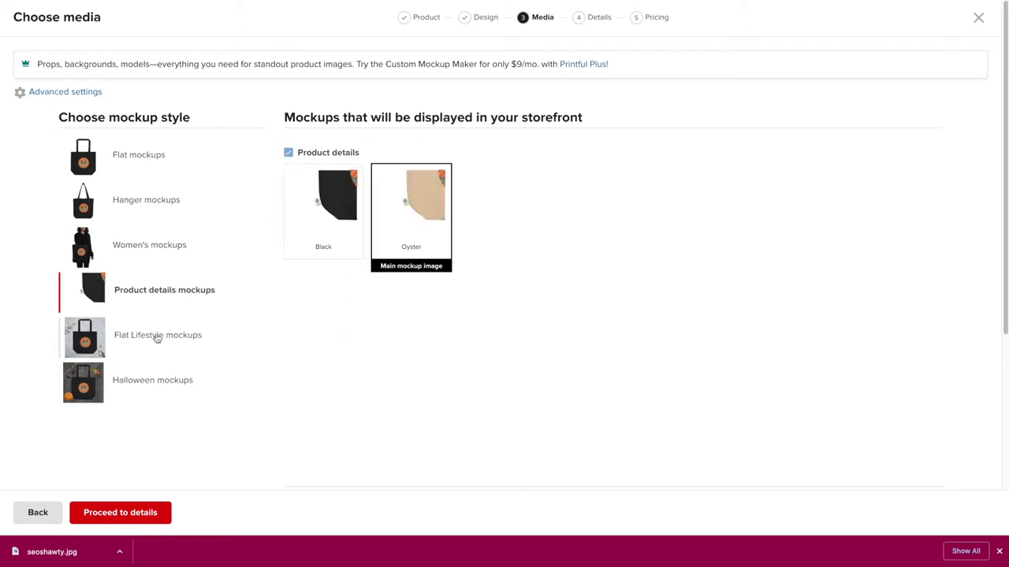
click(158, 347)
click(161, 368)
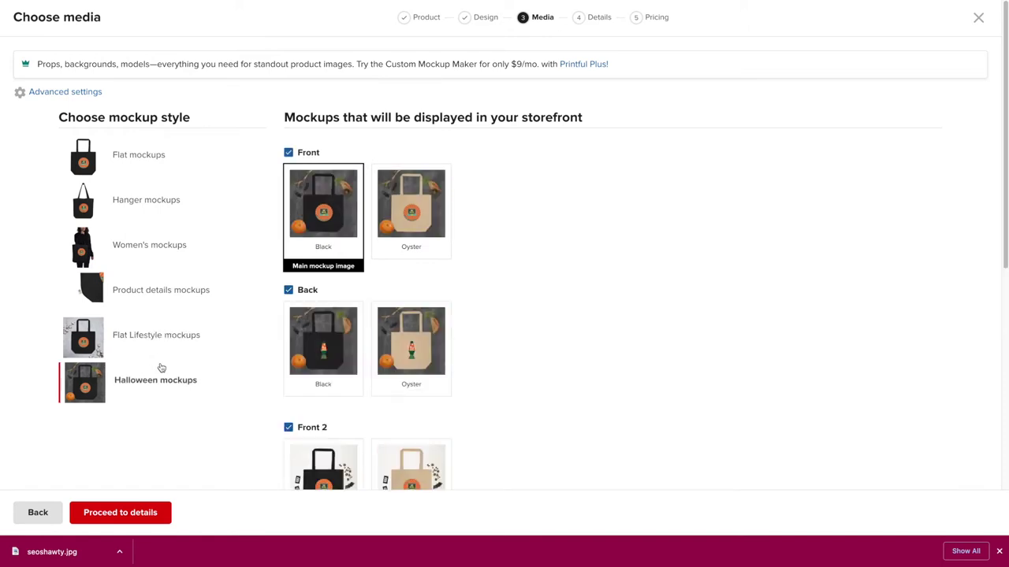
scroll(562, 380, down, 3)
scroll(505, 386, up, 3)
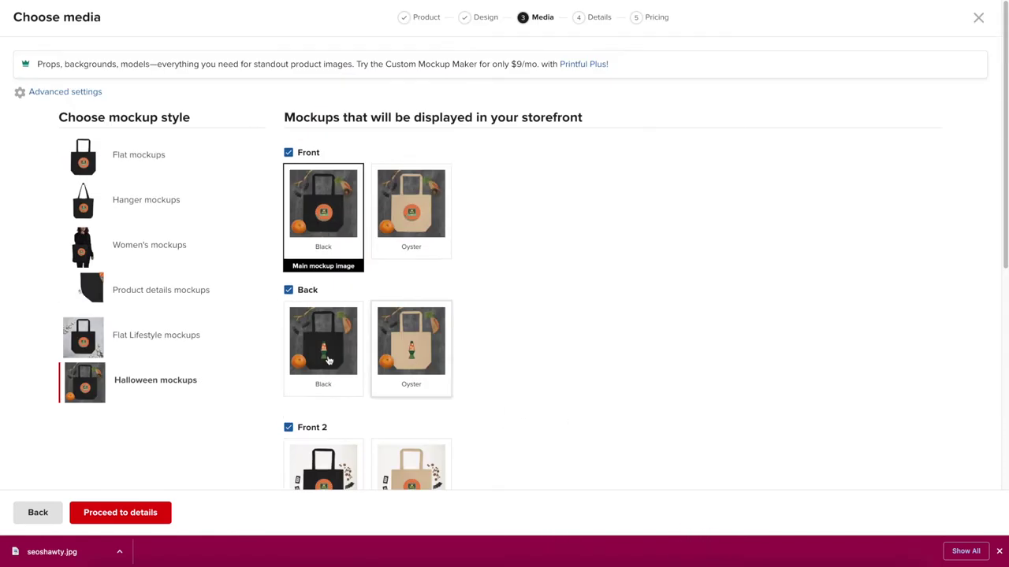
click(116, 200)
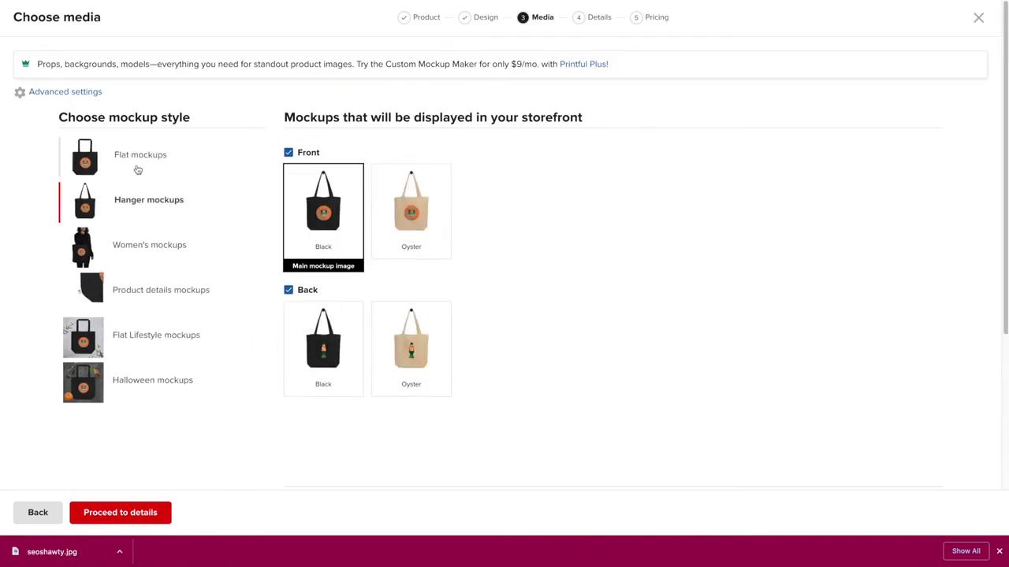
click(126, 247)
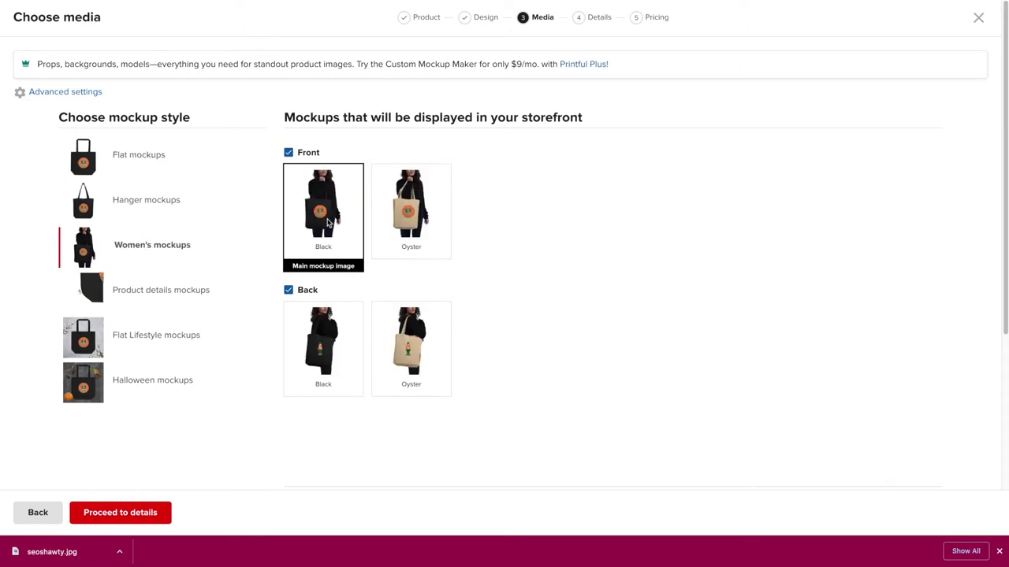
Return to the design stage to check the tote's front, and reopen the media stage to view the hanger mockups.
click(32, 516)
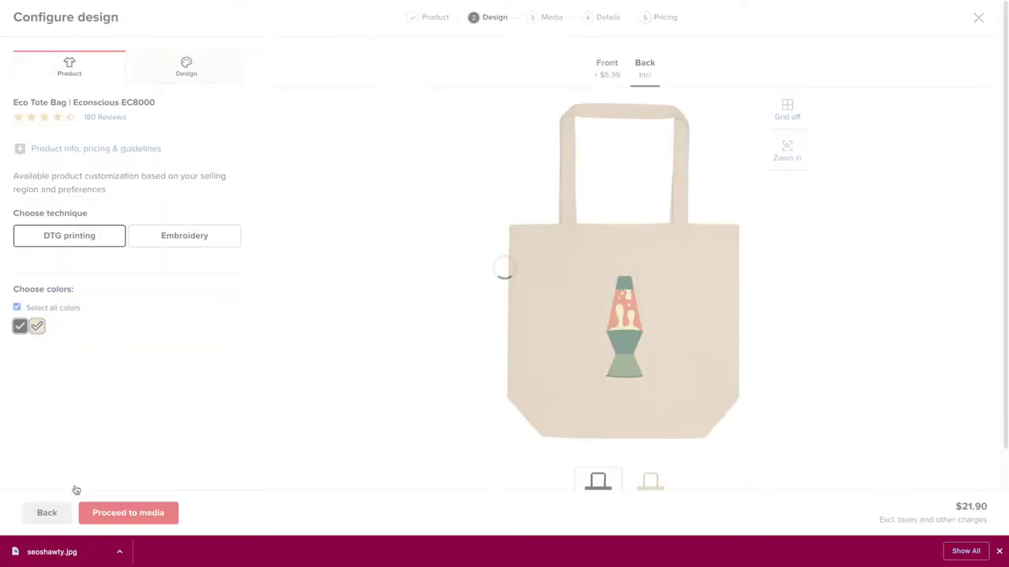
click(608, 65)
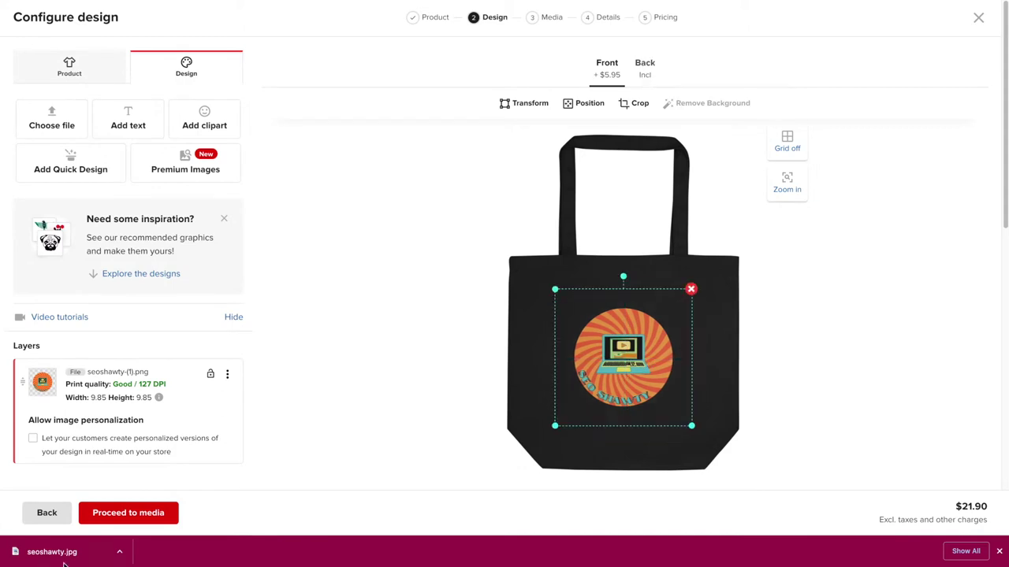
click(32, 438)
click(126, 512)
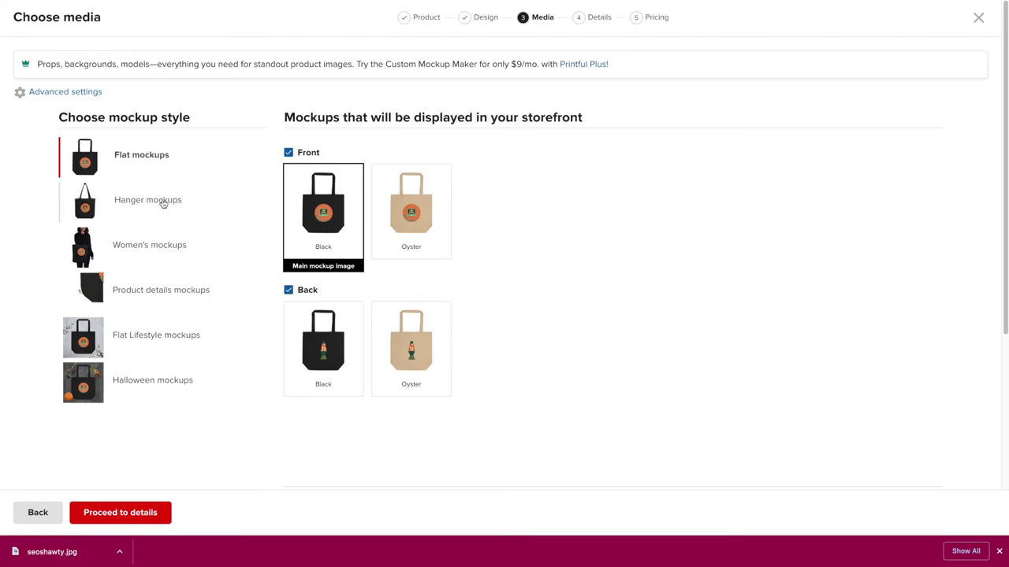
click(148, 201)
Return to the design stage and replace the back's lava lamp with the Lava lamp 2 clipart, sized about 2.53 by 6.89.
click(40, 513)
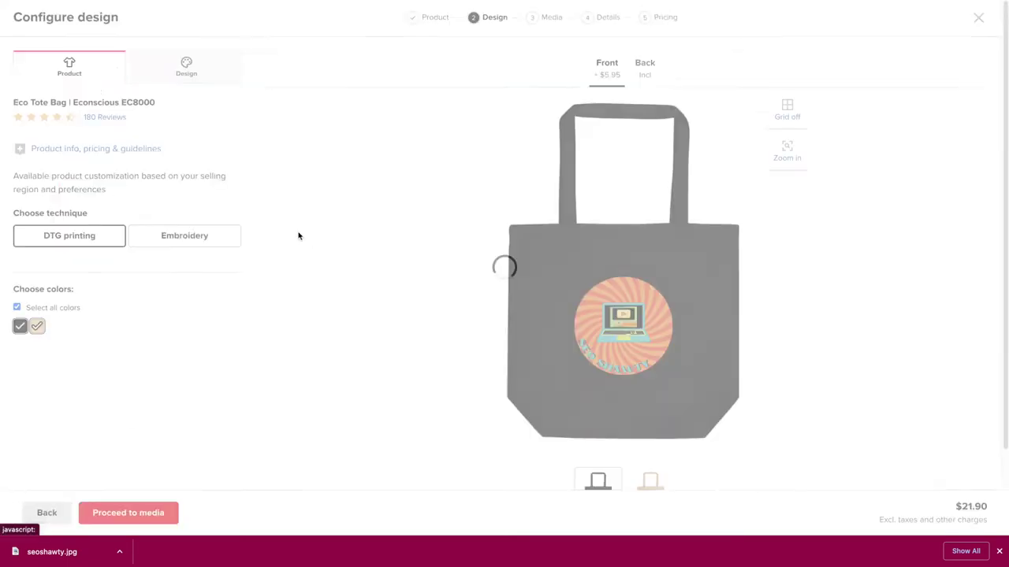
scroll(182, 394, down, 5)
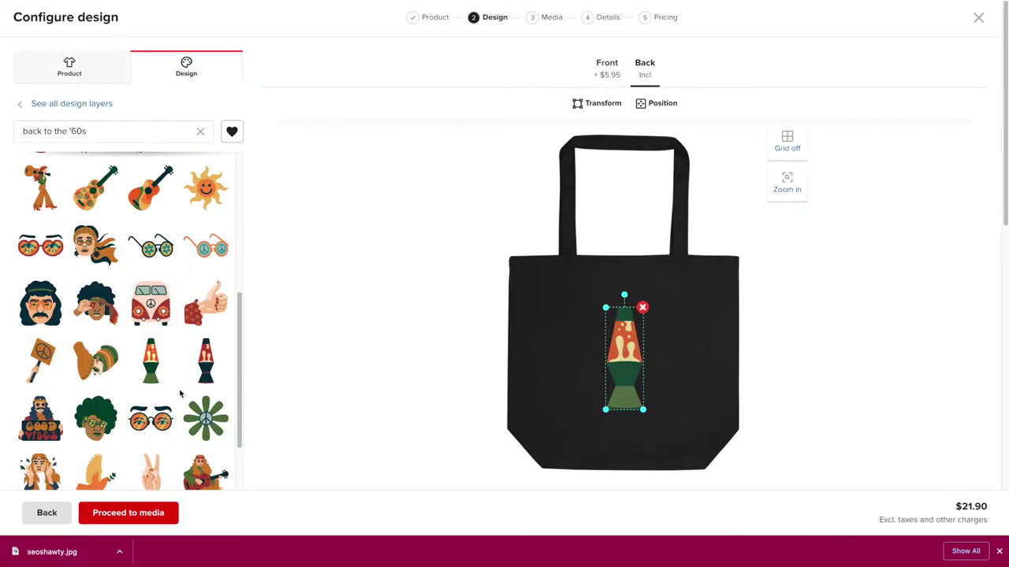
click(606, 64)
click(640, 68)
click(204, 120)
scroll(215, 343, down, 10)
scroll(215, 343, up, 1)
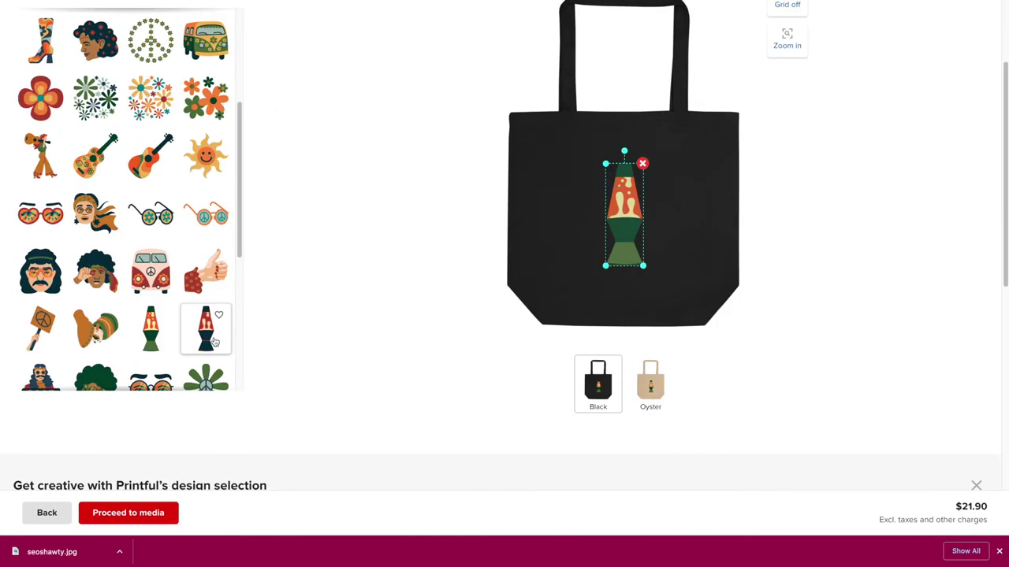
drag(490, 270, 628, 178)
drag(654, 259, 641, 256)
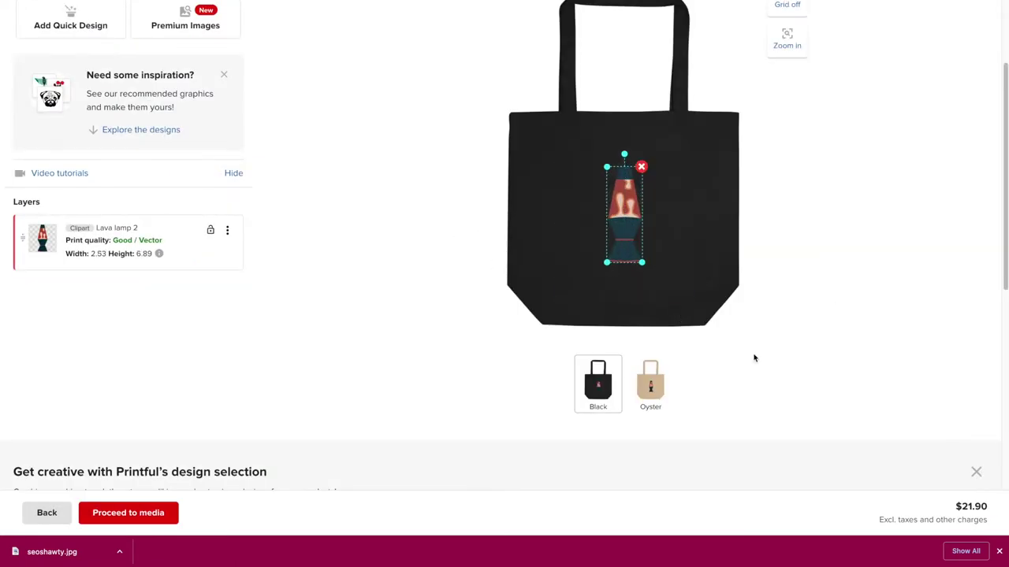
Check the tote's back design, proceed to the media stage and choose the Women's mockups style.
scroll(830, 295, up, 2)
click(622, 17)
click(644, 10)
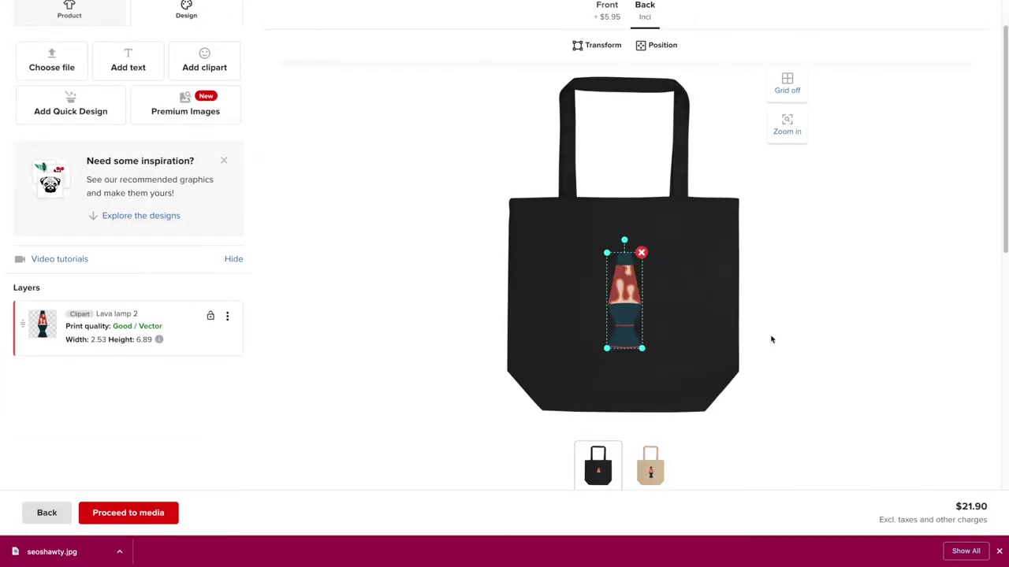
click(644, 13)
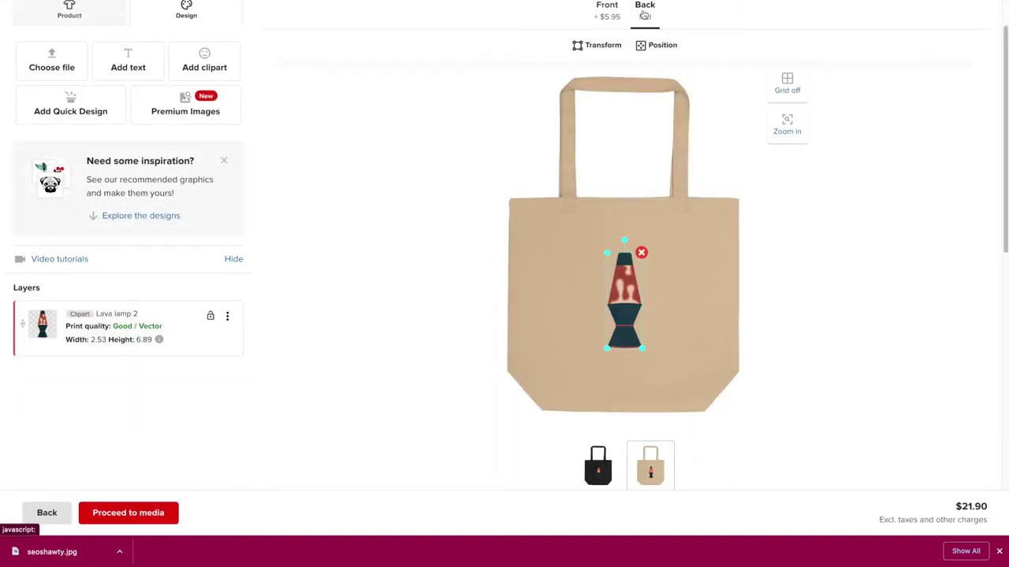
click(129, 513)
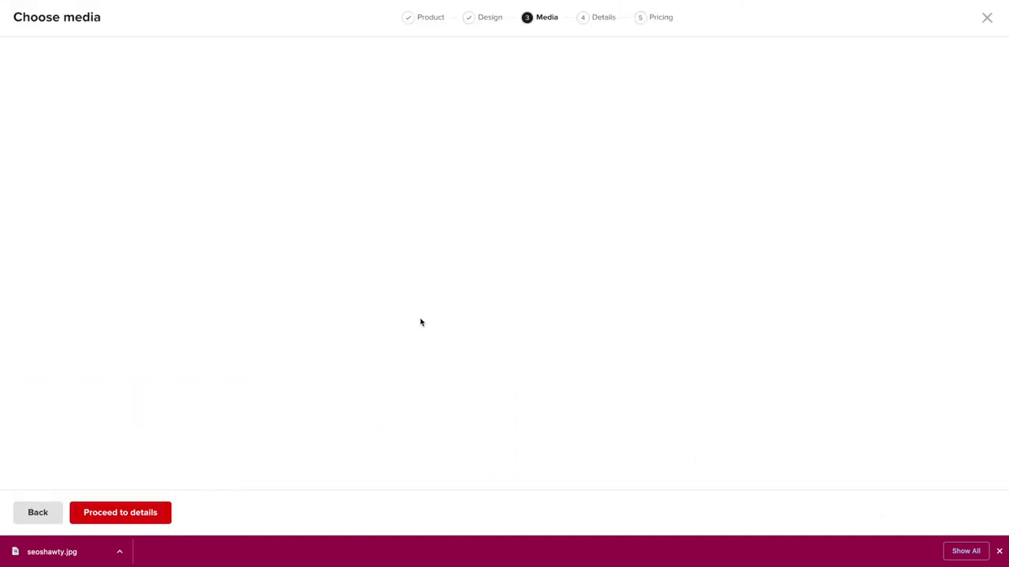
click(151, 245)
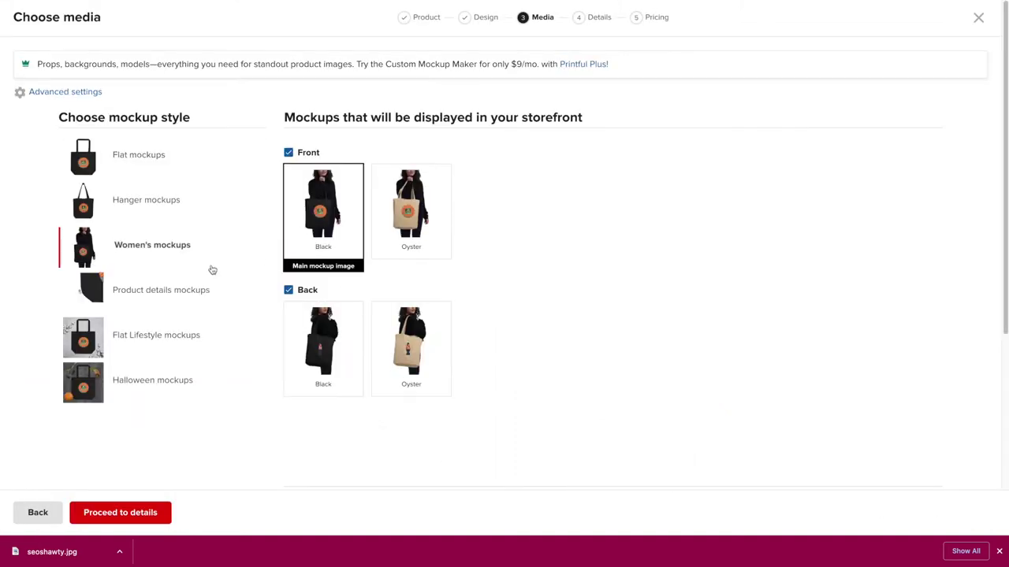
Choose the hanger mockups, make the black tote's back view the main mockup image and proceed to the details stage.
click(161, 290)
click(156, 335)
click(146, 201)
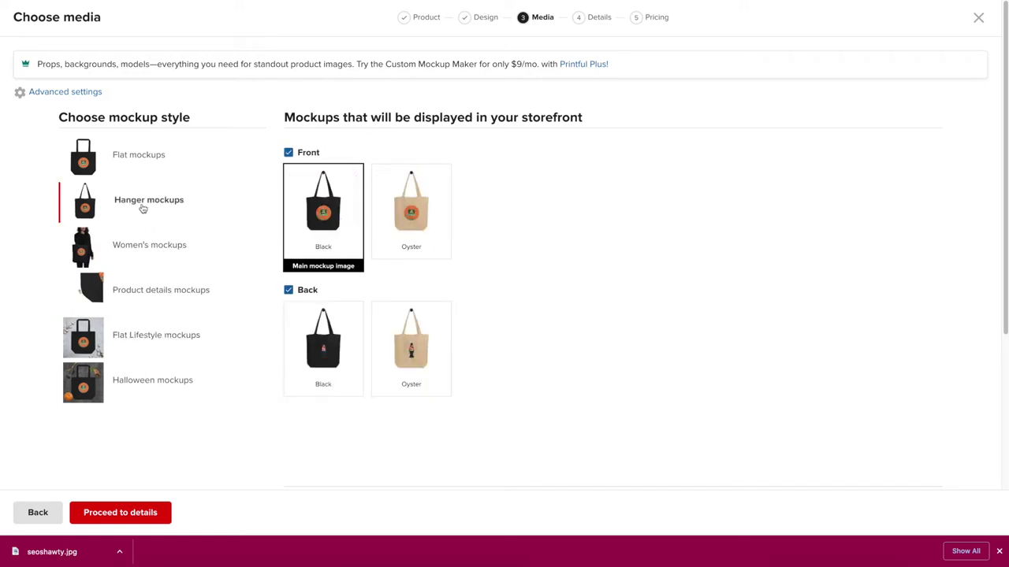
click(408, 207)
click(399, 344)
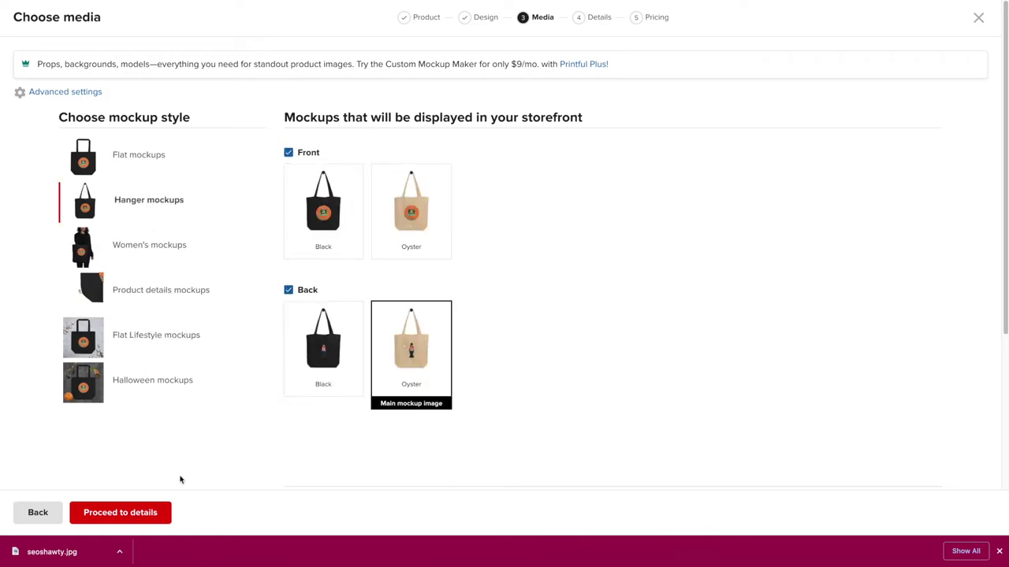
click(323, 206)
click(323, 344)
click(133, 521)
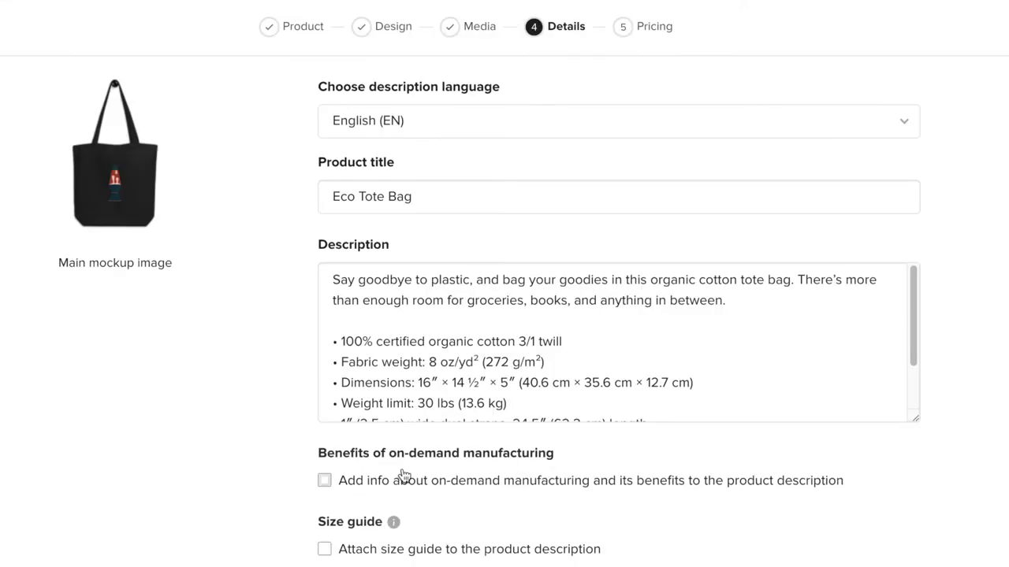
Title the product "Shawty's Eco-Friendly Tote Bag" and preview the on-demand manufacturing info, leaving it out of the description.
click(334, 200)
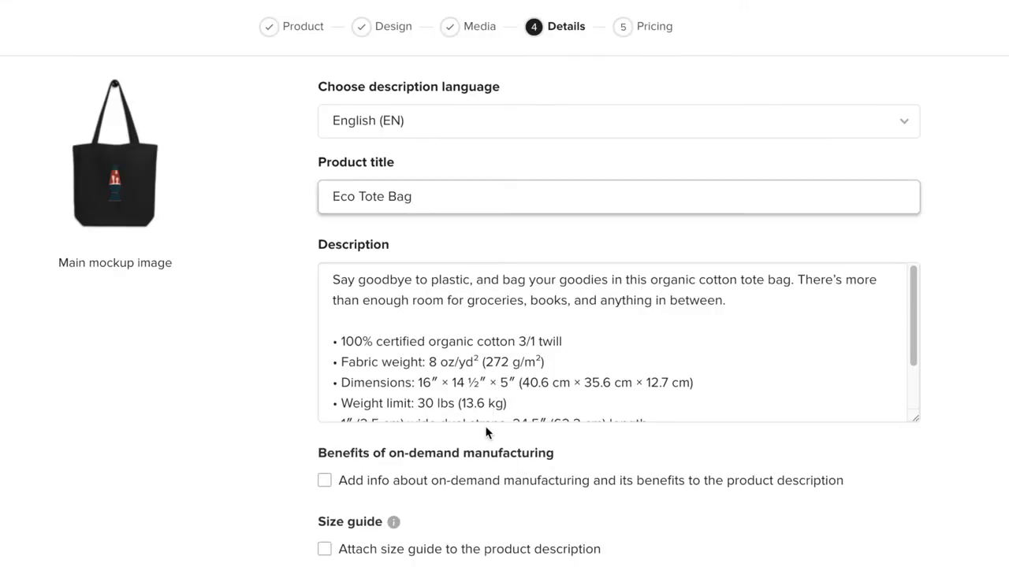
text(Shawty's)
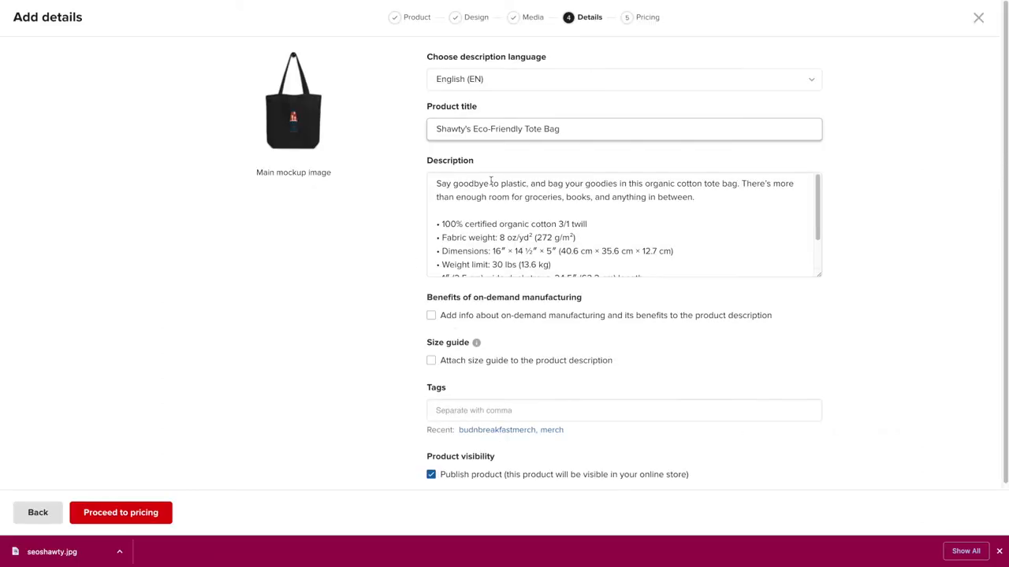
click(431, 315)
scroll(394, 338, down, 2)
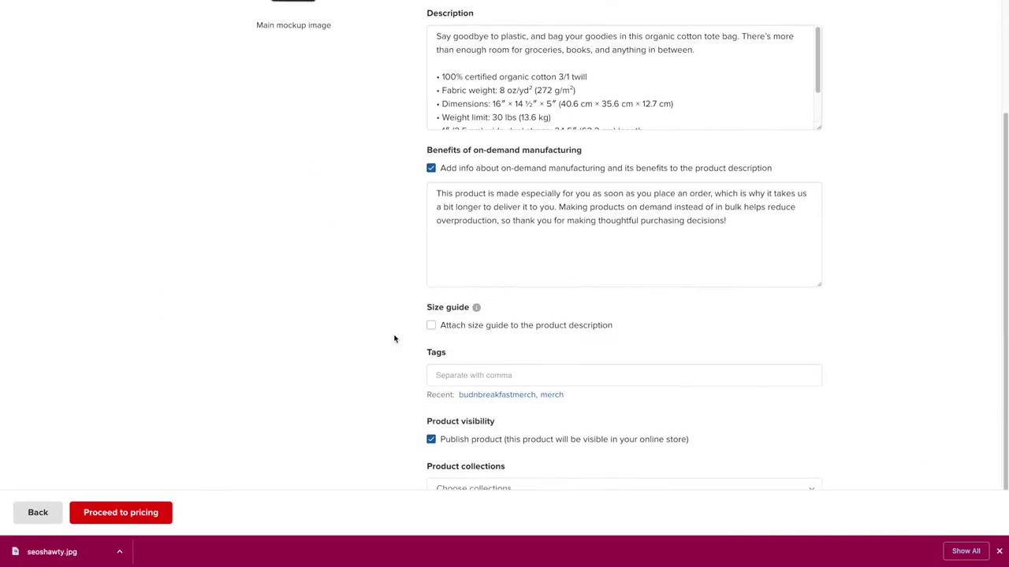
click(431, 147)
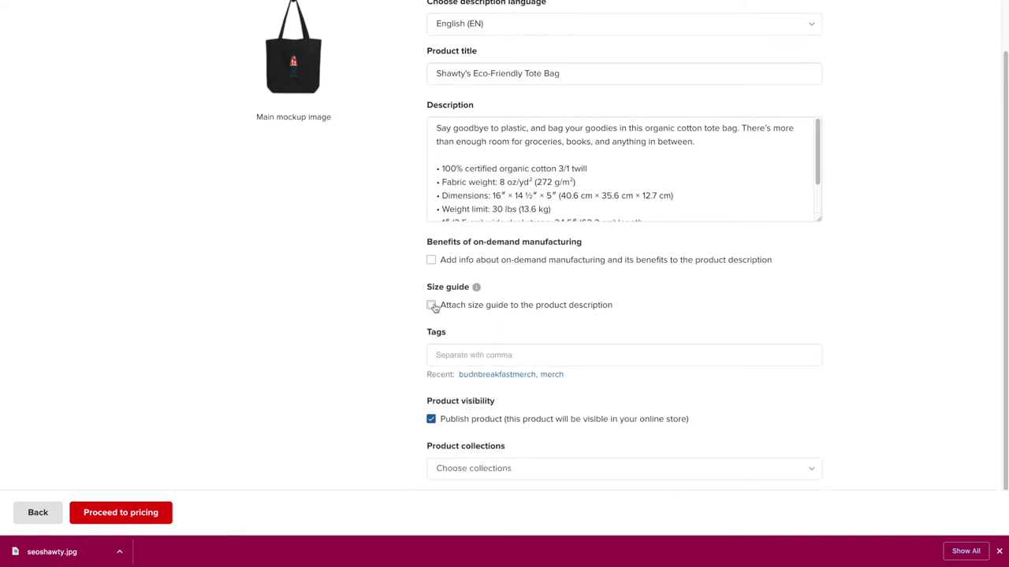
Add the tags seoshawtymerch, seo shawty merch, seoshawty merch and merch to the tote bag.
click(463, 364)
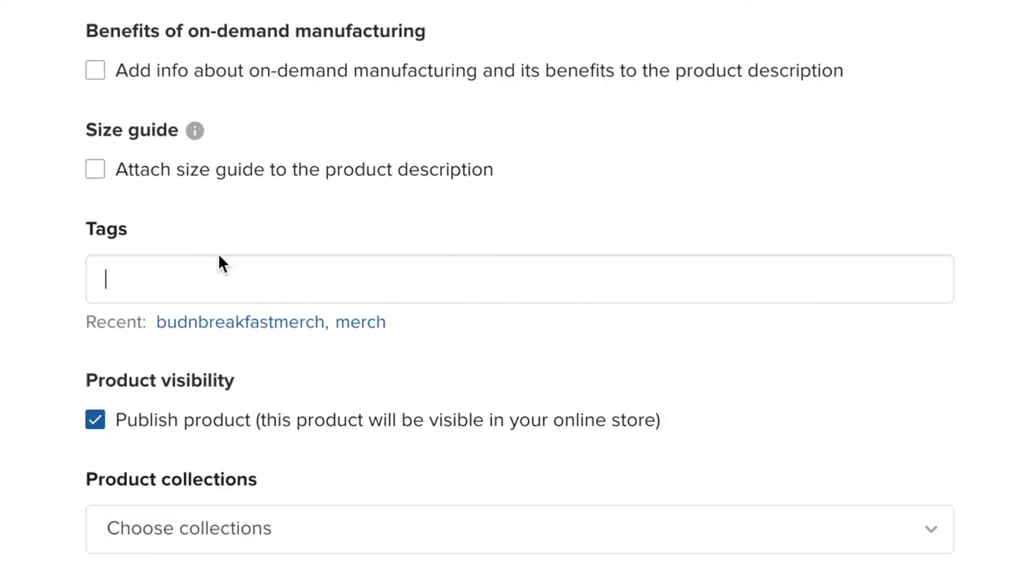
text(seoshawtymerch)
key(Return)
text(s)
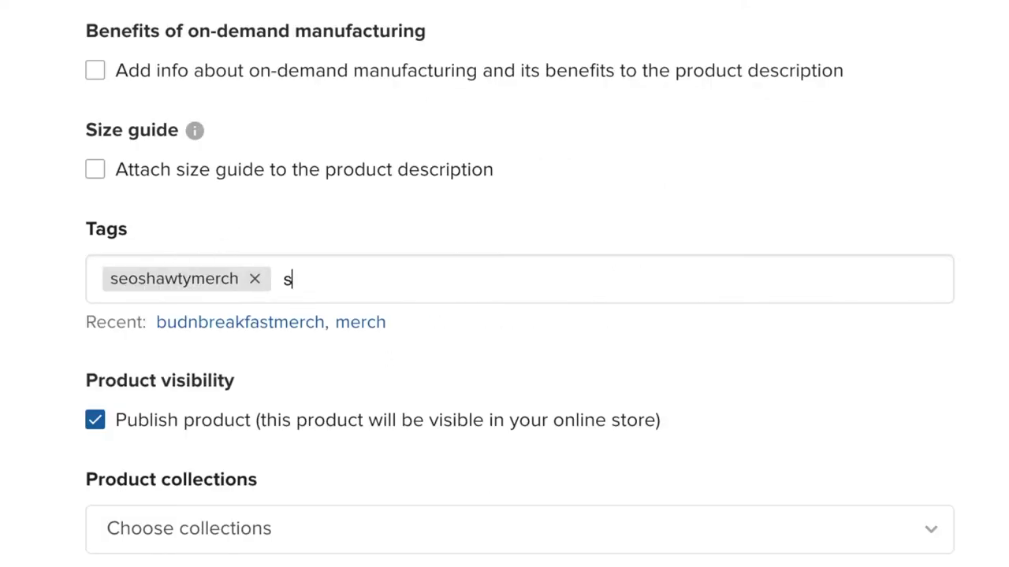
text(eo shawty merch)
key(Return)
text(seoshawty merch)
key(Return)
text(merch)
key(Return)
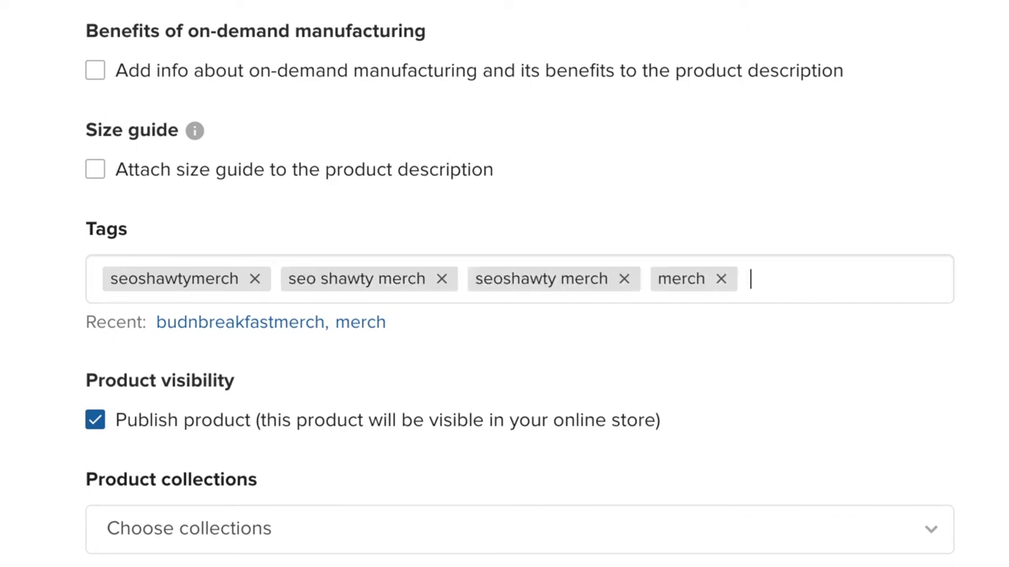
Assign the tote bag to a product collection and proceed to the pricing stage.
click(480, 468)
click(486, 494)
click(124, 513)
Try a revenue of $5, check the free shipping option and set the retail price to $27.
click(473, 253)
double_click(414, 319)
text(5)
click(218, 394)
click(783, 144)
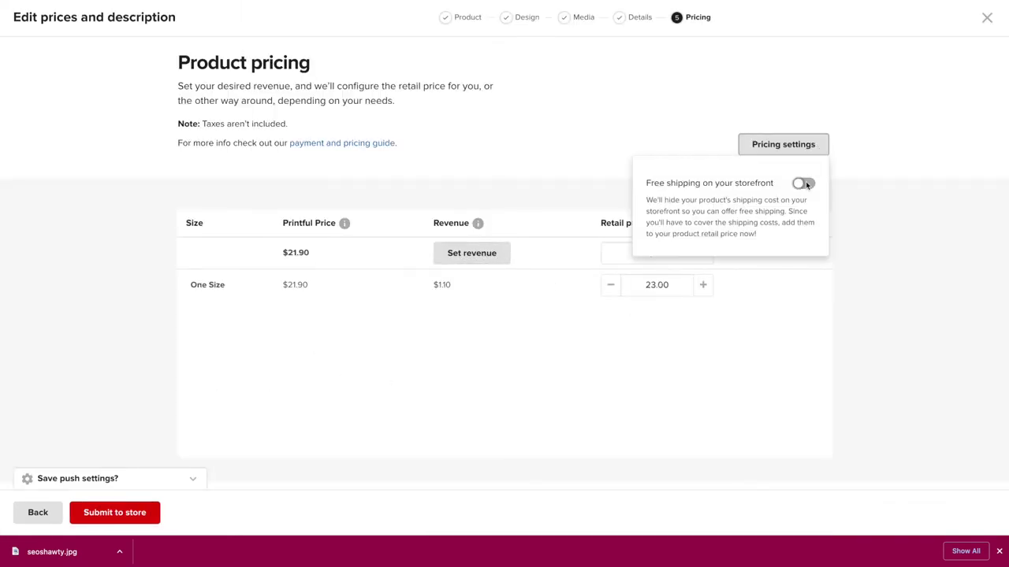
click(732, 269)
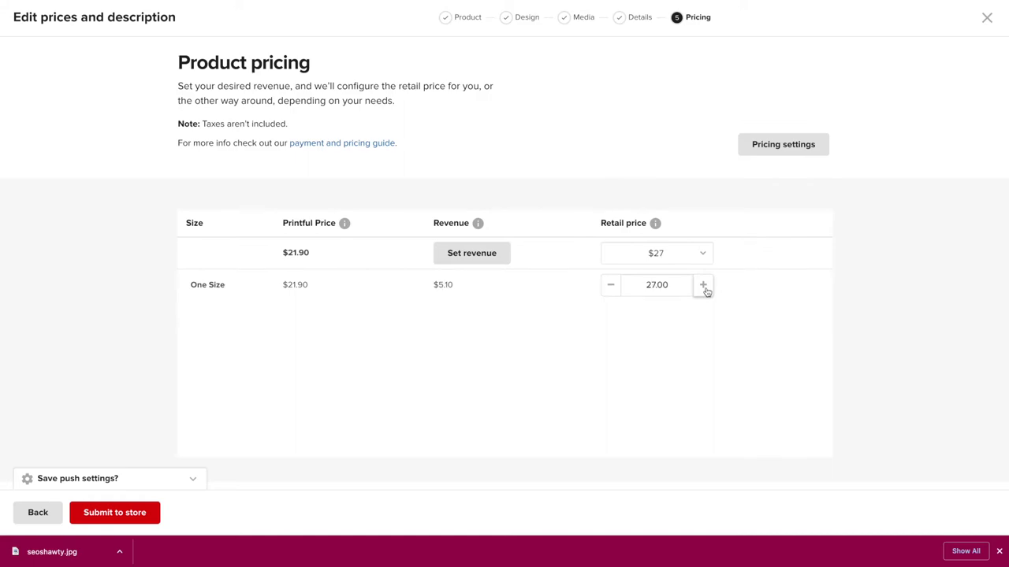
Go back to the tote's earlier stages, and toggle free shipping on the storefront in the pricing settings.
click(39, 513)
click(46, 513)
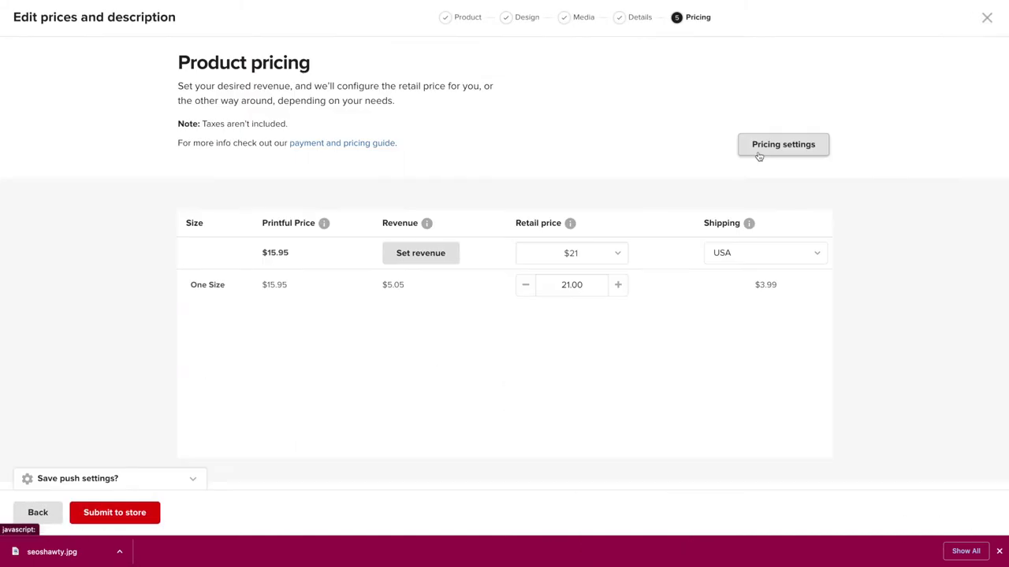
right_click(758, 155)
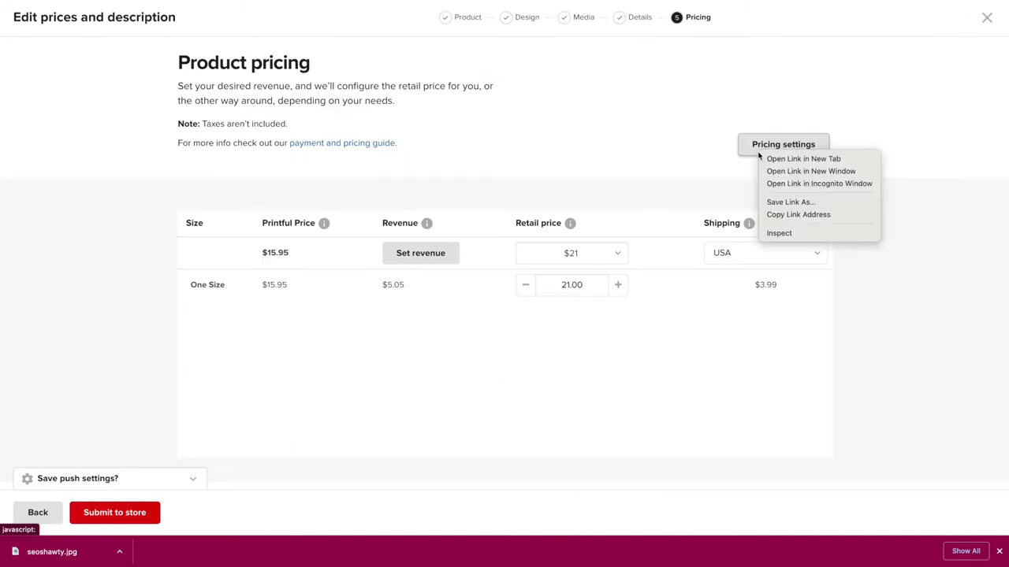
click(758, 156)
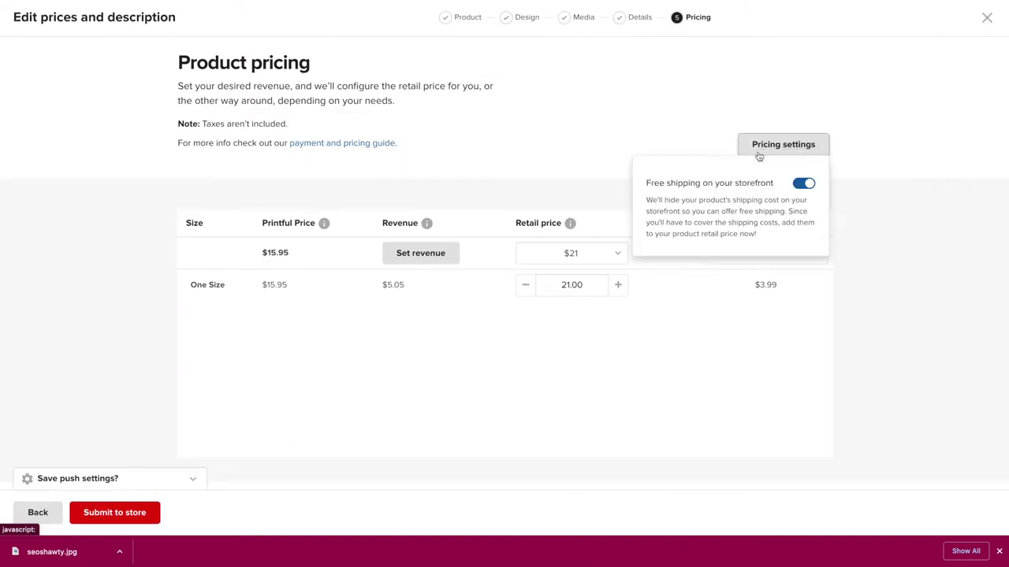
click(802, 185)
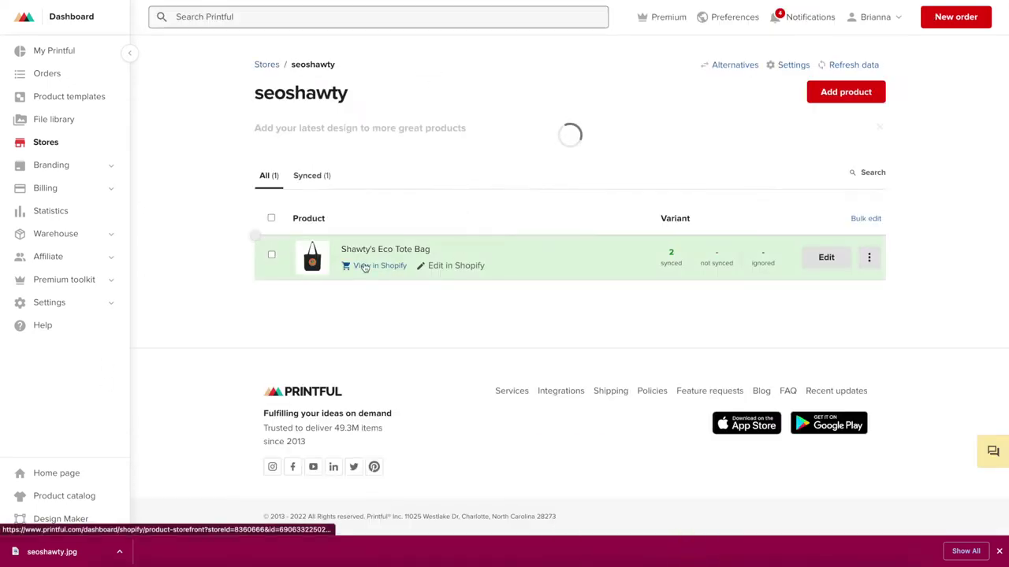
View the published Eco Tote Bag in the Shopify storefront and examine its black mockups and product information.
click(371, 263)
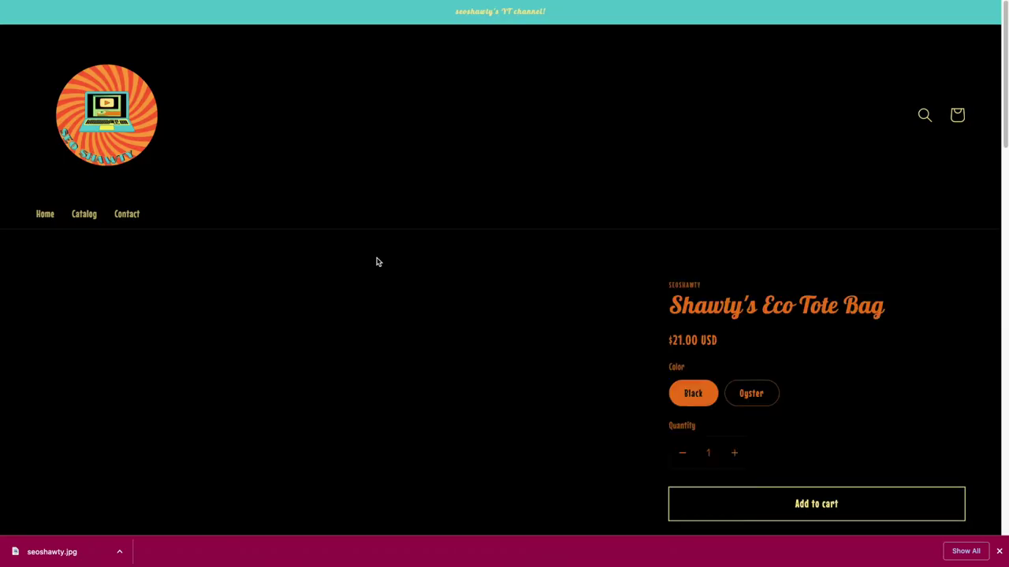
scroll(383, 265, down, 3)
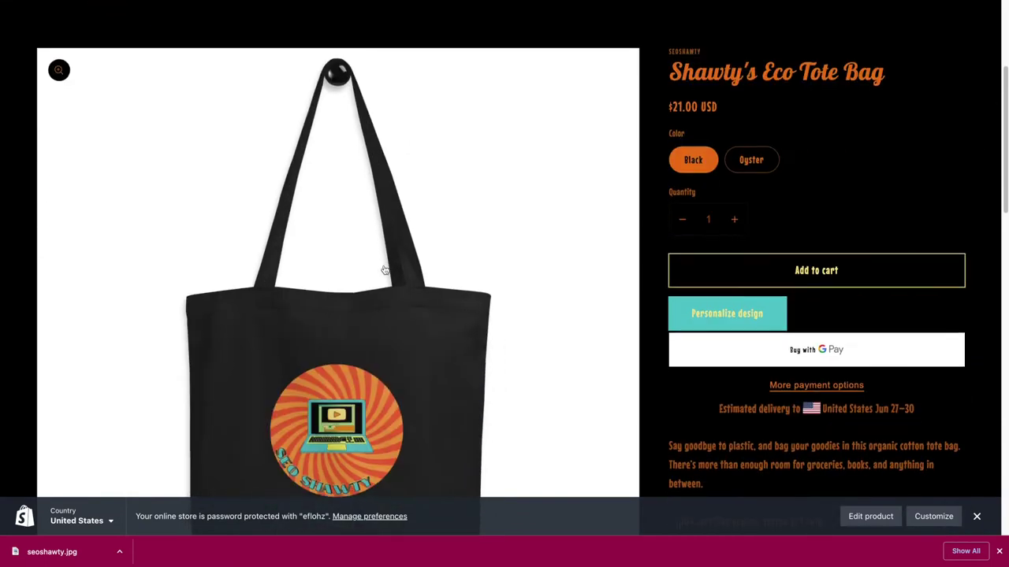
scroll(384, 270, down, 1)
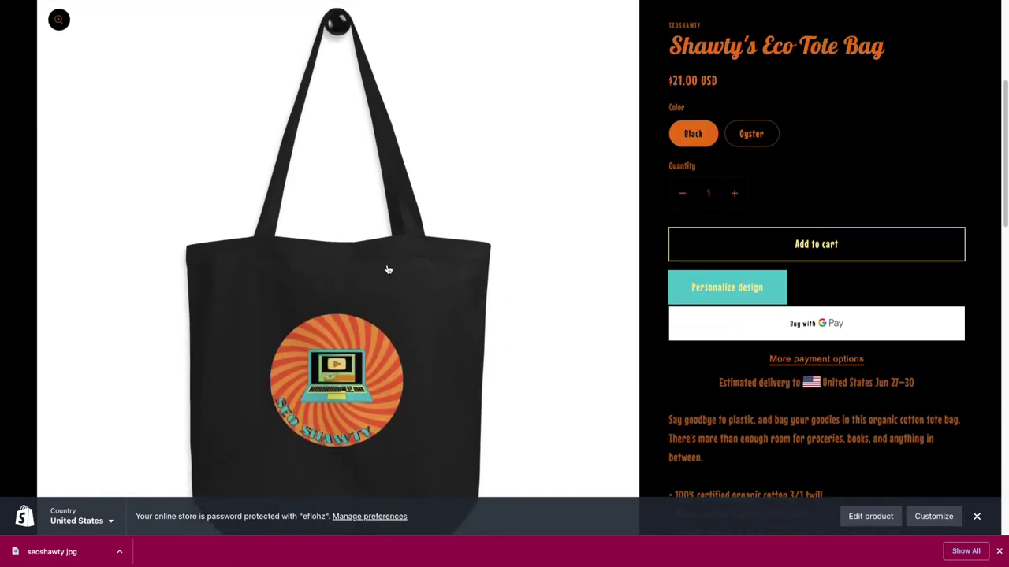
scroll(386, 272, down, 4)
scroll(386, 271, down, 2)
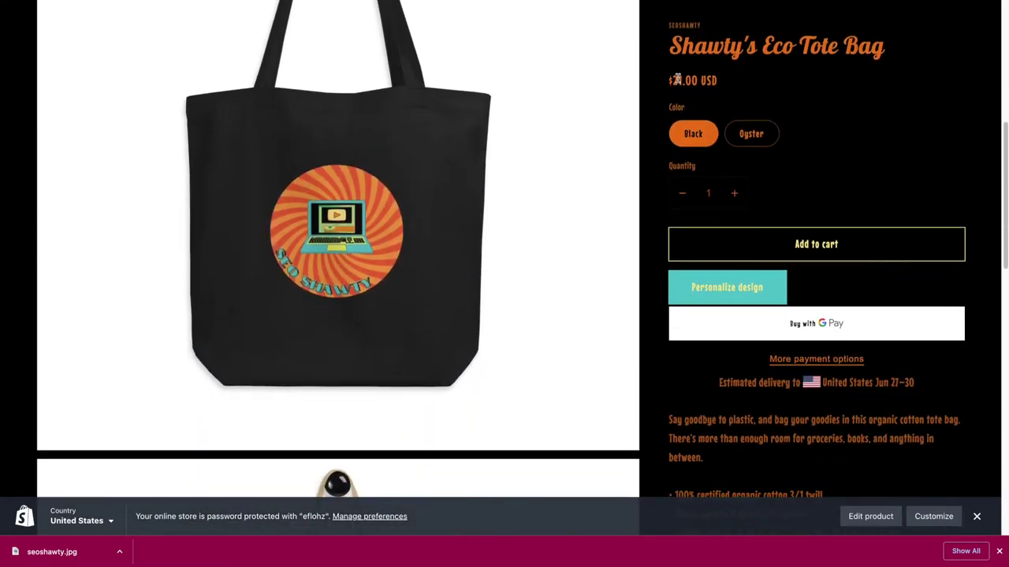
Select the Oyster color on the storefront product page and review its mockups and the full description.
click(774, 138)
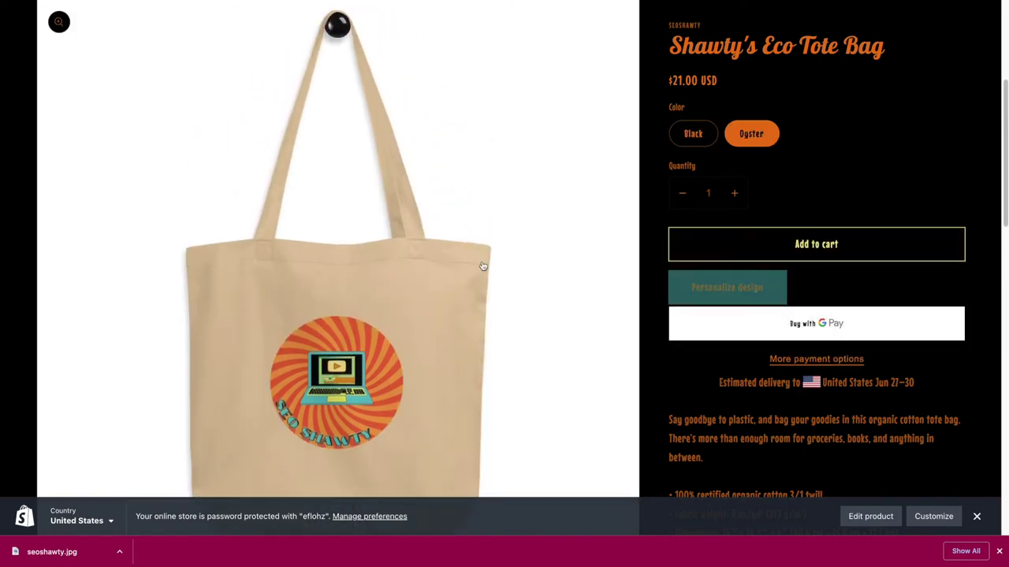
scroll(483, 267, down, 6)
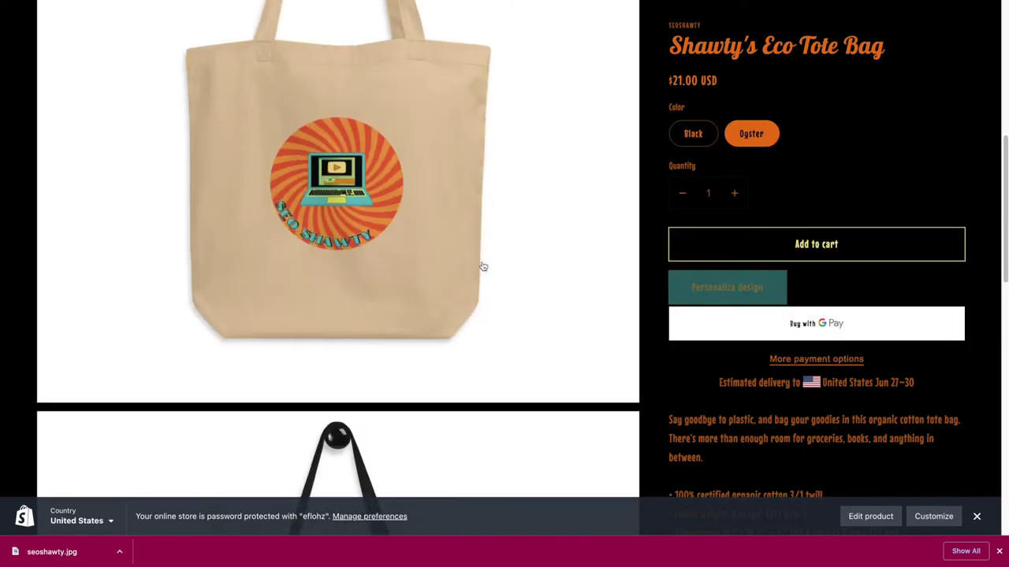
scroll(483, 266, down, 10)
scroll(483, 268, up, 8)
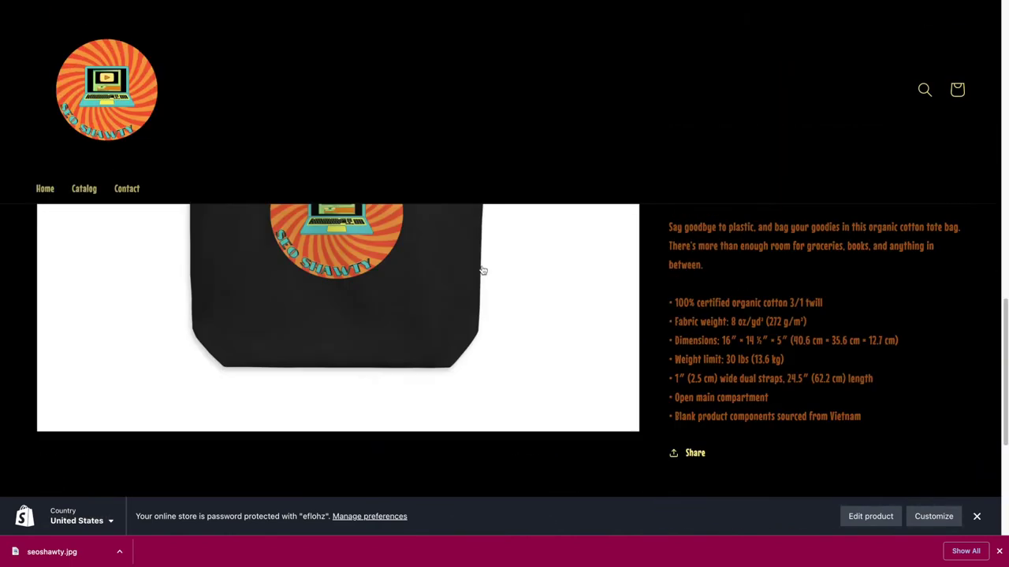
scroll(483, 270, up, 10)
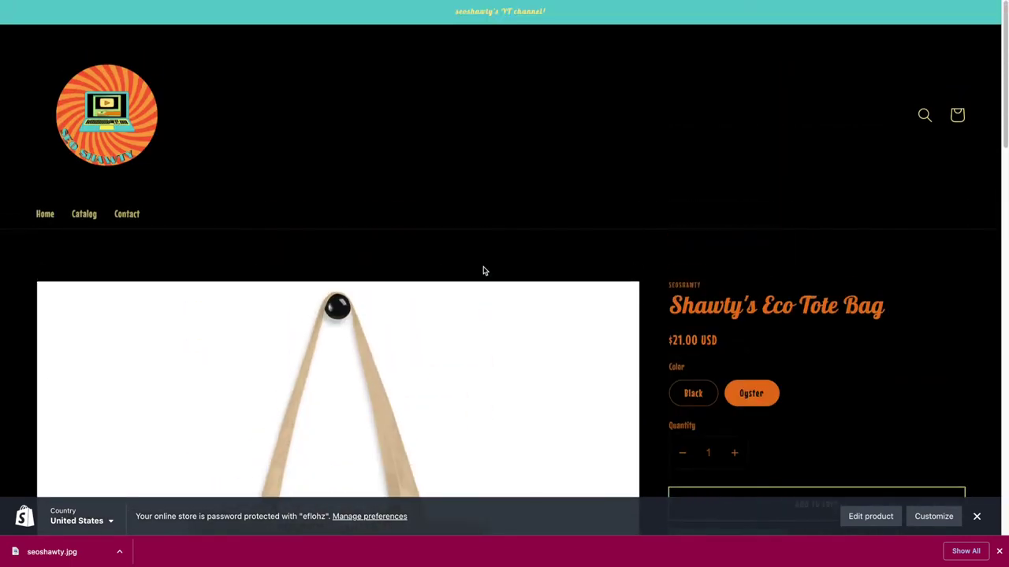
Switch back to the Printful store page and apply the latest SEO Shawty design to the Large Eco Tote, Econscious EC8001.
mouse_move(505, 1)
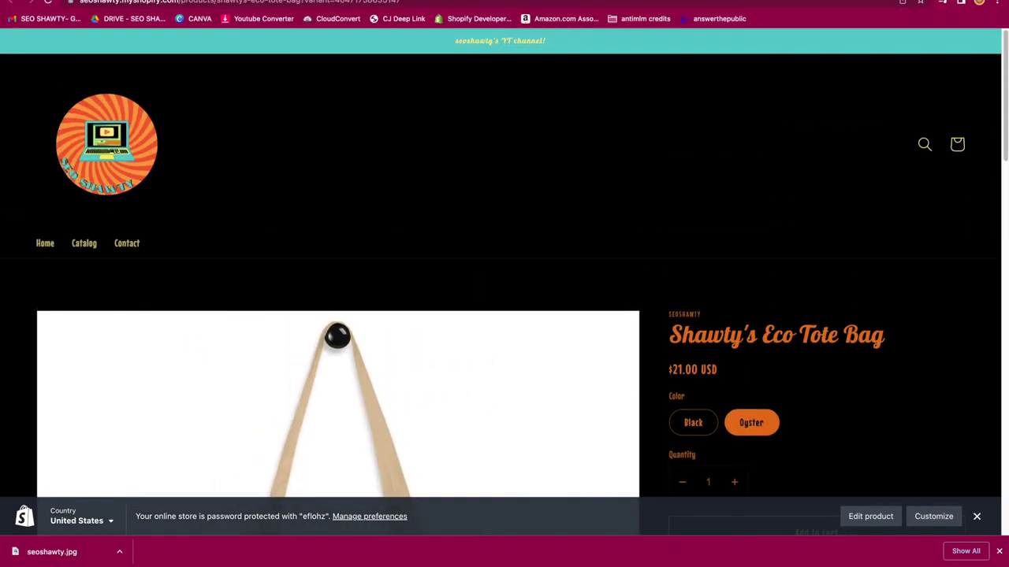
click(473, 2)
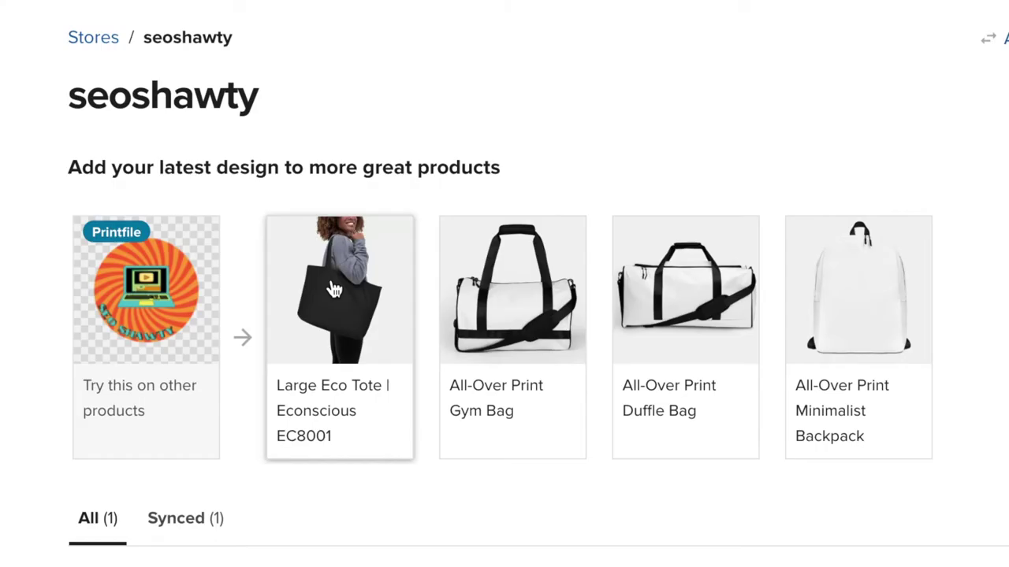
click(334, 290)
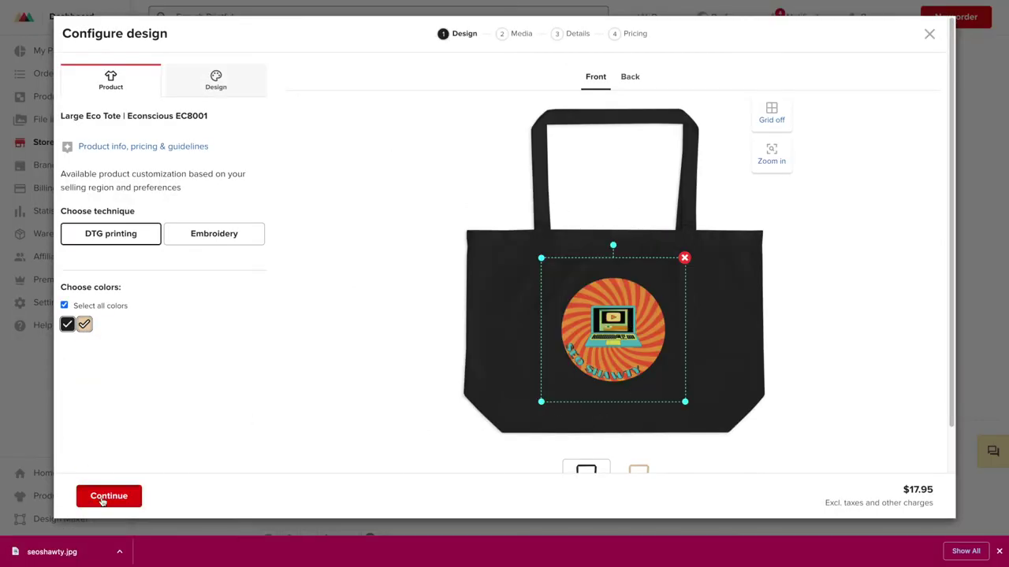
Accept the large tote's design, make an Oyster mockup the main image and proceed to the details stage.
click(108, 497)
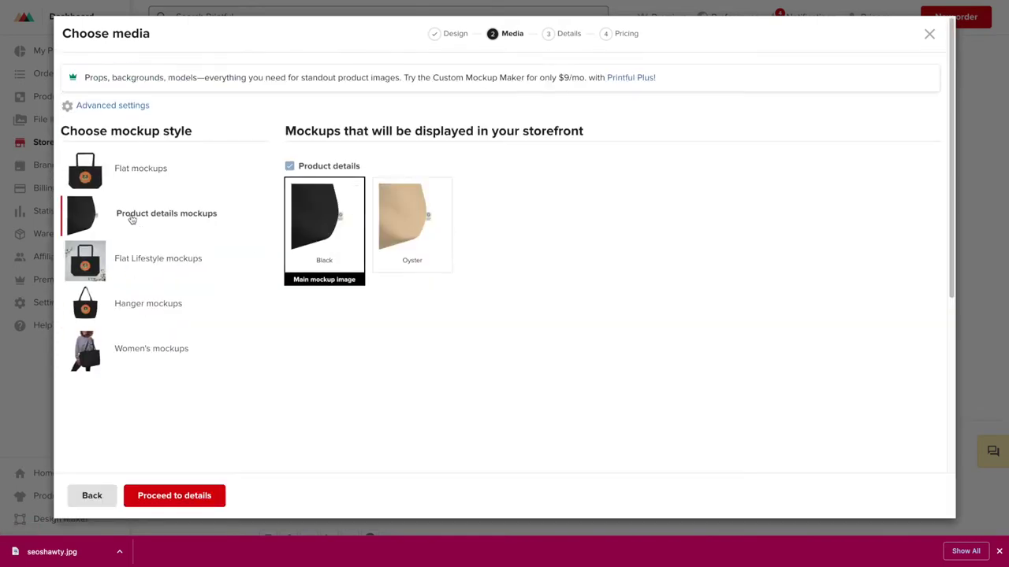
click(388, 226)
click(197, 497)
Title the large tote "Shawty's XL organic tote bag", add the four recent merch tags and proceed to the pricing stage.
double_click(436, 146)
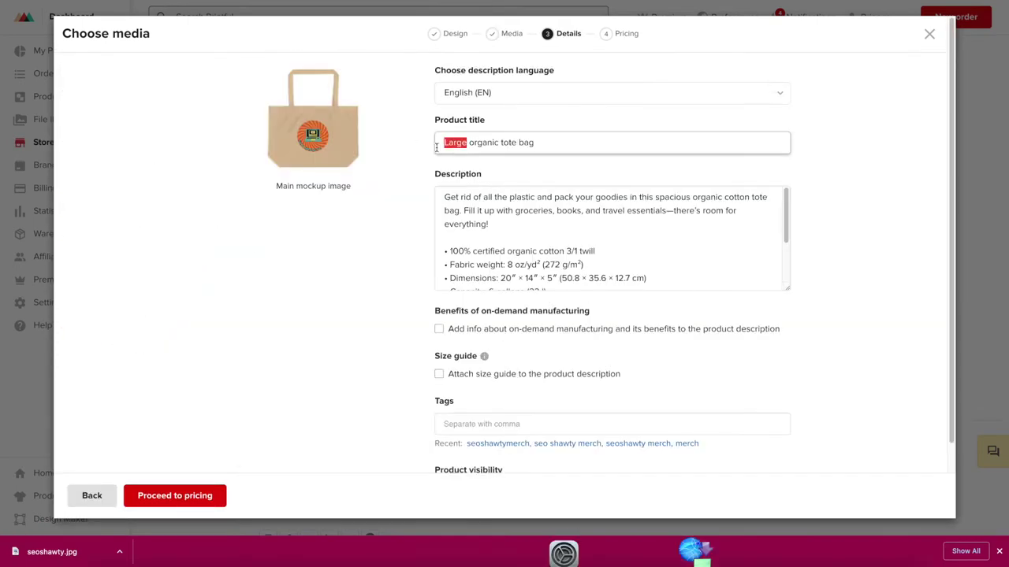
click(486, 443)
click(568, 443)
click(638, 444)
click(687, 444)
scroll(654, 449, down, 1)
click(452, 448)
click(175, 495)
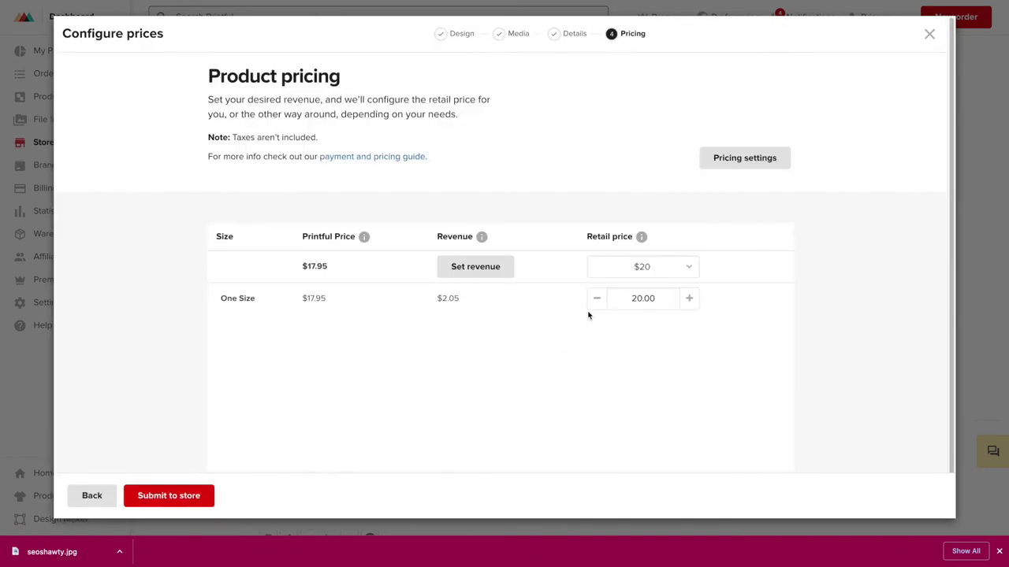
Enable free shipping on the storefront, set the large tote's retail price to $25 and submit it to the store.
click(744, 157)
click(765, 197)
click(473, 359)
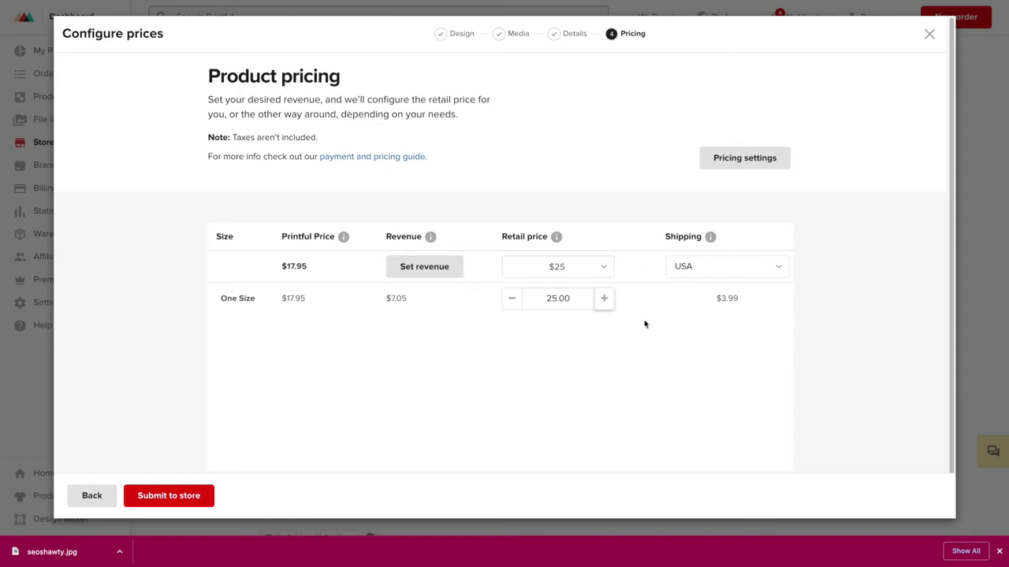
click(164, 498)
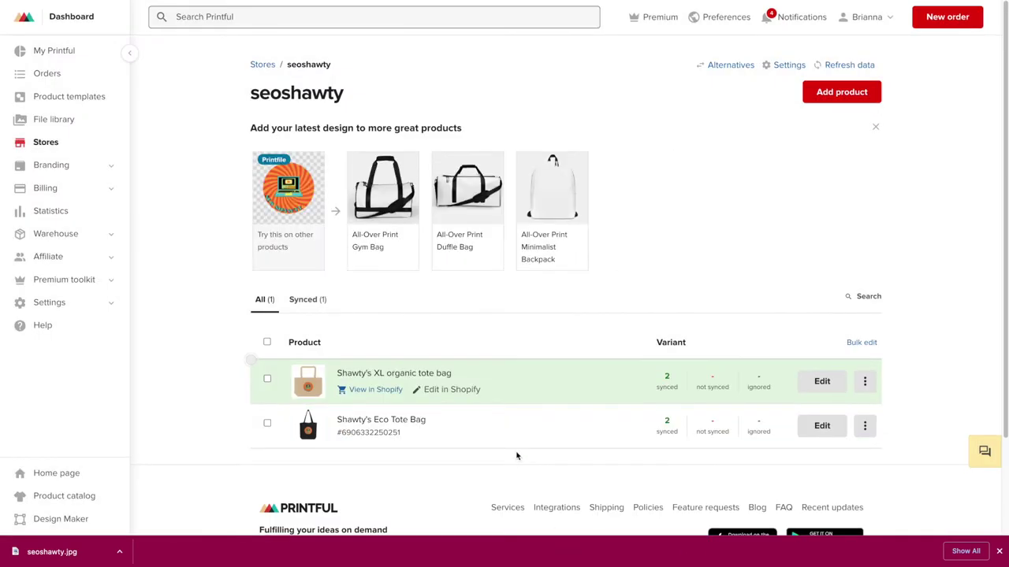
Start adding another product to the seoshawty store and choose the Black Glossy Mug from the new products.
click(842, 92)
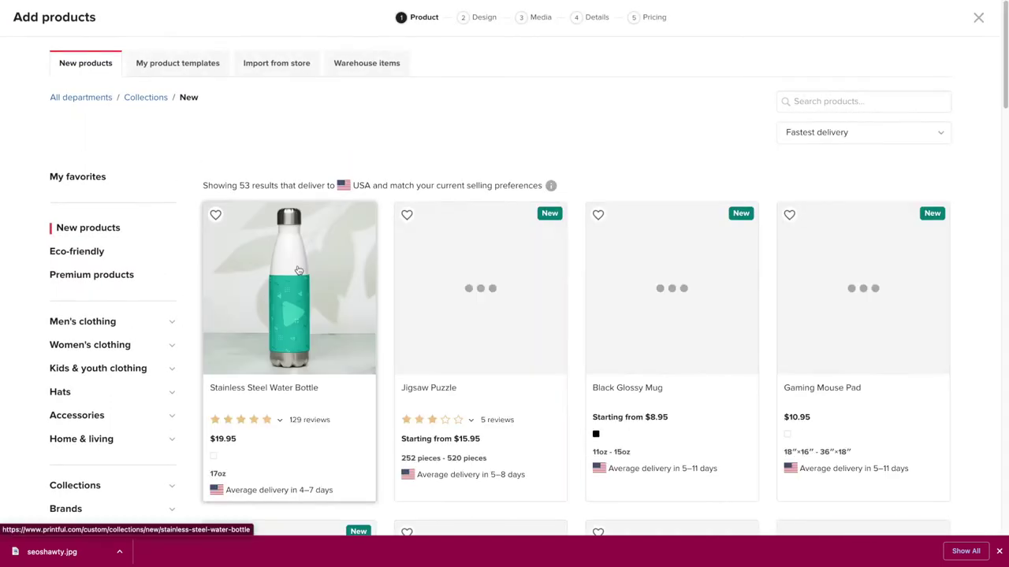
scroll(298, 270, down, 1)
scroll(299, 270, down, 3)
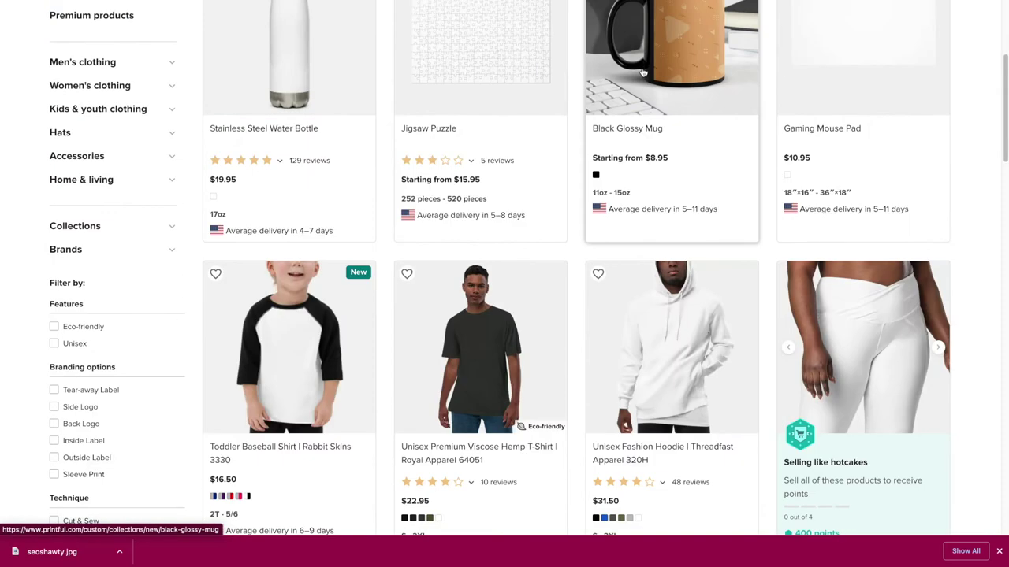
click(643, 72)
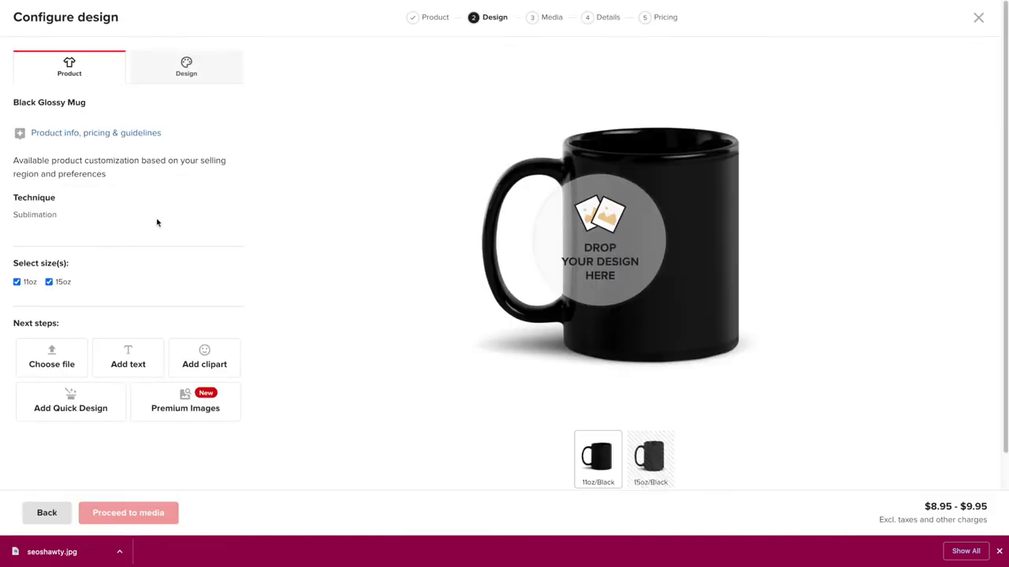
Apply seoshawty-(1).png to the Black Glossy Mug and move the logo to the left end of the print area.
click(186, 66)
click(74, 67)
click(635, 275)
mouse_move(345, 513)
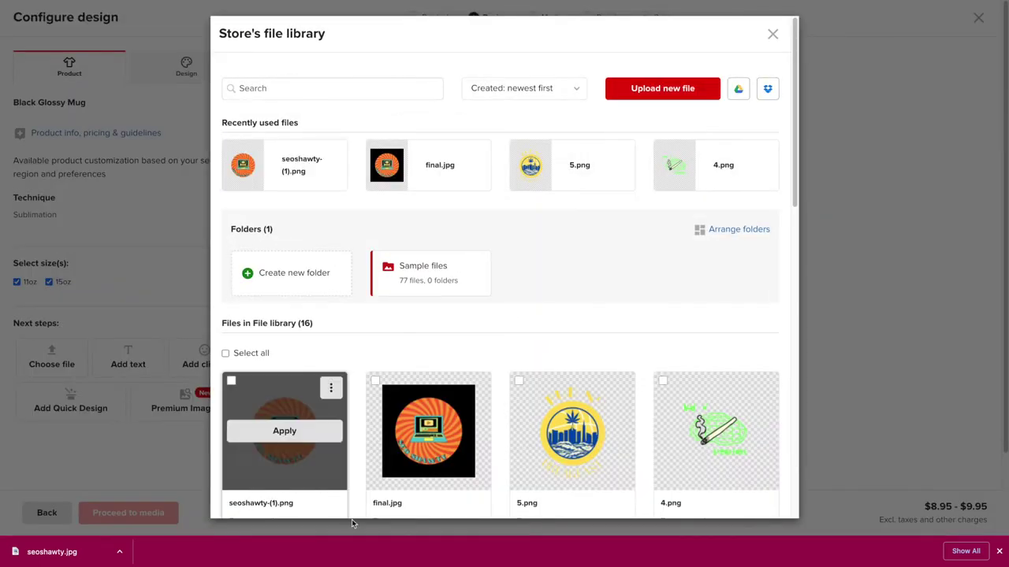
click(290, 438)
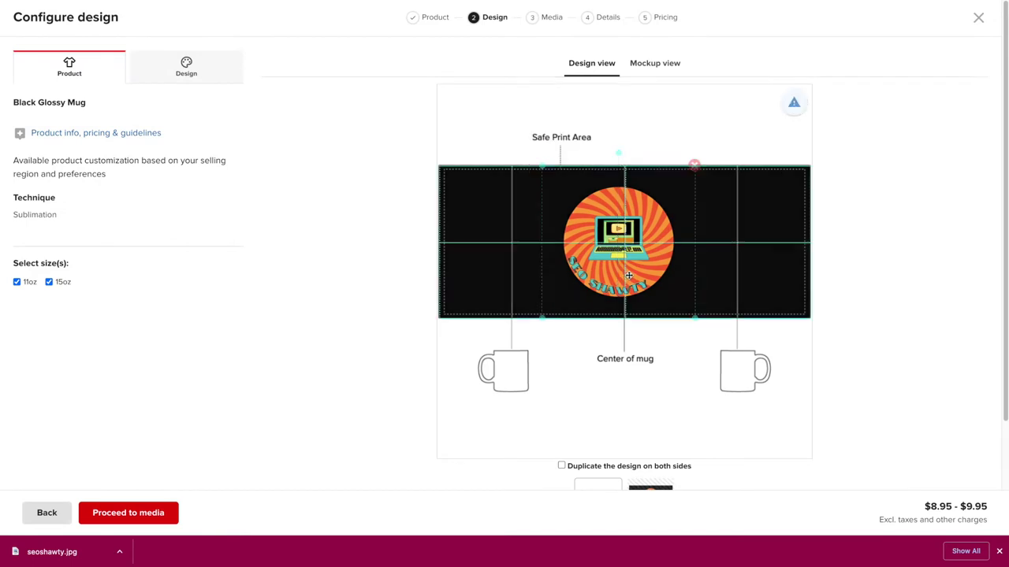
drag(628, 275, 525, 275)
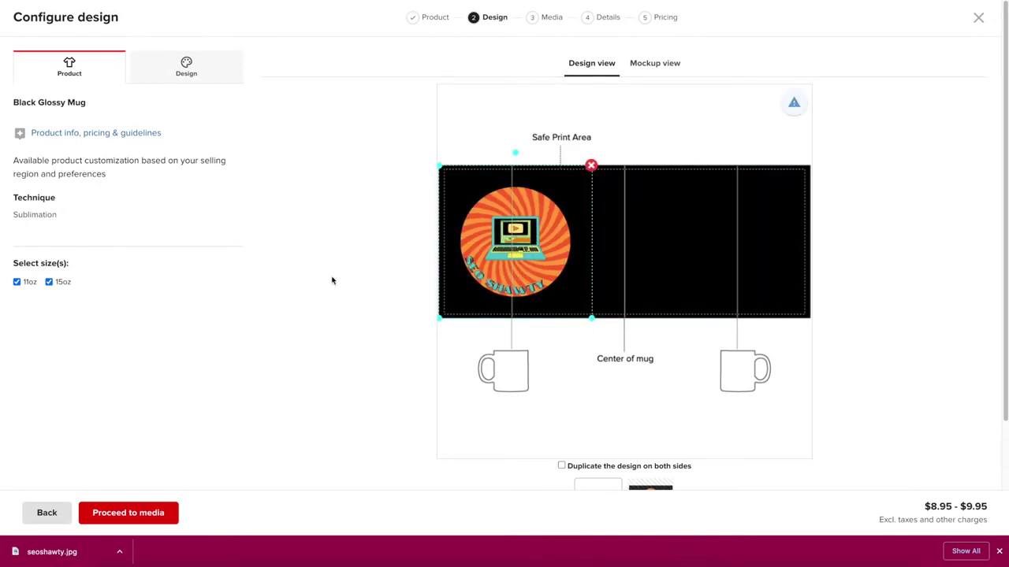
Duplicate the logo design on both sides of the mug.
click(636, 67)
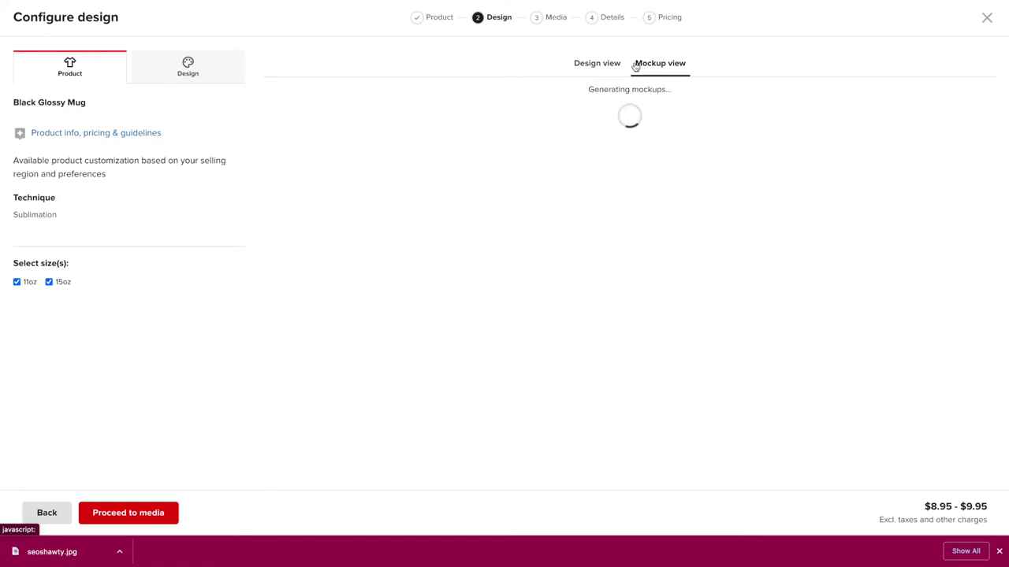
click(605, 68)
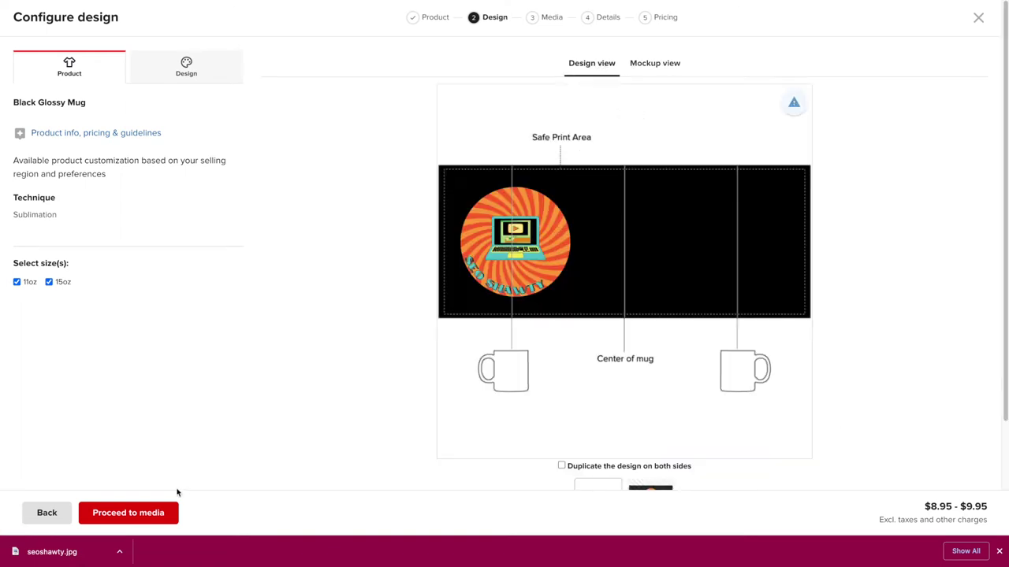
click(157, 519)
click(735, 154)
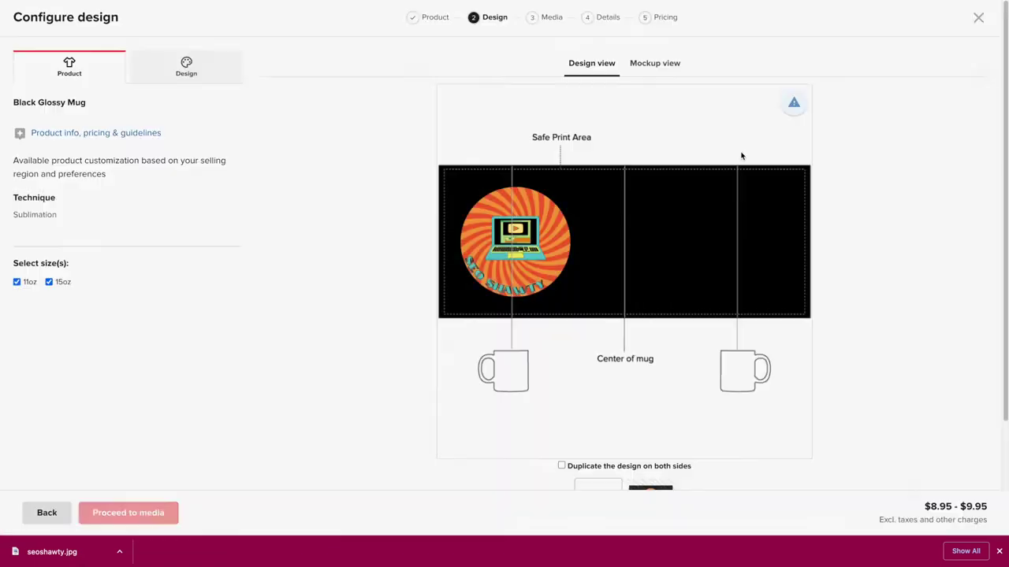
scroll(557, 322, down, 2)
click(557, 322)
scroll(558, 326, up, 2)
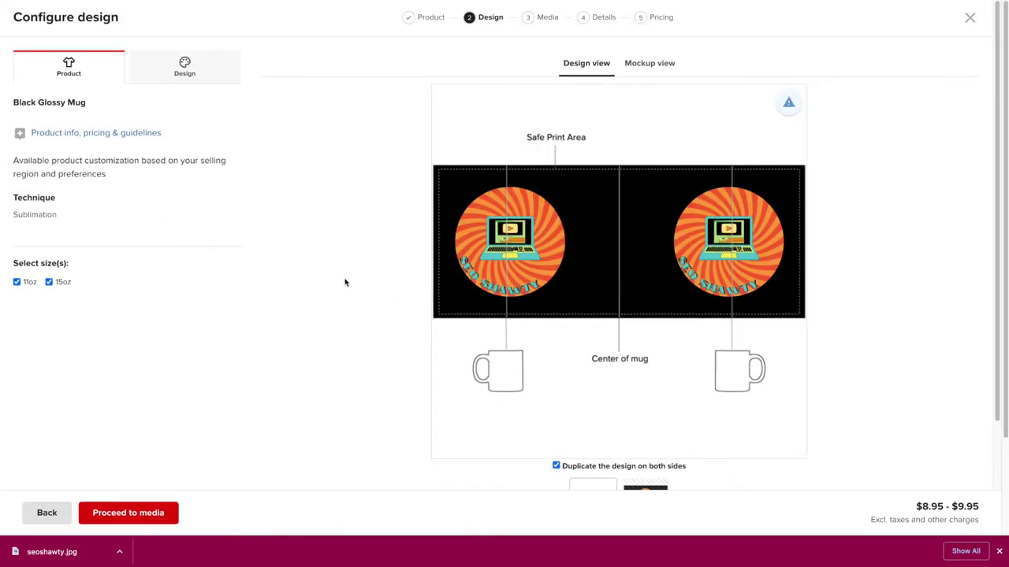
scroll(345, 282, down, 2)
scroll(345, 282, up, 2)
scroll(344, 282, down, 3)
scroll(607, 59, up, 3)
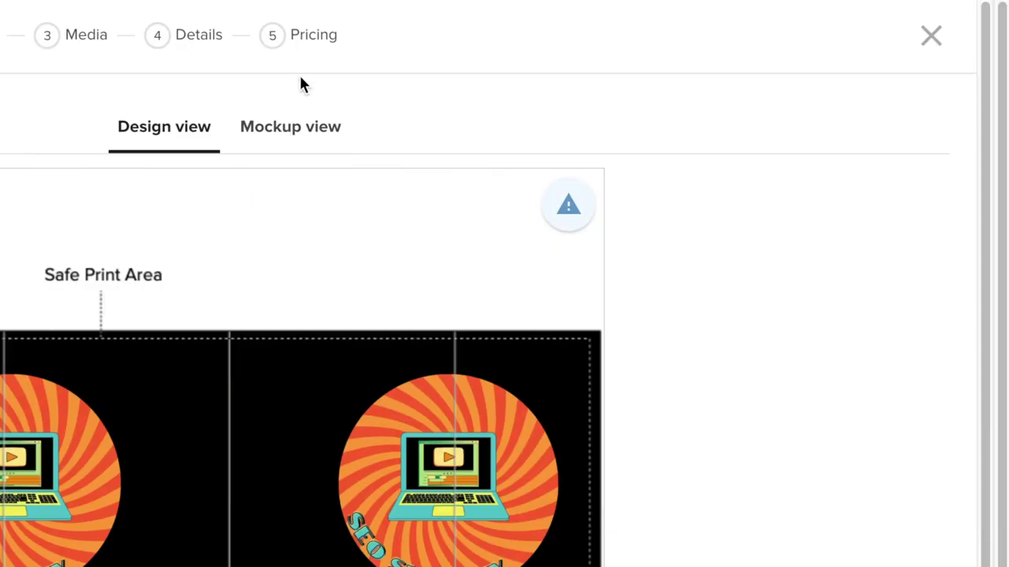
Preview the mug's mockups, including the straight-on view, to examine how the duplicated logo sits on each side.
click(292, 132)
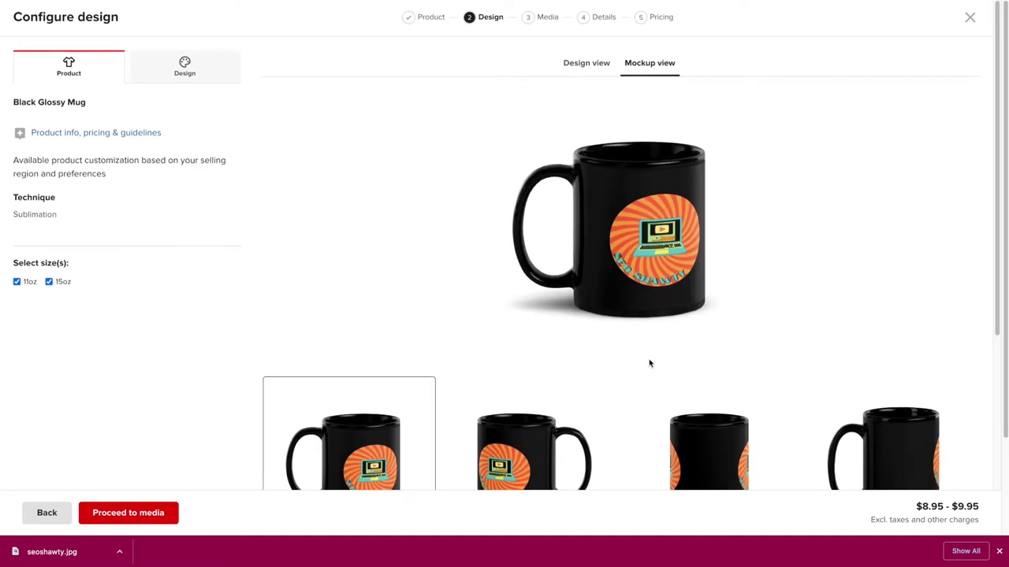
scroll(649, 359, down, 1)
click(648, 358)
scroll(125, 290, down, 2)
scroll(125, 291, up, 3)
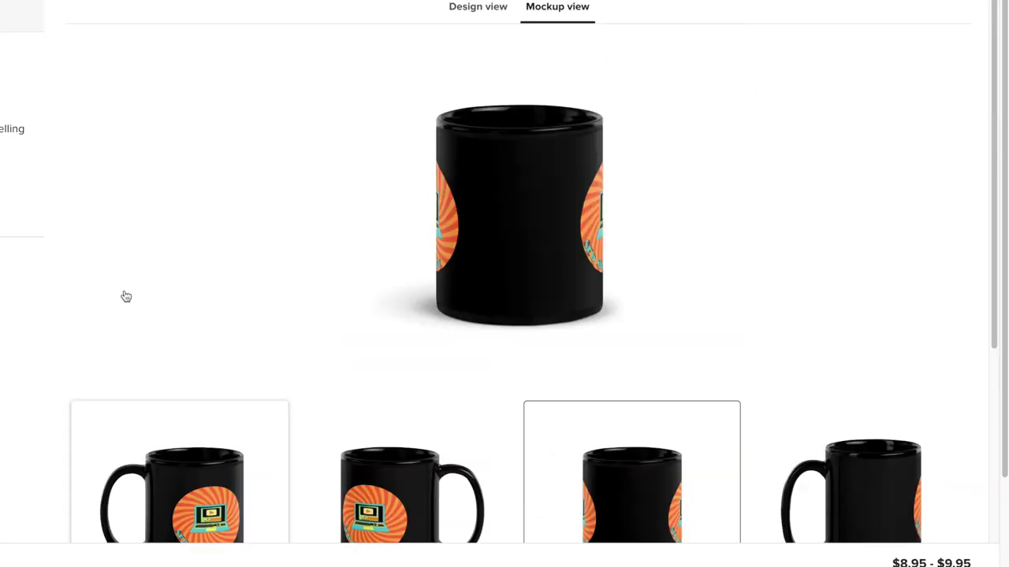
click(461, 9)
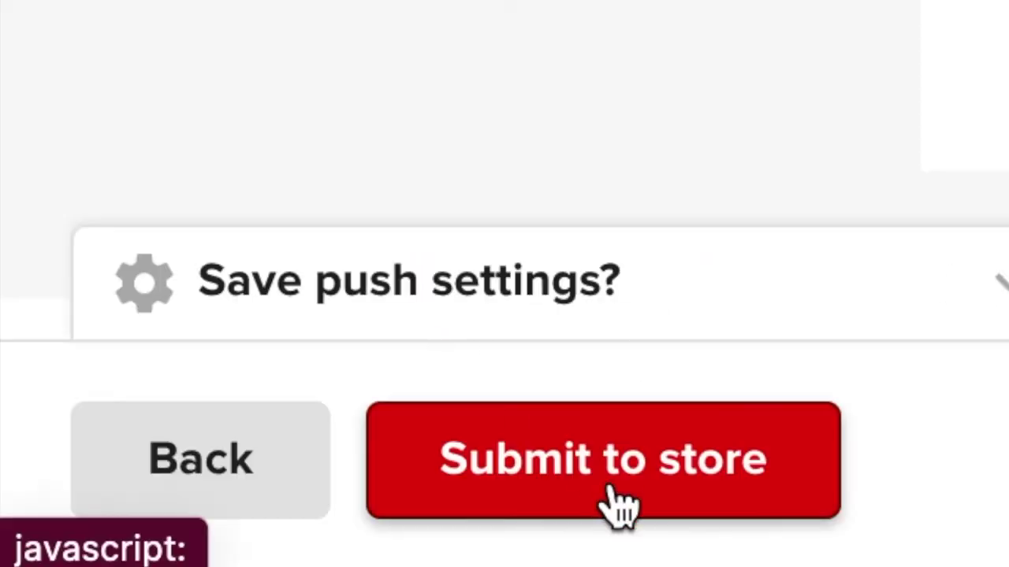
Submit the mug to the store and view the AM Coffee Check Mug product page in Shopify.
click(613, 498)
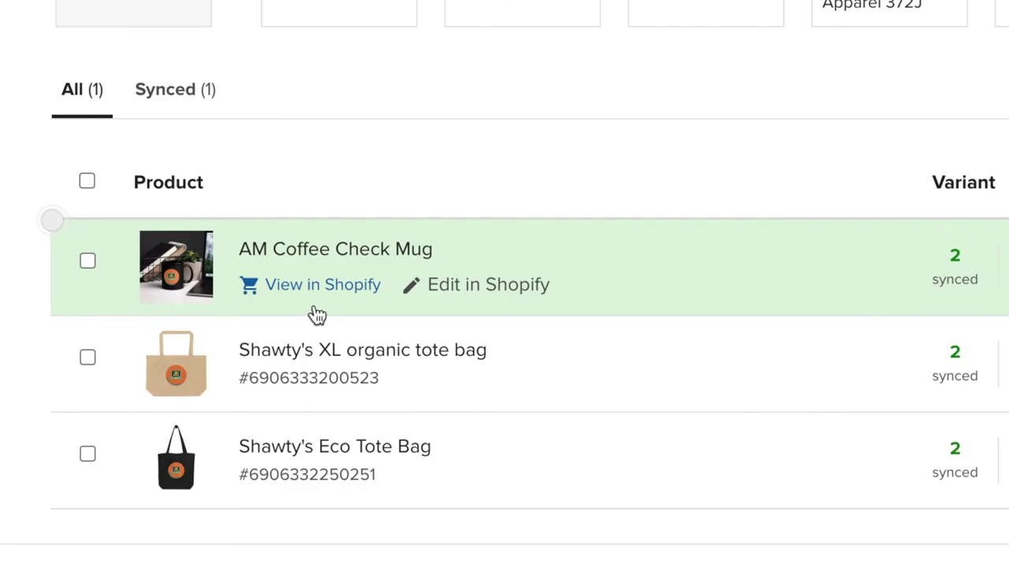
click(308, 285)
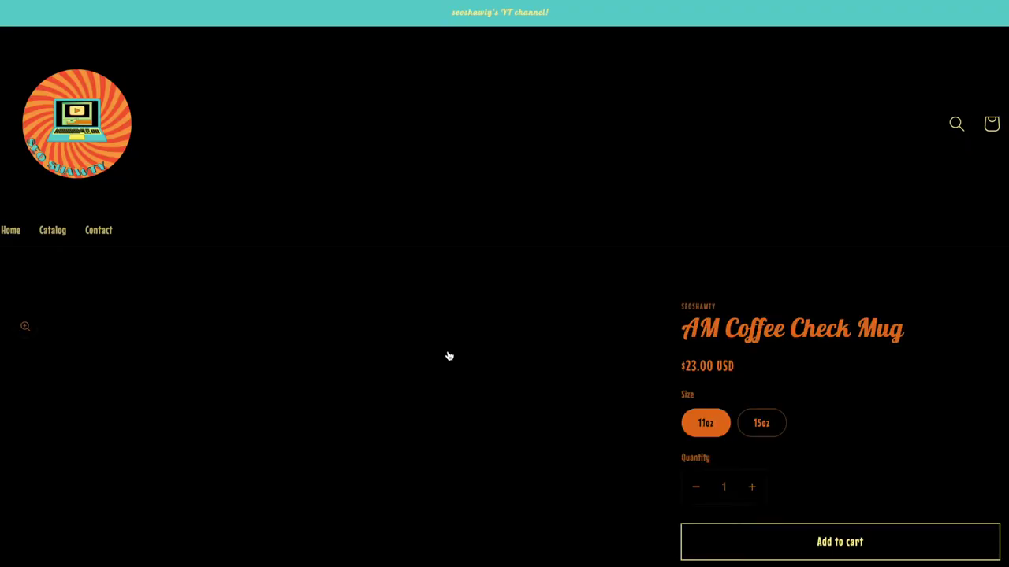
scroll(448, 357, down, 4)
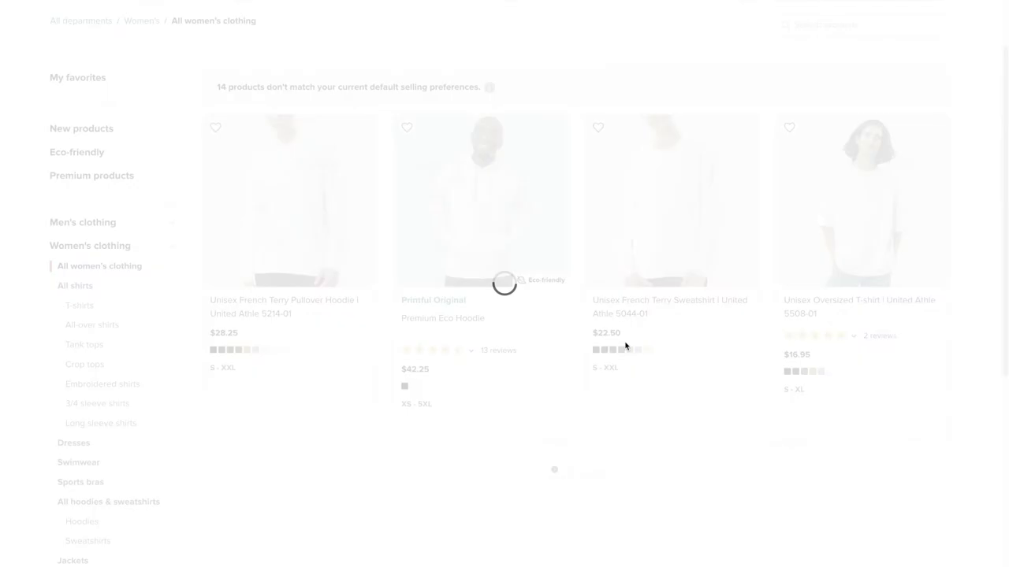
Choose the Women's Cropped Hoodie | Bella + Canvas 7502 from the women's clothing products.
scroll(624, 347, down, 2)
scroll(624, 347, down, 9)
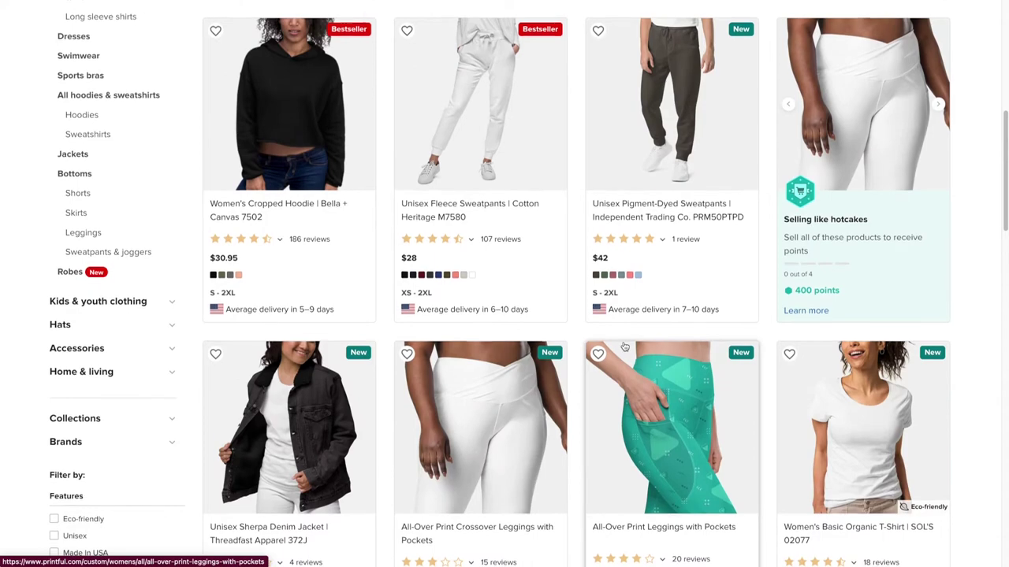
scroll(624, 346, up, 5)
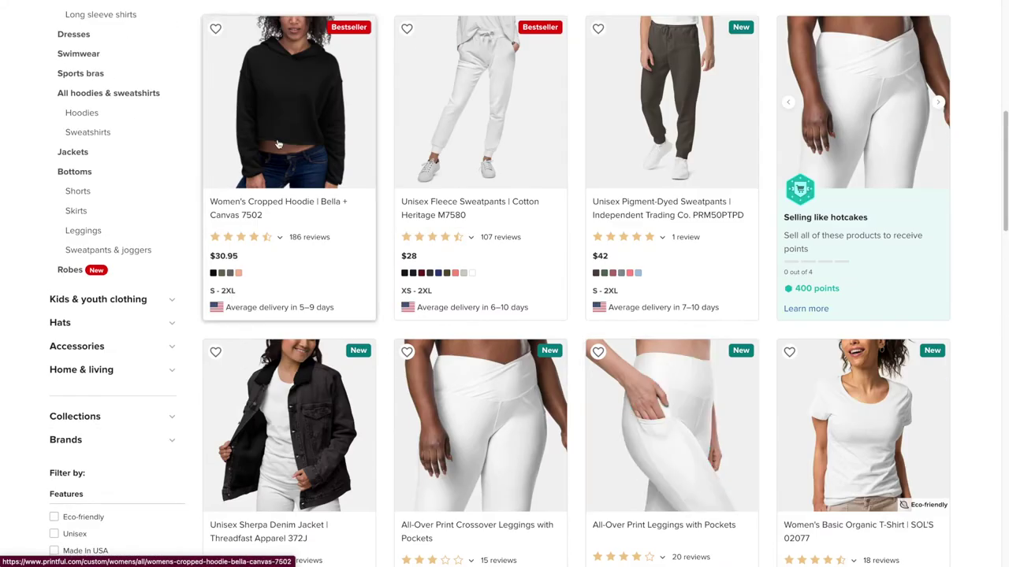
click(281, 145)
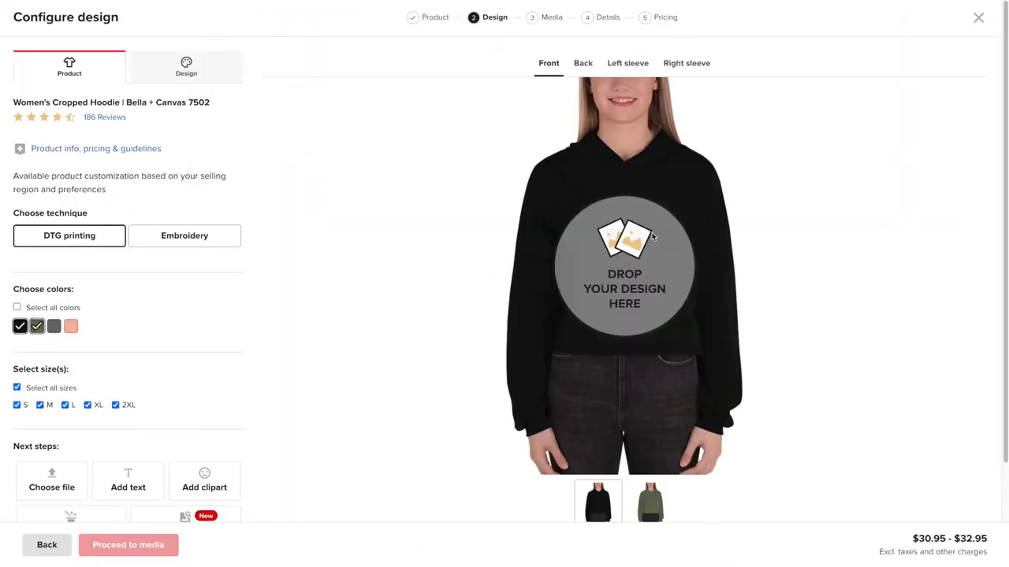
Upload 21.jpg to the store's file library, apply it to the hoodie's front and dismiss the print result notice.
click(652, 235)
click(662, 88)
scroll(578, 258, down, 4)
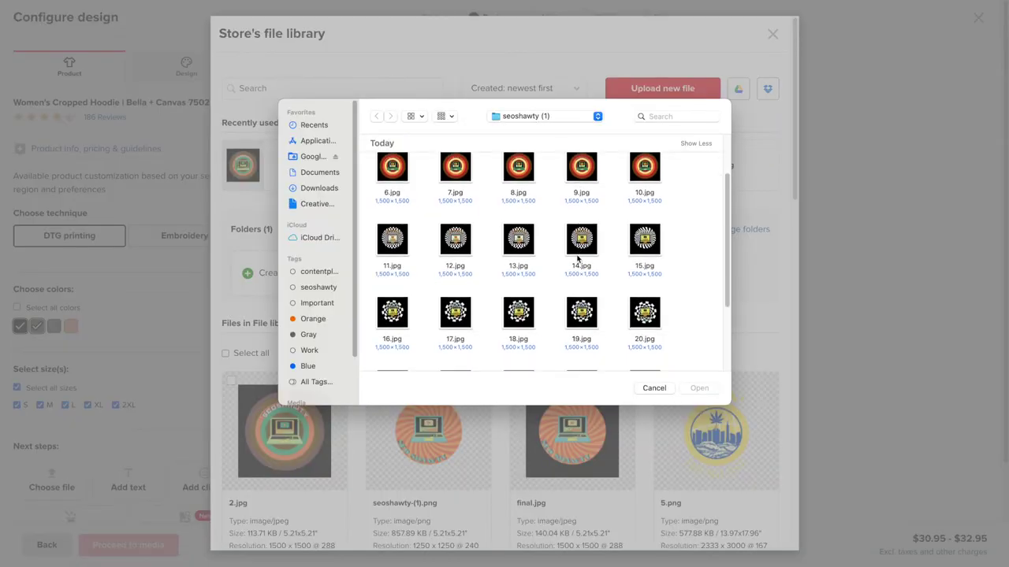
scroll(576, 258, down, 2)
double_click(401, 264)
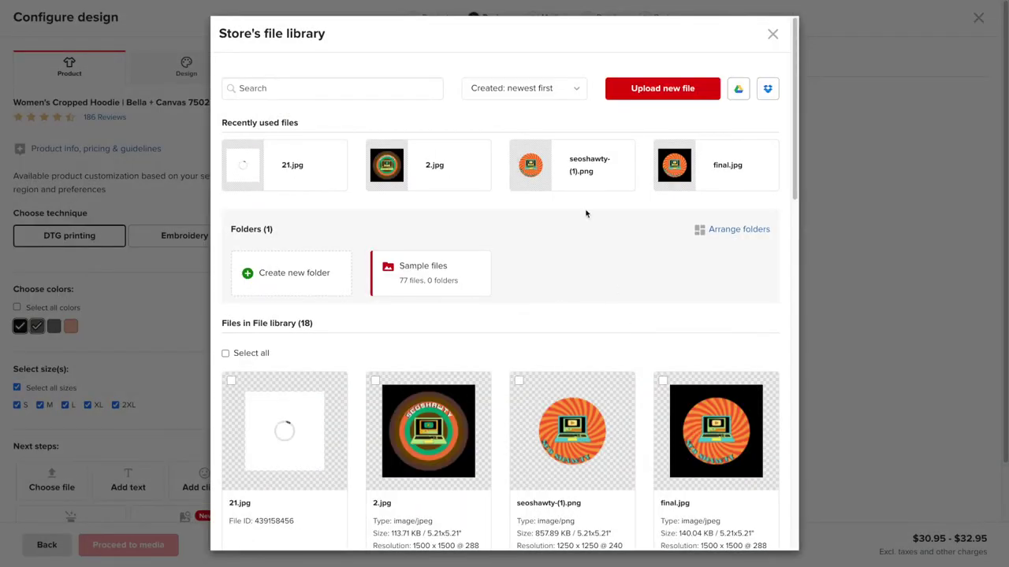
click(304, 438)
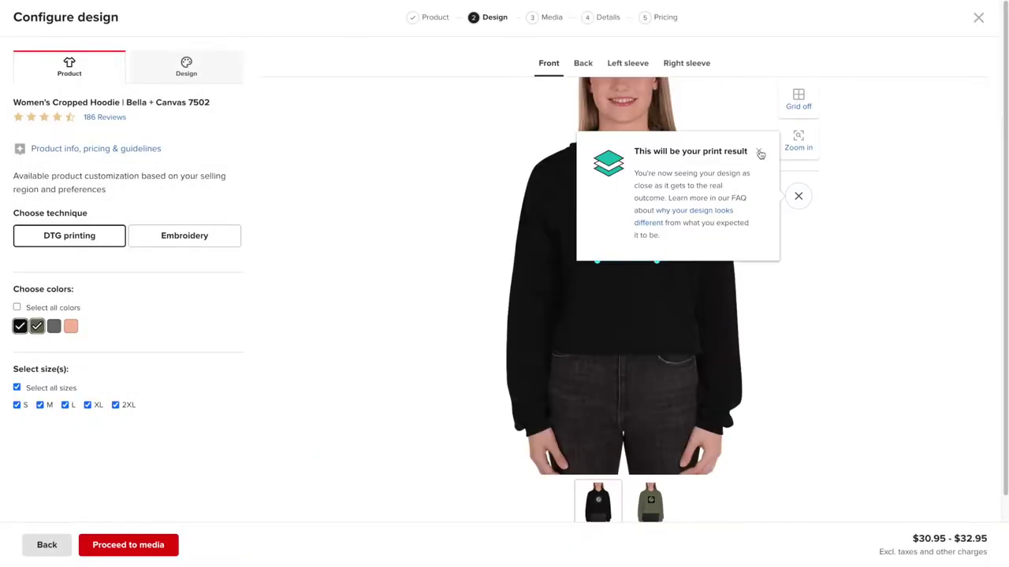
click(760, 153)
Shrink the 21.jpg design to about 3.25 by 3.25, place it on the hoodie's upper chest and allow image personalization.
drag(677, 314, 678, 258)
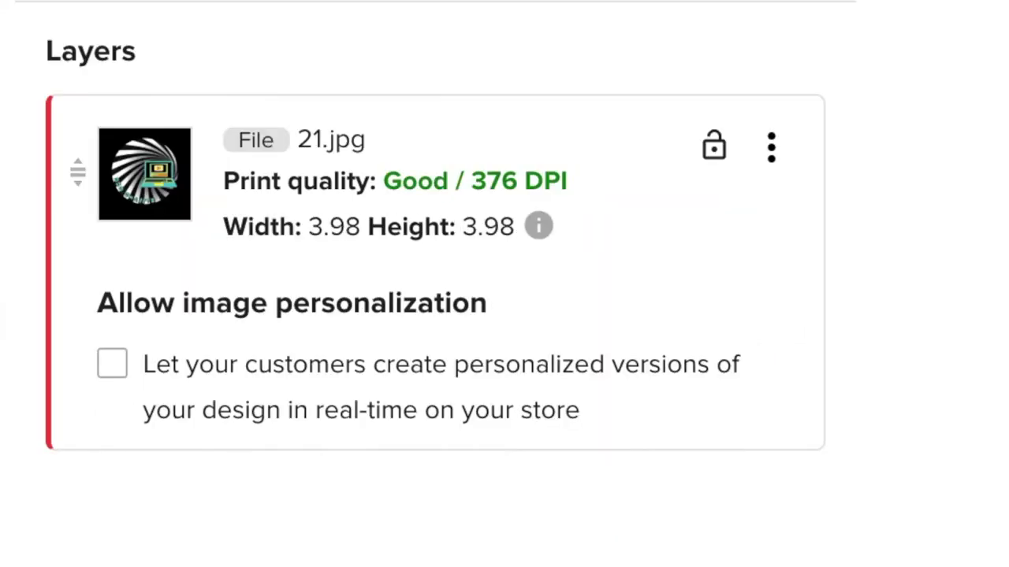
mouse_move(679, 259)
mouse_down()
mouse_move(667, 241)
mouse_move(674, 247)
mouse_up()
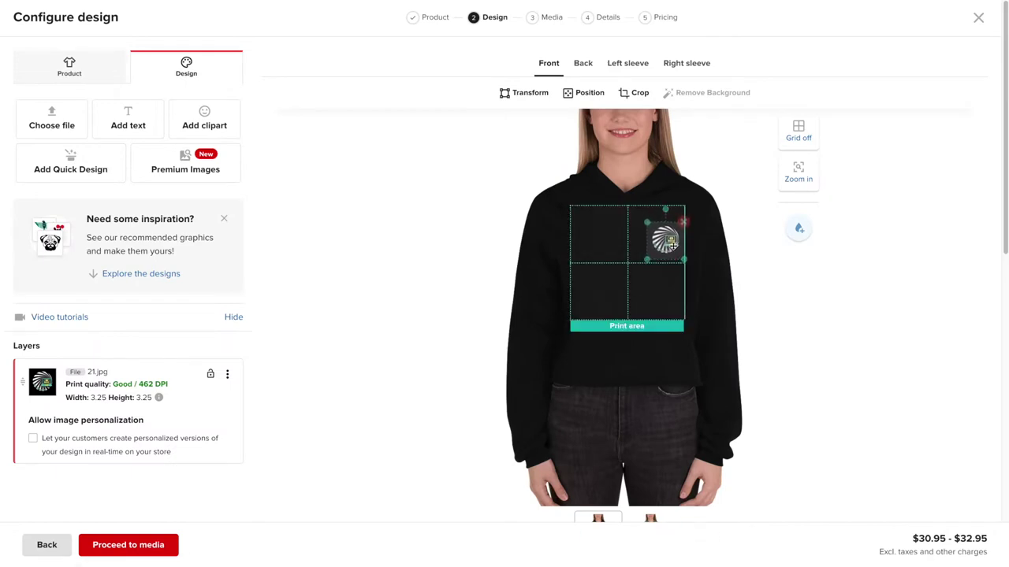
click(33, 438)
click(227, 374)
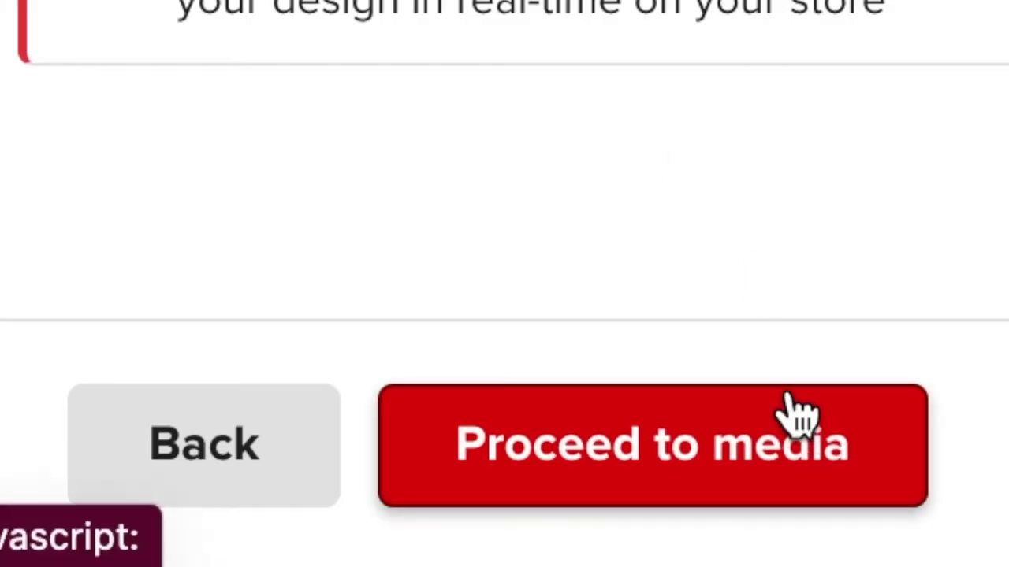
Check the hoodie's media stage, return to the design and replace Military Green with dark grey in the color selection.
click(793, 414)
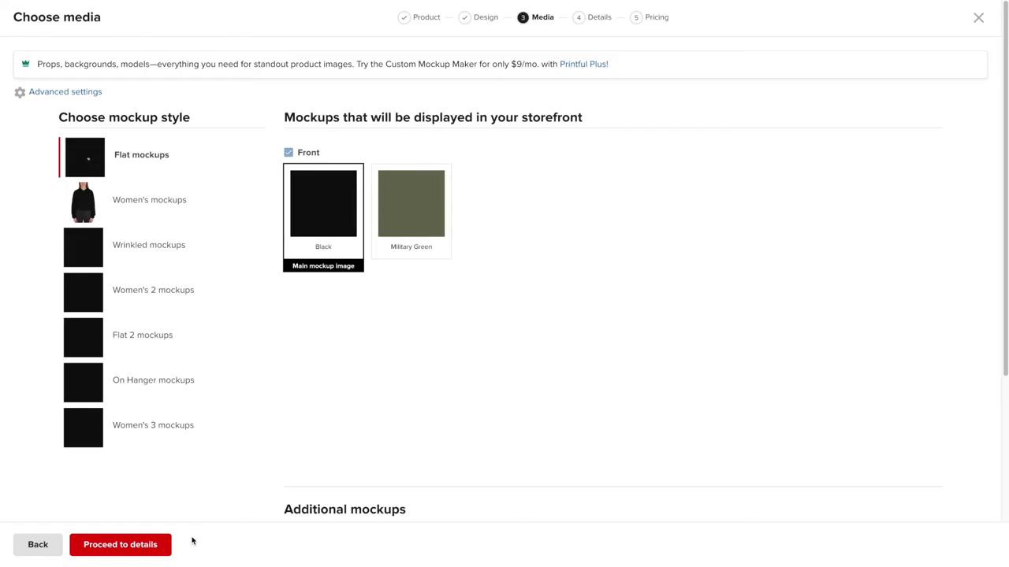
click(54, 543)
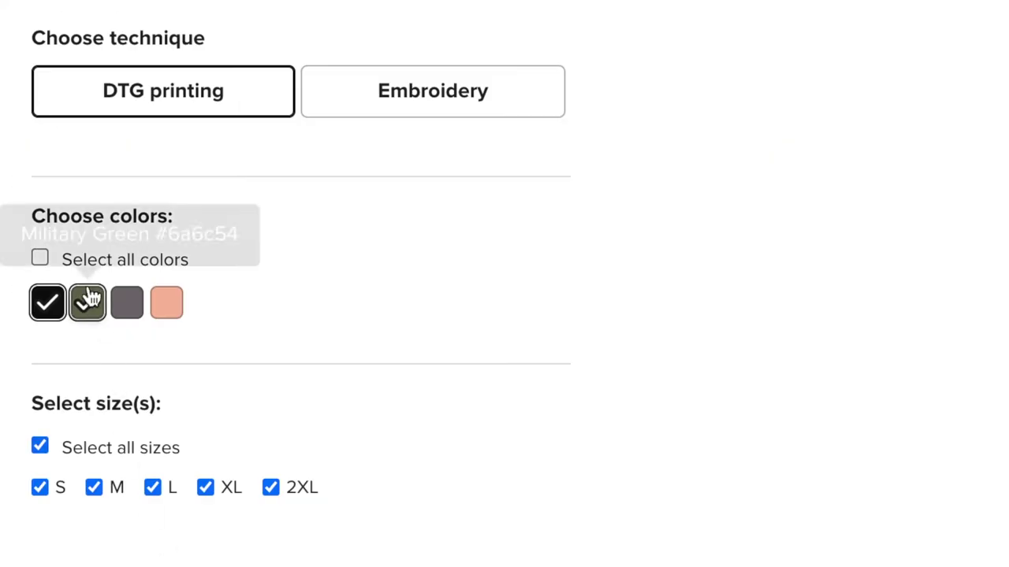
click(87, 303)
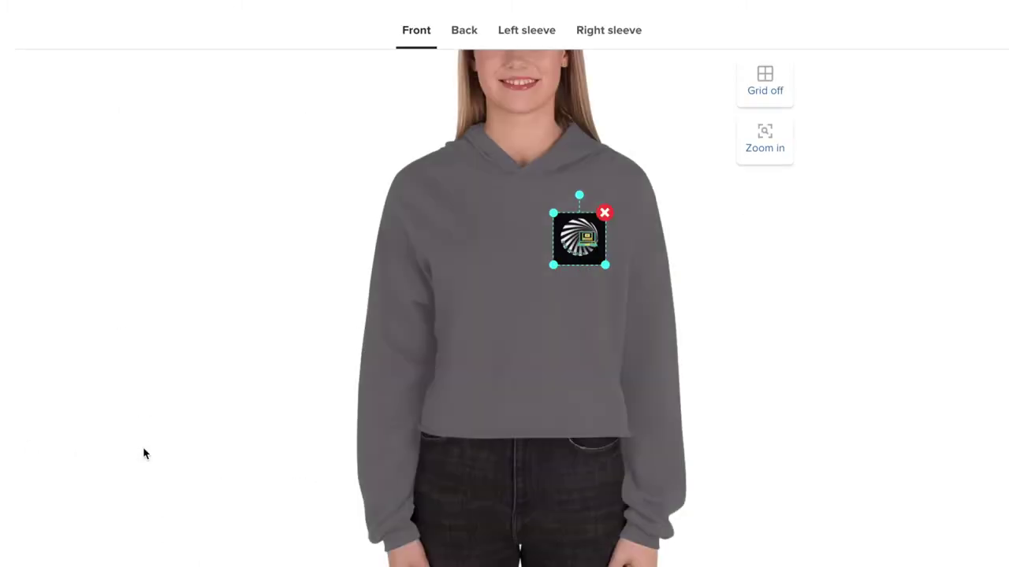
Inspect the chest design up close on the grey hoodie and enlarge it to about 3.68 by 3.68 using the grid.
click(796, 138)
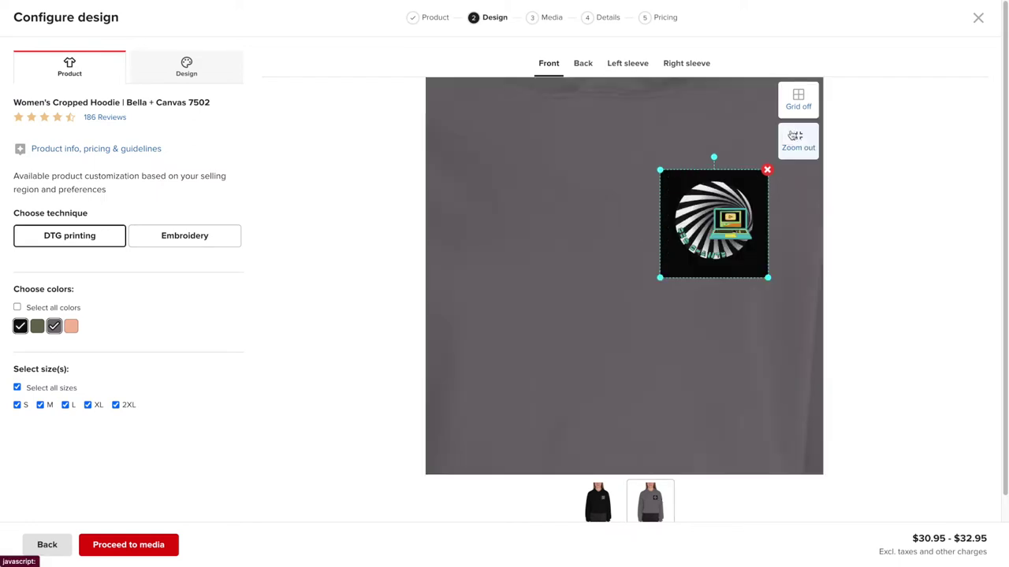
click(790, 108)
click(792, 111)
drag(645, 194, 642, 192)
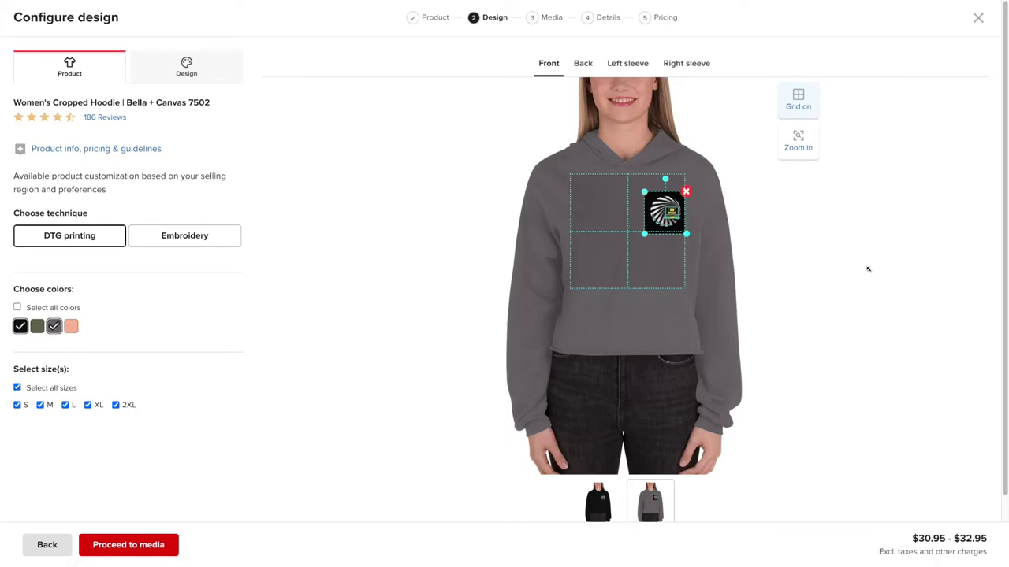
Add Peach to the hoodie colors, leave Military Green unselected and proceed to the media stage.
click(71, 328)
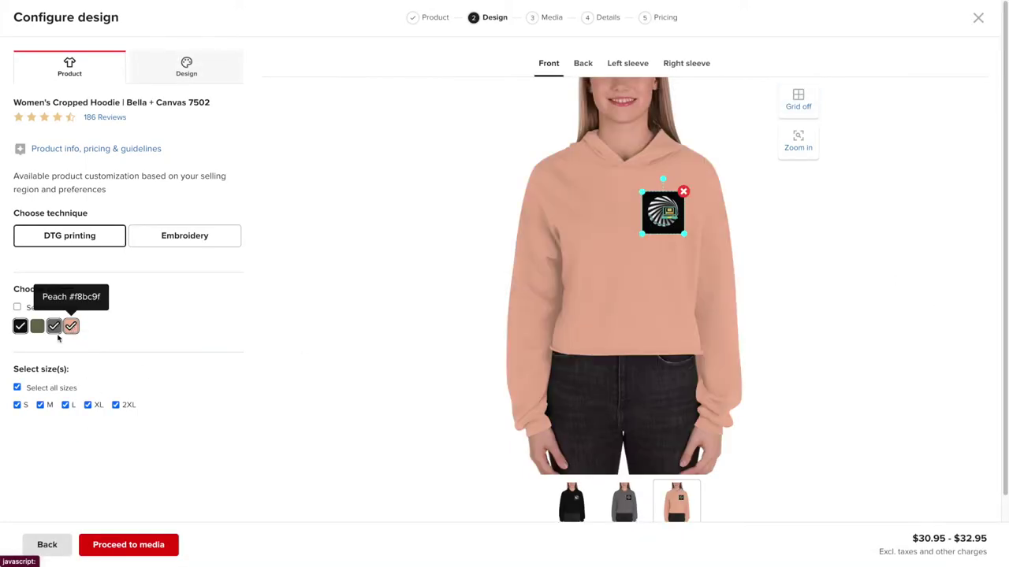
click(37, 328)
click(37, 326)
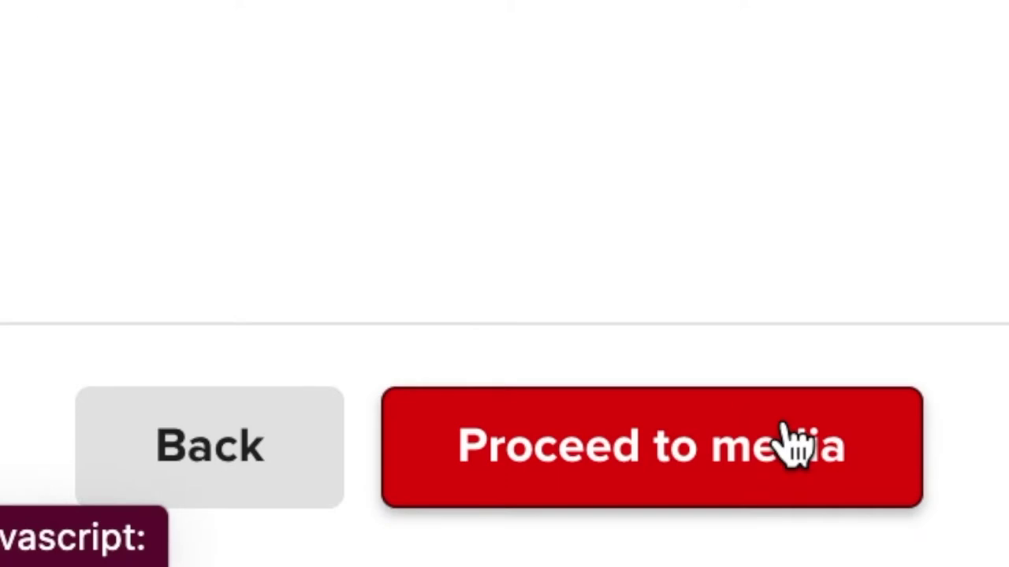
click(786, 425)
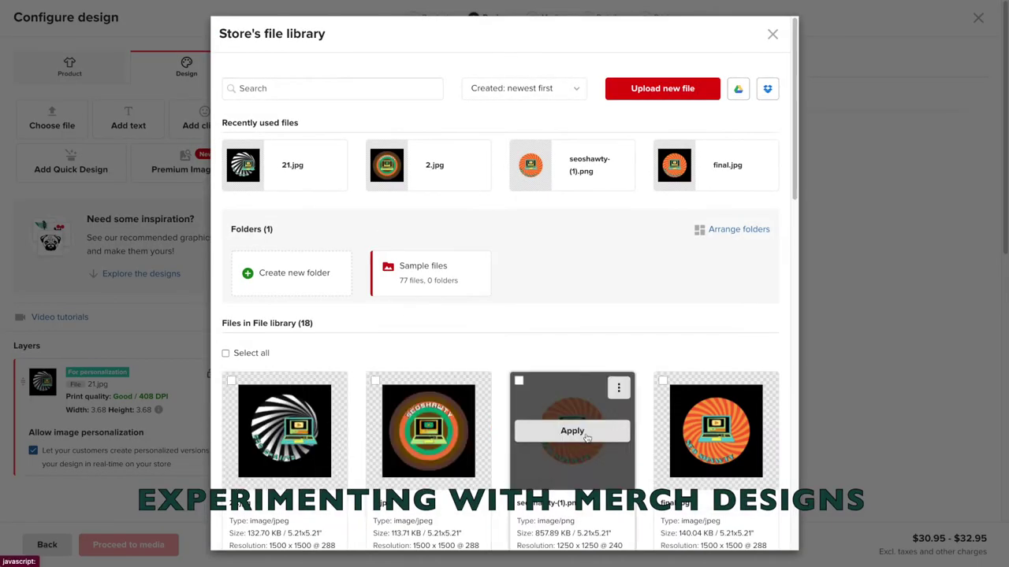
Try seoshawty-(1).png on the hoodie's front, enlarged to about 9.87 by 9.87 and centered in the print area.
click(587, 438)
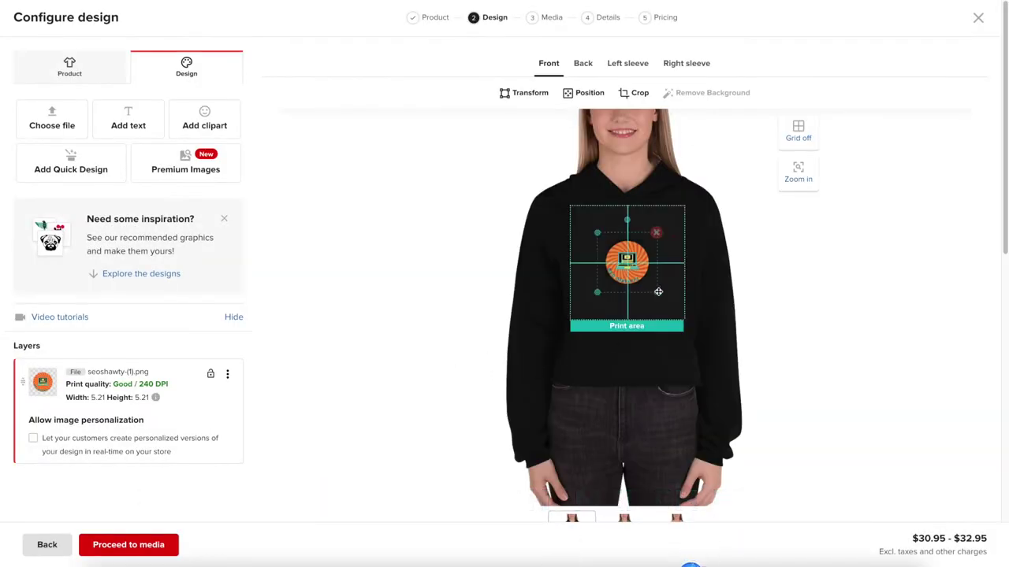
drag(657, 290, 684, 318)
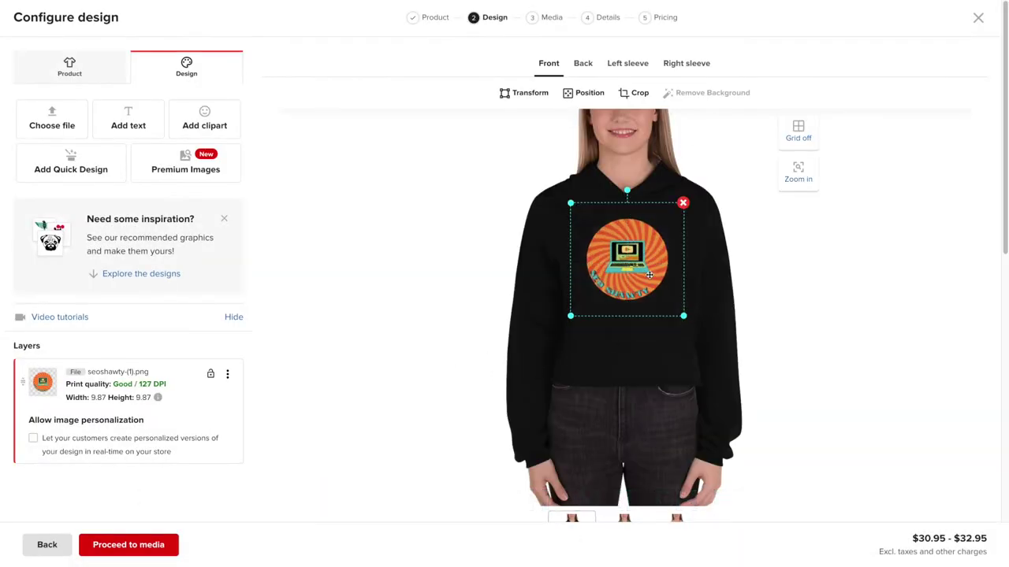
click(648, 274)
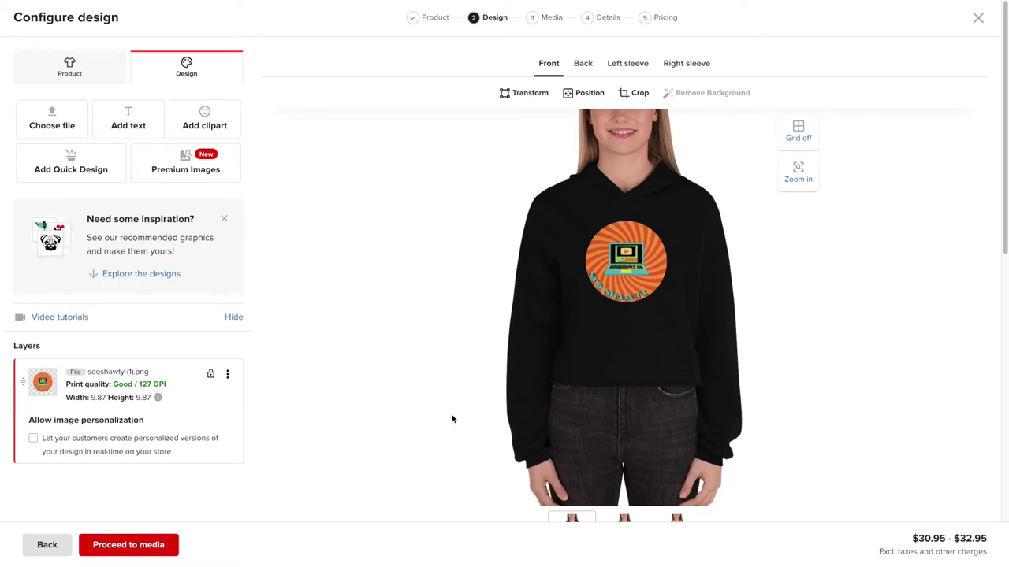
drag(622, 278, 625, 284)
mouse_move(684, 323)
mouse_down()
mouse_move(669, 311)
mouse_move(676, 319)
mouse_up()
Remove the design from the hoodie's front and place seoshawty-(1).png on its back, enlarged to about 9.77 by 9.77.
click(675, 213)
click(590, 65)
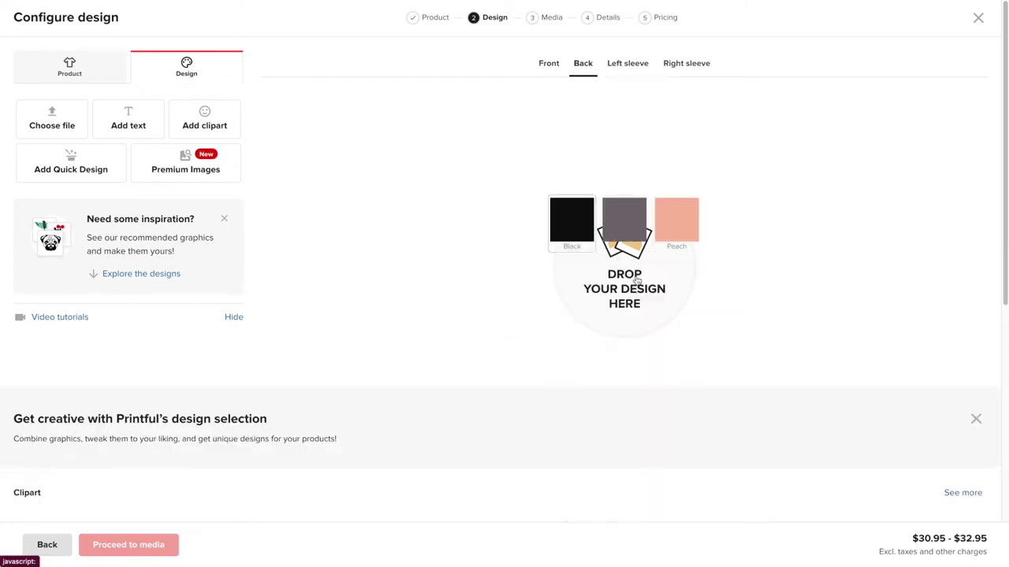
click(646, 279)
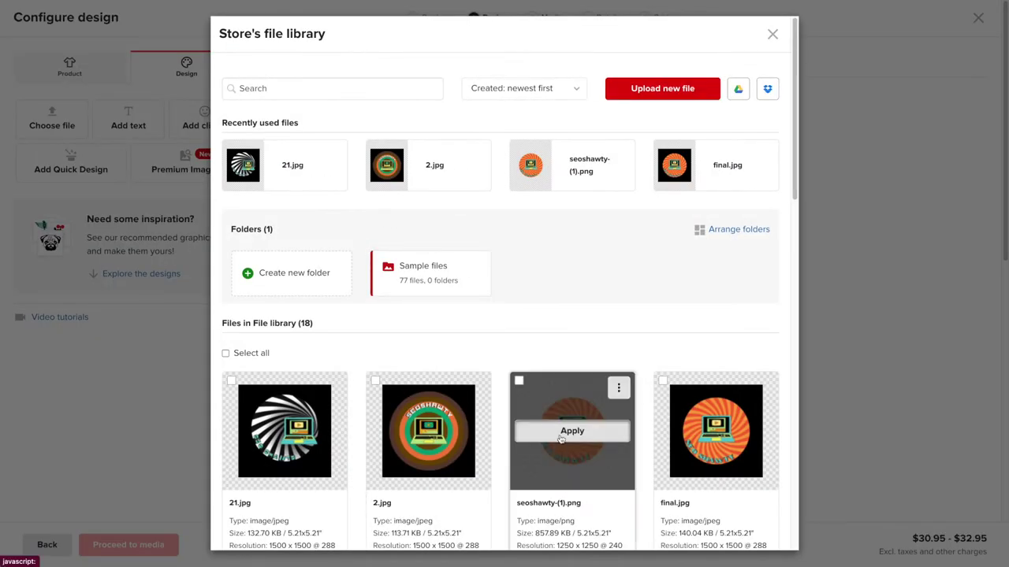
click(558, 425)
drag(658, 285, 685, 313)
scroll(802, 444, down, 4)
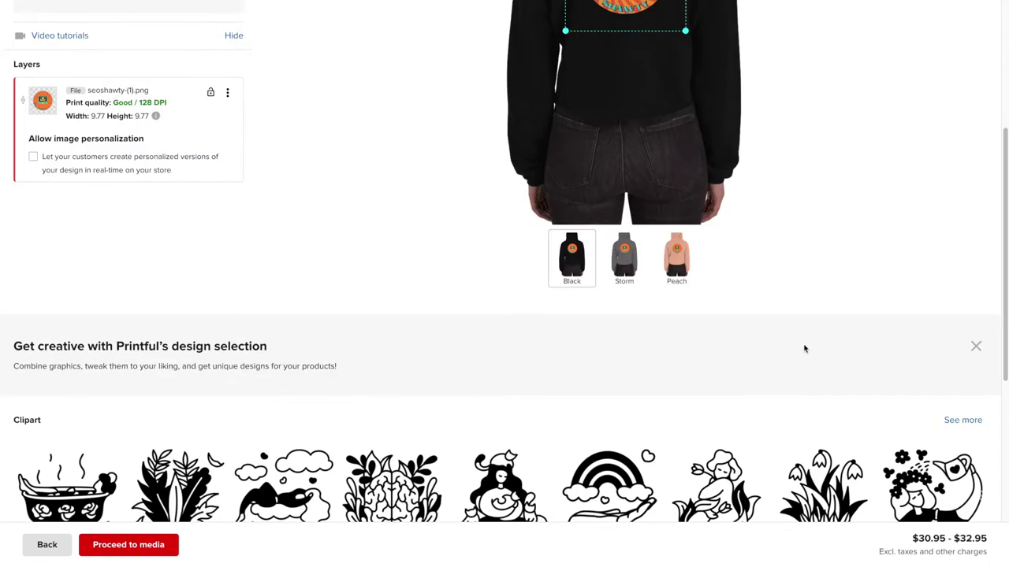
scroll(804, 436, up, 2)
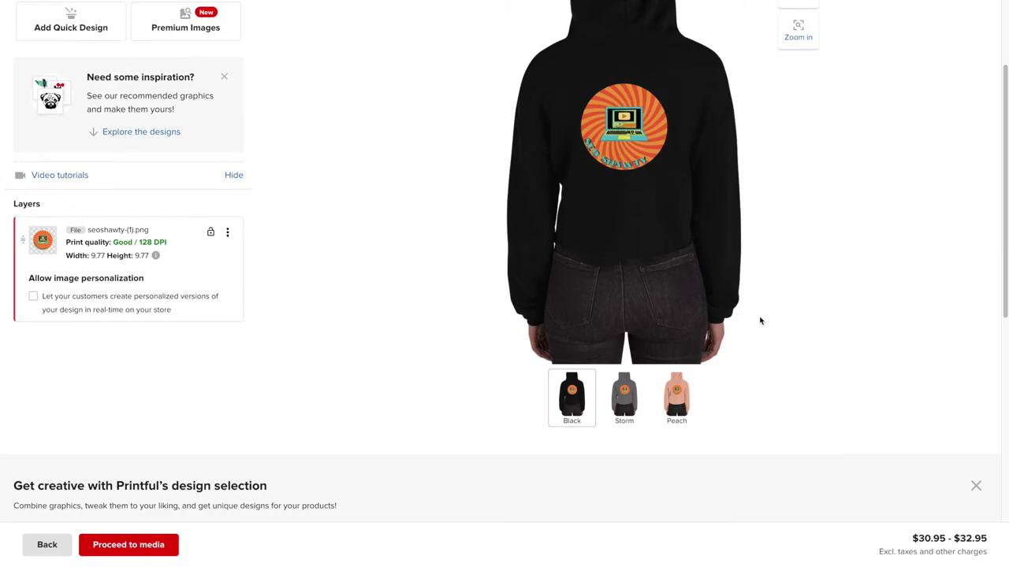
scroll(173, 203, down, 2)
scroll(174, 202, up, 3)
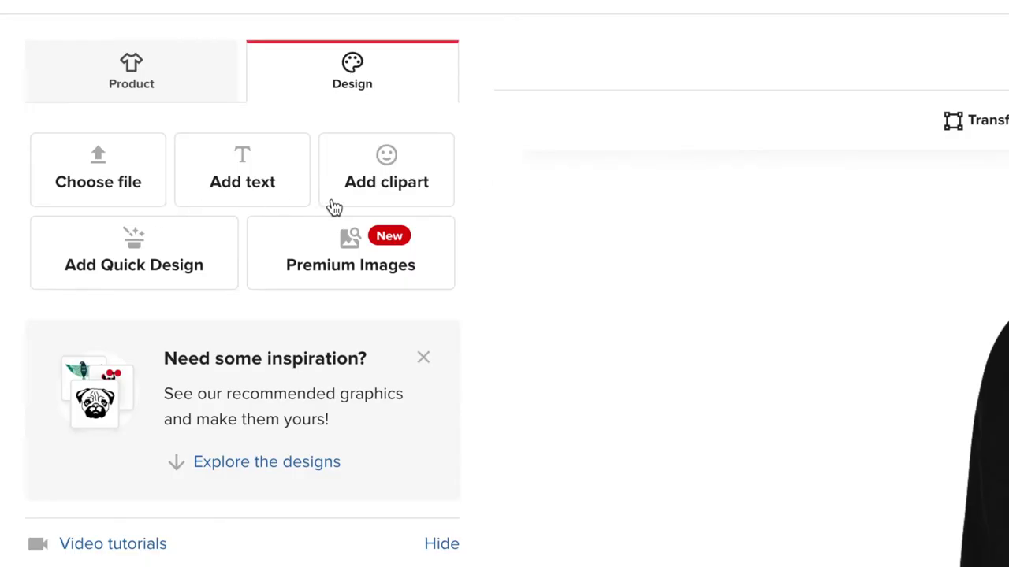
Search the clipart for "computer" and add the filled Escape key to the hoodie's front.
click(400, 204)
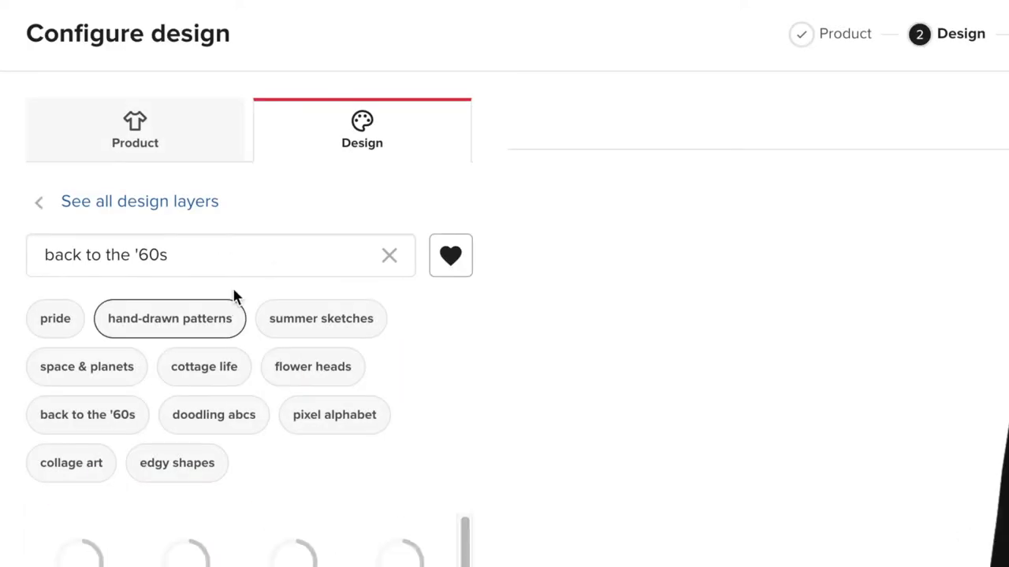
click(387, 256)
click(395, 263)
text(cpmputer)
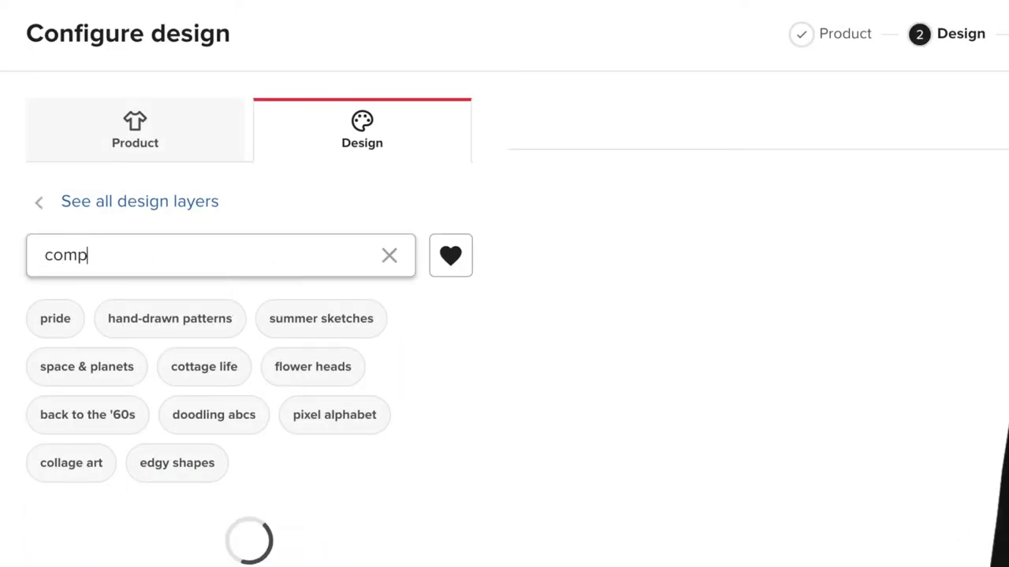
scroll(201, 390, down, 3)
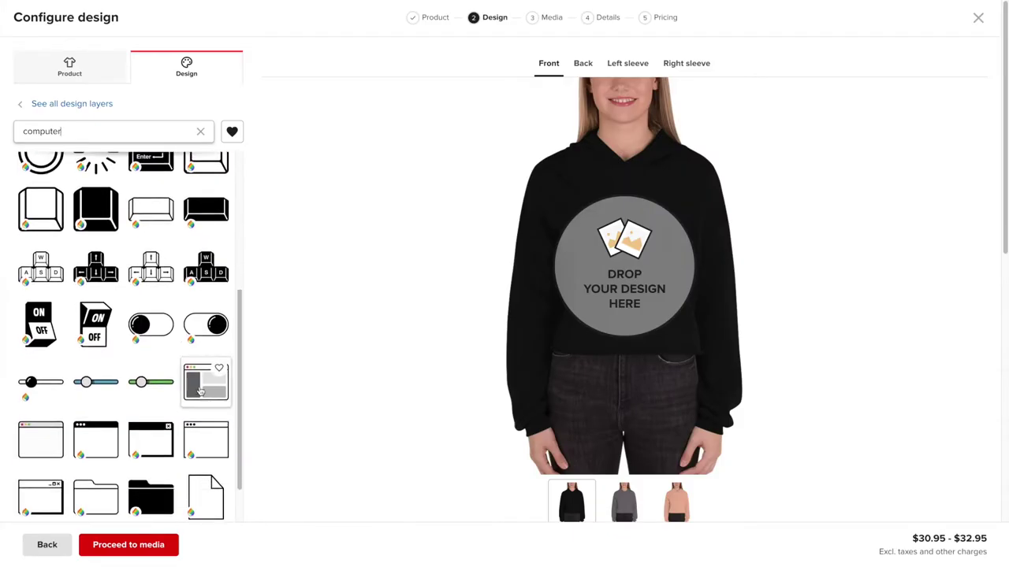
scroll(201, 392, down, 10)
scroll(201, 386, up, 7)
scroll(201, 389, up, 10)
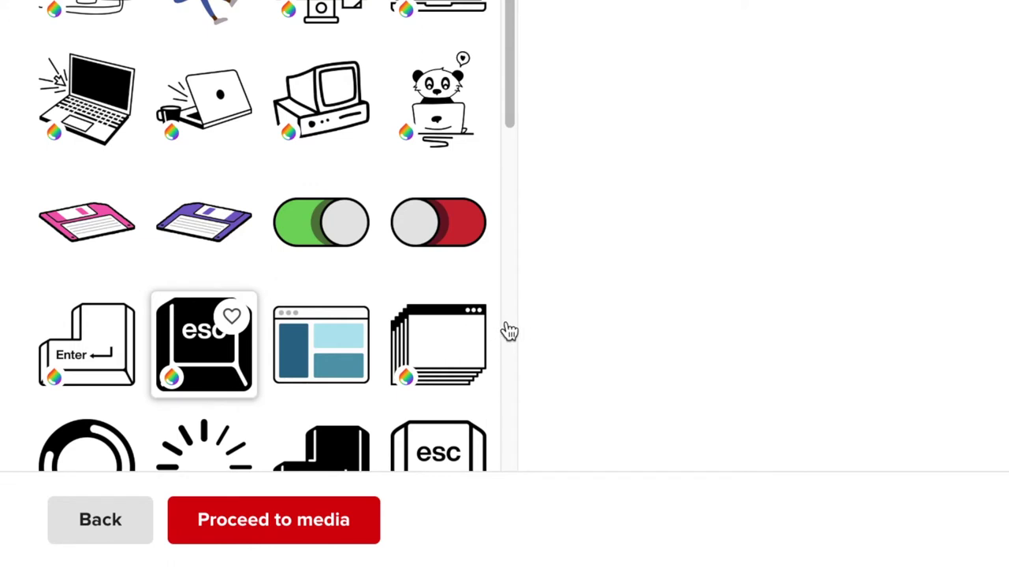
click(203, 345)
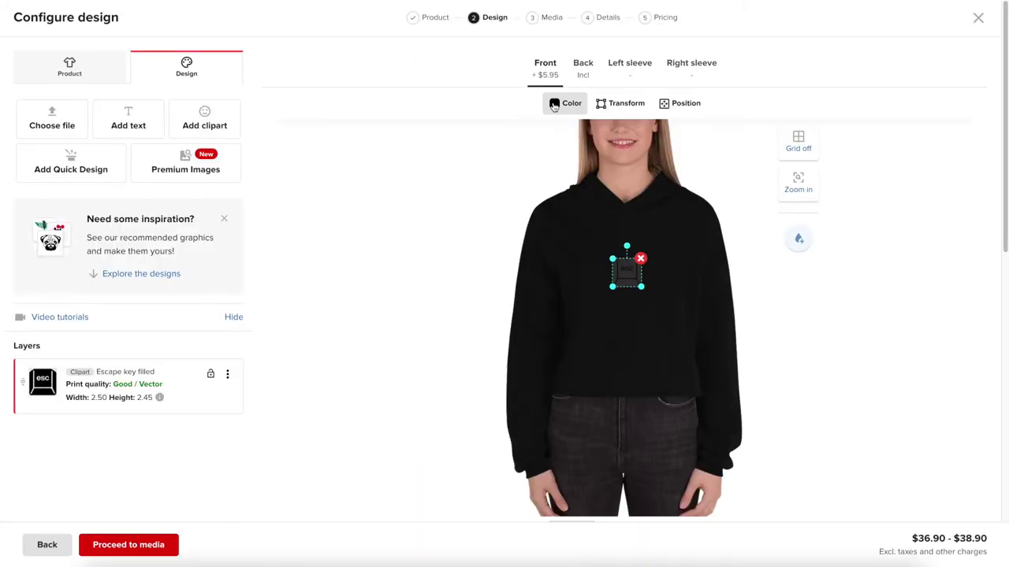
Recolor the Escape key clipart Orange, move it to the wearer's upper left chest, and check the back and media stage.
click(565, 103)
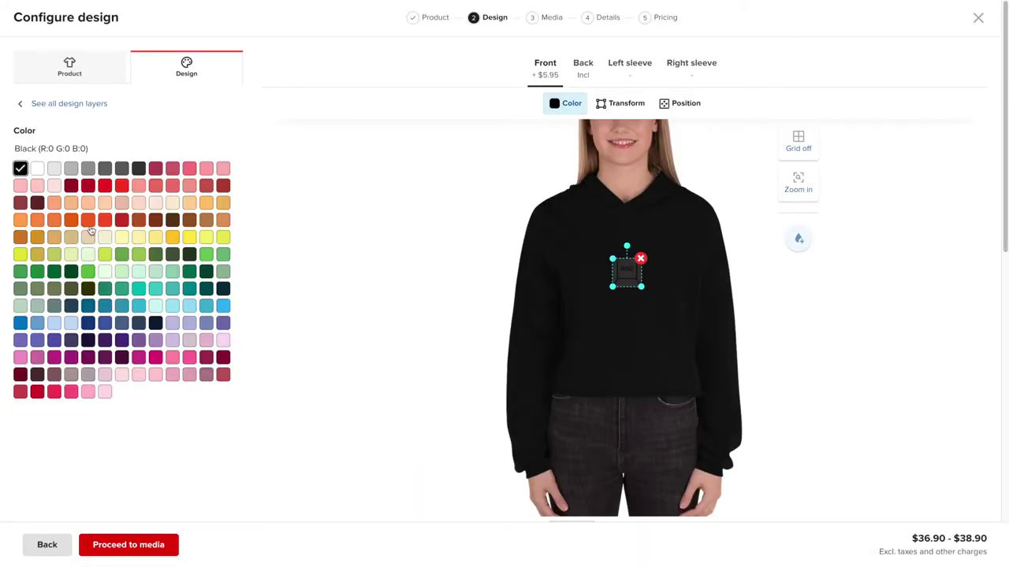
drag(629, 269, 665, 253)
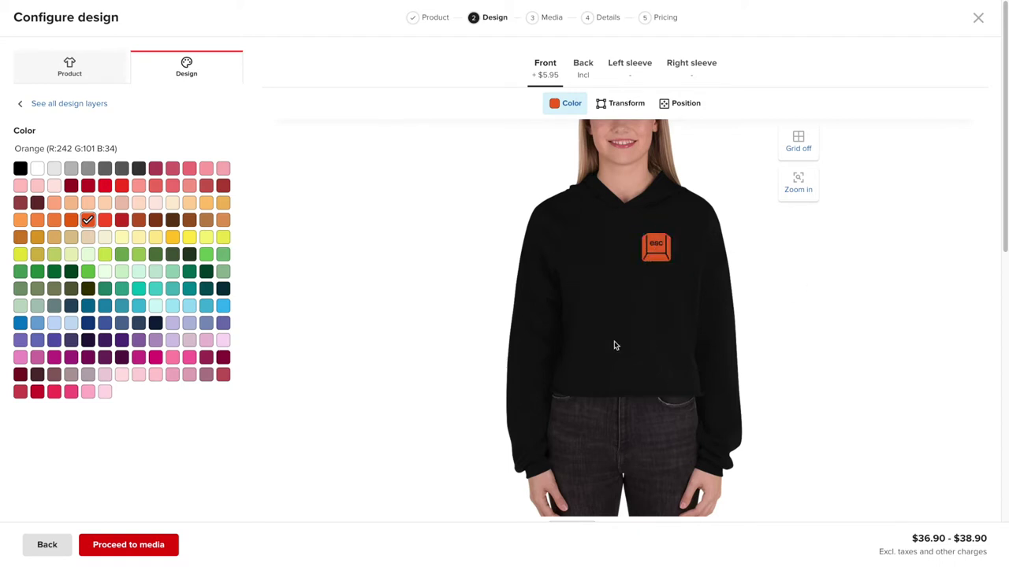
click(582, 66)
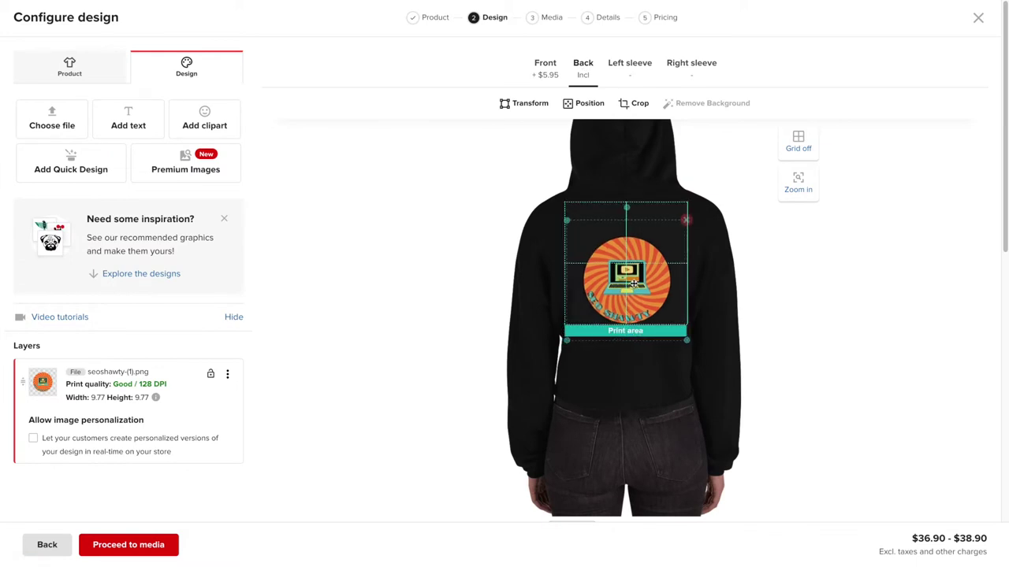
click(142, 545)
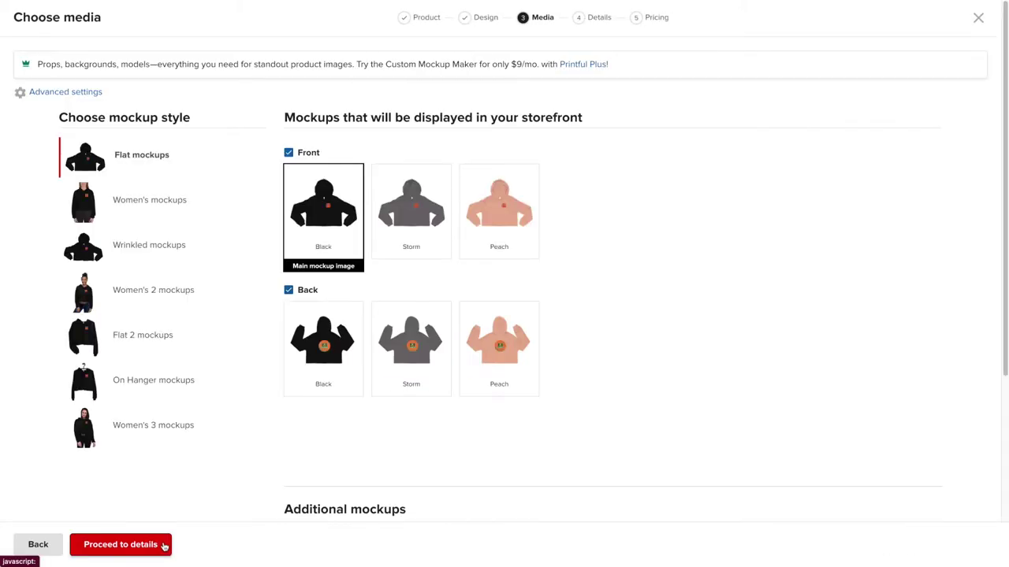
click(49, 544)
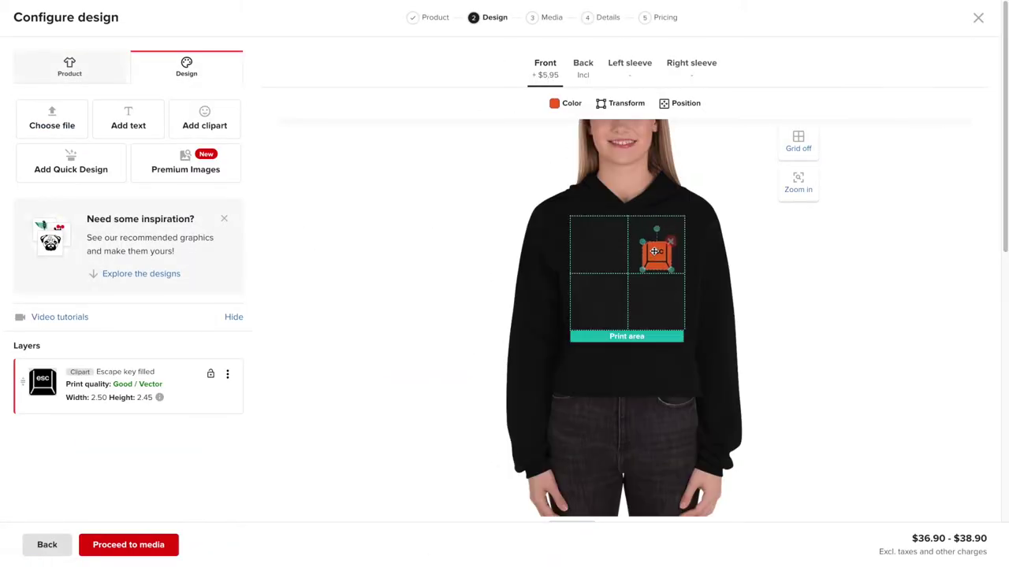
Shift the Escape key slightly outward on the chest, add Military Green to the hoodie colors and proceed to the media stage.
drag(657, 249, 662, 249)
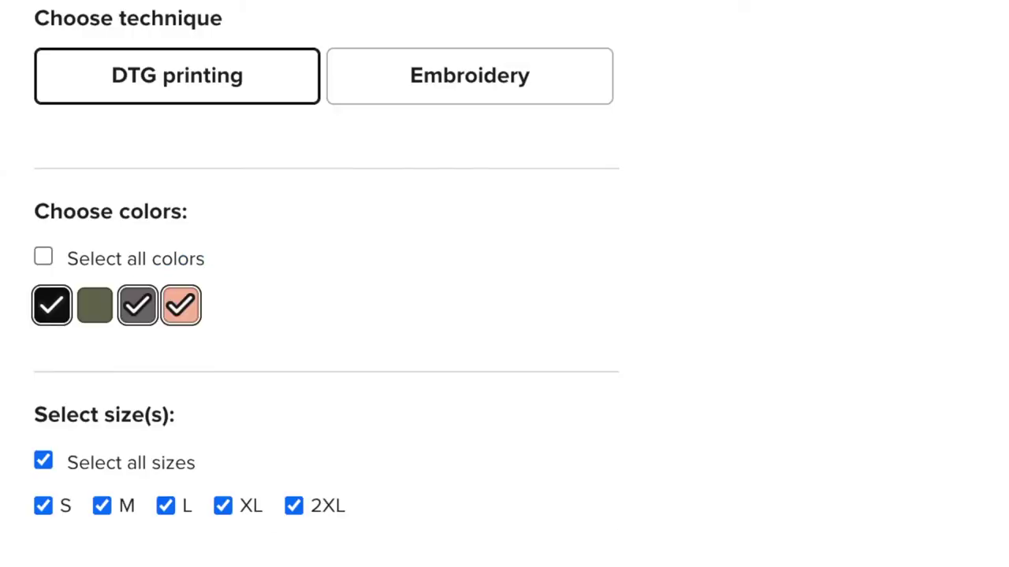
click(93, 311)
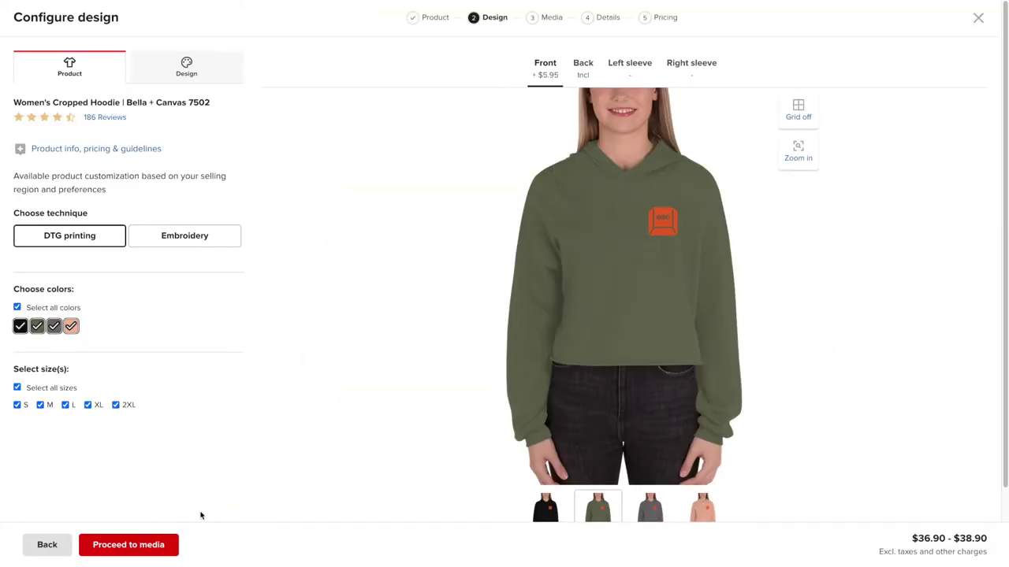
click(129, 545)
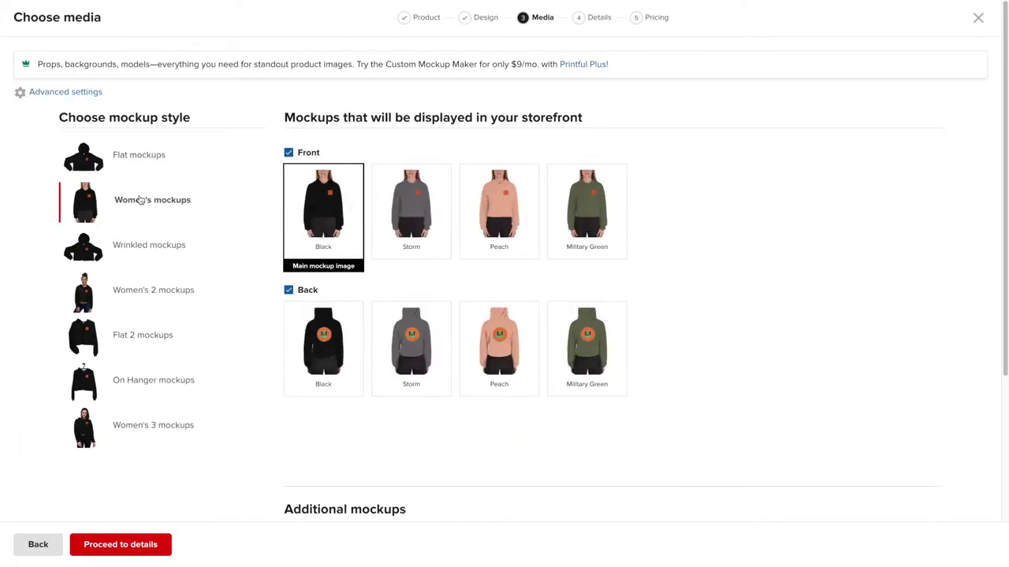
Choose the Women's 2 mockups and make the Military Green back view the main mockup image.
click(139, 293)
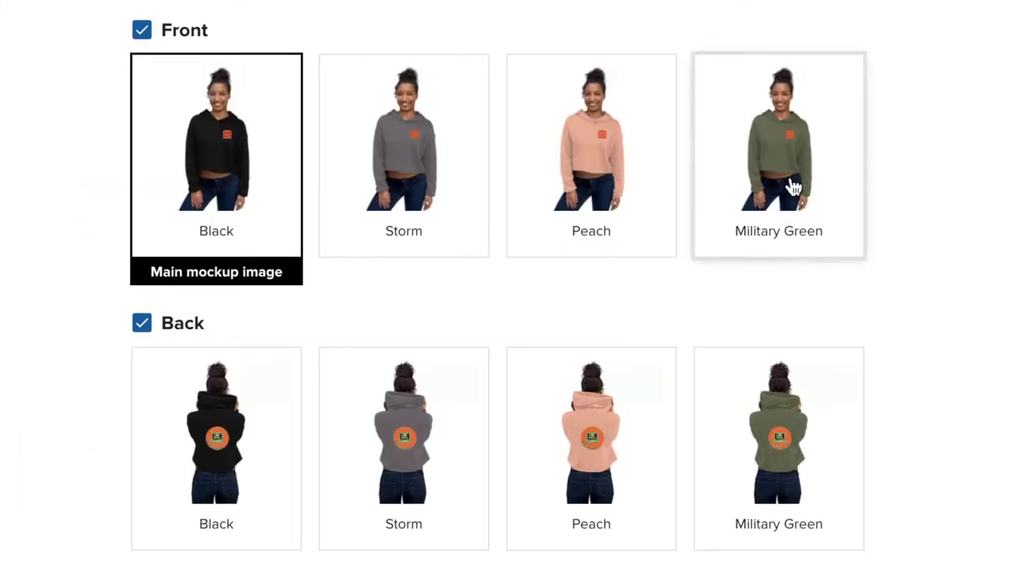
click(593, 221)
click(307, 565)
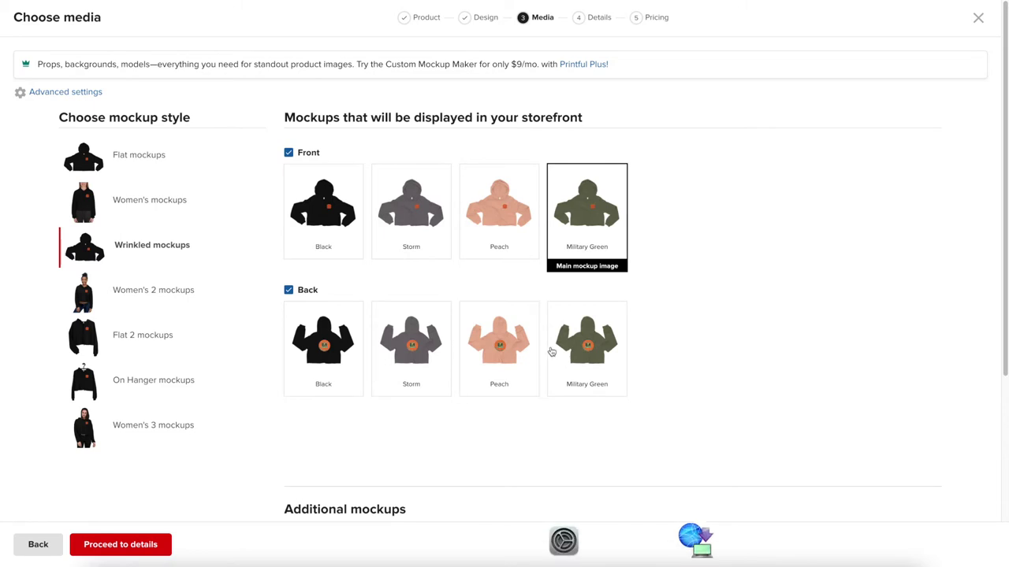
click(344, 331)
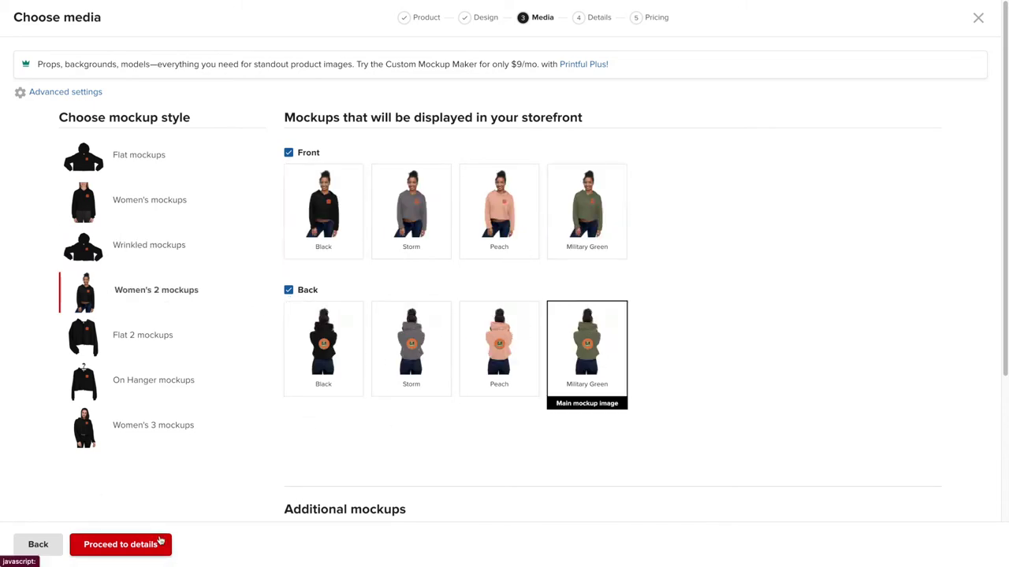
Enable additional mockup styles in black and select several, including Flat, Wrinkled, Flat 2 and On Hanger.
scroll(362, 360, down, 4)
click(288, 269)
click(734, 361)
click(624, 360)
click(514, 361)
click(844, 361)
click(295, 361)
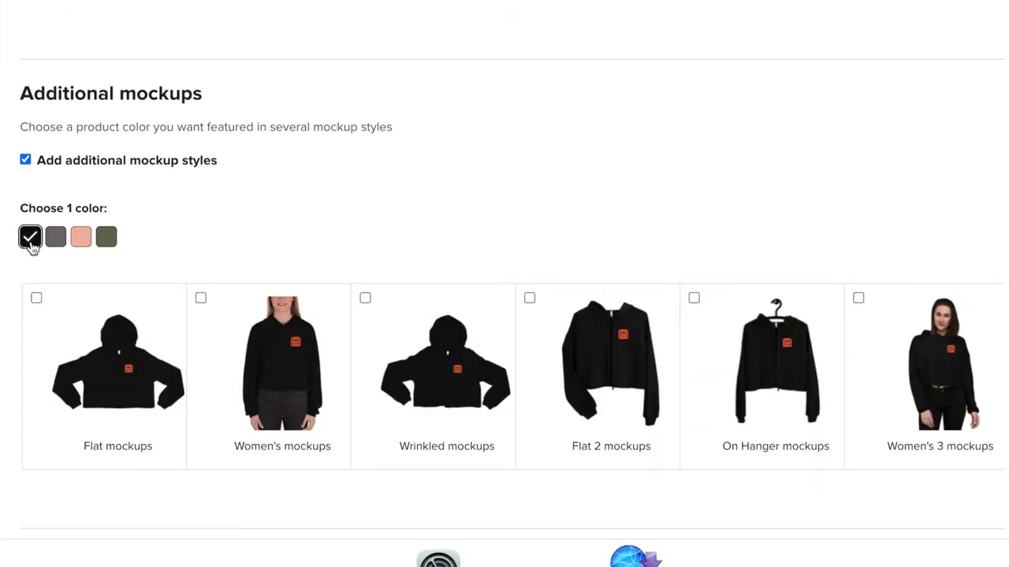
click(36, 297)
click(201, 298)
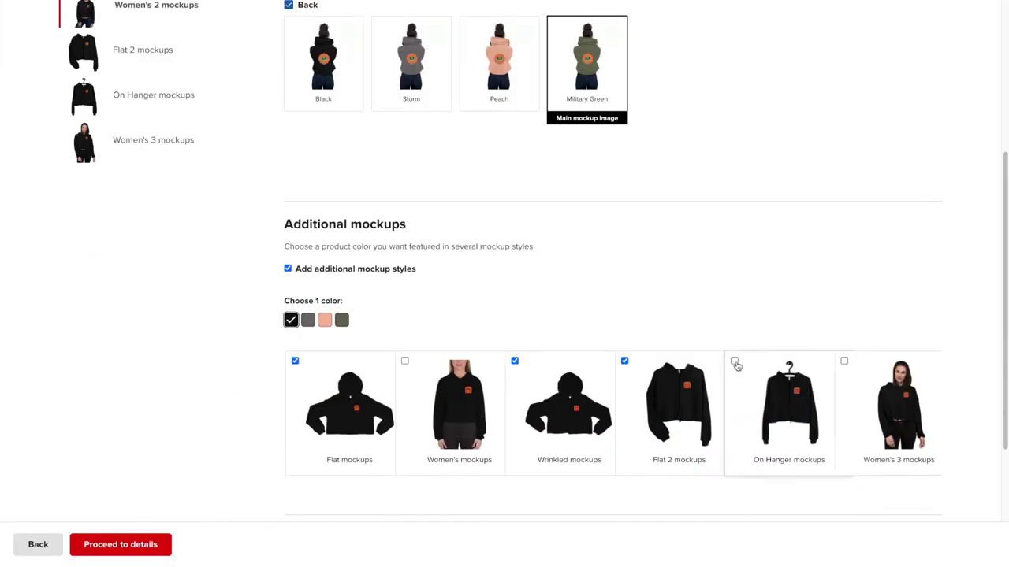
Include the Bella + Canvas 7502 product fit video in the listing and proceed to the product details.
scroll(280, 402, down, 3)
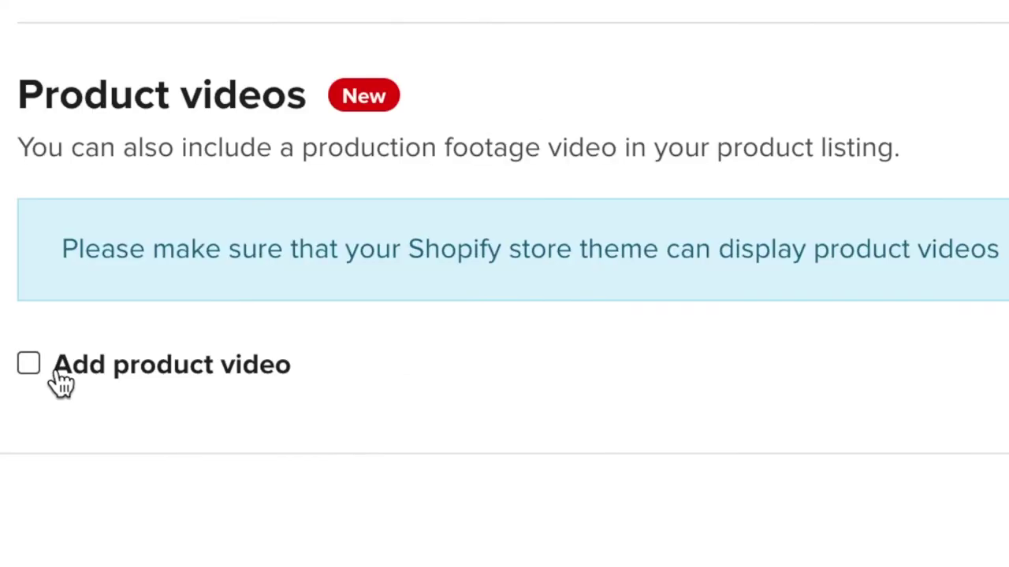
click(30, 365)
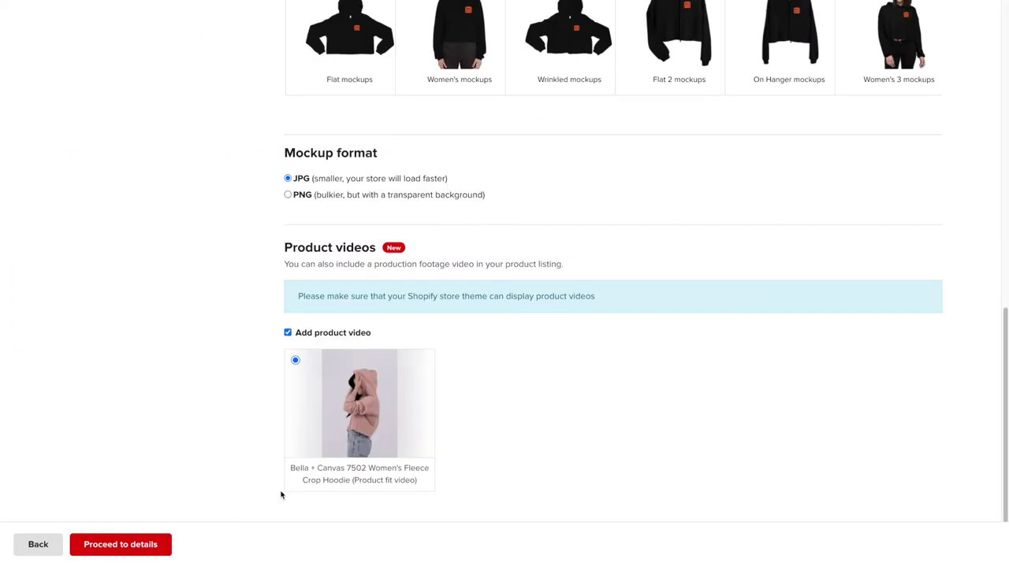
click(367, 406)
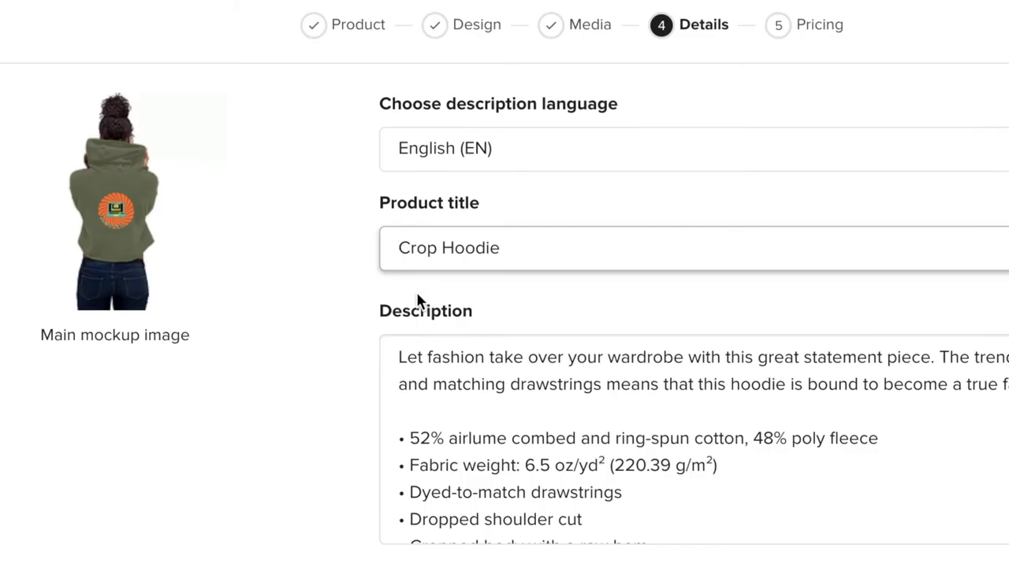
Title the product "Digital Entrepreneur Crop Hoodie" and attach the size guide with imperial and metric measurements to its description.
text(Digital Entrepreneur Crop Hoodie)
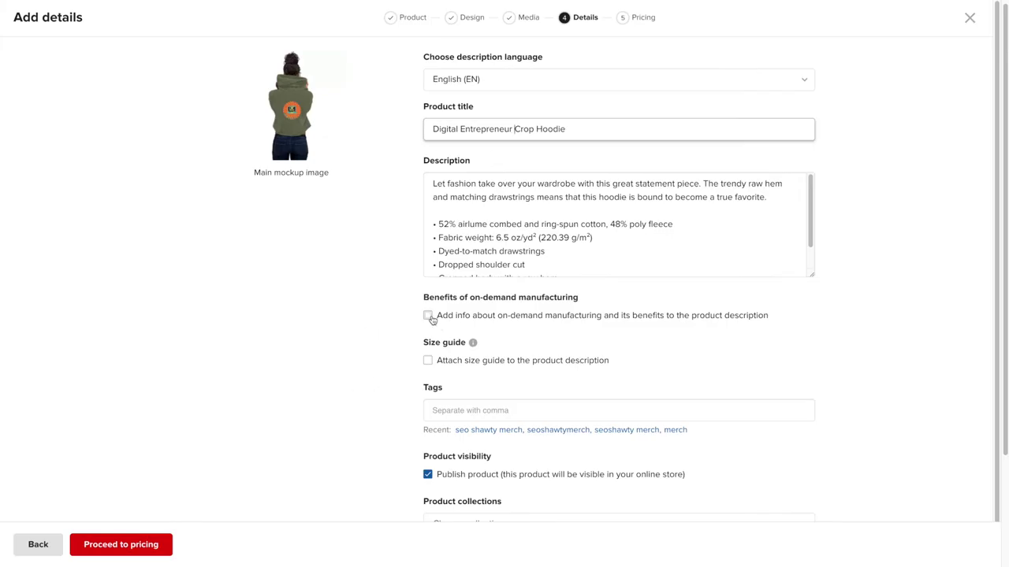
click(427, 360)
click(428, 405)
click(428, 423)
Add the tags seo shawty merch, seoshawtymerch, seoshawty merch and merch, and proceed to pricing.
scroll(389, 275, down, 3)
click(486, 504)
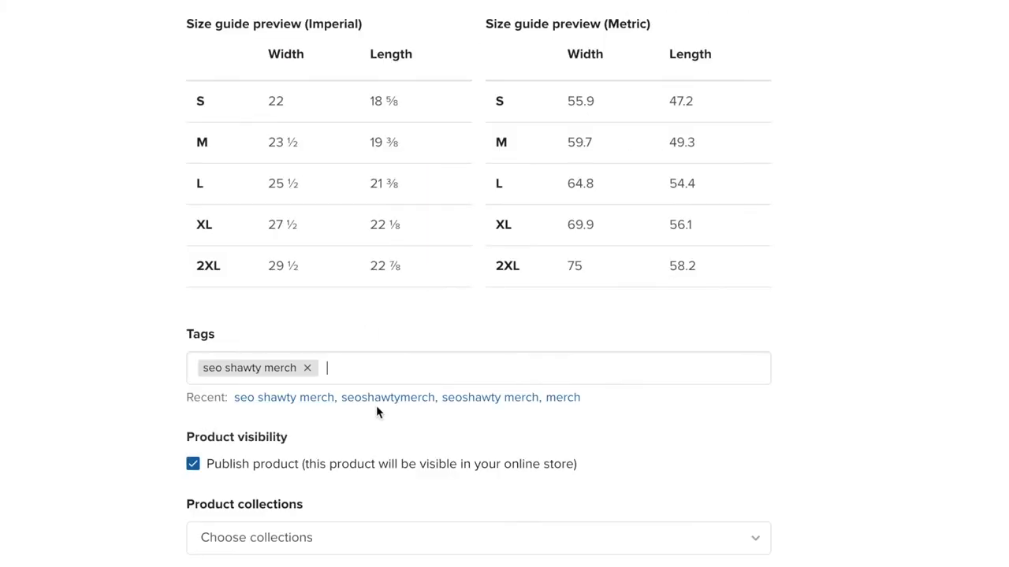
click(387, 397)
click(489, 397)
click(562, 397)
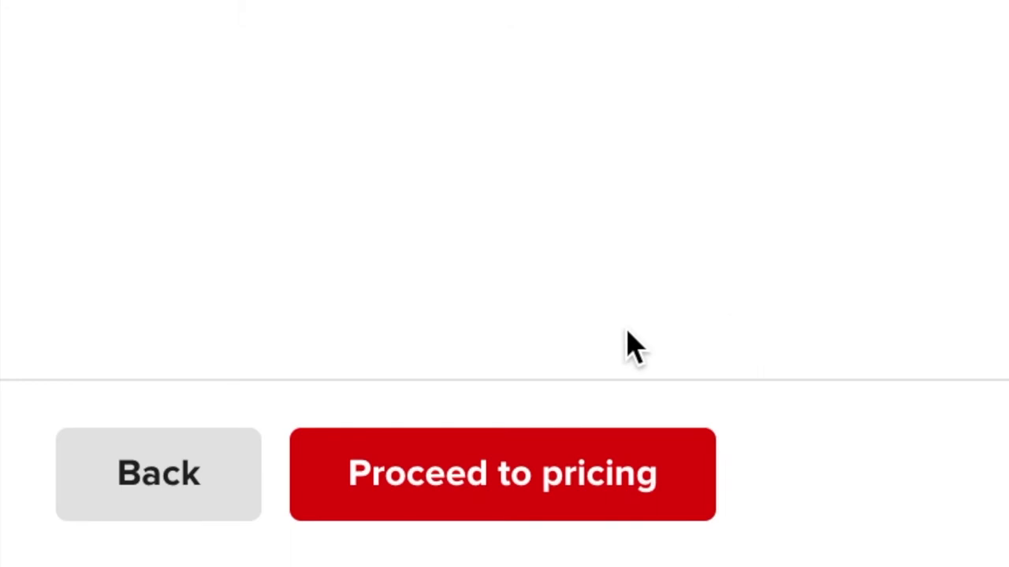
click(654, 472)
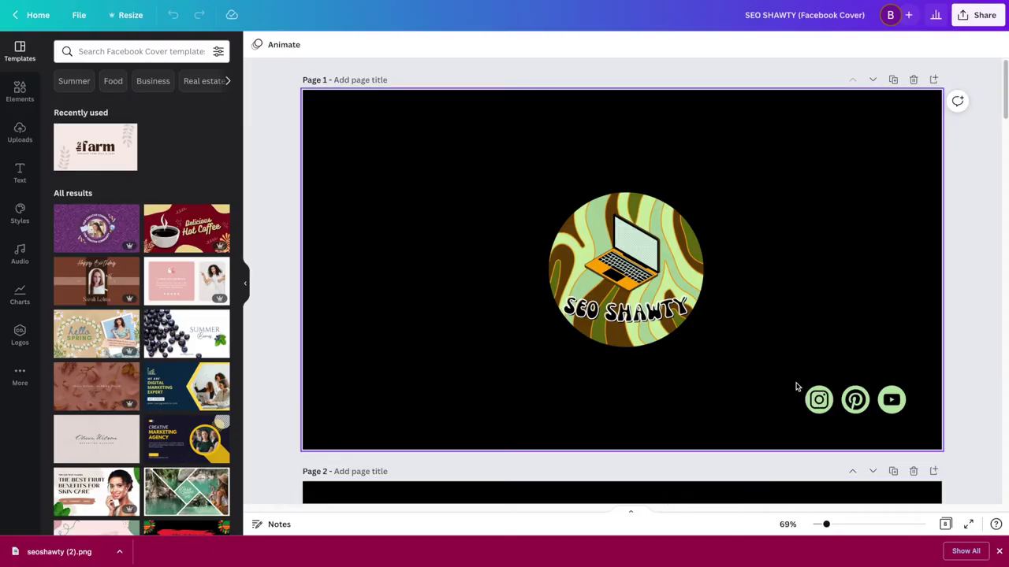
In Canva's SEO SHAWTY (Facebook Cover) design, duplicate page 1 and delete the three social media icons from the copy.
drag(797, 386, 924, 417)
click(893, 80)
drag(910, 369, 810, 418)
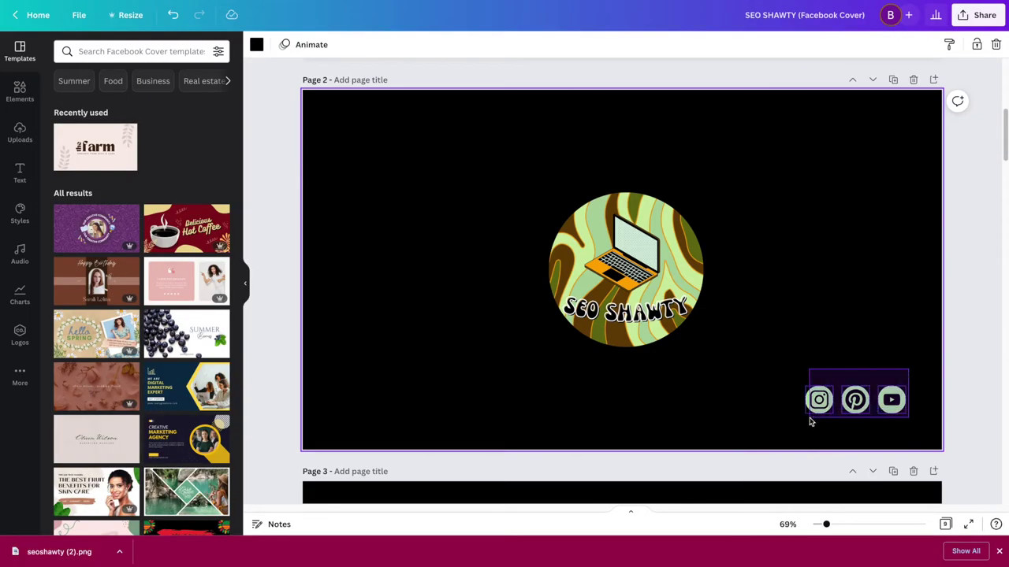
key(Delete)
Try enlarging the patterned circle behind the laptop on page 2 and repositioning it.
click(686, 209)
drag(705, 192, 1003, 167)
drag(843, 201, 761, 274)
drag(793, 424, 728, 371)
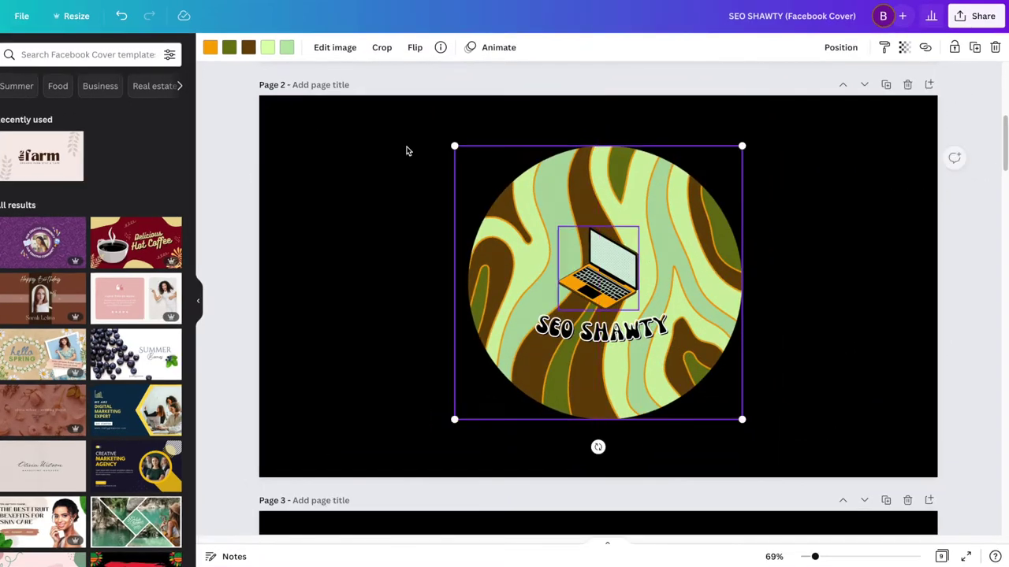
Undo the resizing and moves of the patterned circle on page 2.
key(ctrl+z)
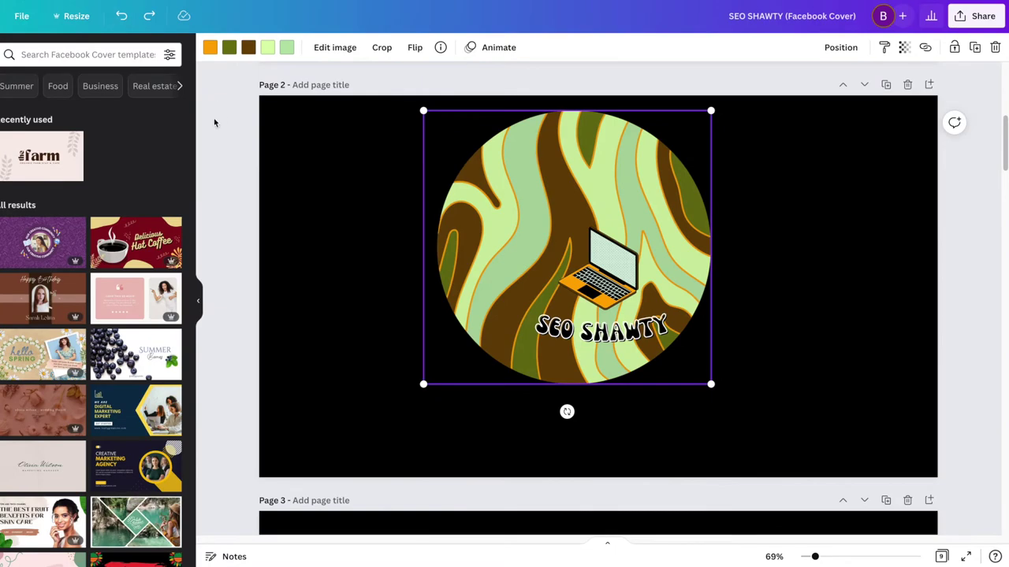
click(122, 17)
click(122, 17)
click(121, 17)
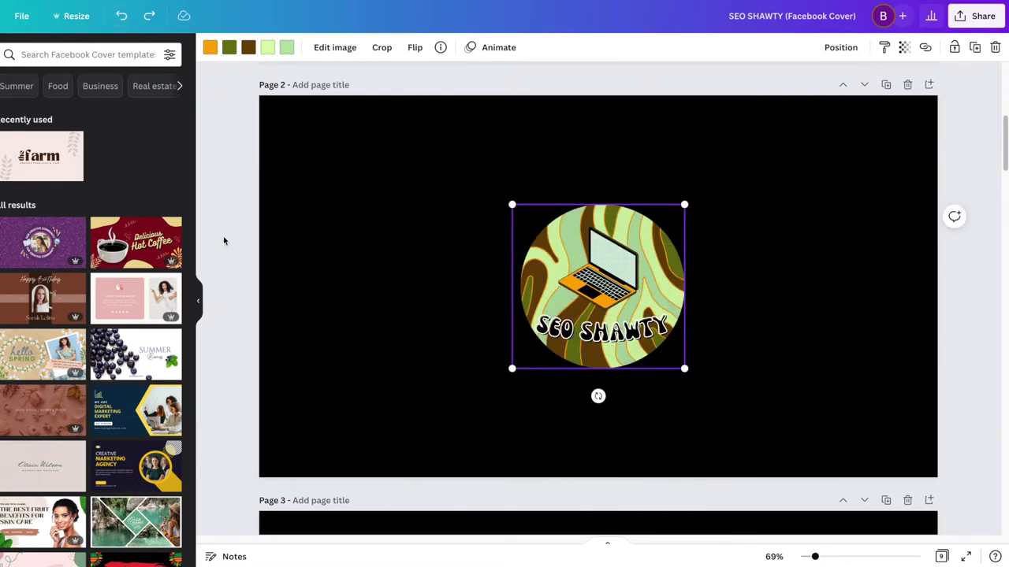
Duplicate the sunburst page 5 and delete the tagline and the social media icons from the copy on page 6.
click(416, 261)
scroll(417, 261, down, 15)
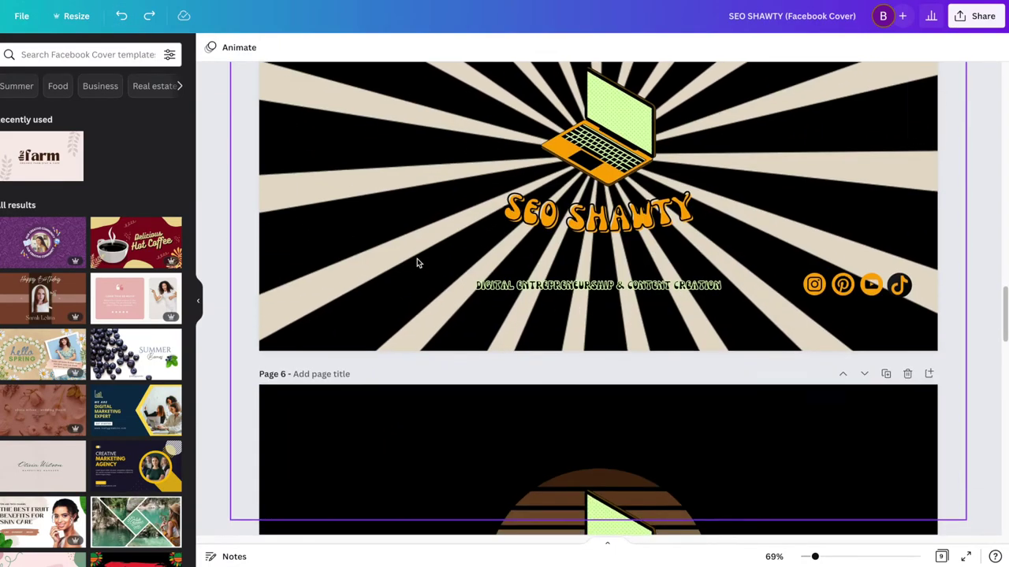
scroll(417, 263, down, 5)
click(693, 443)
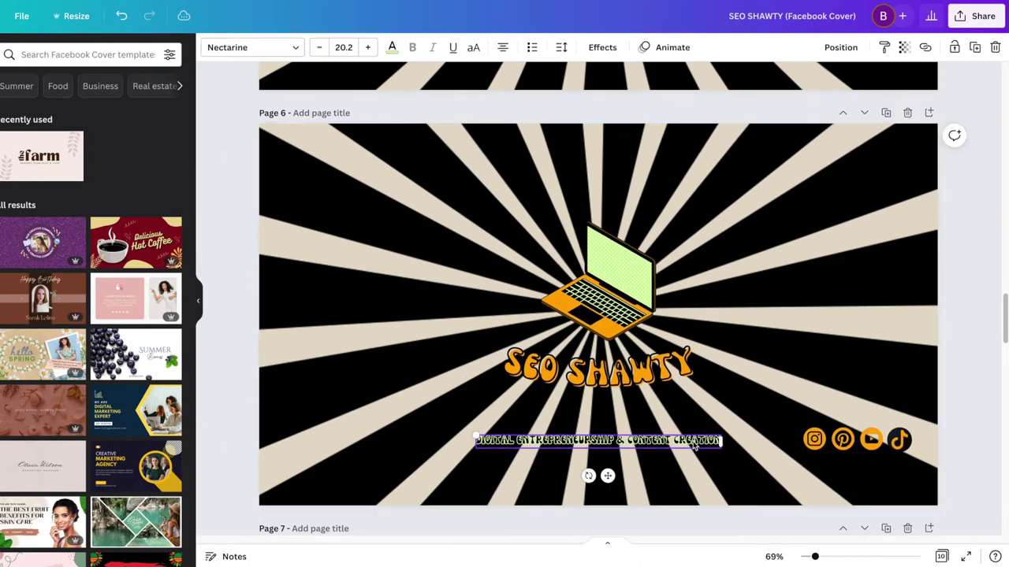
key(Delete)
drag(694, 443, 750, 199)
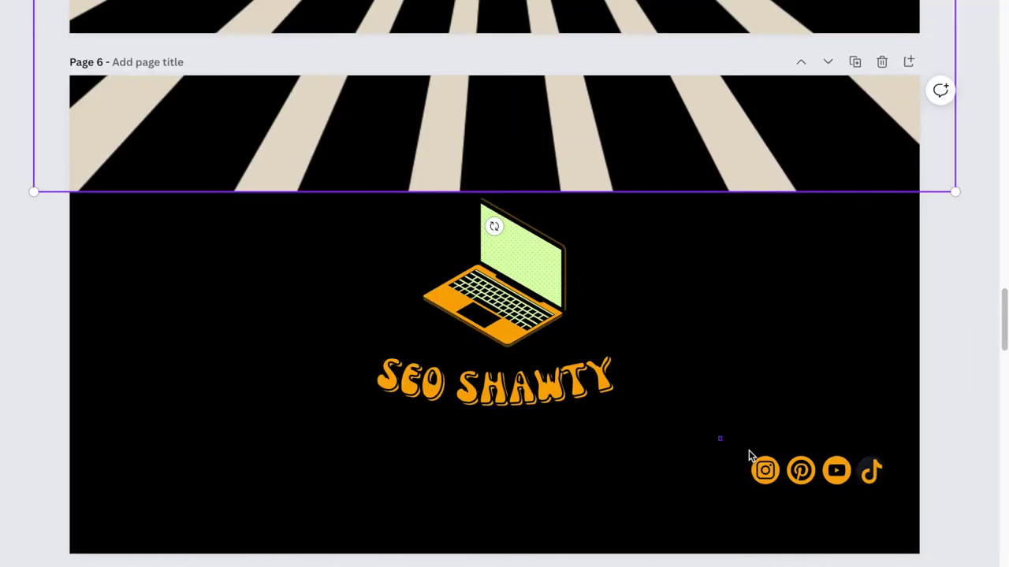
drag(748, 450, 888, 496)
key(Delete)
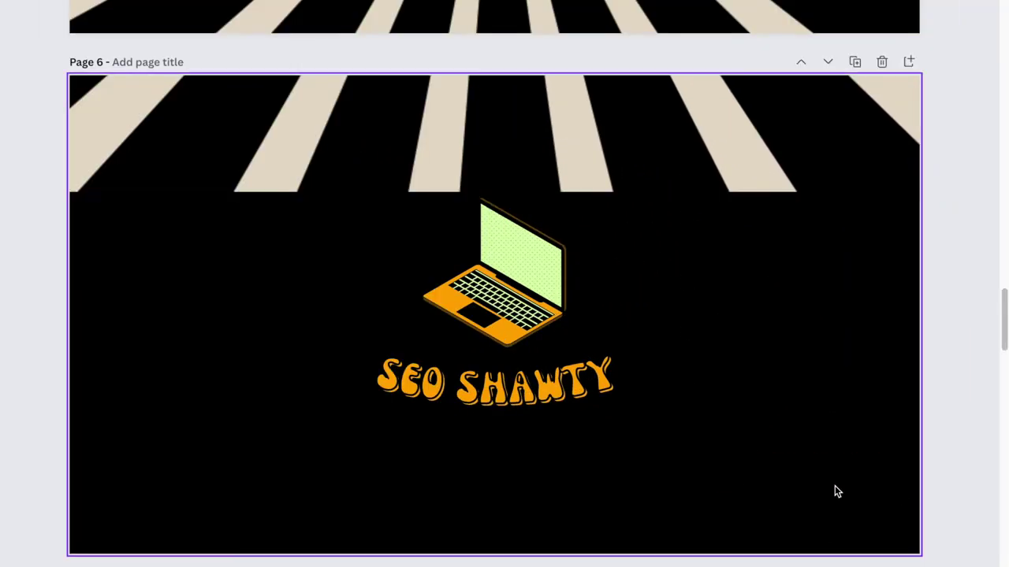
Shrink the laptop and the SEO SHAWTY title together on page 6 and move them toward the page centre.
drag(642, 415, 471, 254)
drag(620, 423, 516, 364)
drag(474, 300, 503, 341)
Scale the sunburst background down on page 6 and centre it behind the laptop and title.
drag(509, 146, 533, 566)
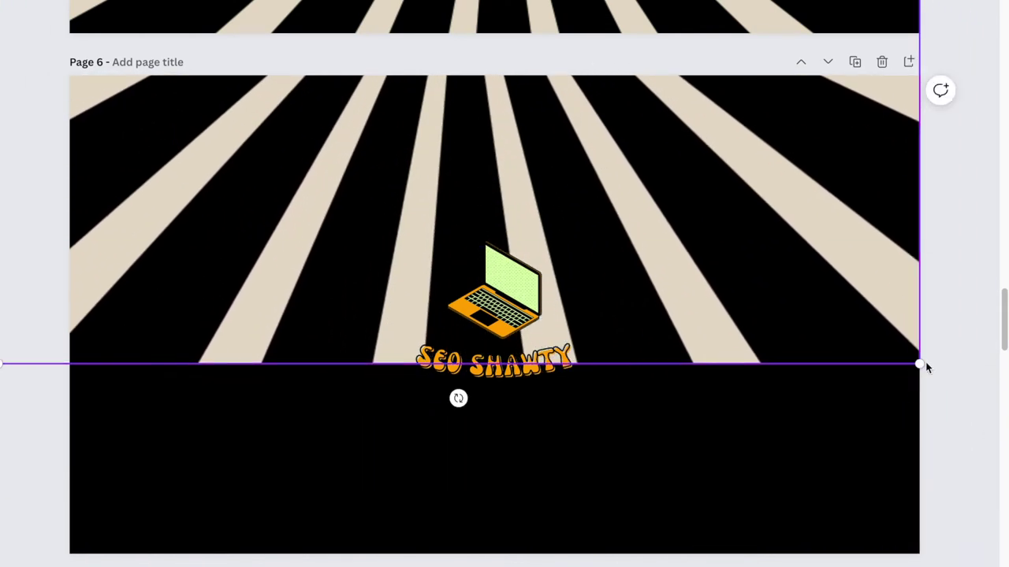
drag(926, 364, 650, 268)
drag(608, 142, 654, 566)
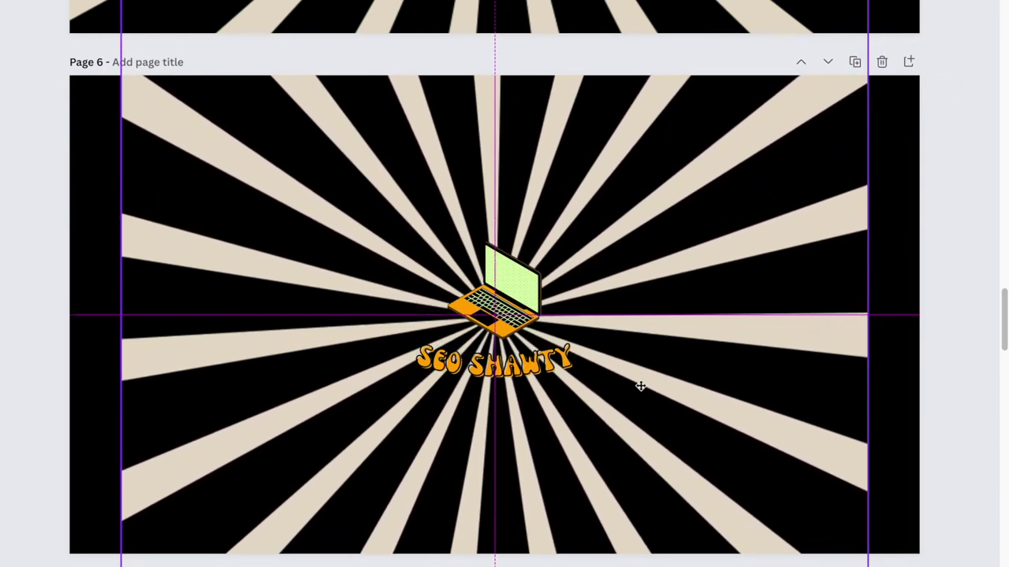
drag(641, 387, 641, 386)
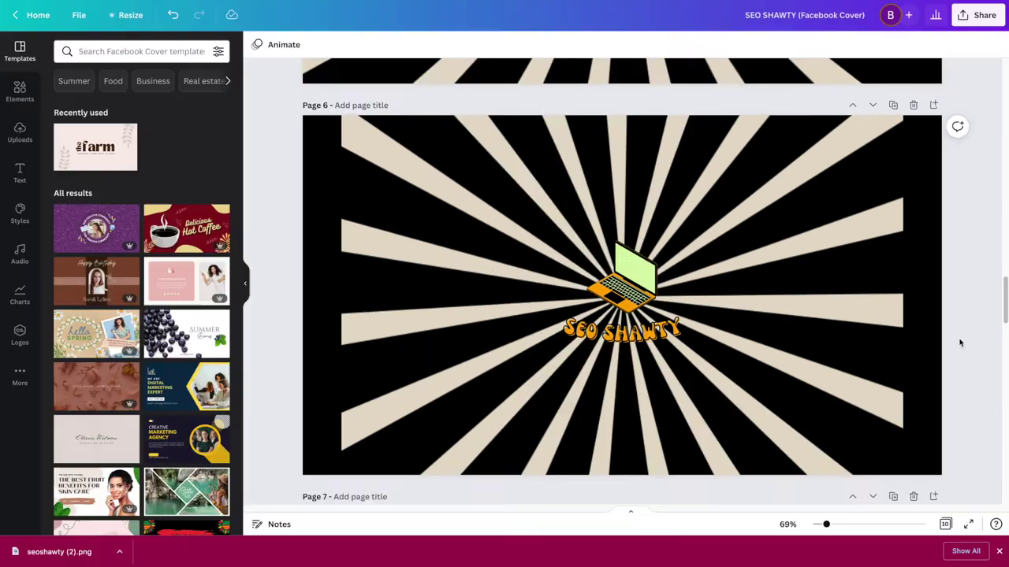
Duplicate the page with the striped retro circle and delete the social media icons from the copy.
scroll(941, 376, down, 5)
scroll(929, 339, down, 10)
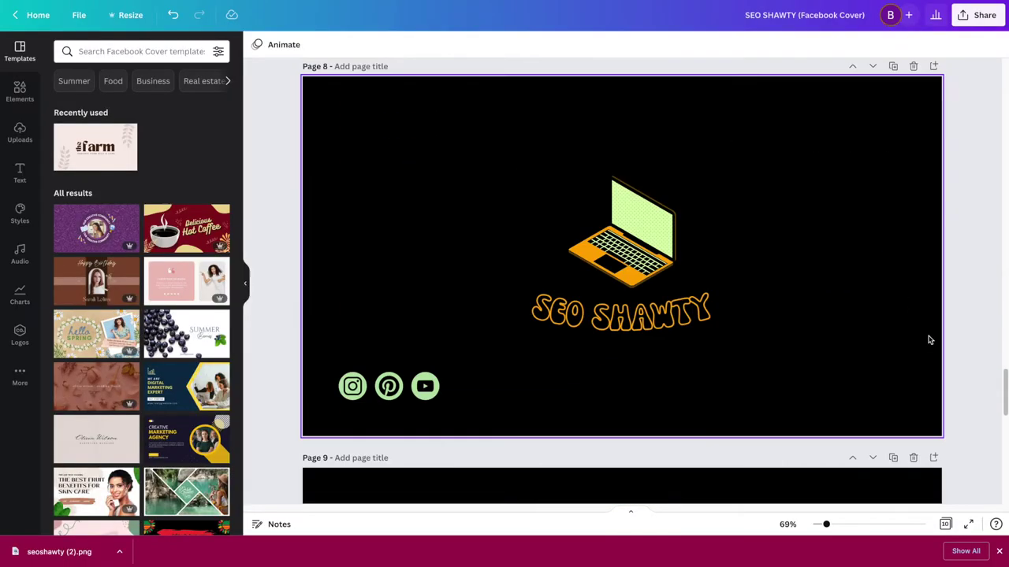
click(893, 79)
drag(331, 375, 447, 420)
key(Delete)
Shrink the laptop and SEO SHAWTY title on page 11 and centre them inside the striped circle.
drag(668, 277, 448, 244)
drag(526, 350, 667, 239)
drag(663, 287, 687, 264)
drag(440, 234, 662, 241)
drag(729, 359, 792, 422)
drag(740, 371, 707, 354)
click(810, 394)
Try several palette colours on the laptop screen on page 11 and recolour it pale pinkish beige.
click(622, 248)
click(310, 44)
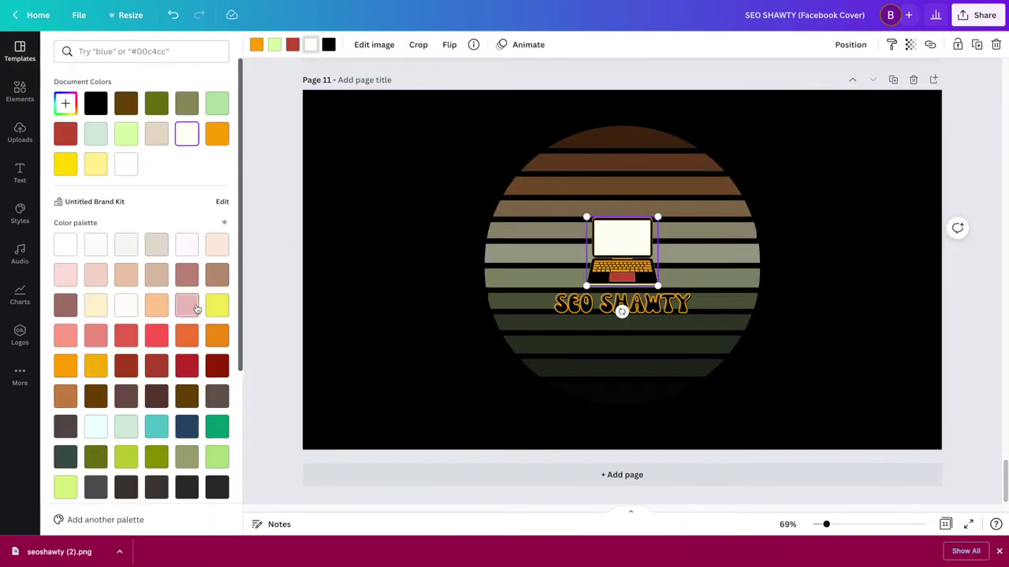
click(217, 307)
scroll(221, 418, down, 3)
click(217, 363)
click(187, 393)
click(98, 367)
click(126, 363)
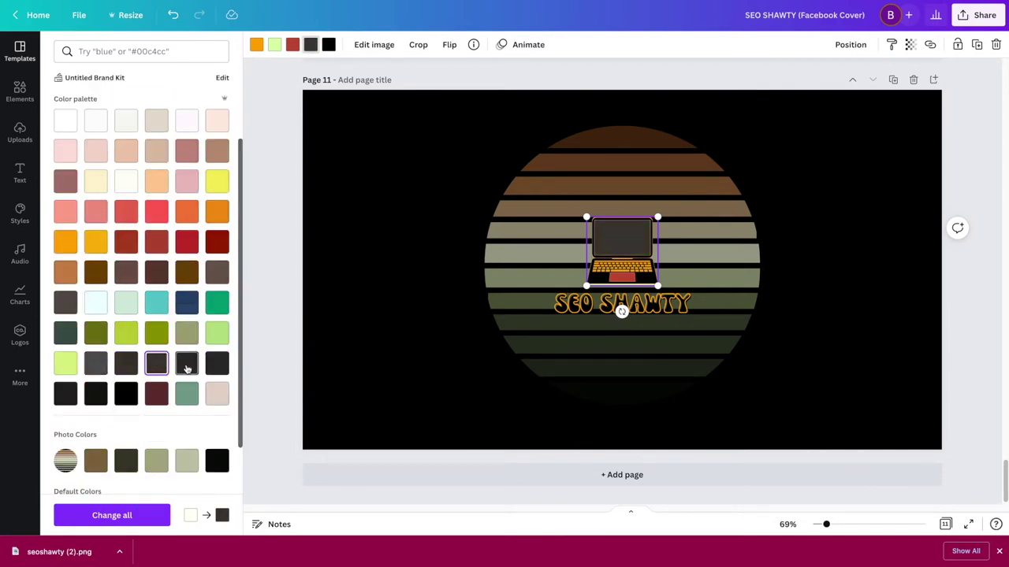
click(216, 393)
click(361, 385)
click(632, 289)
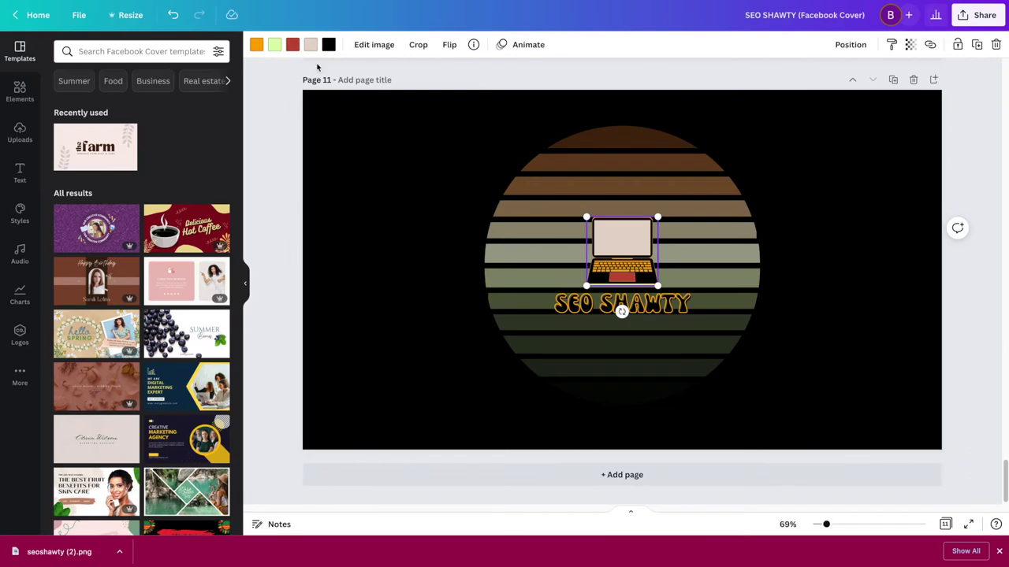
scroll(846, 241, up, 3)
scroll(793, 246, down, 3)
click(286, 223)
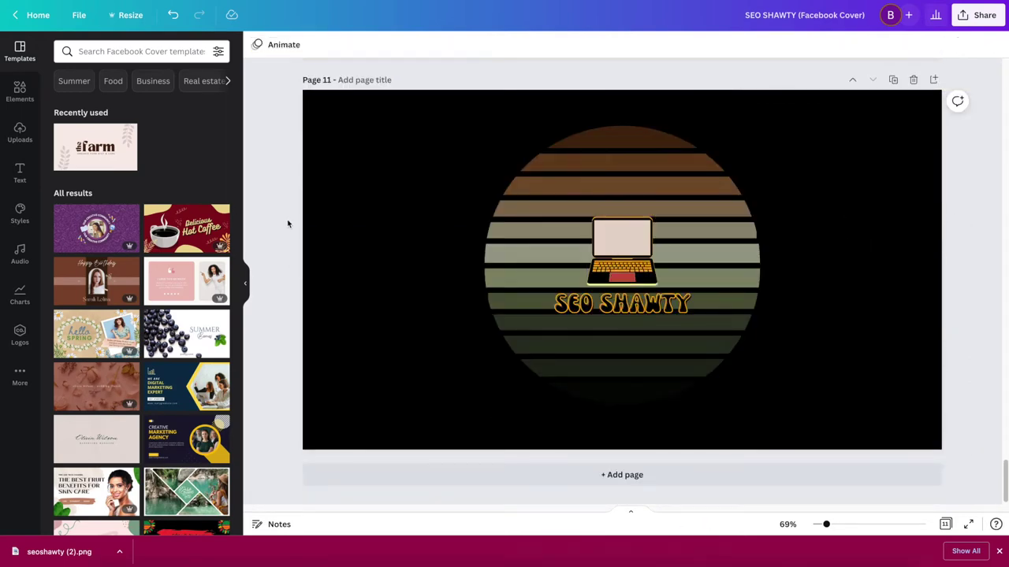
Download only the sunburst page 6 of the Facebook Cover design as a PNG.
scroll(293, 227, up, 5)
scroll(293, 226, up, 20)
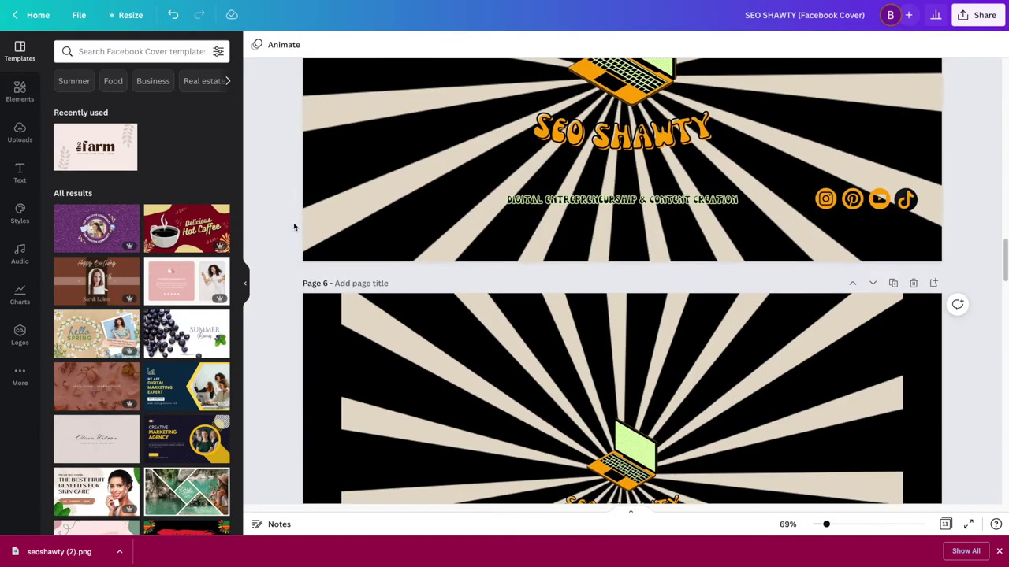
scroll(293, 226, up, 8)
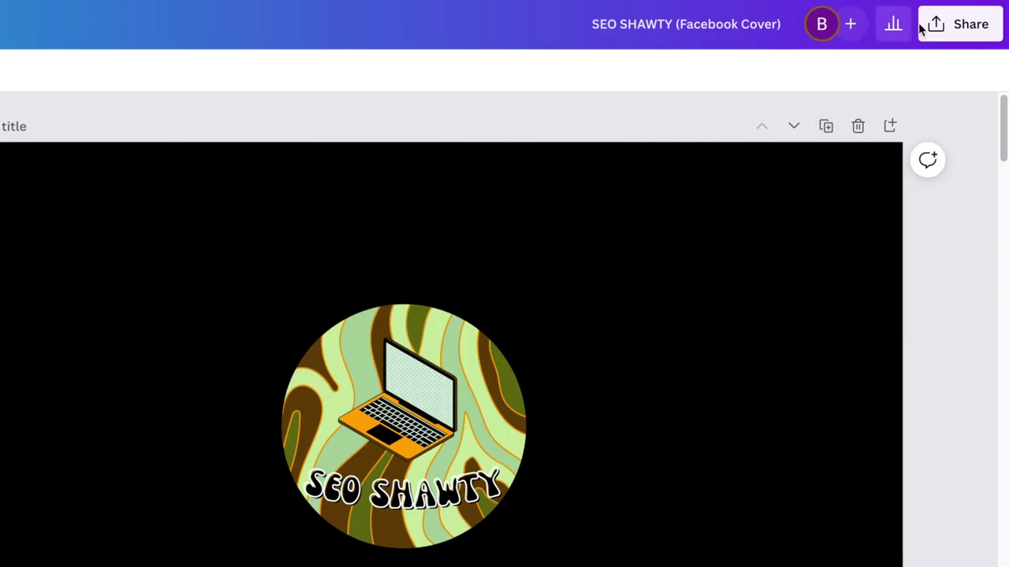
click(978, 15)
click(709, 453)
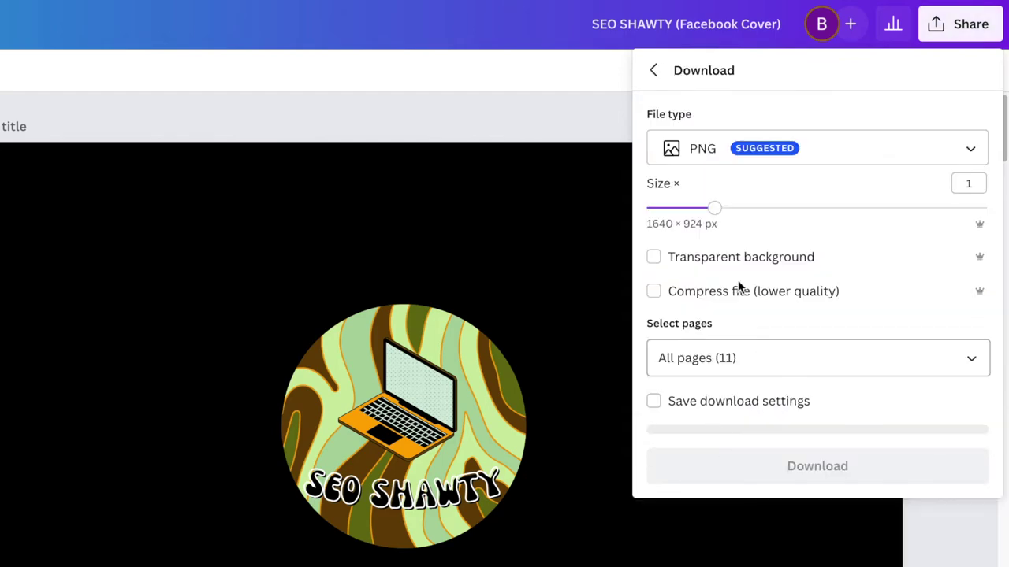
click(819, 358)
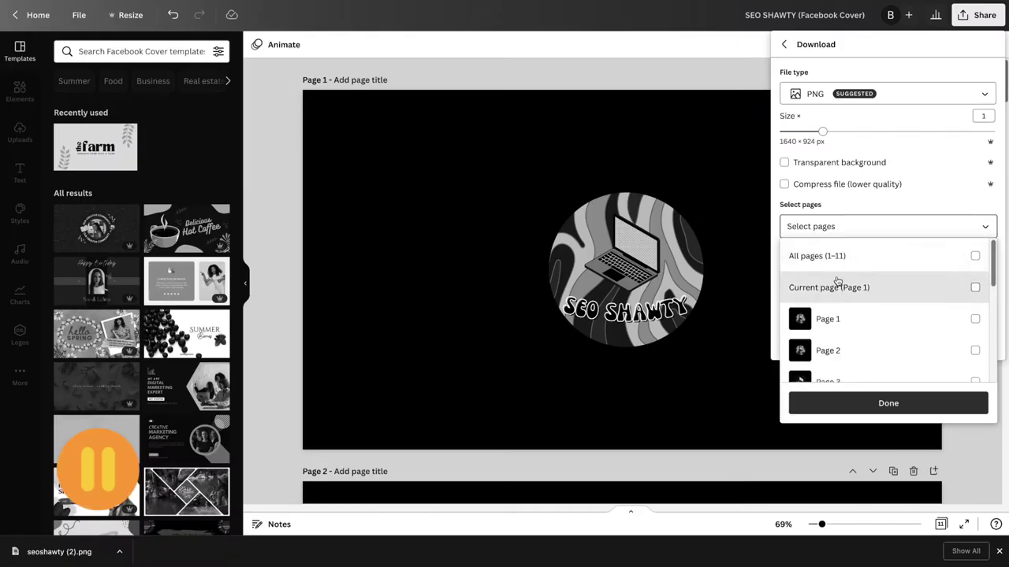
scroll(837, 282, down, 3)
click(844, 265)
click(888, 403)
click(818, 94)
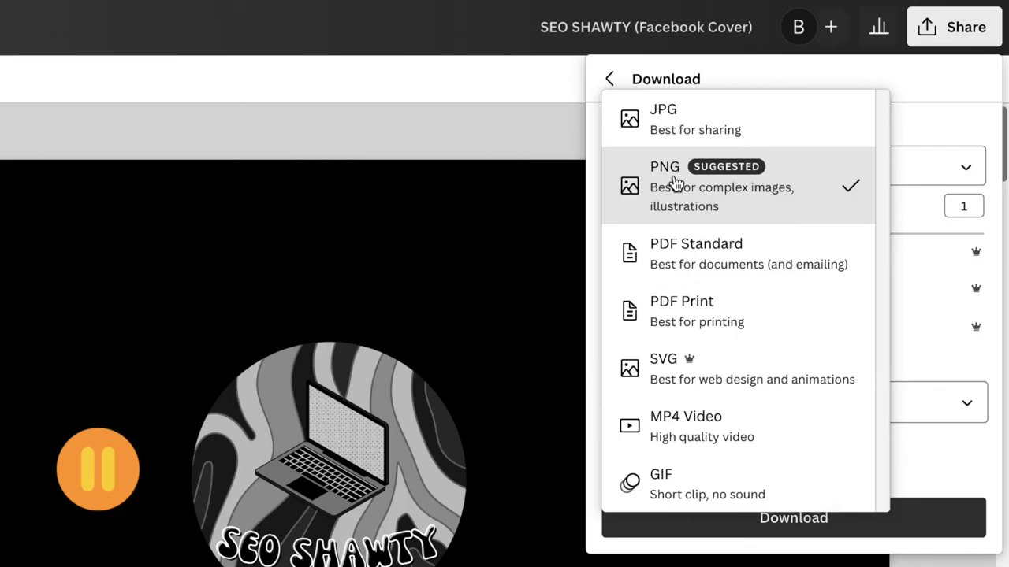
click(673, 182)
click(880, 536)
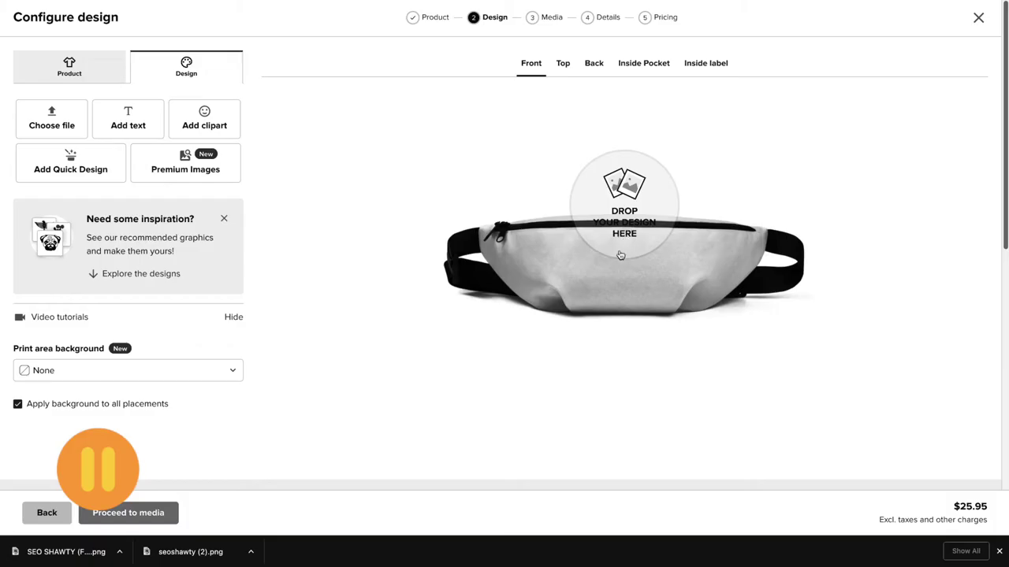
Switch to Printful, upload the downloaded SEO SHAWTY PNG to the file library and place it on the fanny pack's front.
click(623, 239)
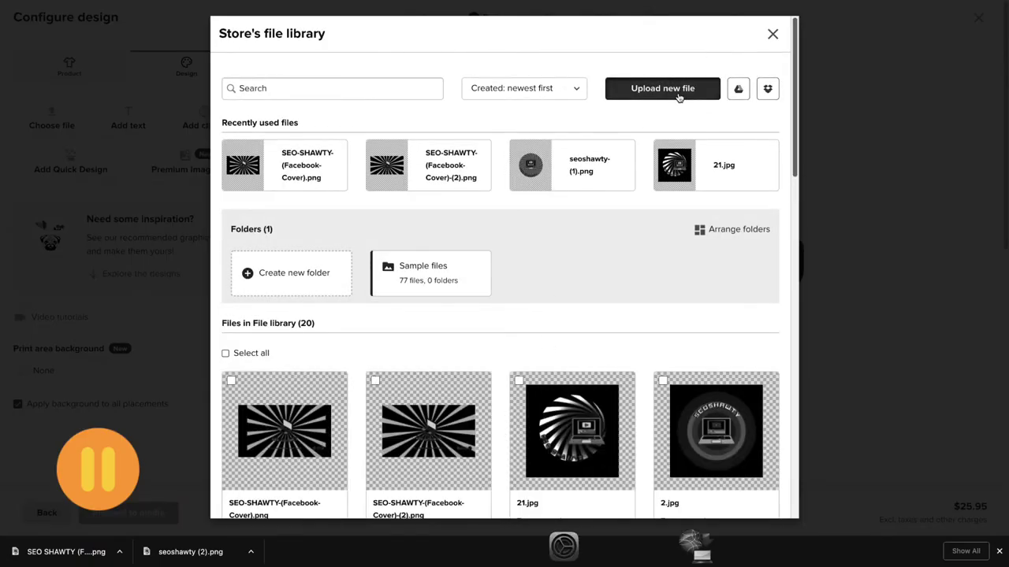
click(670, 91)
click(394, 190)
double_click(394, 190)
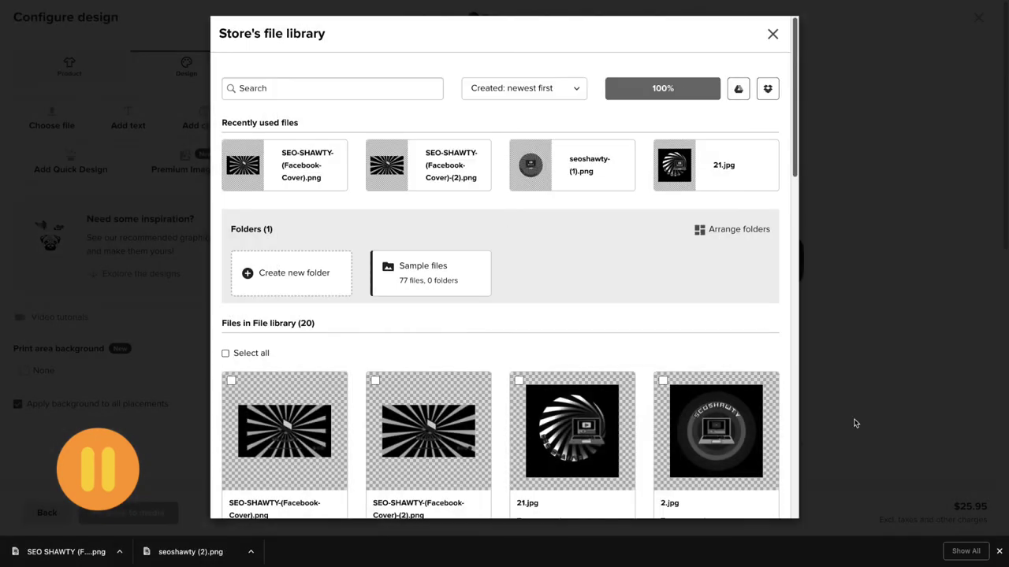
click(283, 430)
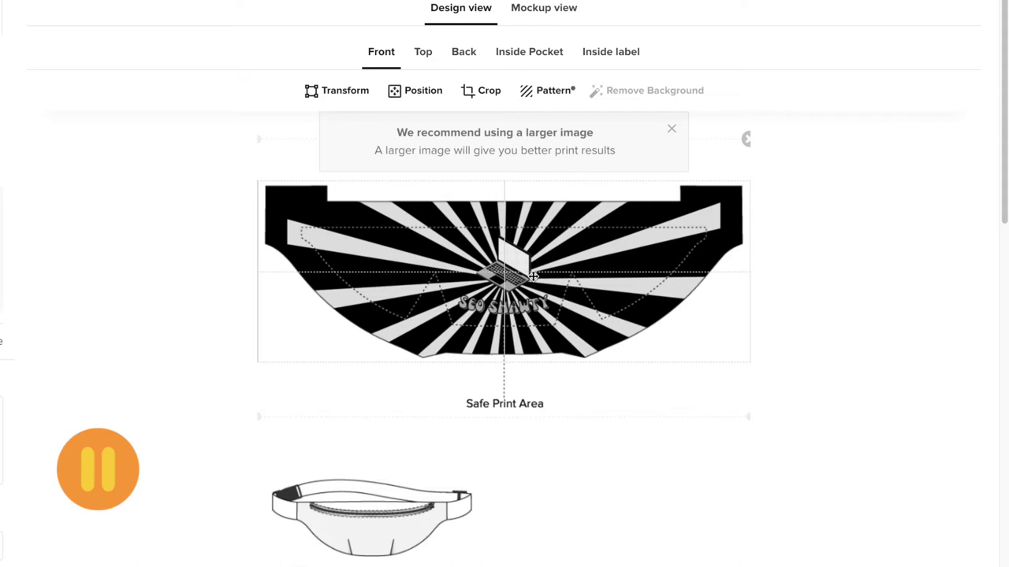
Preview the fanny pack mockups from the front, from an angle and worn by a model.
click(544, 8)
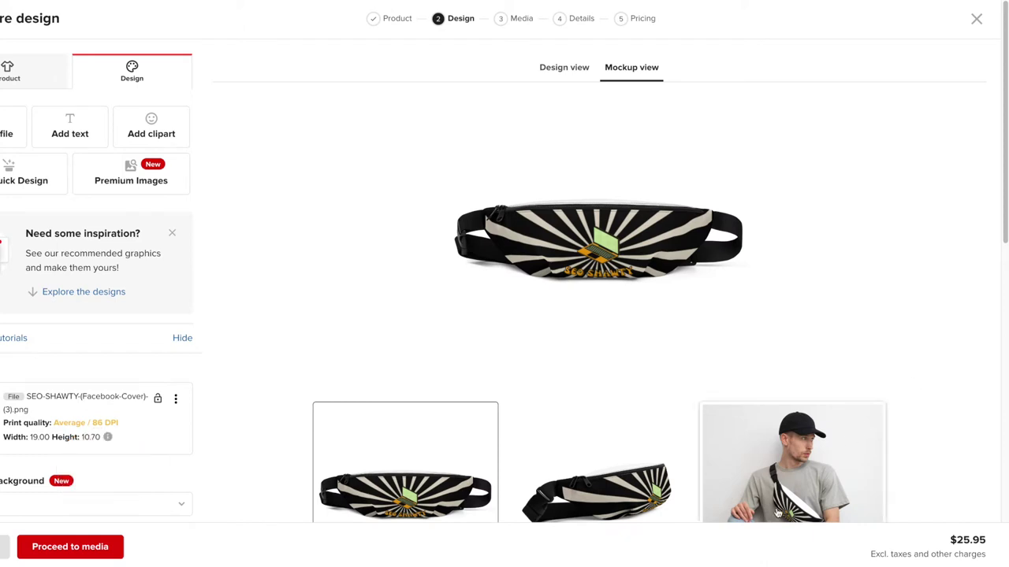
click(599, 473)
click(761, 474)
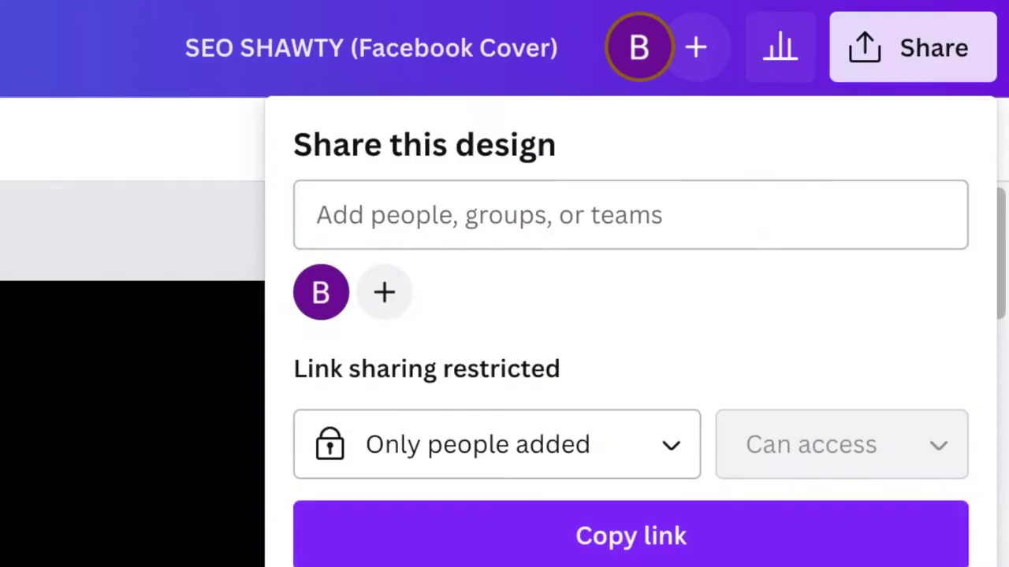
In Canva, increase the PNG download size of the sunburst design for a higher-resolution print file.
drag(423, 413, 534, 416)
drag(615, 405, 641, 412)
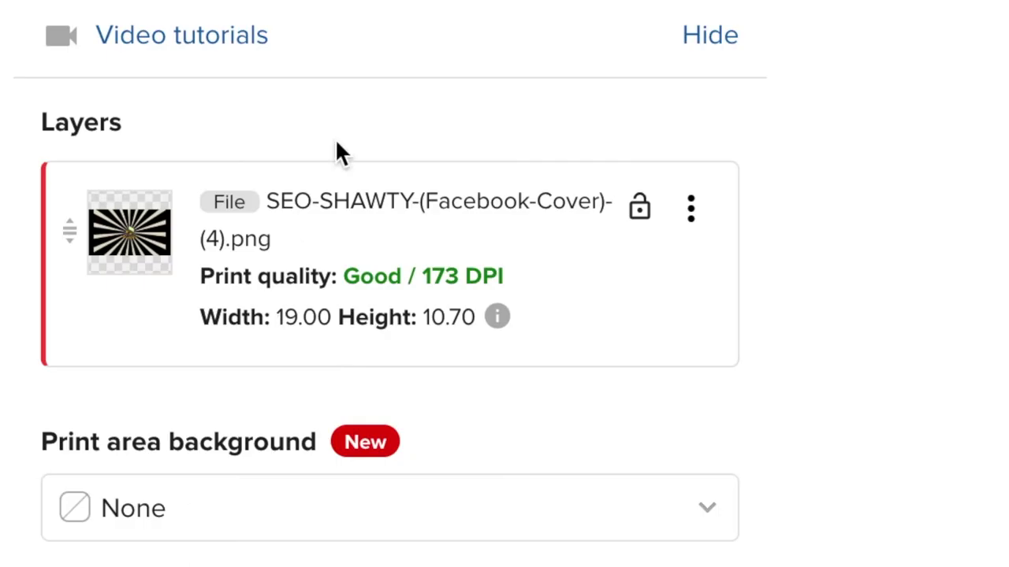
Set the fanny pack's print area background to black and generate its mockup preview in Printful.
scroll(336, 338, down, 3)
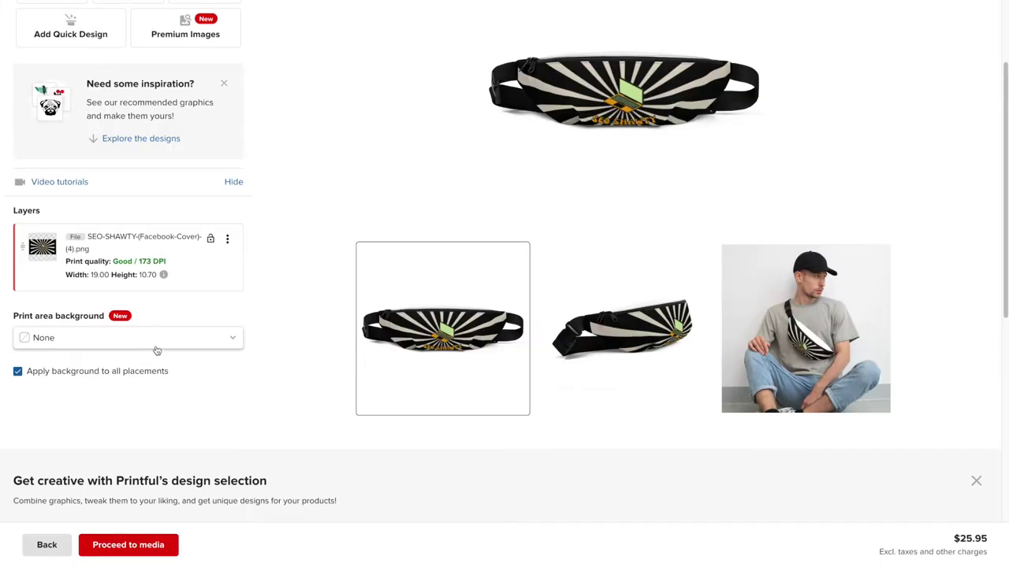
click(156, 347)
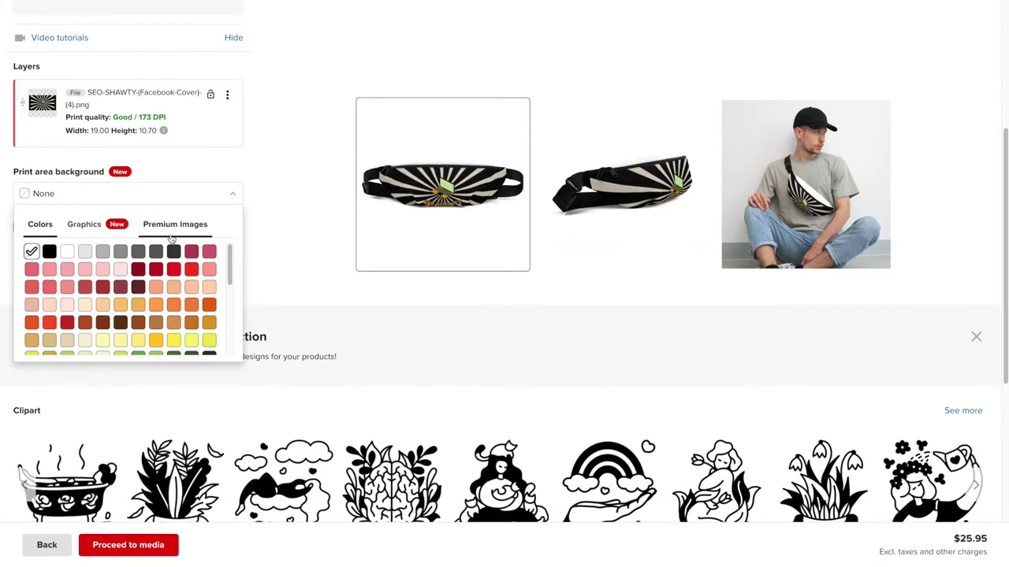
click(49, 251)
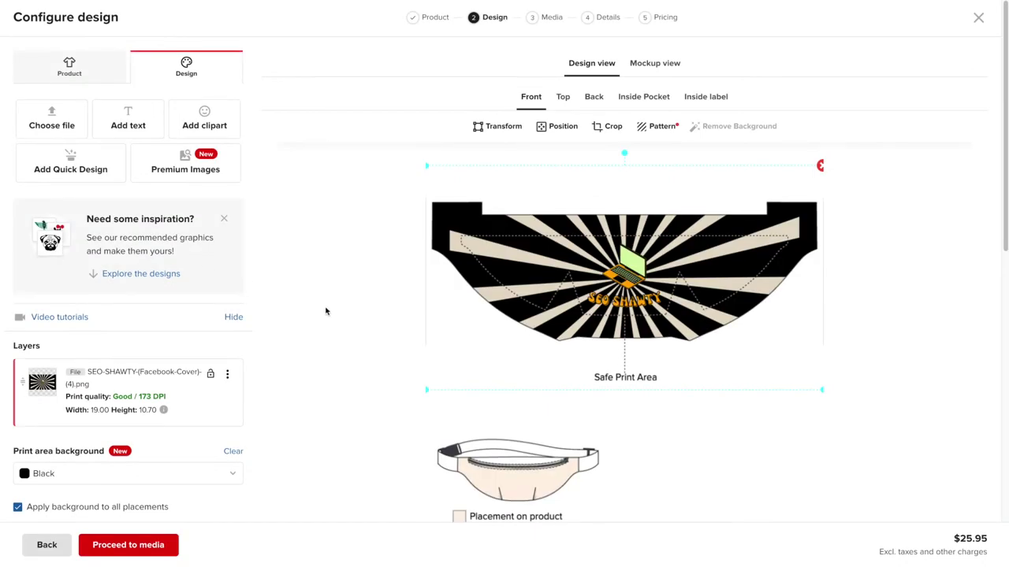
scroll(256, 463, down, 3)
scroll(213, 468, up, 2)
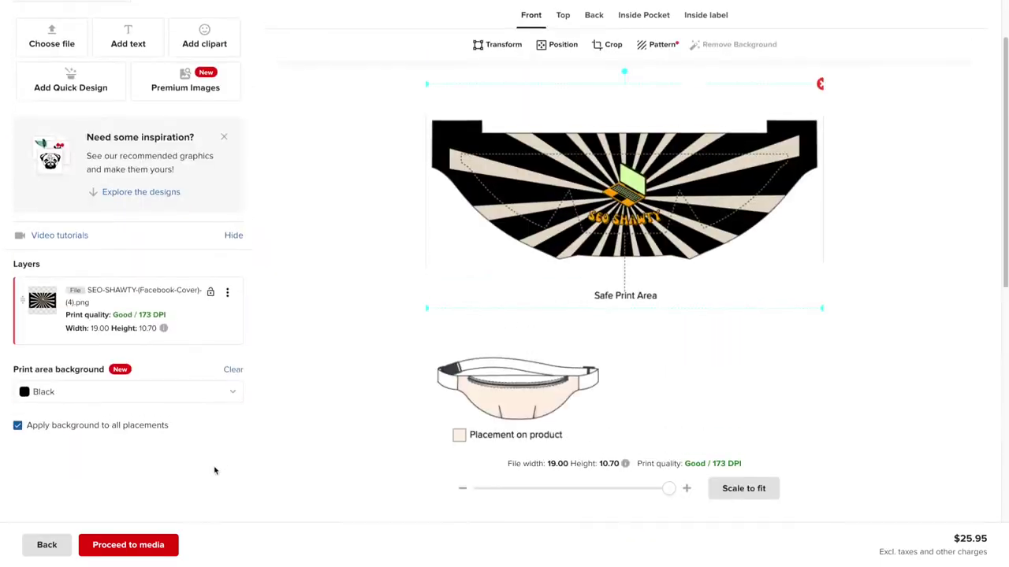
click(569, 140)
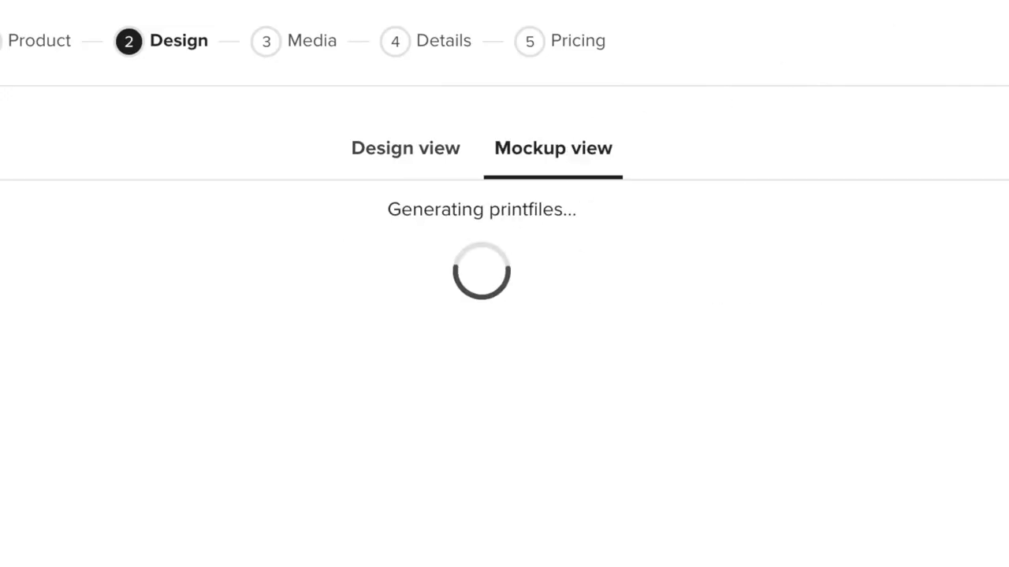
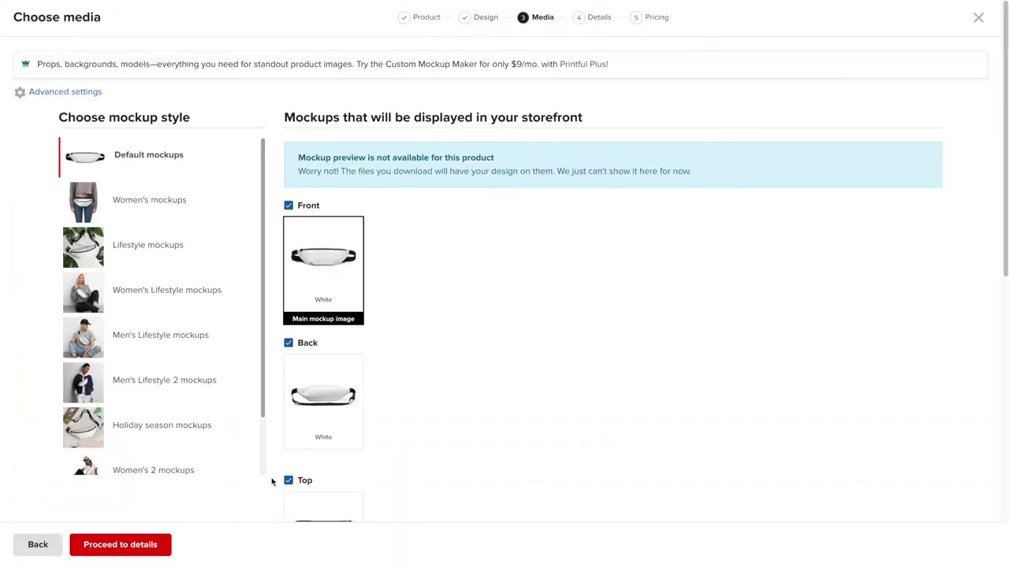
Choose the Women's Lifestyle mockups for the storefront and add a product video to the listing.
scroll(344, 315, down, 2)
click(146, 133)
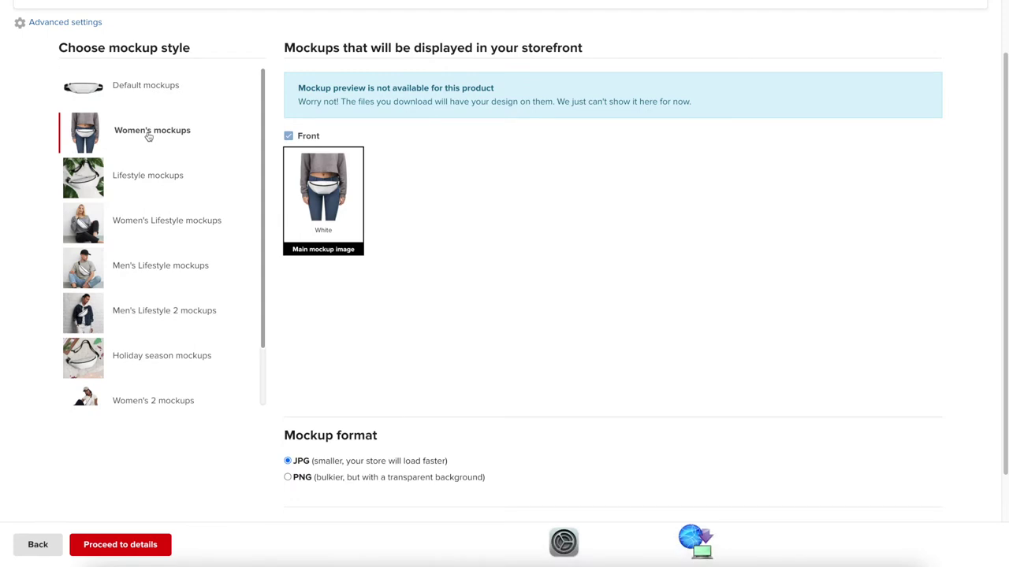
click(129, 219)
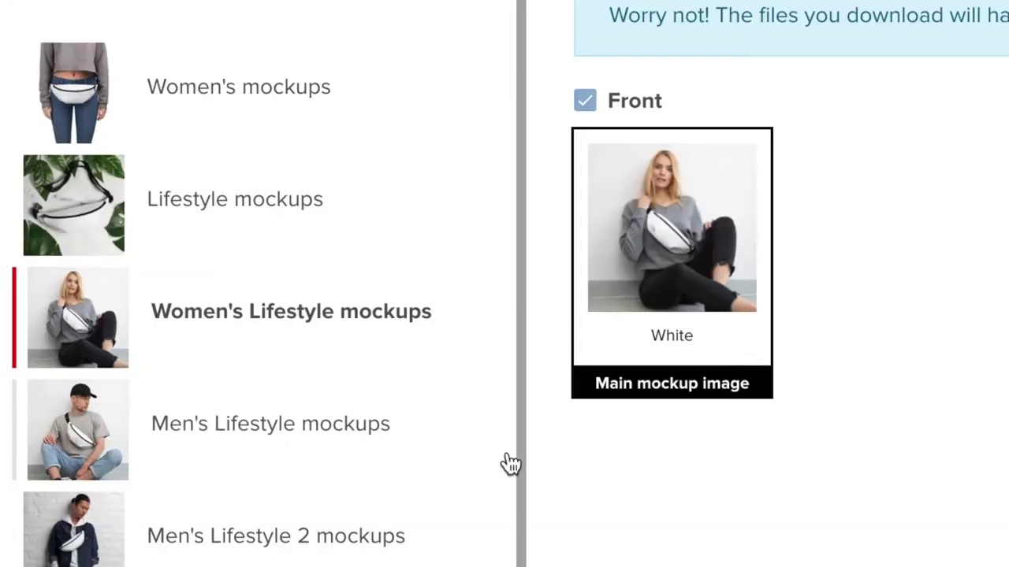
scroll(263, 283, down, 2)
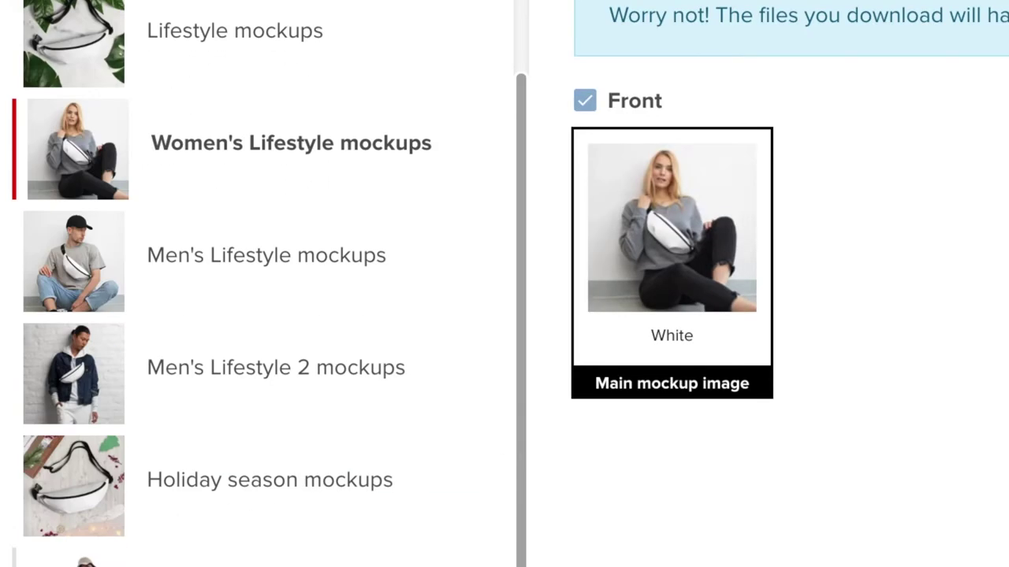
click(313, 142)
scroll(263, 237, up, 2)
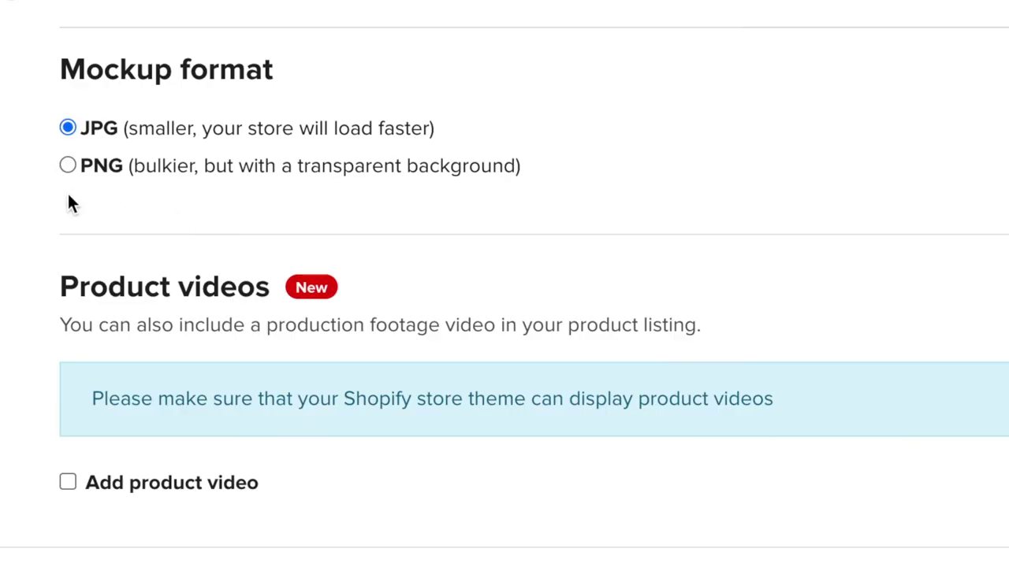
click(68, 482)
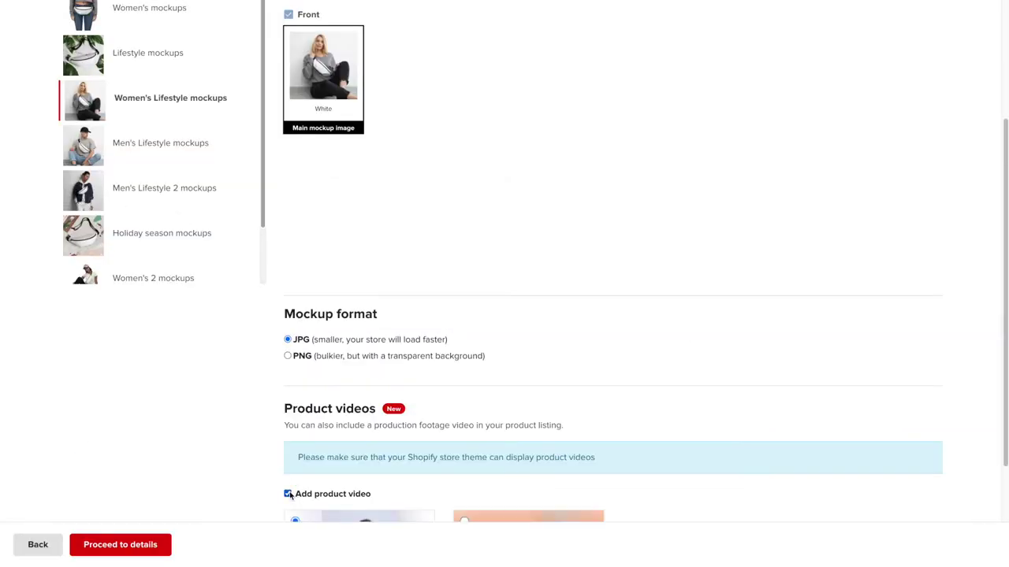
Open the fanny pack's product video for a preview, and close it again.
scroll(67, 483, down, 2)
click(382, 401)
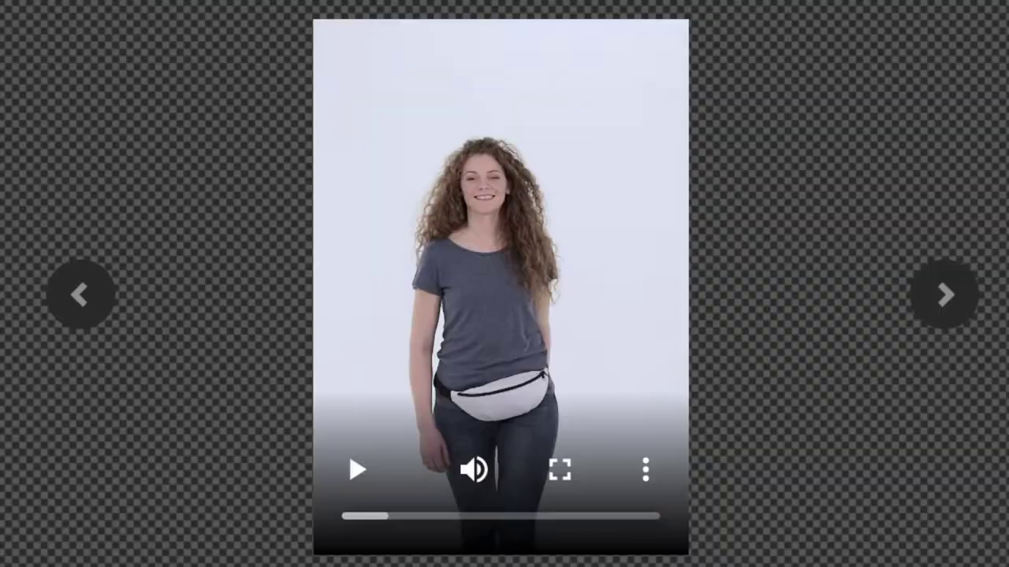
click(370, 180)
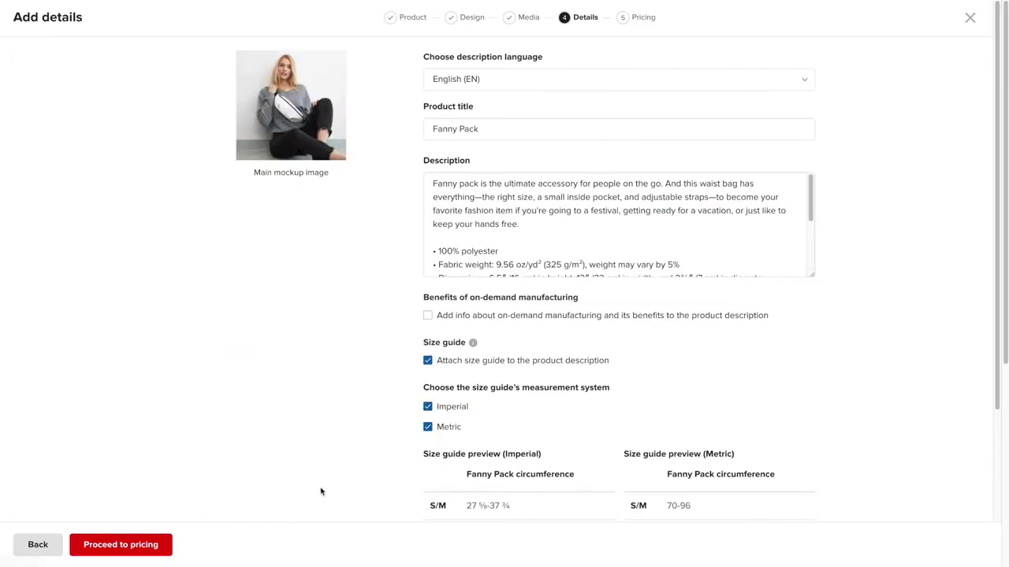
Title the product Psychedelic Fanny Pack and add the tags seo shawty merch, seoshawtymerch, seoshawty merch and merch.
click(434, 129)
text(Psychedelic Fanny Pack)
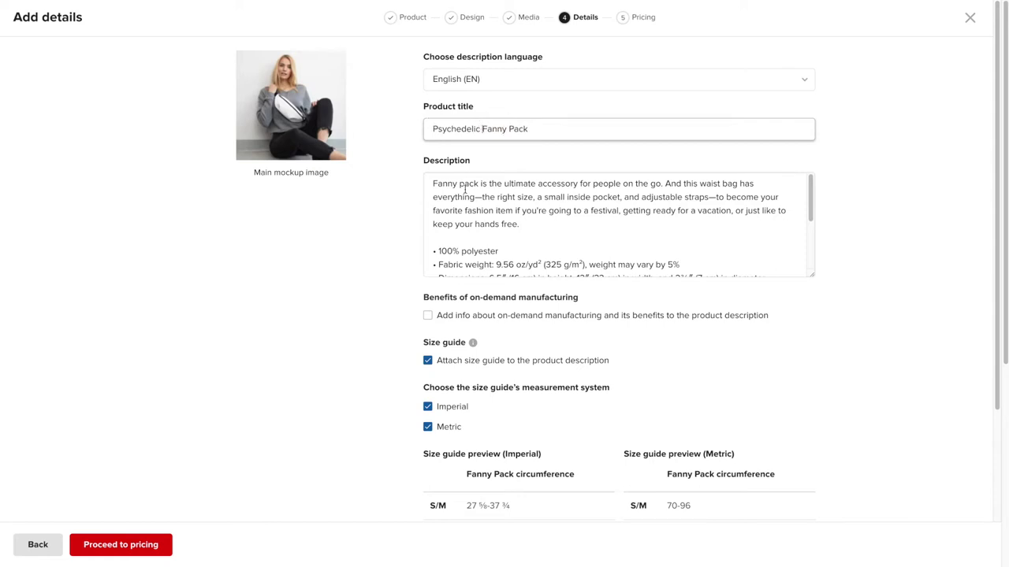
scroll(425, 338, down, 5)
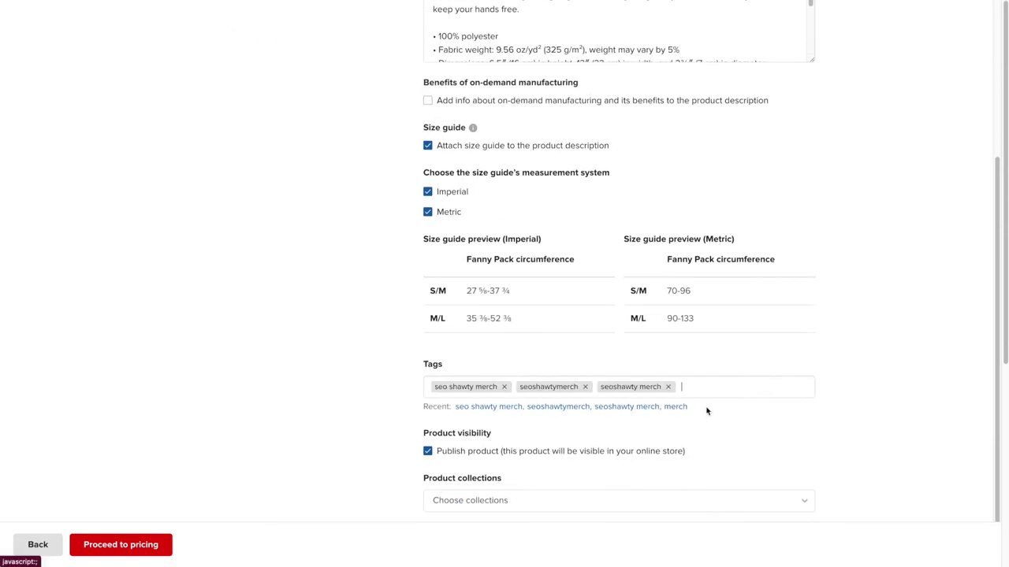
click(675, 407)
click(492, 501)
click(327, 405)
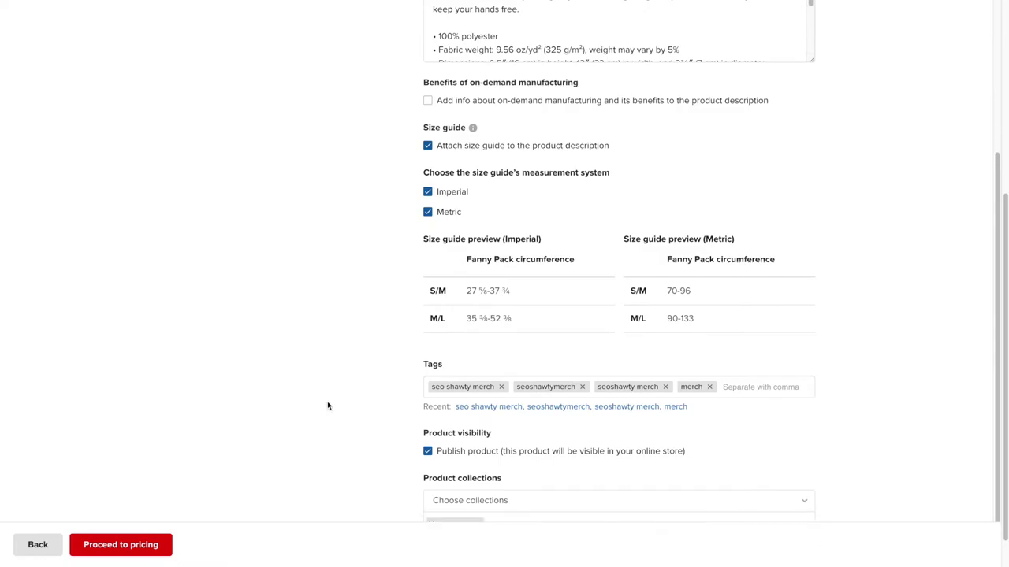
scroll(327, 405, up, 10)
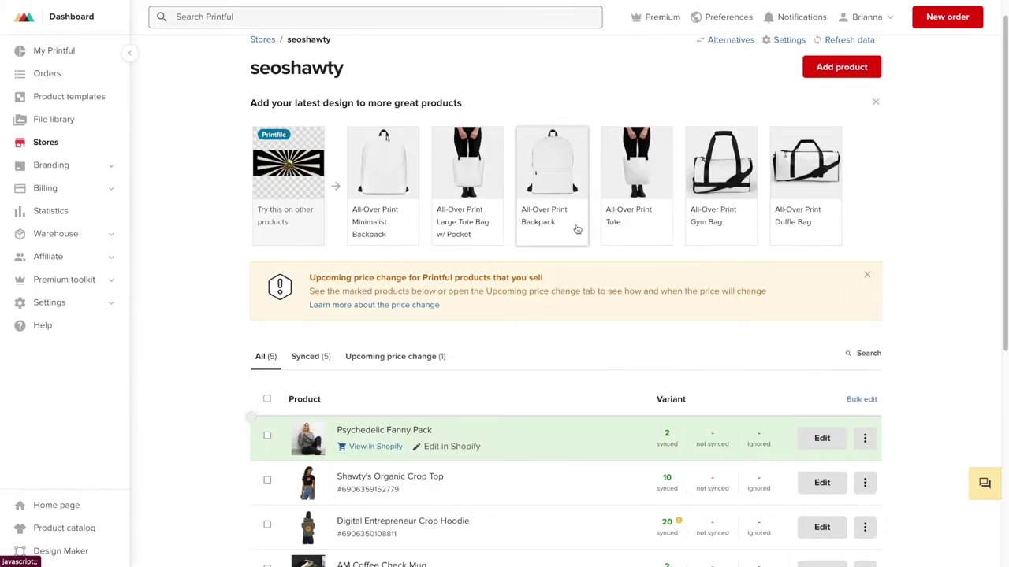
Start an All-Over Print Backpack from the suggested products and move its sunburst design up onto the front top.
click(576, 230)
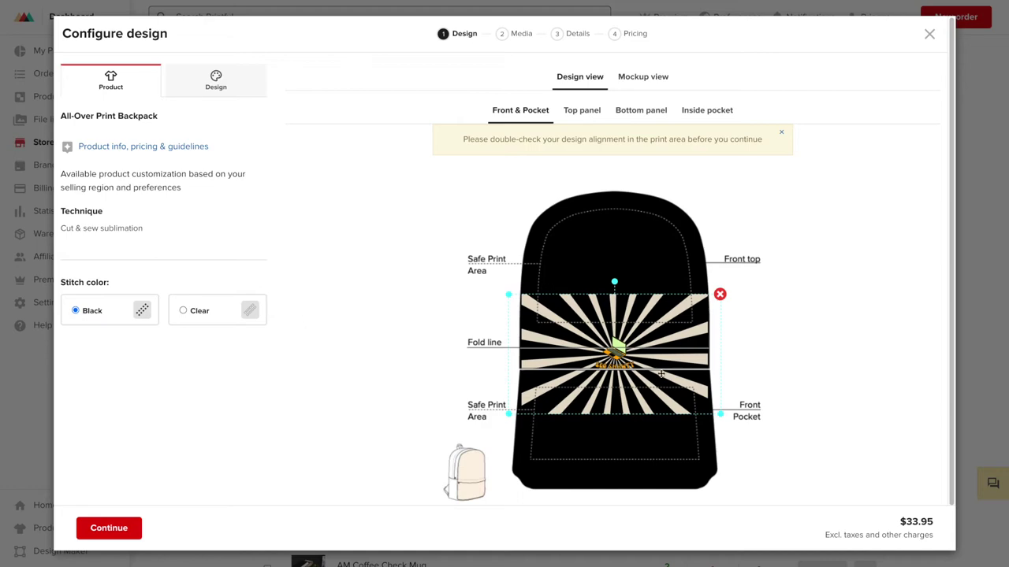
drag(661, 374, 661, 286)
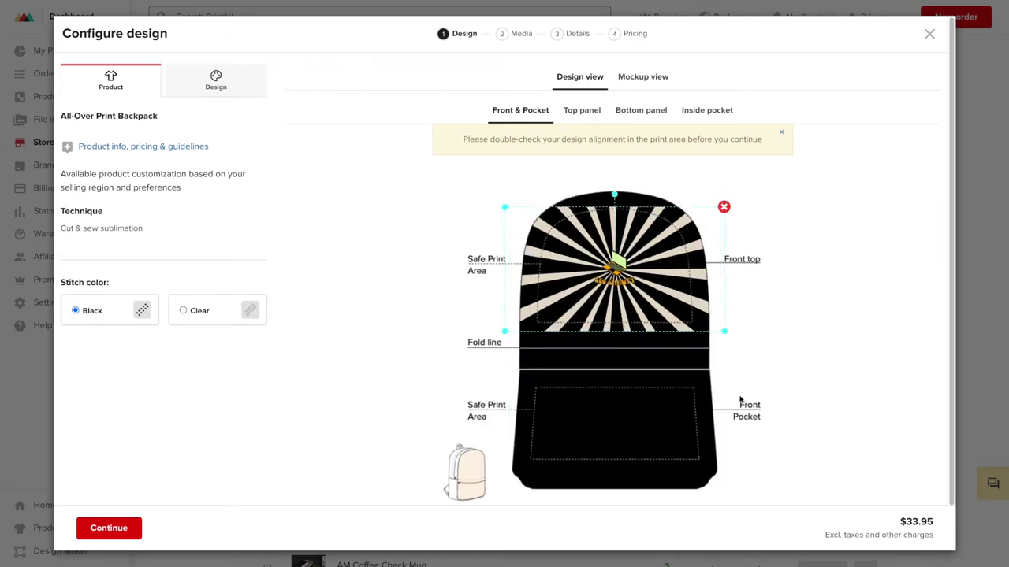
Place the final.jpg logo from the file library on the backpack's inside pocket.
click(707, 110)
click(646, 110)
click(707, 110)
click(95, 392)
scroll(583, 421, down, 4)
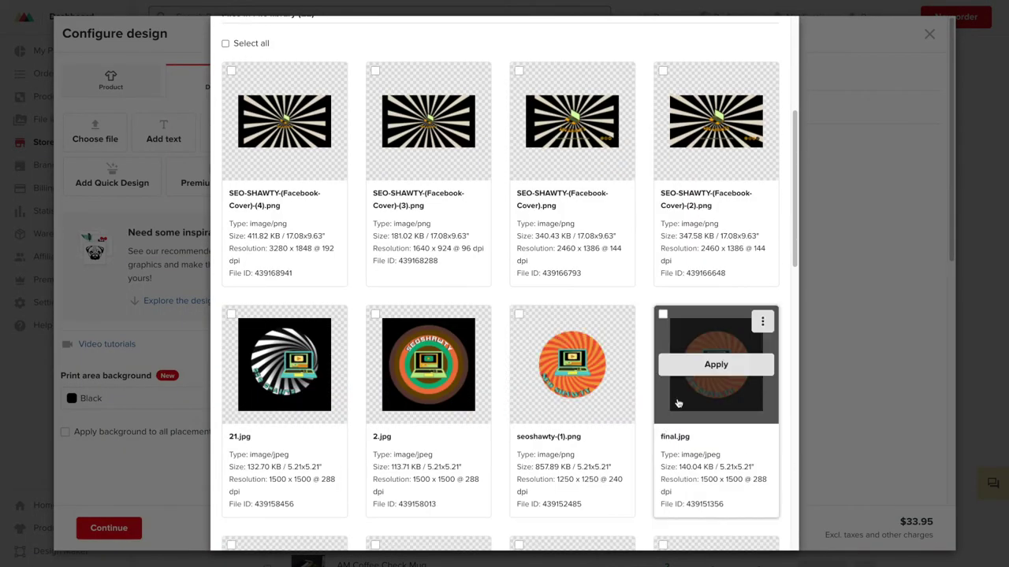
click(715, 364)
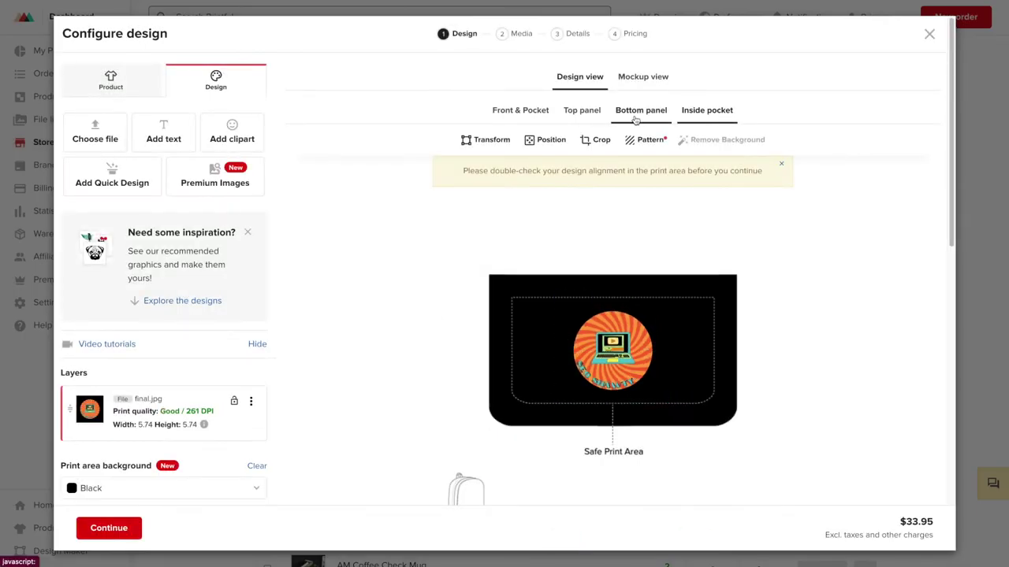
Generate the backpack mockups and preview the one worn by a model.
click(520, 111)
click(643, 76)
click(857, 449)
Move the sunburst design down onto the backpack's front pocket and apply the black background to all placements.
click(580, 77)
drag(620, 297, 616, 455)
scroll(252, 182, down, 4)
click(66, 209)
scroll(252, 205, up, 4)
Preview the worn backpack mockup with the sunburst on the front pocket.
click(643, 49)
scroll(878, 417, down, 2)
click(878, 416)
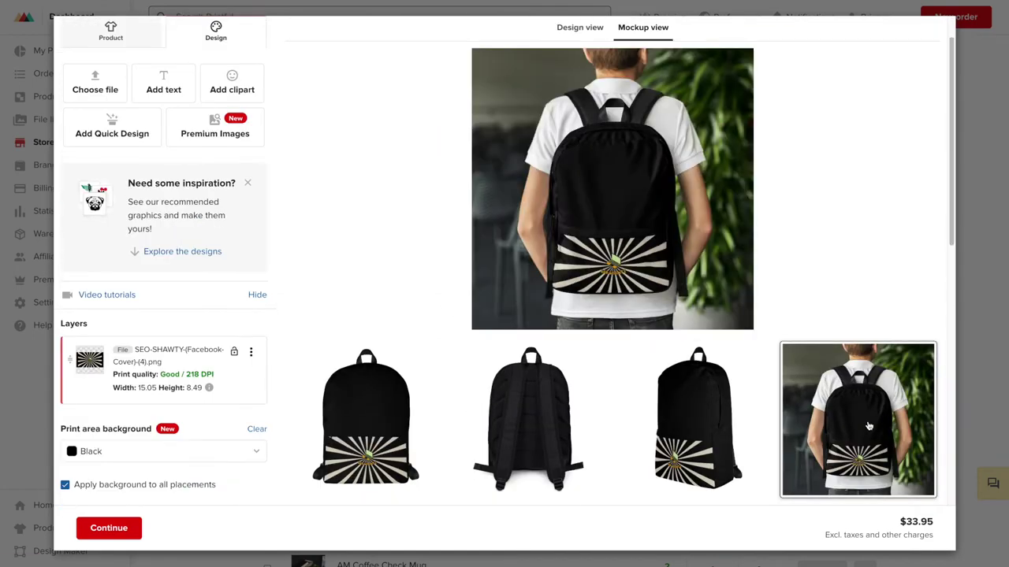
Enlarge the sunburst on the backpack's front top to 19.05 wide by 10.72 high and continue past the design stage.
click(580, 27)
scroll(666, 248, up, 1)
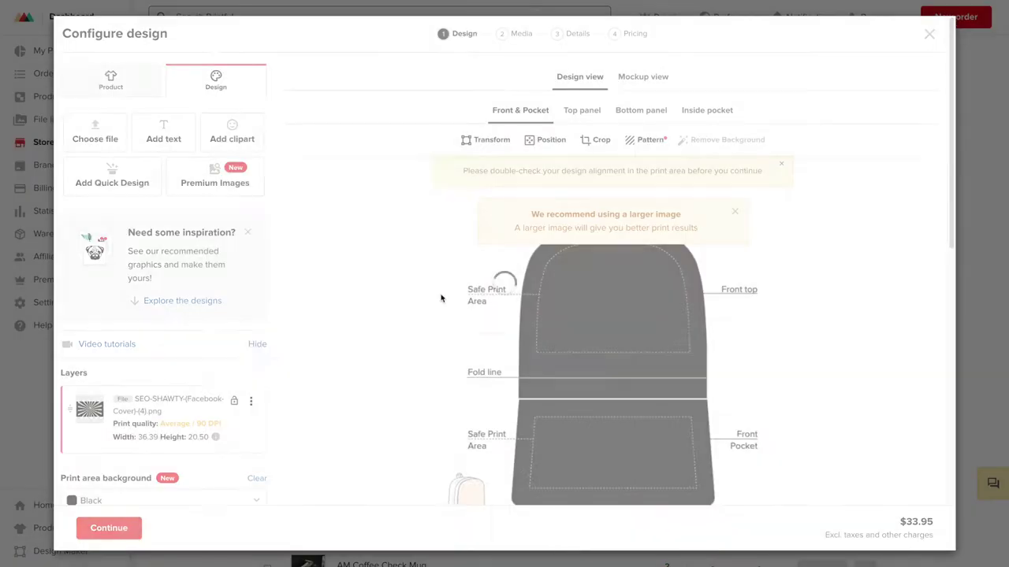
click(643, 77)
scroll(671, 213, down, 1)
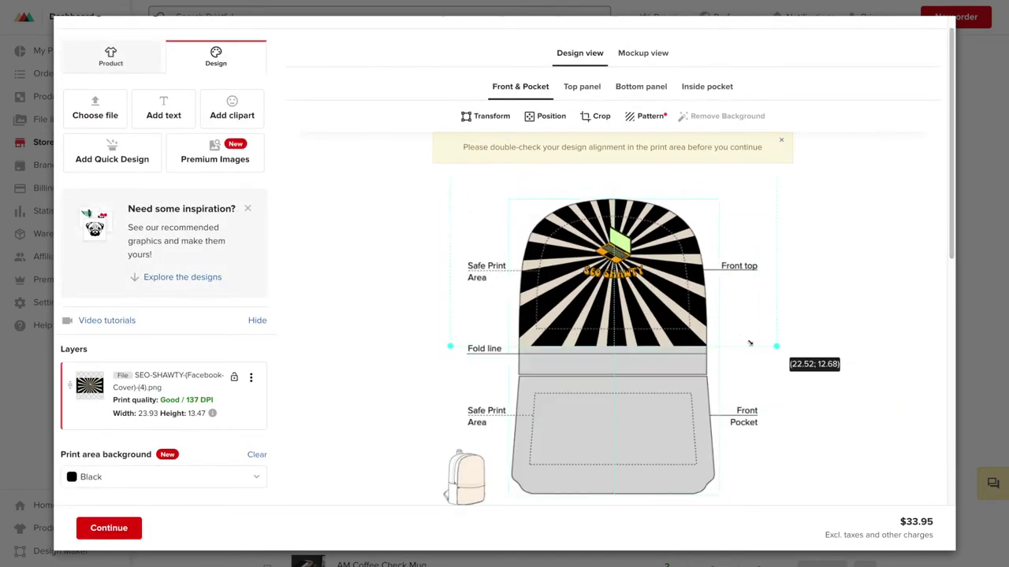
click(643, 53)
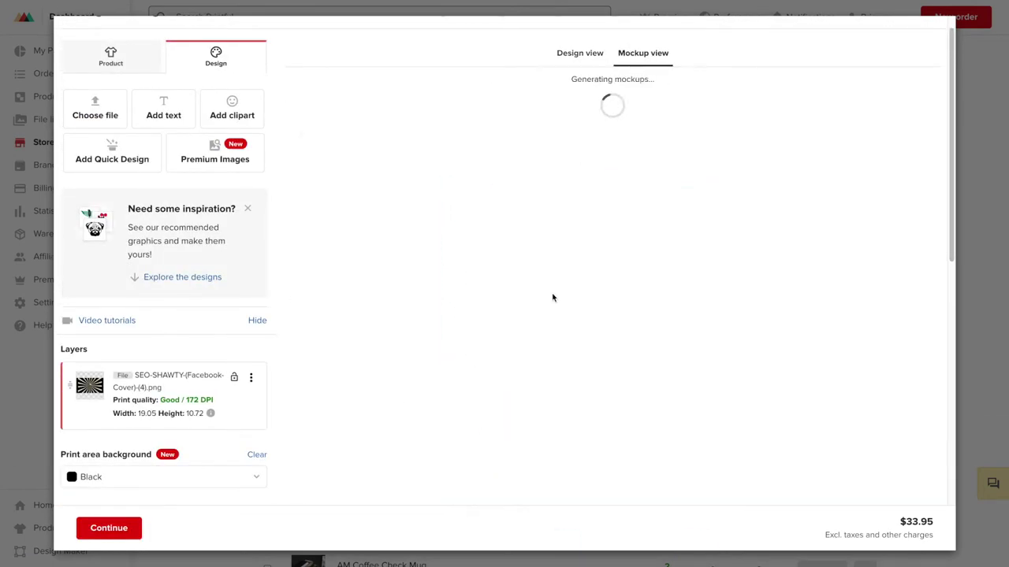
click(108, 528)
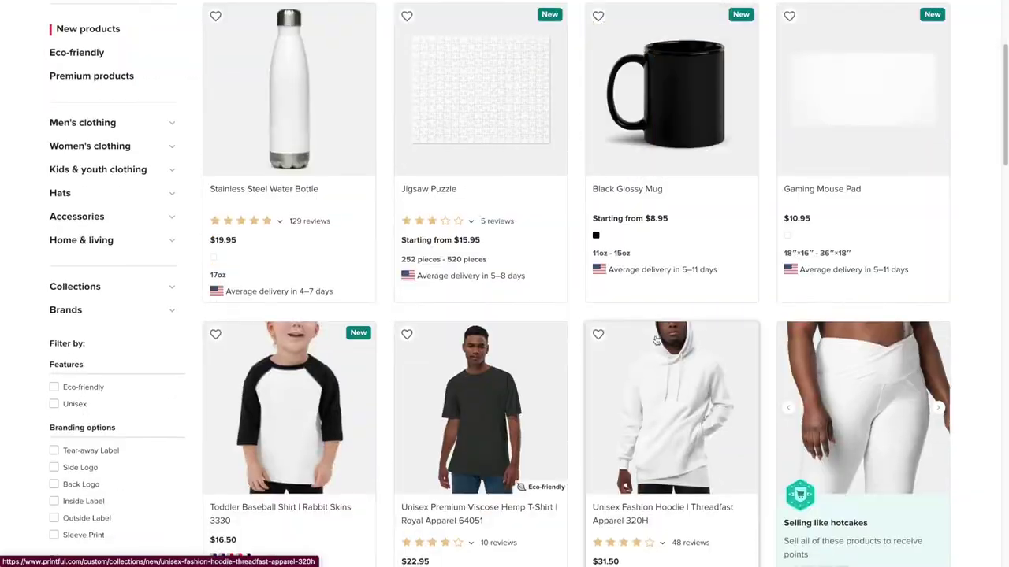
Browse all accessories in the product catalog and choose the Engraved Silver Bar Chain Necklace for a new product.
click(76, 216)
click(102, 237)
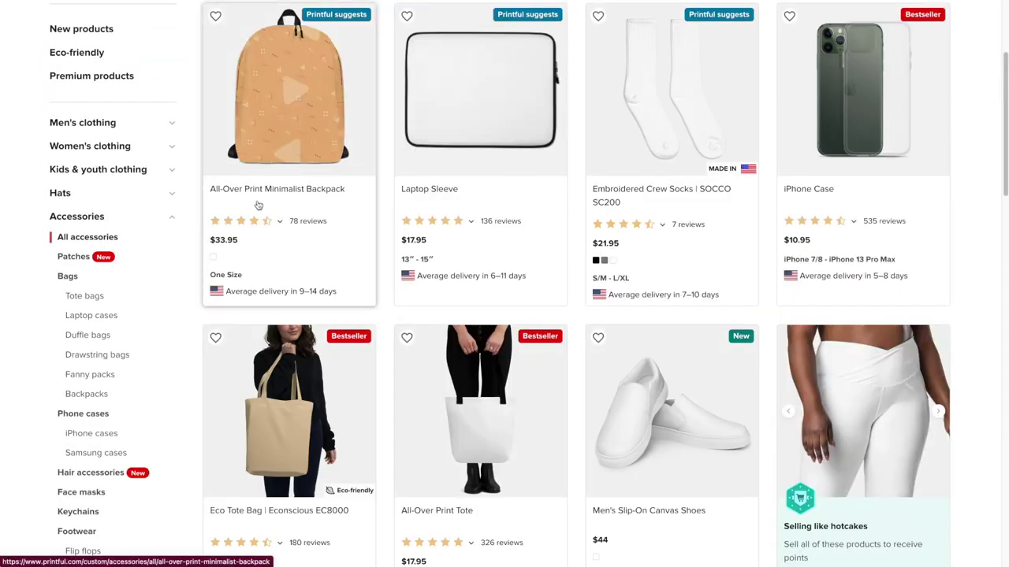
scroll(627, 327, down, 4)
scroll(627, 327, down, 15)
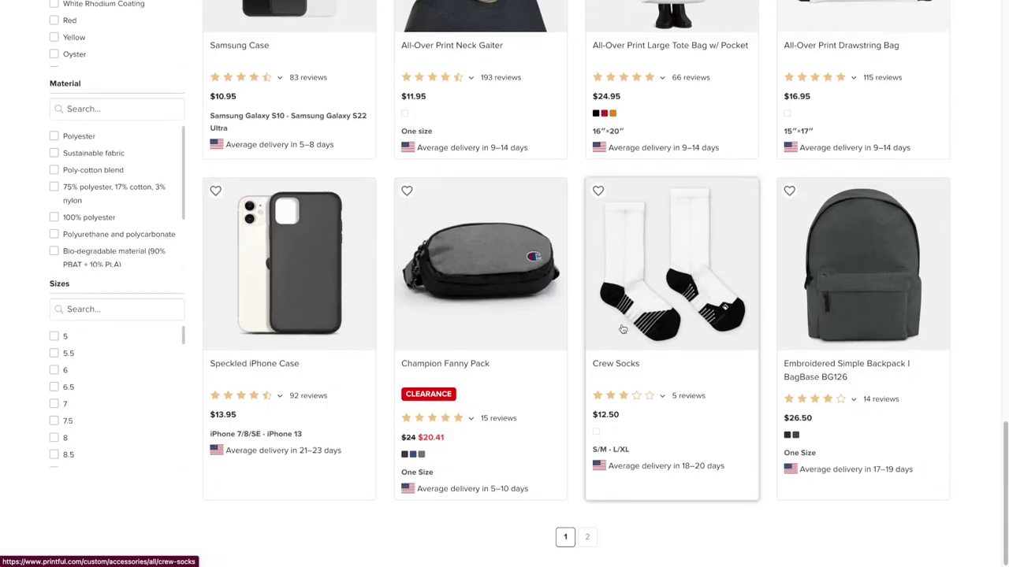
click(586, 542)
scroll(90, 260, up, 5)
scroll(74, 80, up, 10)
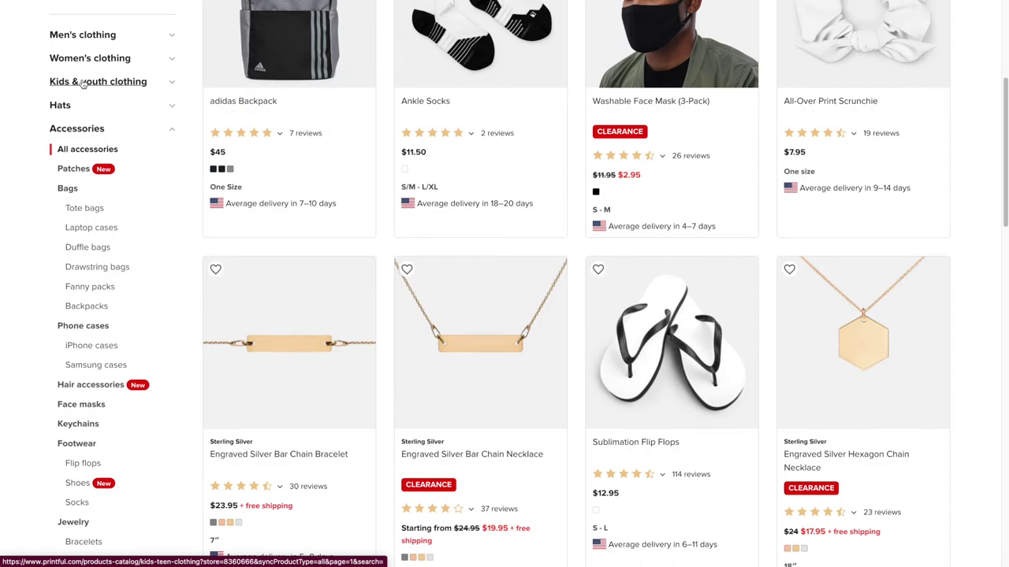
scroll(477, 376, down, 1)
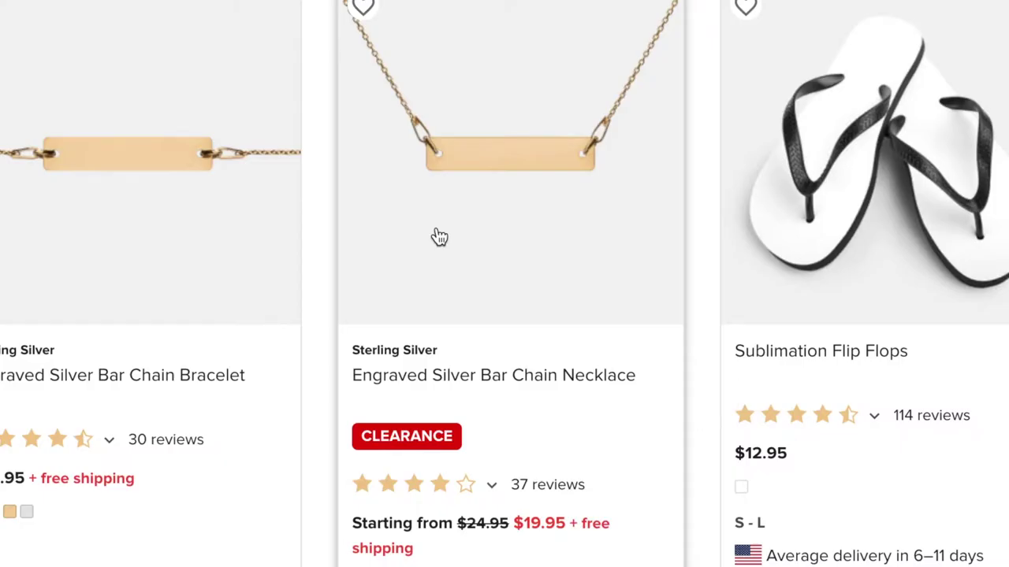
click(439, 237)
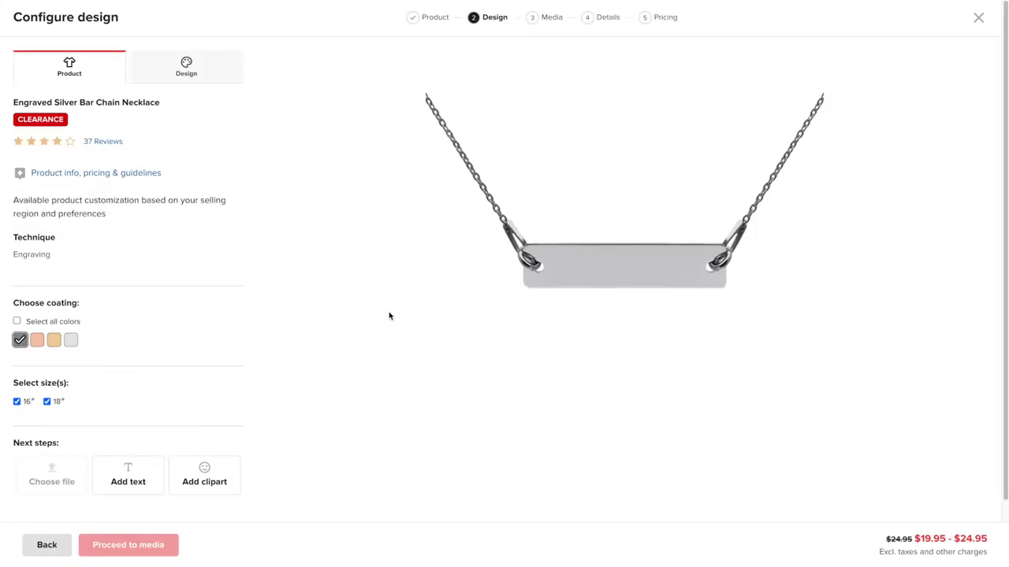
Add the engraving text "sahmpreneur" to the necklace's bar.
click(186, 67)
click(112, 131)
text(sahmpreneur)
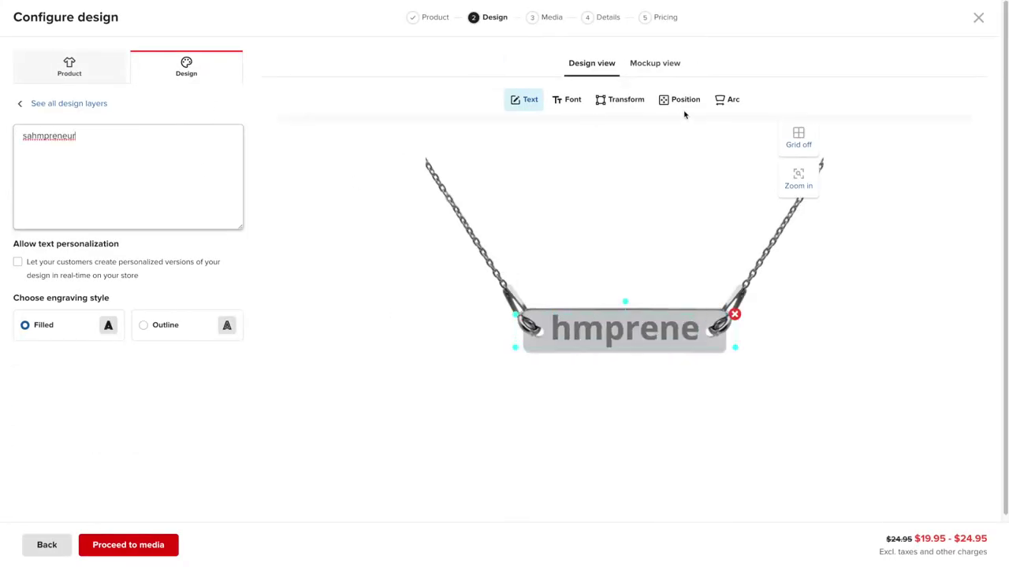
Try the Sofia font on the sahmpreneur engraving.
click(567, 99)
click(78, 311)
scroll(103, 301, down, 2)
scroll(103, 301, down, 10)
click(68, 232)
scroll(126, 311, up, 10)
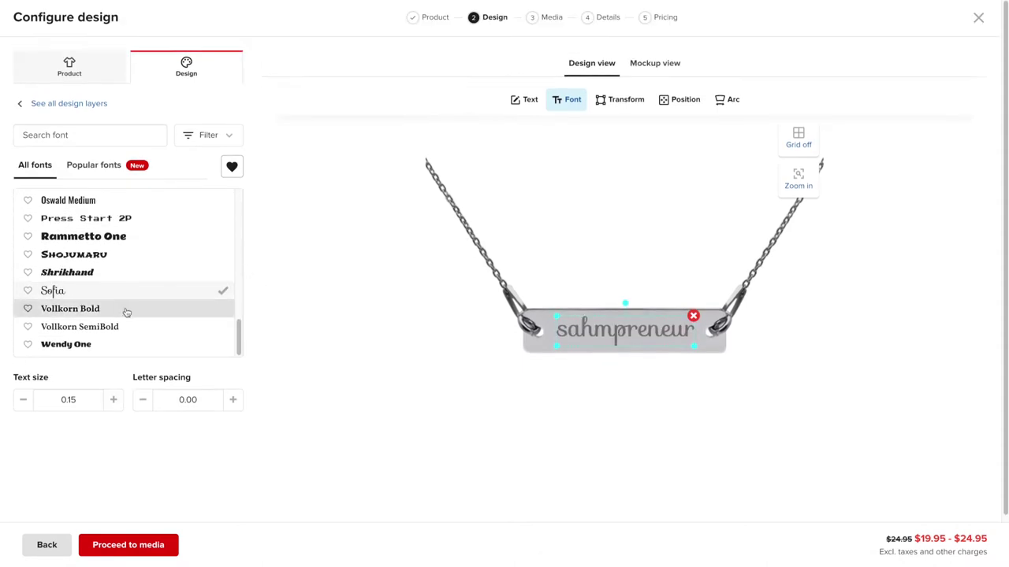
scroll(238, 330, up, 2)
Set the sahmpreneur engraving to the Berkshire Swash font and return to the design layers.
click(153, 271)
click(95, 166)
click(43, 167)
click(31, 107)
click(152, 134)
click(65, 107)
click(130, 120)
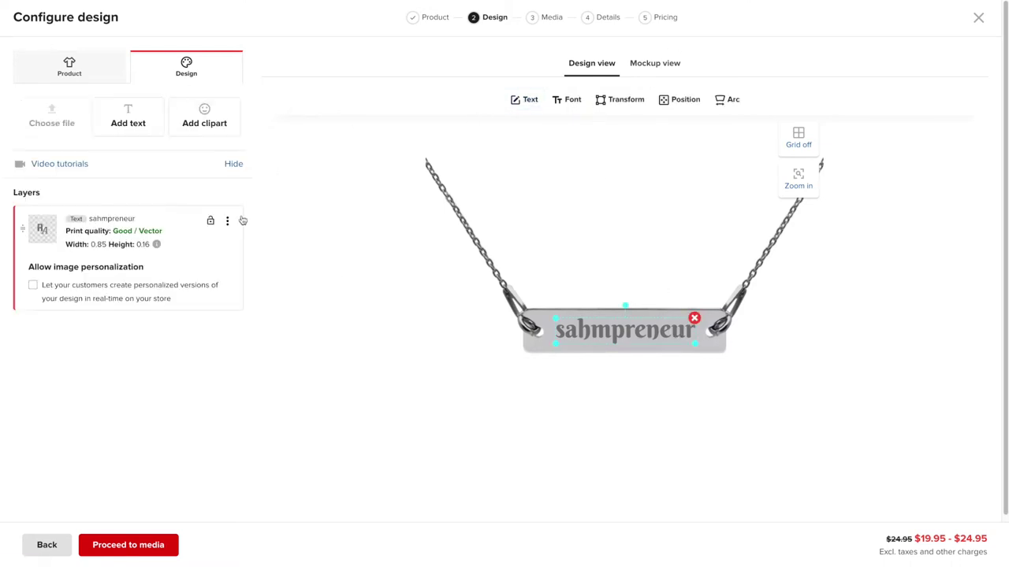
Allow customers to create personalized versions of the necklace's engraving text.
click(228, 221)
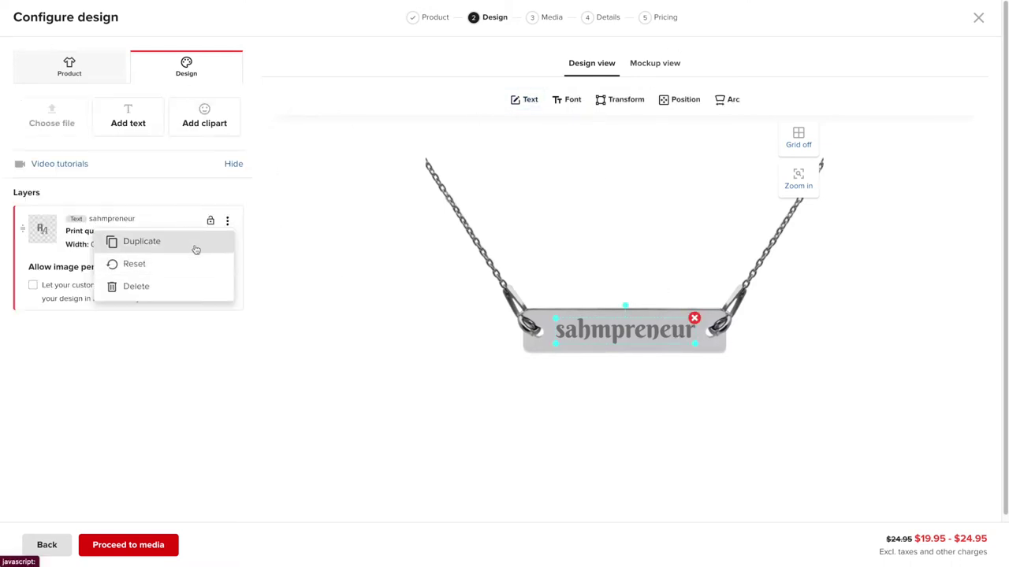
click(320, 306)
click(227, 226)
click(286, 266)
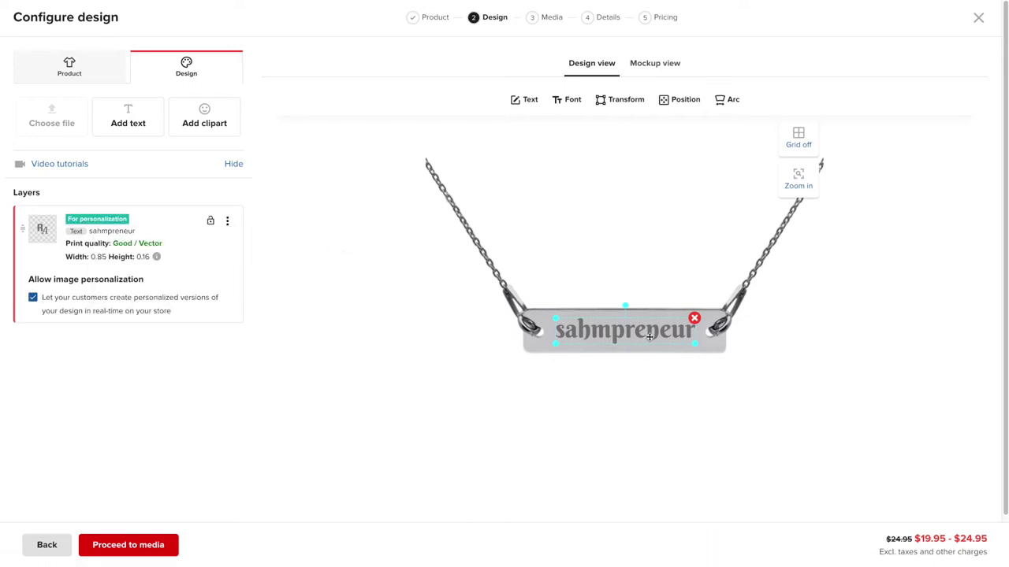
Change the necklace's engraving text to "entrepreneur".
click(525, 99)
text(entre)
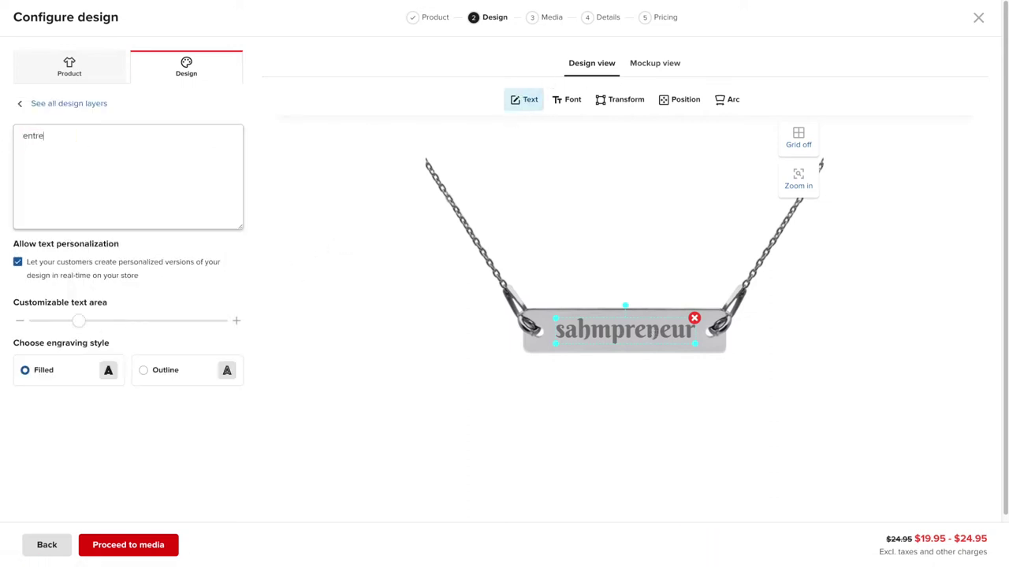
text(preneur)
Try several fonts on the entrepreneur engraving, including Berkshire Swash and Coiny.
click(567, 99)
click(118, 292)
click(153, 328)
scroll(105, 331, down, 1)
click(105, 315)
click(79, 328)
scroll(61, 297, down, 2)
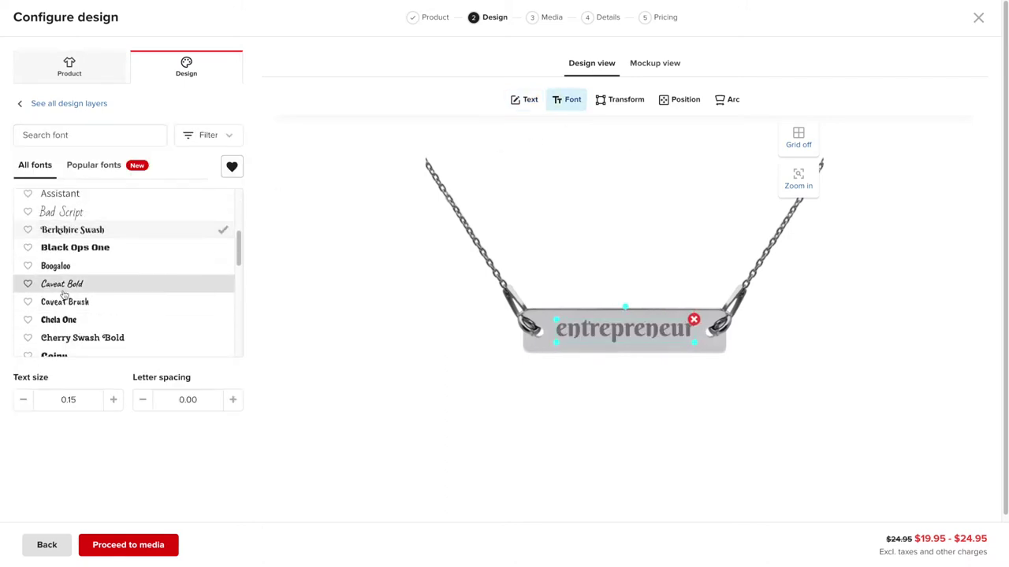
click(79, 317)
scroll(119, 291, down, 3)
click(68, 197)
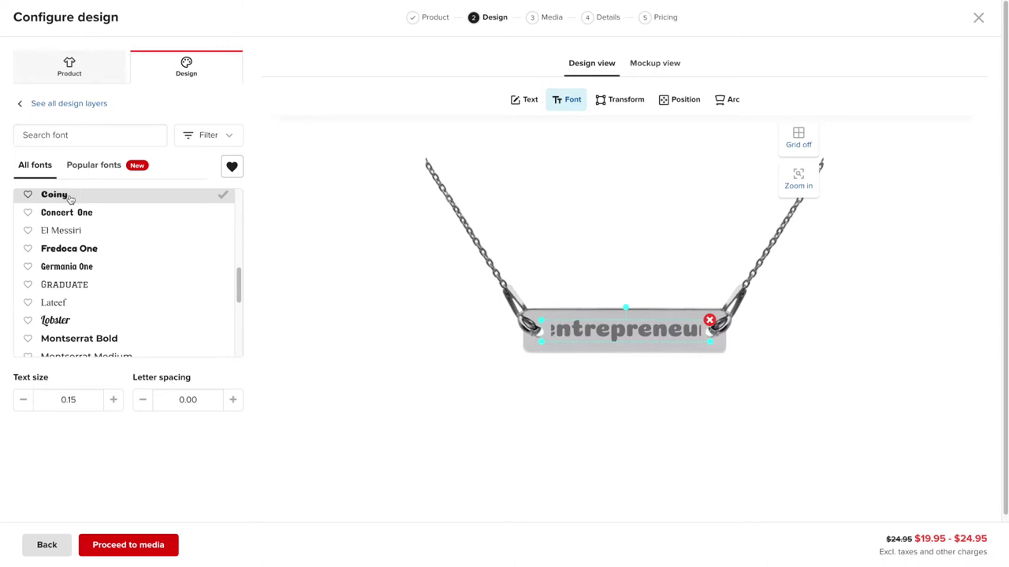
Set the entrepreneur engraving to the Shrikhand font and preview the necklace mockups.
click(90, 268)
scroll(90, 268, down, 5)
click(89, 273)
click(88, 292)
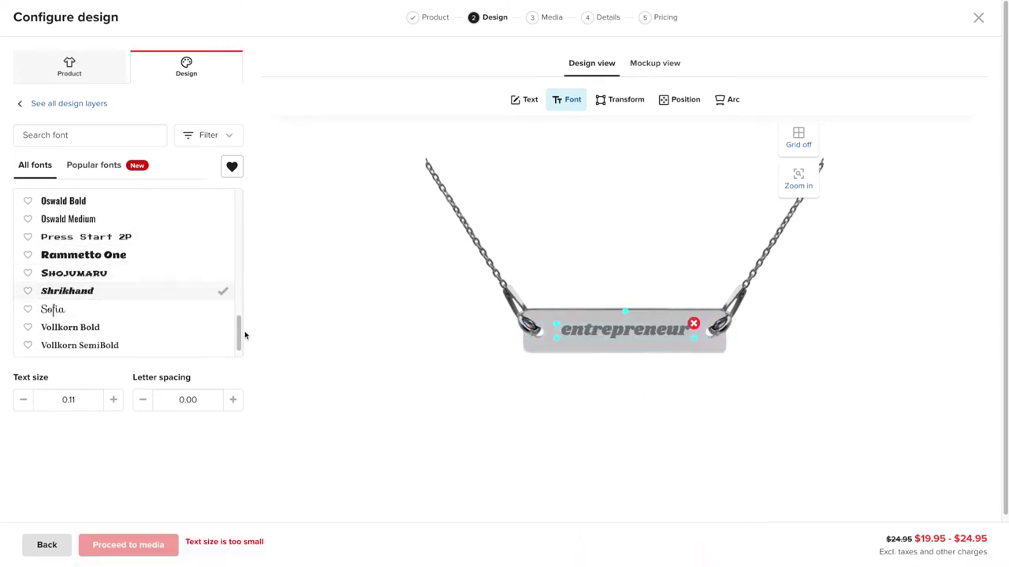
click(575, 117)
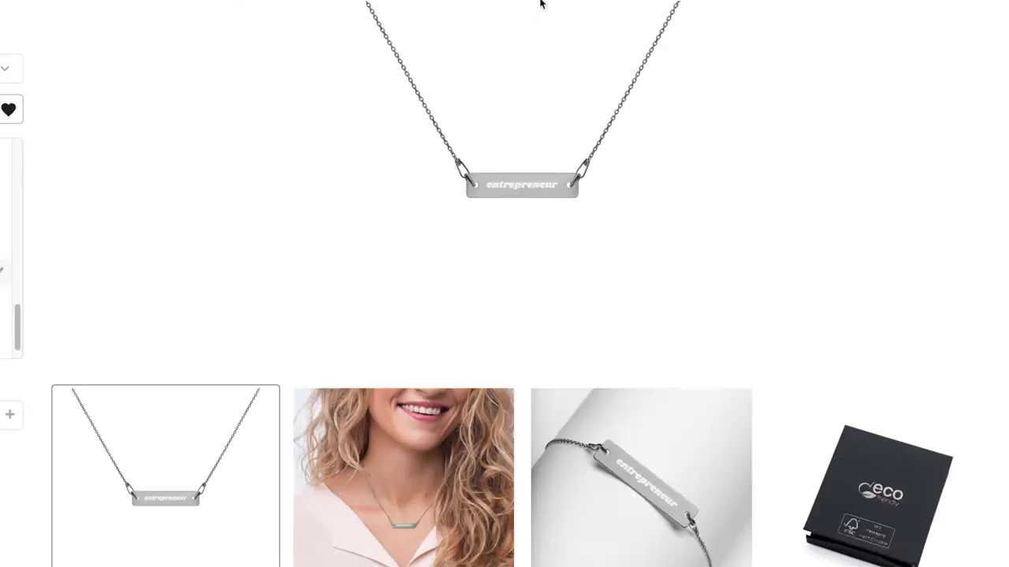
click(429, 483)
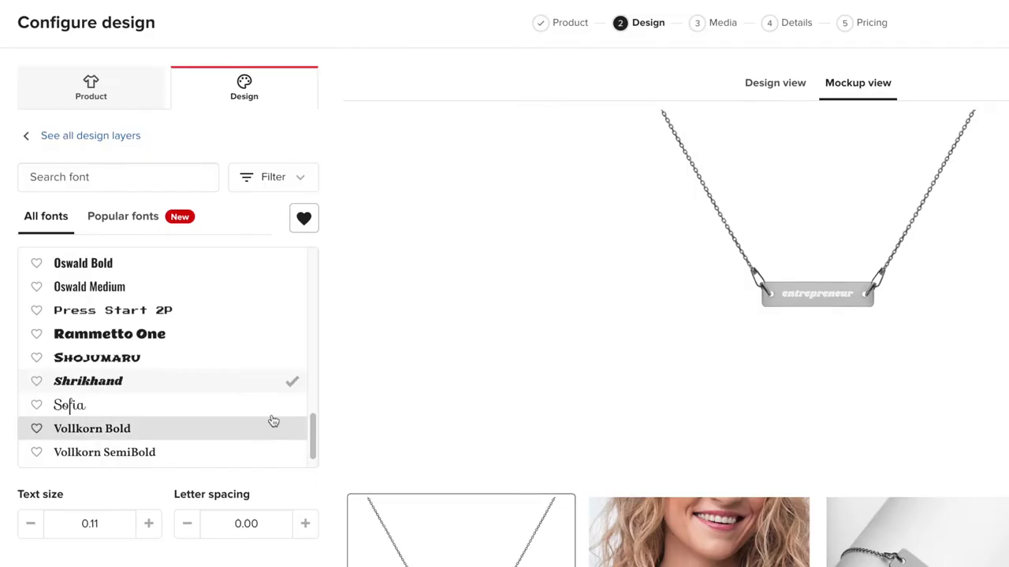
Change the engraving font to Rammetto One and proceed to the media stage.
scroll(233, 352, up, 3)
scroll(232, 354, down, 2)
click(228, 358)
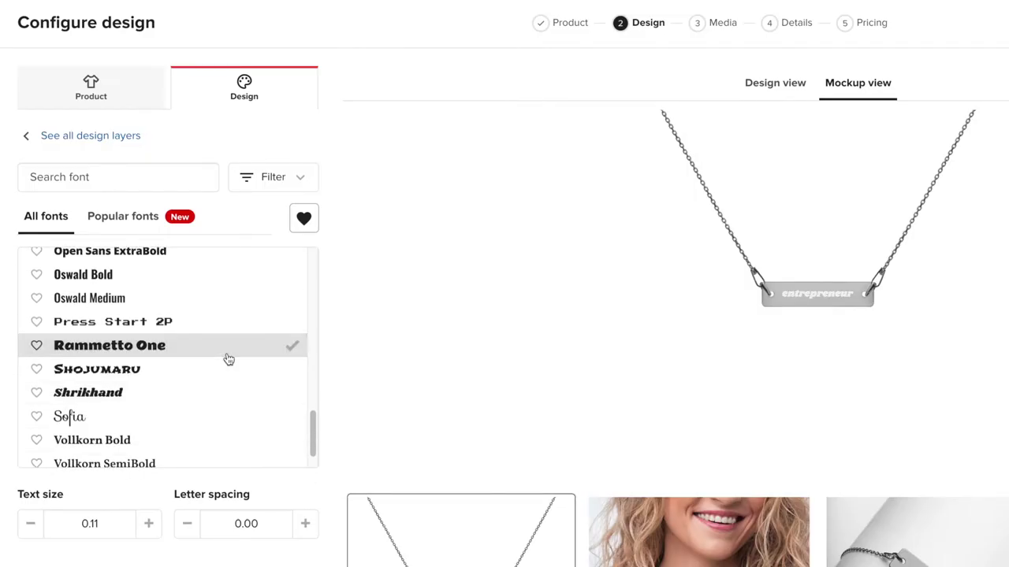
click(129, 544)
Compare the necklace's Lifestyle, Product details and other mockup styles, and choose the Women's 2 mockups for the storefront.
click(151, 253)
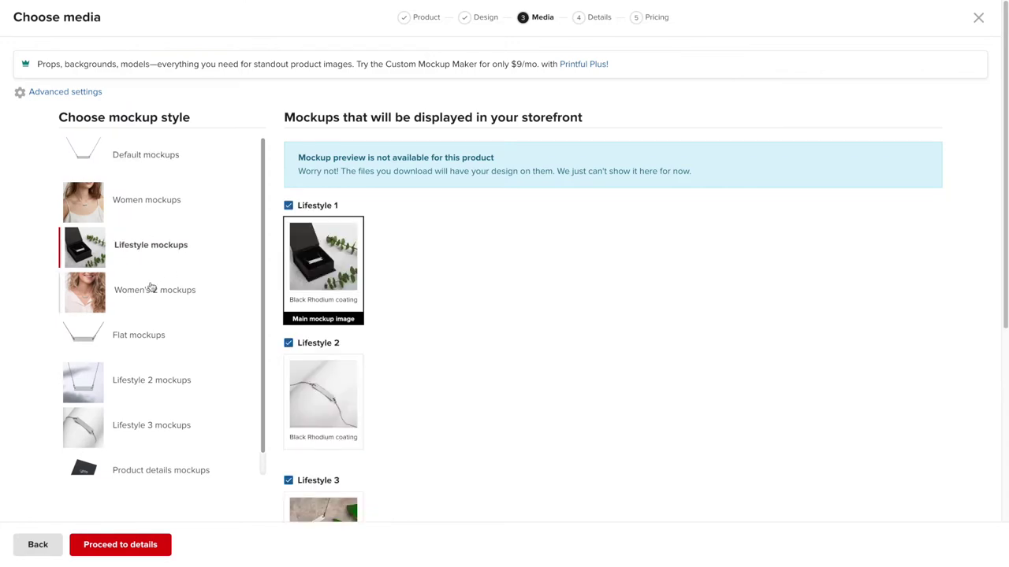
click(153, 289)
click(161, 425)
scroll(155, 441, down, 1)
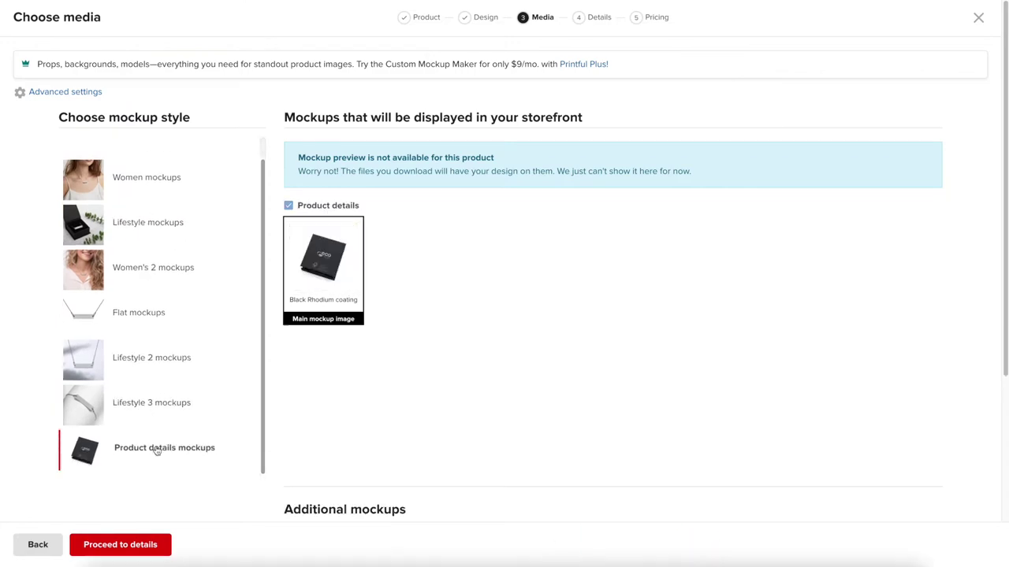
click(145, 220)
scroll(406, 305, down, 2)
scroll(406, 305, up, 2)
click(132, 265)
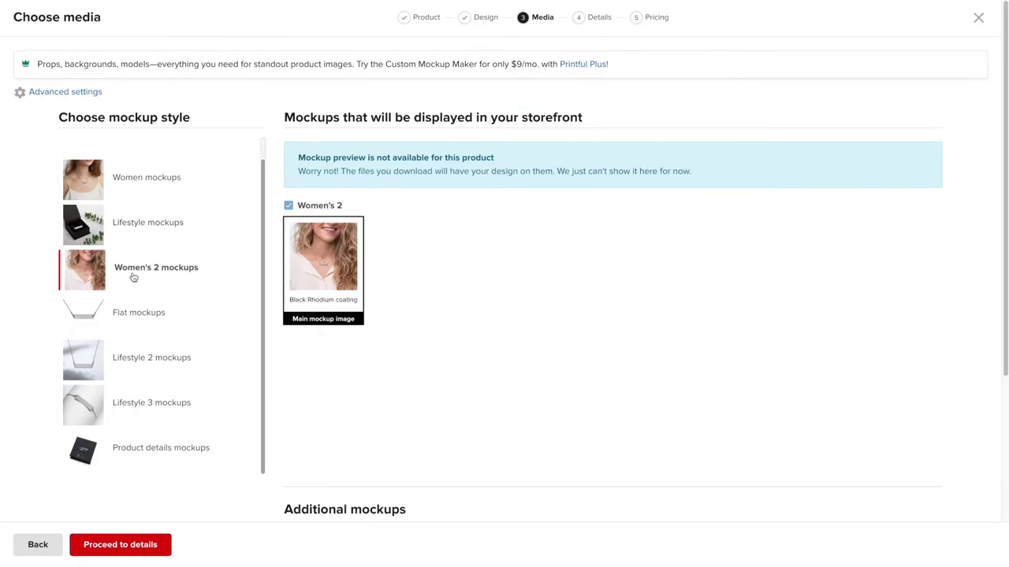
Compare the women's mockup styles, choose Lifestyle 3 mockups, and make the Zoomed-in image the main mockup.
click(147, 180)
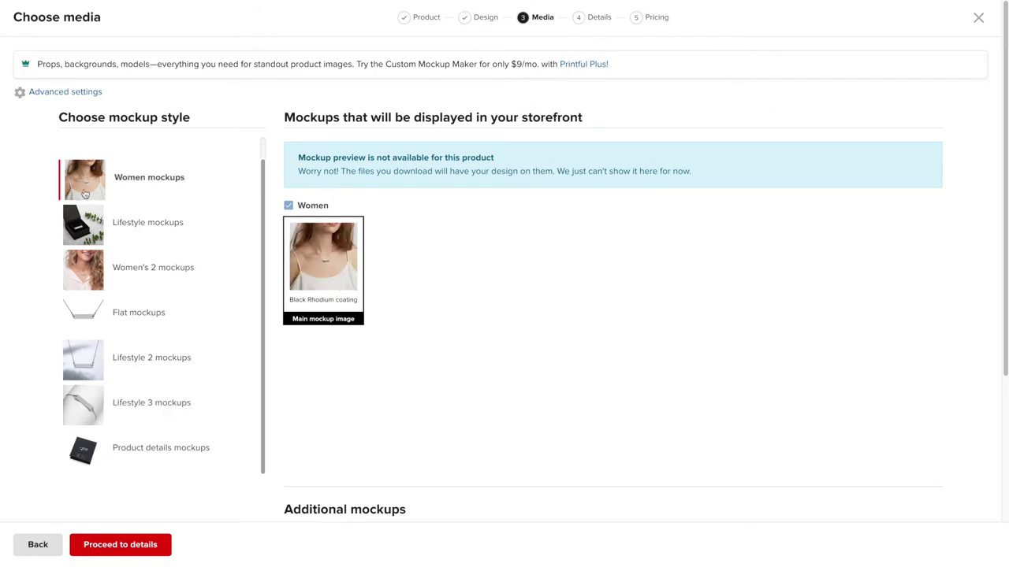
click(150, 268)
click(145, 405)
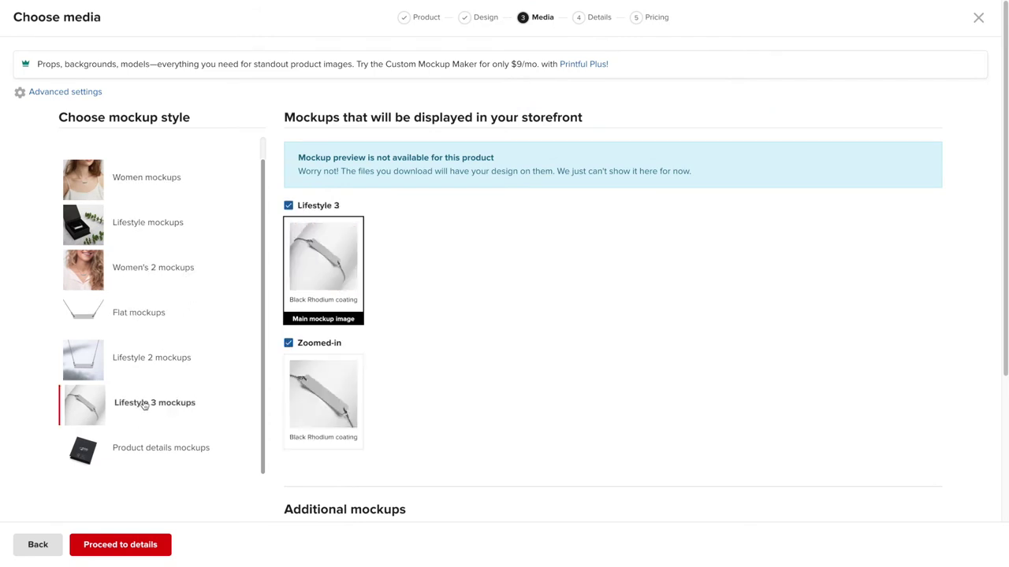
click(323, 398)
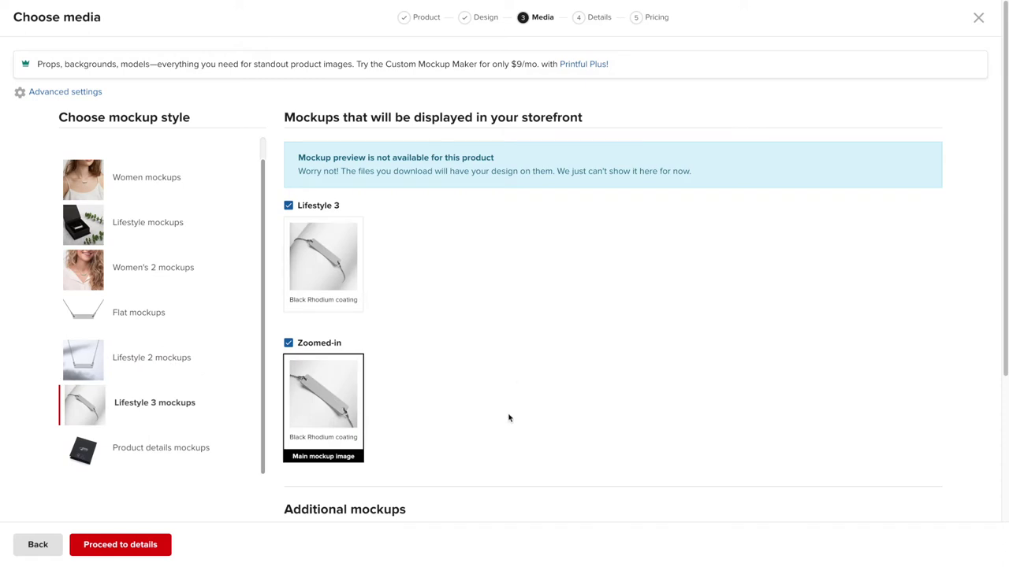
Add the Lifestyle, Women's 2 and Lifestyle 2 styles as additional mockups and proceed to the product details.
scroll(509, 416, down, 5)
click(477, 371)
click(679, 371)
click(556, 363)
click(617, 445)
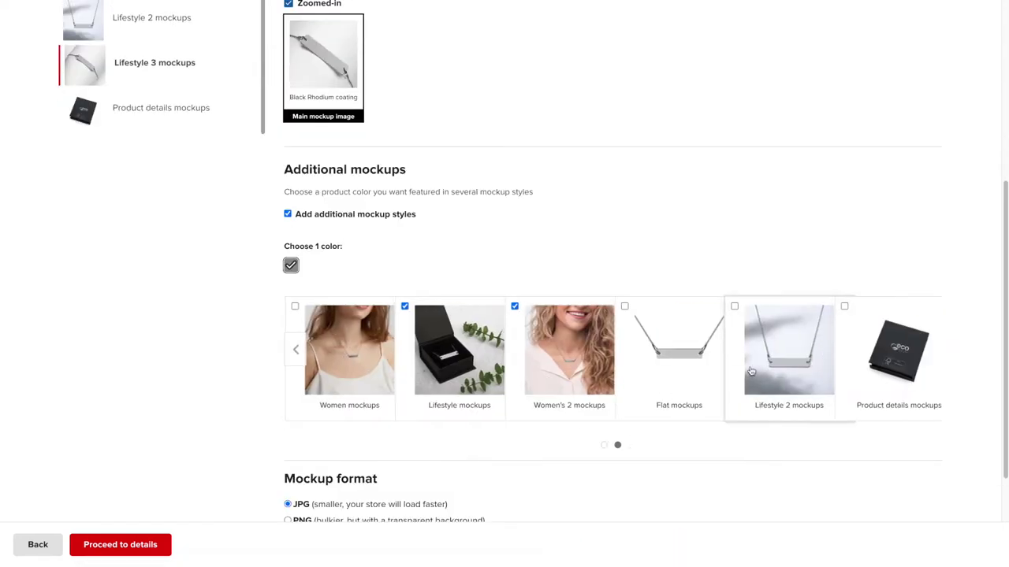
click(748, 369)
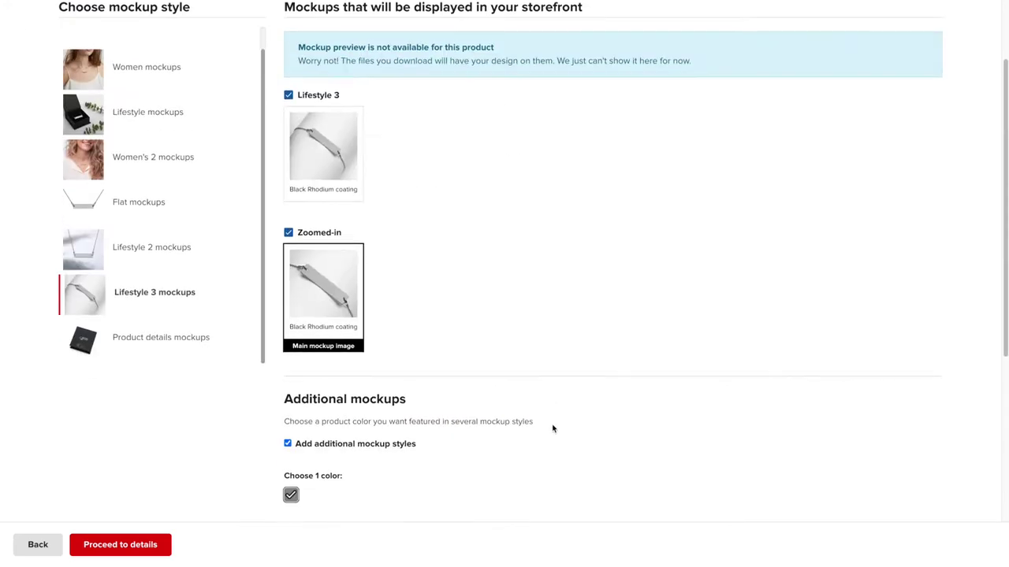
scroll(552, 428, down, 5)
click(287, 495)
scroll(288, 502, down, 2)
click(120, 544)
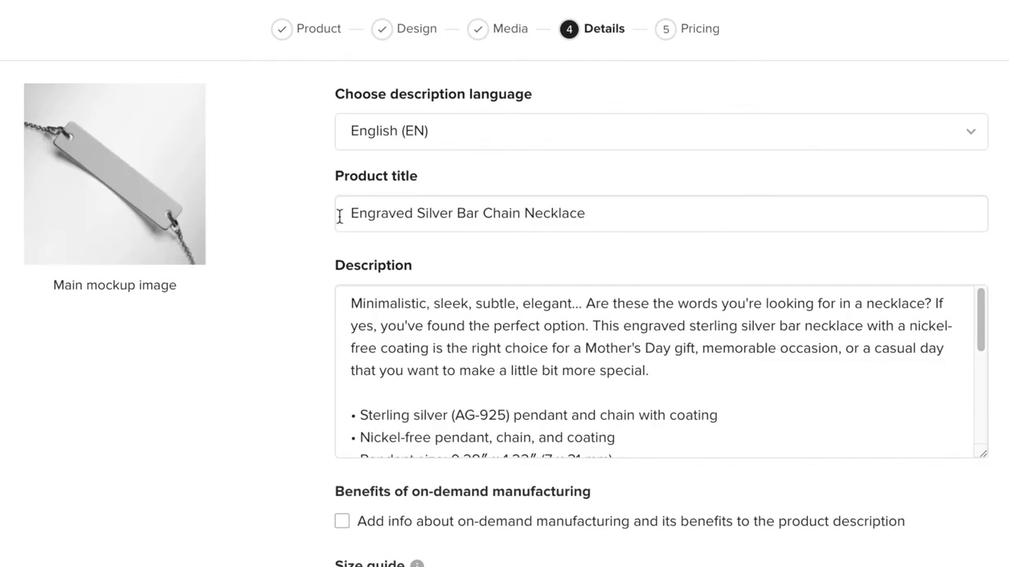
Change the product title to 'Entrepreneur' Engraved Silver Necklace.
click(339, 217)
text('Entrepreneur' Engraved Silver Bar Chain Necklace)
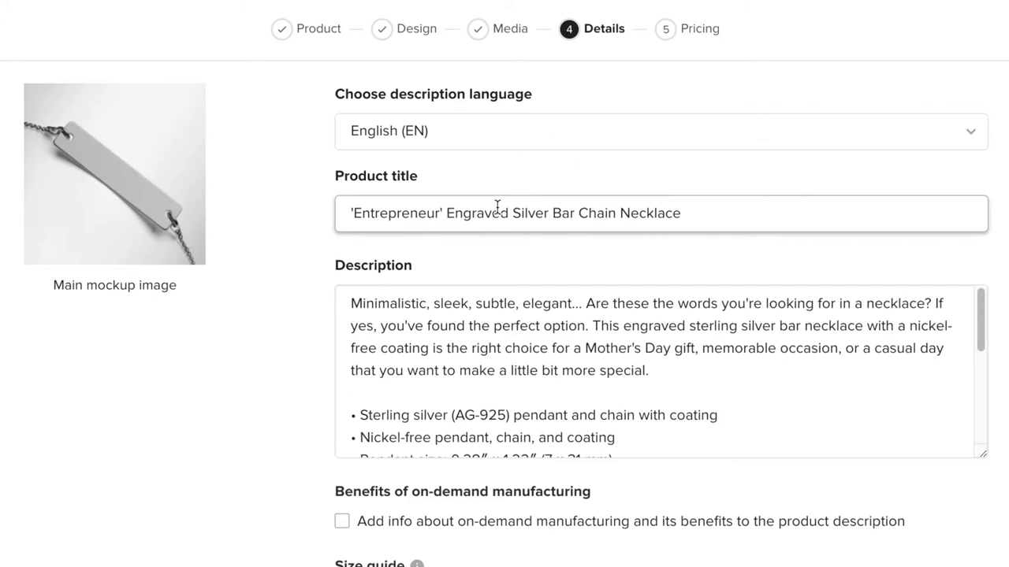
drag(553, 213, 645, 212)
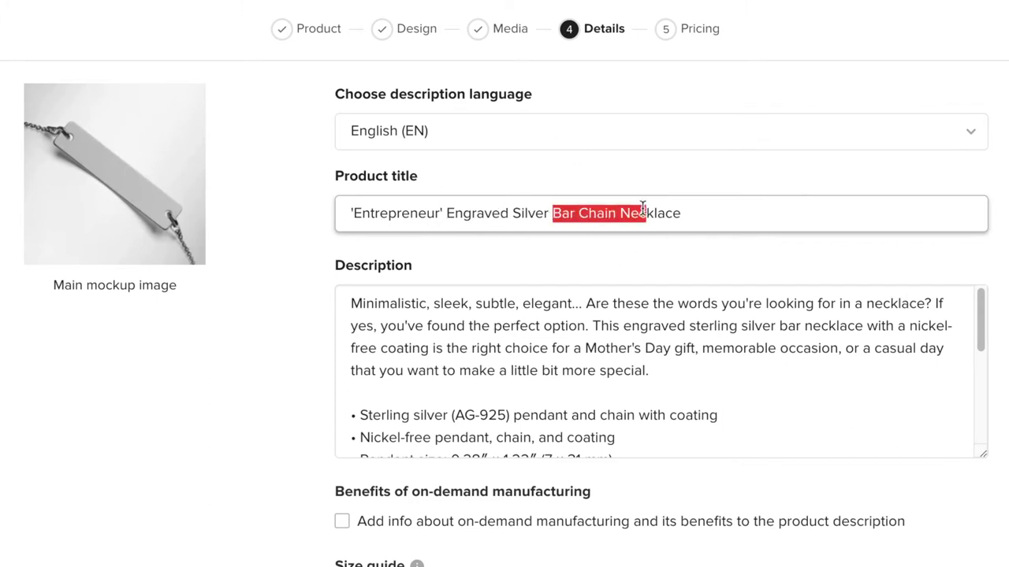
key(BackSpace)
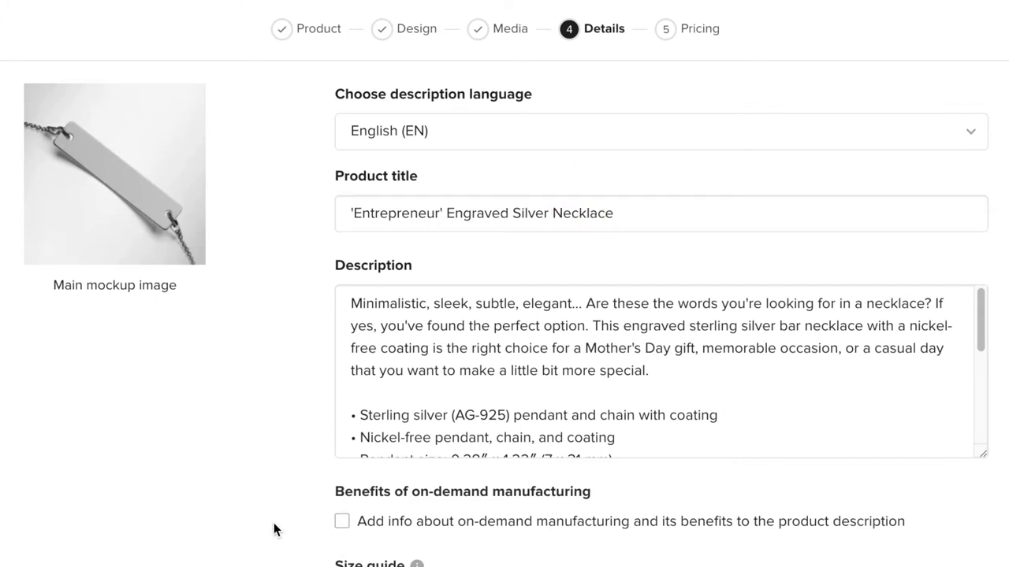
Preview the on-demand manufacturing text, leave it out of the listing, and review the necklace's description.
click(343, 522)
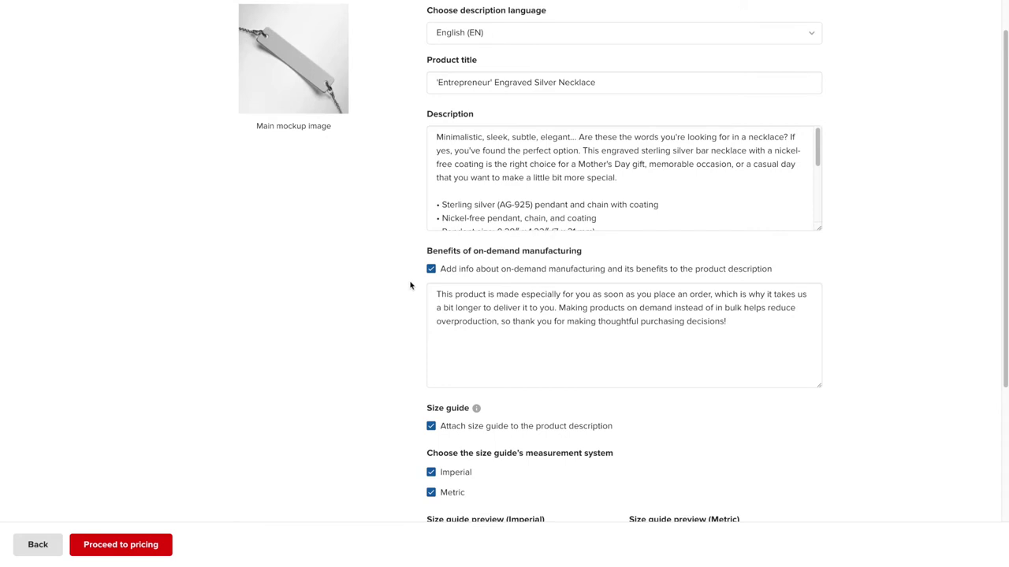
click(431, 269)
scroll(500, 179, down, 5)
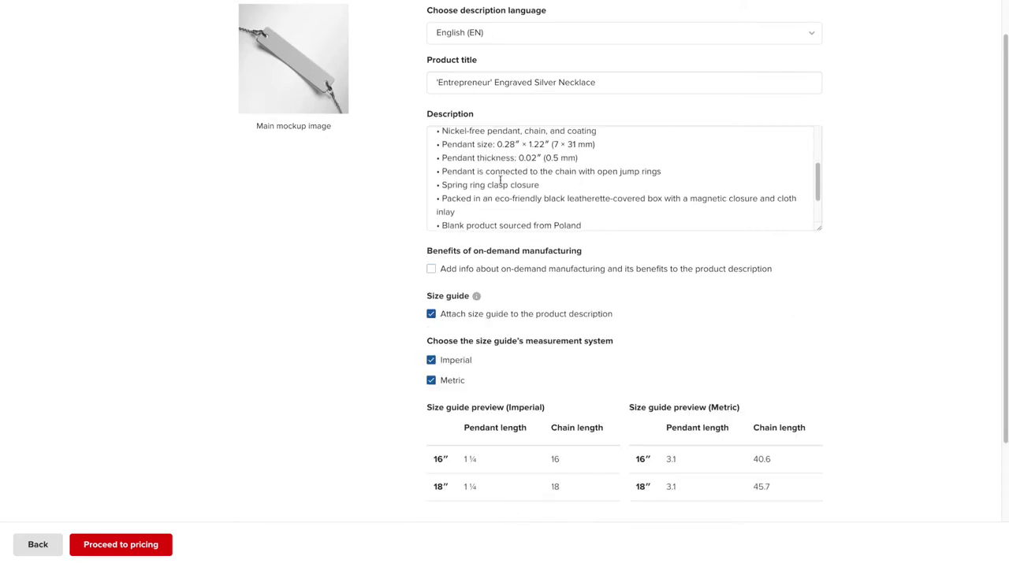
Tag the necklace with seo shawty merch, seoshawty merch, merch and necklace, and add it to the Home page collection.
scroll(286, 322, down, 5)
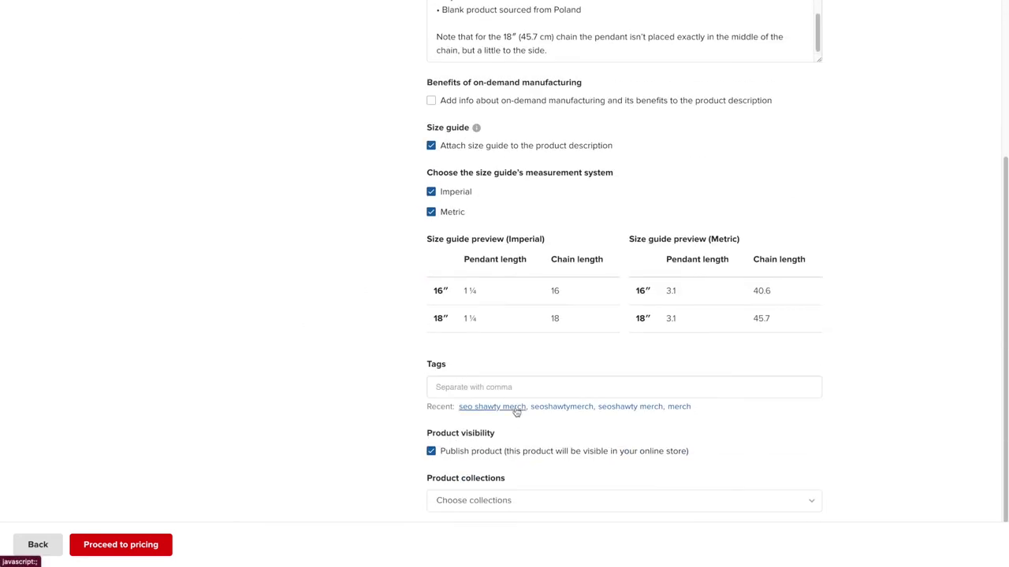
click(491, 406)
click(630, 407)
click(678, 406)
click(502, 496)
click(491, 531)
click(665, 387)
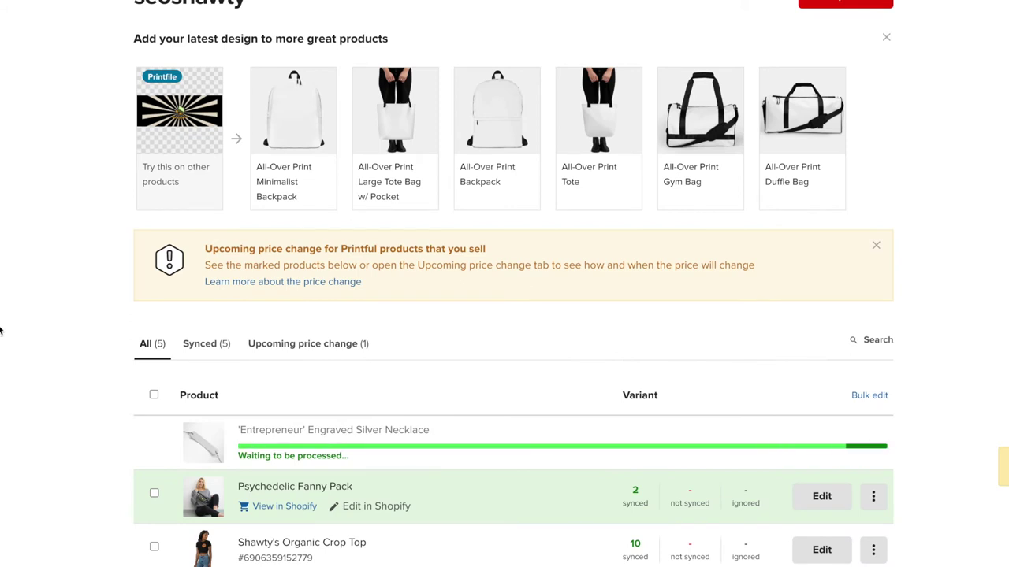
Examine the published necklace's storefront page, images and description, and its product record in Shopify.
scroll(0, 330, down, 1)
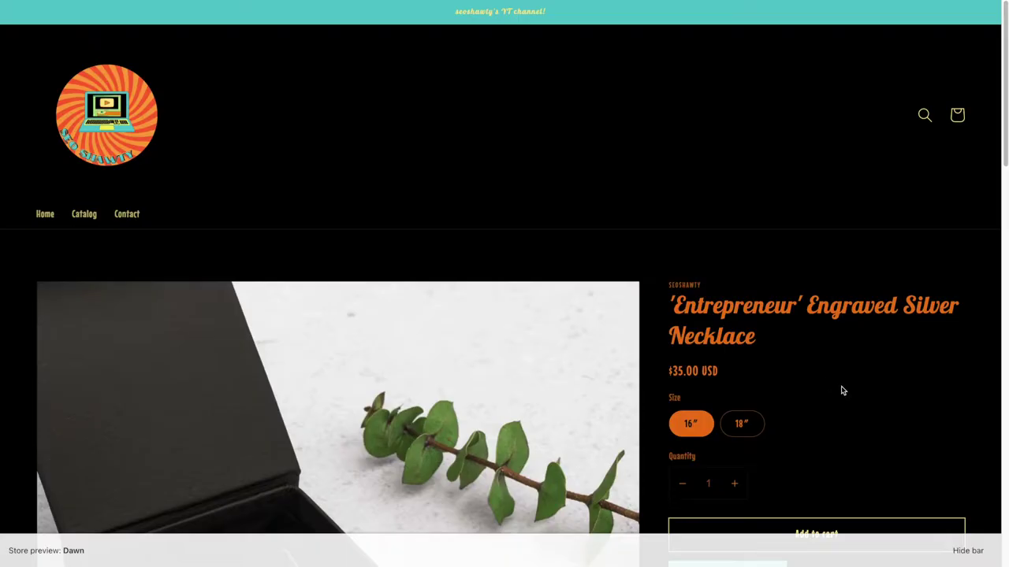
scroll(842, 391, down, 2)
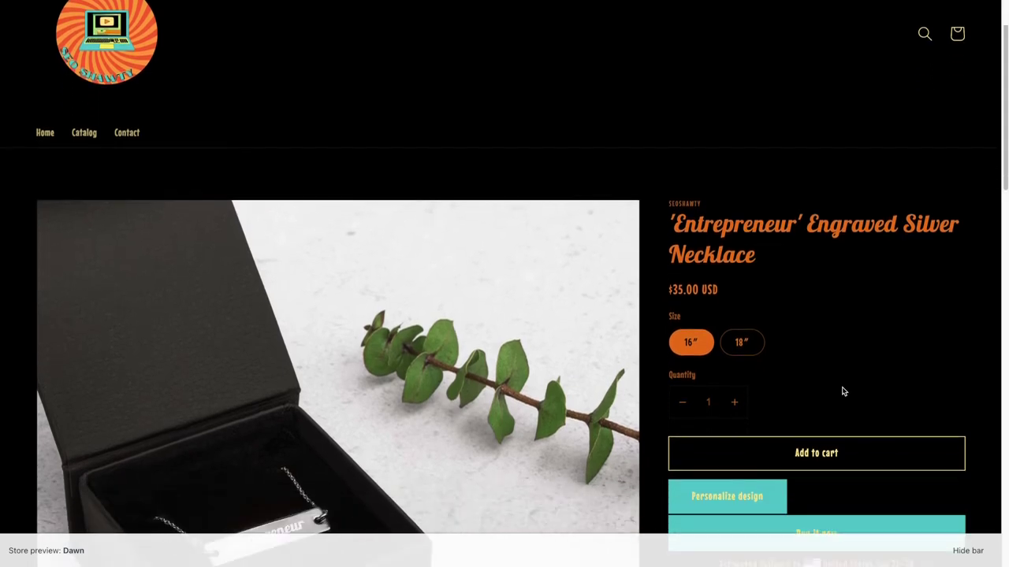
scroll(841, 391, down, 3)
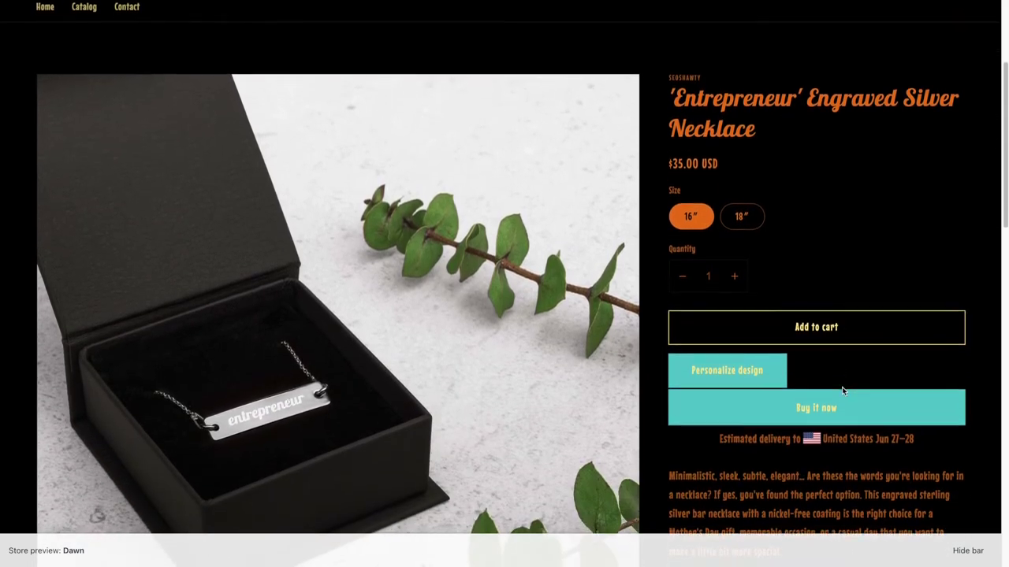
scroll(842, 391, down, 2)
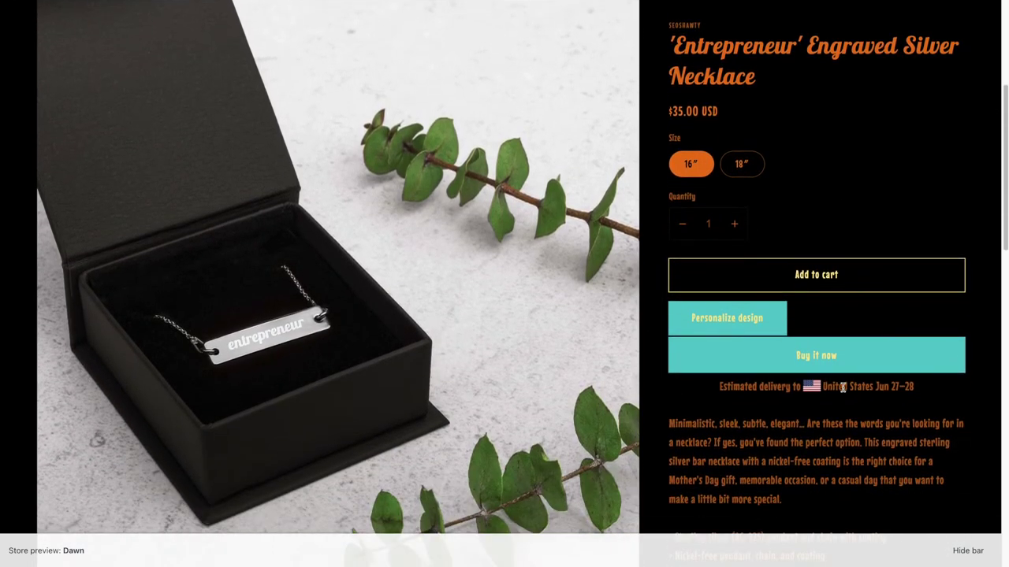
scroll(841, 386, down, 3)
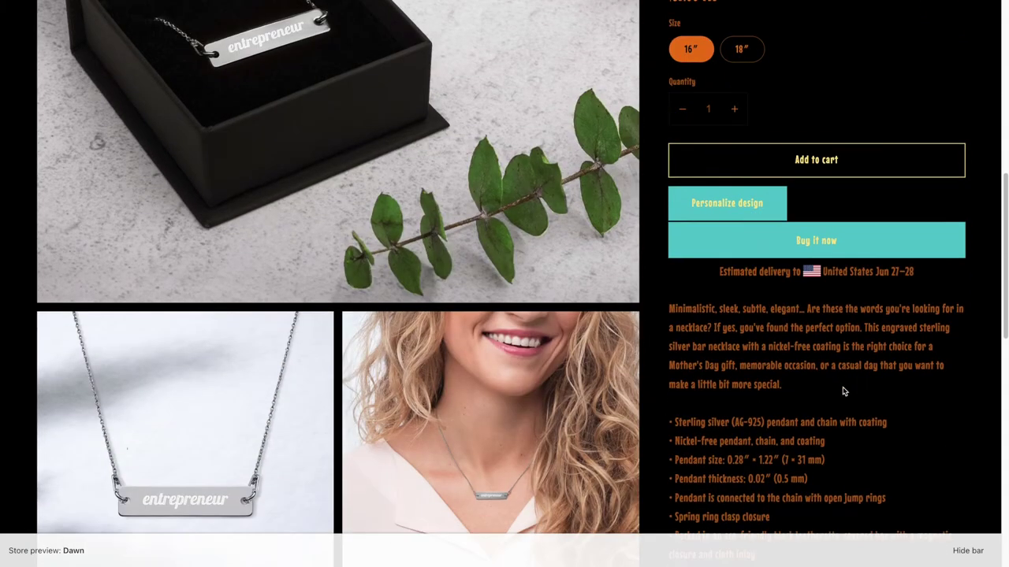
click(488, 459)
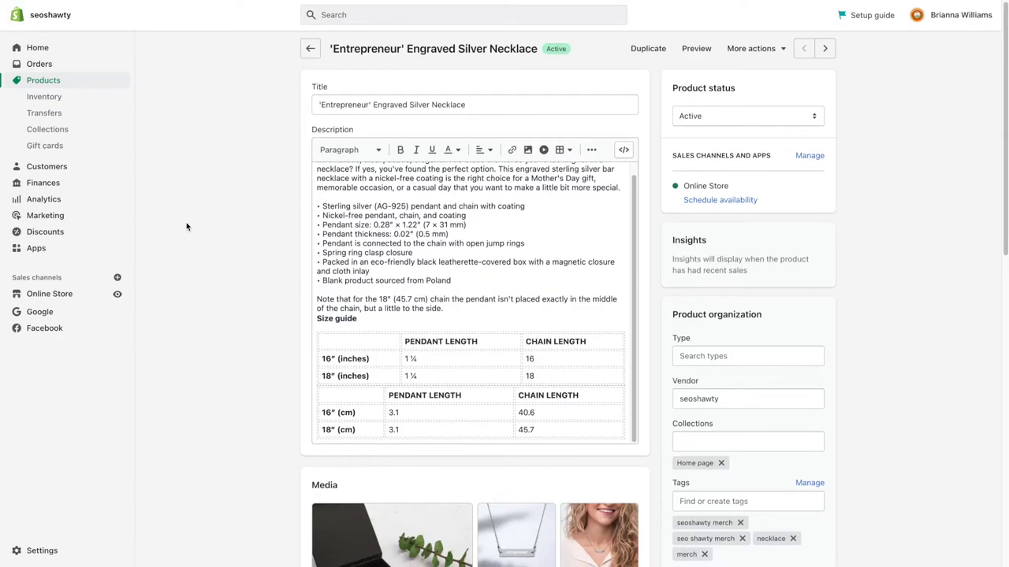
scroll(185, 228, down, 1)
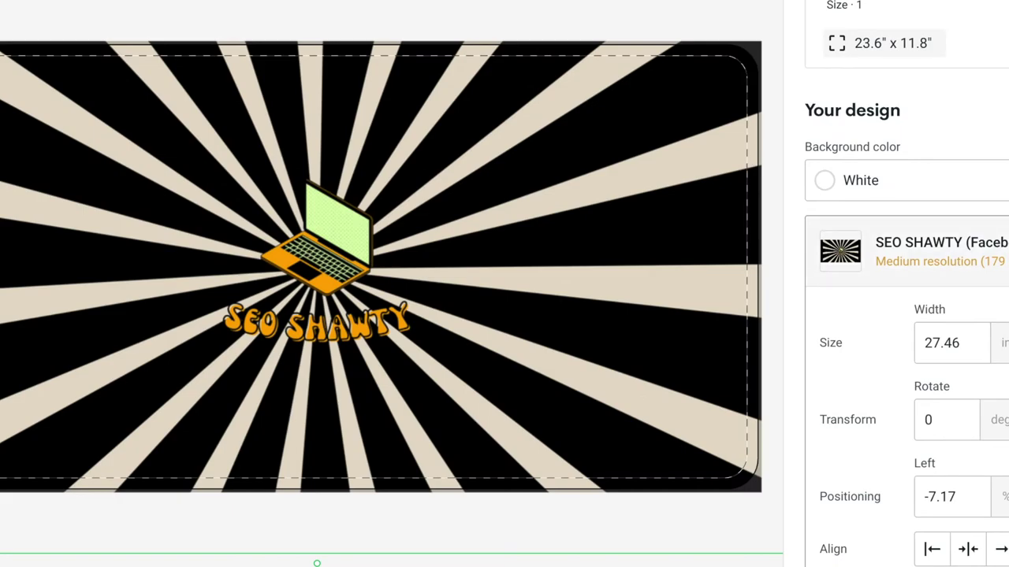
In Printify, replace the LED Gaming Mouse Pad's artwork with the SEO SHAWTY Facebook cover (7) PNG from Downloads.
key(Delete)
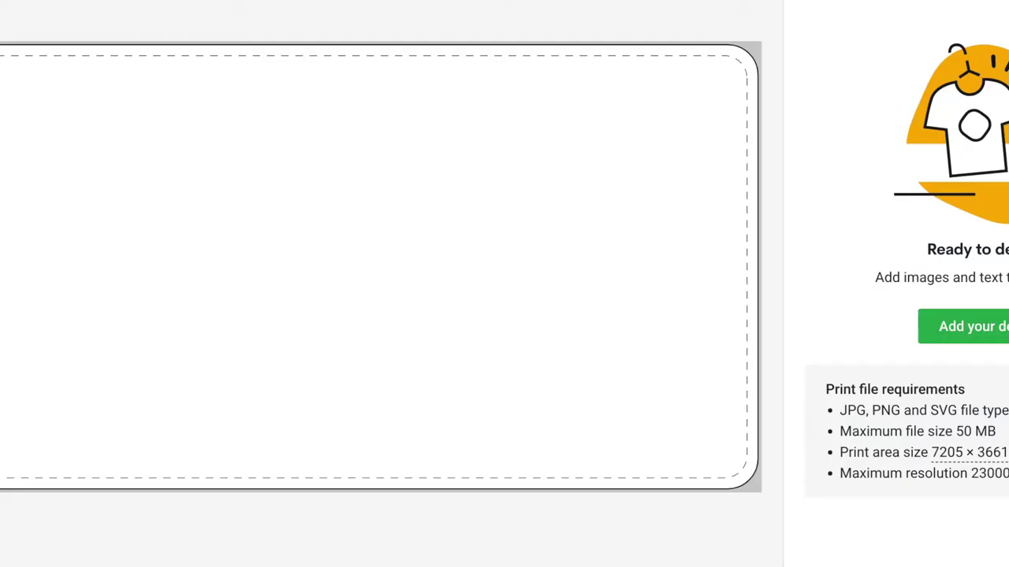
click(984, 340)
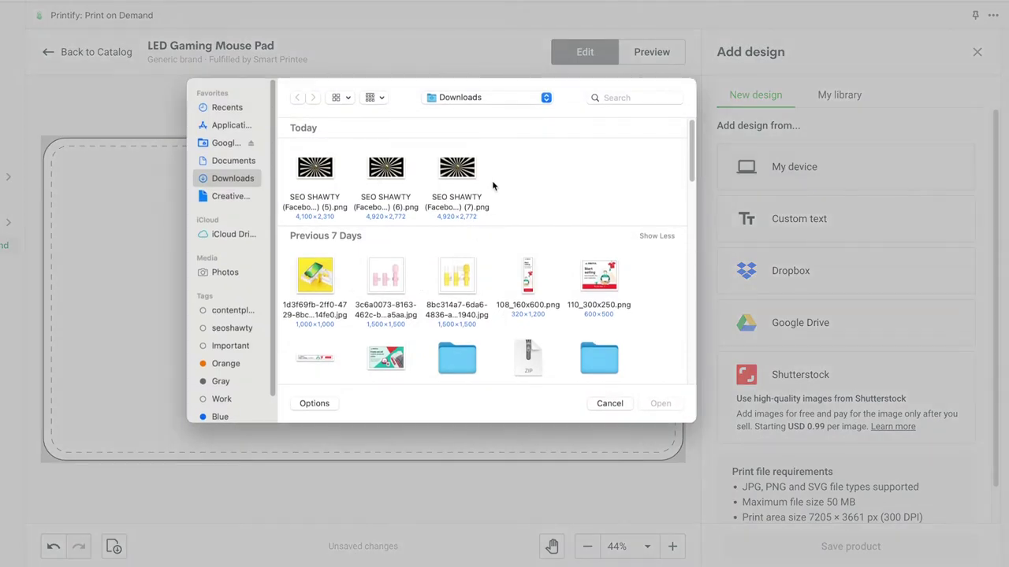
double_click(461, 183)
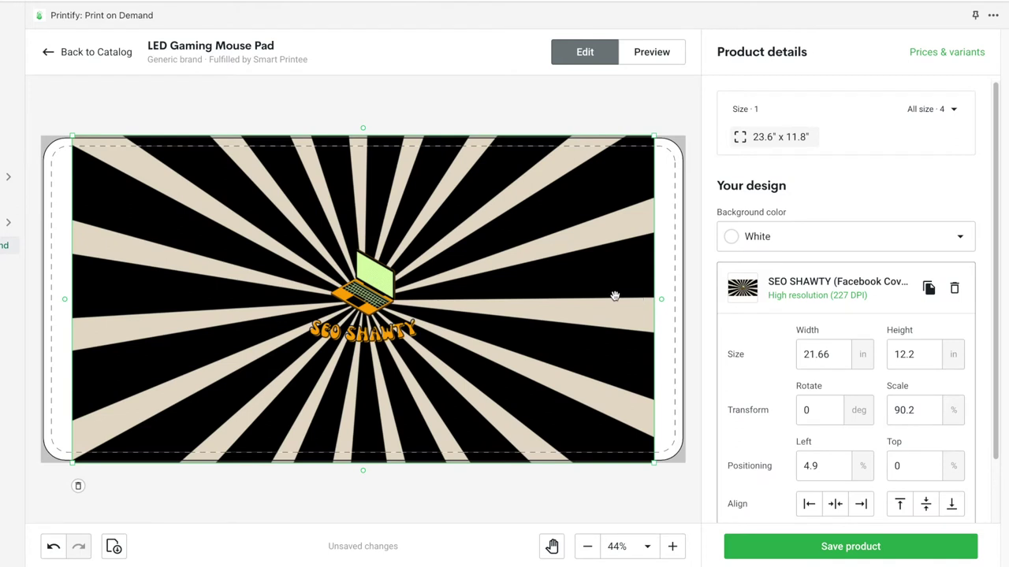
Enlarge the artwork to about 23.92 x 13.48 in to cover the mouse pad, and set the background color to Black.
drag(650, 462, 661, 491)
click(692, 228)
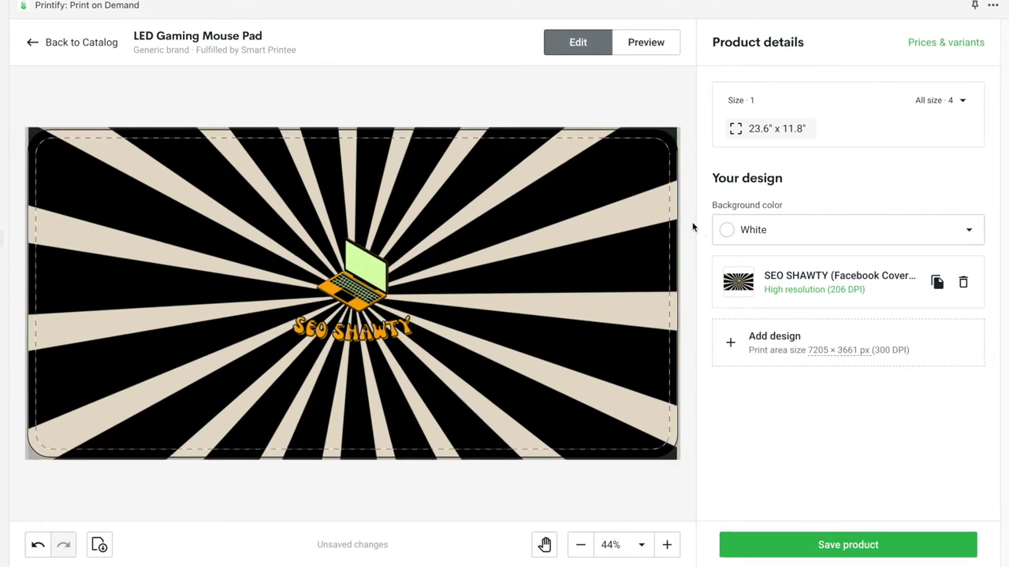
click(669, 453)
drag(676, 480, 675, 482)
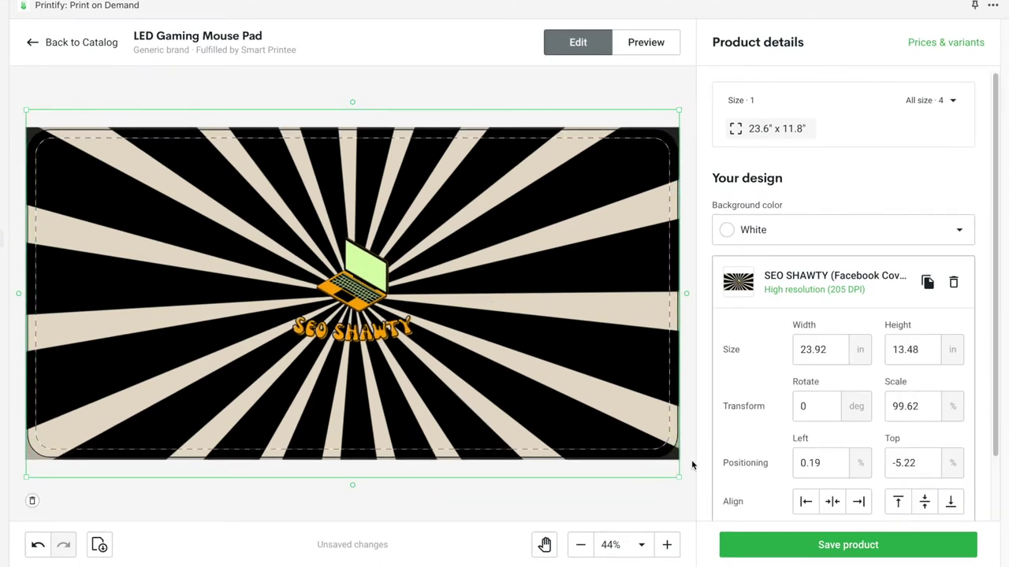
click(686, 432)
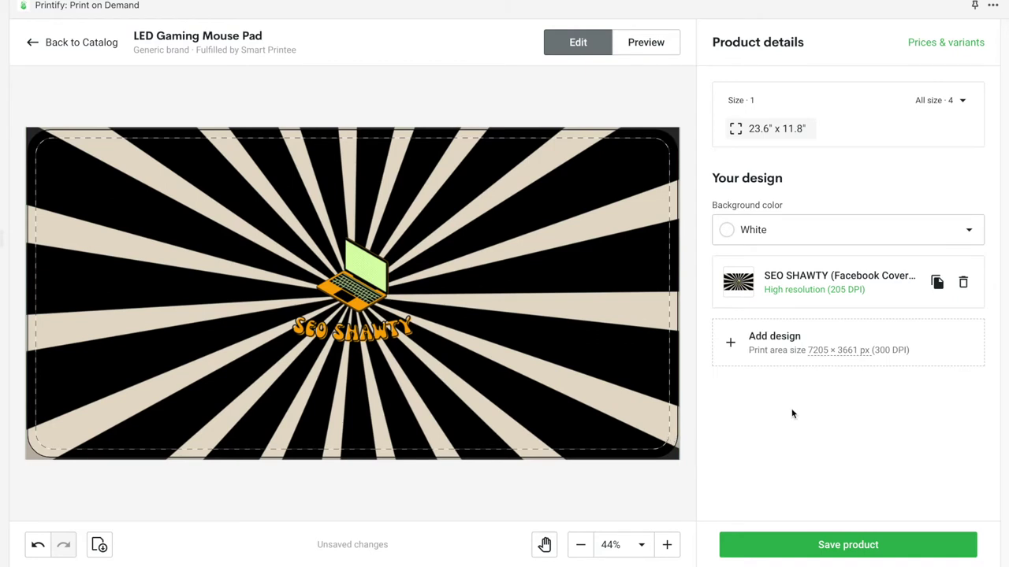
click(867, 237)
click(839, 269)
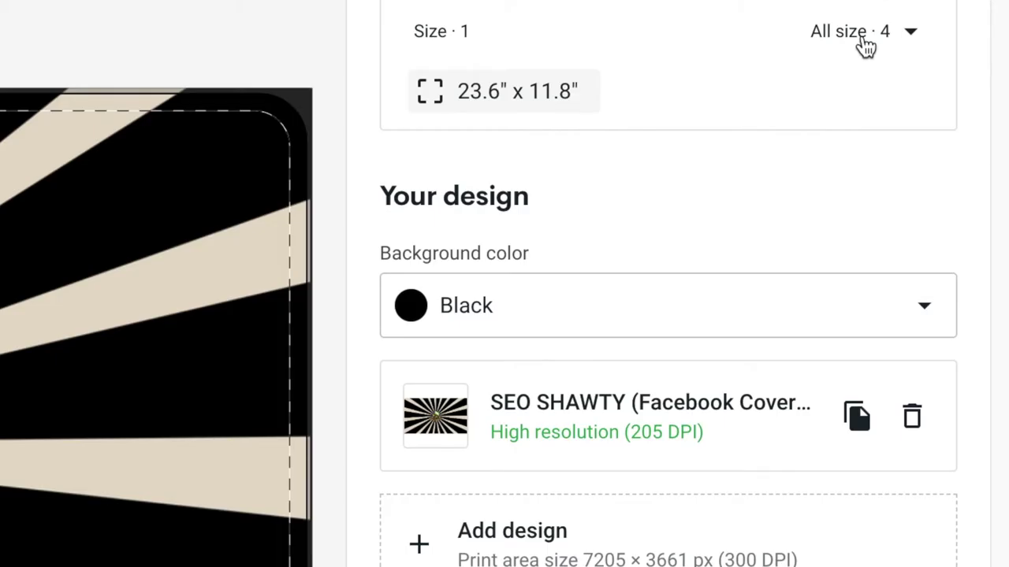
Try adding the 27.6" x 13.8", 31.5" x 11.8" and 35.4" x 15.7" sizes, then keep only 23.6" x 11.8" selected.
click(944, 105)
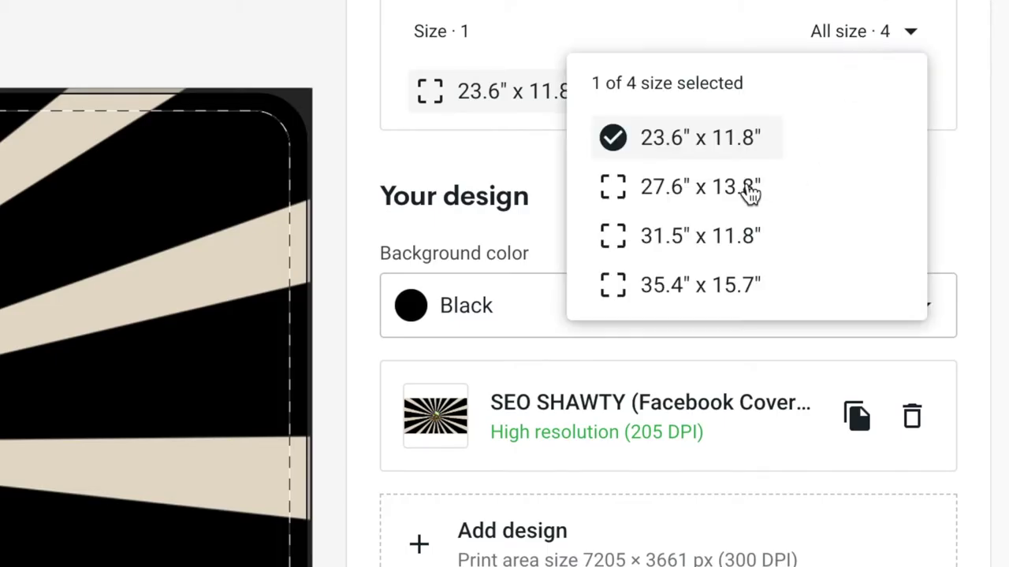
click(749, 193)
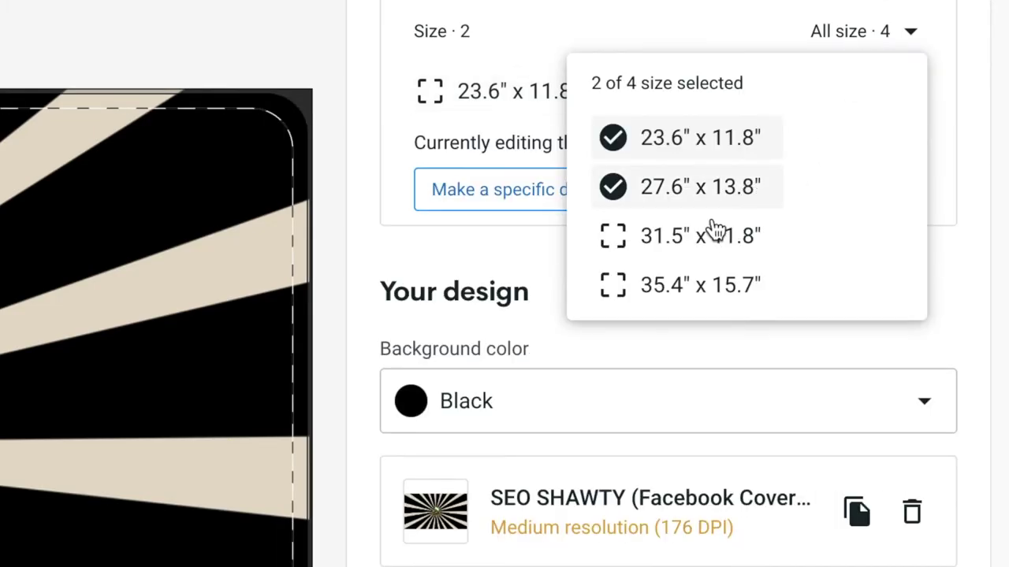
click(713, 235)
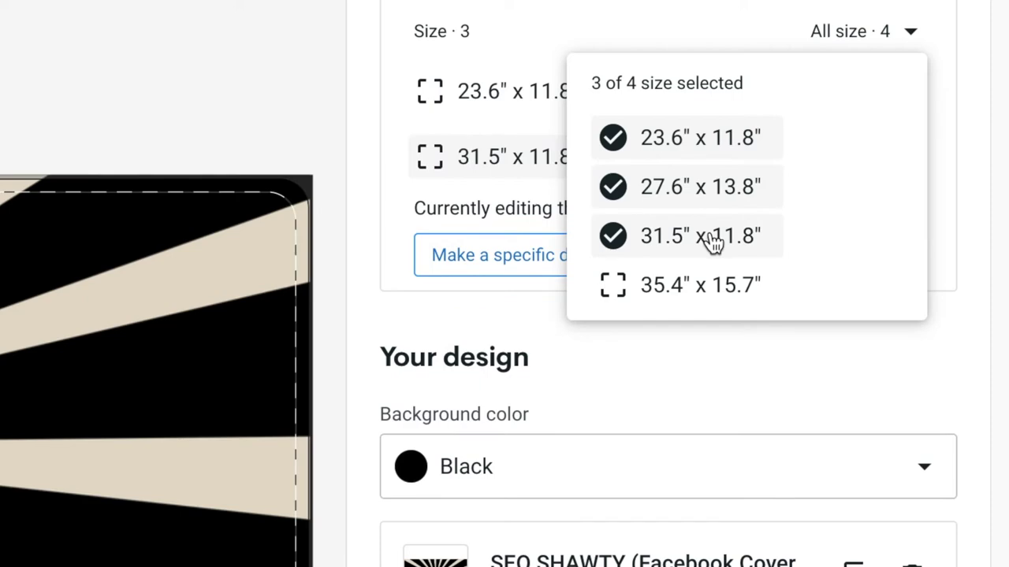
click(704, 280)
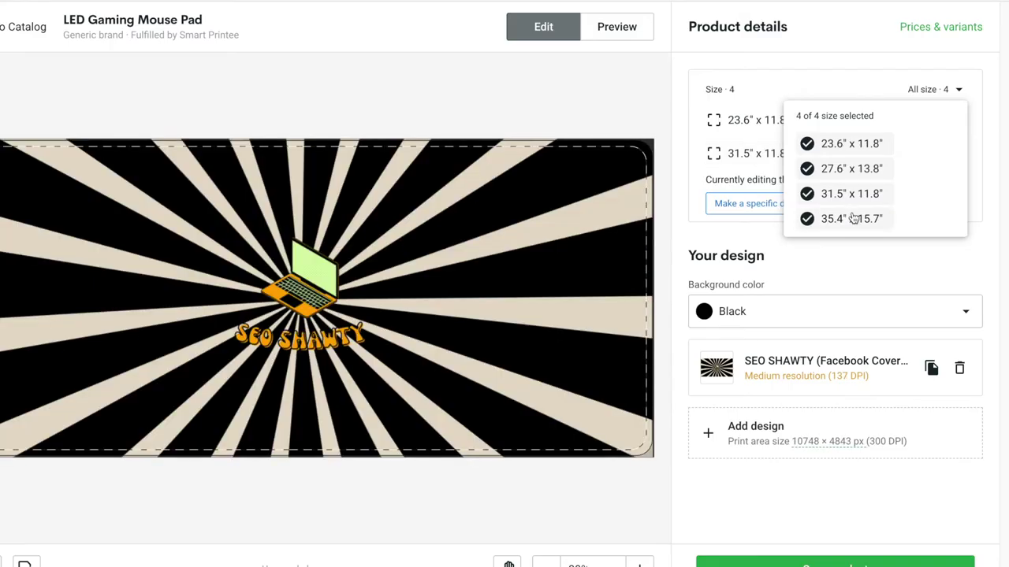
click(849, 199)
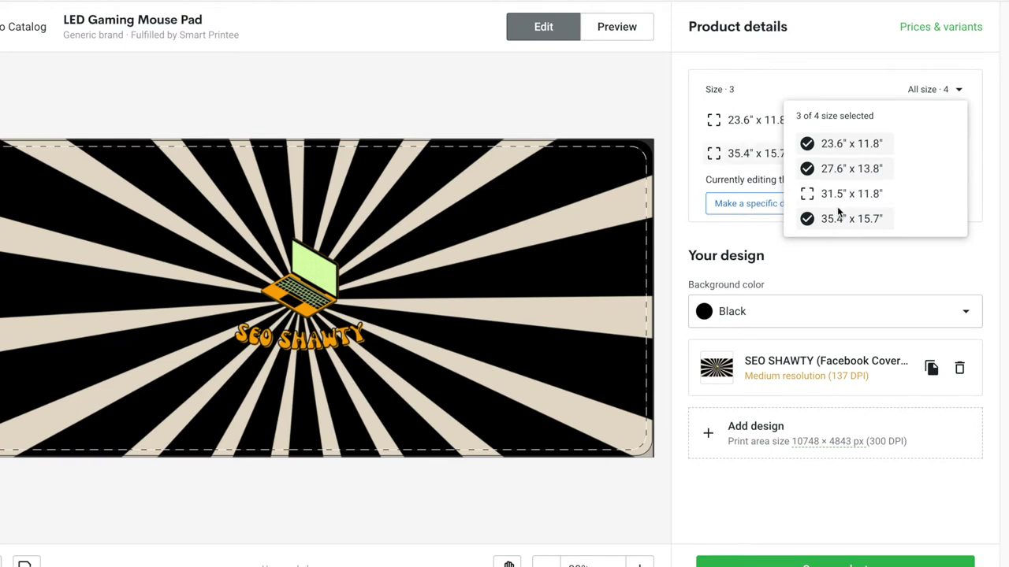
click(806, 220)
click(812, 171)
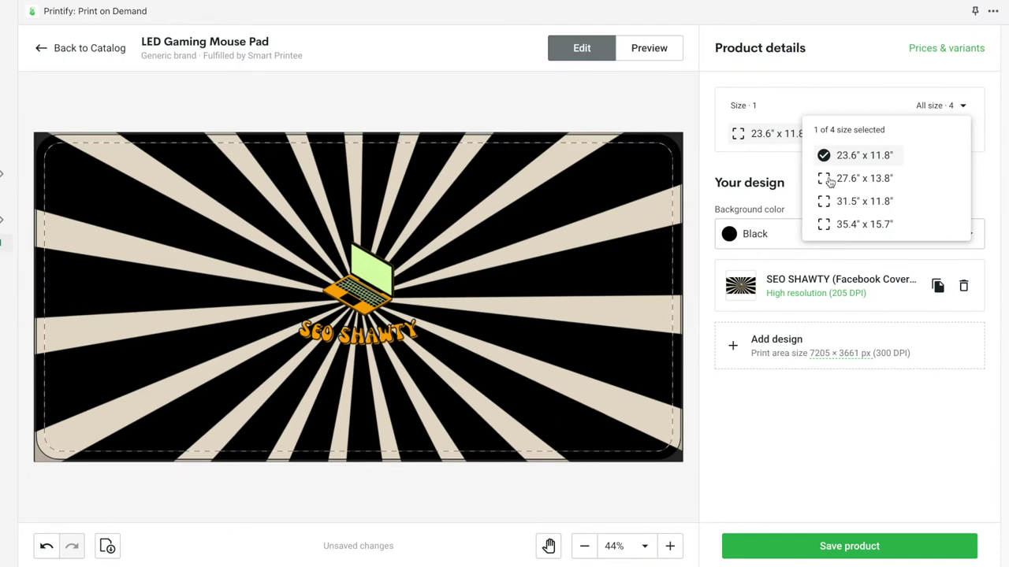
Add the 27.6" x 13.8" size and scale the artwork down so it sits inside the mouse pad's edges.
click(830, 182)
click(591, 360)
drag(670, 475, 611, 457)
click(438, 496)
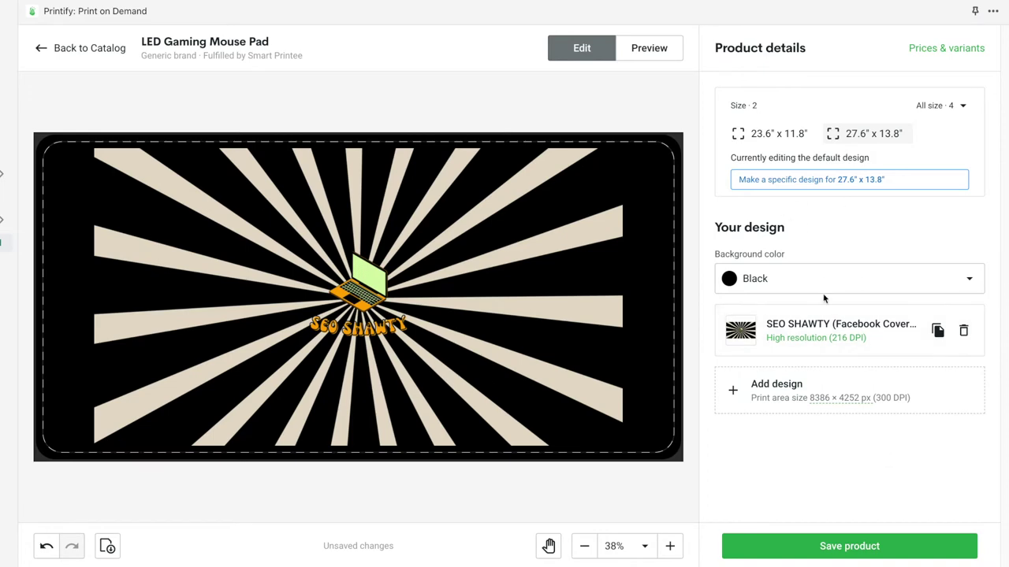
Try the 31.5" x 11.8" size, remove the 27.6" x 13.8" size, and leave only 23.6" x 11.8" selected.
click(939, 105)
click(864, 201)
click(848, 176)
click(850, 200)
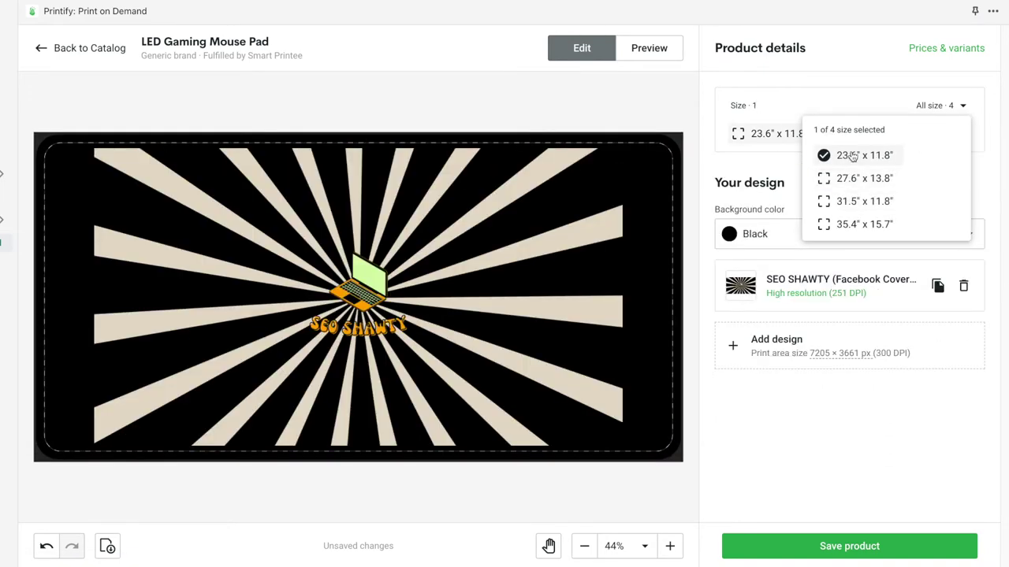
Enlarge the sunburst artwork so it covers the whole mouse pad beyond its edges.
click(362, 369)
drag(621, 446, 664, 505)
click(697, 463)
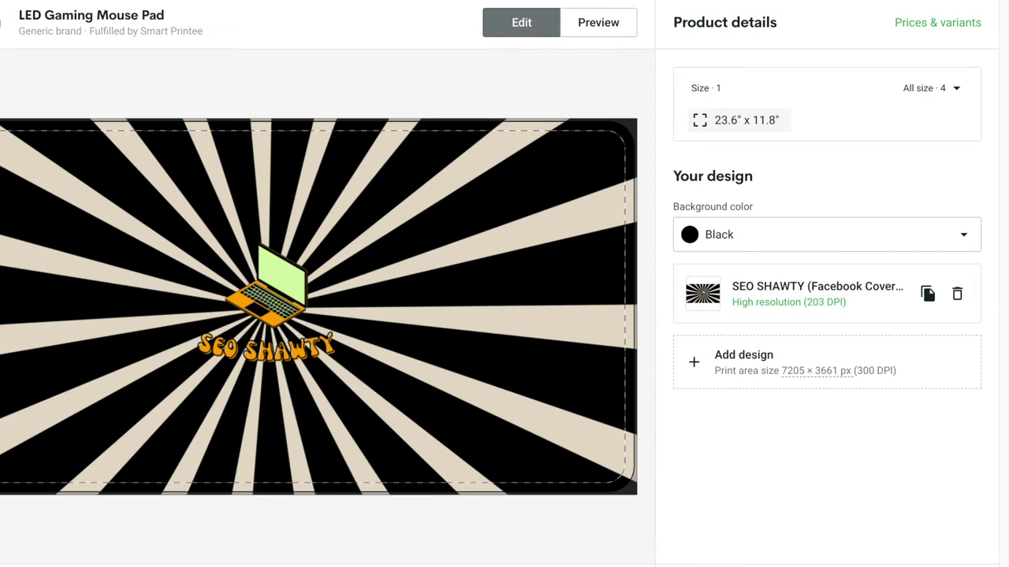
Preview the mouse pad's Back and Close Up 1 mockup views, and save the product.
click(599, 22)
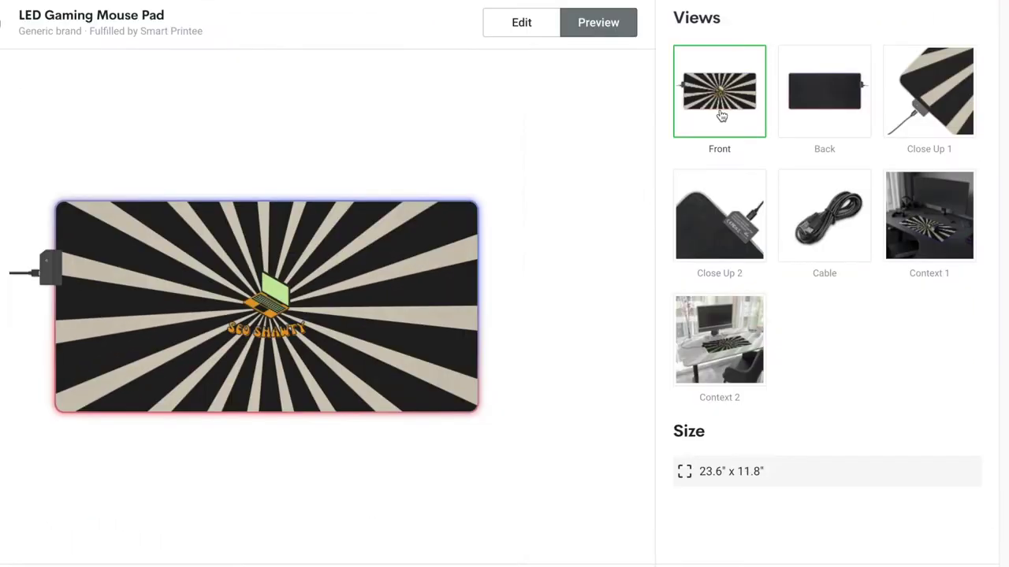
click(840, 115)
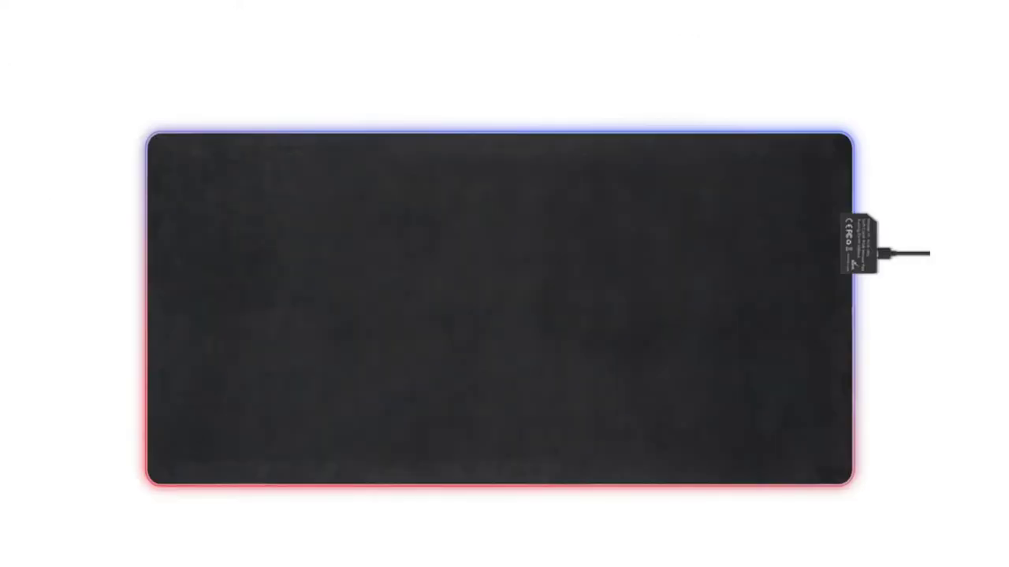
click(912, 98)
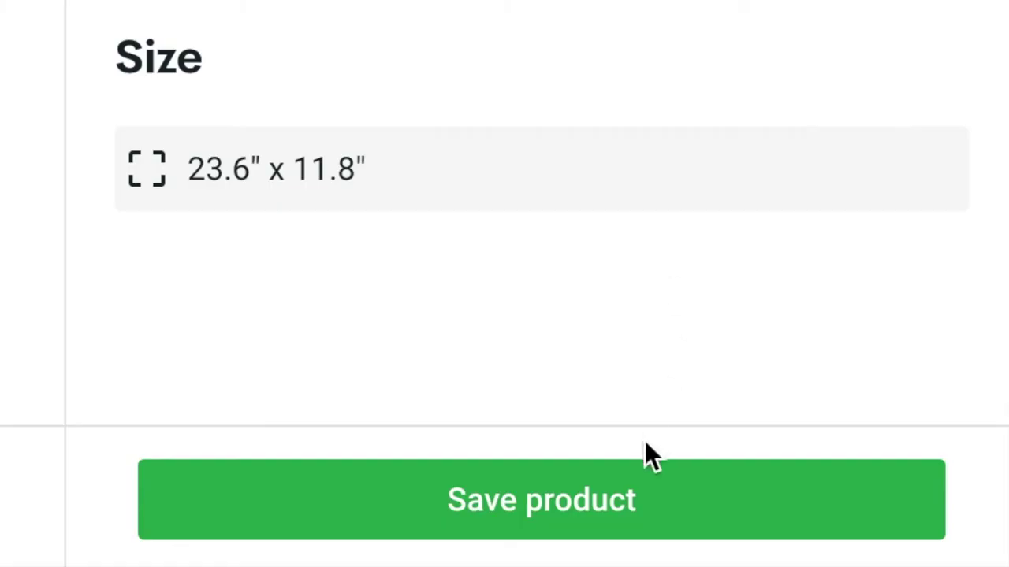
click(634, 482)
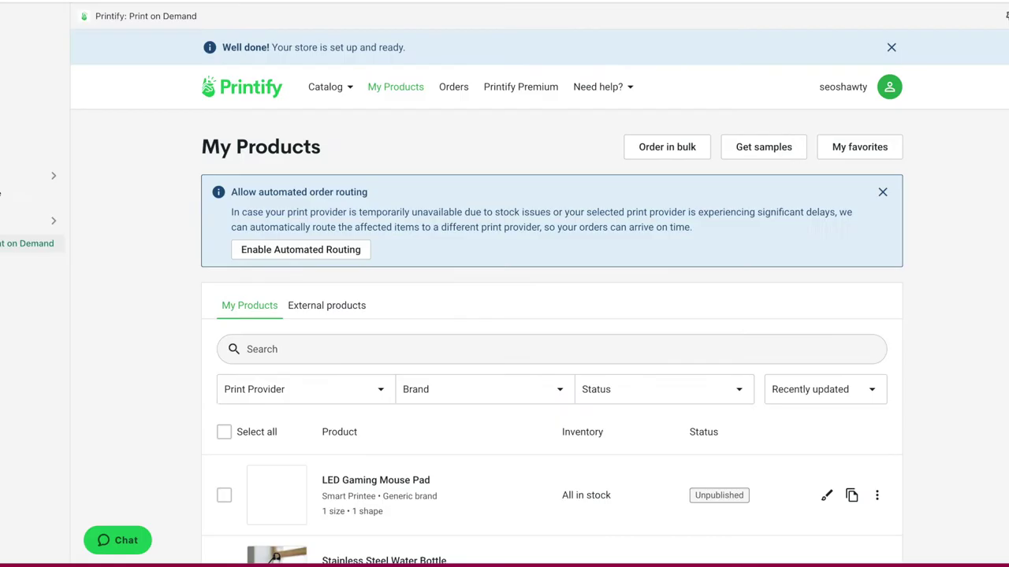
Open the unpublished LED Gaming Mouse Pad listing and choose Context 1 as its title image view.
scroll(979, 295, down, 2)
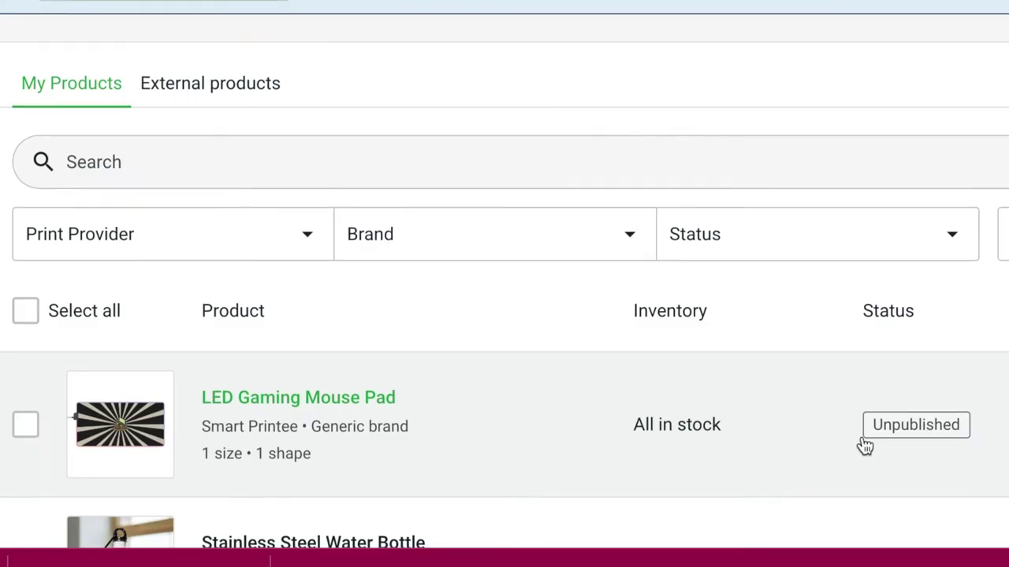
scroll(693, 429, down, 1)
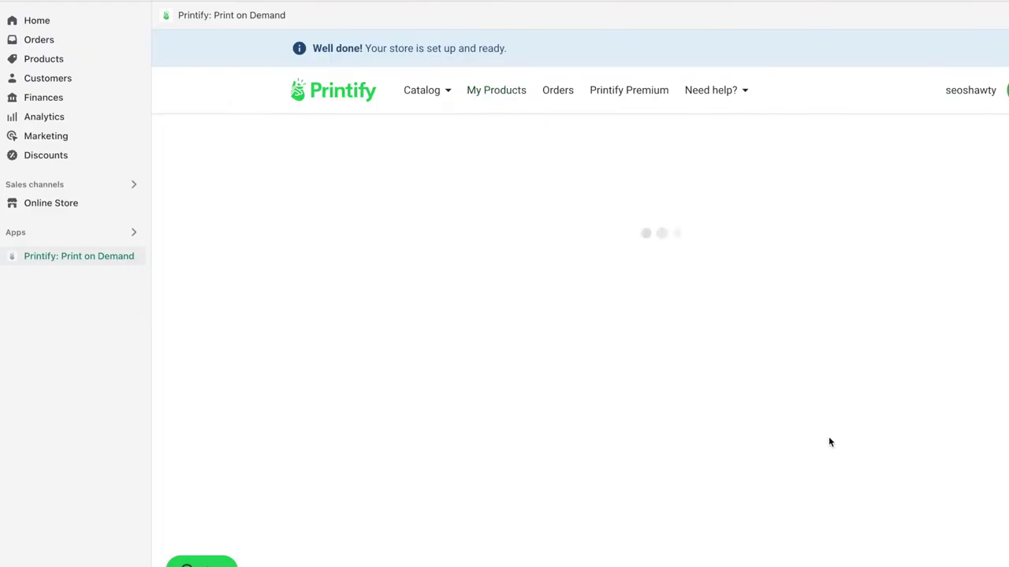
scroll(769, 430, down, 3)
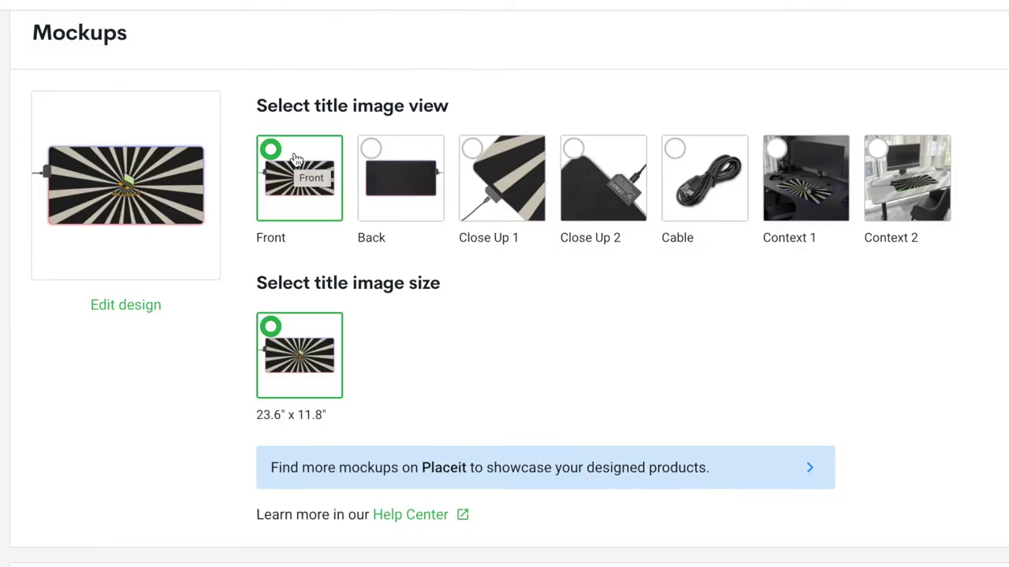
click(842, 211)
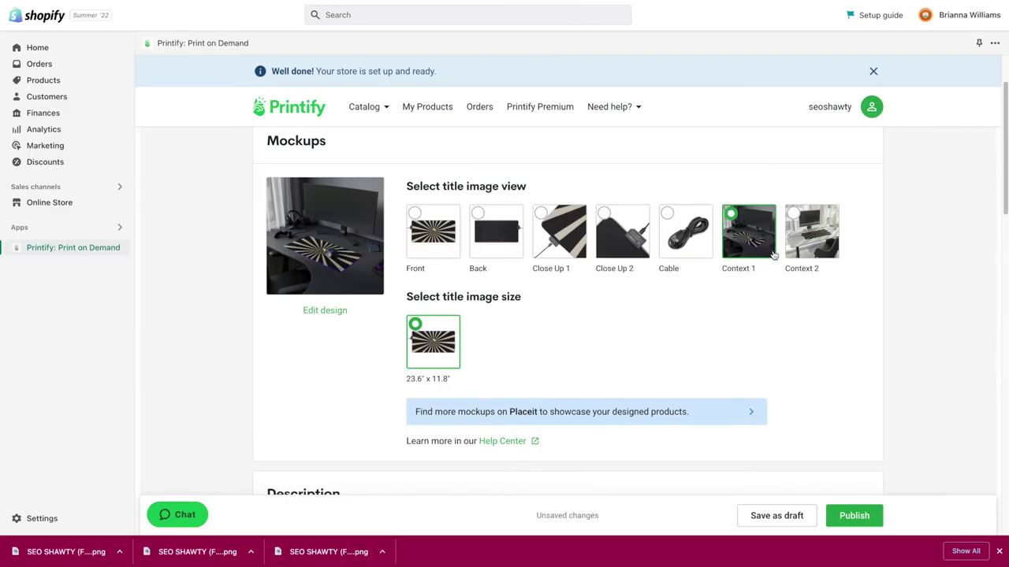
Change the product title to "'SEO Shawty' LED Gaming Mouse Pad" and look through the description.
scroll(838, 356, down, 5)
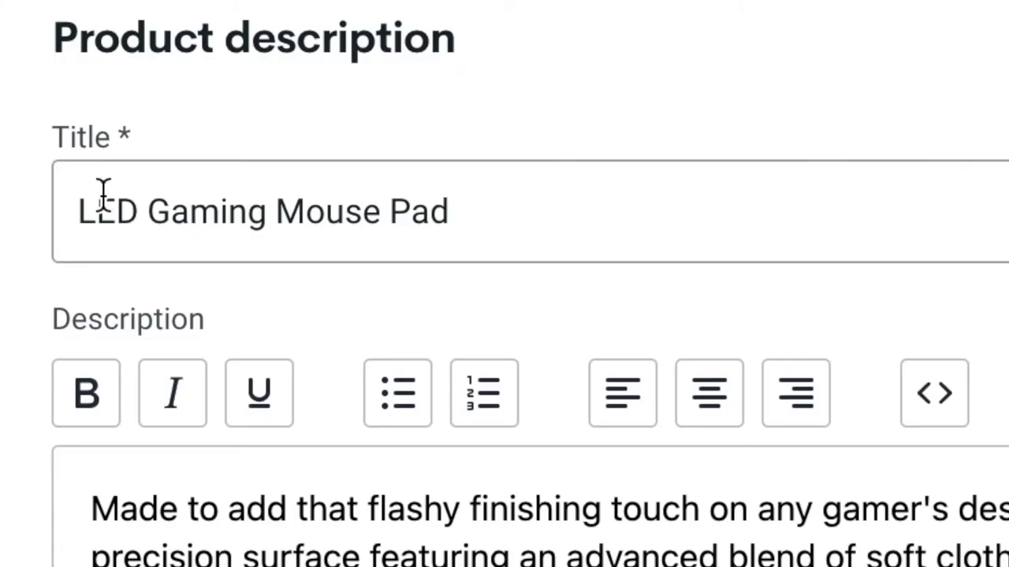
click(275, 226)
text(SEO)
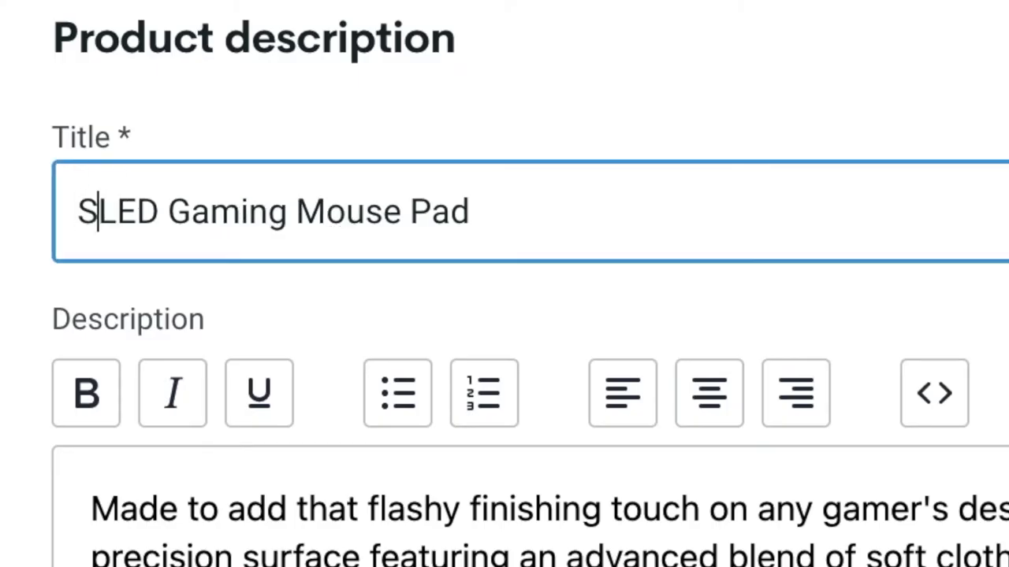
text( SHAWTY)
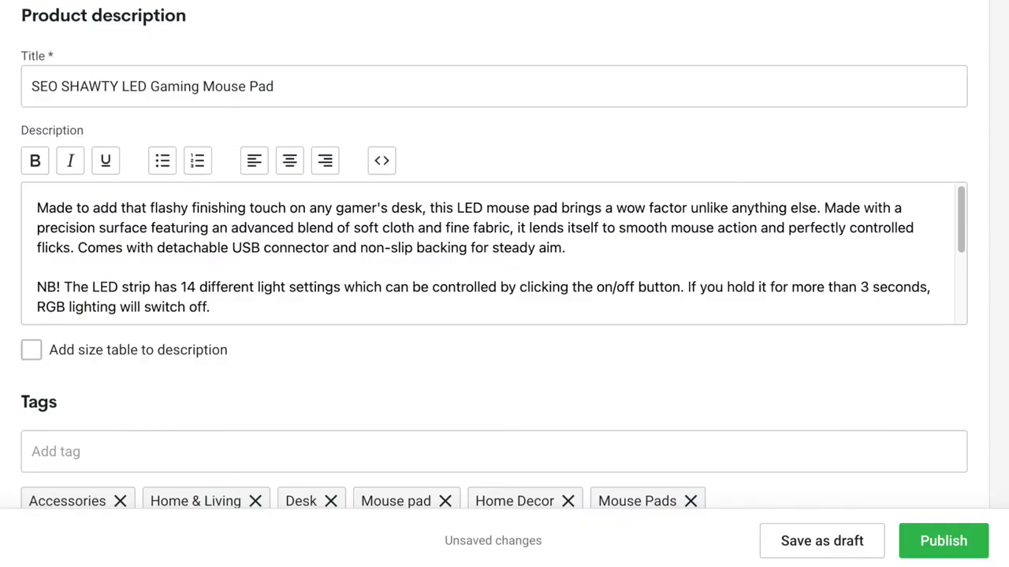
click(119, 79)
text('')
drag(120, 87, 64, 89)
text(Shawty)
click(75, 243)
scroll(91, 310, down, 5)
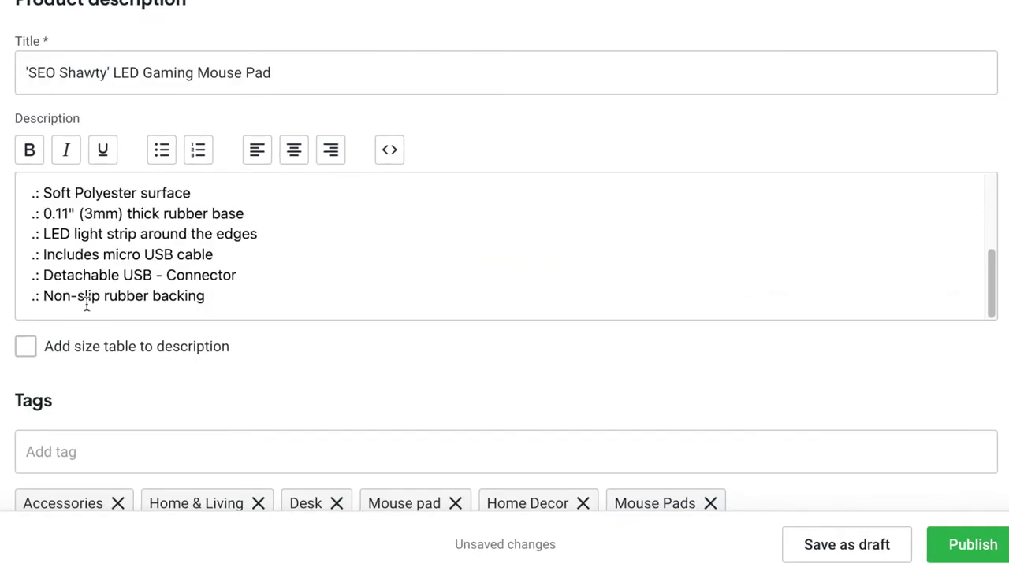
Add the tags home office, gaming mouse pad, background decor, decor, office decor, office/workspace, office and workspace.
scroll(86, 305, down, 4)
click(86, 174)
text(home office)
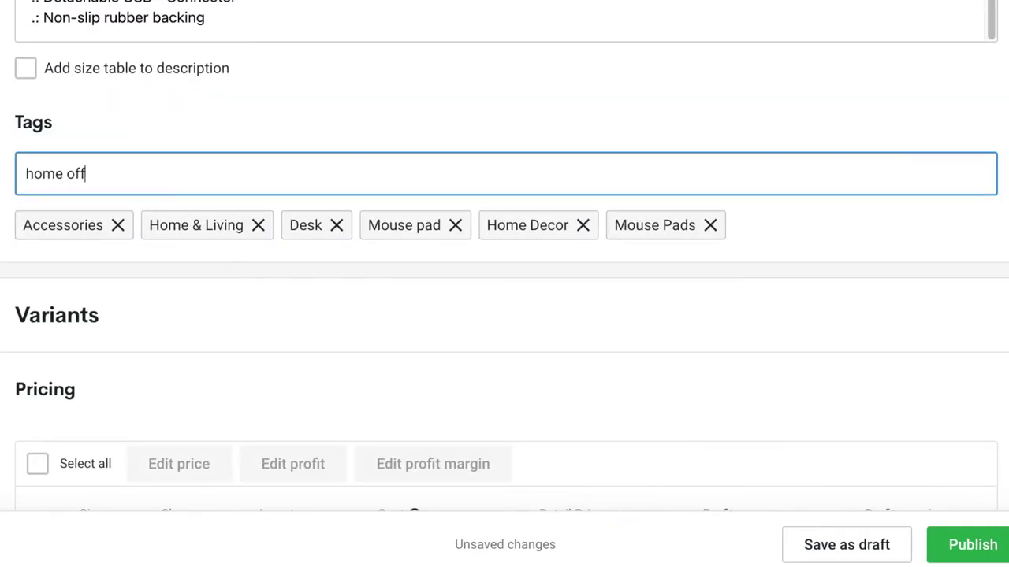
key(Return)
text(gaming mouse pad)
key(Return)
text(background decor )
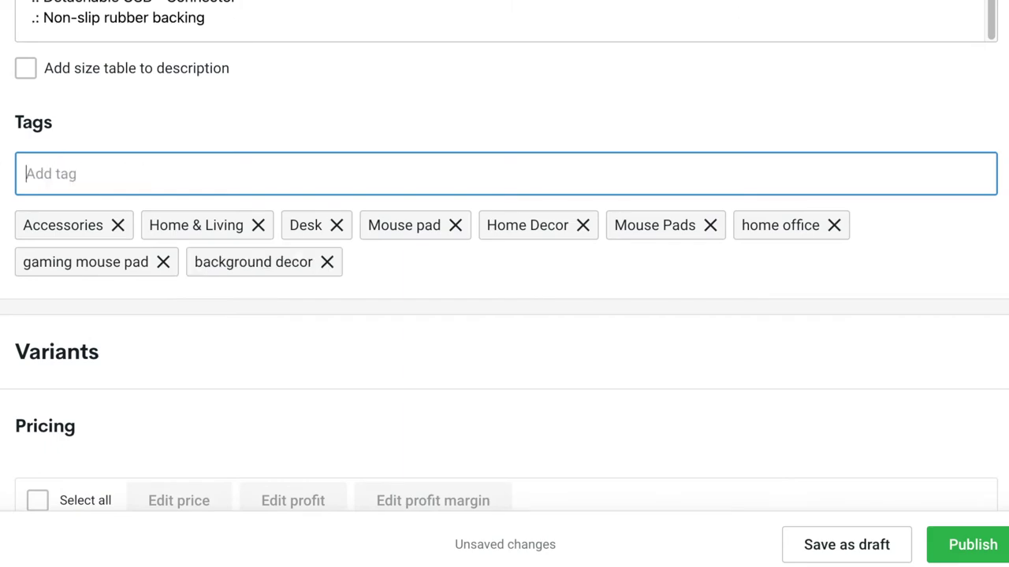
text(decor office decor office/workspace office workspace)
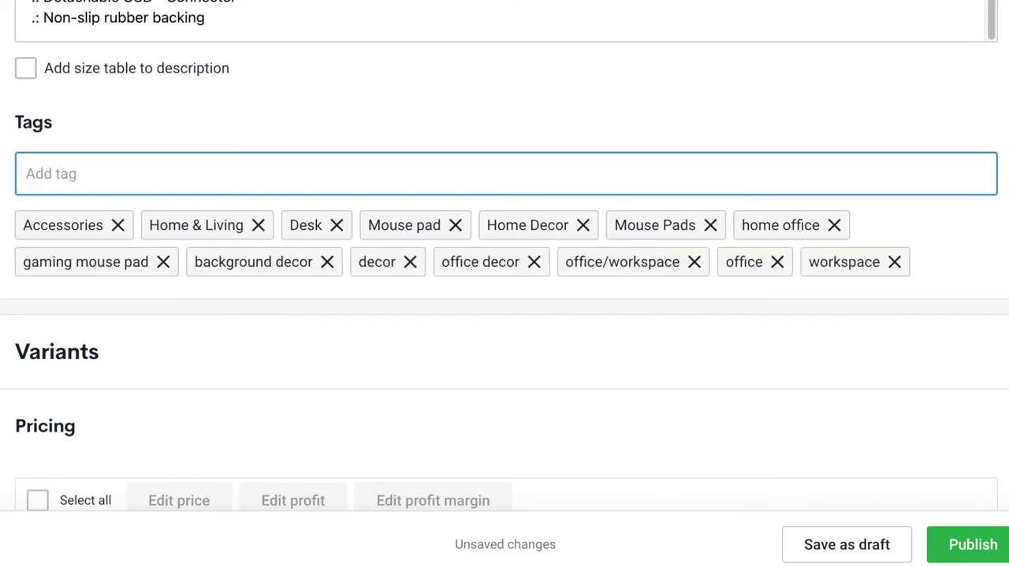
Review the mouse pad's variant pricing and the visibility settings in its store details.
scroll(468, 236, down, 5)
click(633, 206)
scroll(633, 206, down, 6)
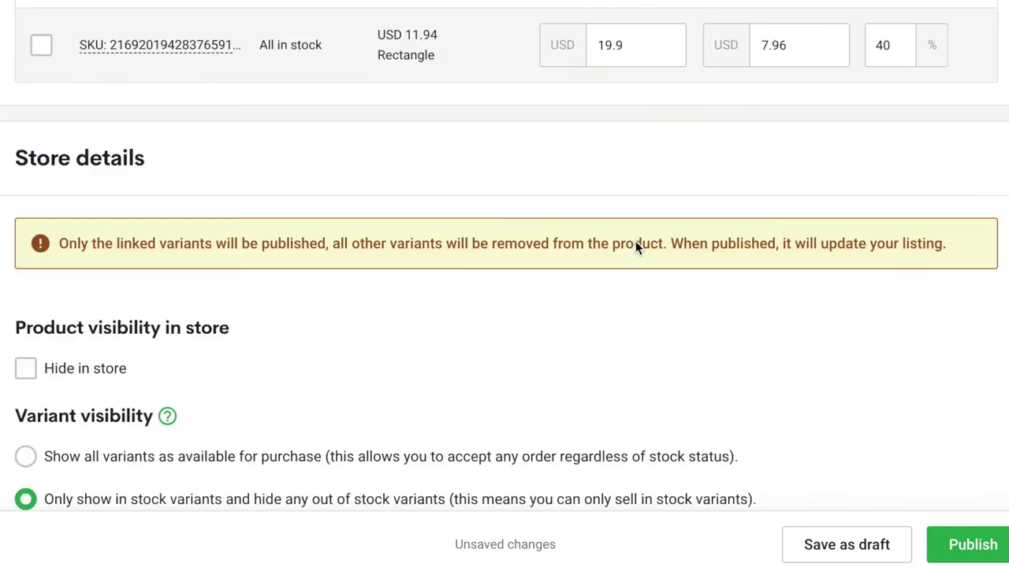
scroll(177, 231, down, 2)
click(205, 419)
click(338, 430)
click(338, 430)
scroll(115, 300, down, 5)
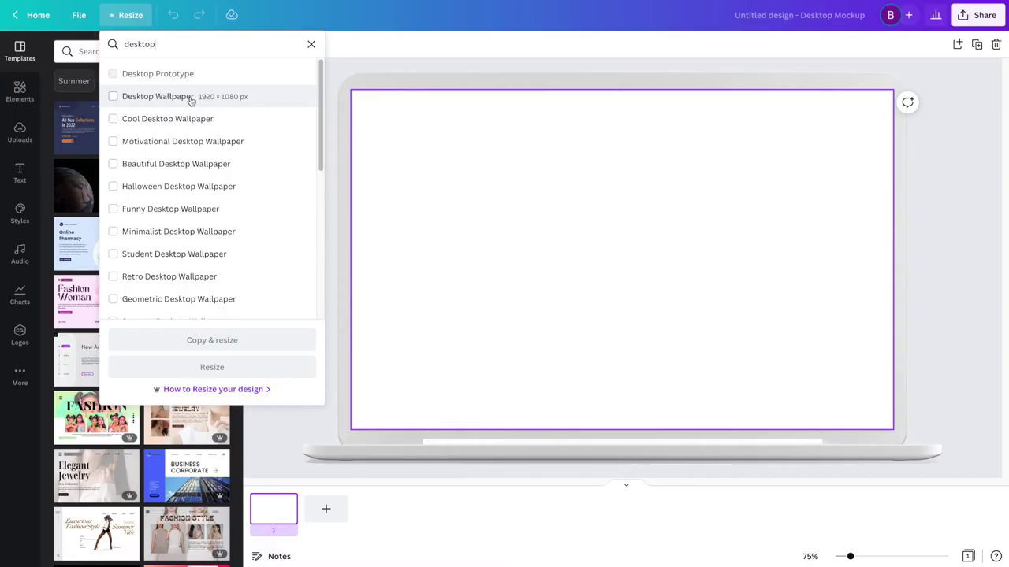
Switch to Canva, resize the design to Desktop Wallpaper (1920 × 1080 px), and search the element graphics for "retro backgrounds".
click(189, 101)
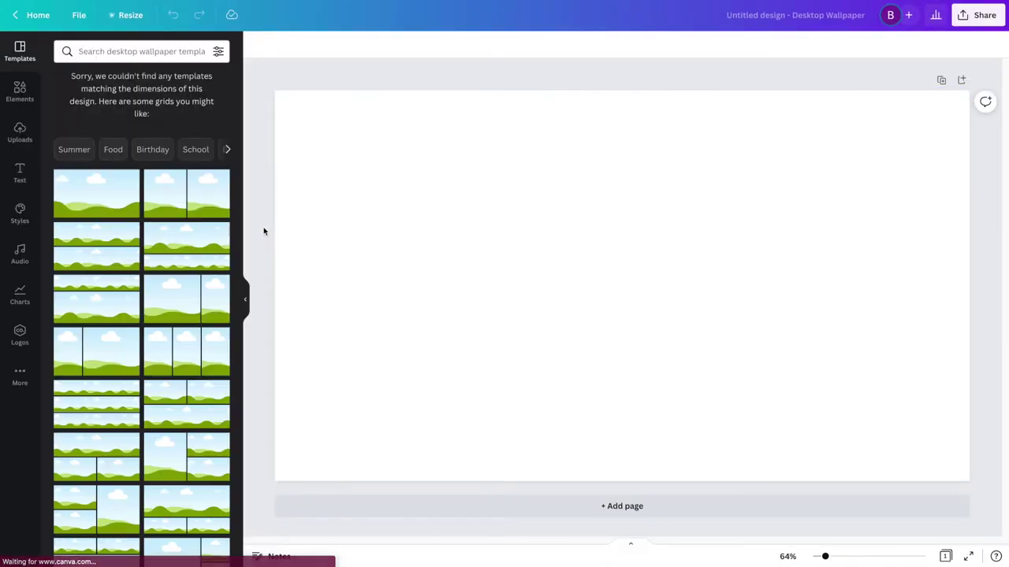
click(17, 93)
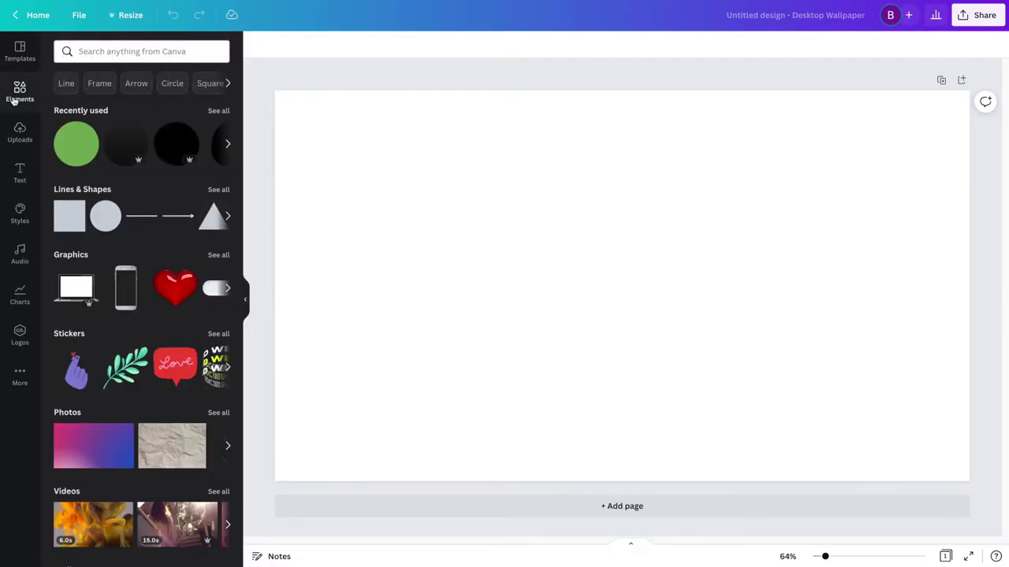
click(103, 49)
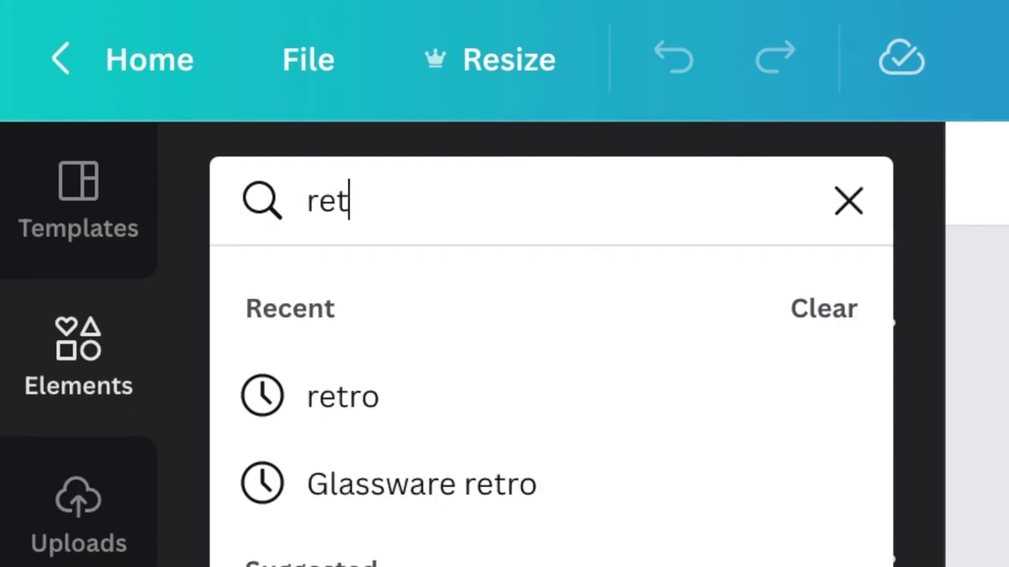
text(retro backgrounds)
key(Return)
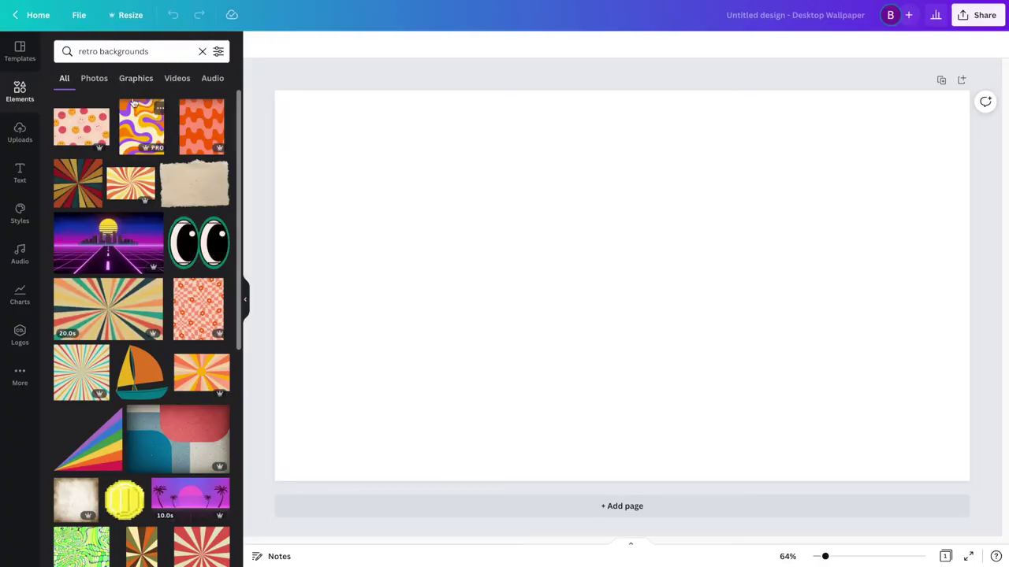
click(136, 78)
scroll(141, 276, down, 3)
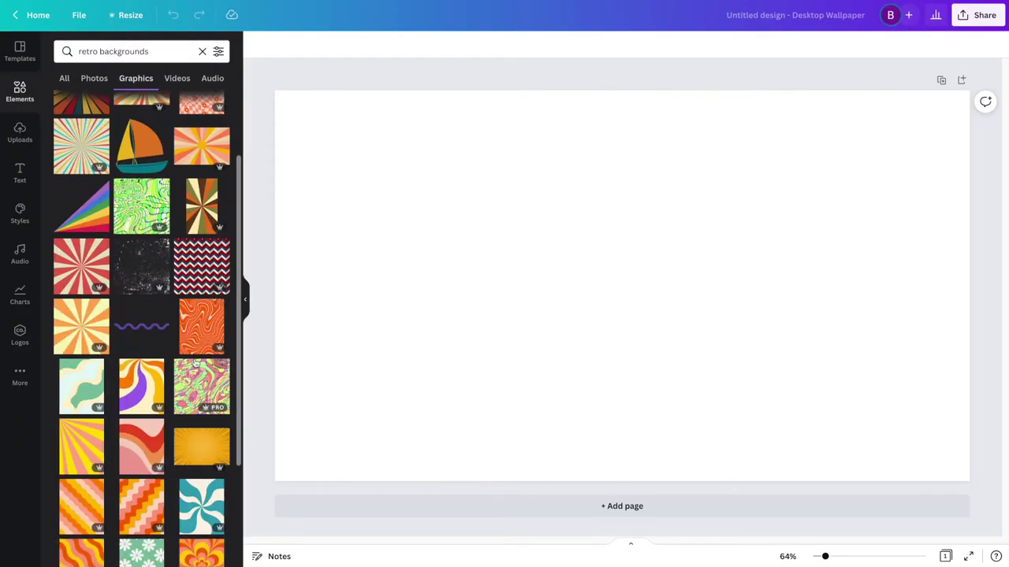
Add the wavy orange retro graphic, rotate it to -90°, and enlarge it over most of the page.
click(201, 323)
mouse_move(622, 466)
mouse_down()
mouse_move(772, 319)
mouse_move(760, 292)
mouse_up()
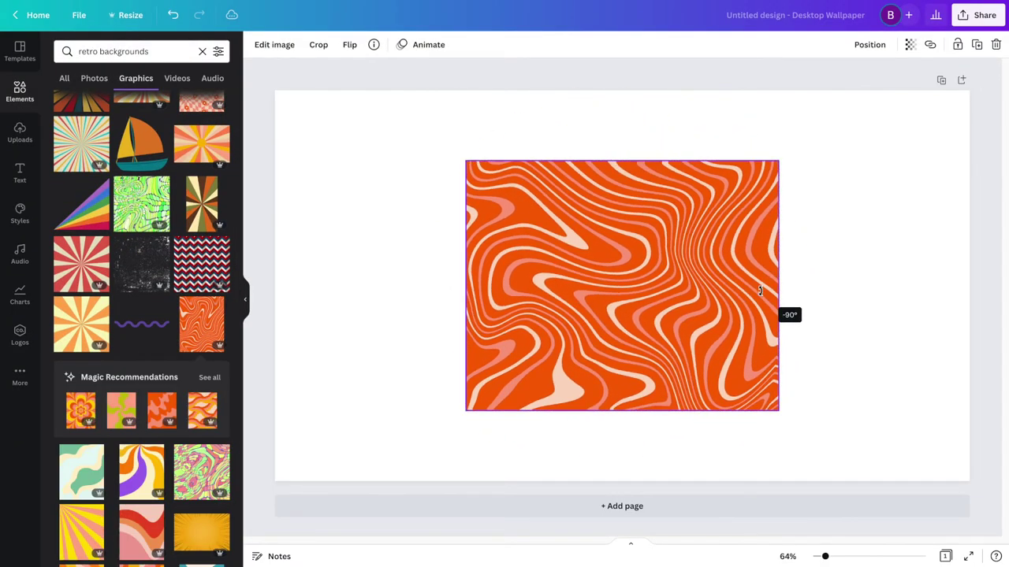
drag(778, 410, 974, 564)
drag(840, 451, 575, 307)
drag(709, 423, 881, 555)
mouse_move(772, 396)
mouse_down()
mouse_move(860, 433)
mouse_move(851, 424)
mouse_up()
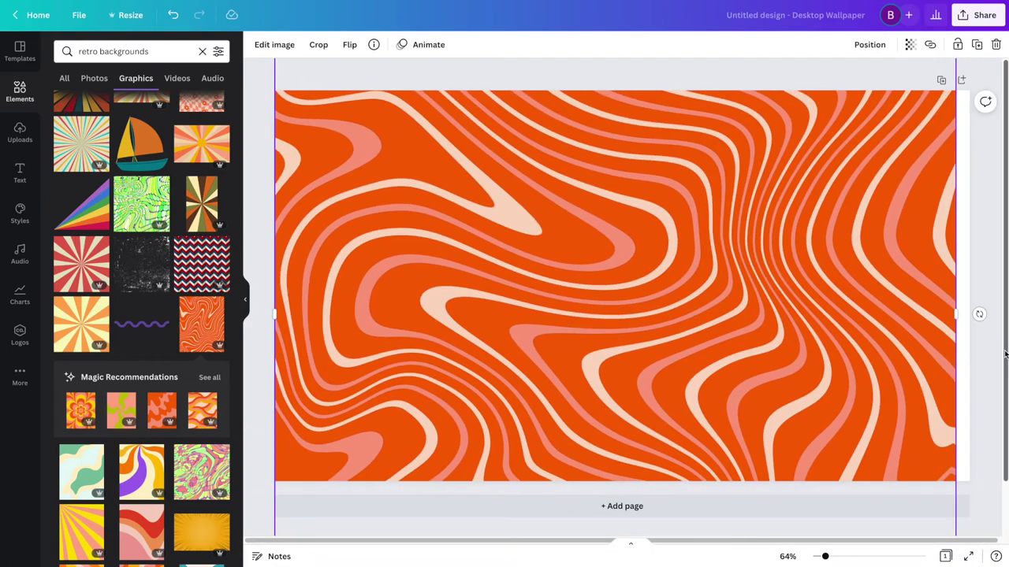
Stretch the wavy orange graphic slightly further so it covers the page up to the right edge.
click(1005, 355)
click(939, 332)
scroll(939, 333, down, 2)
mouse_move(955, 524)
mouse_down()
mouse_move(982, 561)
mouse_move(969, 537)
mouse_up()
click(991, 325)
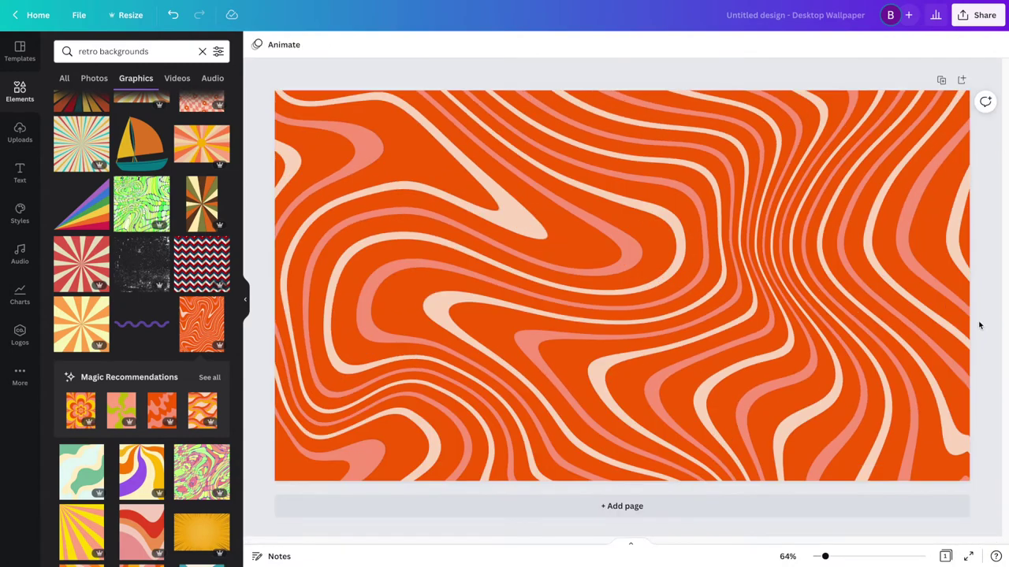
Shift the wavy orange background image upward within the page frame.
double_click(723, 315)
drag(722, 316, 728, 206)
click(994, 343)
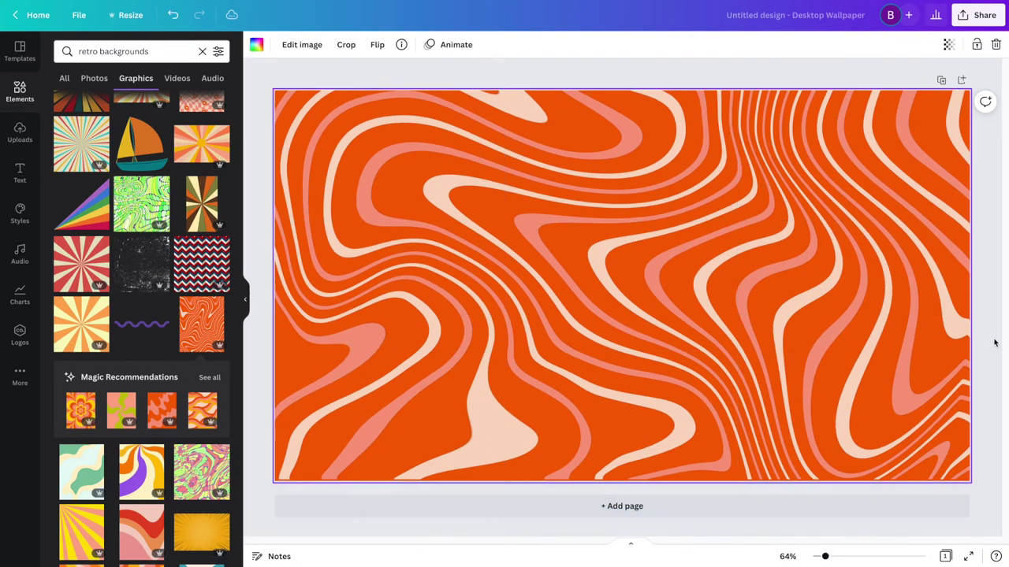
Add a second page and place the warped orange-and-cream checkerboard graphic on it.
click(458, 509)
scroll(142, 331, down, 5)
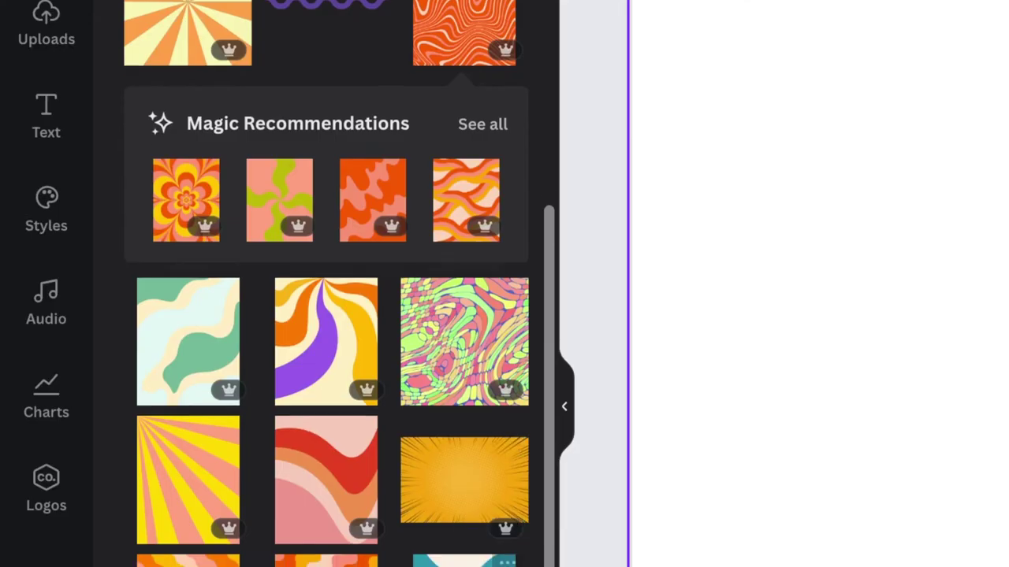
scroll(292, 552, down, 6)
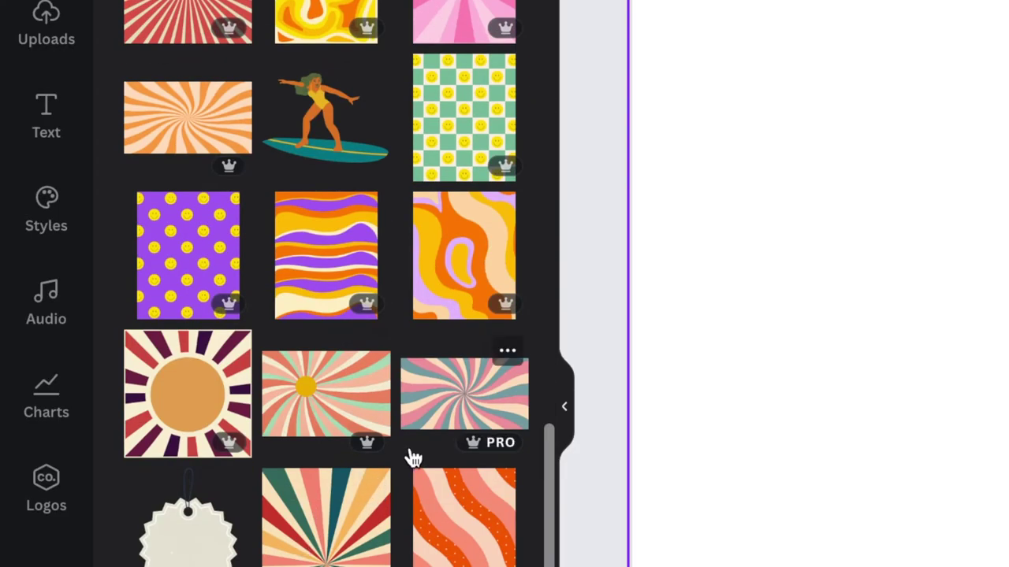
scroll(438, 418, down, 10)
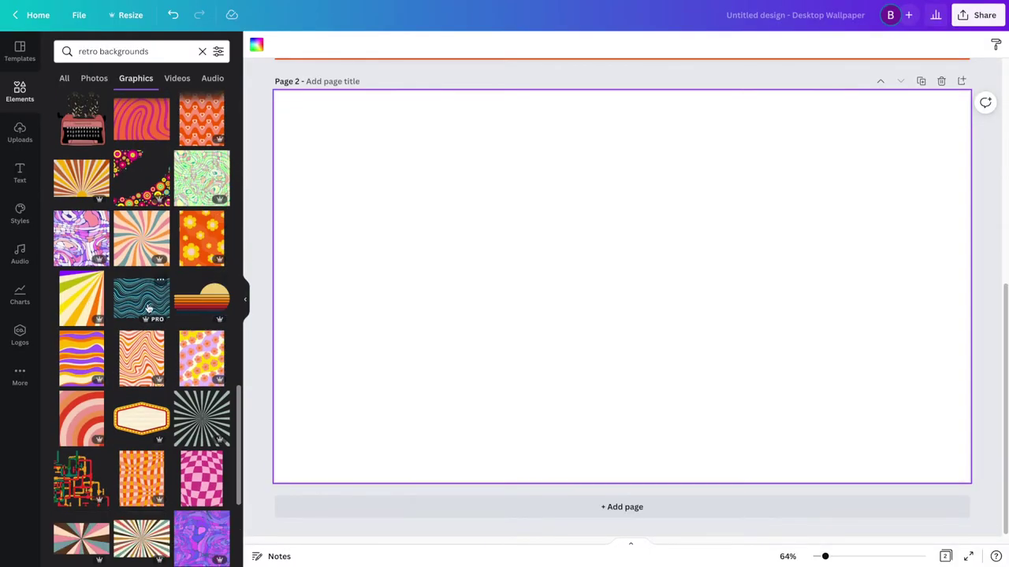
scroll(145, 306, down, 8)
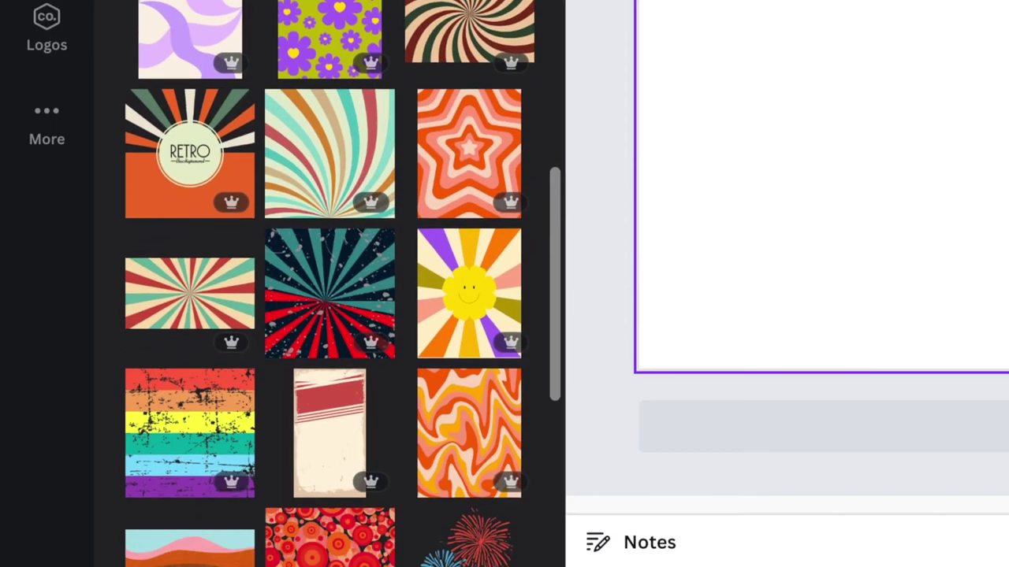
scroll(329, 284, down, 5)
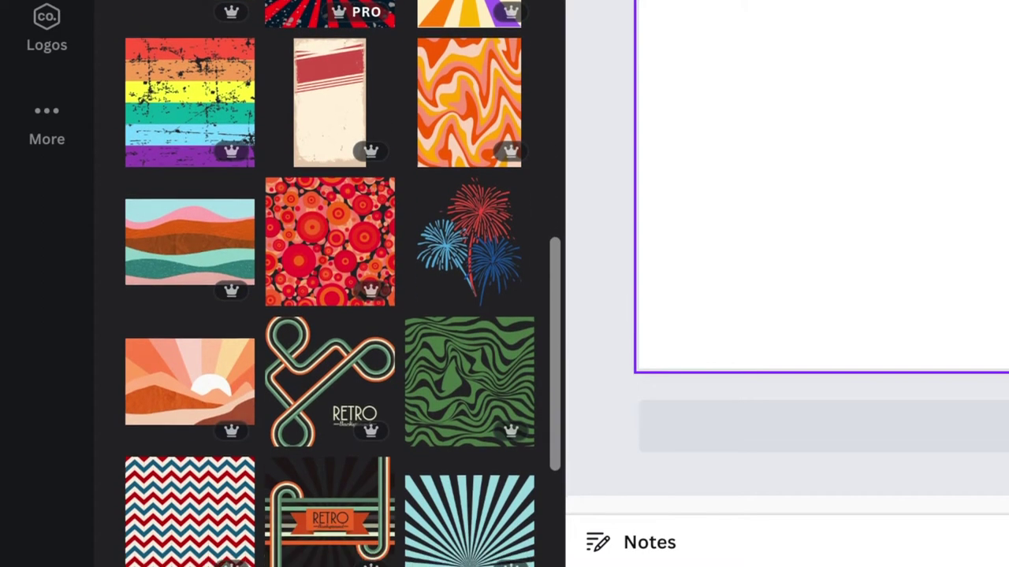
scroll(343, 284, down, 10)
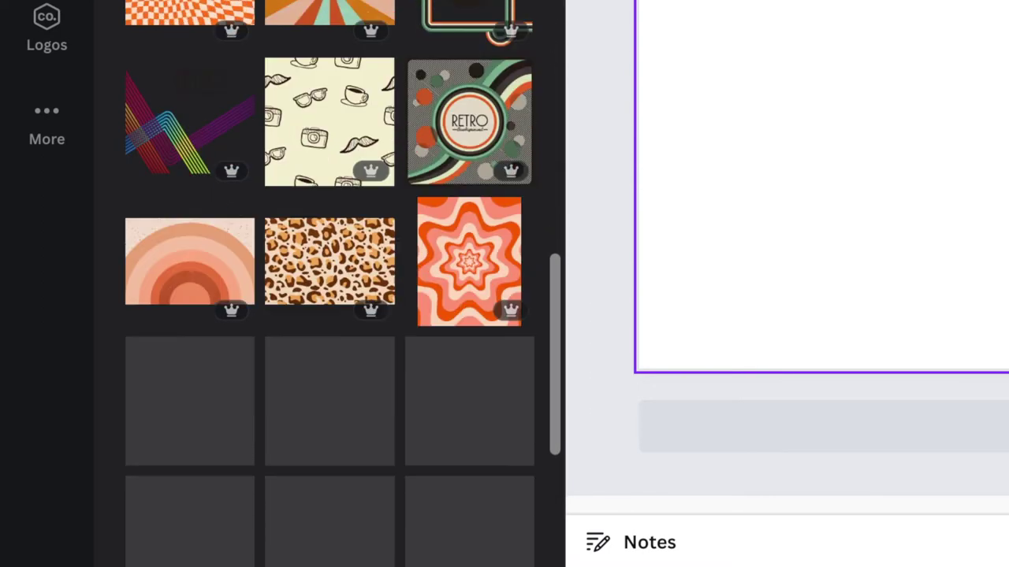
scroll(330, 283, down, 1)
click(82, 191)
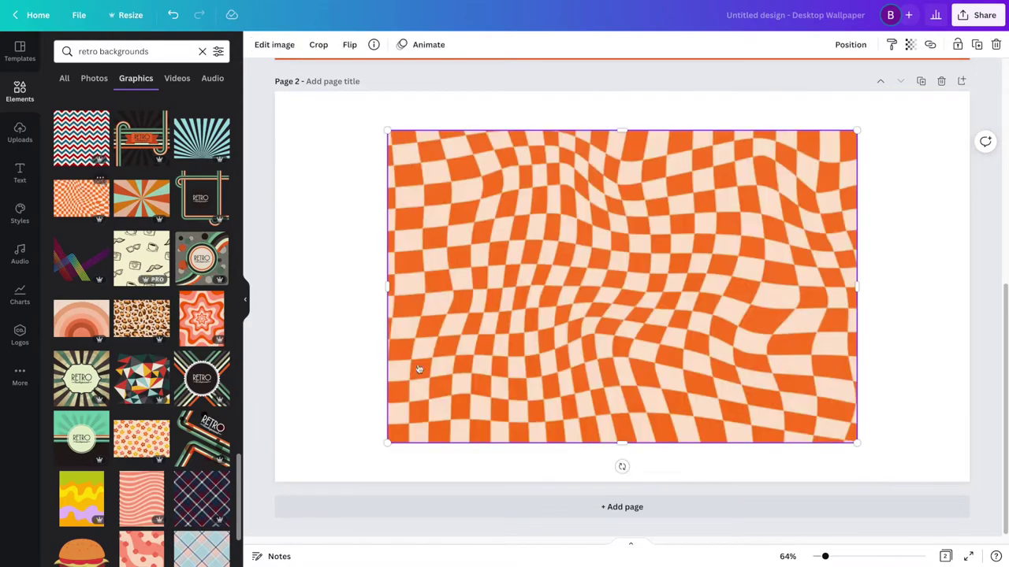
Enlarge the checkerboard graphic to fill page 2 and center it horizontally on the page.
drag(860, 446, 1001, 561)
drag(961, 471, 836, 372)
drag(893, 461, 971, 518)
drag(896, 423, 896, 443)
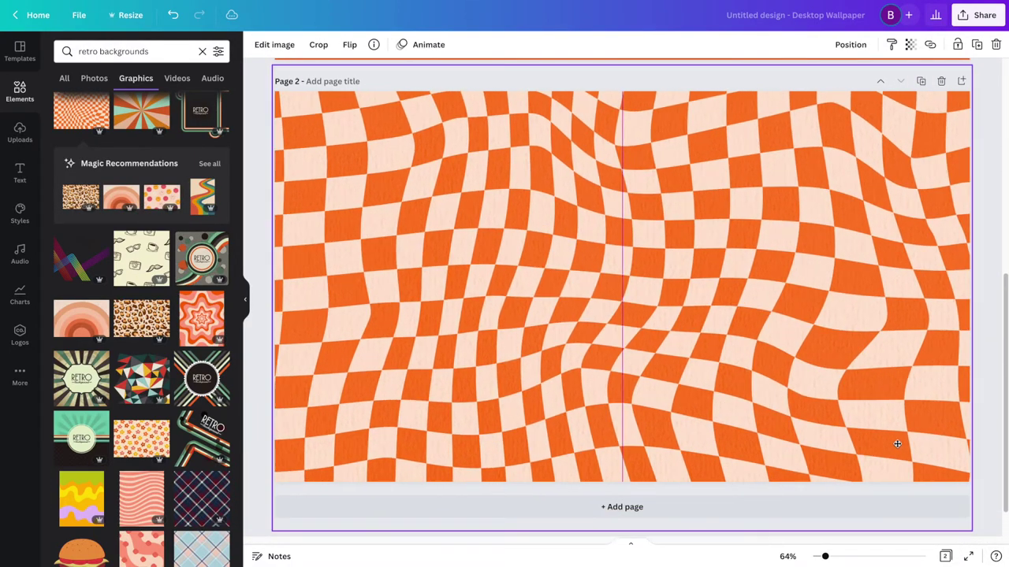
Enlarge the checkerboard graphic slightly within its crop frame and delete it from page 2.
click(989, 394)
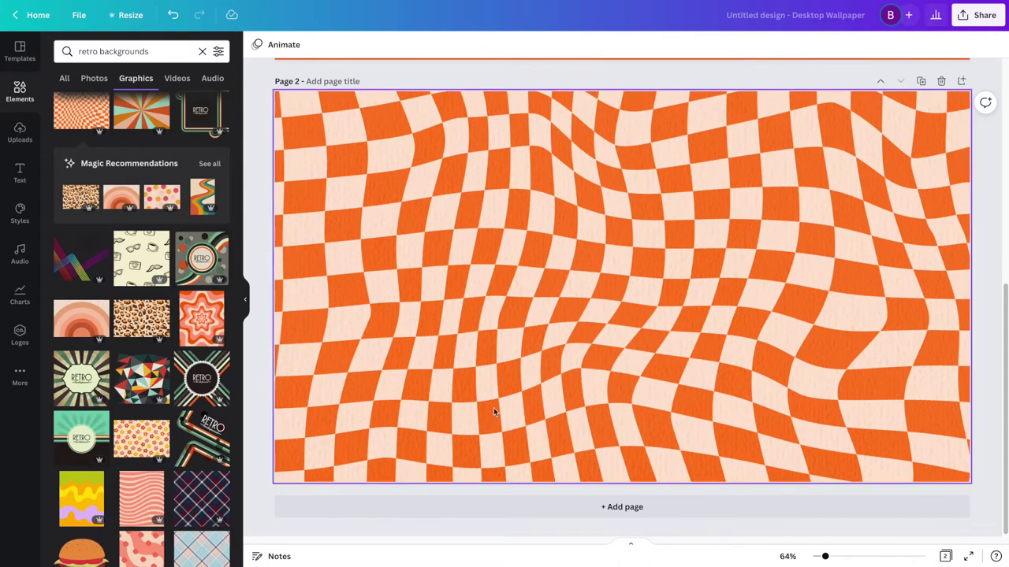
double_click(494, 411)
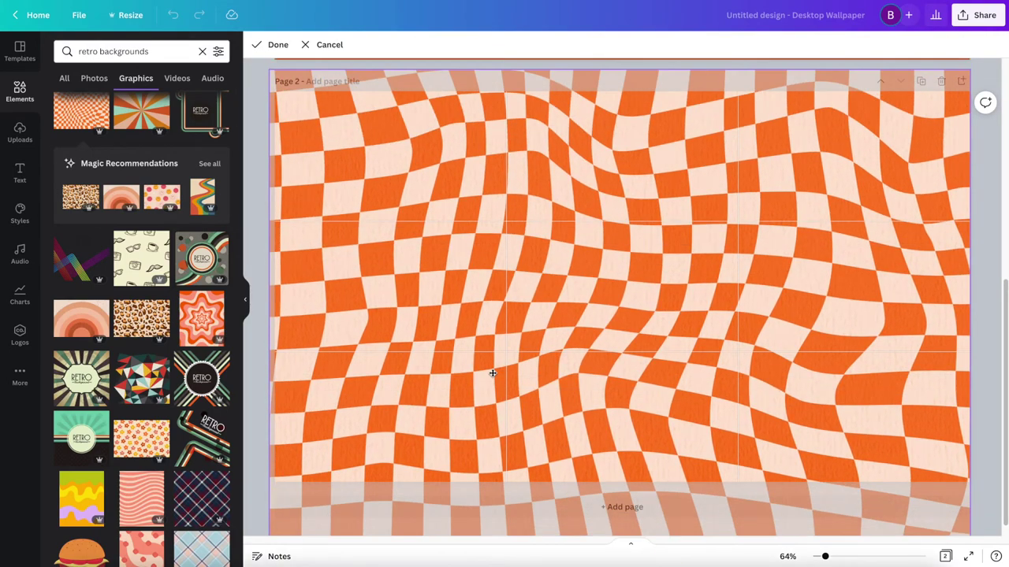
click(989, 372)
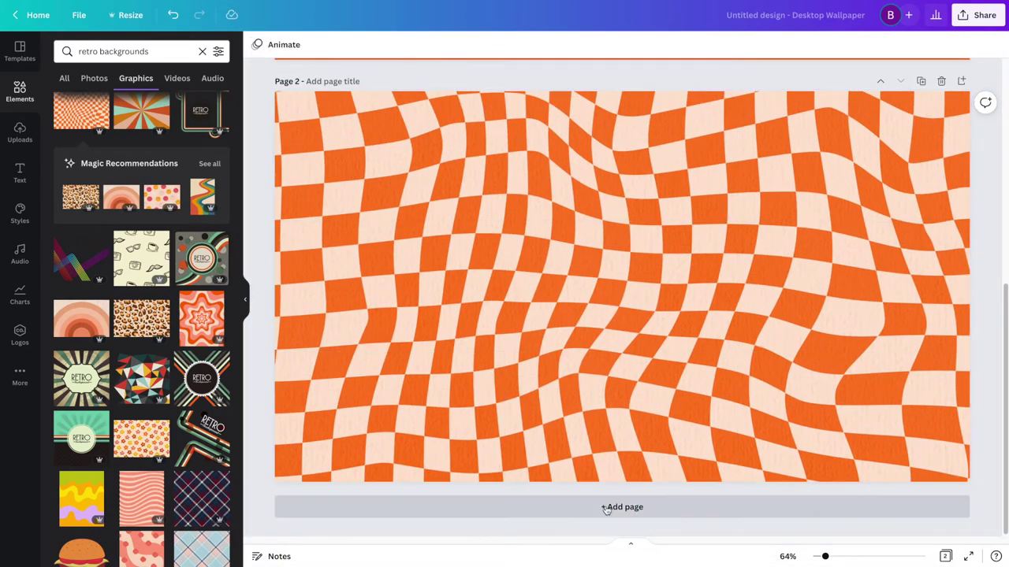
click(590, 412)
key(Delete)
Try the teal circle-patterned retro graphic on page 2 and remove it.
scroll(145, 382, down, 3)
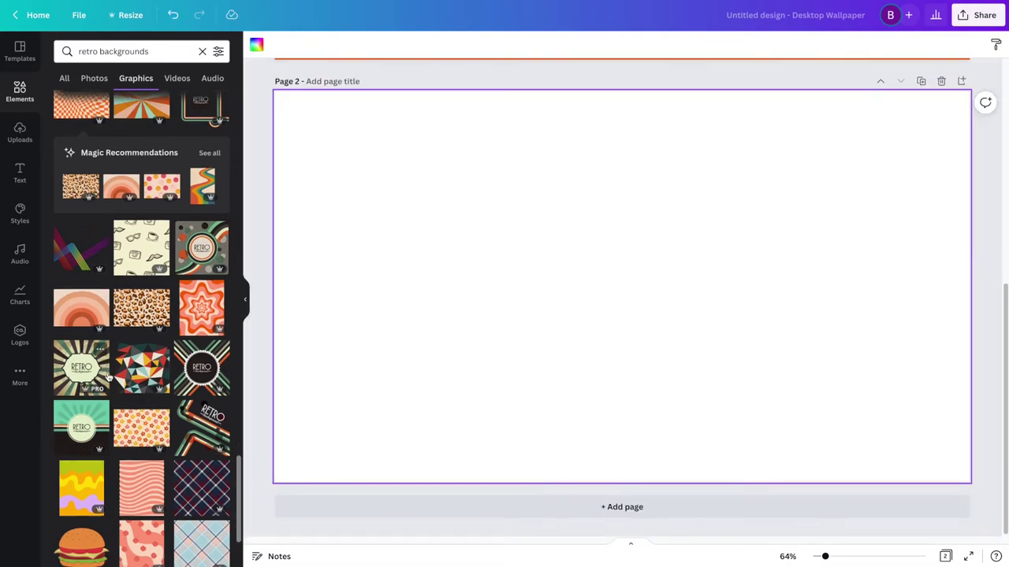
scroll(144, 382, down, 2)
click(208, 386)
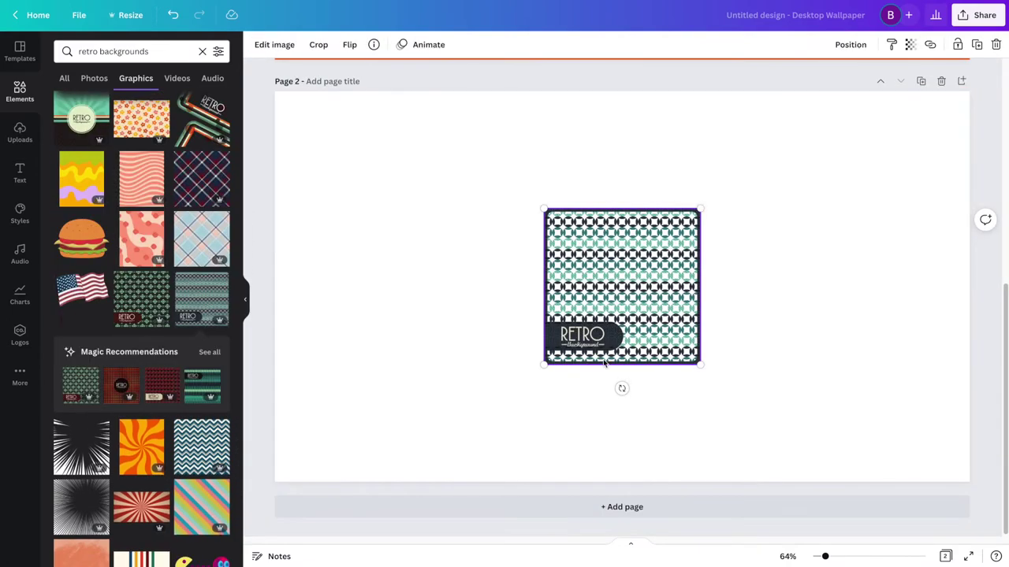
key(Delete)
Browse the retro background graphics for another pattern that suits a desktop wallpaper.
scroll(229, 422, down, 8)
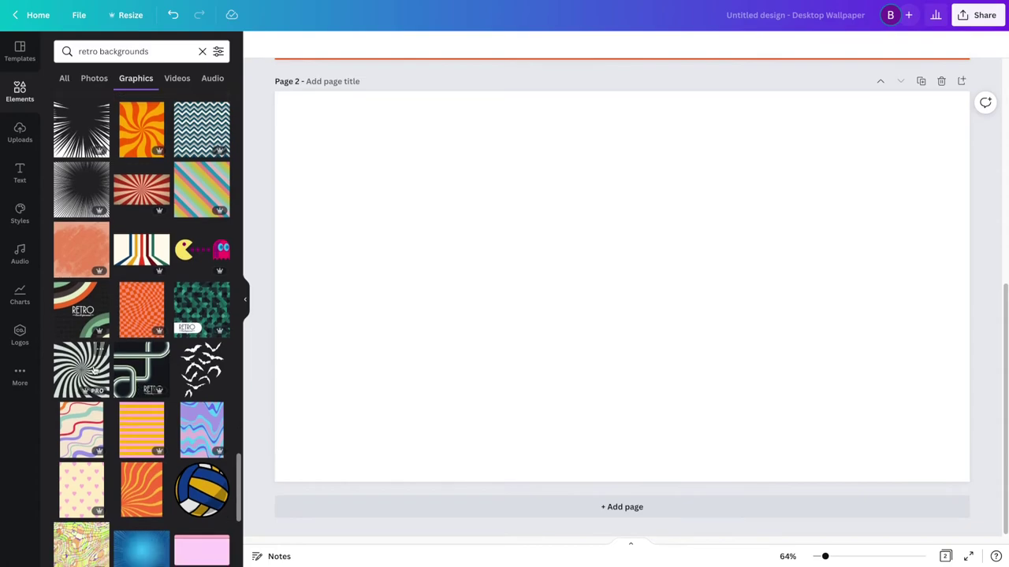
scroll(95, 299, down, 5)
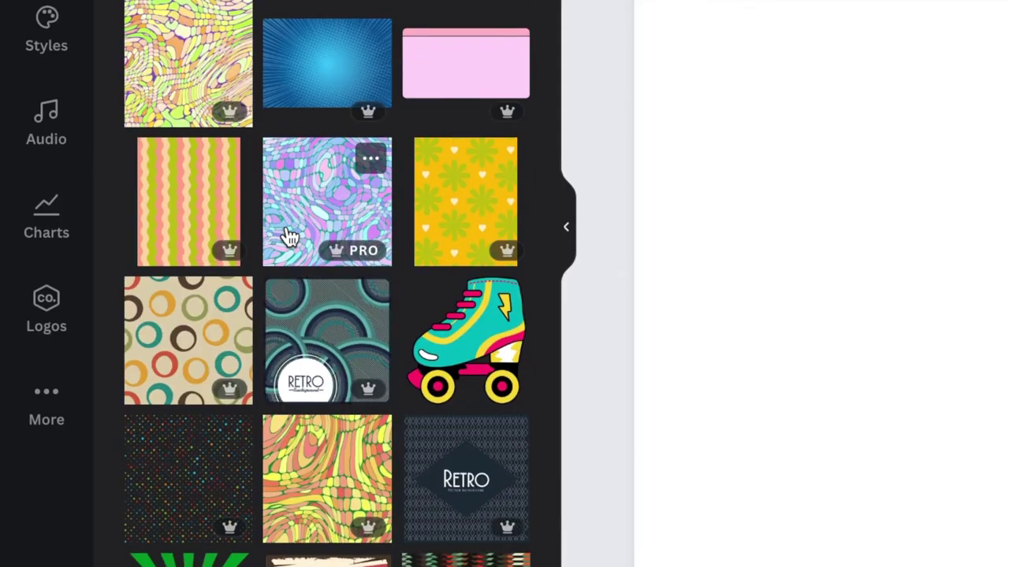
scroll(349, 417, down, 15)
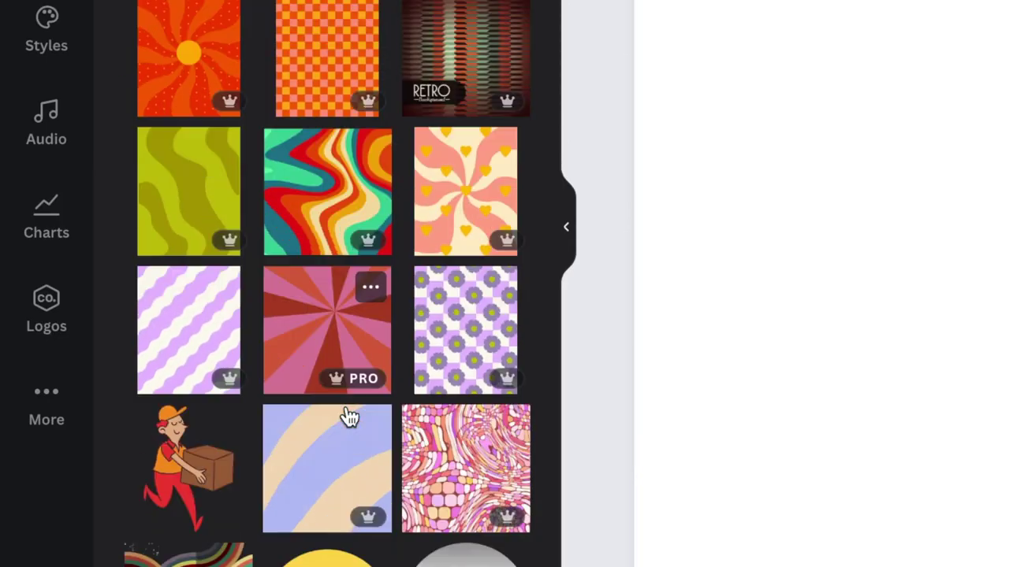
scroll(349, 417, down, 15)
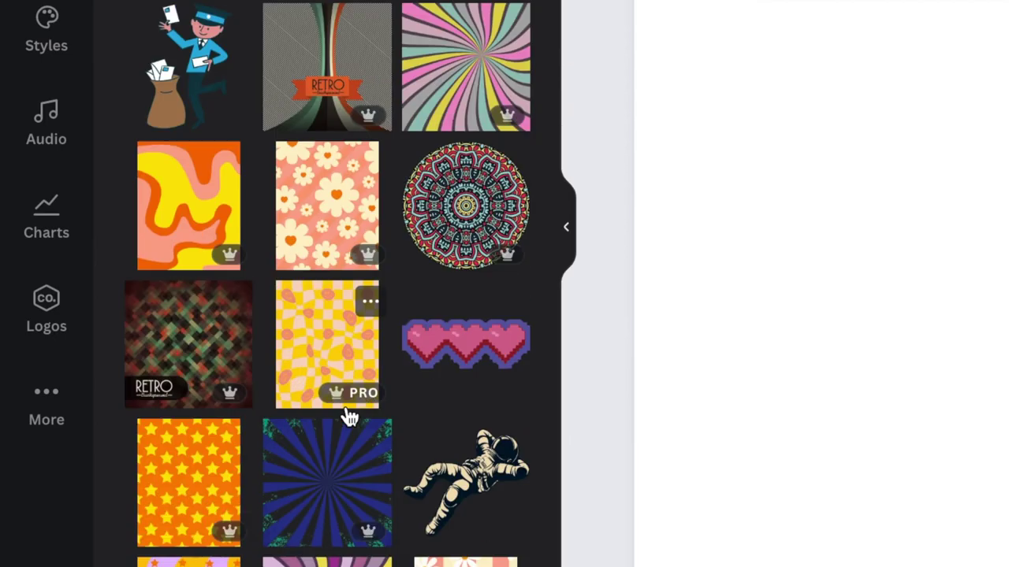
scroll(349, 417, down, 8)
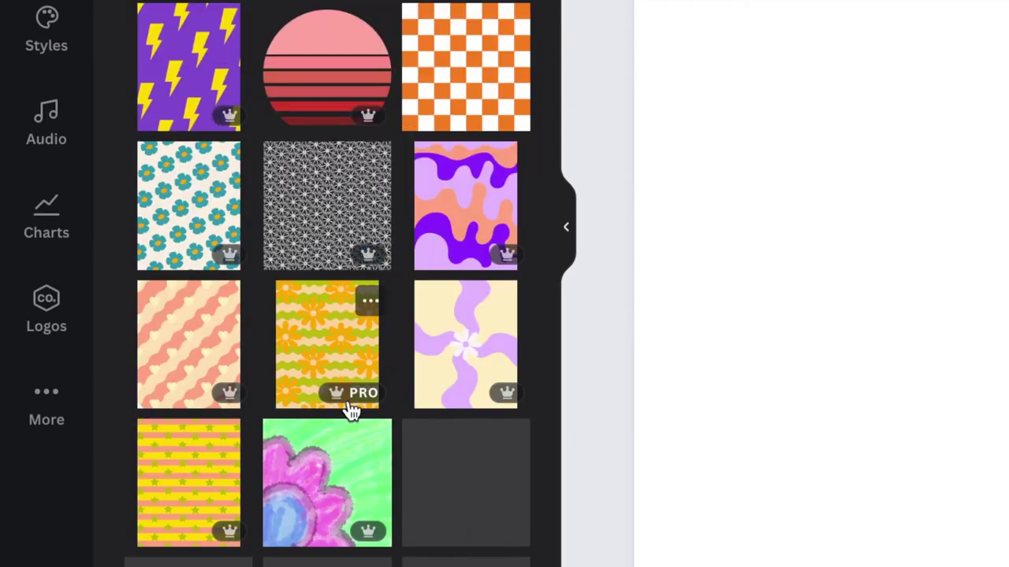
scroll(441, 292, down, 15)
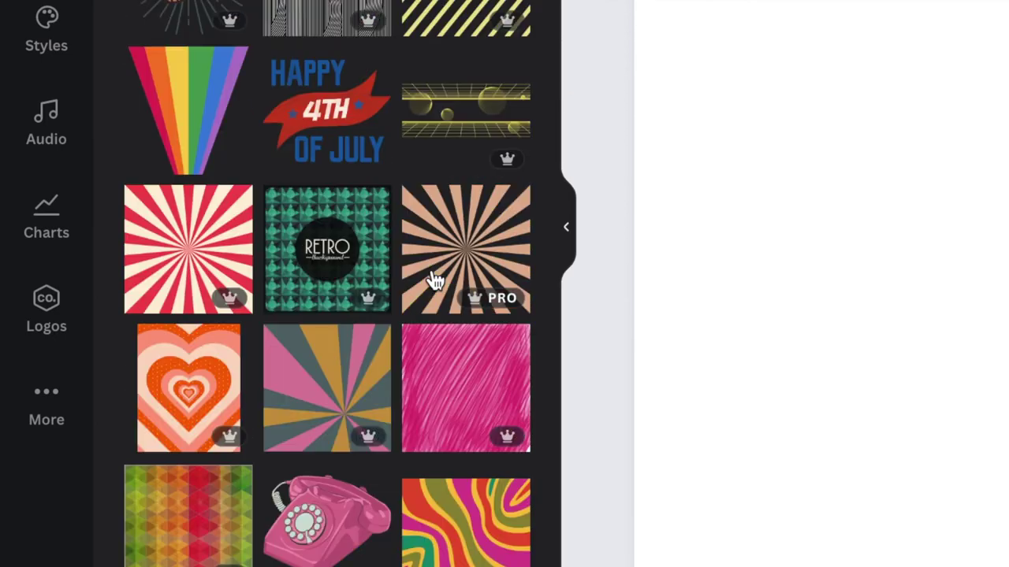
scroll(435, 282, down, 10)
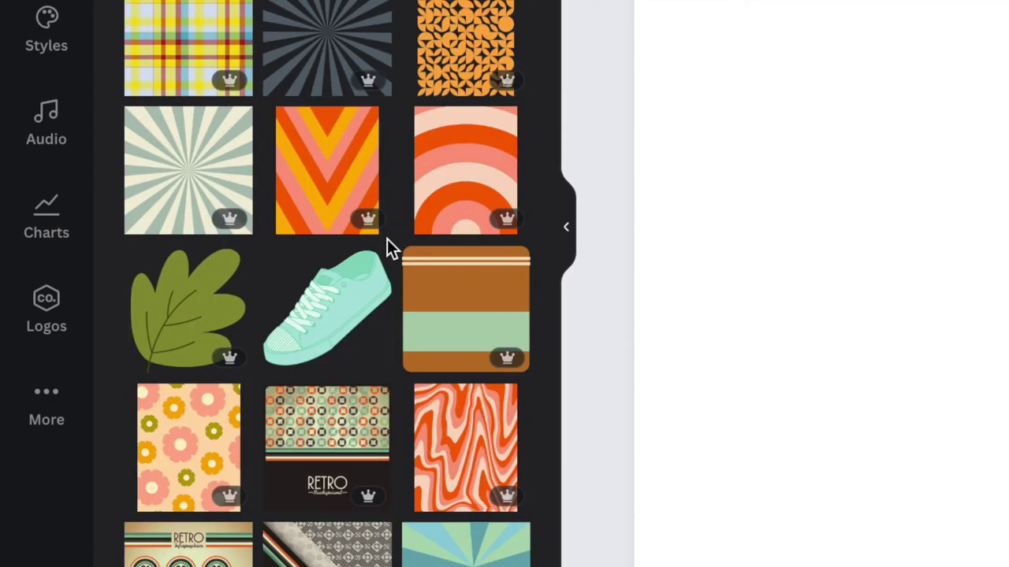
scroll(391, 251, down, 10)
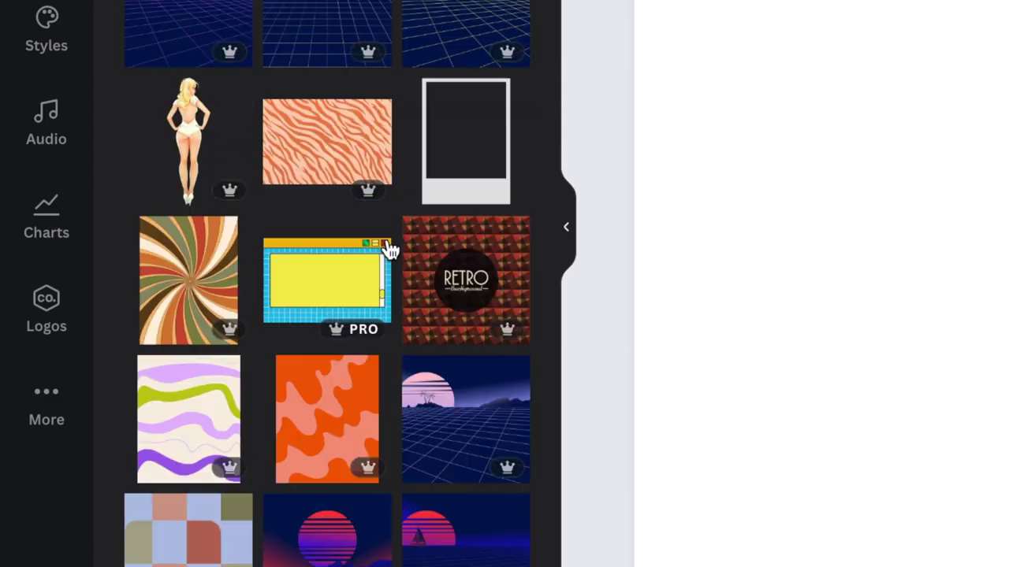
scroll(263, 260, down, 10)
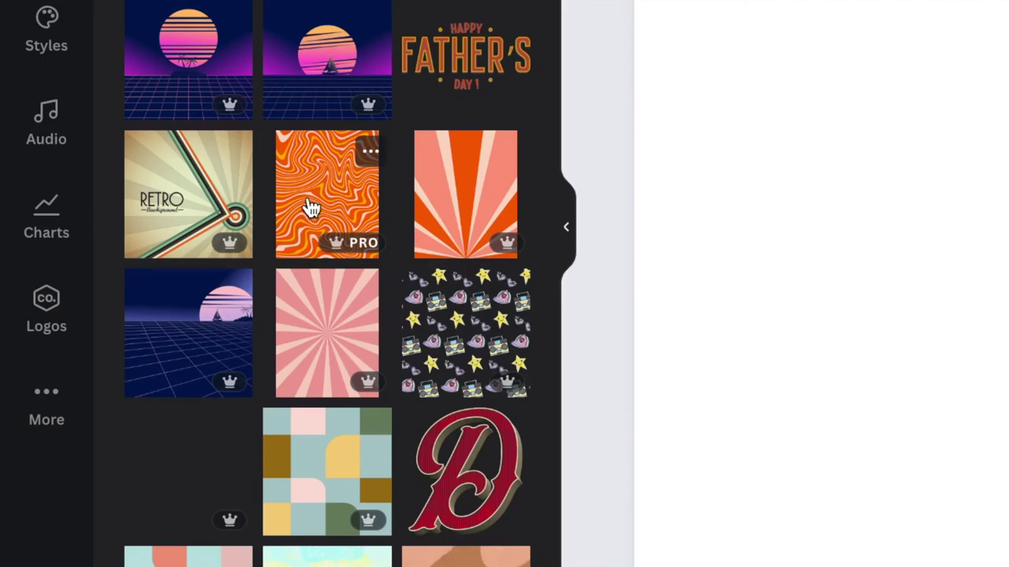
click(307, 208)
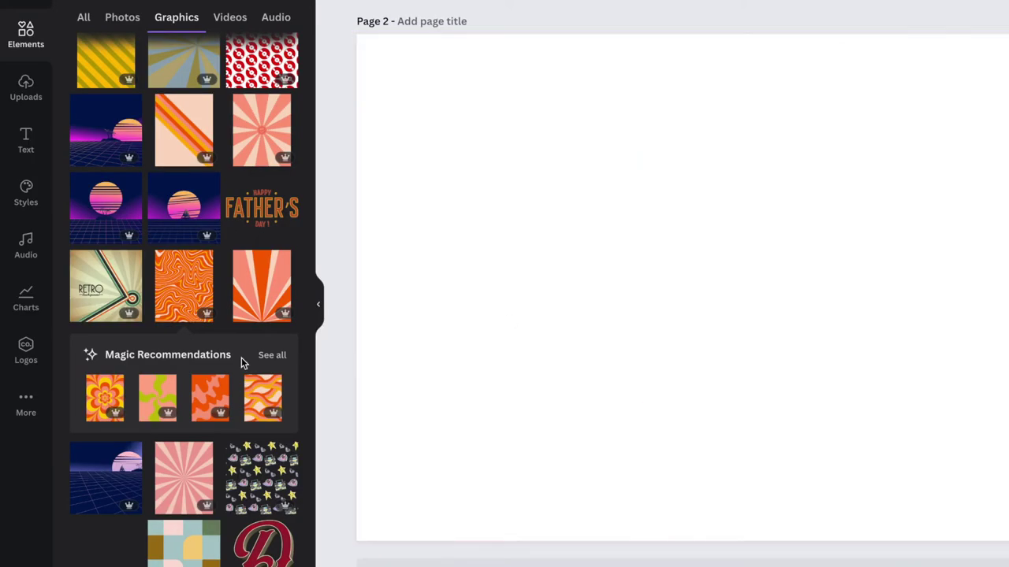
scroll(437, 331, down, 10)
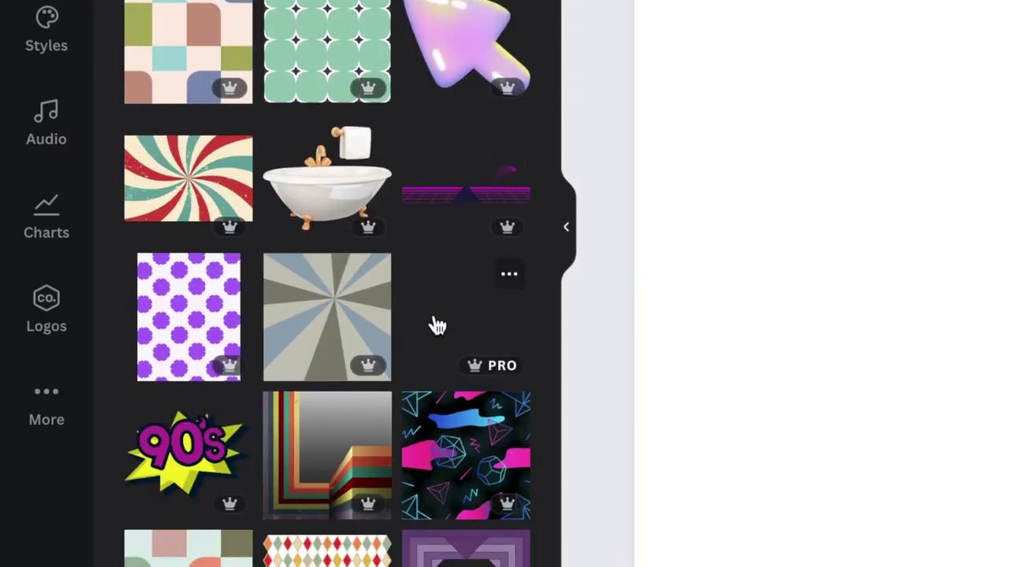
scroll(437, 327, down, 15)
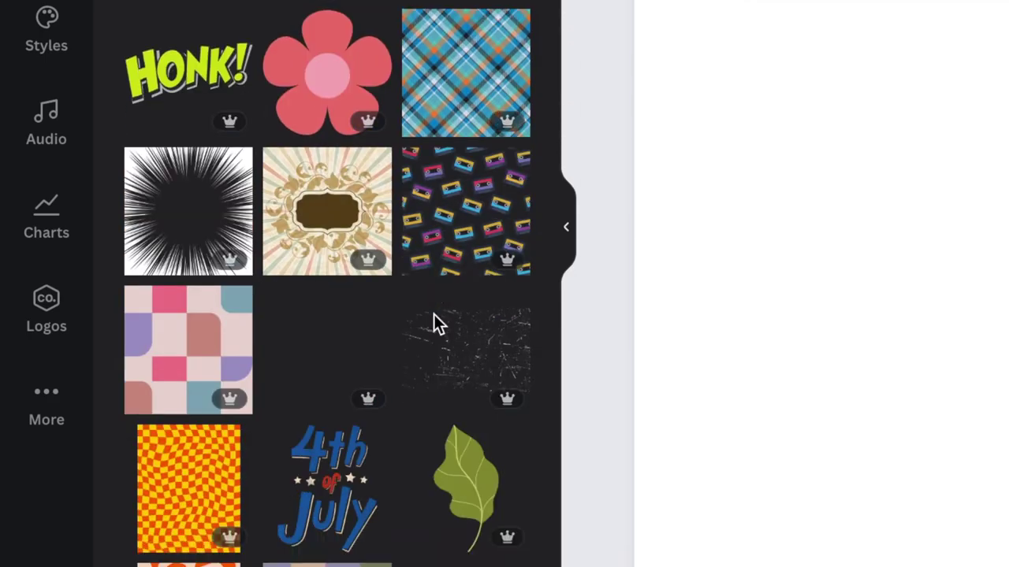
scroll(437, 326, down, 15)
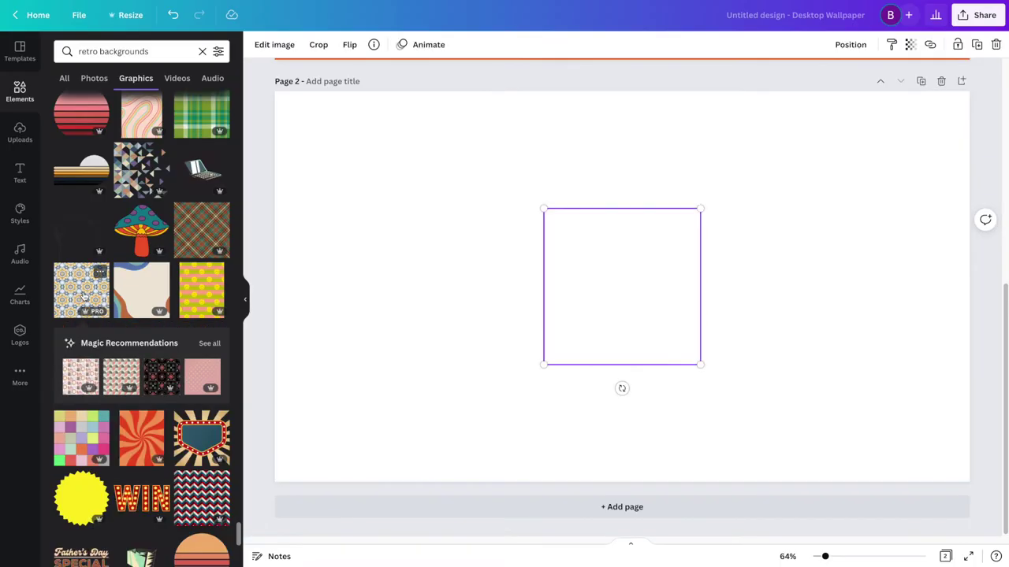
Place the blue-and-gold floral tile pattern on page 2, enlarge it across most of the page and move it to the page's left edge.
click(83, 293)
drag(700, 364, 968, 555)
drag(885, 505, 634, 265)
drag(681, 356, 1007, 564)
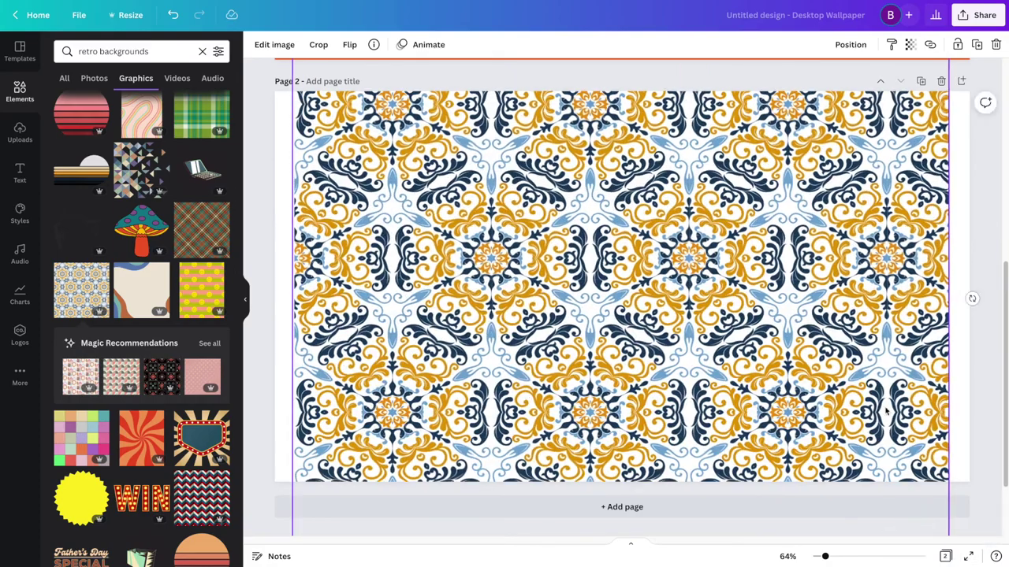
drag(886, 412, 788, 399)
click(906, 363)
Set the background color of page 2 to dark navy blue.
click(254, 44)
click(181, 365)
click(466, 334)
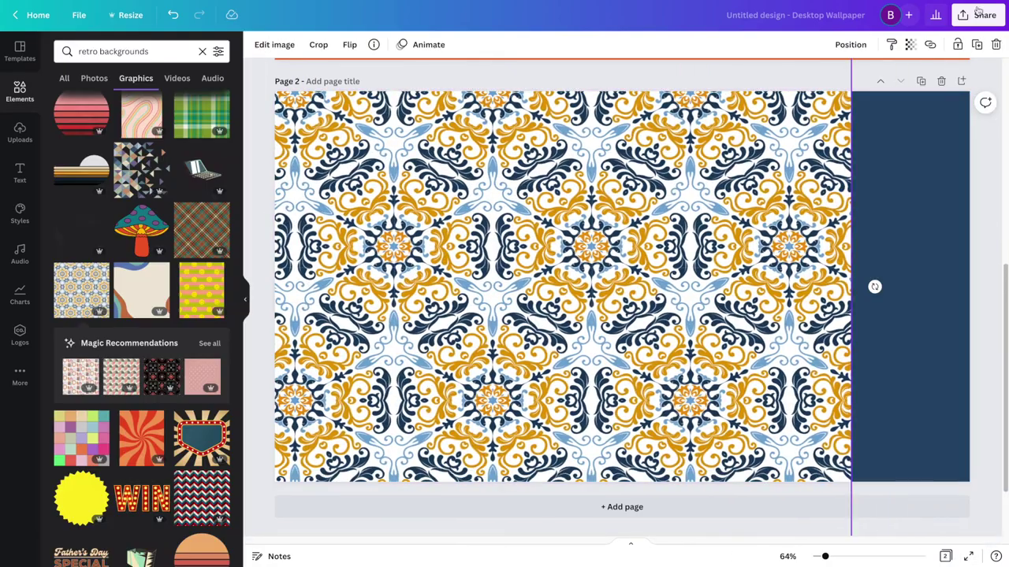
Enlarge the floral tile pattern to about 2,200 px wide and reposition it so it covers all of page 2.
drag(902, 93, 885, 91)
drag(788, 394, 790, 197)
drag(854, 418, 1001, 565)
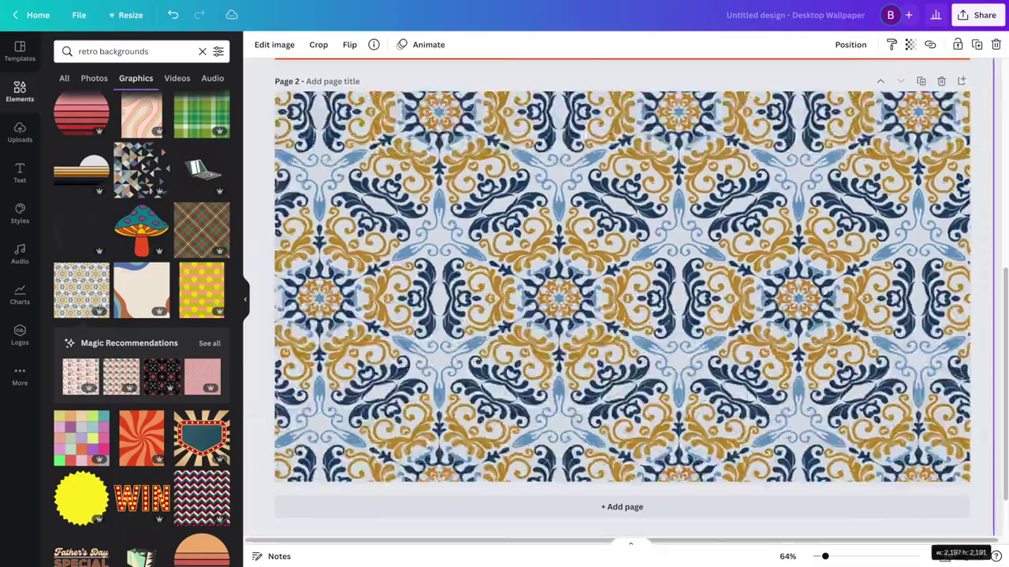
drag(801, 377, 776, 463)
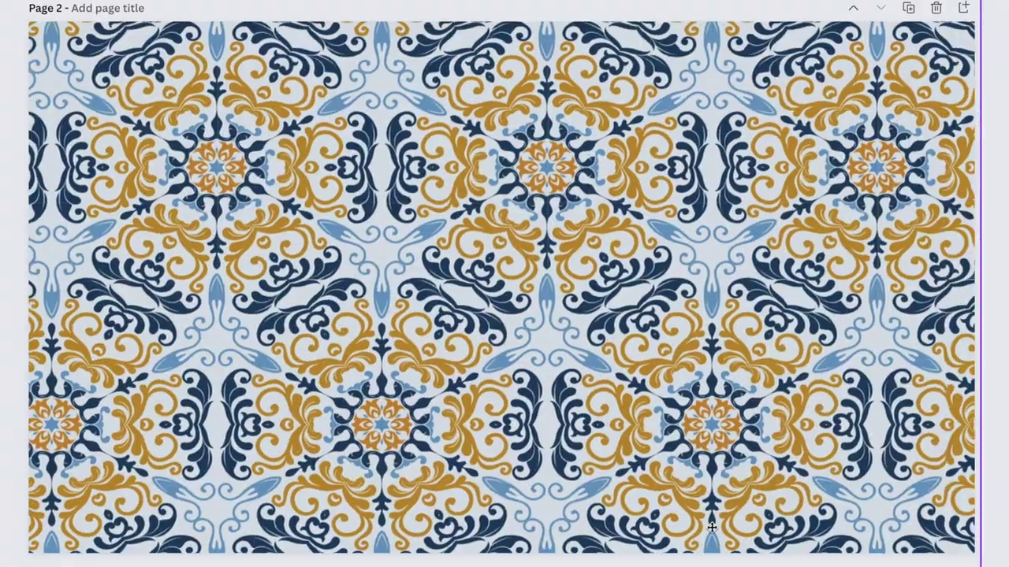
drag(711, 527, 812, 564)
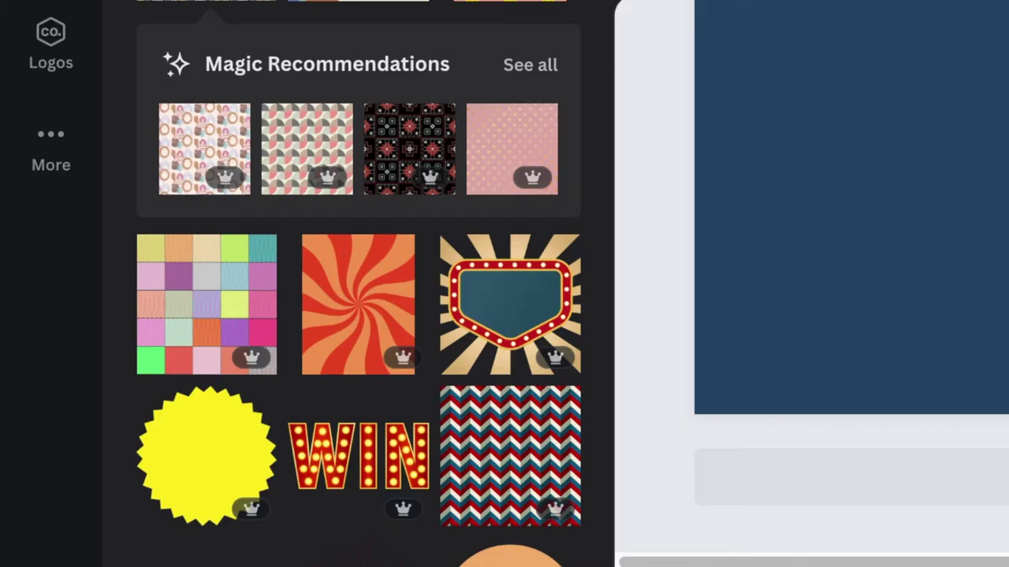
Try the pink, red and orange marbled graphic on page 3 and remove it.
scroll(403, 311, down, 10)
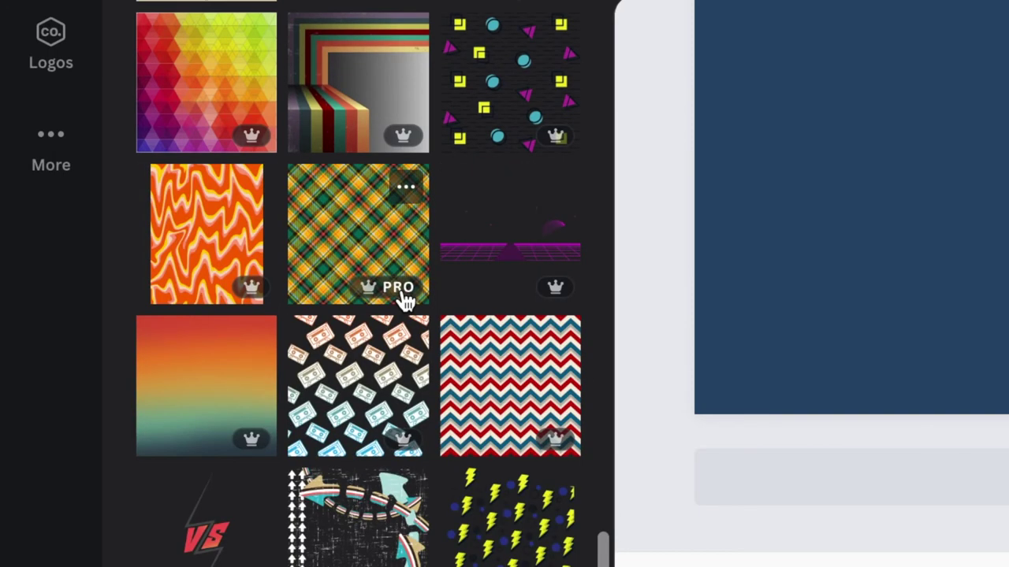
scroll(404, 299, down, 15)
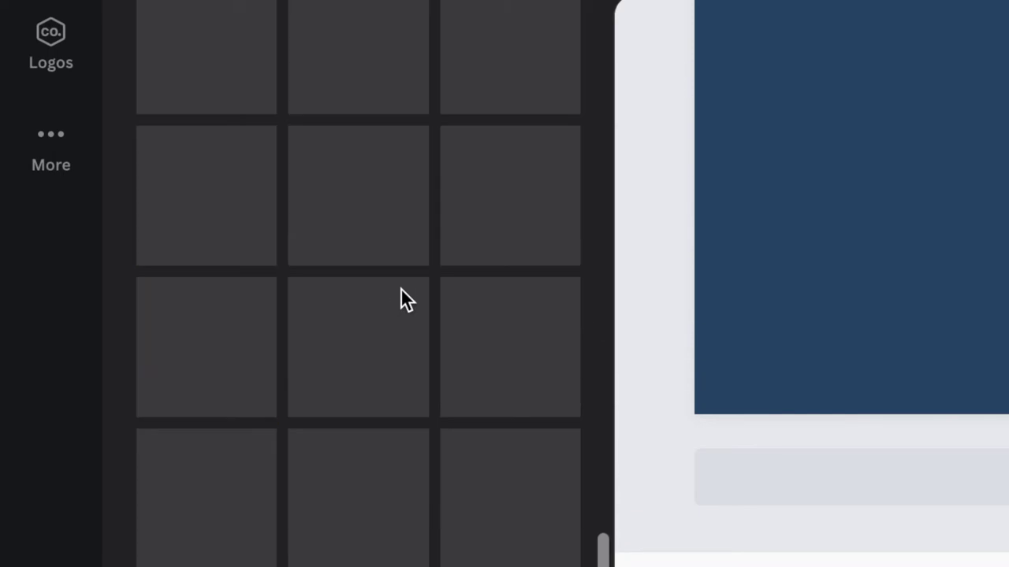
scroll(403, 299, down, 15)
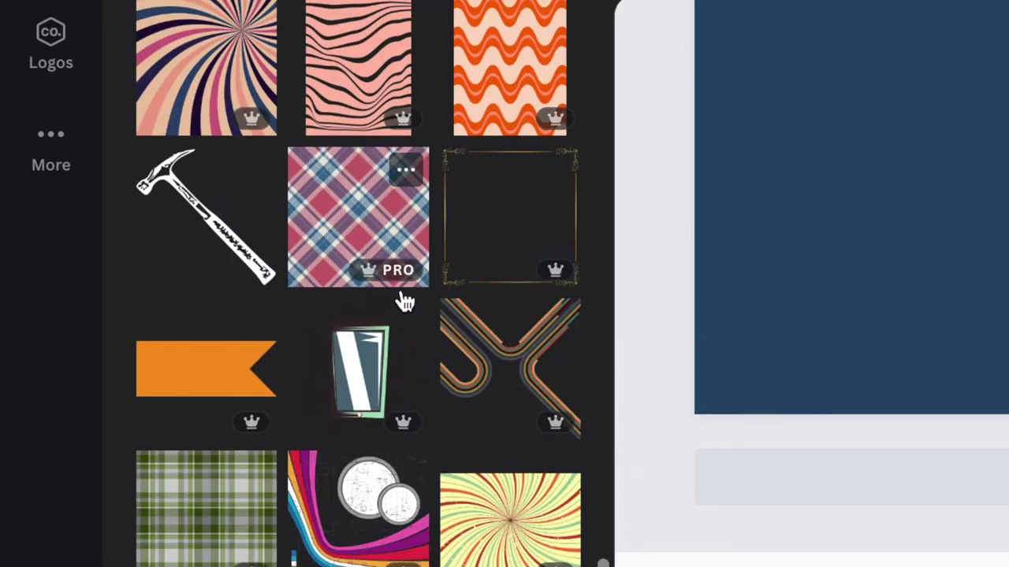
scroll(403, 299, down, 10)
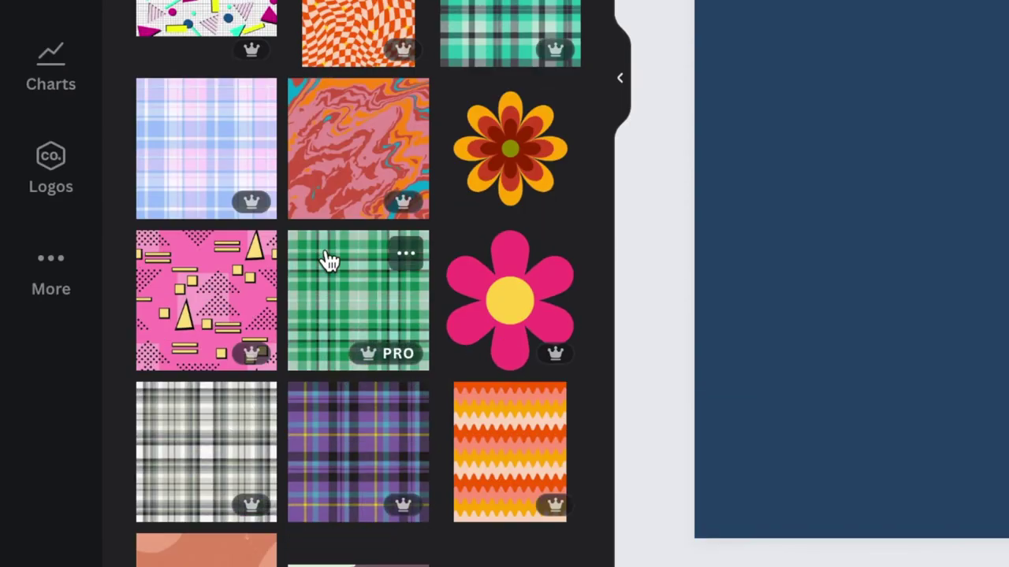
click(351, 150)
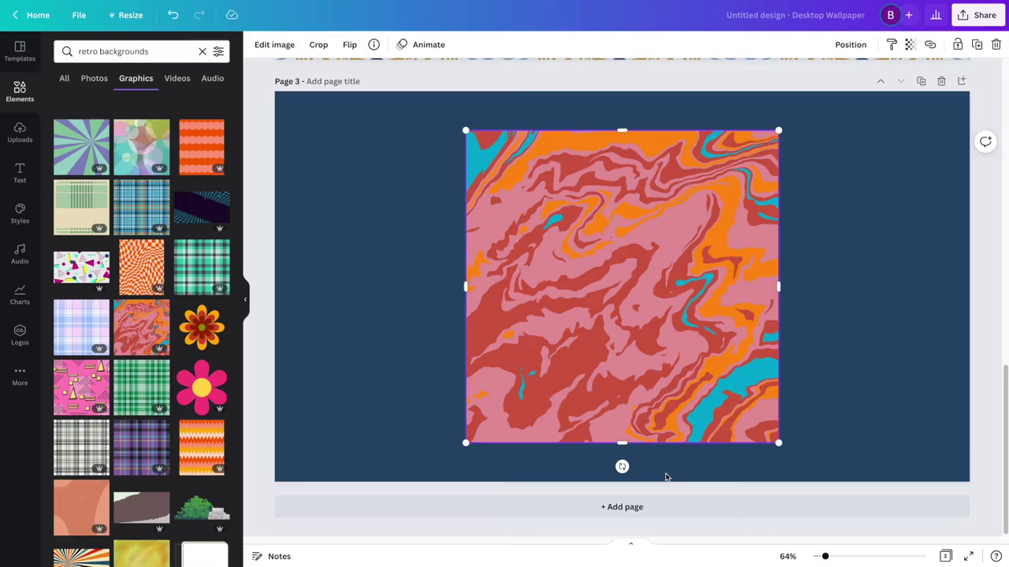
key(Delete)
Search the design elements for "abstract background" and limit the results to graphics.
scroll(105, 345, down, 5)
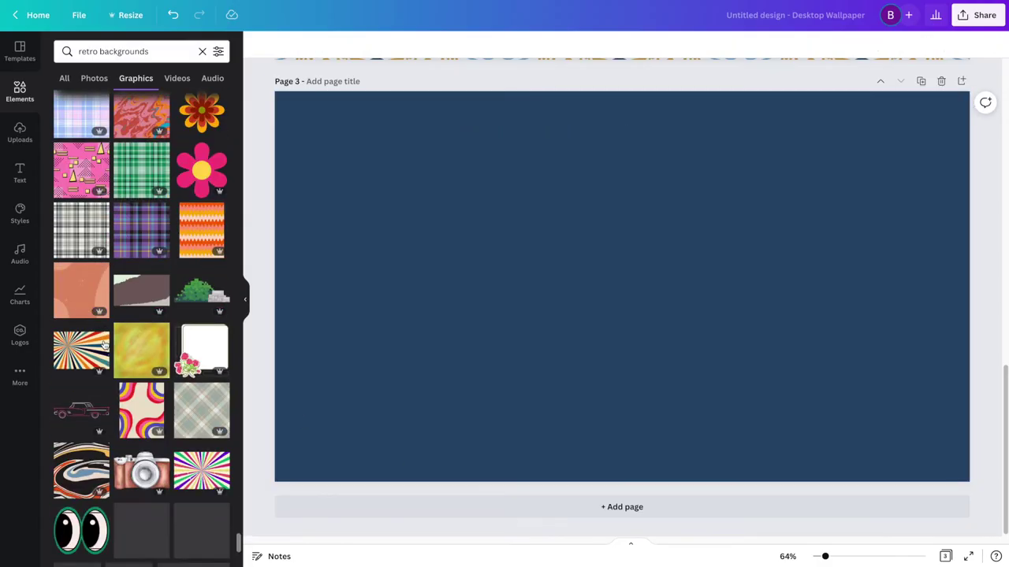
click(201, 52)
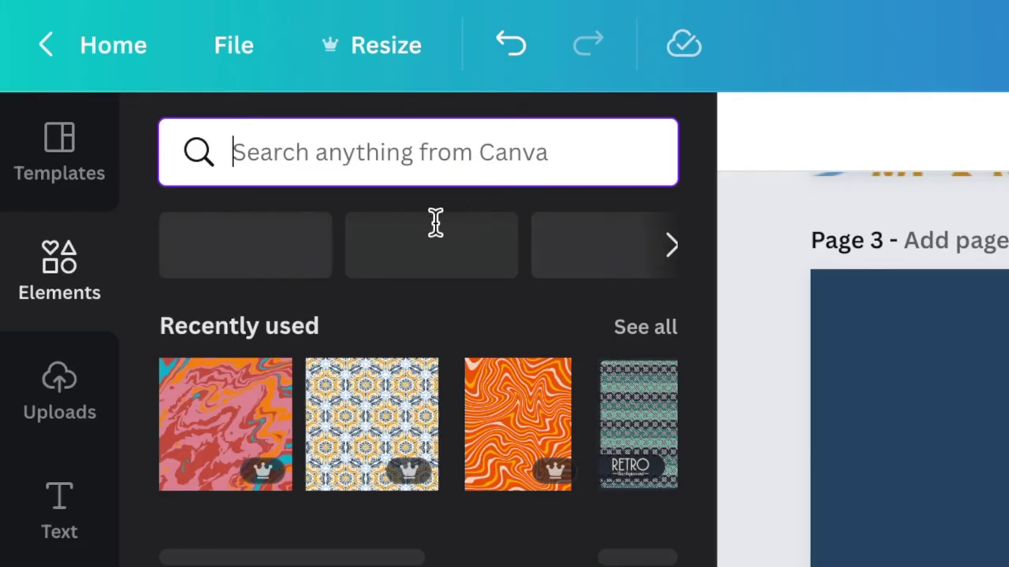
text(abstract background)
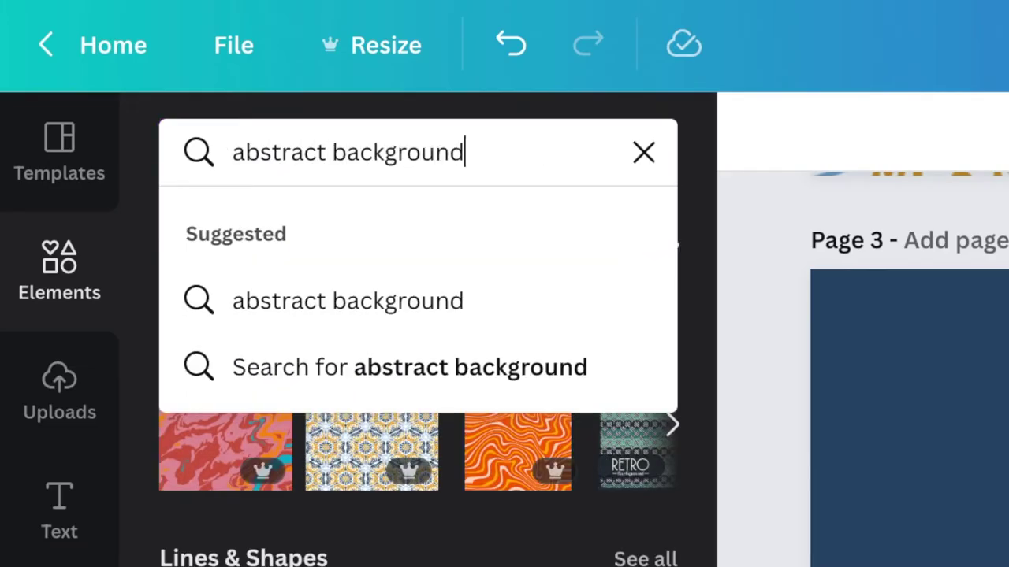
key(Return)
click(362, 236)
click(299, 234)
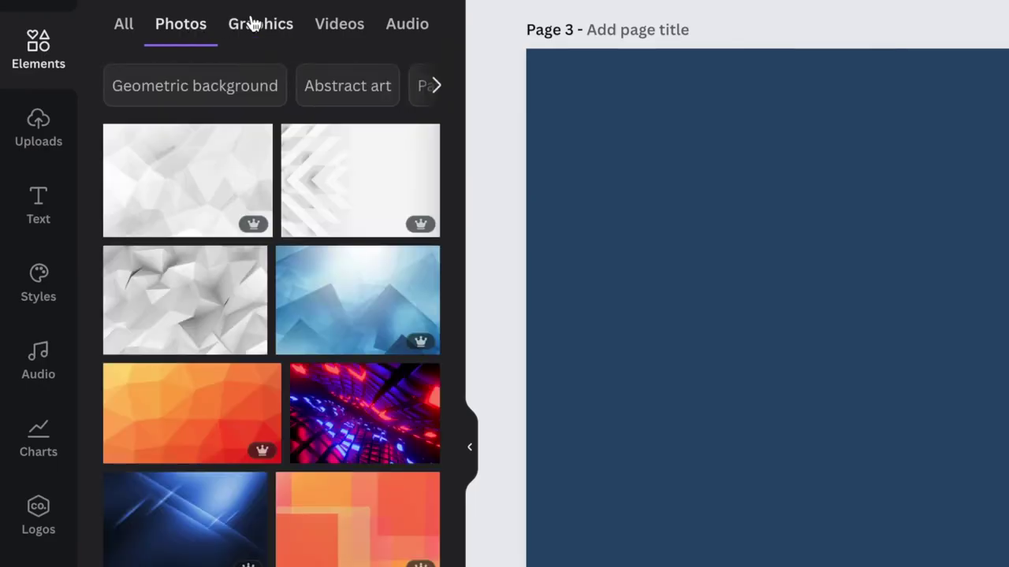
click(253, 24)
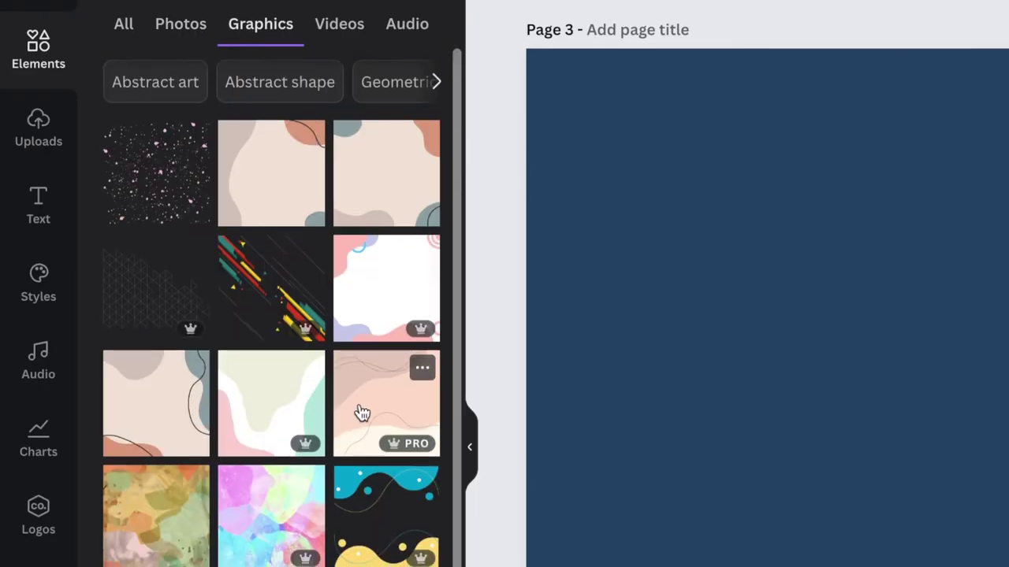
Try the dark graphic with teal, orange and maroon retro circles on page 3 and remove it.
scroll(367, 415, down, 3)
scroll(227, 539, down, 4)
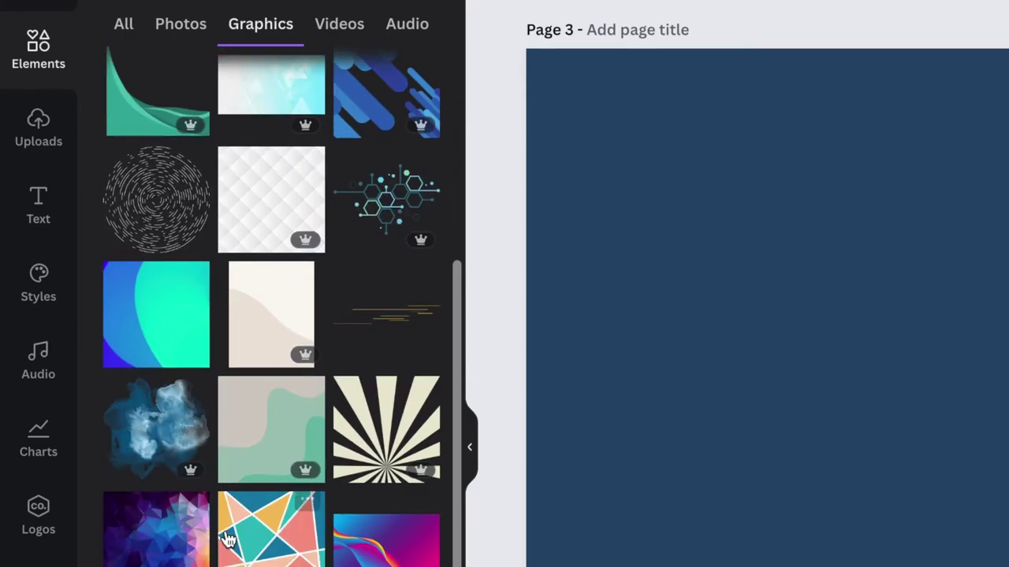
scroll(239, 539, down, 5)
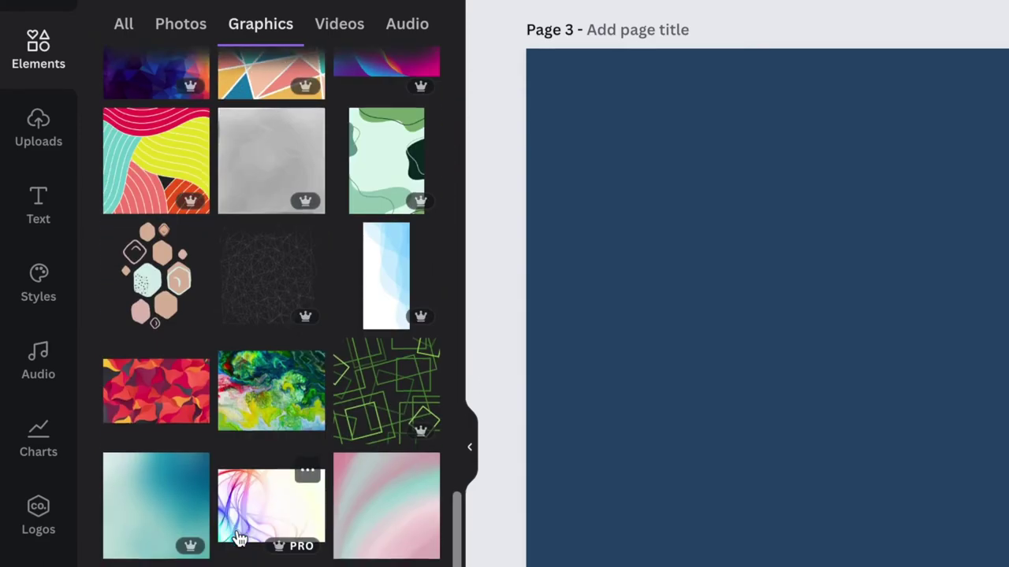
scroll(241, 539, down, 10)
scroll(239, 539, down, 8)
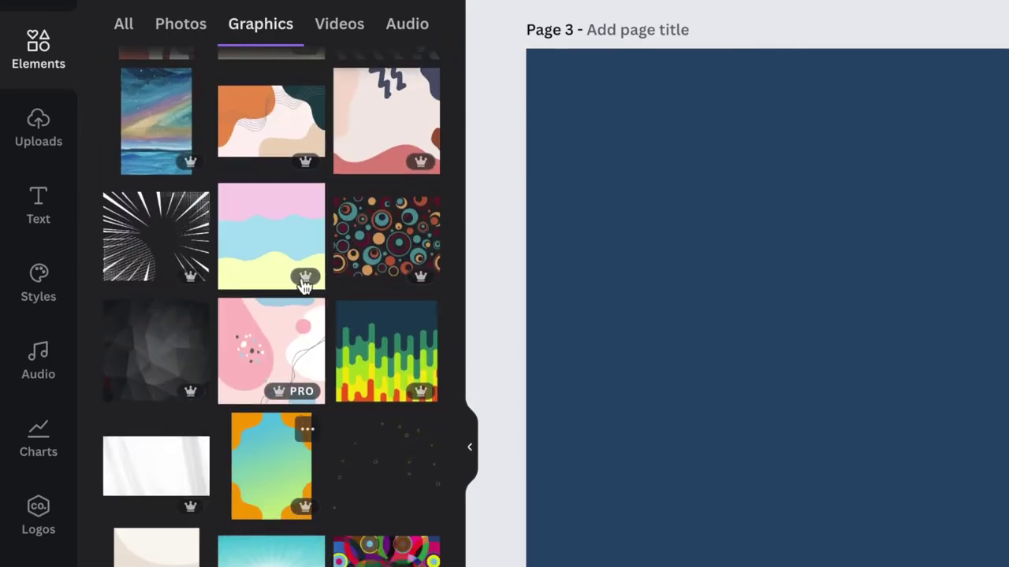
click(385, 230)
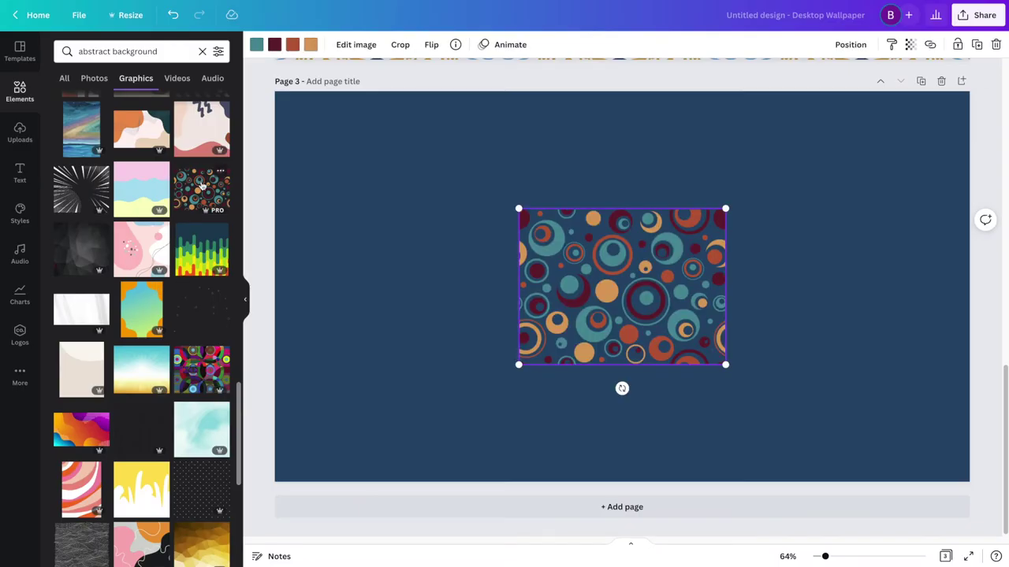
key(Delete)
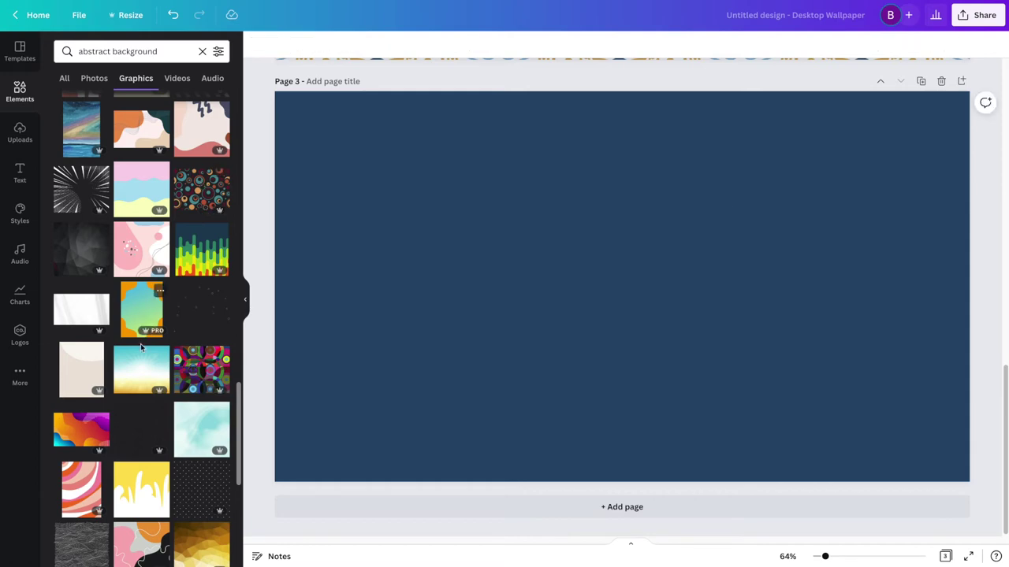
Add the black graphic with teal, mint and pink wavy lines to page 3 and enlarge it to nearly fill the page.
scroll(141, 347, down, 5)
scroll(138, 362, down, 12)
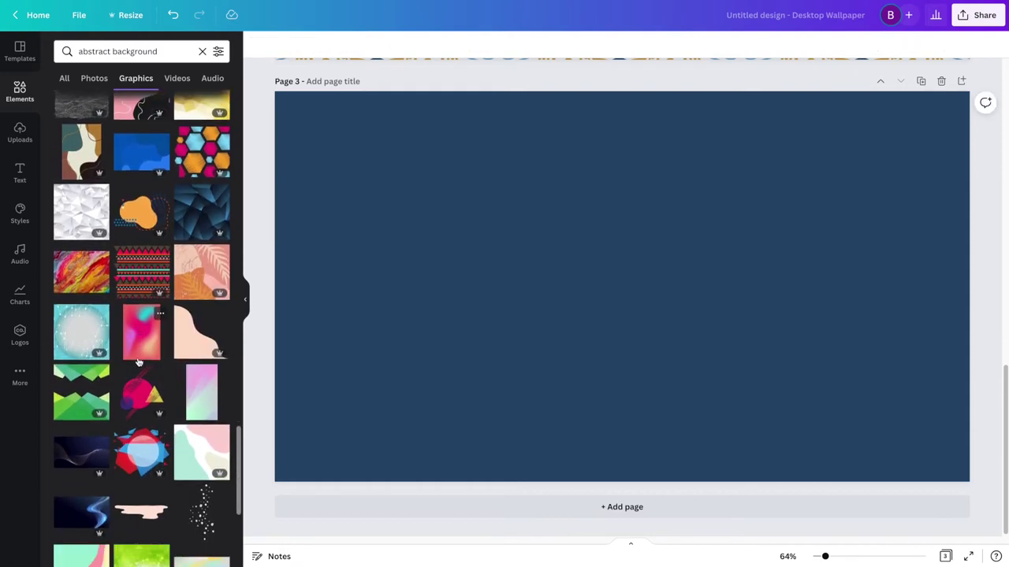
scroll(138, 362, down, 10)
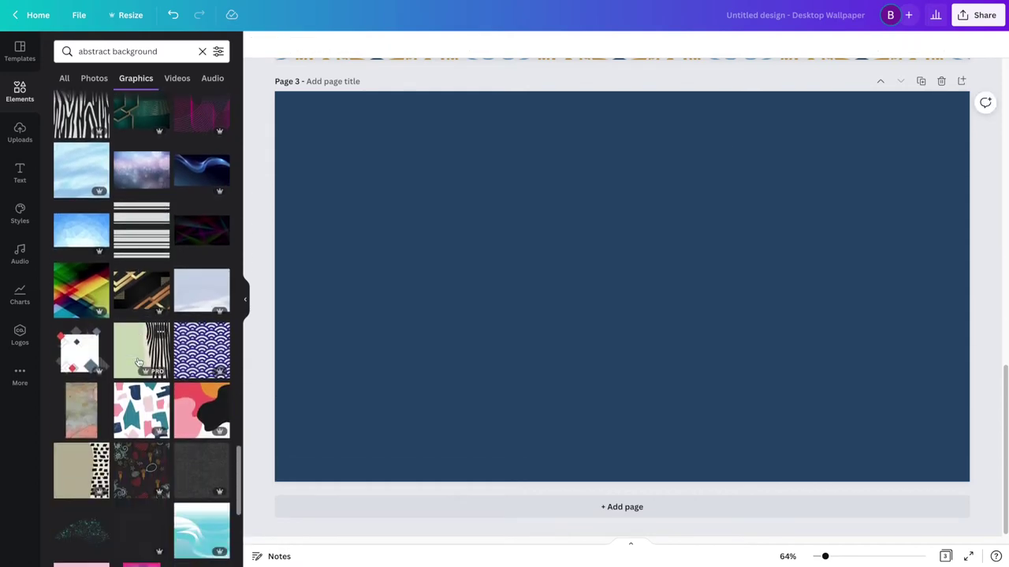
scroll(138, 361, down, 1)
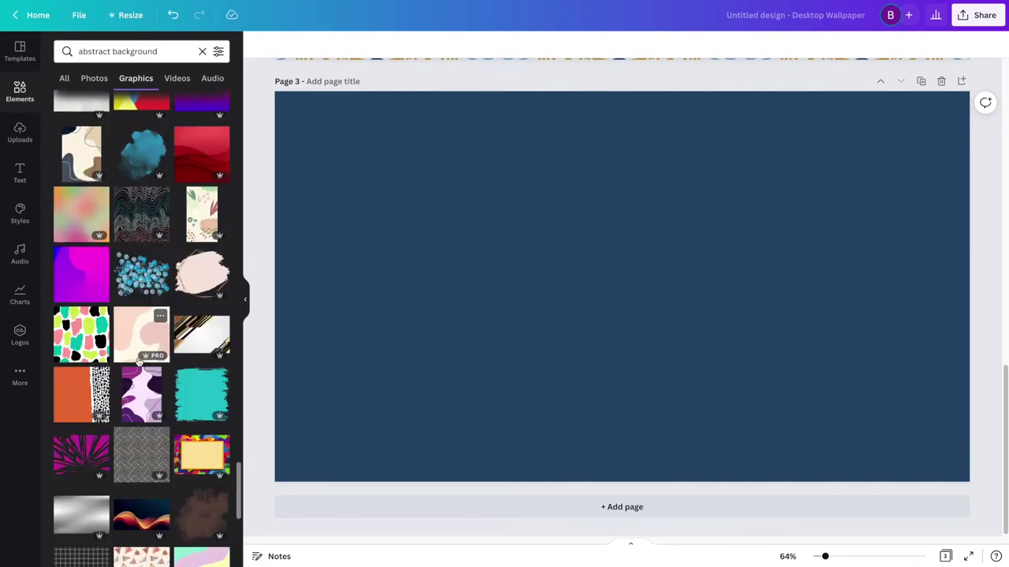
click(132, 220)
mouse_move(700, 363)
mouse_down()
mouse_move(895, 532)
mouse_move(953, 556)
mouse_up()
mouse_move(946, 490)
mouse_down()
mouse_move(867, 279)
mouse_move(776, 356)
mouse_move(614, 256)
mouse_up()
drag(623, 382, 957, 561)
mouse_move(702, 269)
mouse_down()
mouse_move(768, 74)
mouse_move(755, 87)
mouse_up()
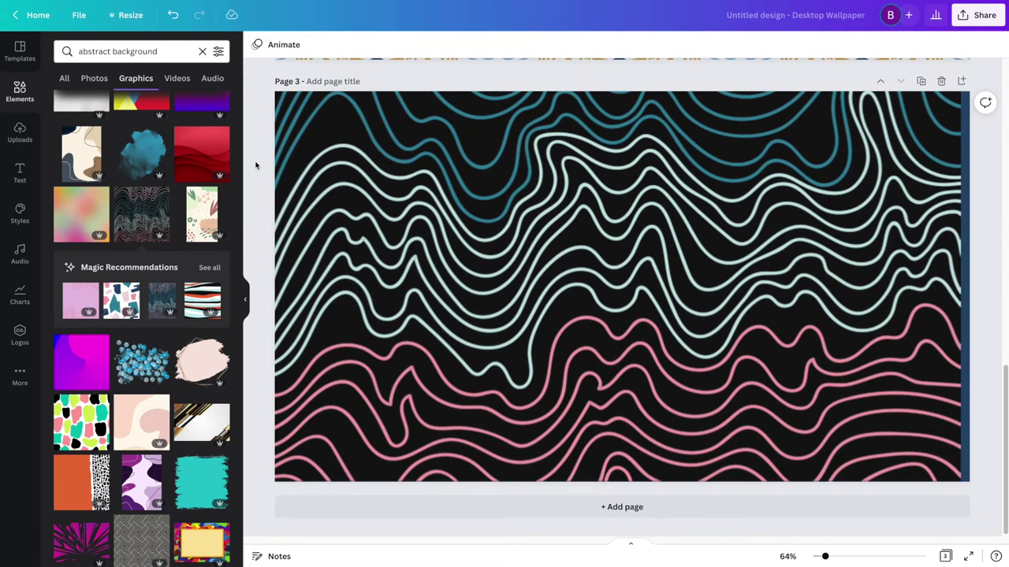
Stretch the wavy line graphic over the uncovered edge of page 3 and shift the artwork slightly down.
drag(961, 482, 971, 496)
mouse_move(596, 268)
mouse_down()
mouse_move(581, 268)
mouse_move(594, 271)
mouse_up()
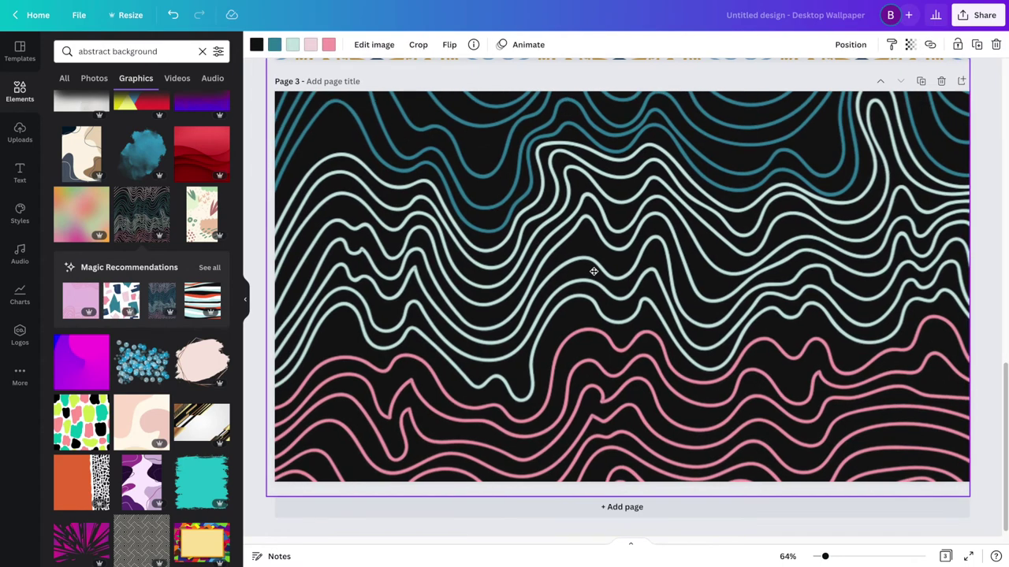
drag(895, 306, 897, 337)
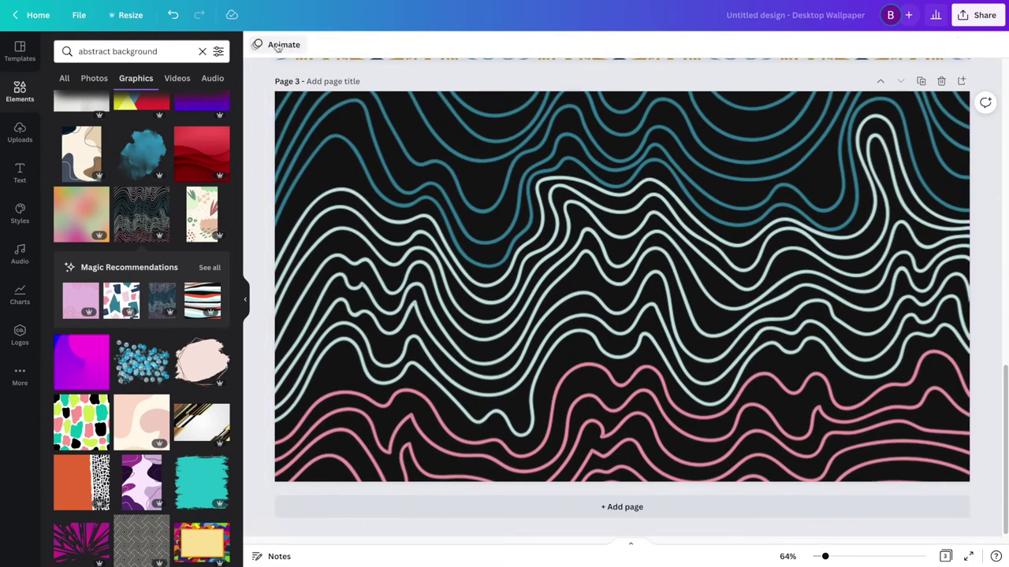
Recolor the wavy graphic's teal lines to muted sage green and its mint lines to bright green.
click(275, 44)
click(188, 490)
click(131, 432)
click(156, 426)
click(217, 397)
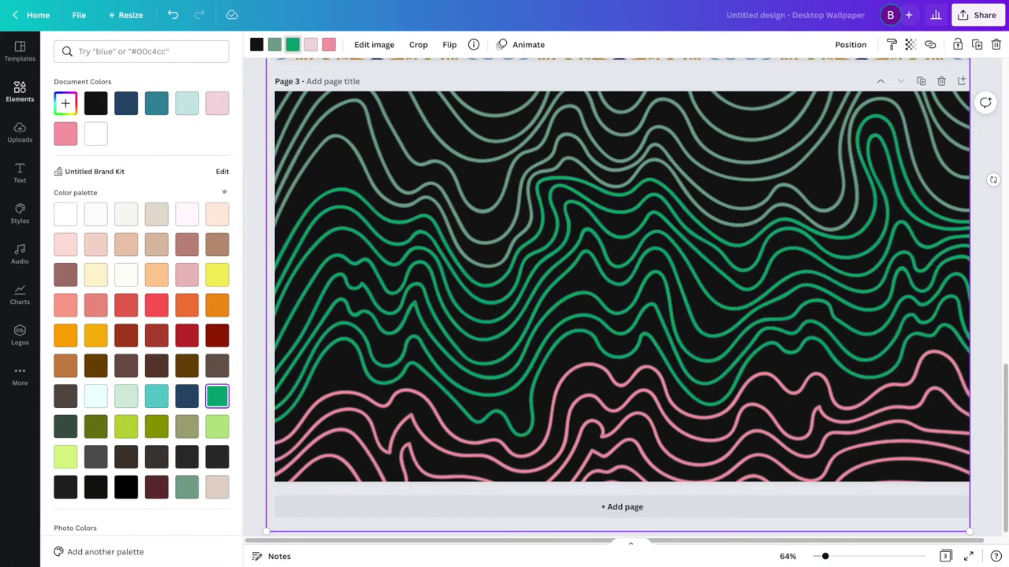
click(128, 307)
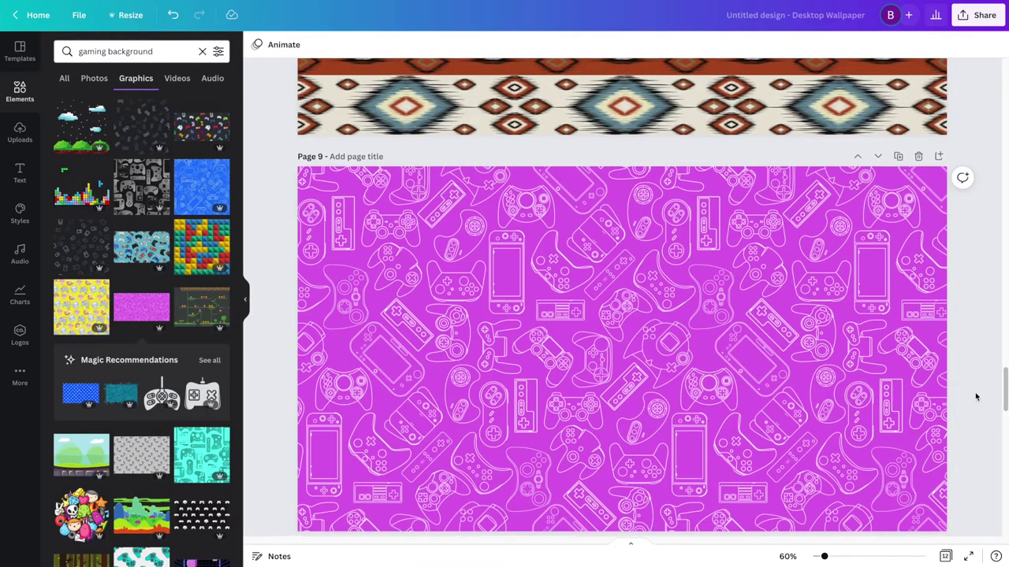
Give the purple game controller pattern on page 9 the Peppermint duotone effect and duplicate the page.
scroll(974, 397, down, 2)
scroll(975, 396, down, 2)
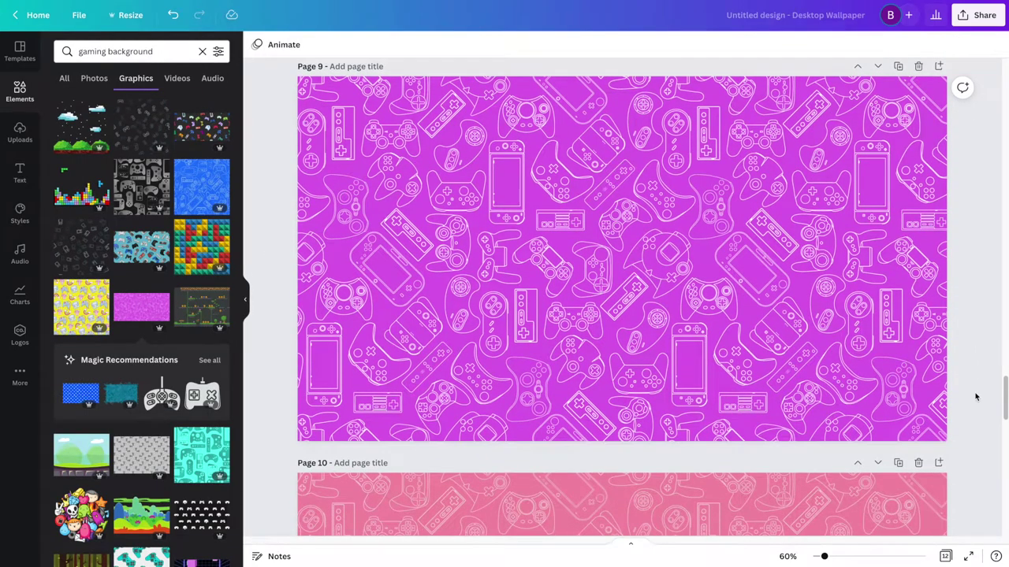
click(906, 362)
click(302, 44)
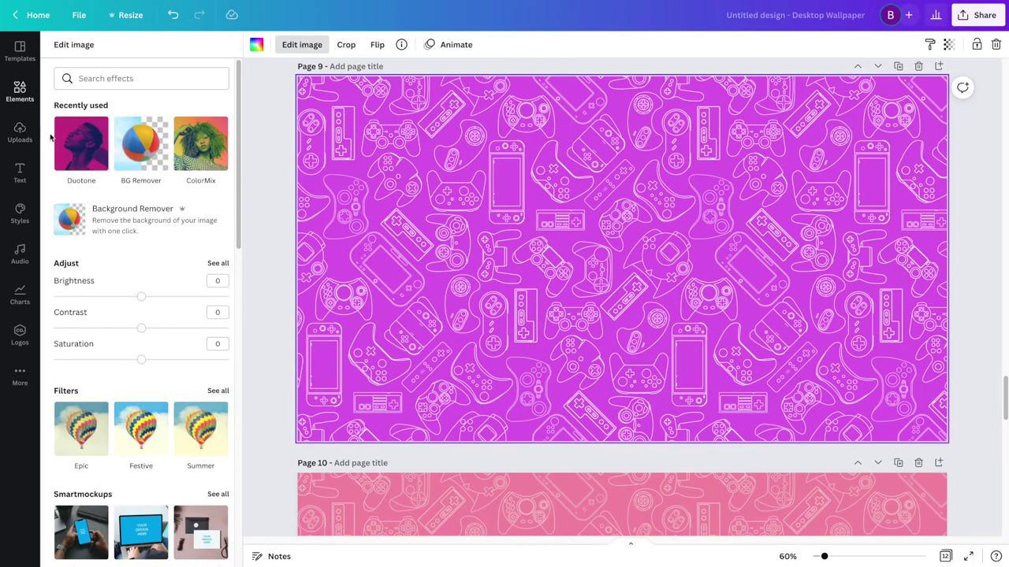
click(63, 136)
click(207, 338)
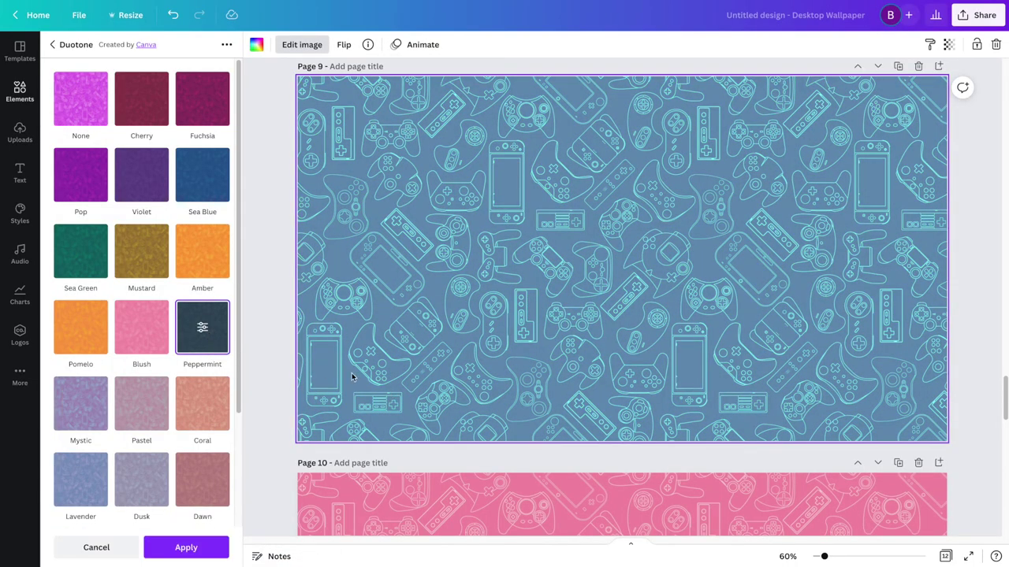
scroll(263, 321, down, 3)
scroll(263, 321, up, 2)
scroll(394, 315, up, 1)
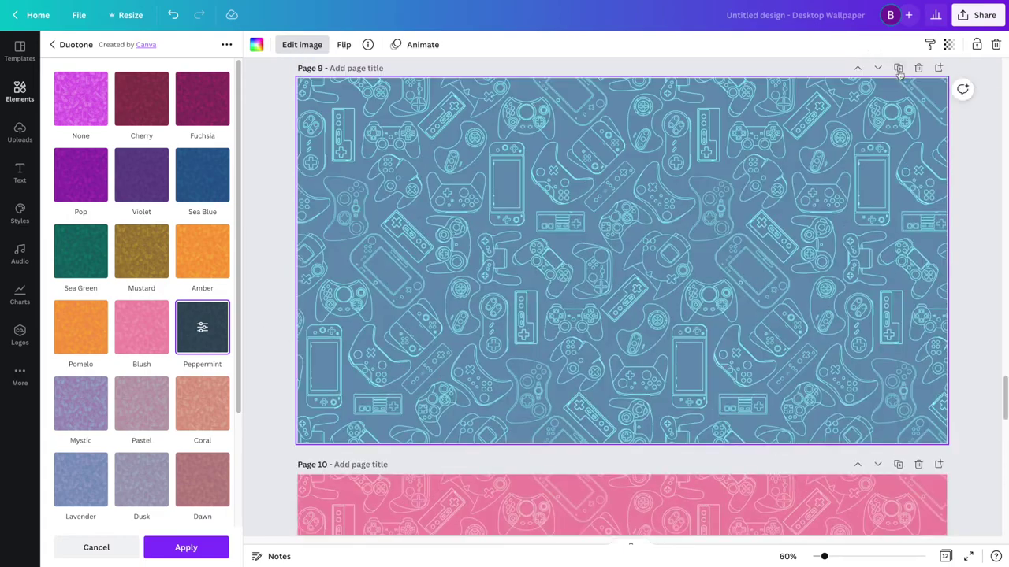
click(899, 69)
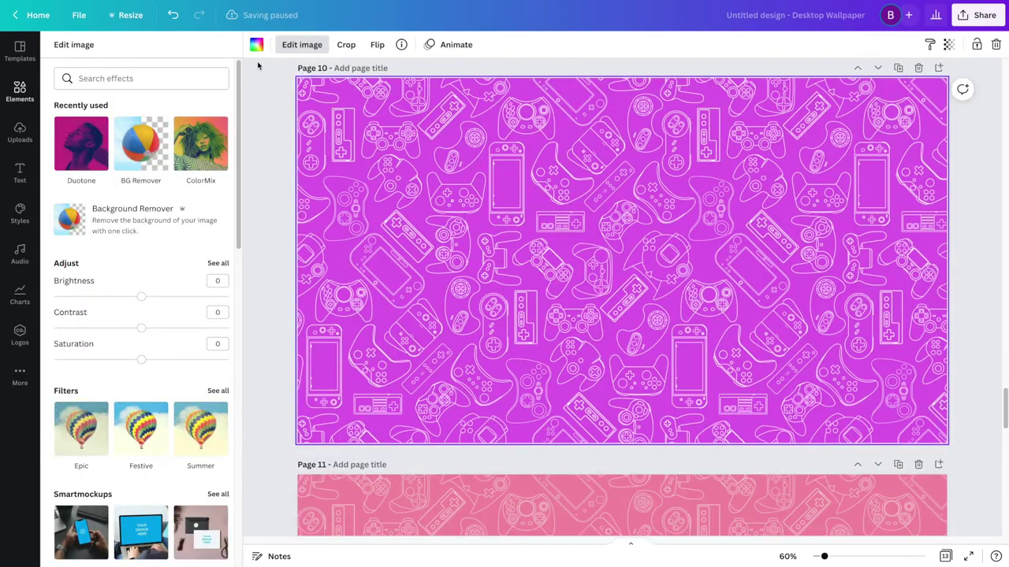
Recolour the purple controller pattern on page 10 with the Amber Duotone effect.
click(81, 144)
click(191, 268)
scroll(192, 268, down, 1)
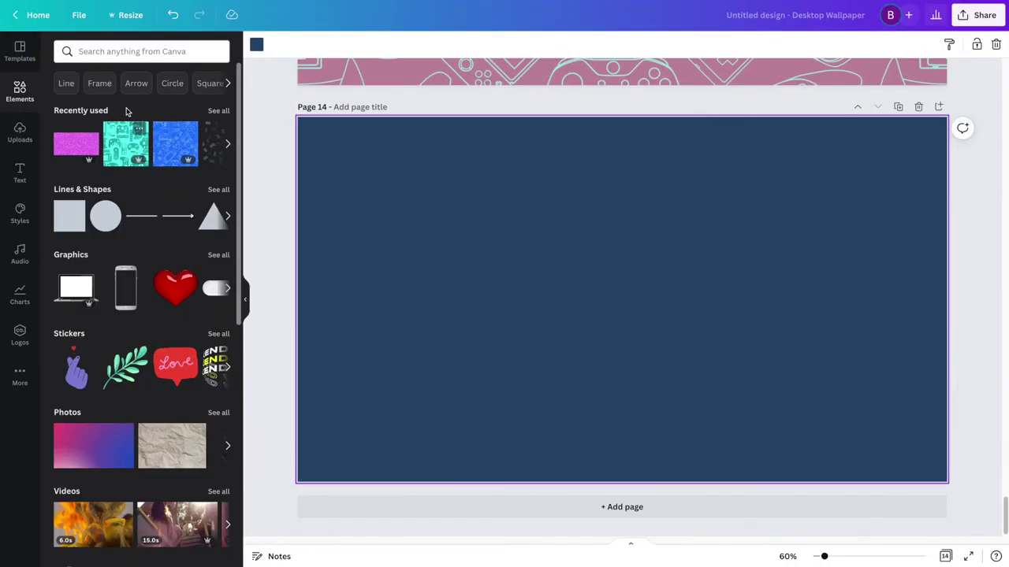
Search the elements for "gaming background" and add the teal image with colourful game controllers to page 14.
text(gaming background)
key(Return)
click(189, 221)
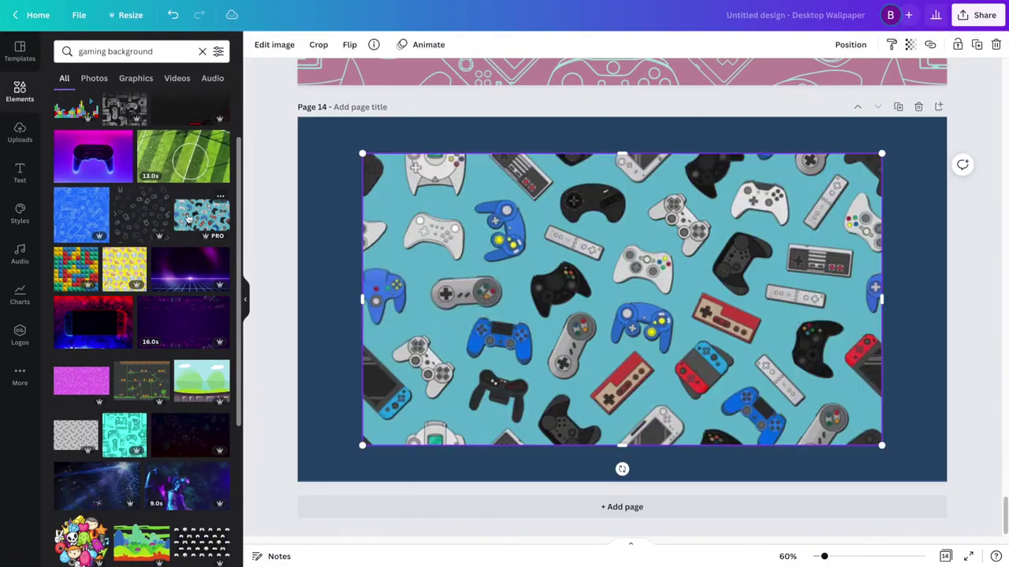
Enlarge the controller image to cover page 14 and try the Marine and Arctic ColorMix effects on it.
click(275, 44)
click(200, 147)
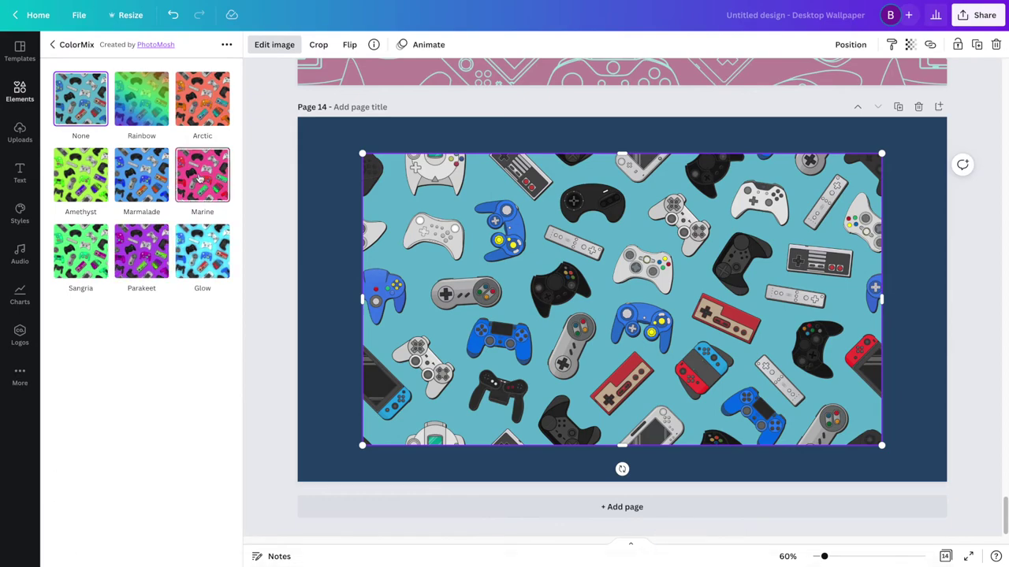
click(198, 178)
drag(881, 445, 964, 488)
drag(921, 457, 945, 480)
click(203, 113)
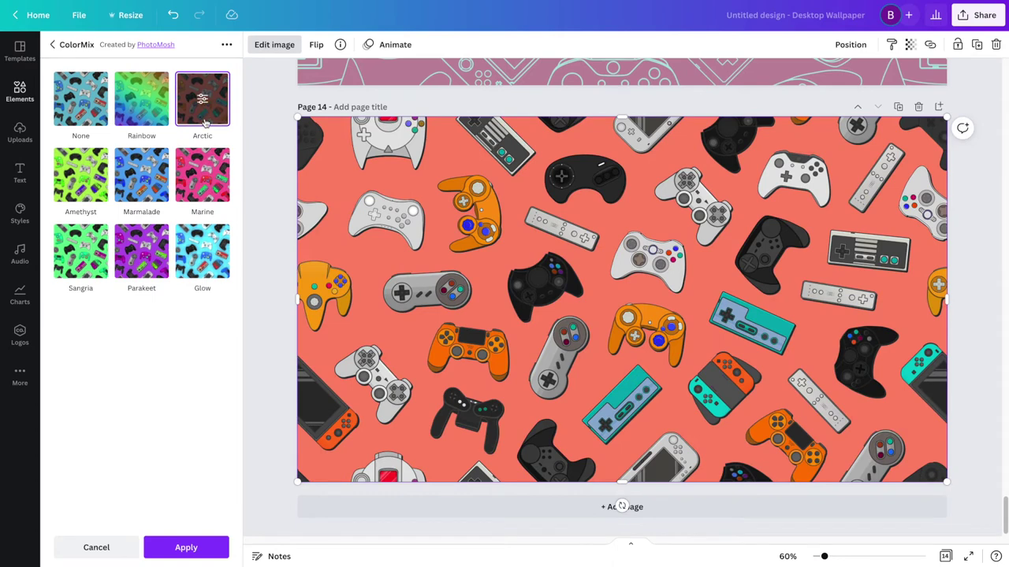
key(Escape)
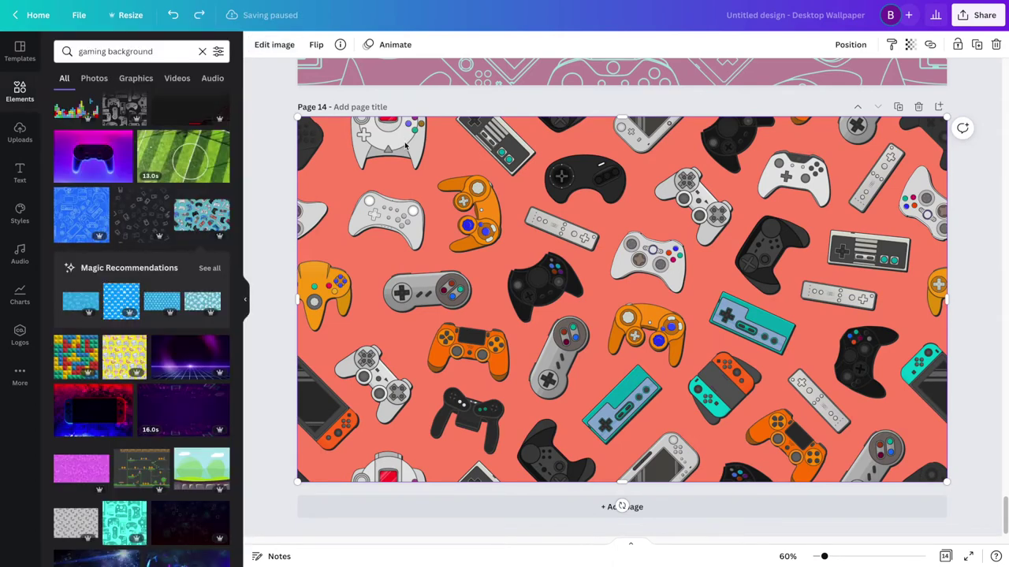
click(341, 81)
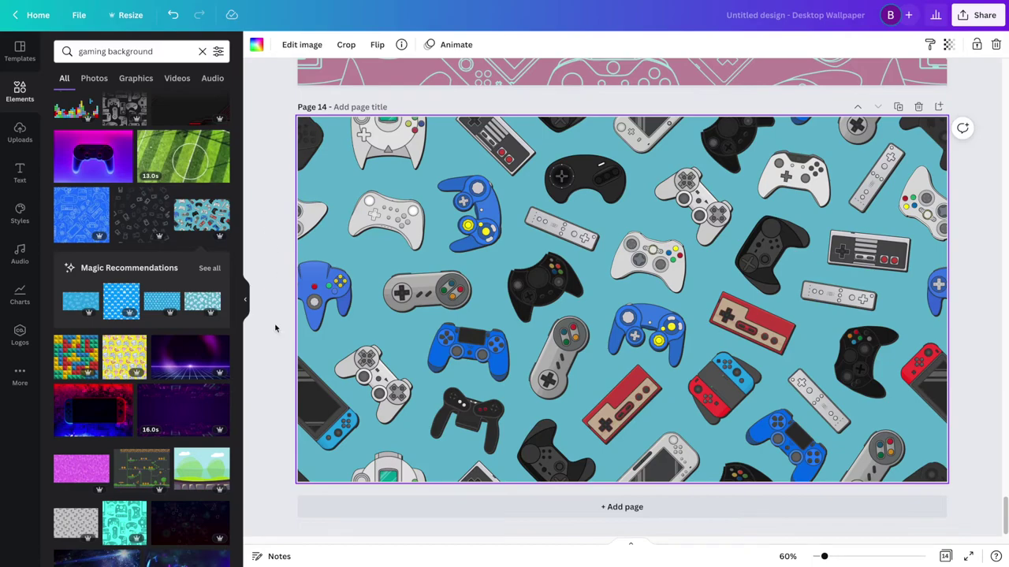
Review the wallpaper pages from page 14 back to the first pages and down again.
scroll(268, 349, up, 20)
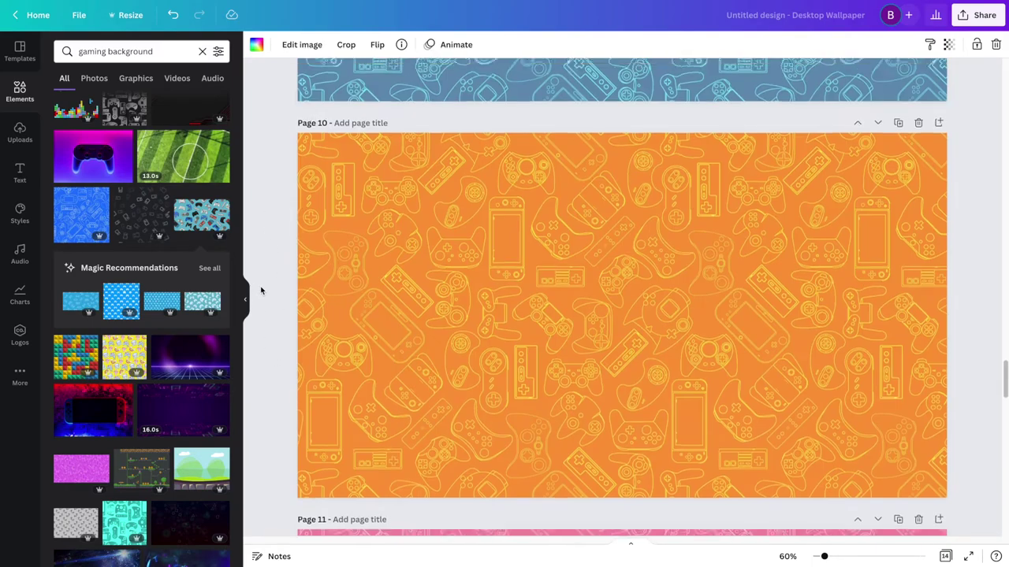
scroll(261, 291, up, 10)
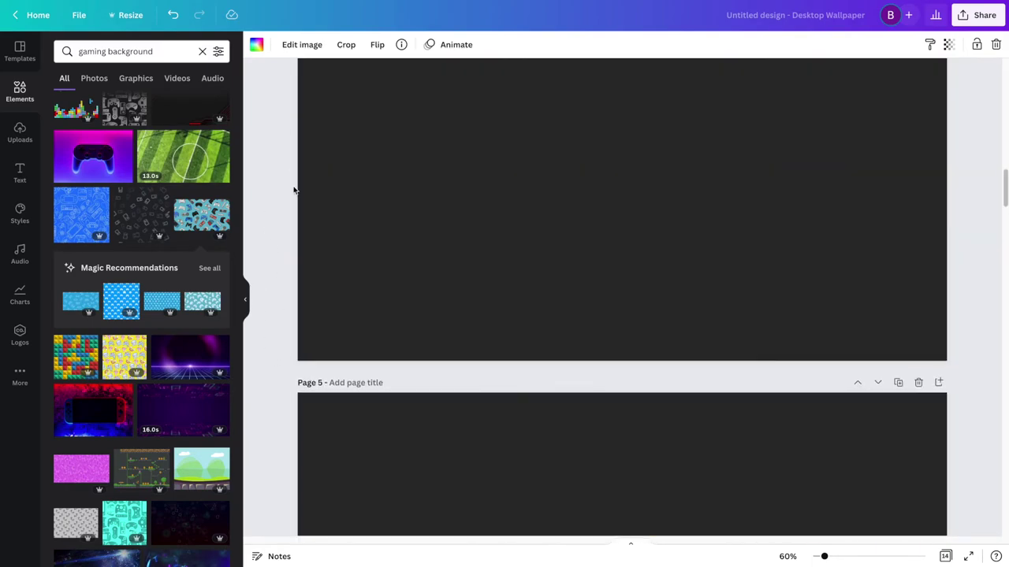
scroll(294, 190, up, 15)
scroll(293, 191, down, 15)
scroll(293, 191, down, 10)
scroll(292, 191, down, 20)
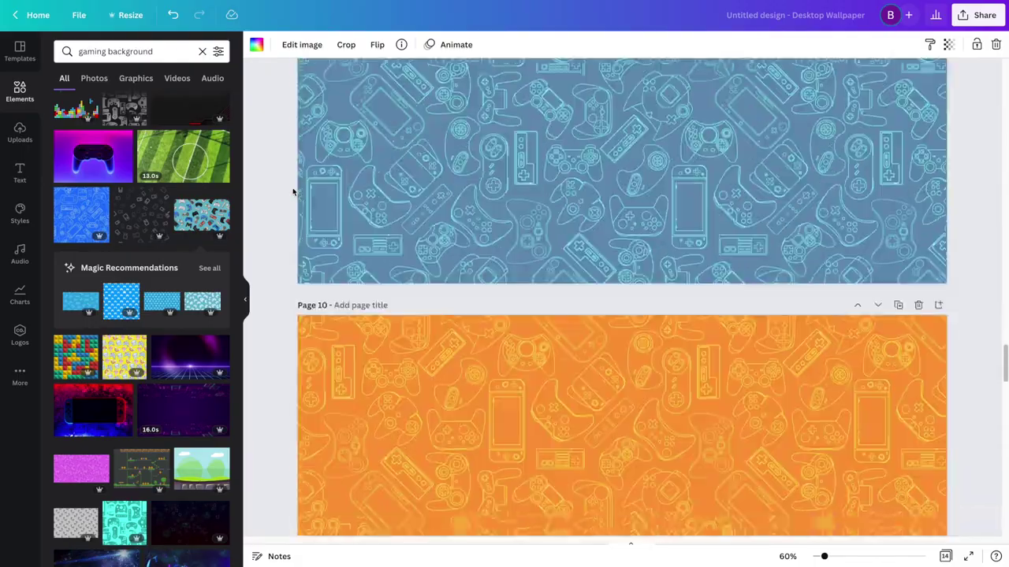
scroll(292, 192, down, 5)
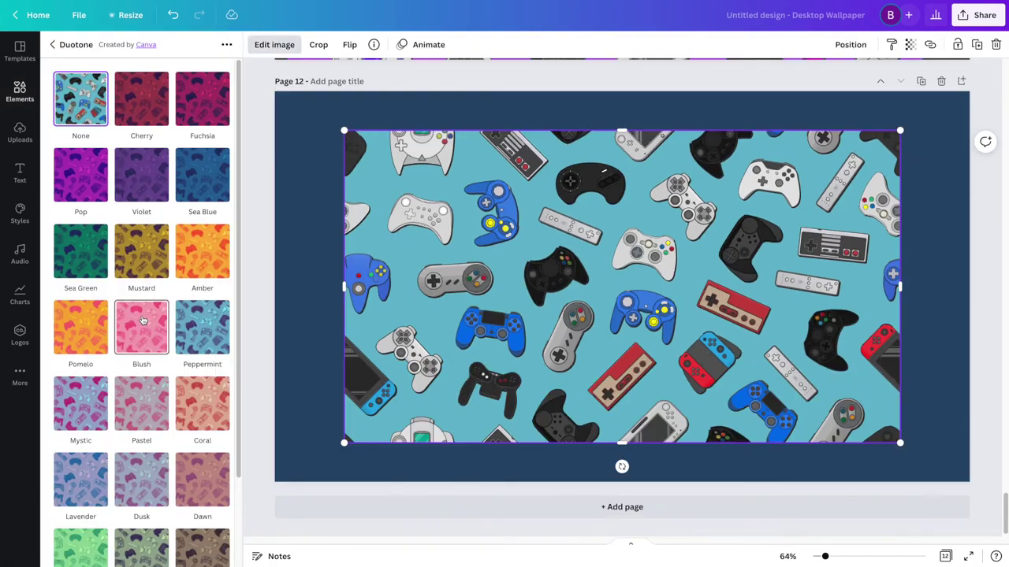
Align page 12's controller image with the page's top-left corner, compare the Pastel and Violet Duotone effects and apply Blush.
click(144, 327)
click(150, 402)
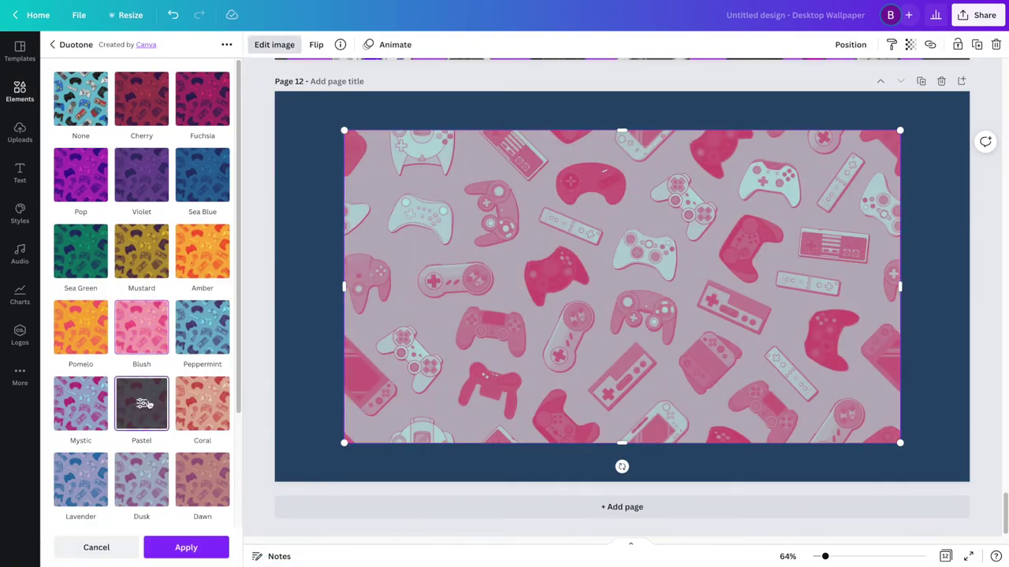
click(143, 329)
drag(453, 313, 389, 275)
click(130, 197)
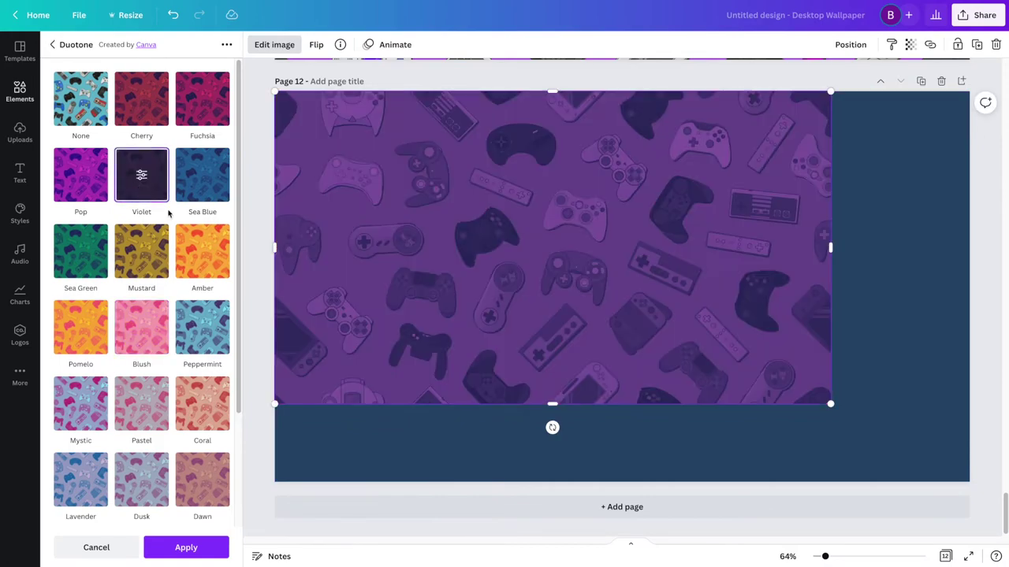
click(126, 337)
click(186, 547)
Enlarge the controller image to cover the whole of page 12.
drag(831, 404, 981, 471)
click(984, 446)
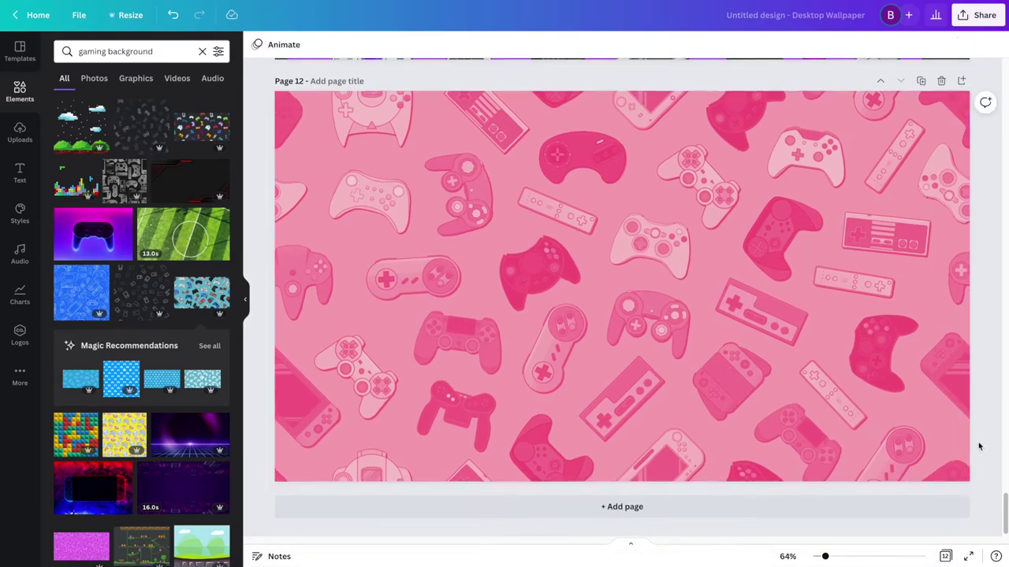
scroll(977, 447, up, 10)
scroll(975, 447, down, 10)
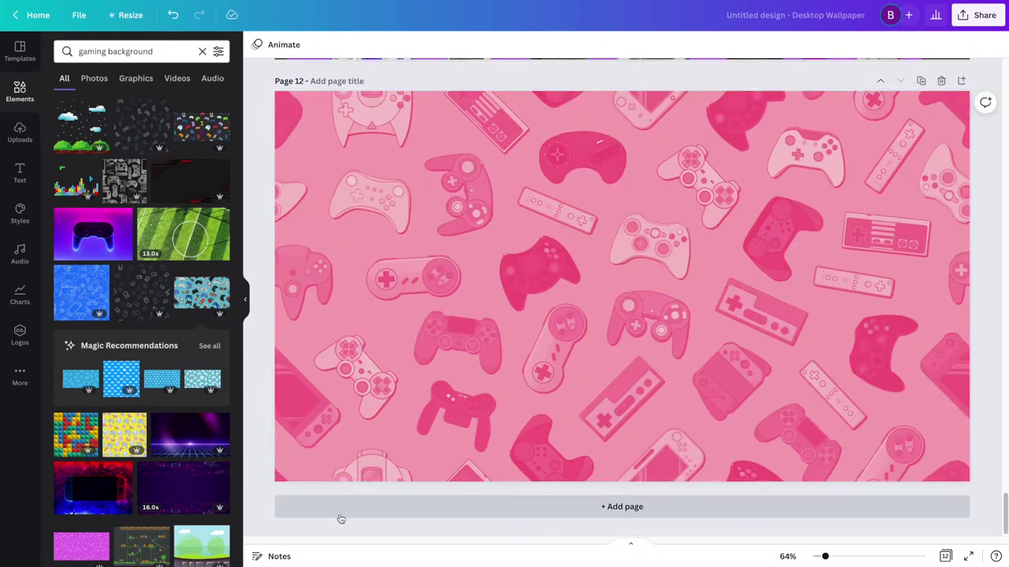
Add page 13 and fill it completely with the neon game controller image from the gaming background results.
scroll(189, 339, down, 6)
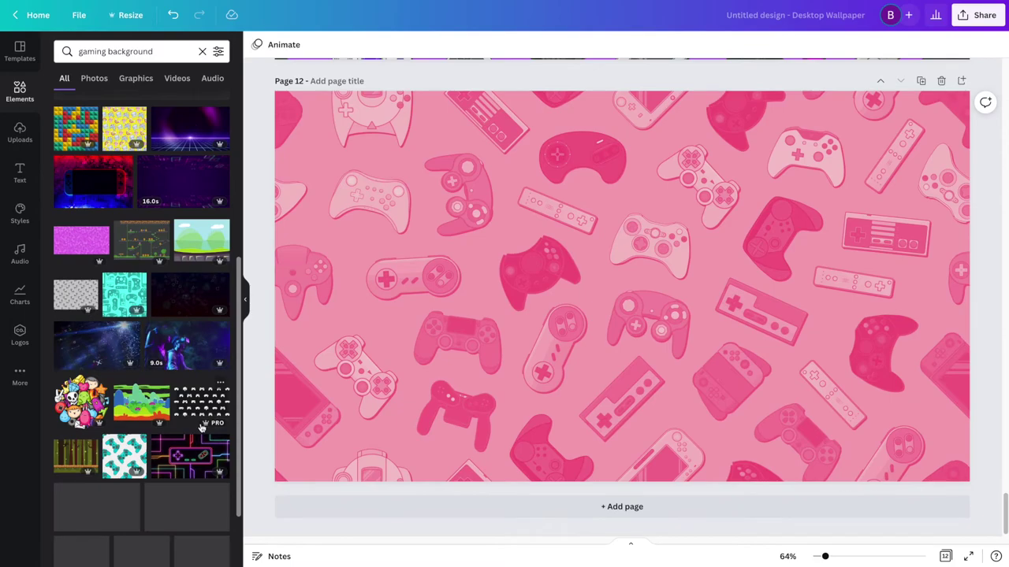
click(358, 506)
click(190, 264)
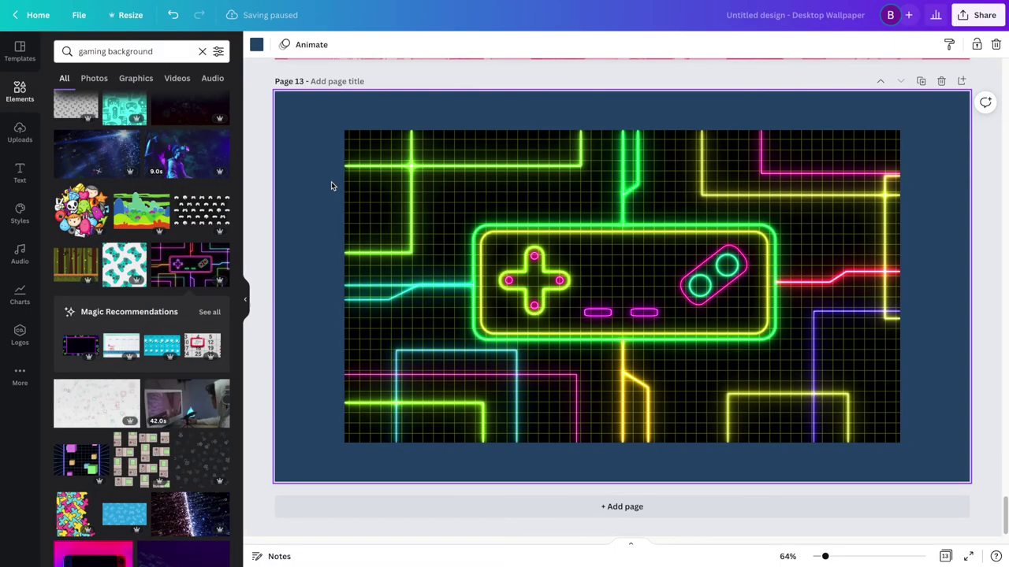
drag(348, 183, 271, 144)
drag(824, 405, 985, 464)
click(985, 464)
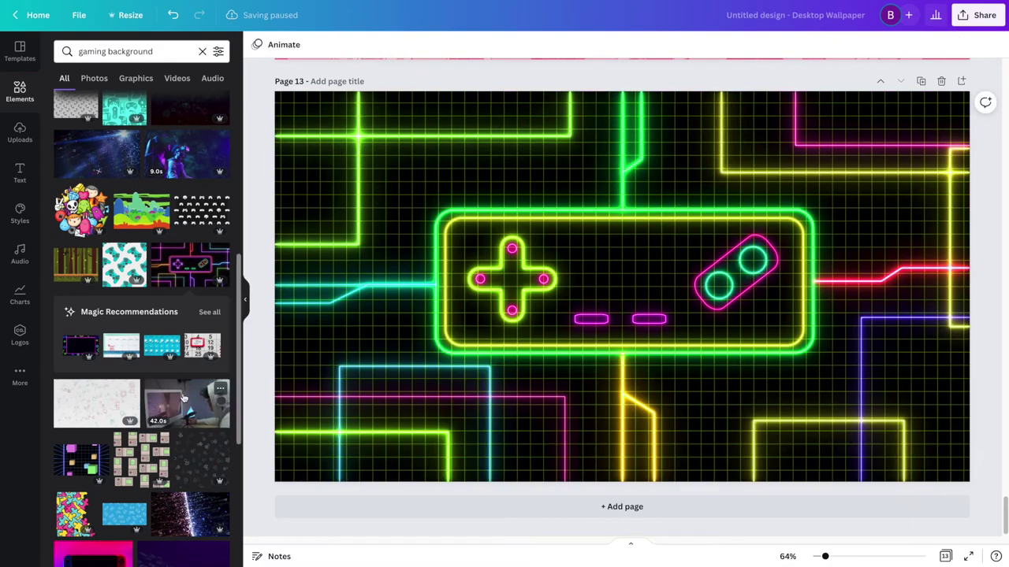
Delete the purple controller pattern from page 14, then try and remove the dark grey recommended pattern.
scroll(185, 398, down, 4)
scroll(183, 398, down, 4)
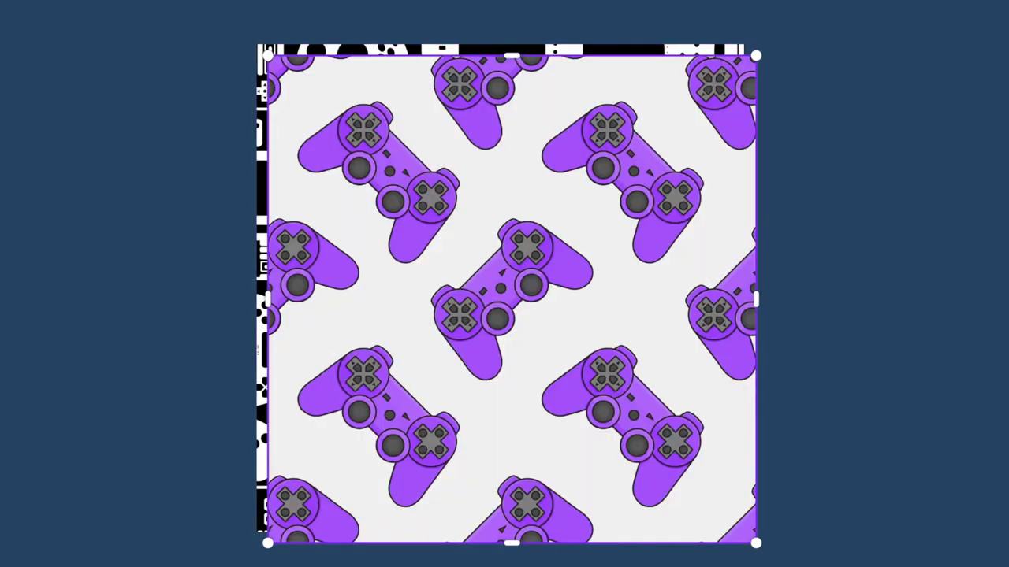
key(BackSpace)
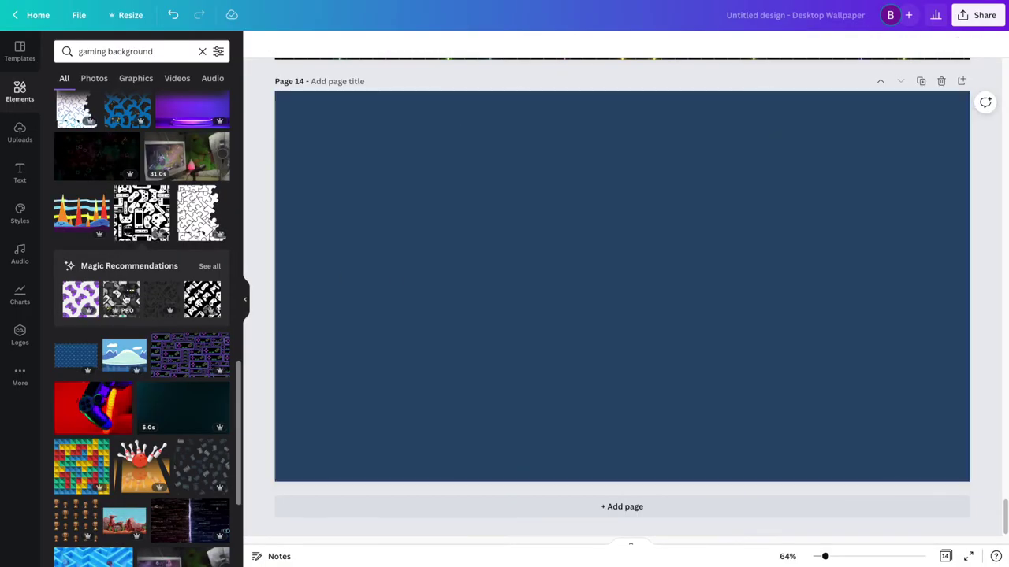
click(112, 300)
key(Delete)
Try the recommended neon line pattern of controllers and joysticks on page 14.
scroll(171, 310, down, 10)
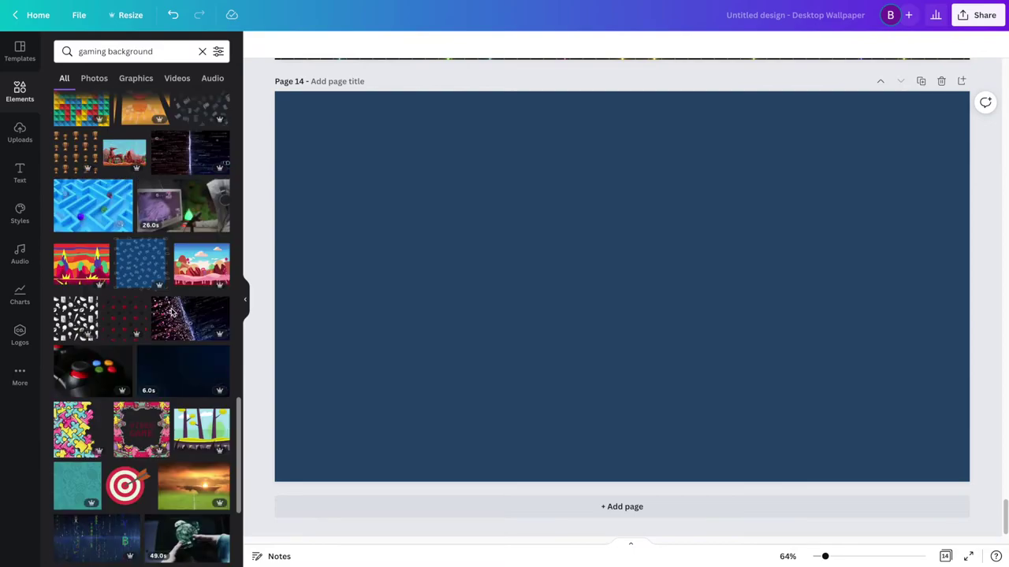
scroll(171, 309, down, 3)
click(80, 250)
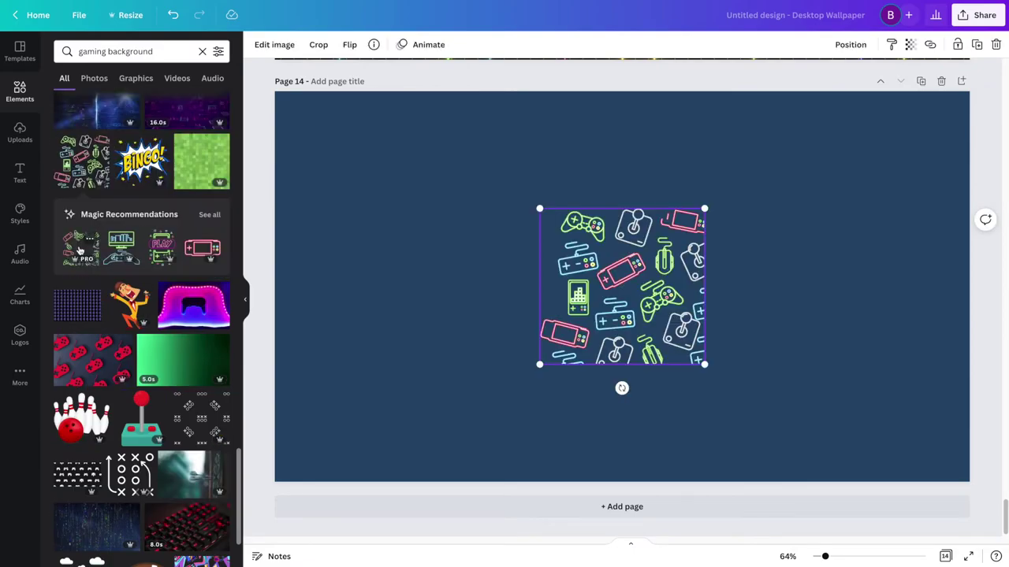
Browse the remaining gaming background results for another pattern suitable for page 14.
scroll(113, 322, down, 2)
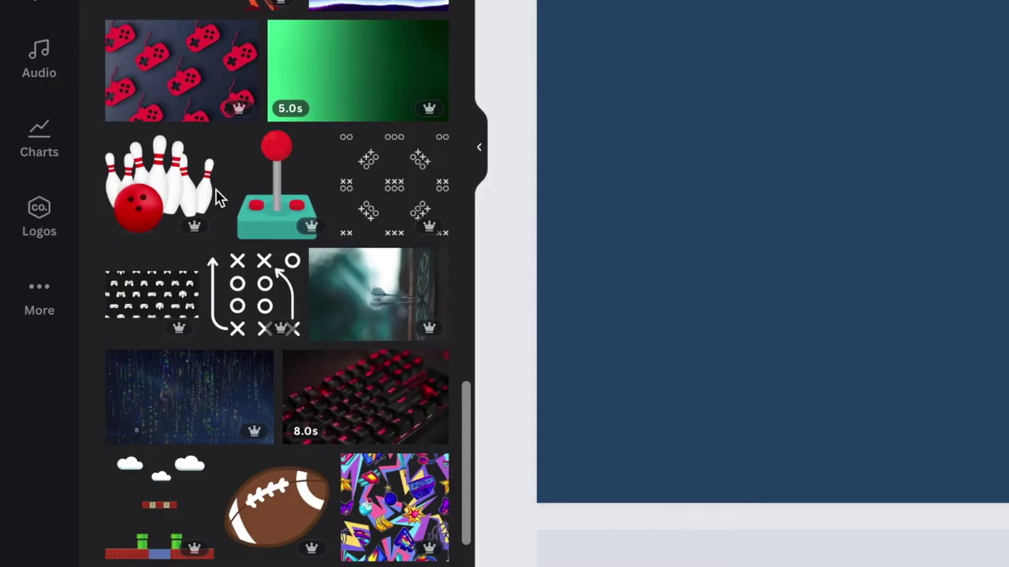
scroll(219, 199, down, 4)
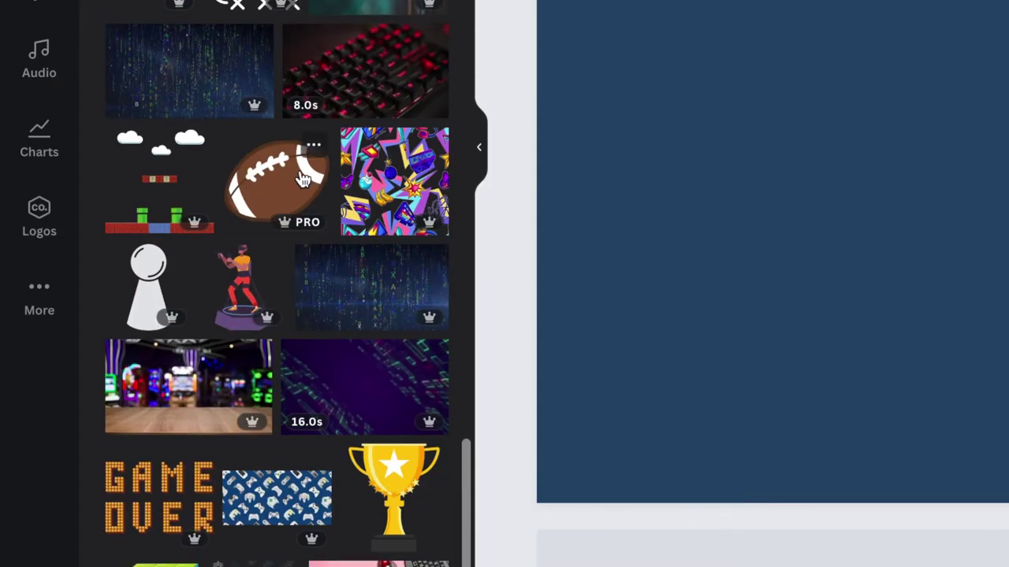
scroll(303, 180, down, 15)
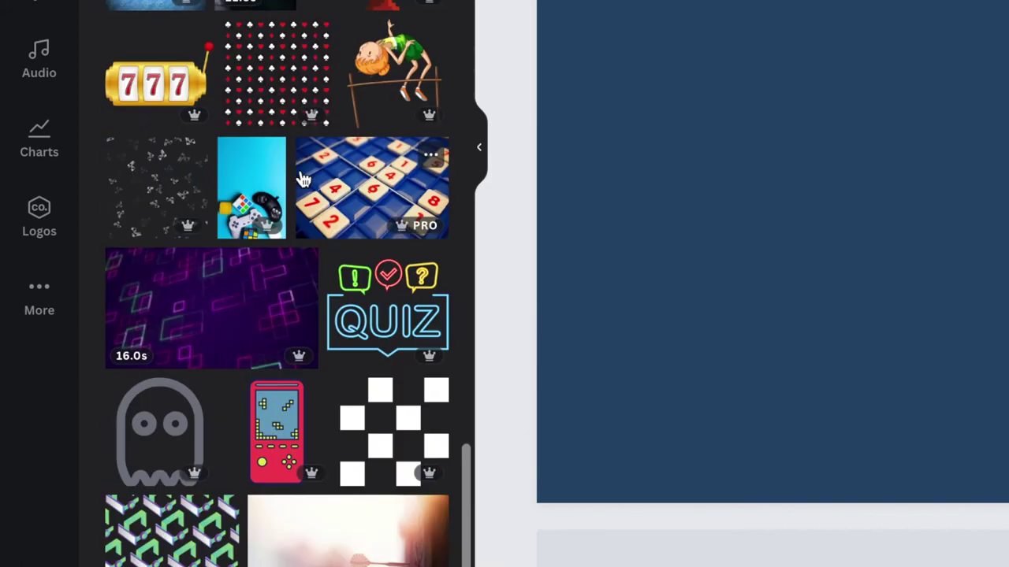
scroll(304, 180, down, 15)
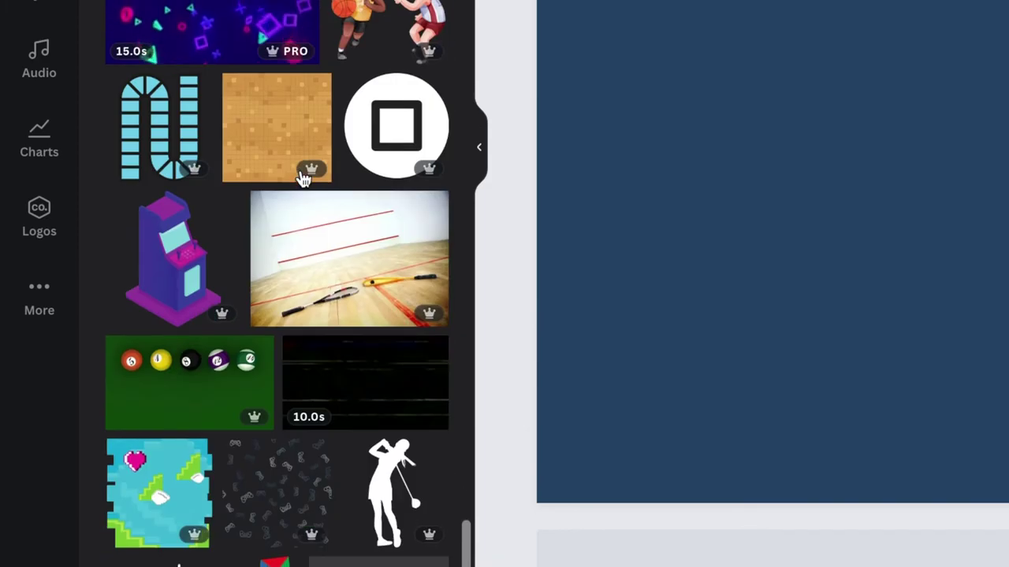
scroll(304, 179, down, 15)
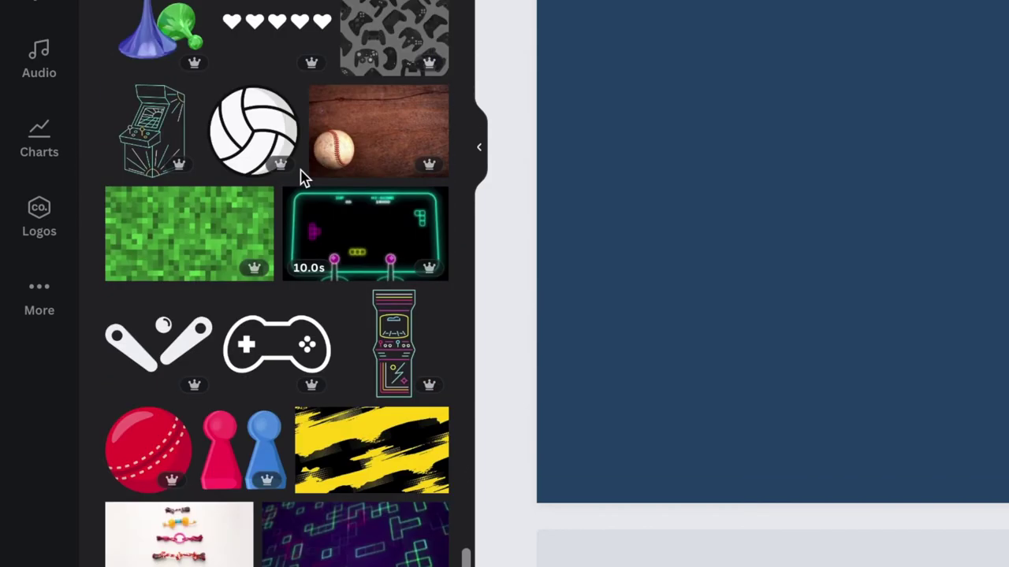
scroll(368, 169, down, 5)
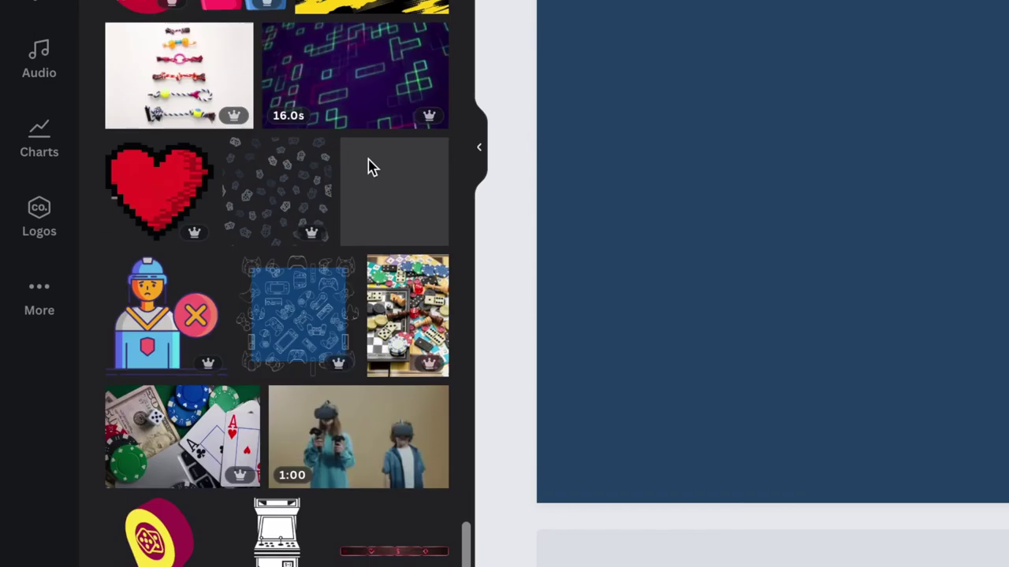
scroll(370, 167, down, 15)
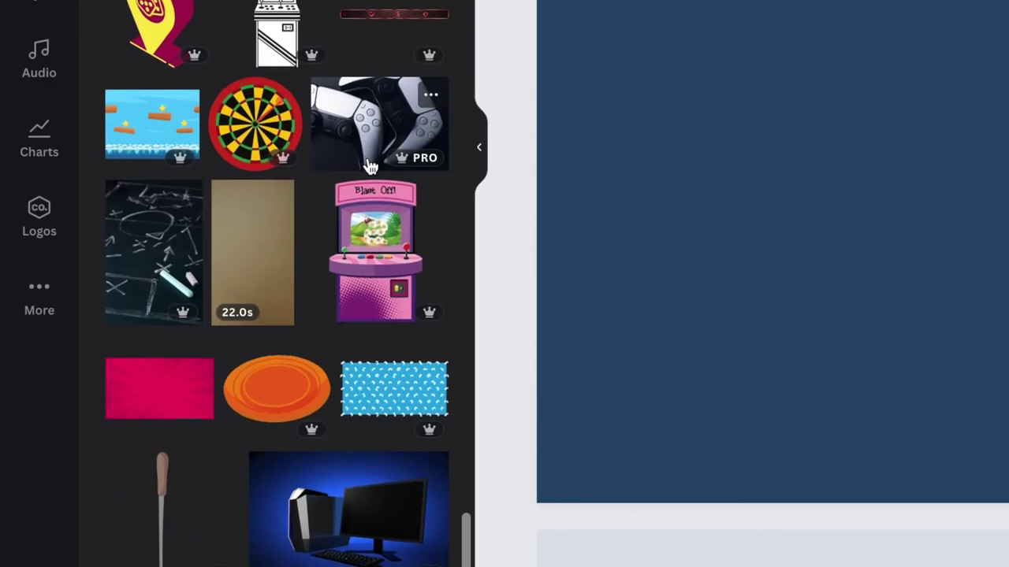
scroll(370, 167, down, 3)
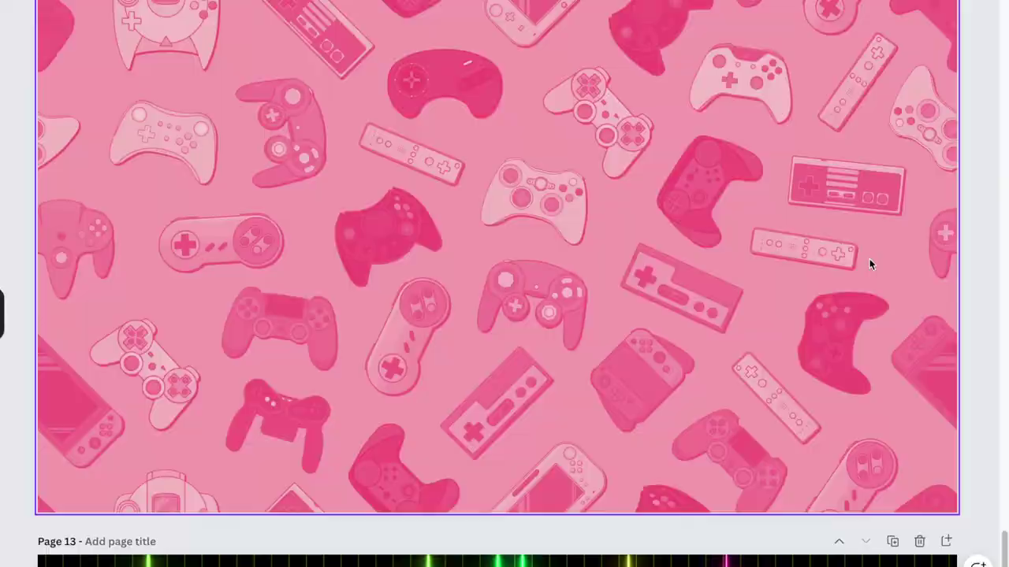
Review all the finished wallpaper designs from page 1 to page 13.
scroll(871, 258, up, 10)
scroll(871, 258, up, 20)
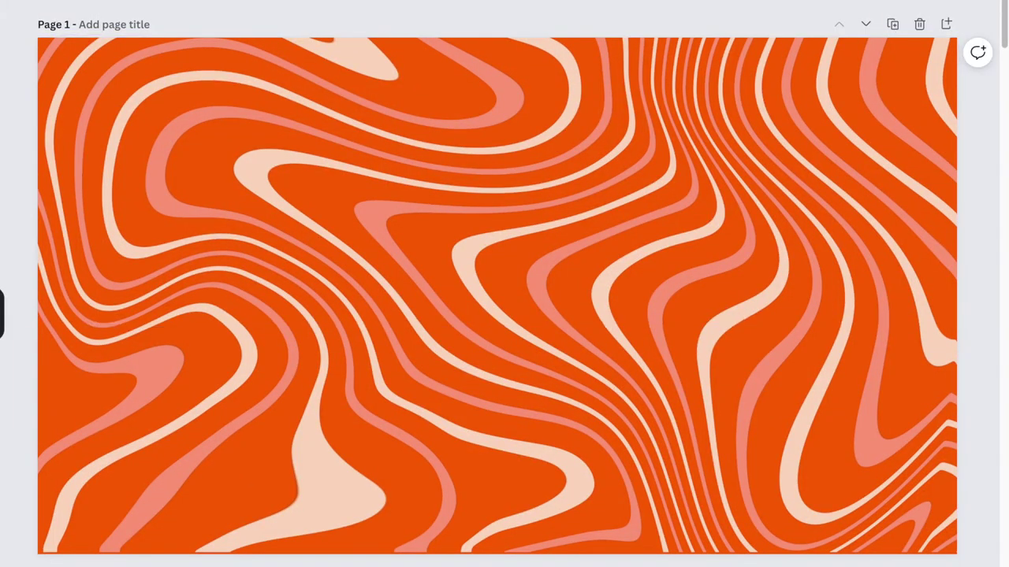
scroll(496, 283, down, 10)
scroll(496, 284, up, 3)
scroll(748, 453, down, 4)
scroll(748, 453, up, 5)
scroll(747, 457, down, 15)
scroll(747, 460, down, 11)
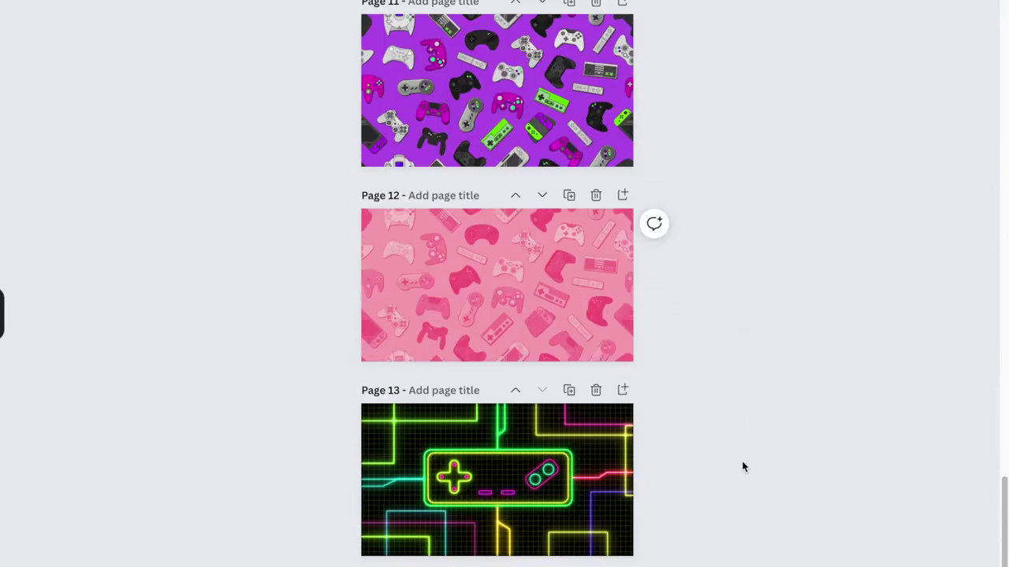
Download all 13 pages as PNG images with the size multiplier raised.
click(951, 27)
click(788, 298)
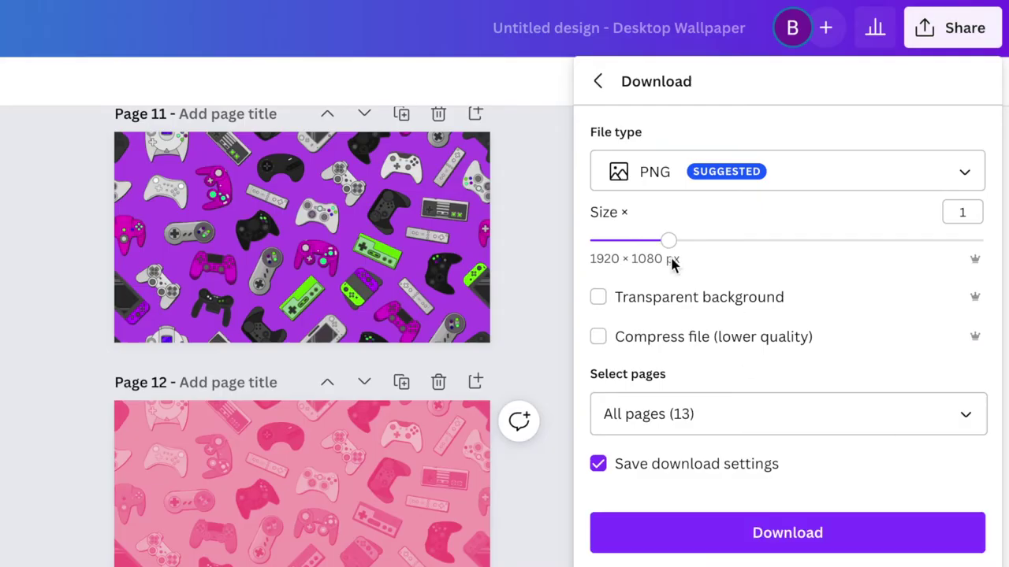
drag(762, 92, 1005, 84)
click(804, 536)
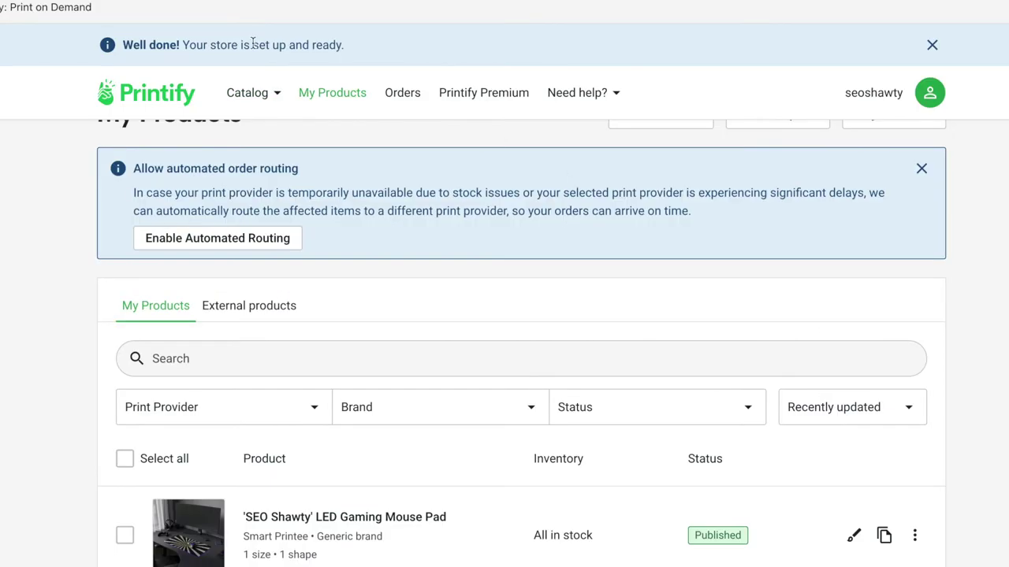
Switch to Printify and open the Mouse Pads category under Accessories in the catalog.
mouse_move(258, 92)
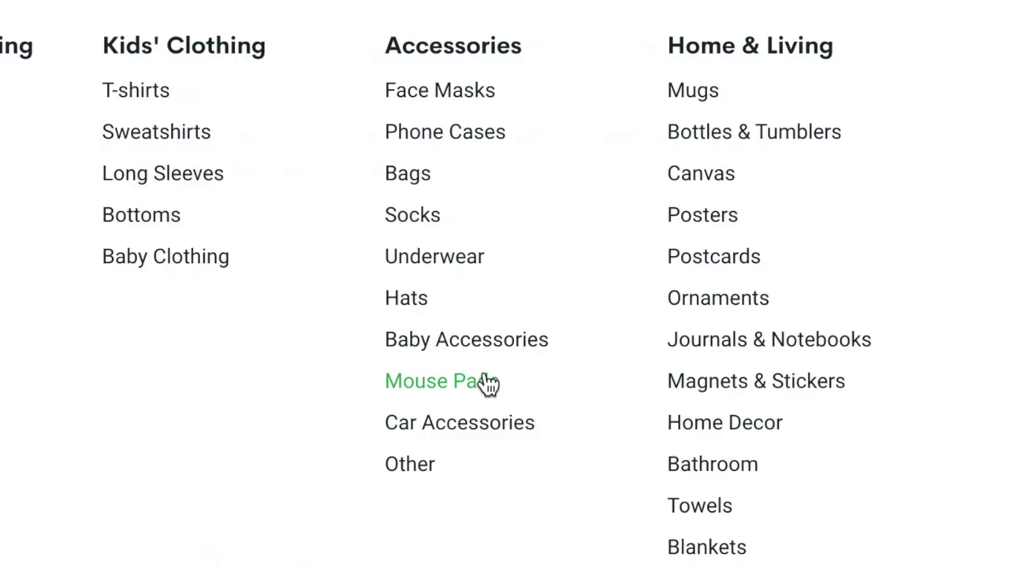
click(487, 384)
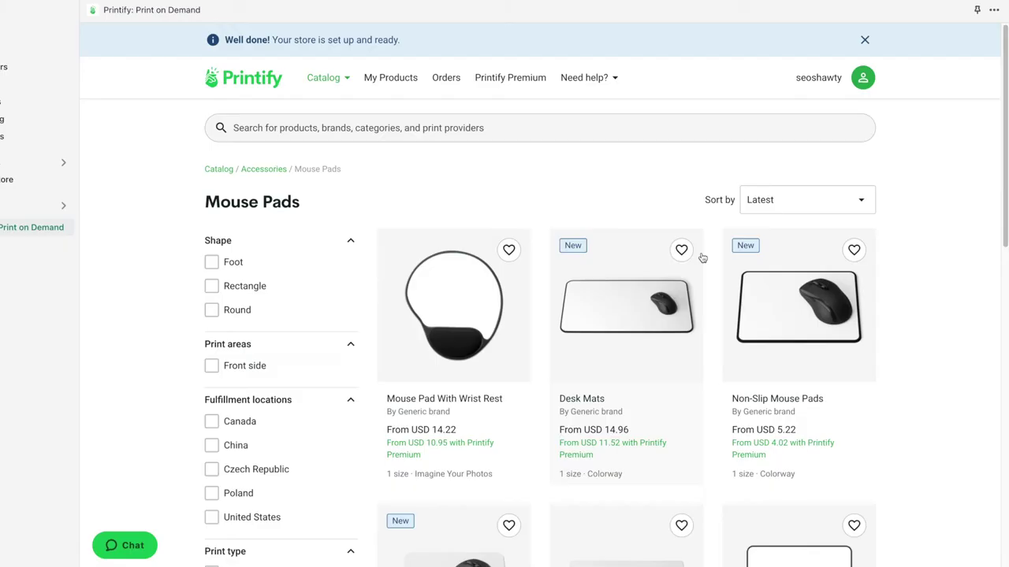
Open the LED Gaming Mouse Pad in the Mouse Pads category and start designing it with Smart Printee.
scroll(1007, 436, down, 1)
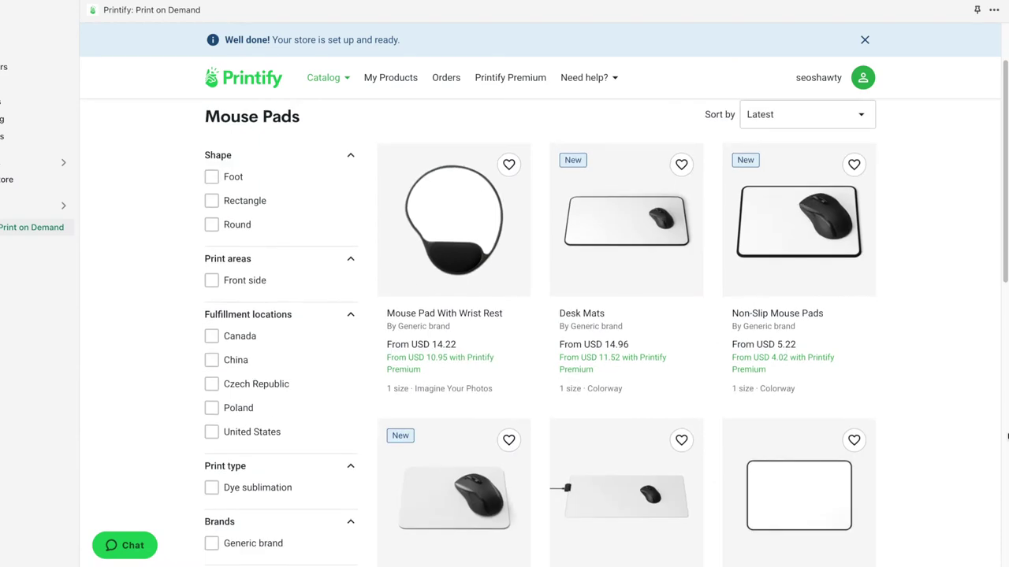
scroll(1007, 436, down, 6)
scroll(984, 466, up, 4)
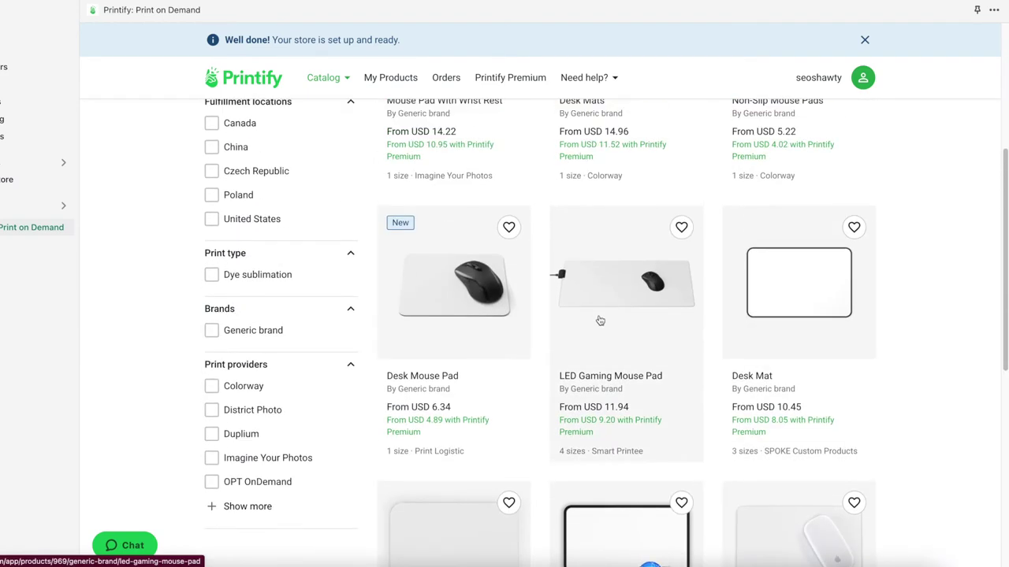
click(599, 321)
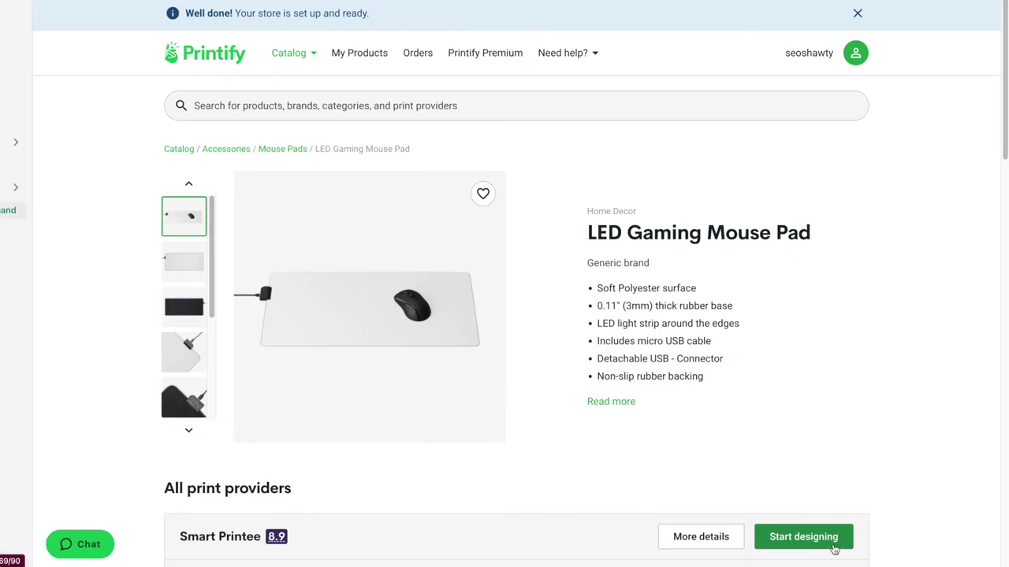
click(835, 544)
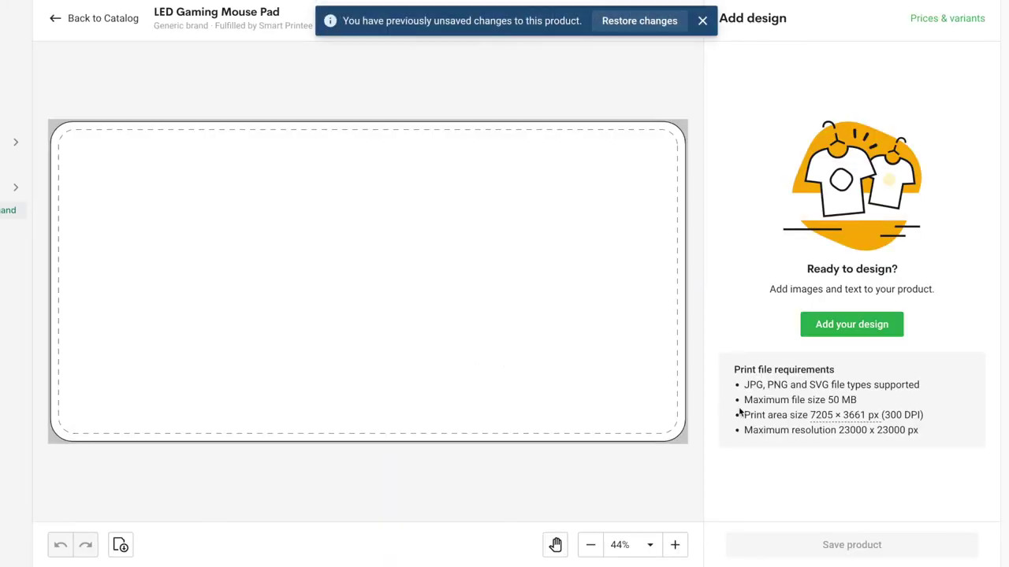
Add 10.png from the Untitled design (1) folder on the device as the mouse pad design.
click(820, 325)
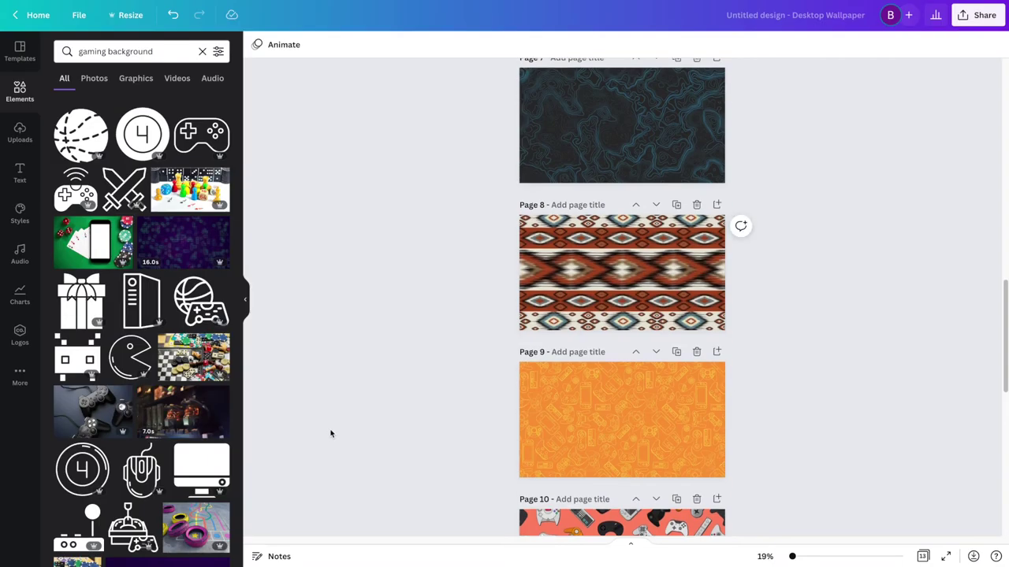
scroll(331, 433, down, 6)
click(61, 559)
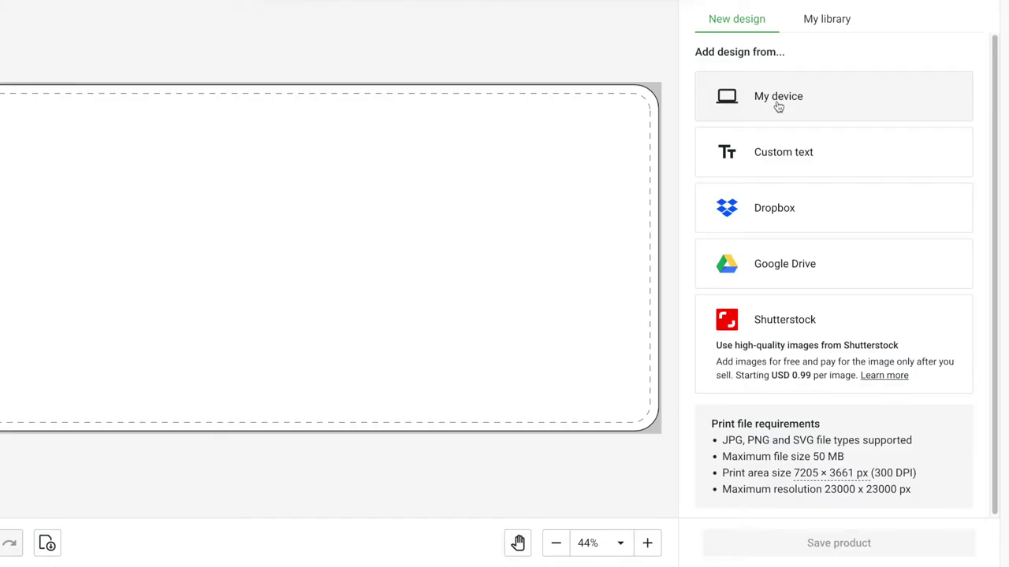
click(778, 106)
double_click(491, 90)
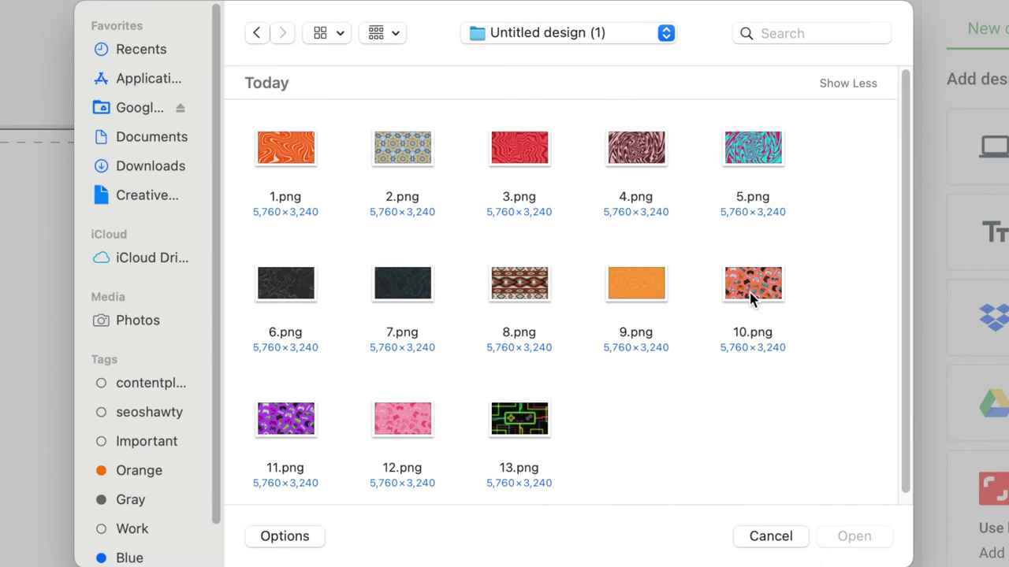
double_click(750, 296)
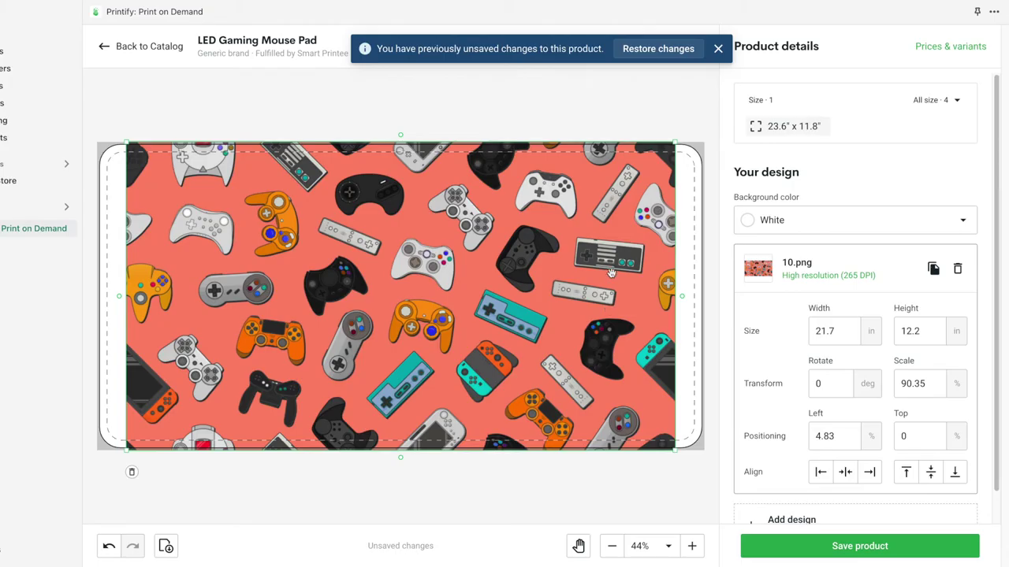
Enlarge the 10.png design to about 24.27 x 13.65 in and position it to cover the whole print area.
drag(675, 452, 752, 494)
drag(599, 311, 598, 313)
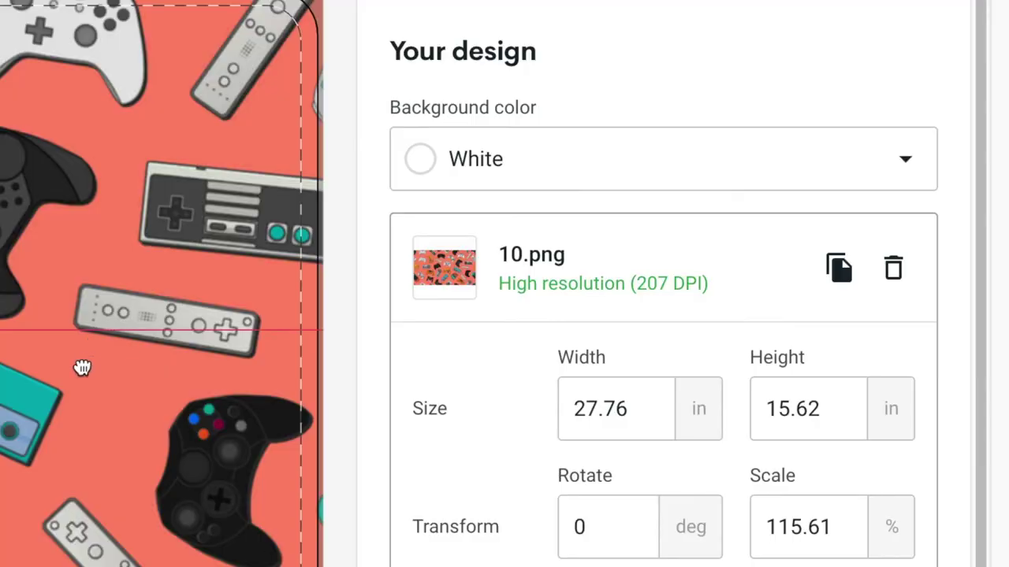
drag(82, 368, 70, 337)
drag(210, 485, 29, 410)
drag(664, 450, 521, 369)
drag(237, 192, 417, 277)
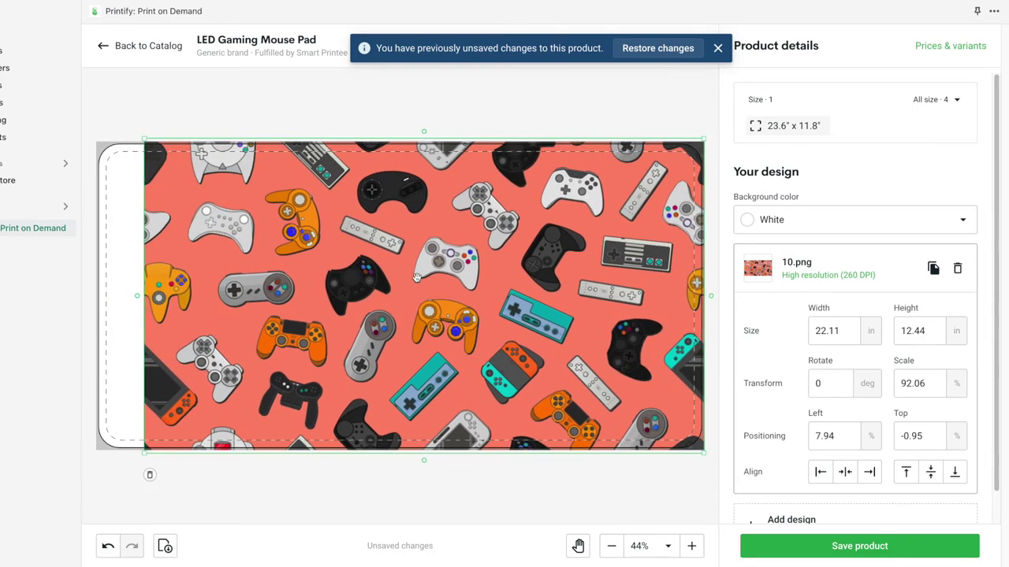
drag(144, 141, 90, 279)
drag(154, 450, 92, 463)
drag(716, 473, 653, 449)
drag(379, 292, 428, 296)
drag(132, 134, 96, 111)
mouse_move(460, 332)
mouse_down()
mouse_move(471, 328)
mouse_move(440, 326)
mouse_up()
drag(714, 465, 703, 458)
drag(641, 396, 645, 400)
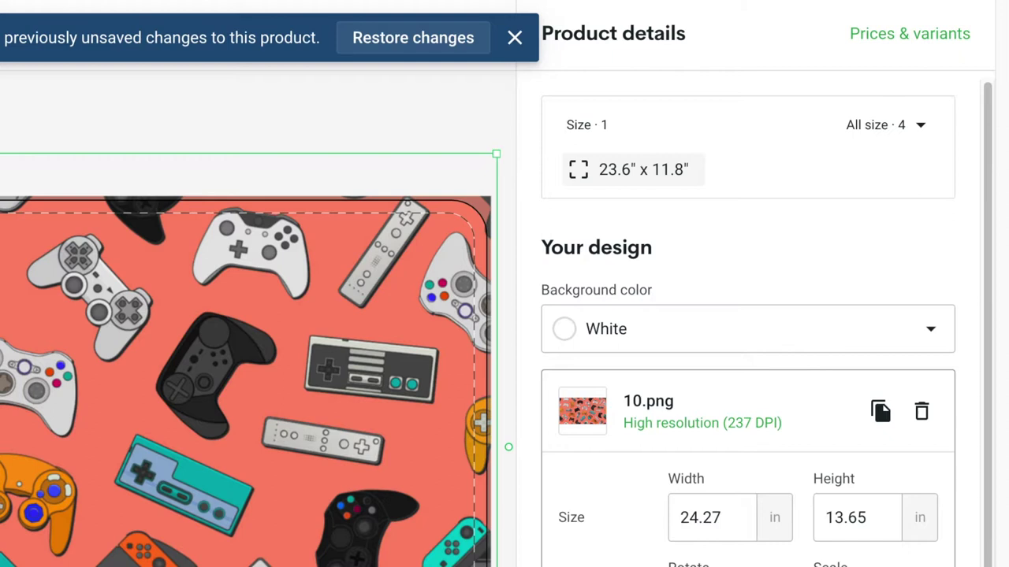
Dismiss the unsaved-changes notice and preview the mouse pad mockup with the 10.png design.
click(514, 39)
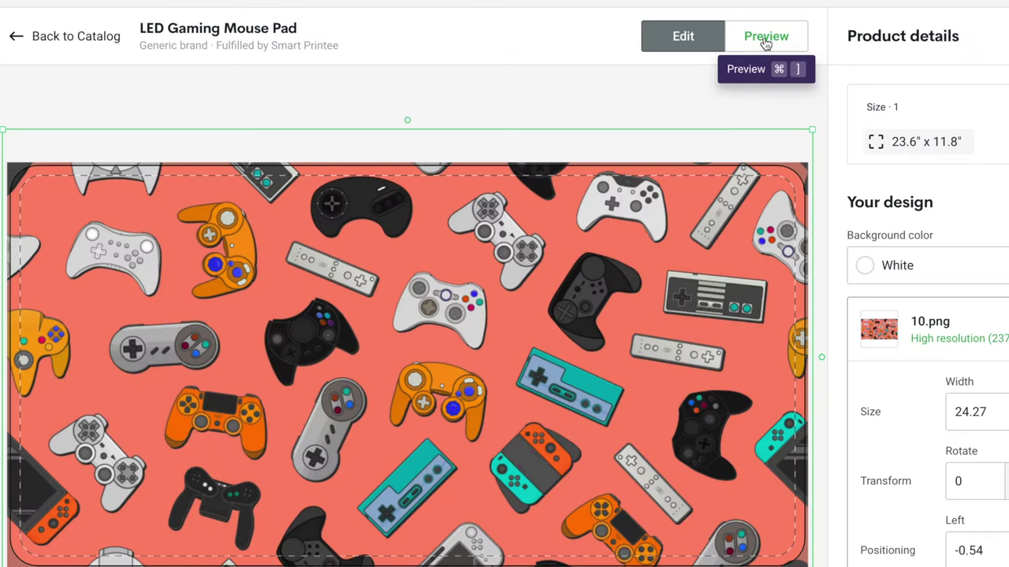
click(765, 39)
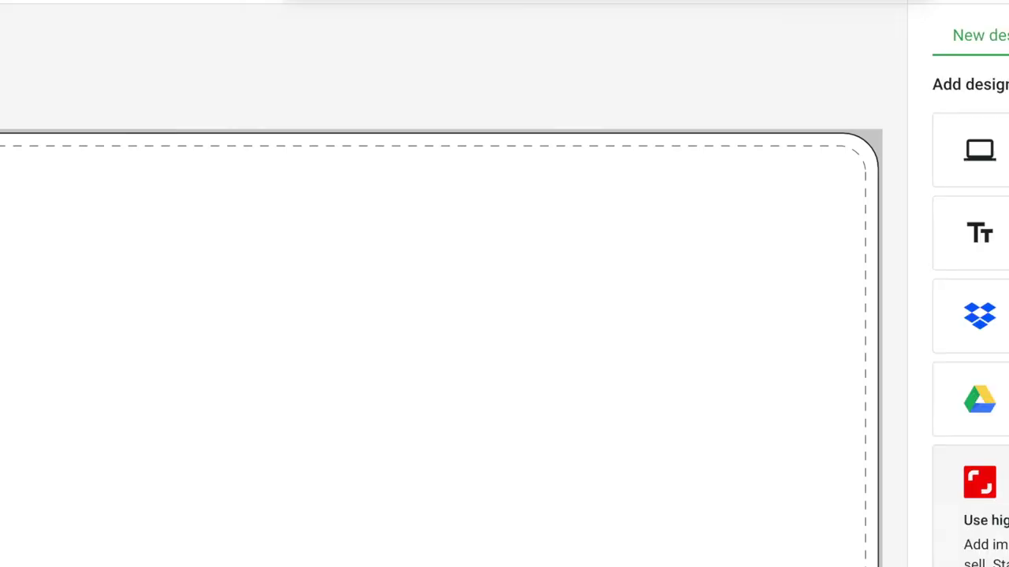
Add 13.png from the device and enlarge it to about 24.1 x 13.56 in, centred over the whole print area.
click(980, 149)
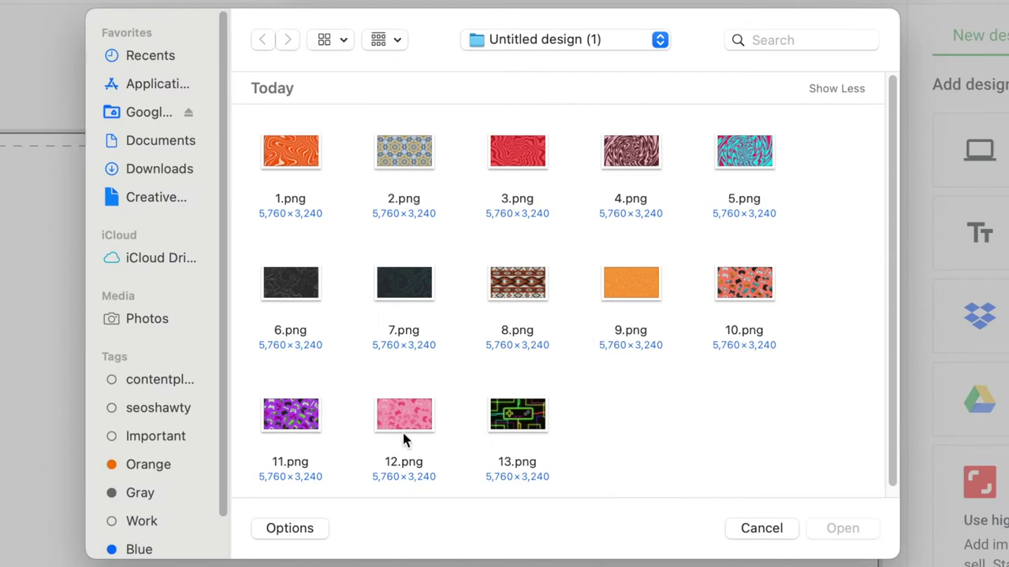
double_click(517, 416)
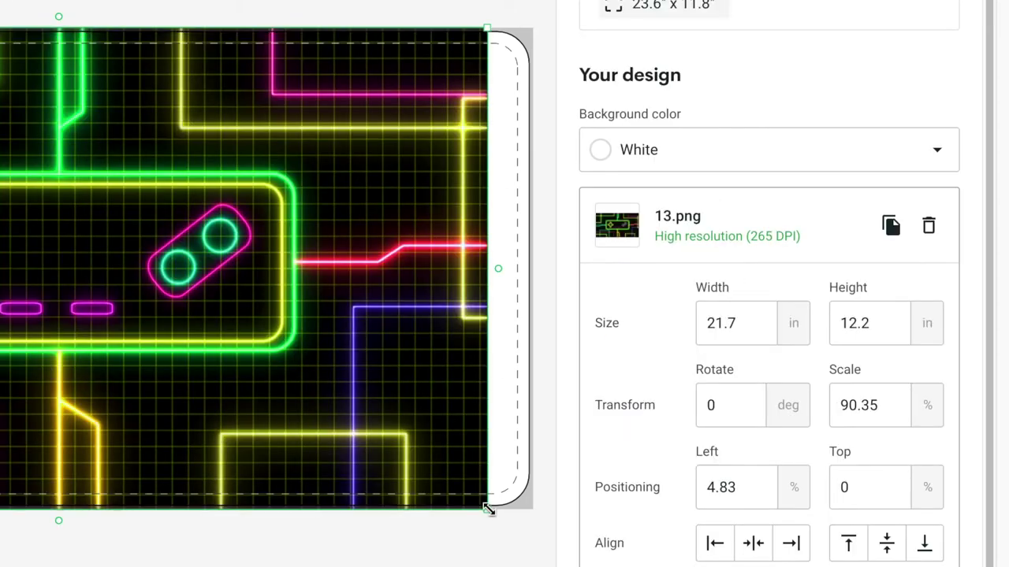
drag(491, 513, 536, 529)
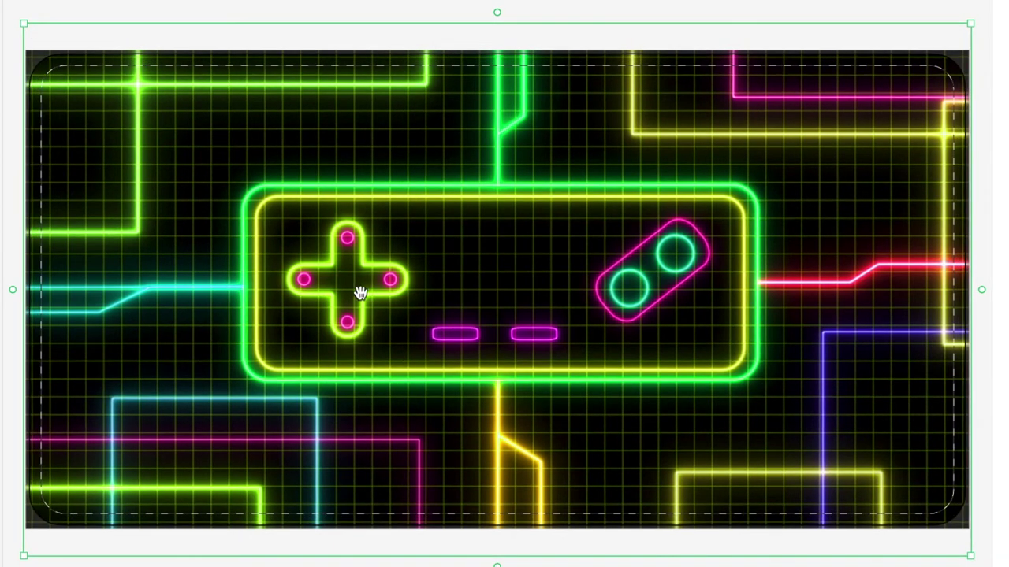
mouse_move(360, 292)
mouse_down()
mouse_move(349, 293)
mouse_move(368, 297)
mouse_up()
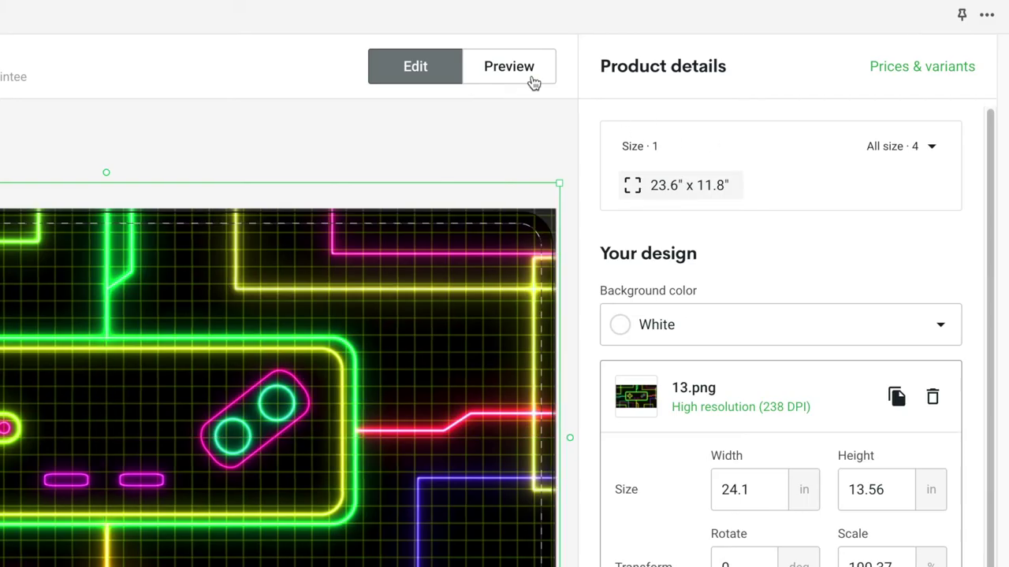
Preview the 13.png mouse pad in the Context 2 desk view, and return to editing.
click(528, 75)
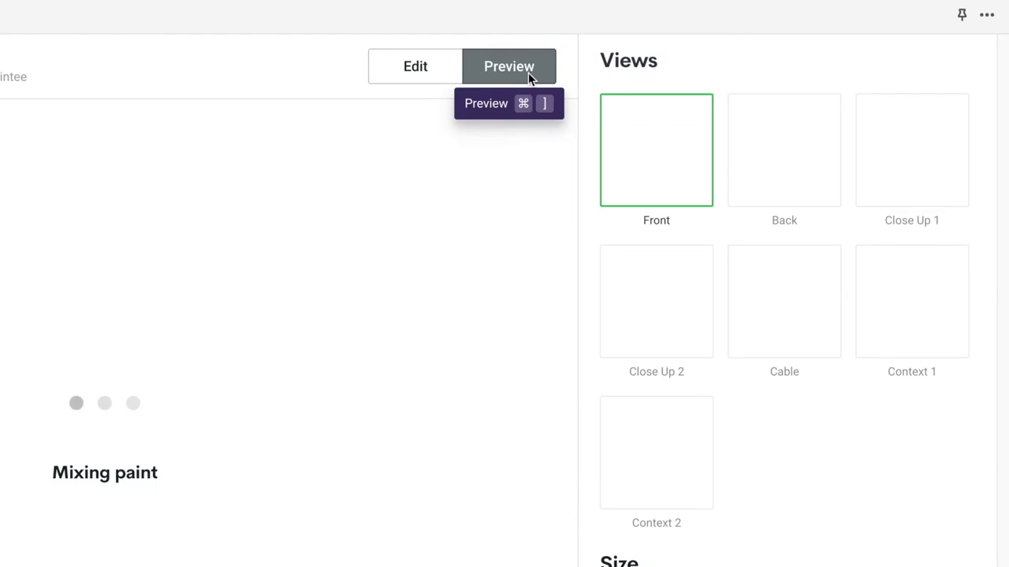
click(665, 459)
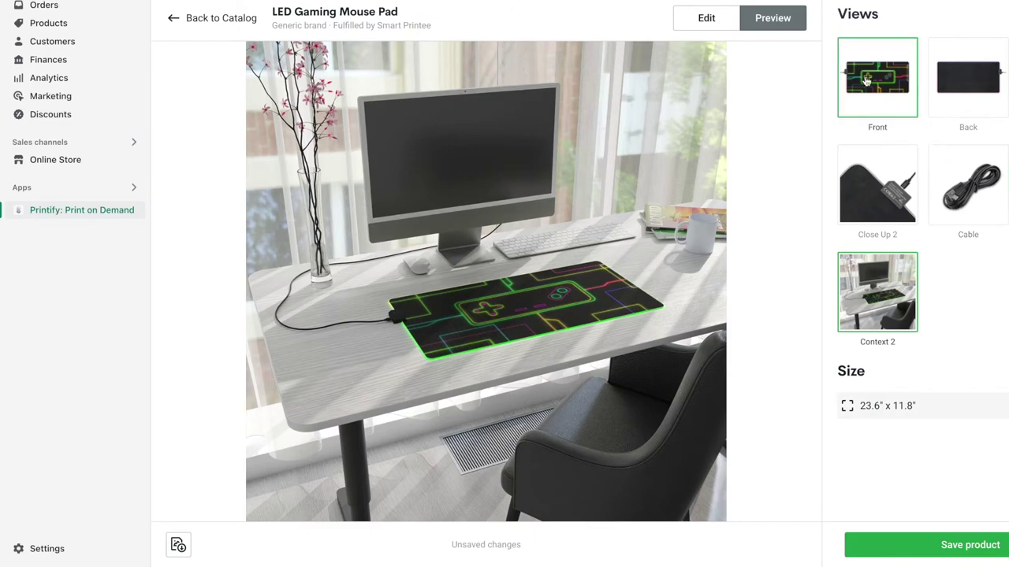
click(705, 19)
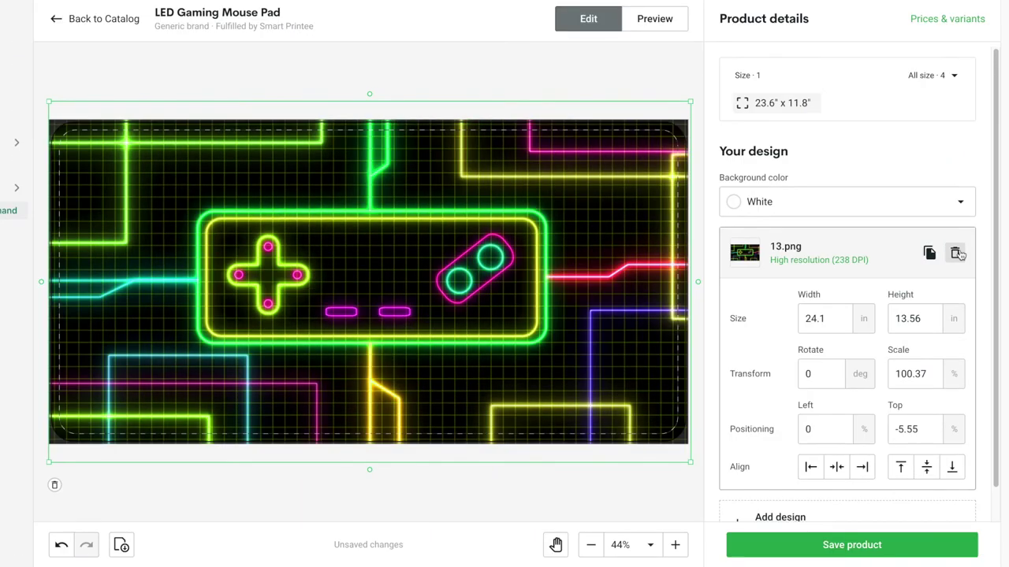
Replace the 13.png design with 3.png from the device, enlarged to about 23.98 x 13.49 in to cover the print area.
click(956, 253)
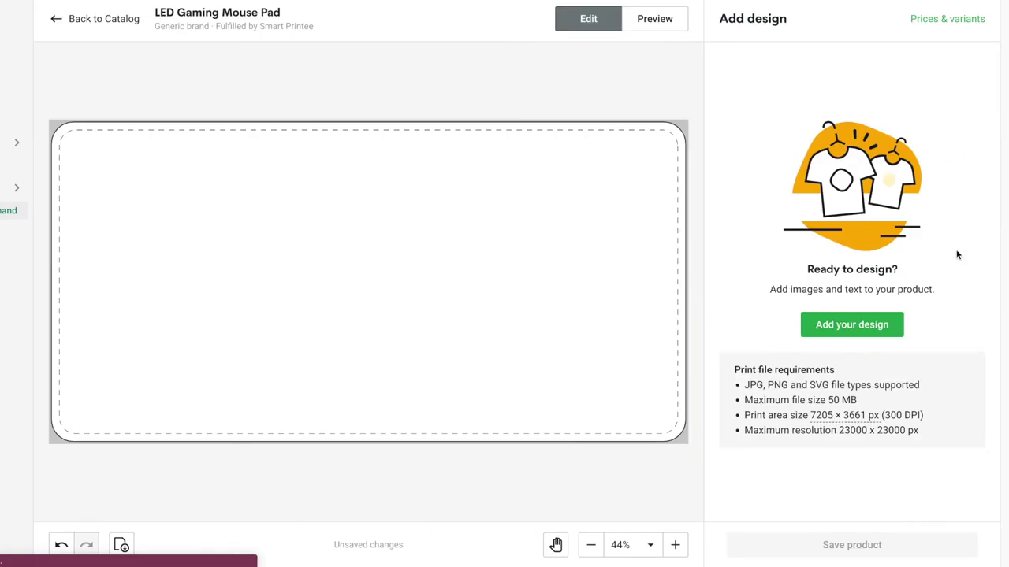
click(873, 325)
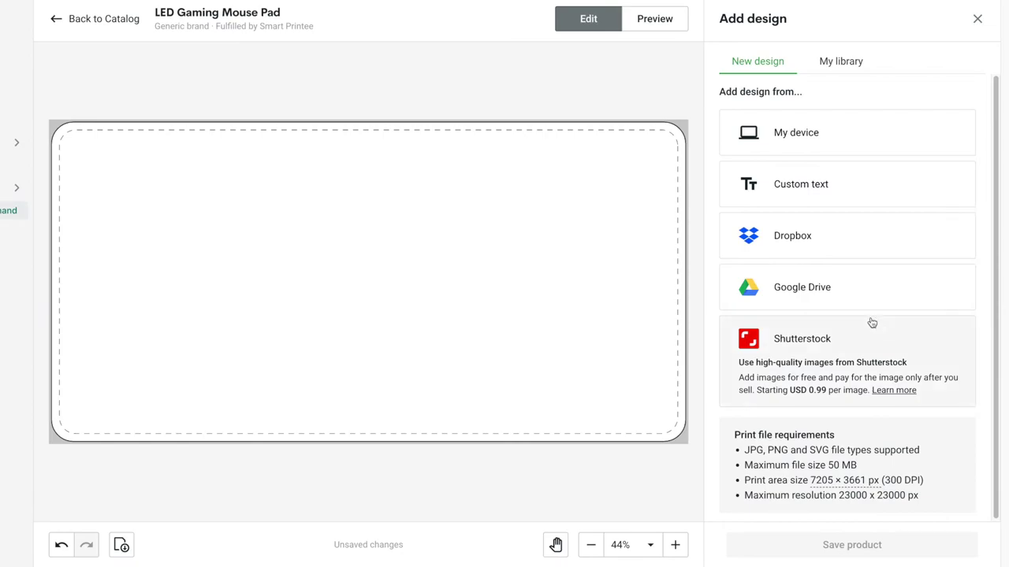
click(822, 133)
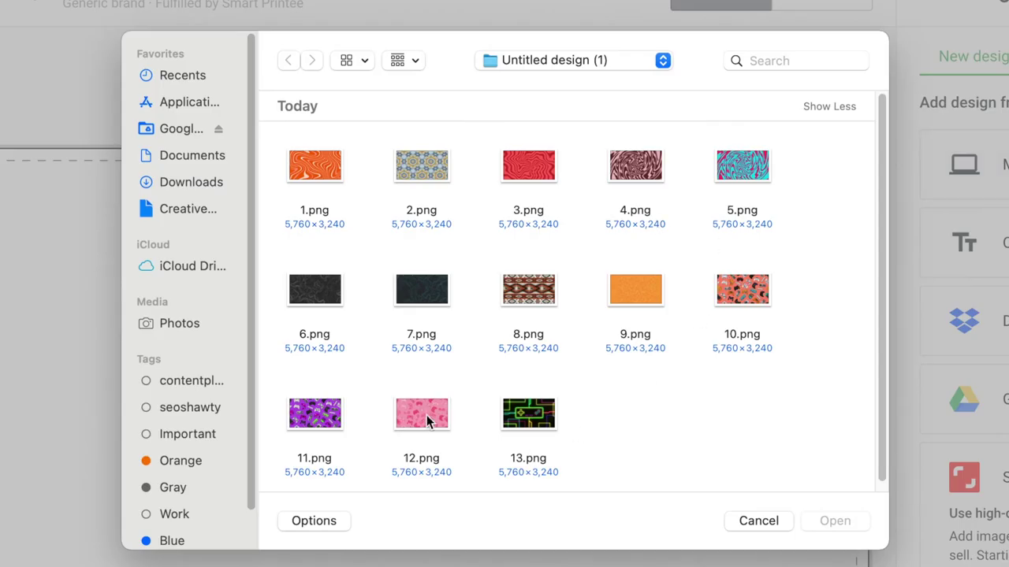
double_click(544, 167)
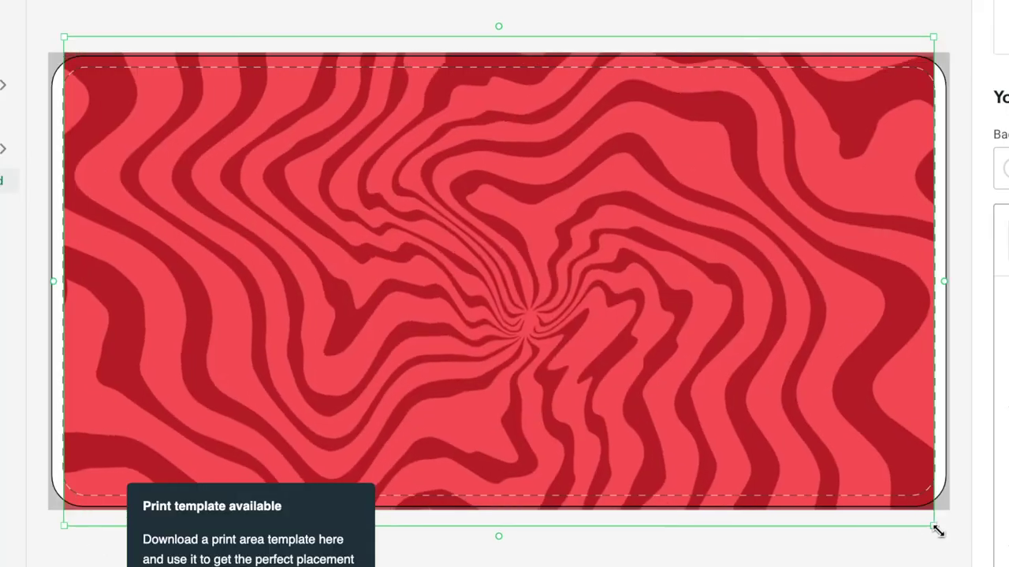
drag(937, 532, 944, 535)
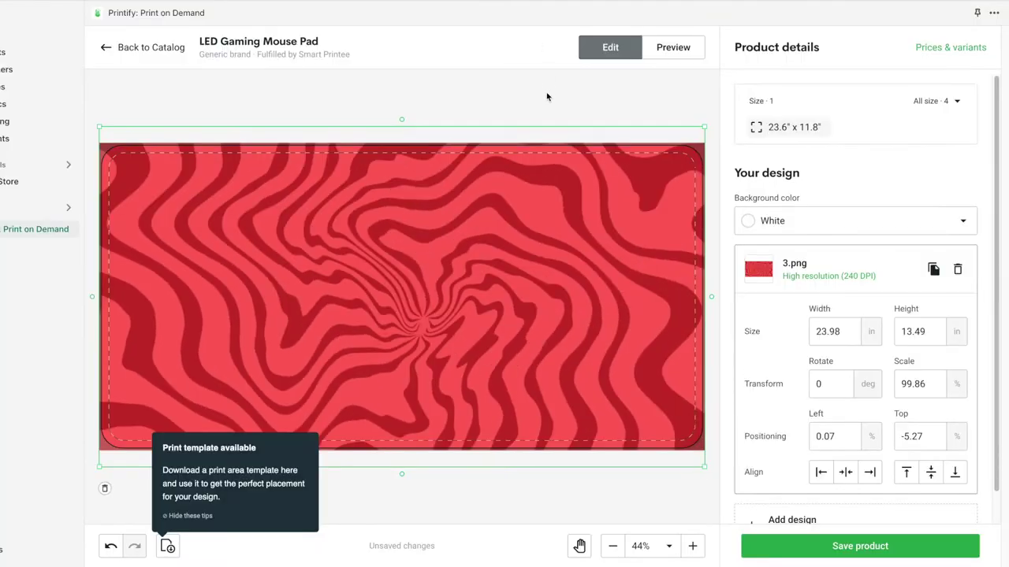
Preview the mouse pad mockups with the red wavy 3.png design.
click(673, 47)
click(786, 293)
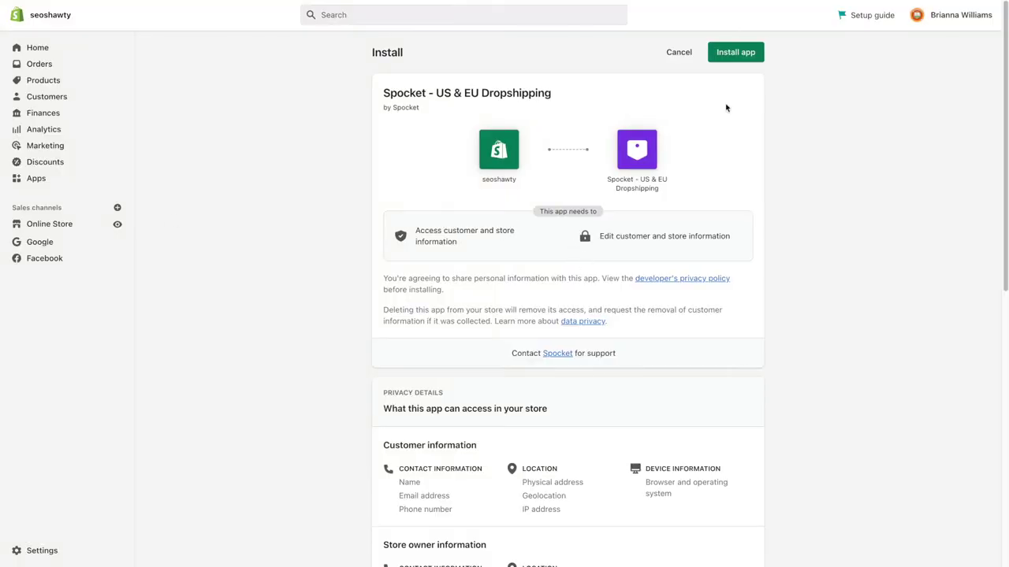
Switch to Shopify, install the Spocket - US & EU Dropshipping app and dismiss its promotional pop-up.
click(735, 52)
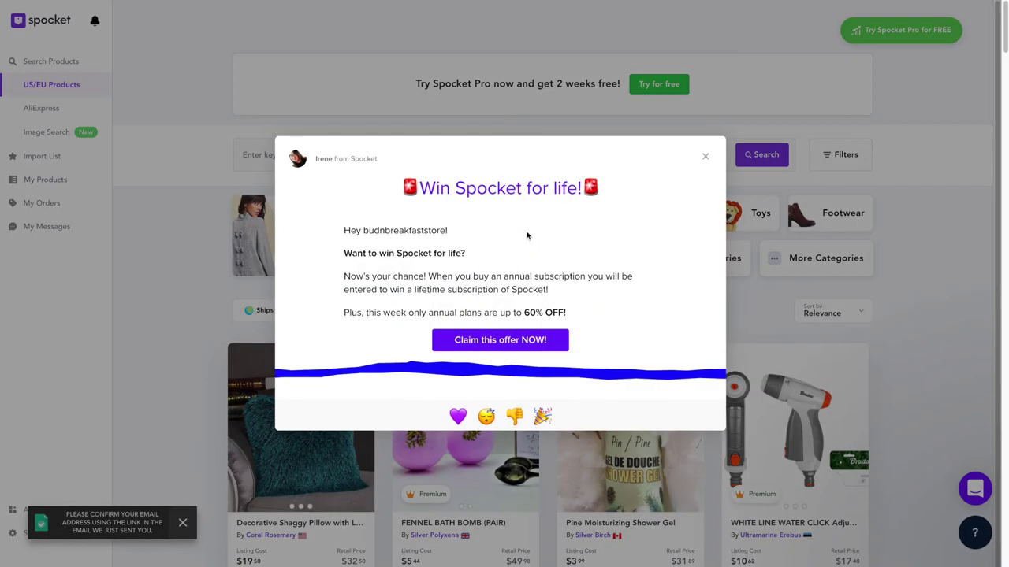
click(705, 157)
Browse the Tech Accessories category in Spocket and open the DYMO Label Writer 550 Label Printer product.
click(538, 215)
scroll(538, 215, down, 1)
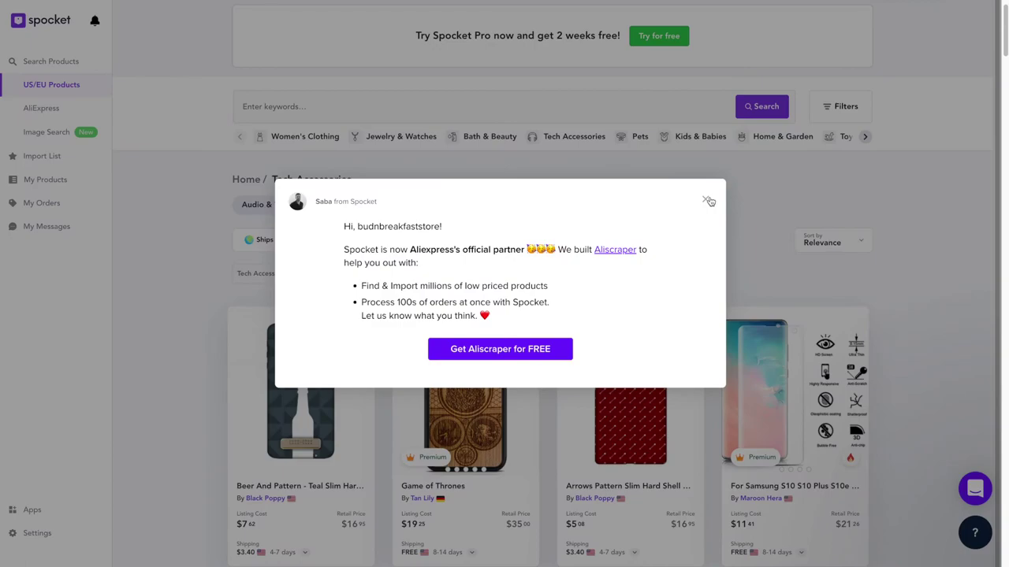
click(659, 283)
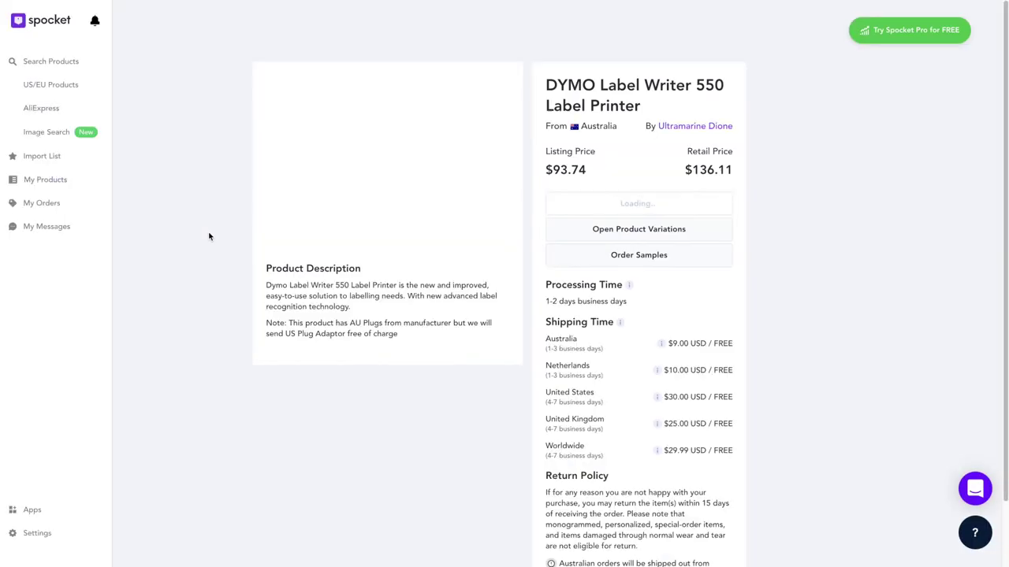
Try to add the DYMO label printer to the import list and review Spocket's monthly pricing plans.
click(578, 230)
click(597, 205)
scroll(261, 341, down, 1)
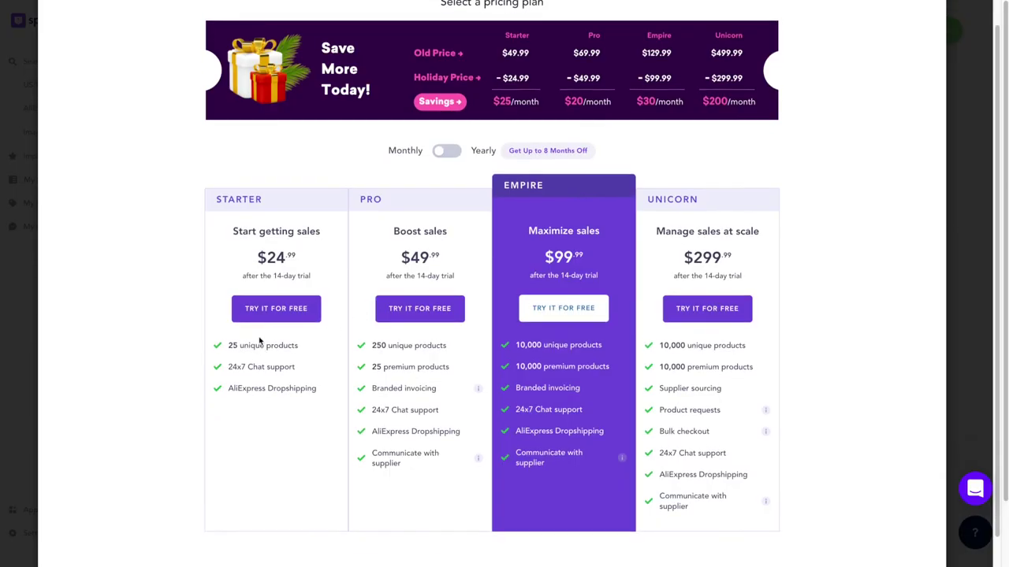
click(268, 292)
scroll(365, 310, down, 1)
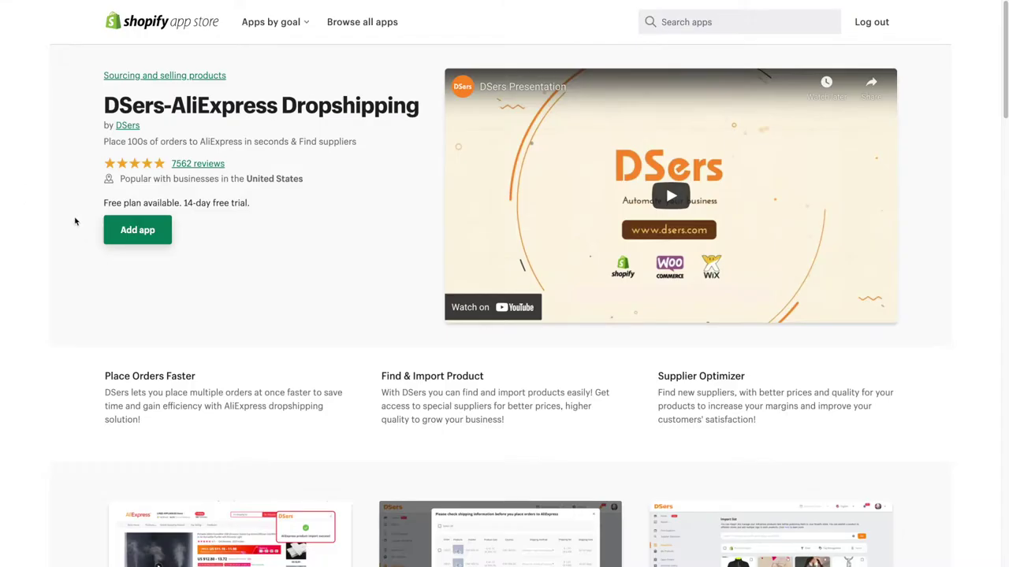
Install the DSers-AliExpress Dropshipping app in the Shopify store and have DSers create an account for it.
click(118, 228)
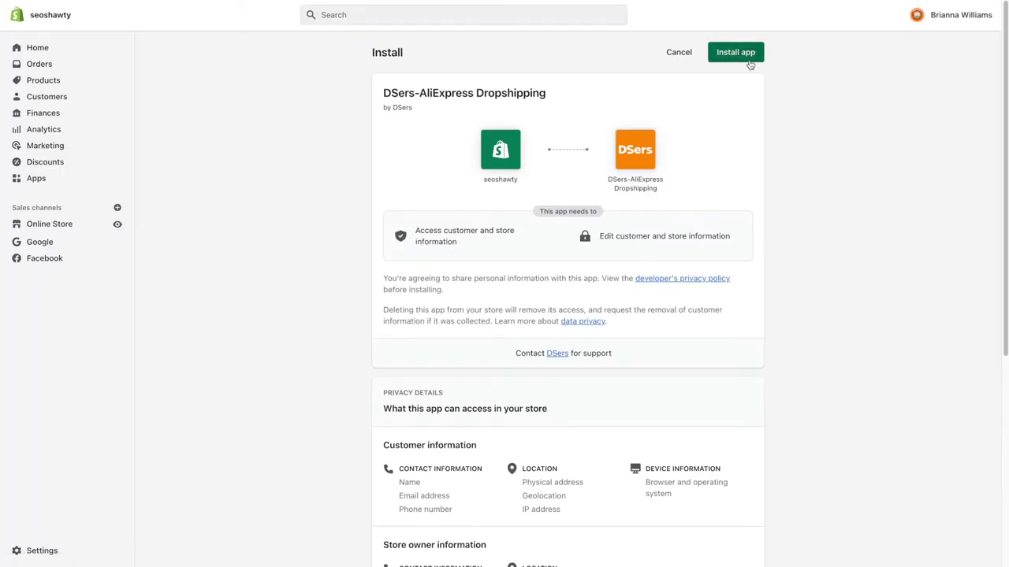
click(748, 62)
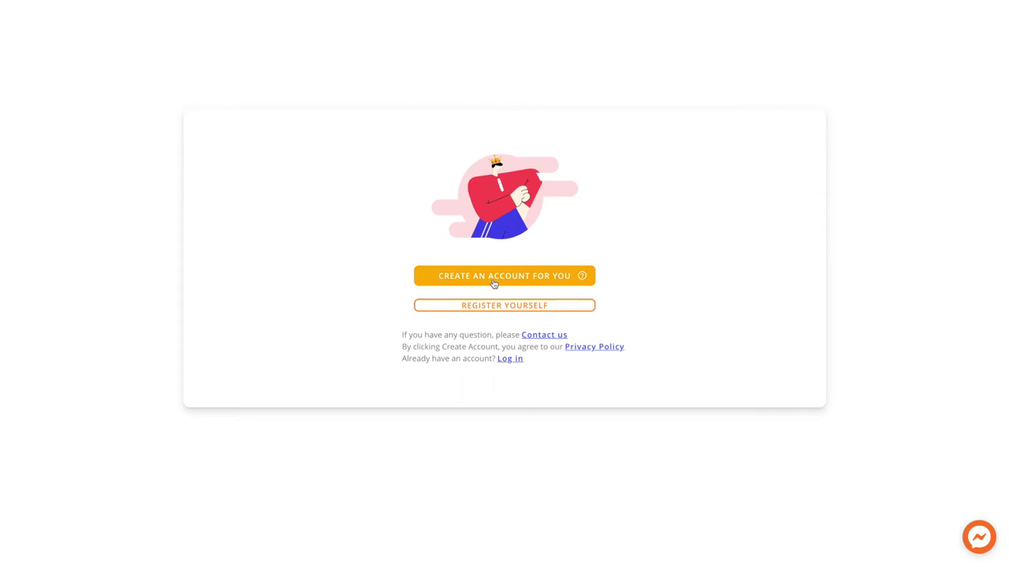
click(497, 283)
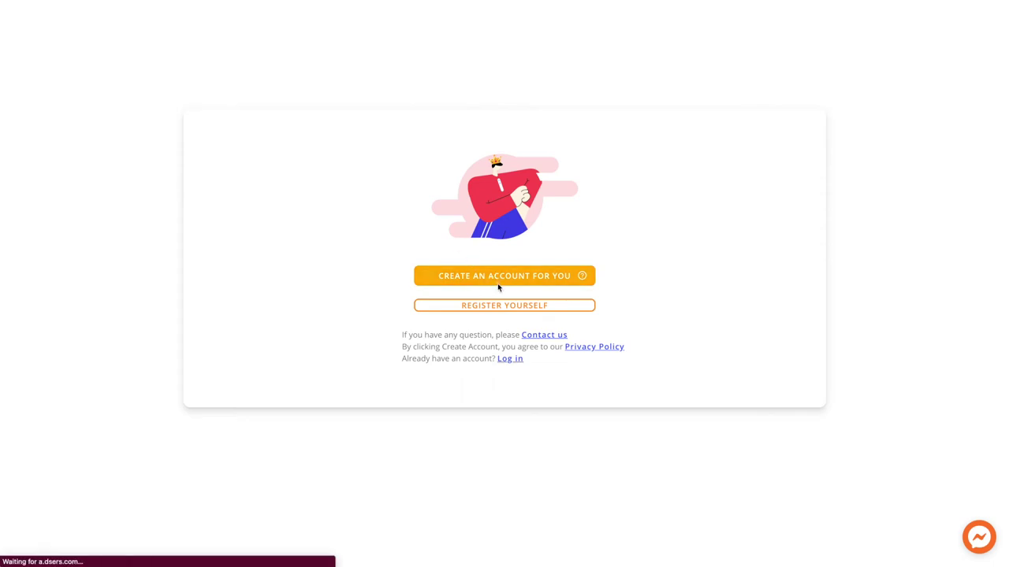
scroll(189, 330, down, 2)
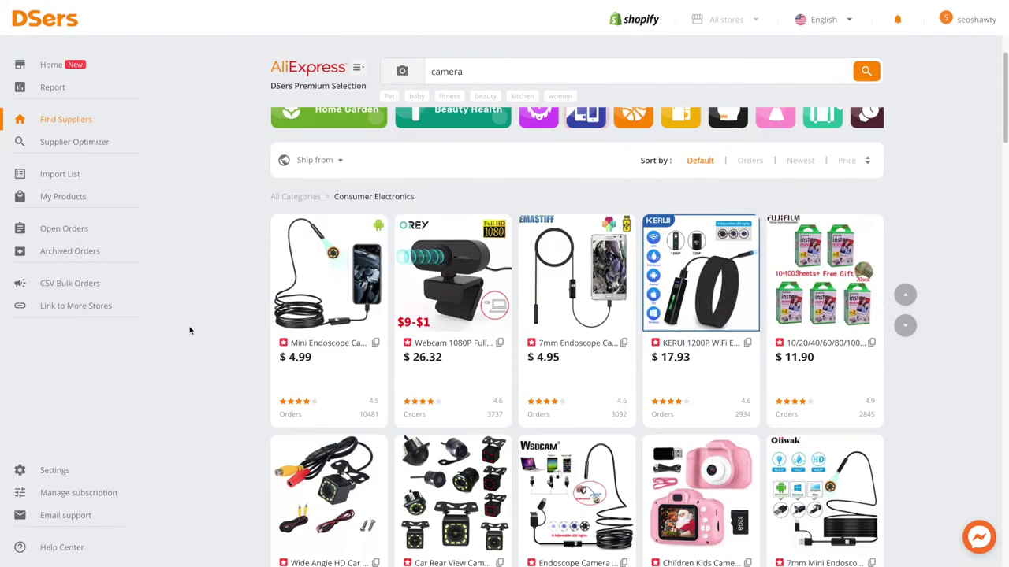
Browse the AliExpress camera search results in DSers Find Suppliers, checking product prices, ratings and order counts.
scroll(189, 330, down, 3)
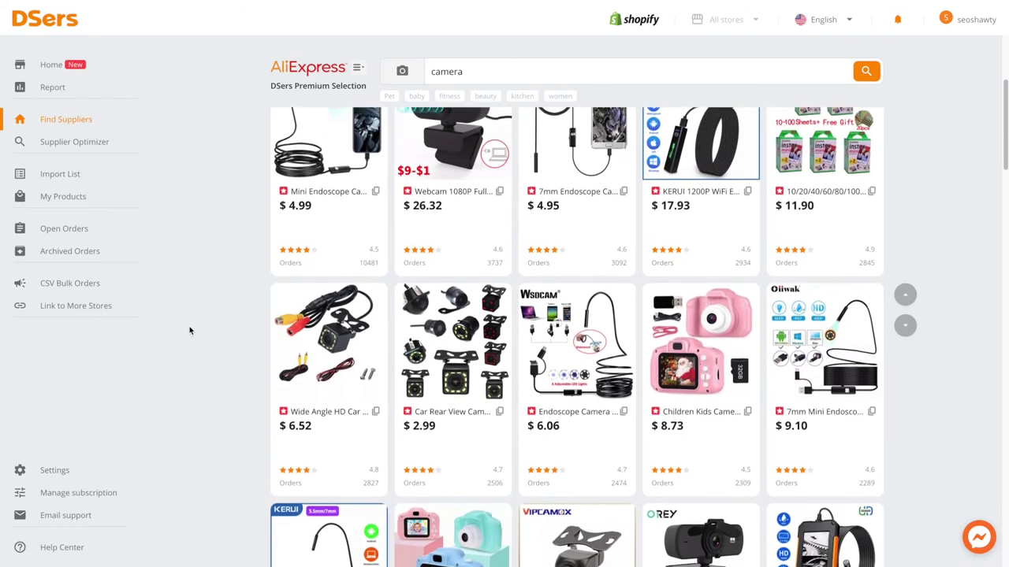
scroll(189, 330, down, 5)
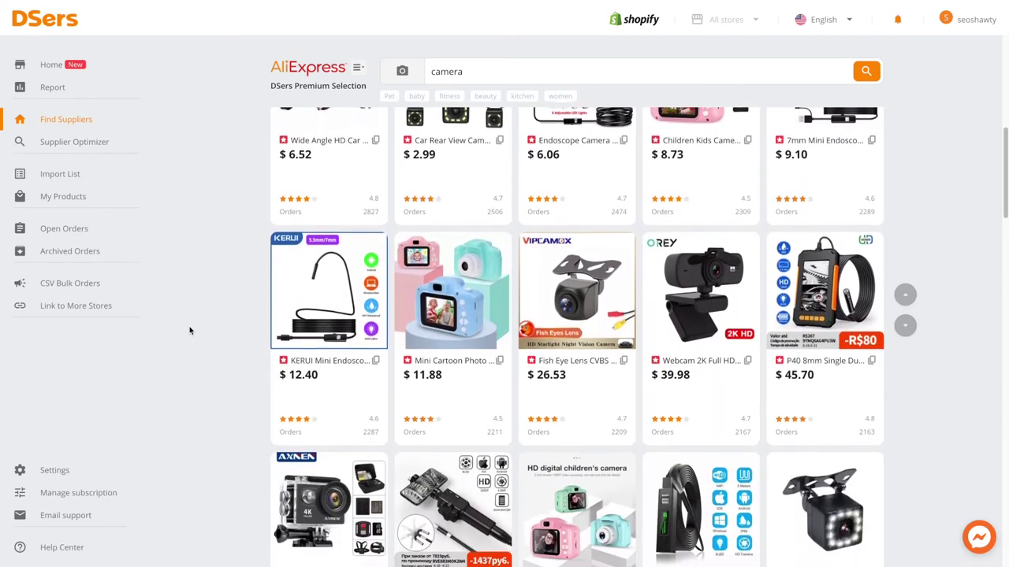
scroll(189, 330, down, 3)
scroll(189, 330, down, 1)
right_click(189, 330)
click(177, 317)
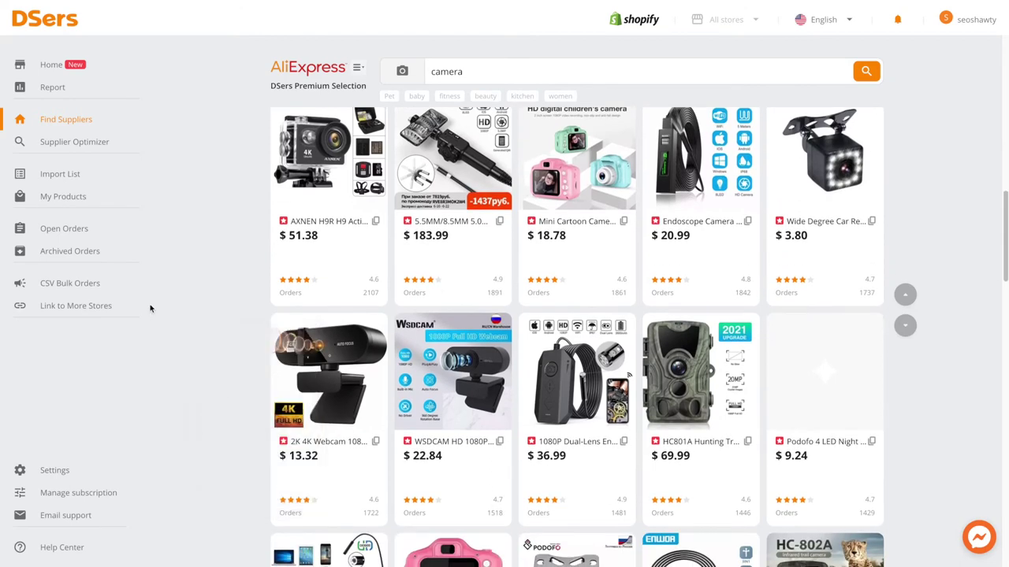
scroll(193, 312, down, 2)
scroll(194, 313, down, 2)
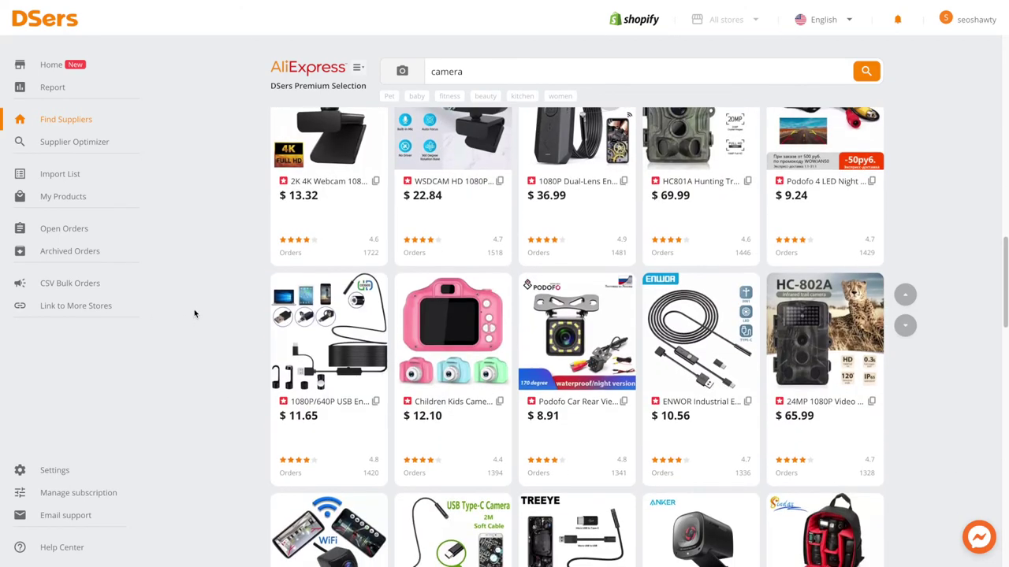
scroll(194, 314, down, 2)
scroll(193, 309, down, 5)
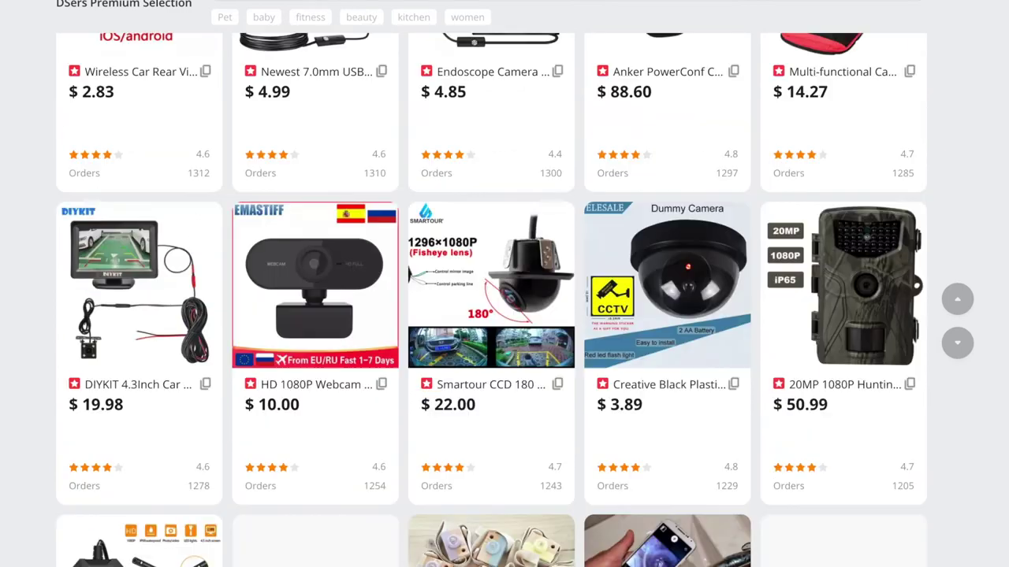
scroll(504, 316, down, 4)
scroll(491, 299, down, 4)
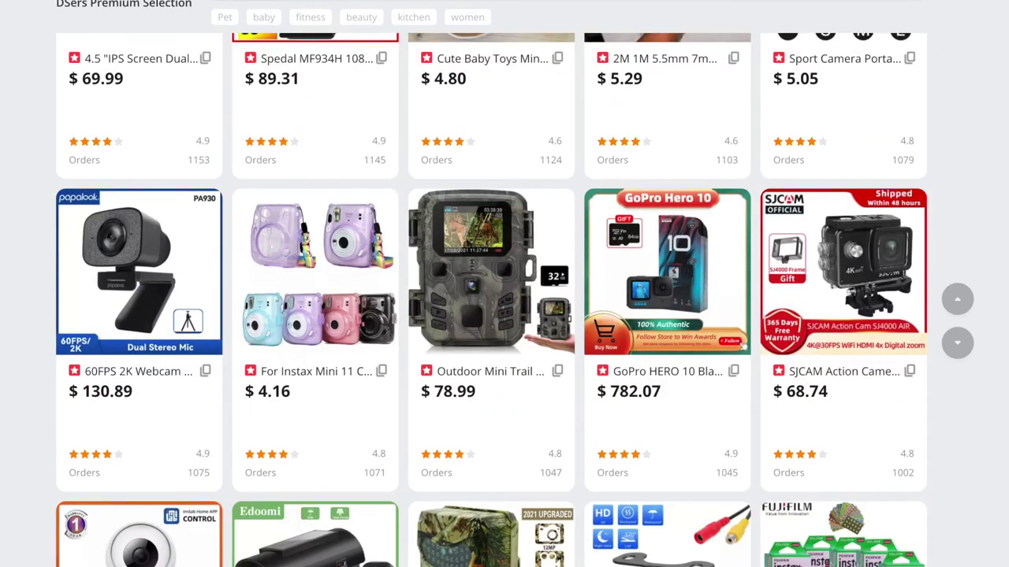
scroll(490, 299, down, 5)
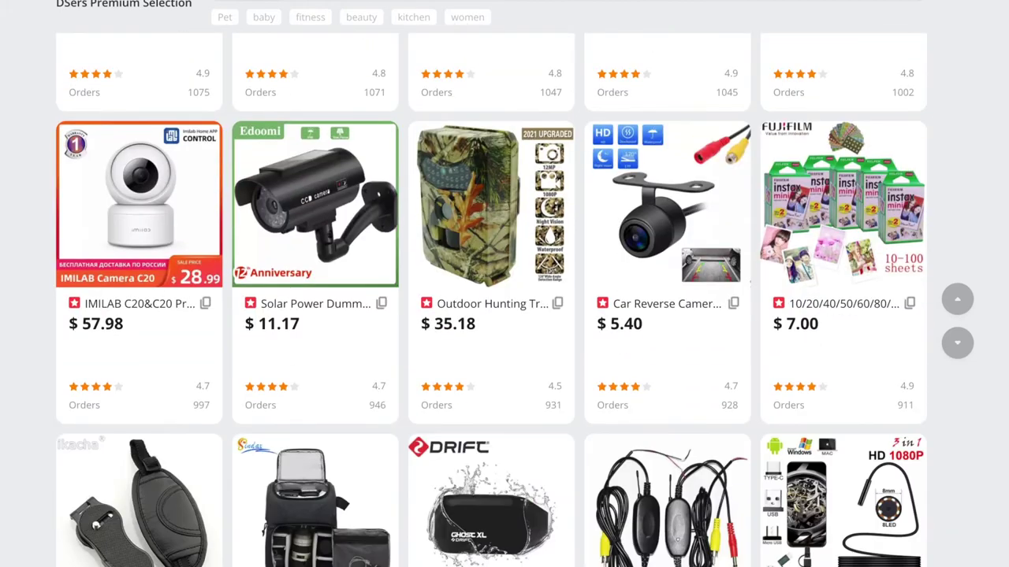
scroll(491, 300, down, 3)
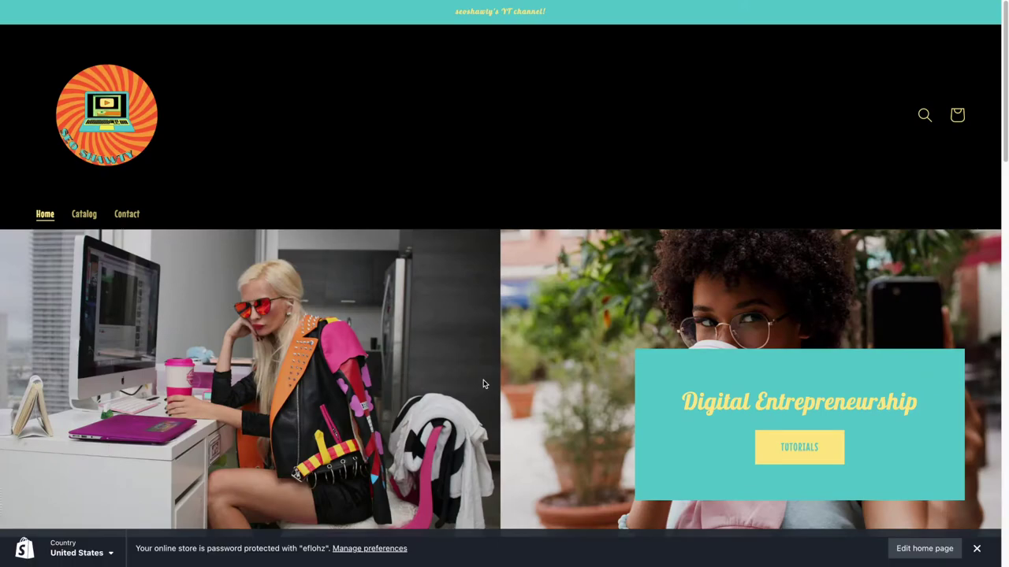
Switch to the Shopify storefront, review its home page and view the full list of featured products.
scroll(482, 383, down, 5)
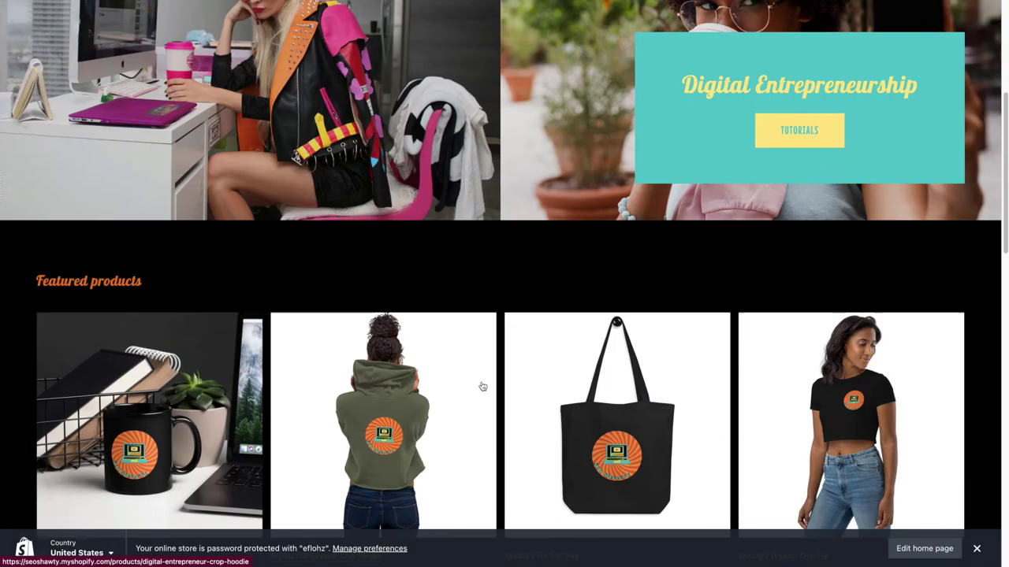
scroll(482, 386, down, 3)
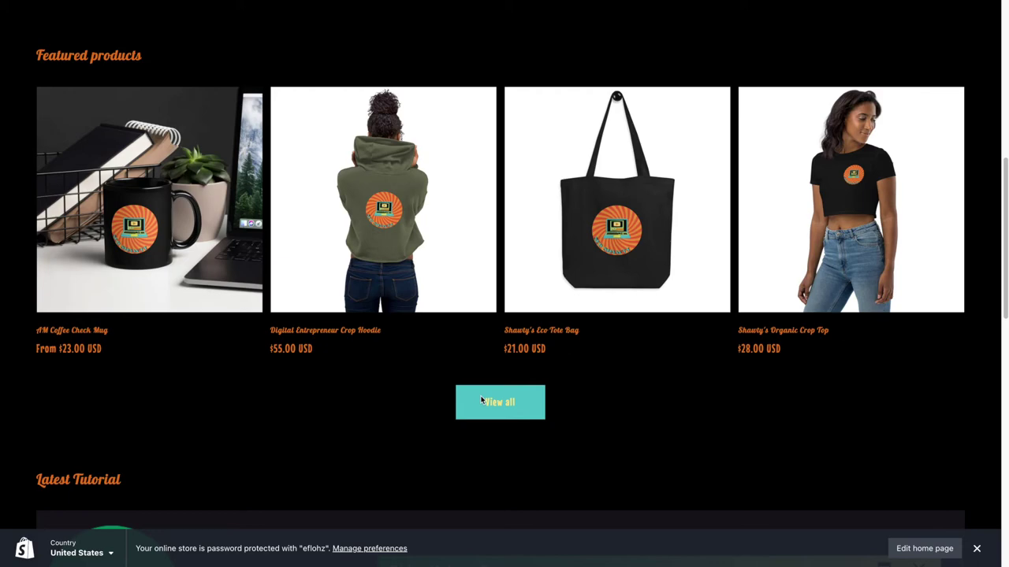
click(481, 401)
scroll(490, 416, down, 5)
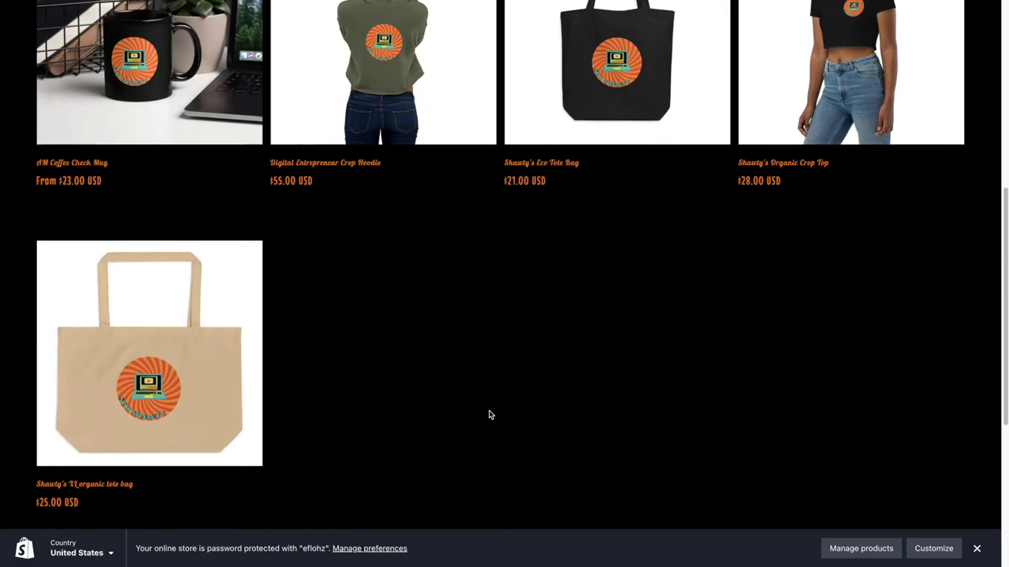
scroll(489, 415, up, 10)
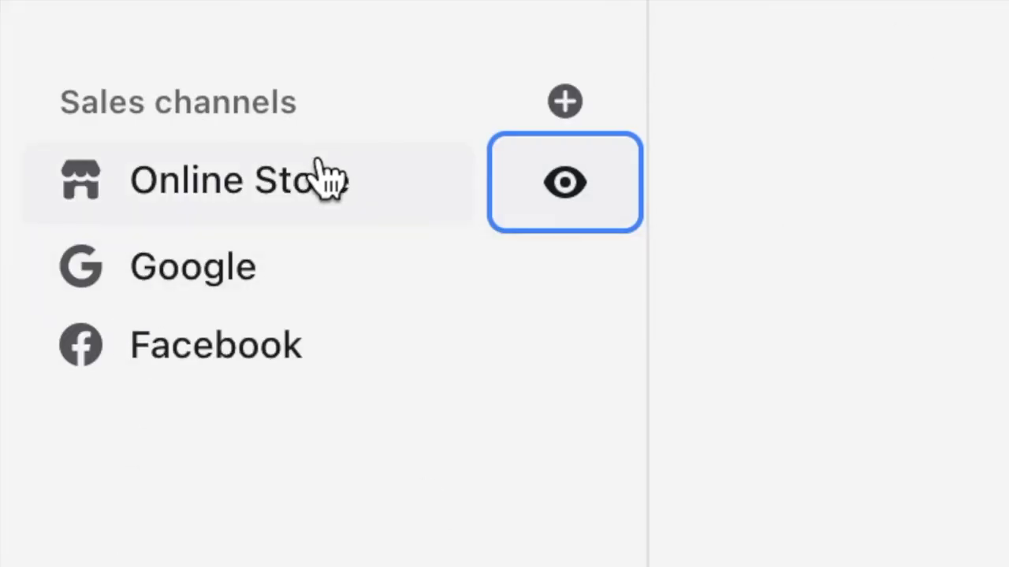
Start a new item named Templates in the online store's Main menu and list collections as its link options.
click(271, 211)
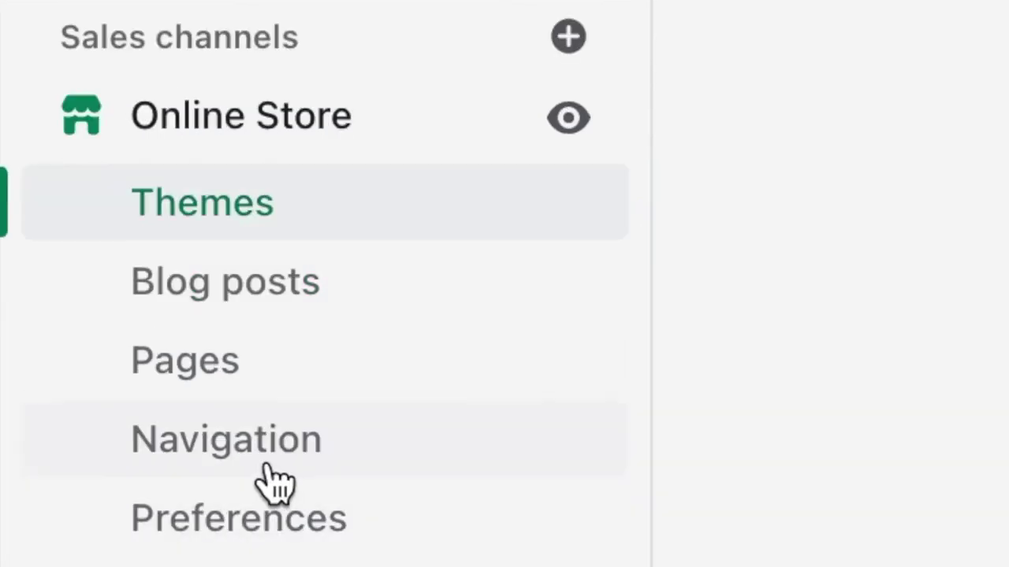
click(230, 462)
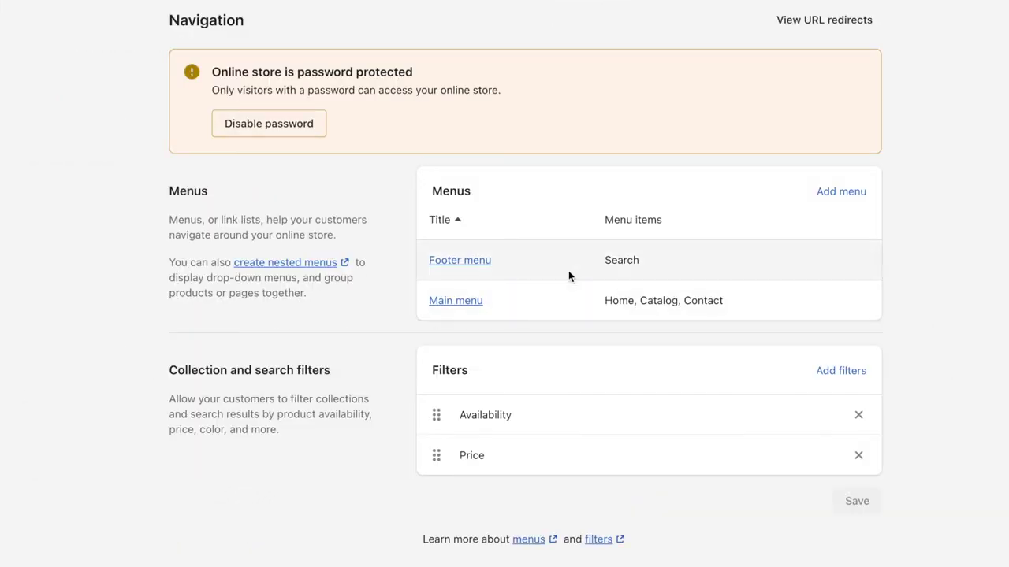
click(473, 302)
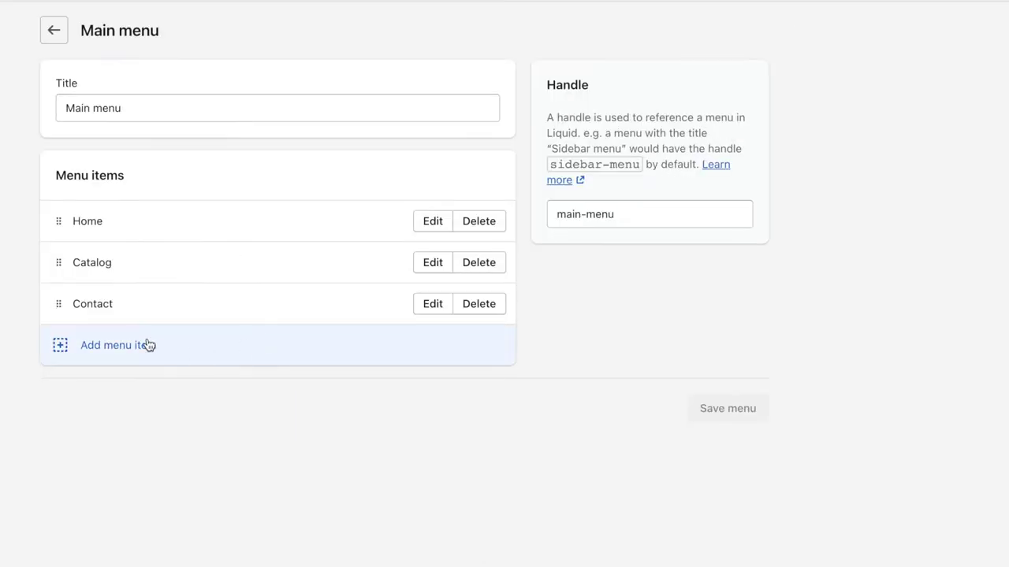
click(149, 345)
text(Templates)
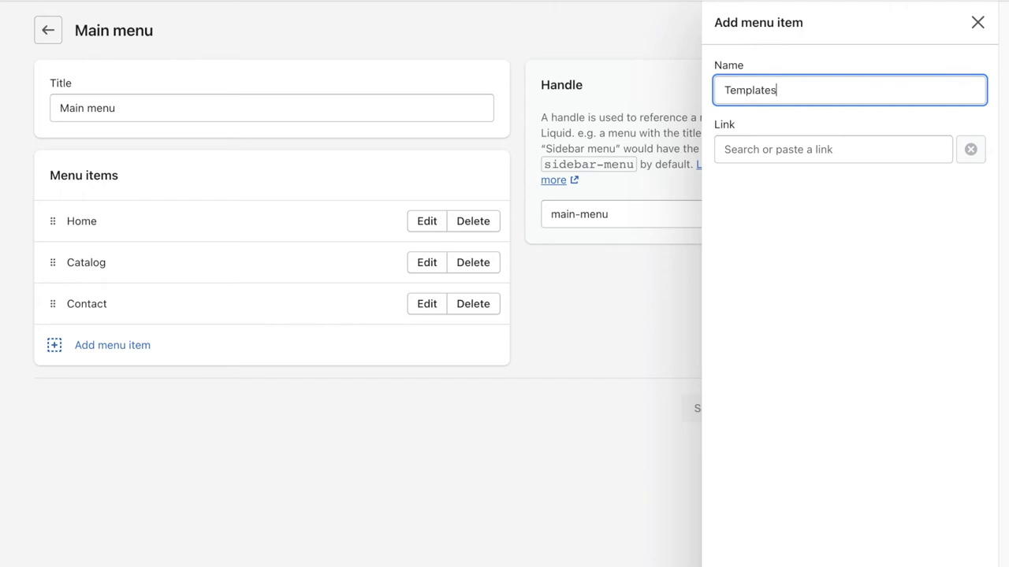
click(808, 156)
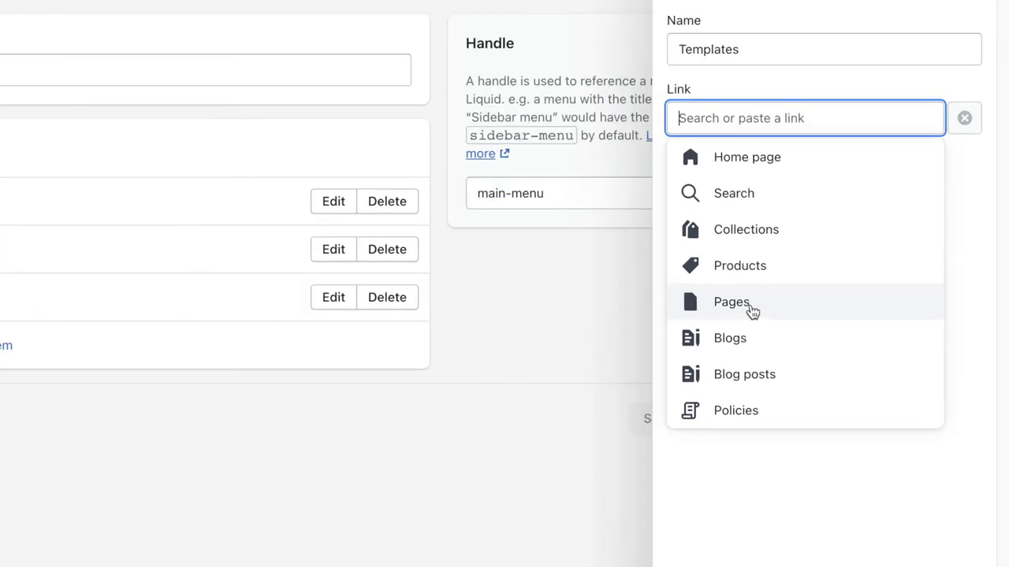
click(747, 230)
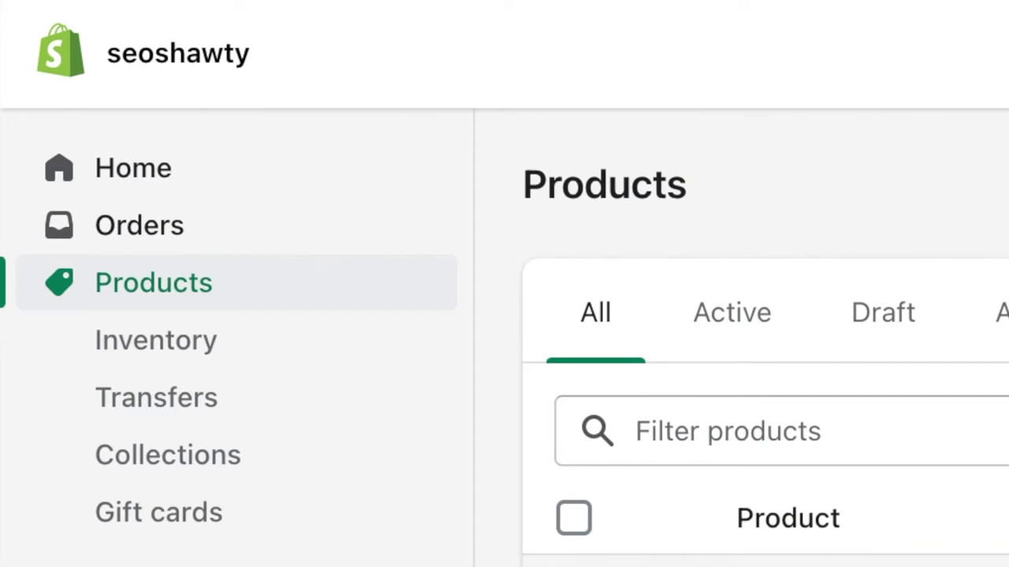
Create a new product collection in the Shopify admin and title it Templates.
click(204, 467)
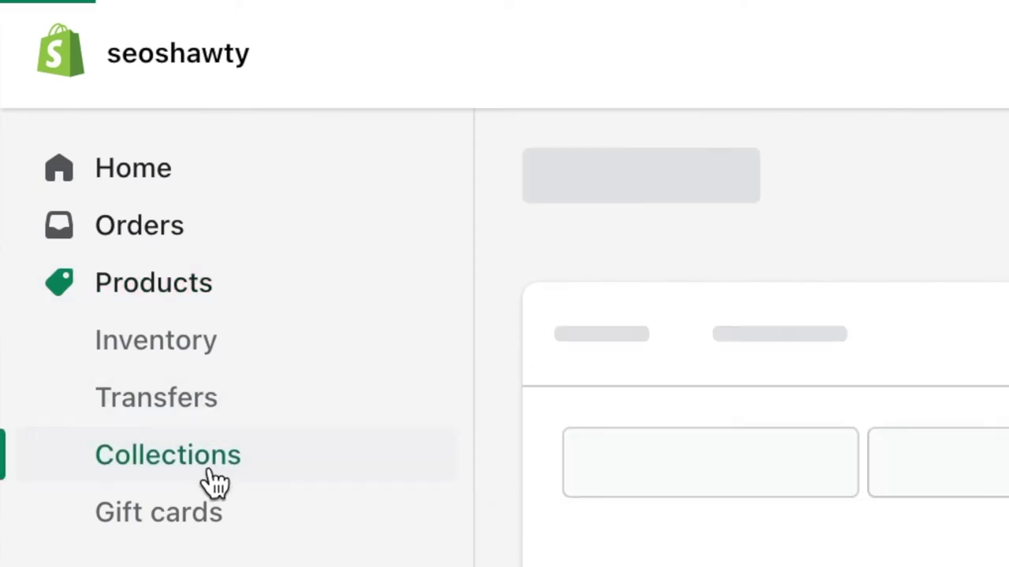
click(941, 72)
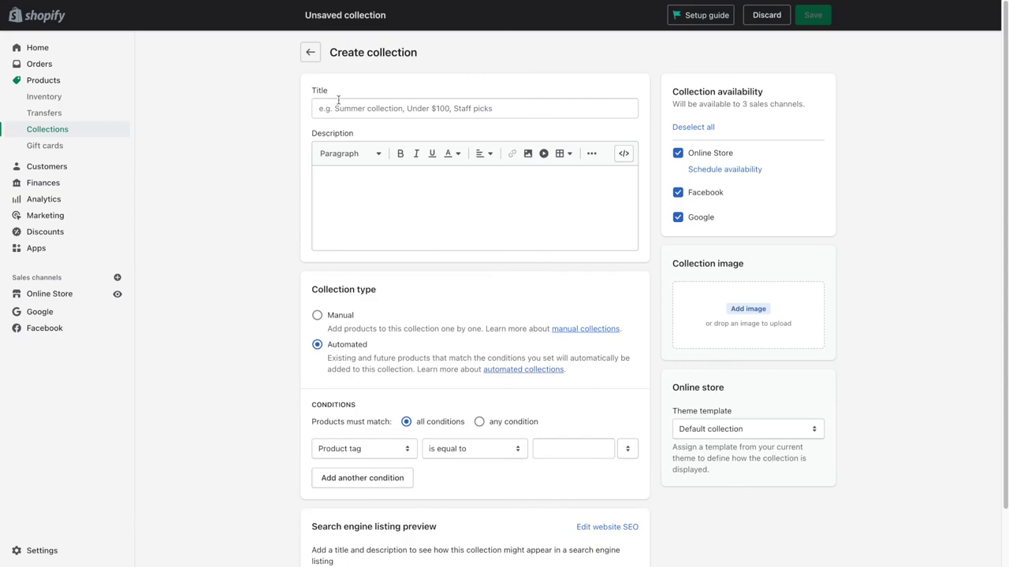
click(340, 106)
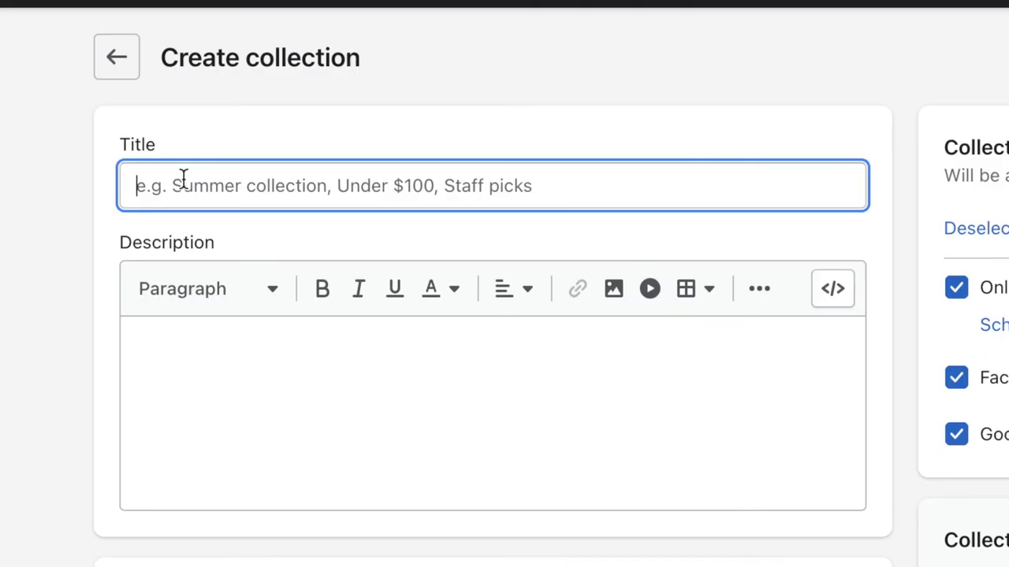
text(Templates)
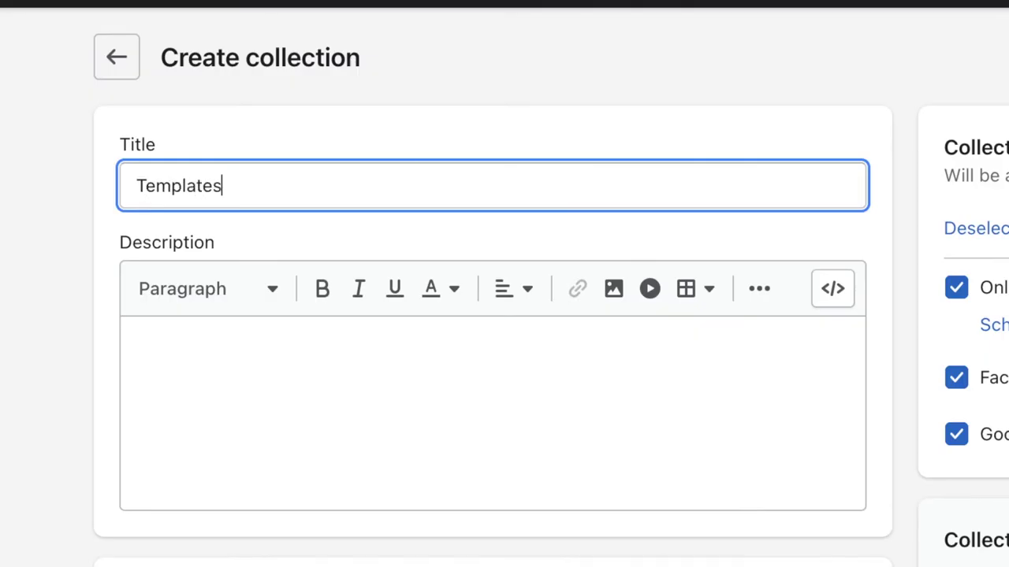
click(927, 256)
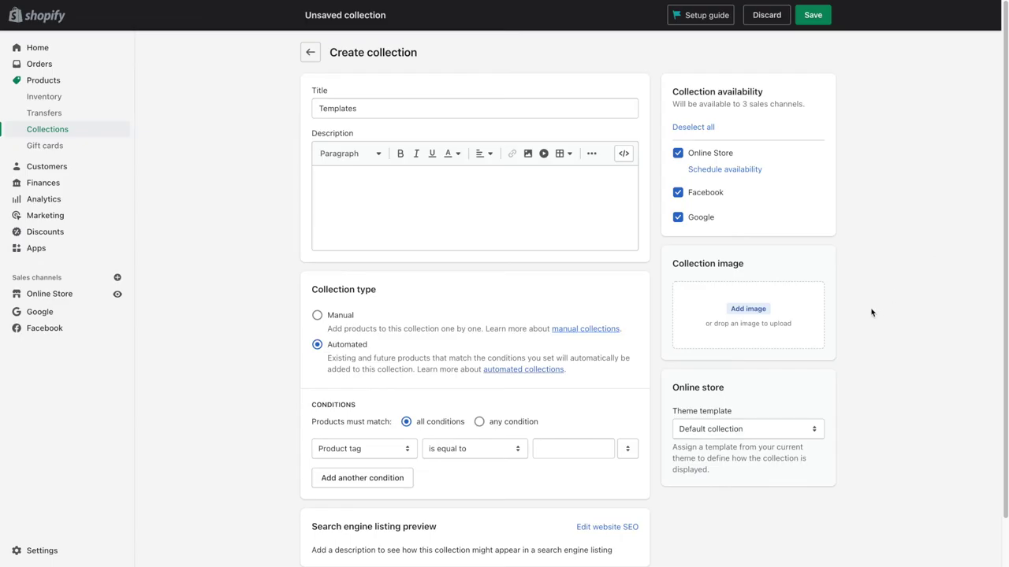
Add automated collection conditions requiring the product tag to equal "templates" and "template".
scroll(871, 312, down, 2)
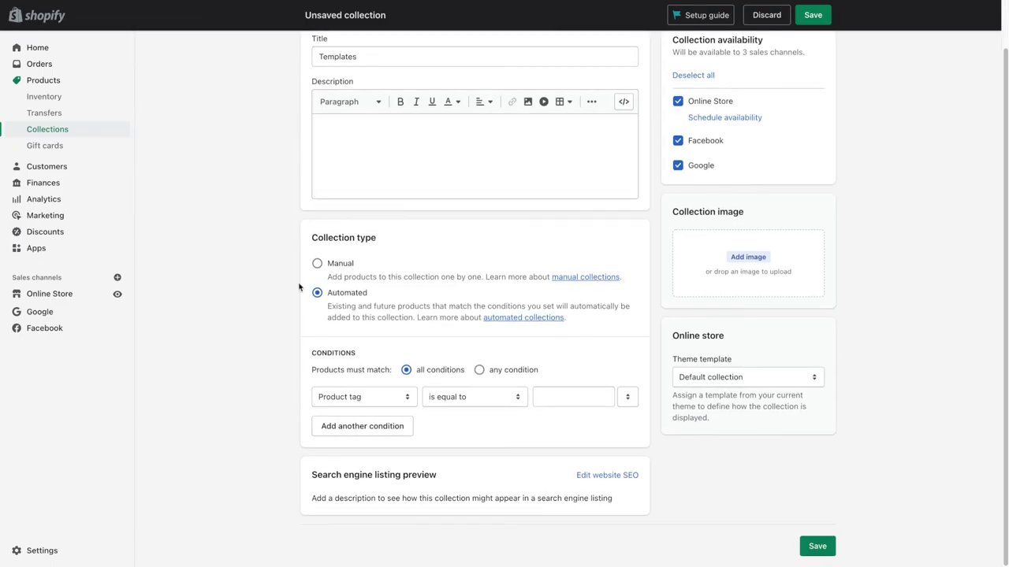
click(576, 400)
text(templates)
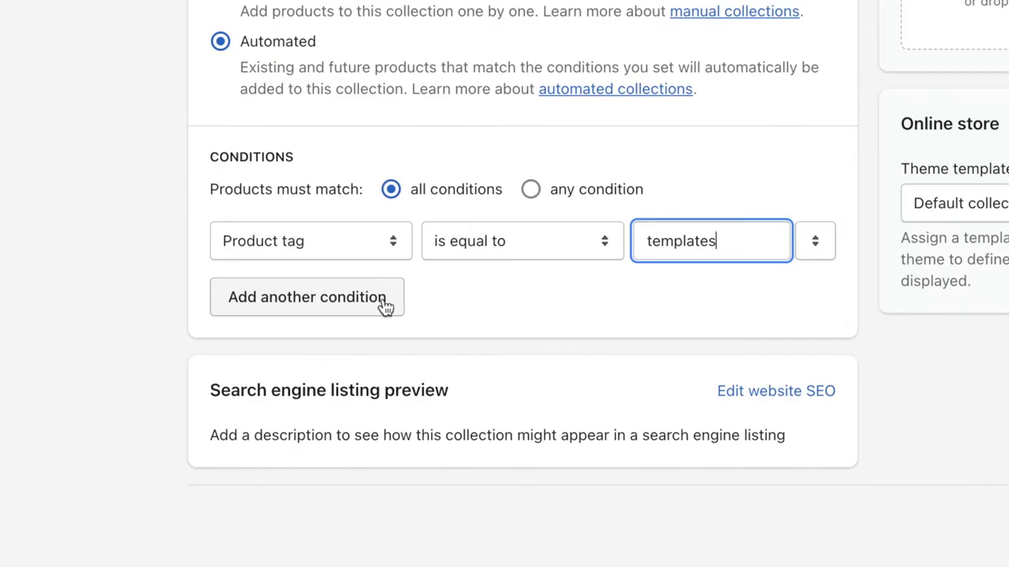
click(409, 433)
click(569, 423)
text(template)
Add two more product tag conditions equal to "canva templates" and "canva template".
click(402, 452)
scroll(371, 339, down, 2)
click(637, 232)
text(pre-made social media post)
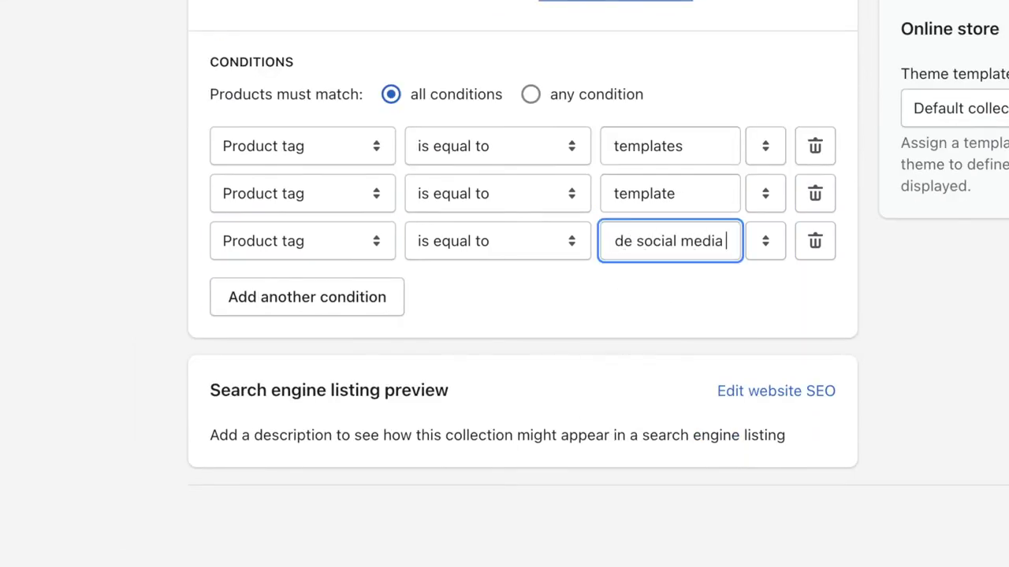
key(ctrl+a)
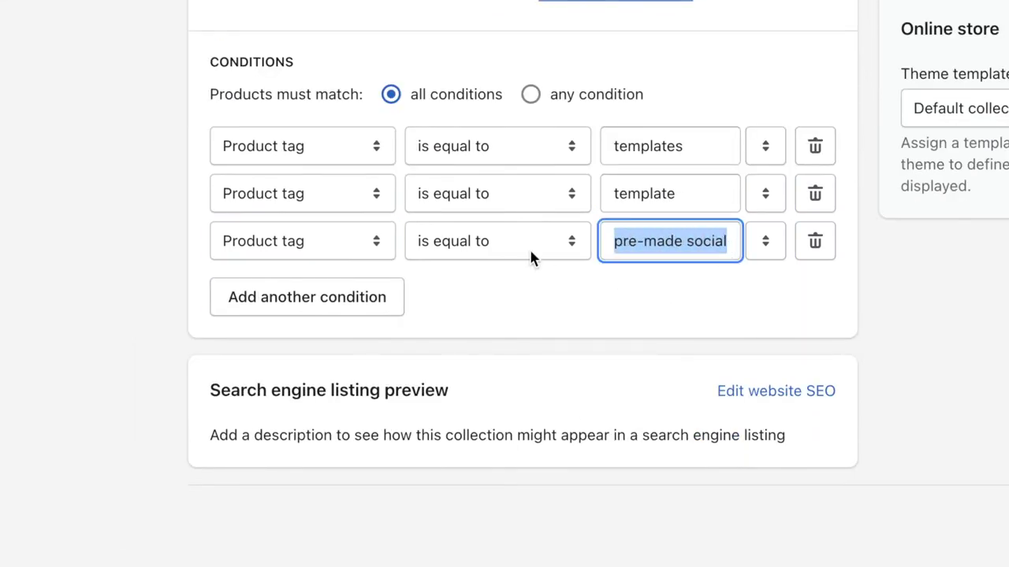
text(canva templates)
click(369, 313)
text(canva template)
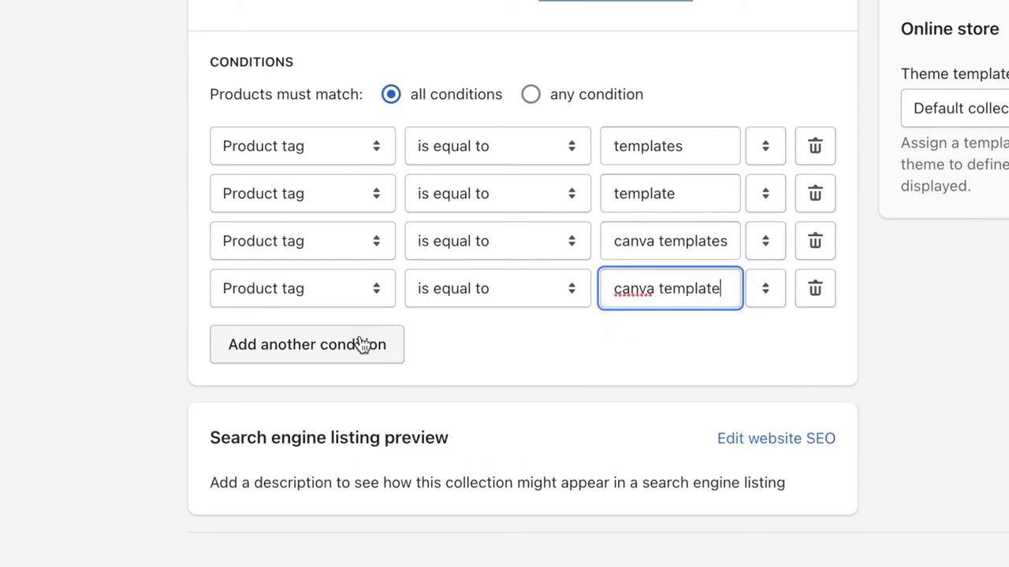
Add product tag conditions equal to "social media template" and "editable template", and save the collection.
click(362, 344)
text(social media template)
click(395, 400)
click(687, 385)
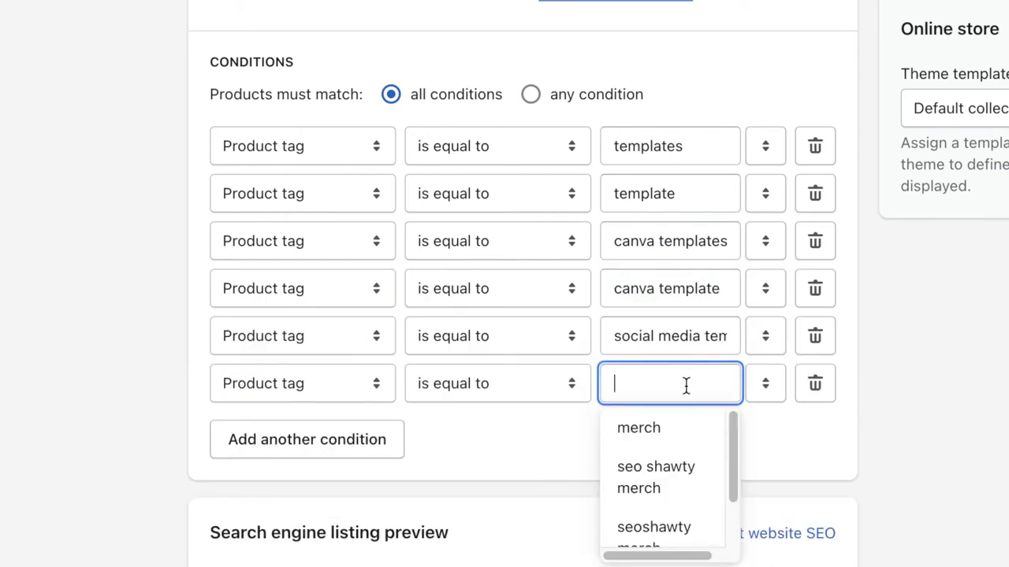
text(editable template)
scroll(843, 394, down, 2)
click(804, 253)
click(889, 272)
scroll(889, 273, up, 5)
scroll(887, 273, down, 3)
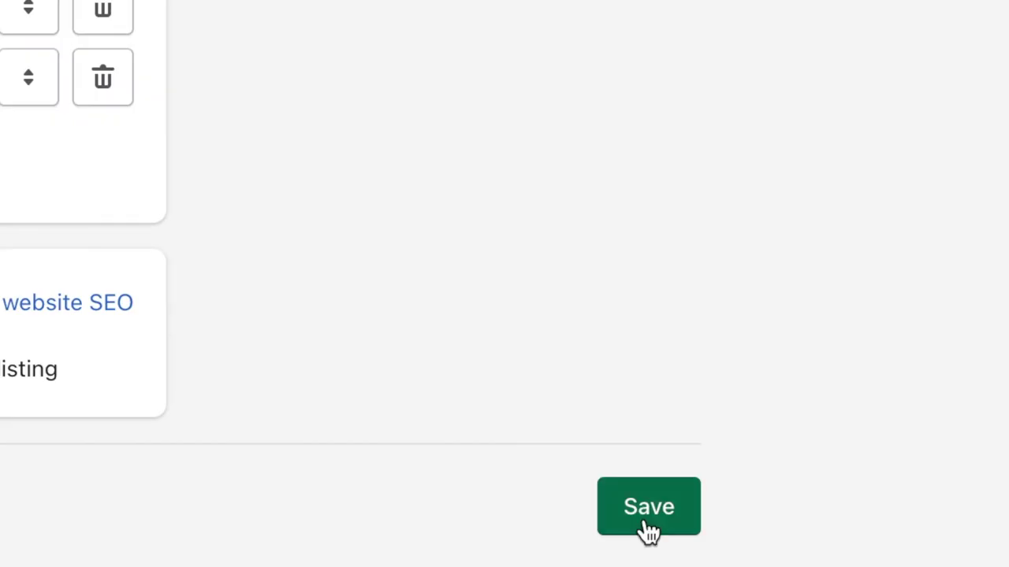
click(648, 529)
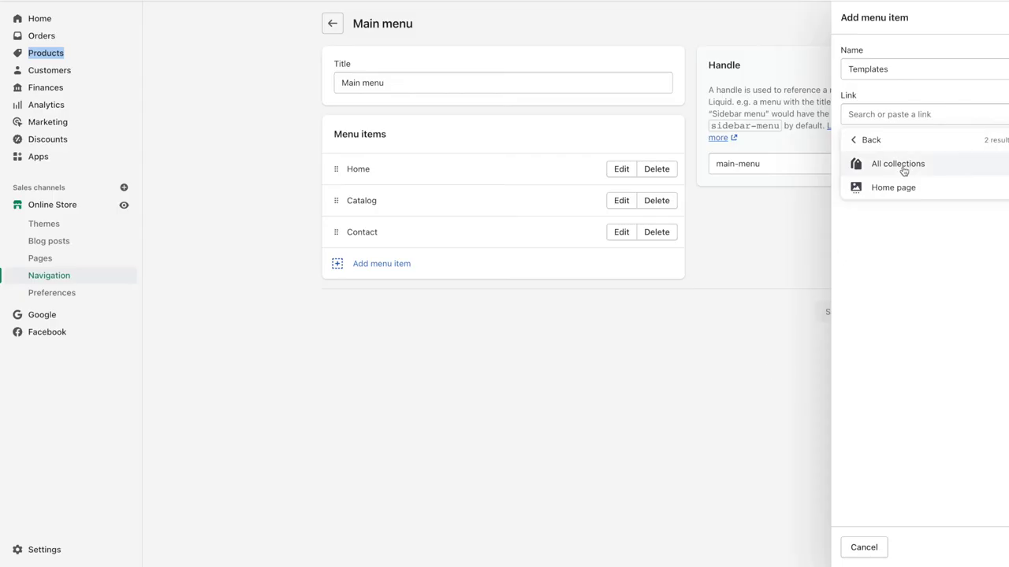
Link the Templates menu item to the Templates collection, add it to the main menu, and place it directly below Home.
click(860, 141)
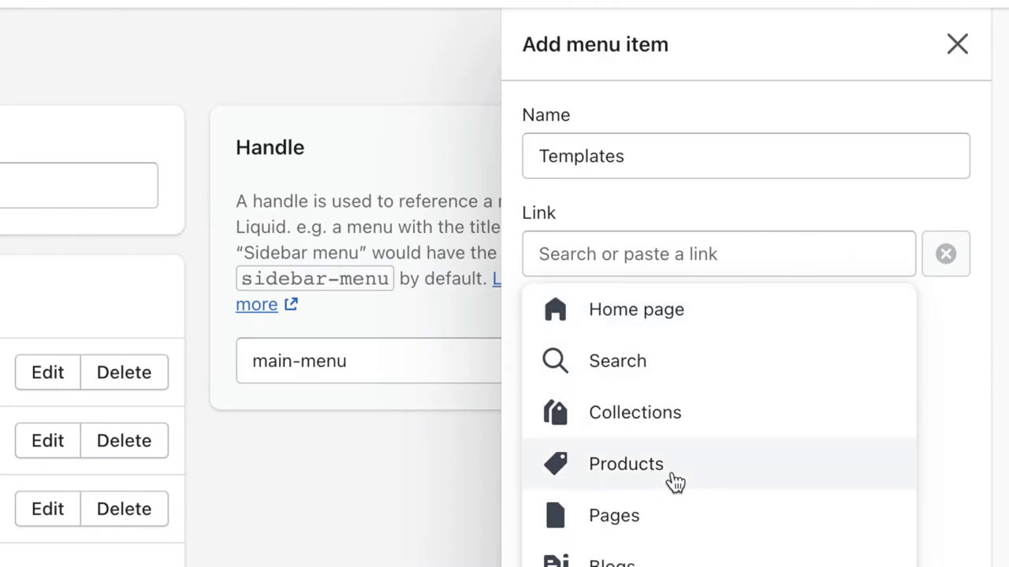
click(635, 409)
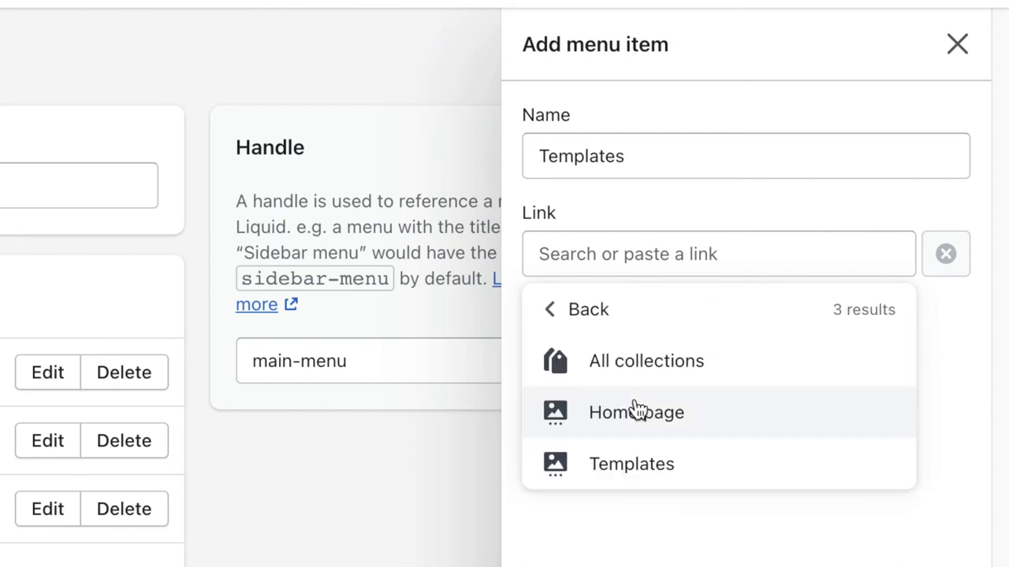
click(668, 467)
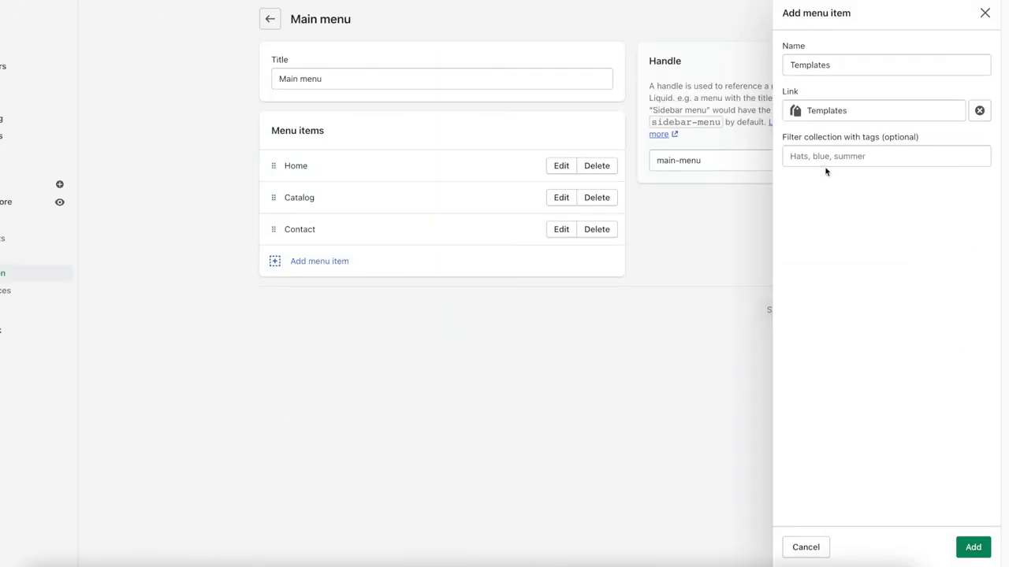
click(614, 356)
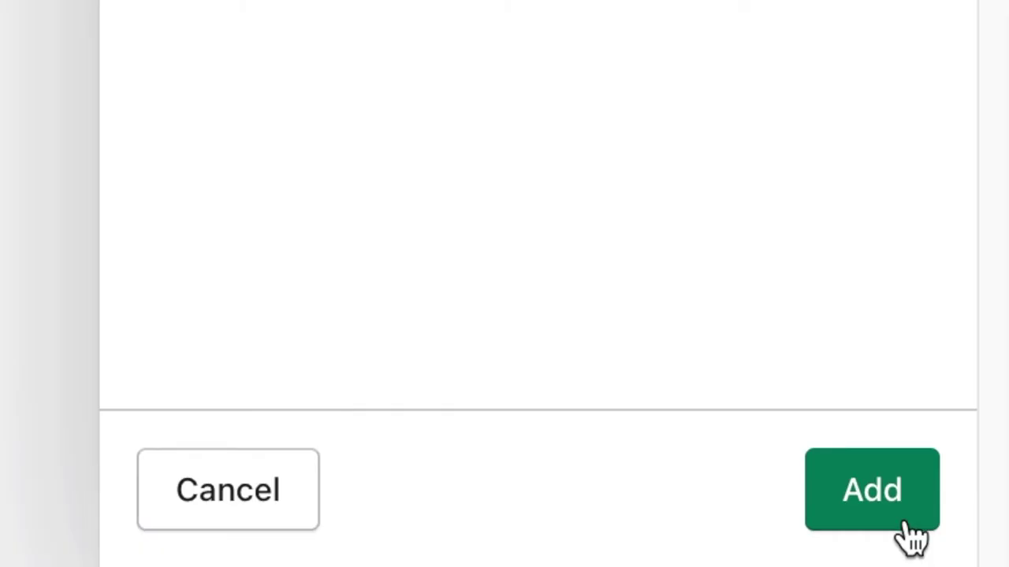
click(979, 554)
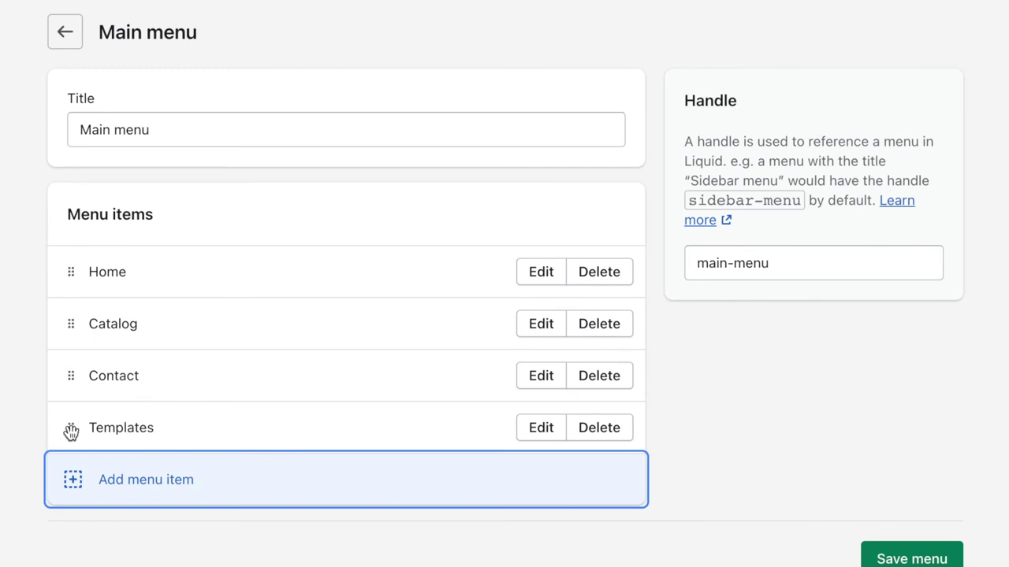
drag(71, 432, 79, 347)
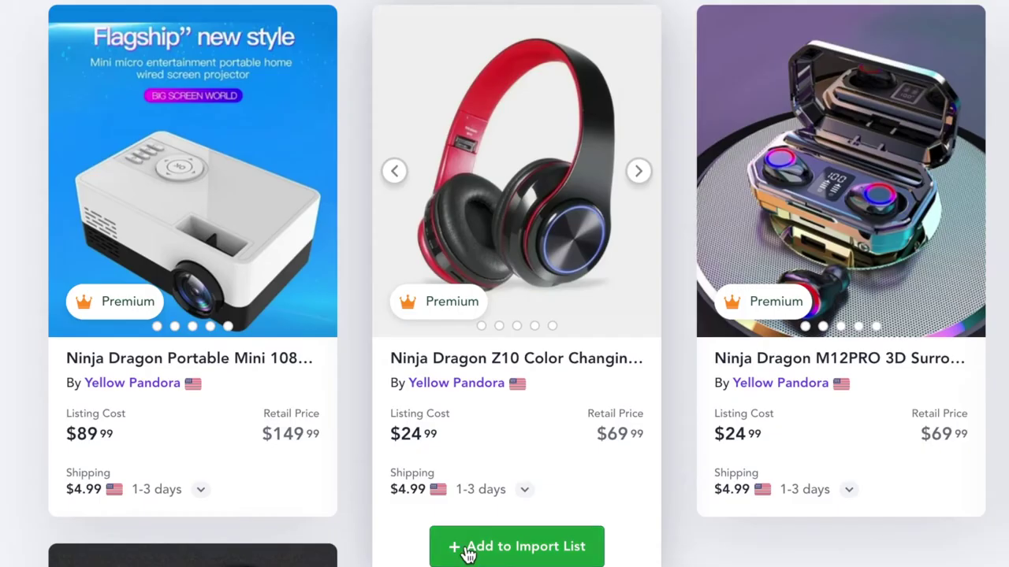
Switch to Spocket, add the Ninja Dragon Z10 Color Changing Bluetooth Headphones to the import list, and open that list.
click(469, 553)
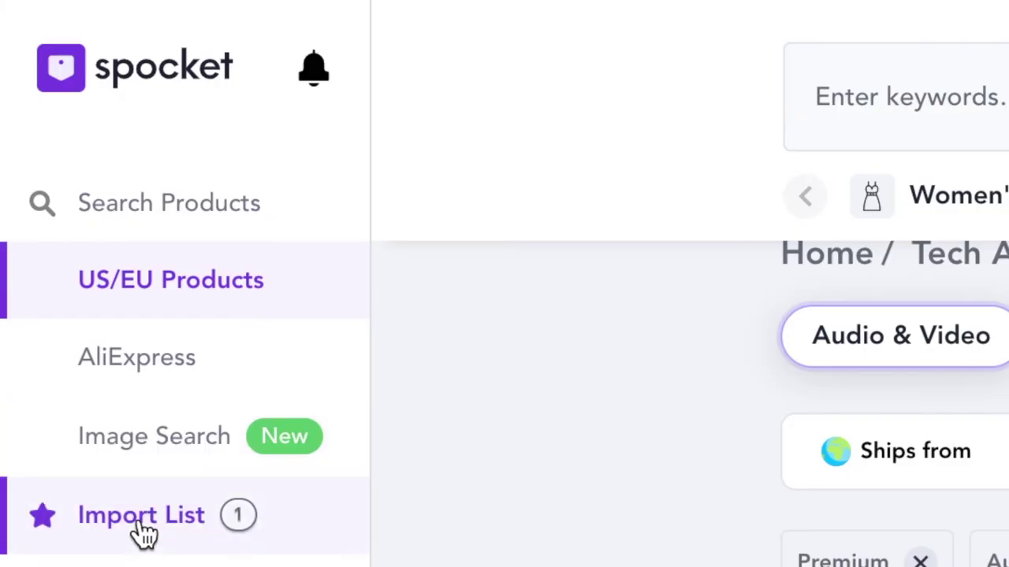
click(142, 529)
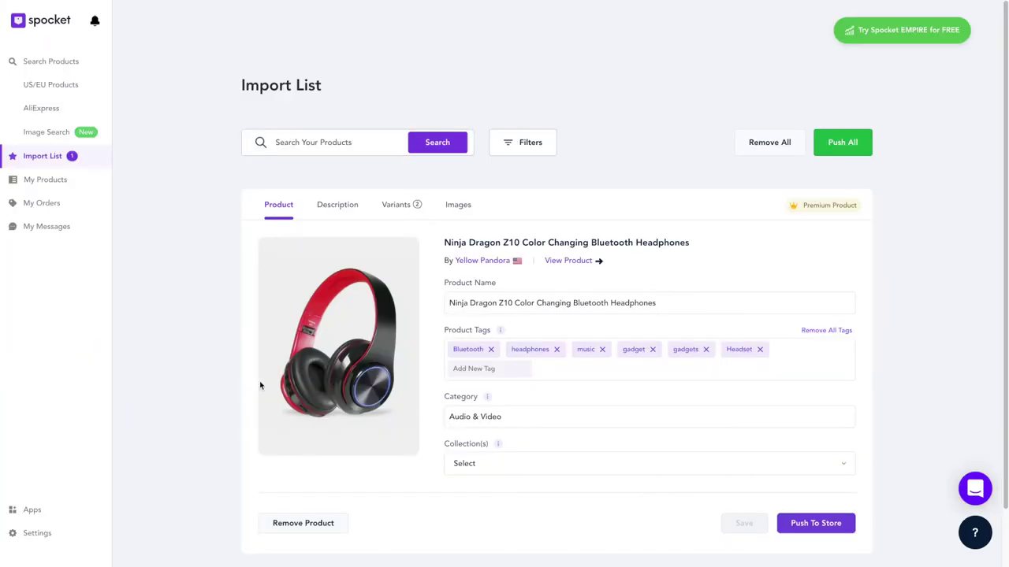
scroll(260, 384, down, 1)
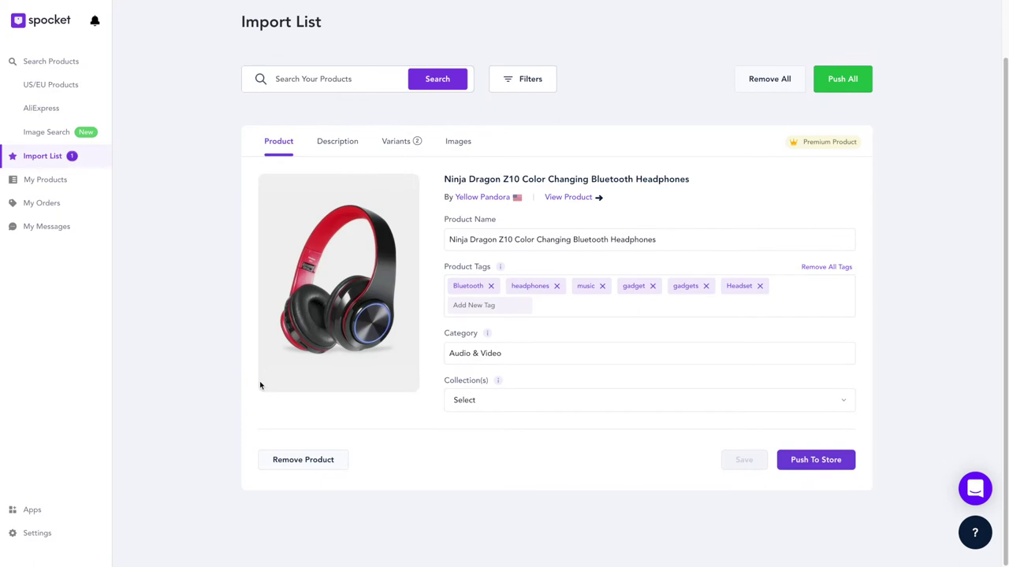
Add the product tags "equipment" and "gear" to the imported headphones and check the collection choices.
click(464, 305)
text(eq)
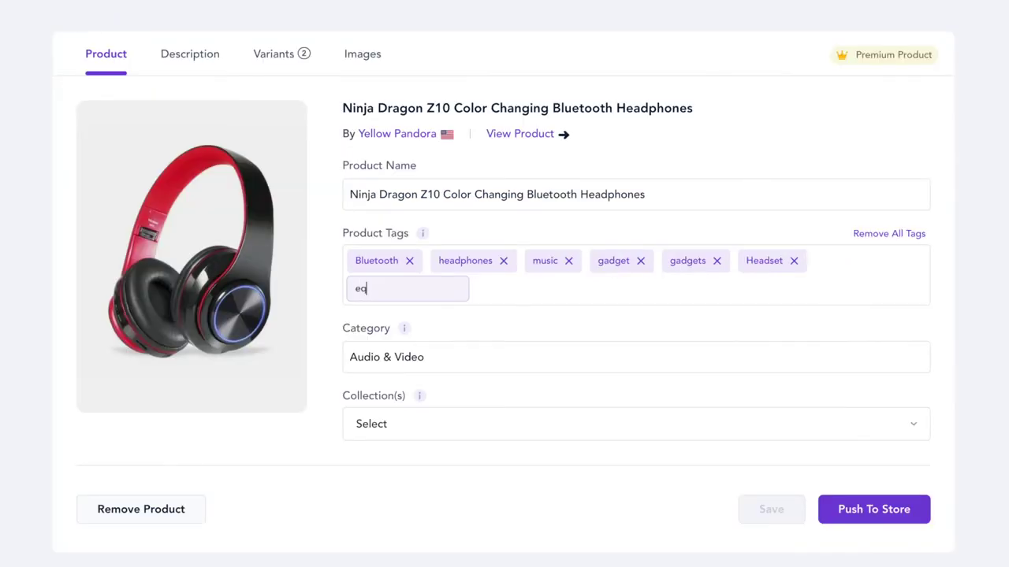
text(uipment)
key(Return)
text(gear)
key(Return)
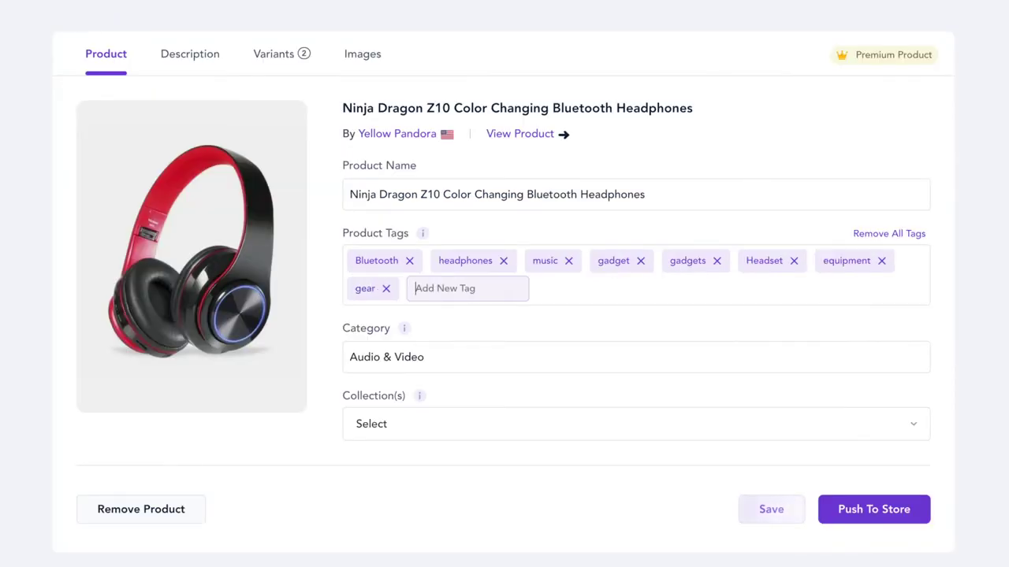
click(382, 425)
click(380, 425)
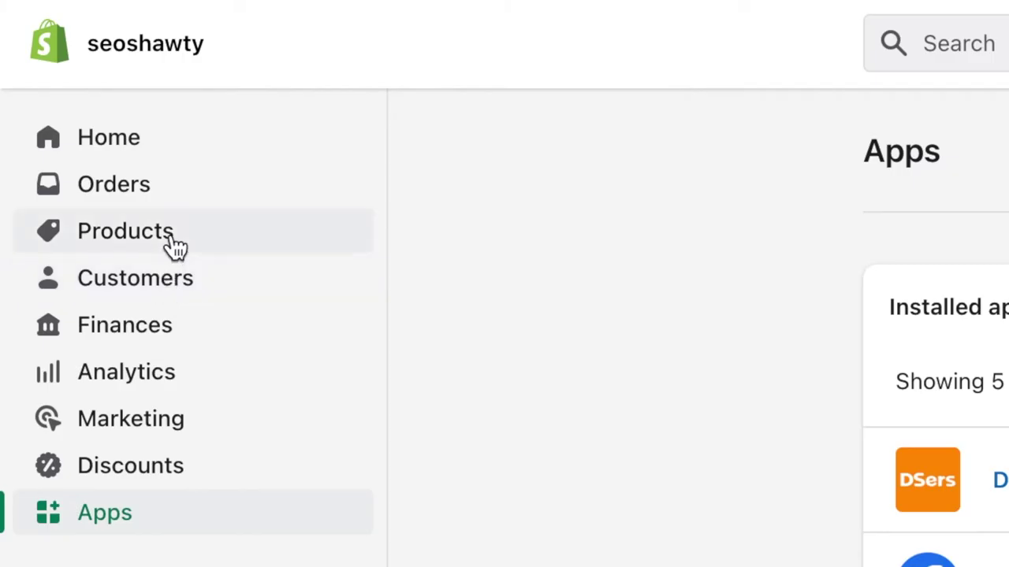
Switch to the Shopify admin, create a new product collection, and title it Audio.
click(61, 62)
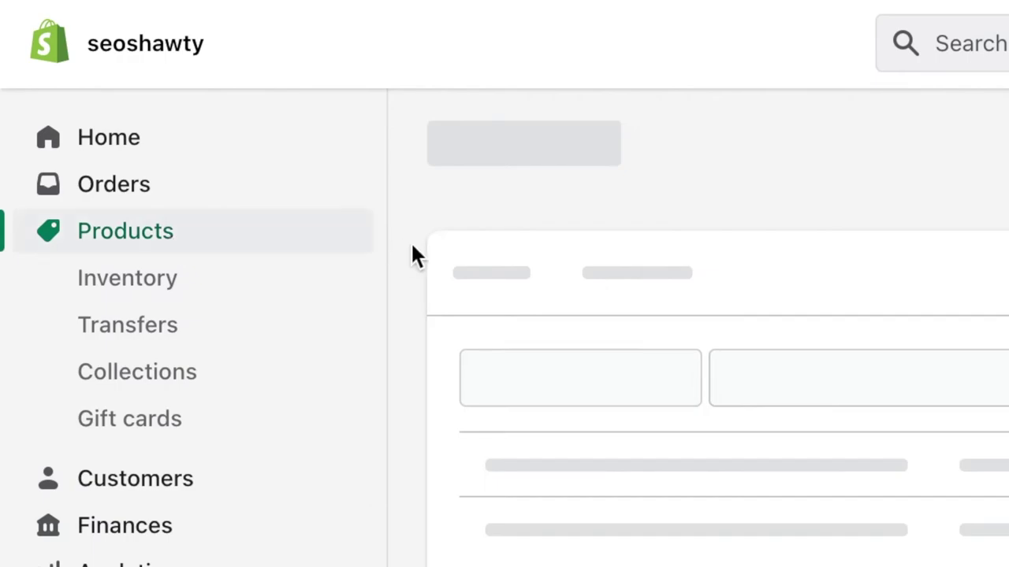
click(227, 477)
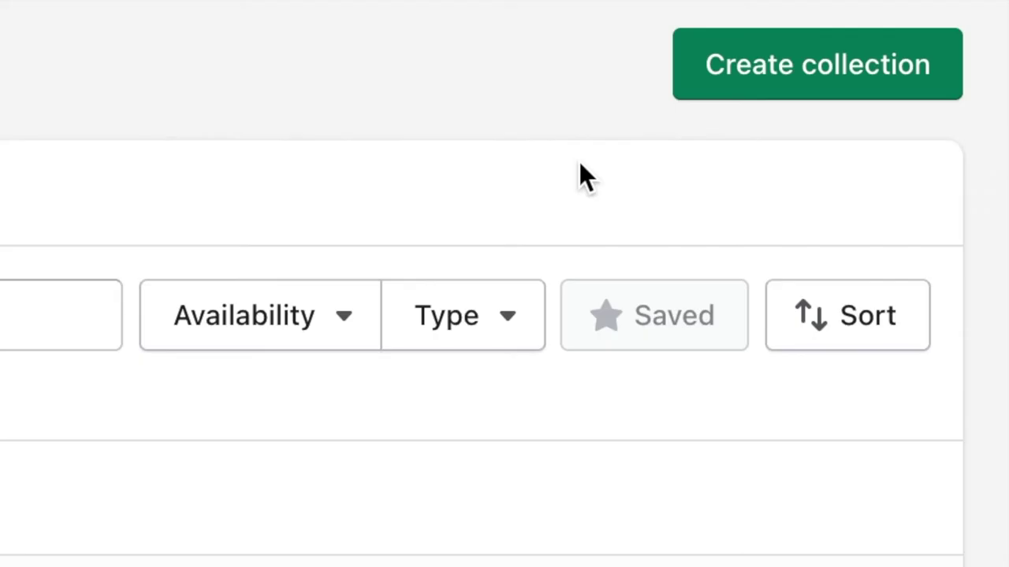
click(788, 67)
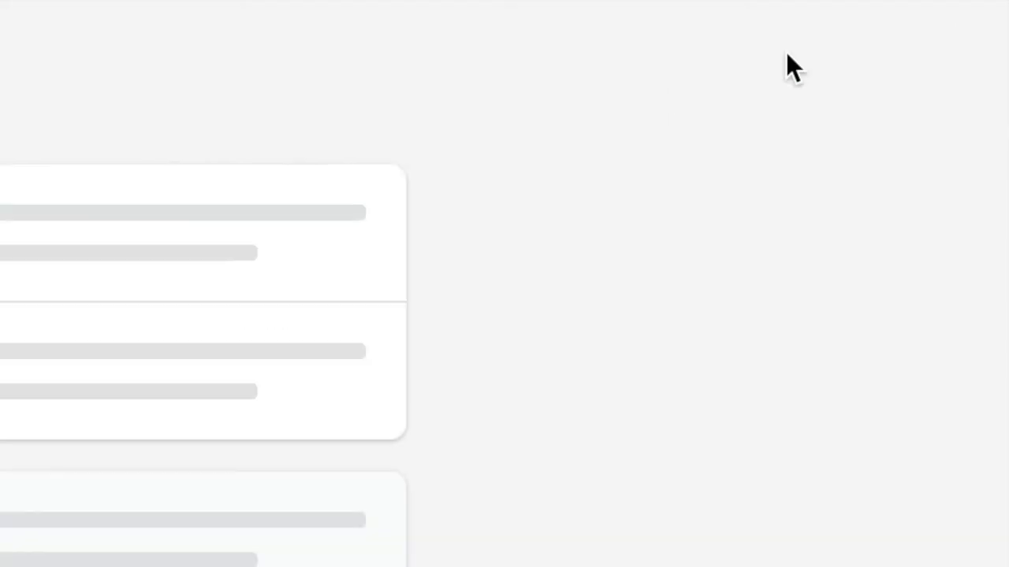
click(289, 128)
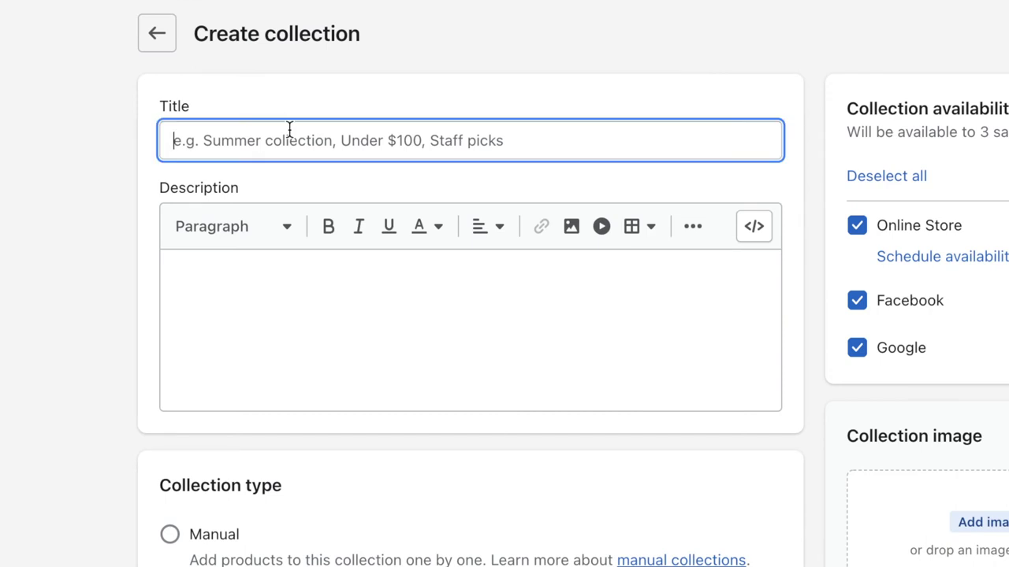
text(Equipment & Gear)
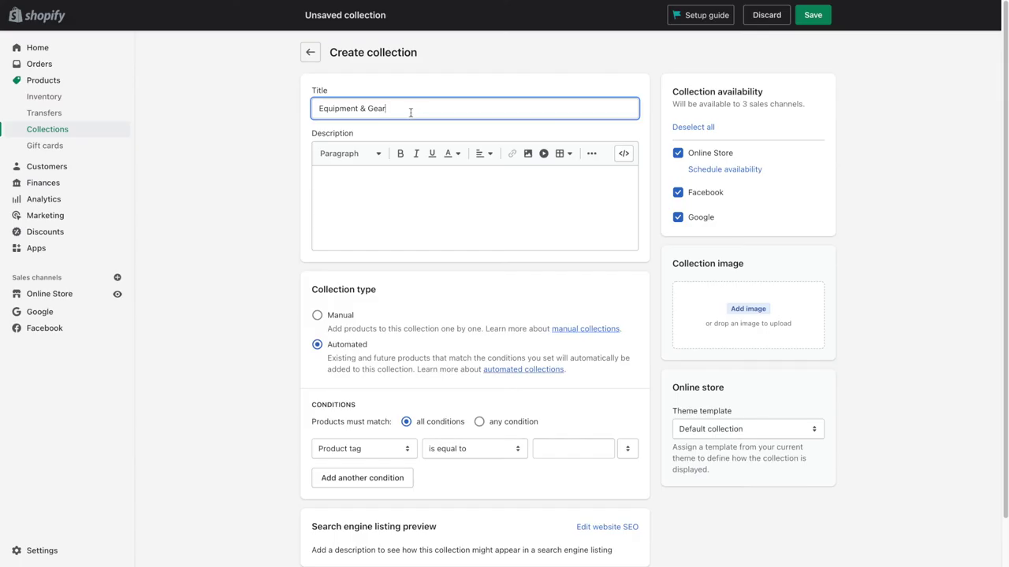
drag(411, 112, 299, 102)
text(Audio)
Add automated collection conditions for product tags equal to "audio" and "headphone".
scroll(519, 145, down, 1)
click(513, 337)
text(audio)
click(598, 337)
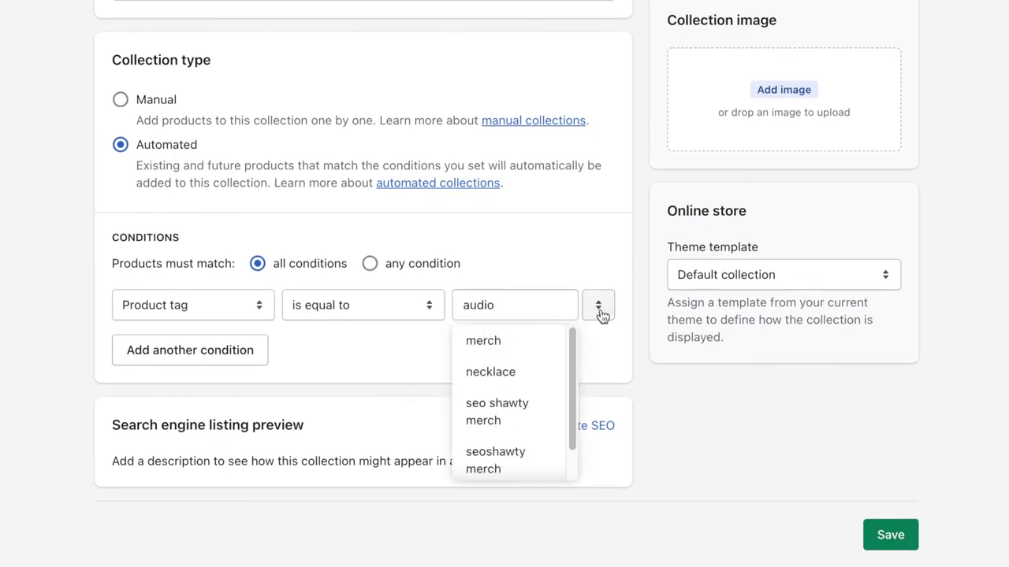
click(190, 381)
key(Tab)
key(Tab)
text(headphone)
Add two more product tag conditions equal to "headphones" and "bluetooth".
key(Return)
key(Tab)
key(Tab)
text(headphones)
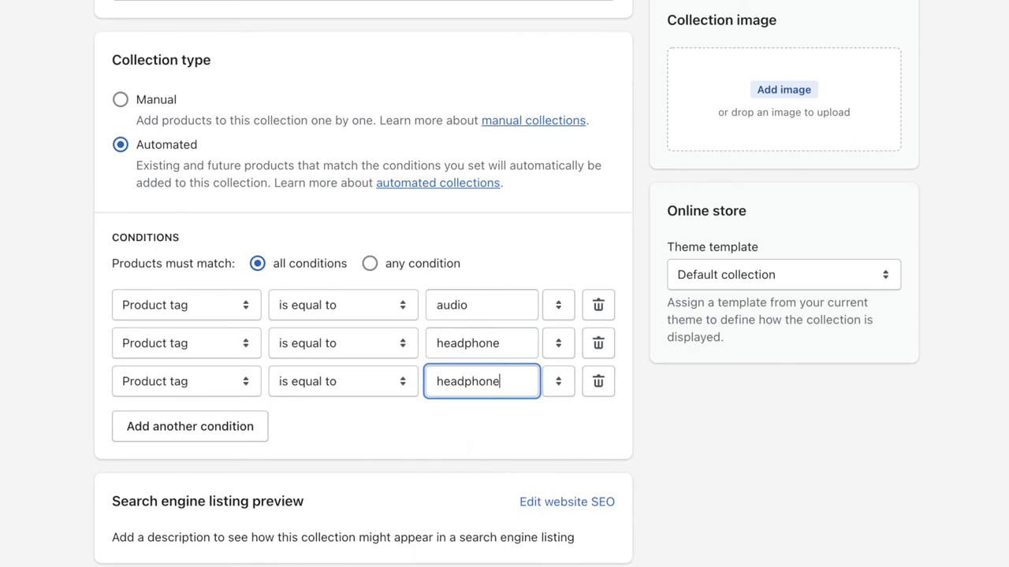
key(Return)
key(Tab)
key(Tab)
text(blie)
Set the Audio collection to match products that meet any condition, and save the collection.
click(370, 265)
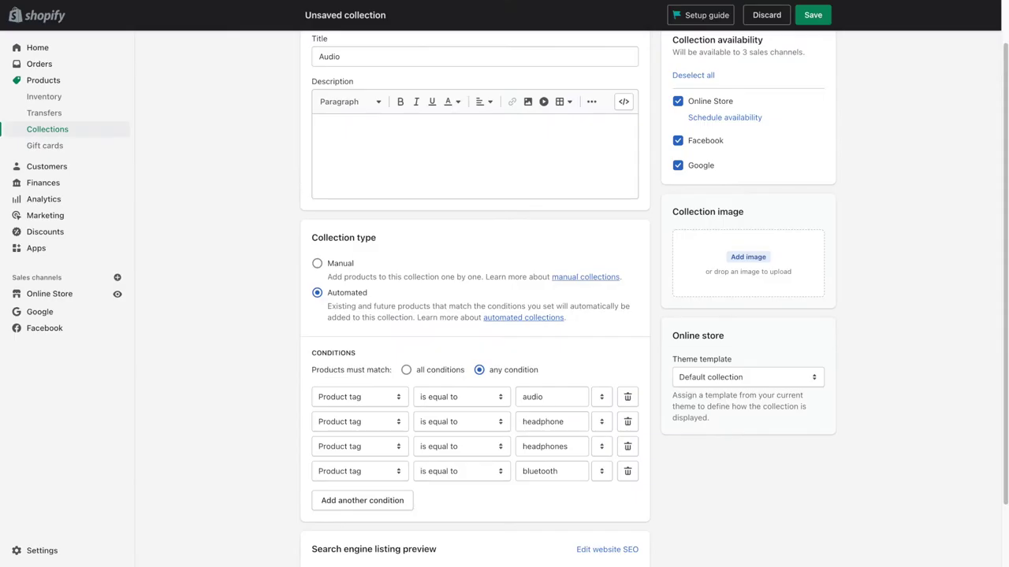
scroll(361, 181, down, 1)
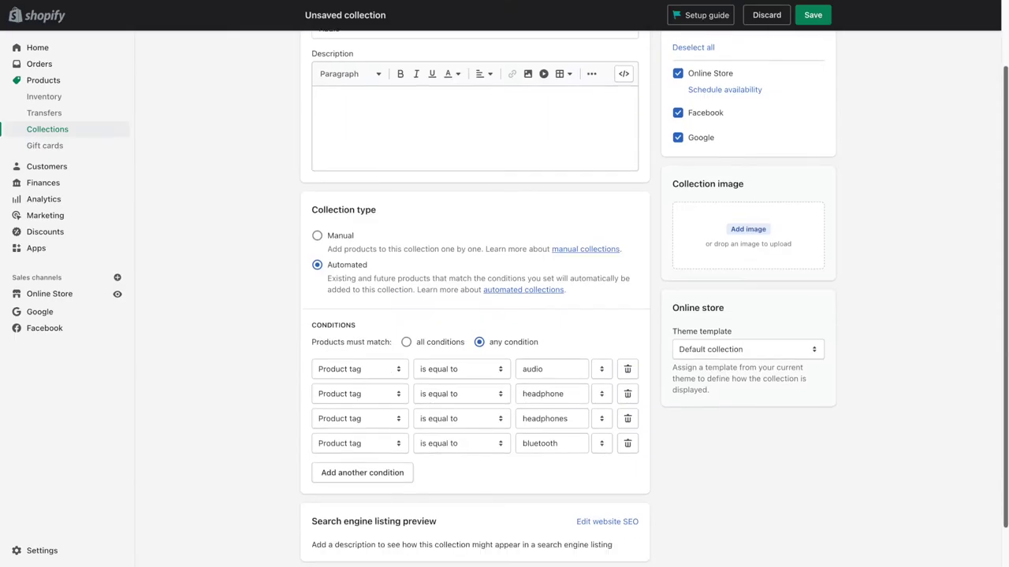
scroll(733, 320, up, 1)
click(734, 319)
click(898, 308)
scroll(1006, 269, up, 5)
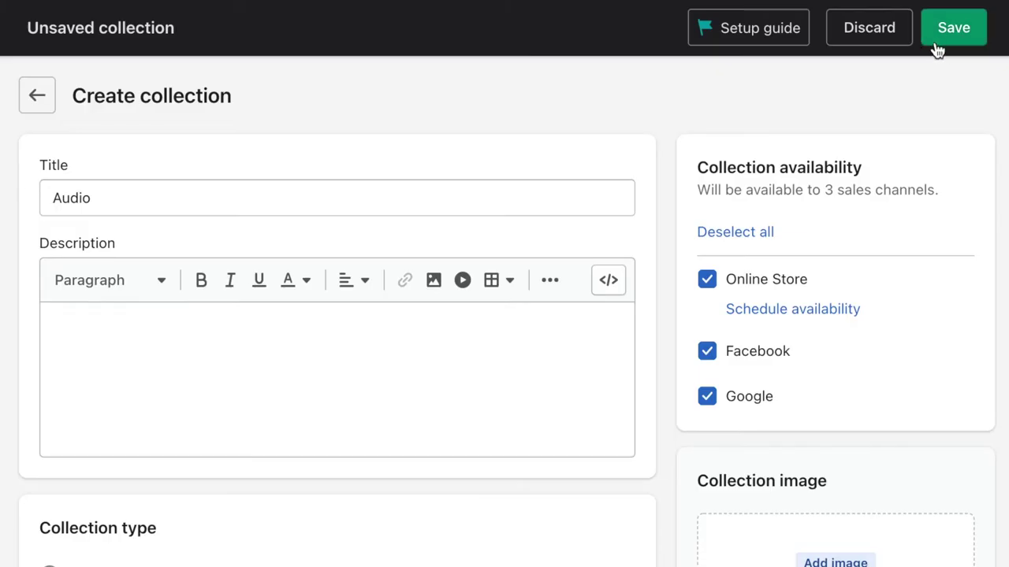
click(940, 36)
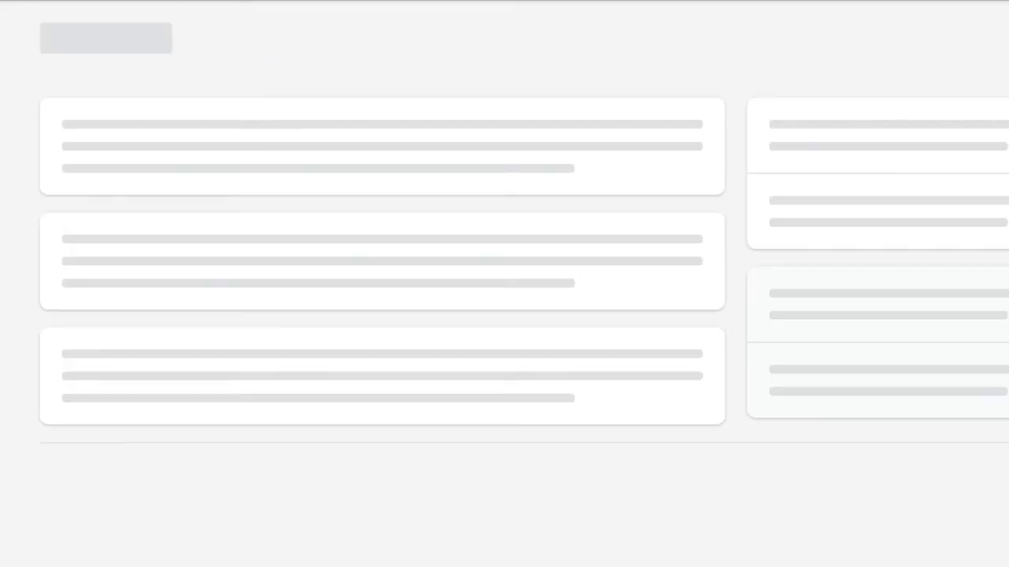
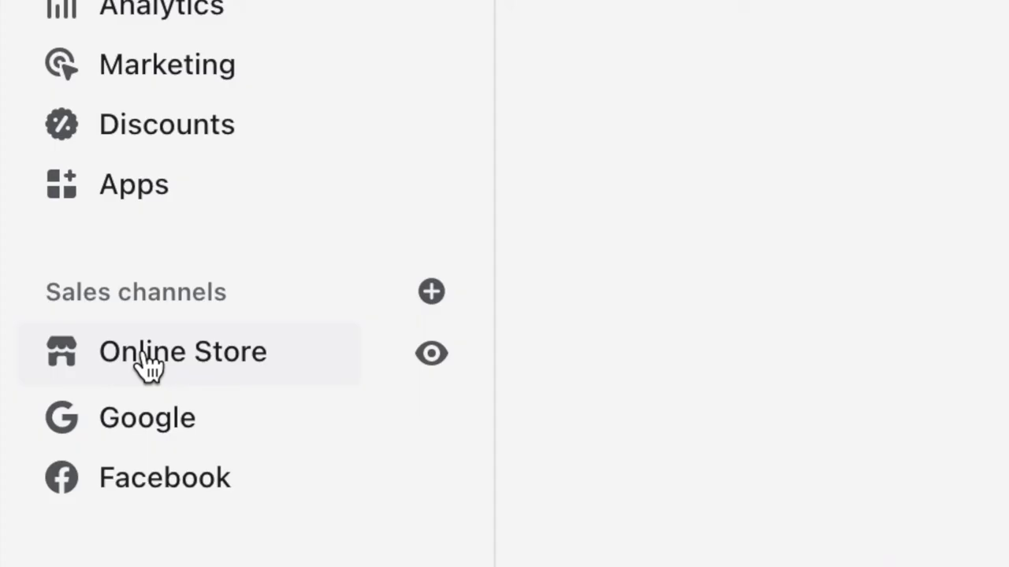
Open the main menu in the online store's navigation settings and rename its Catalog item to Shop.
click(42, 282)
click(219, 289)
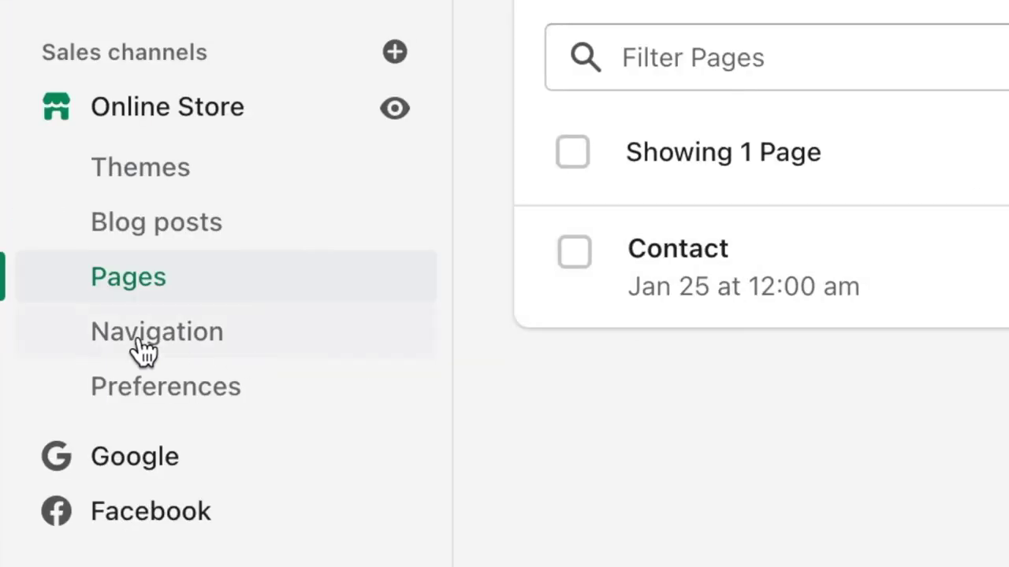
click(42, 293)
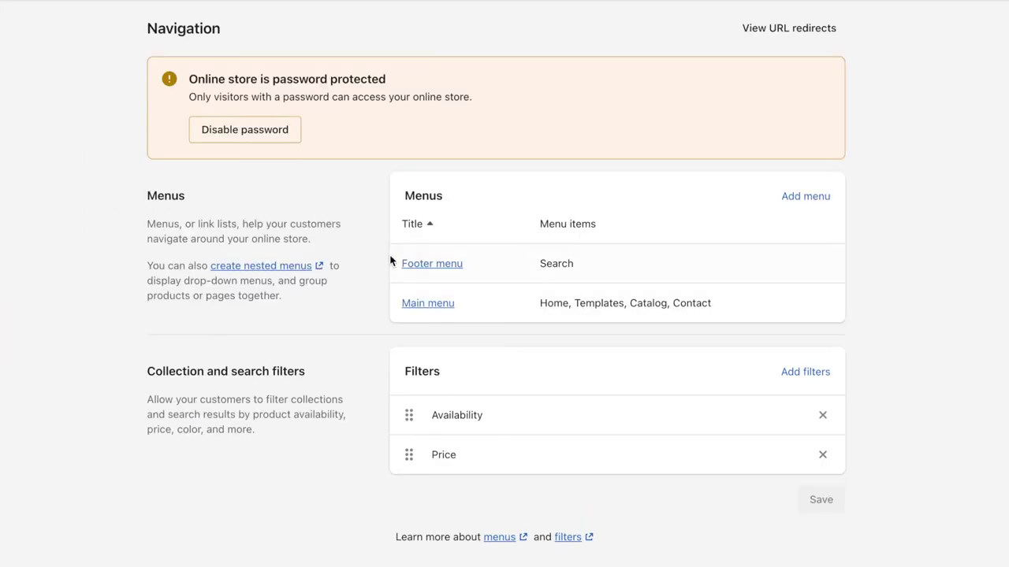
click(432, 304)
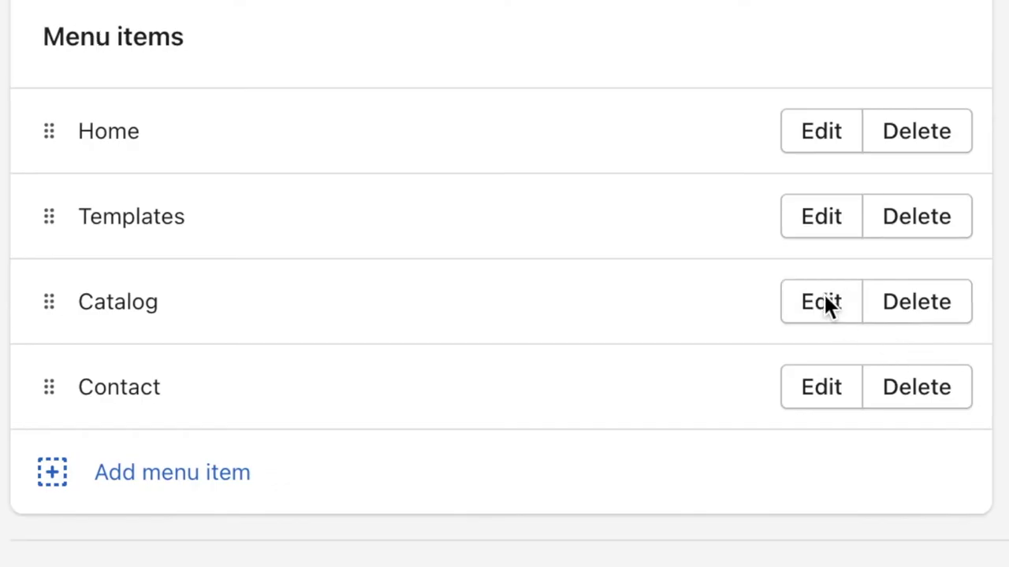
click(606, 292)
drag(543, 261, 363, 266)
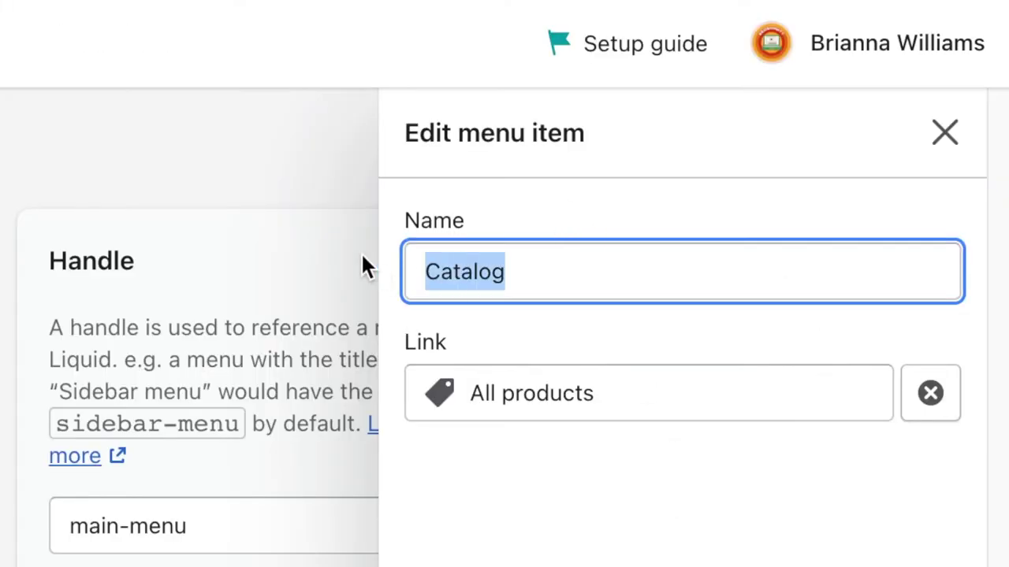
text(Shop)
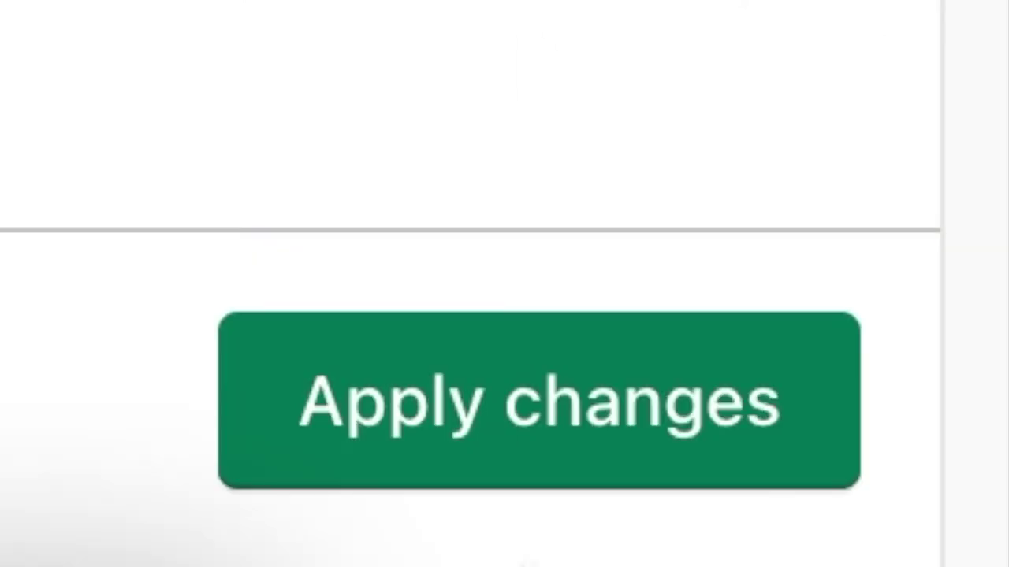
click(509, 489)
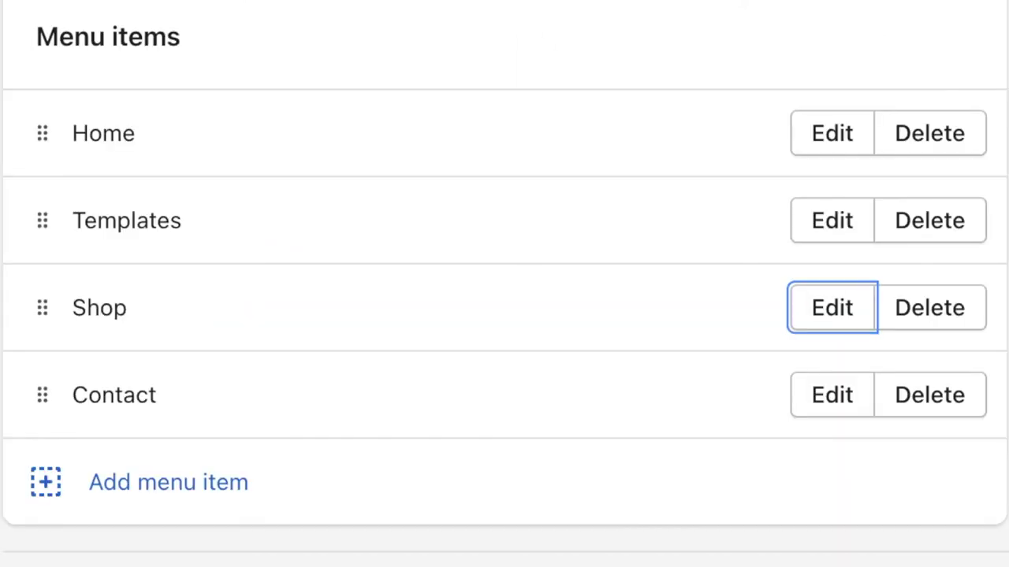
Add a Merch menu item linked to the Home page collection, and nest it under Shop with Templates moved below.
click(743, 468)
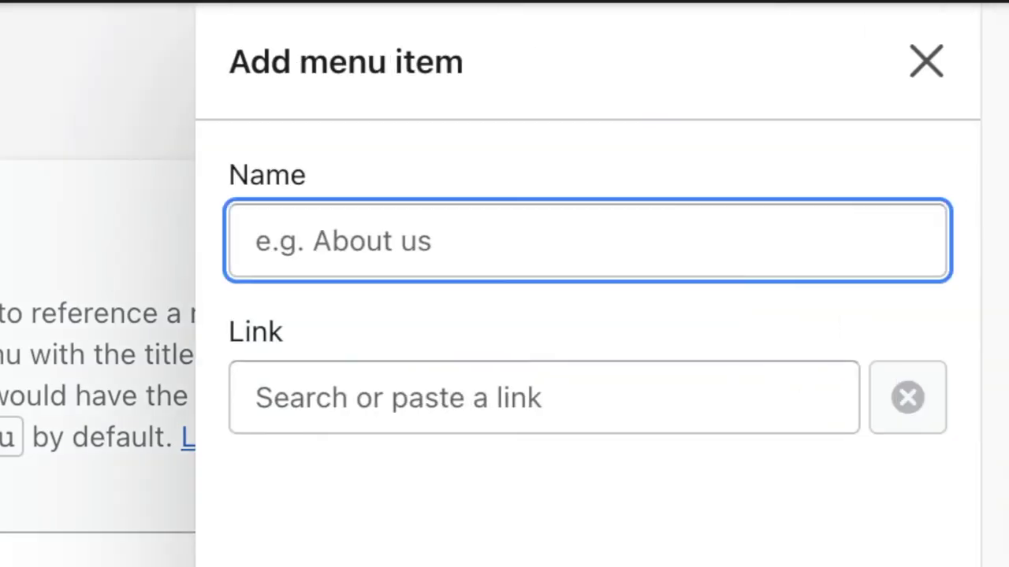
text(Merch)
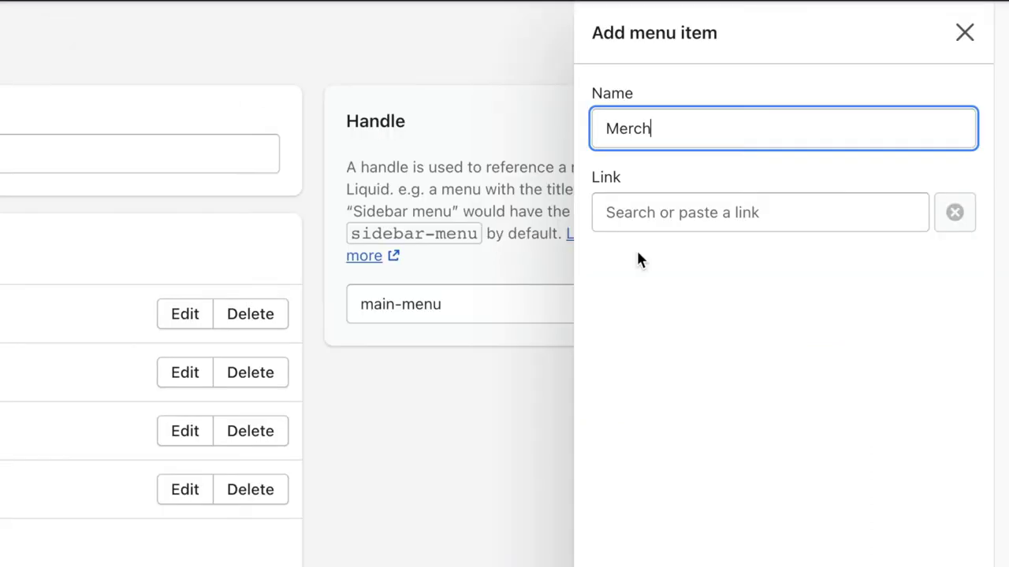
click(625, 214)
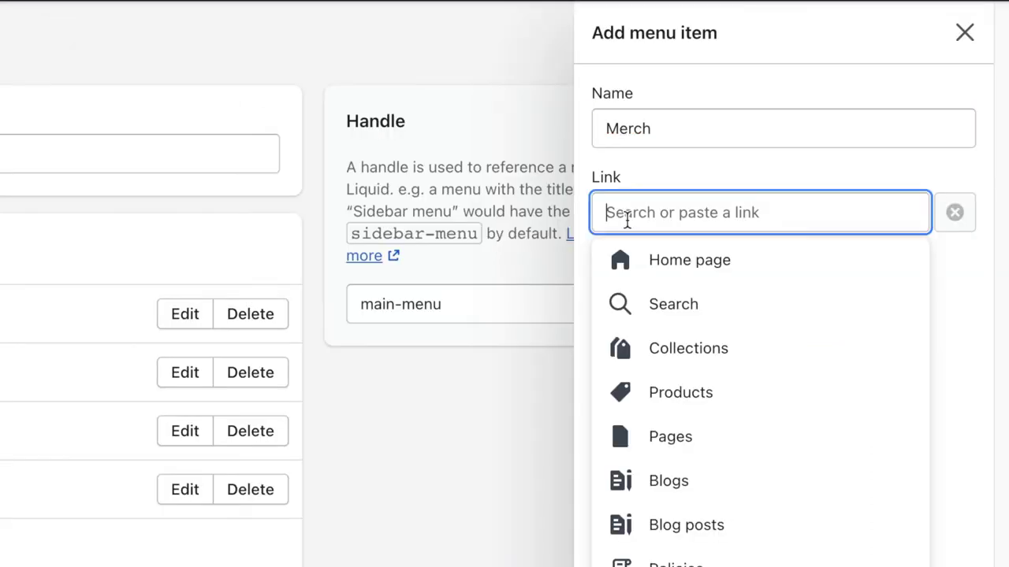
click(659, 353)
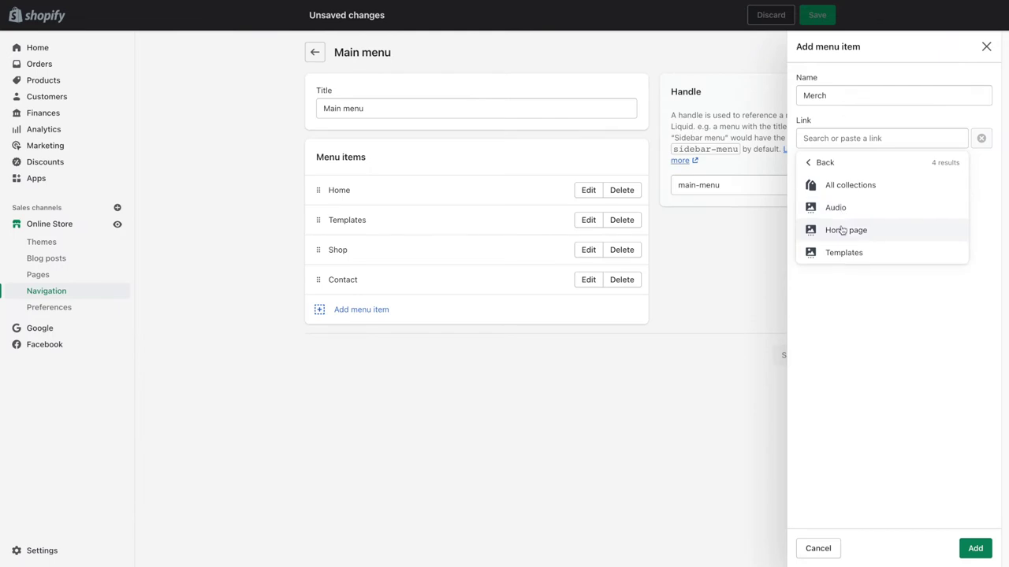
click(842, 231)
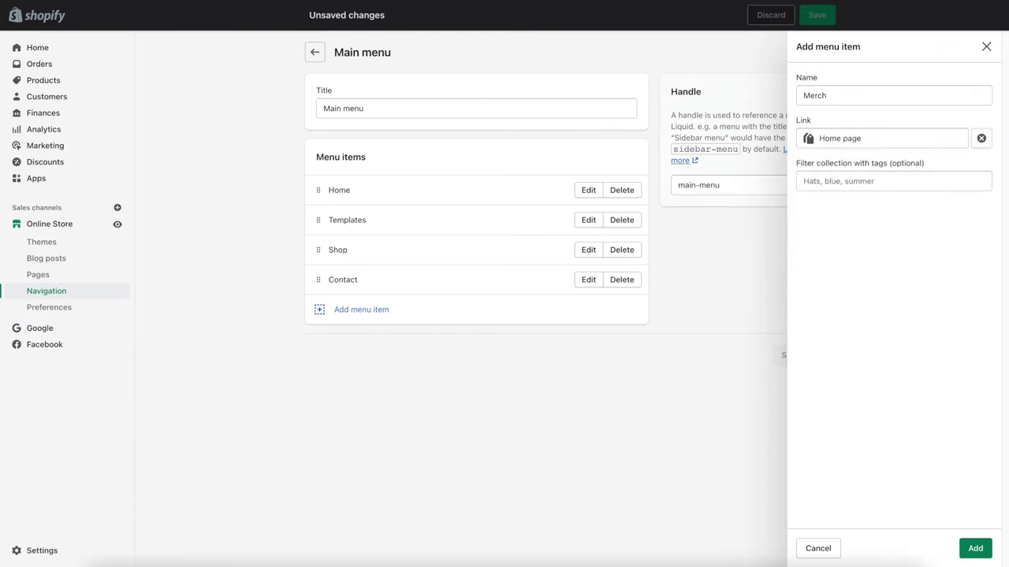
click(975, 548)
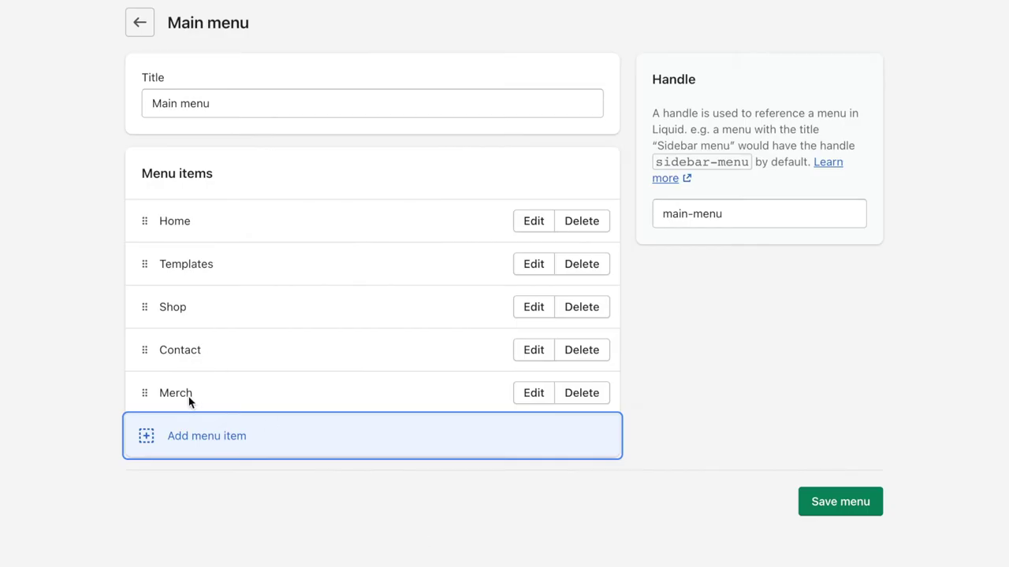
drag(148, 394, 238, 364)
drag(147, 265, 134, 368)
Add an Audio menu item linked to the Audio collection under Shop, keeping it positioned after Merch.
click(173, 351)
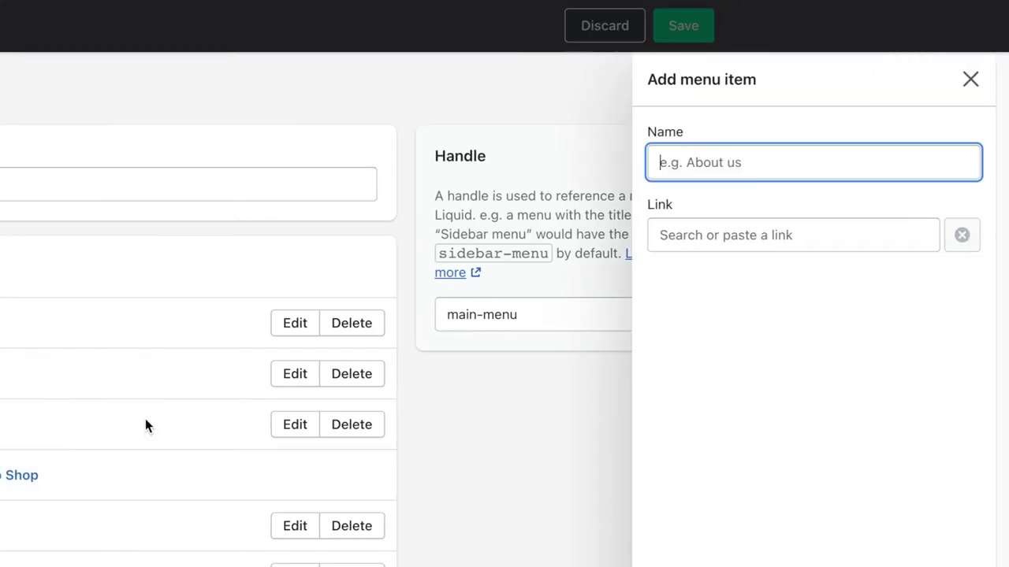
text(Audi)
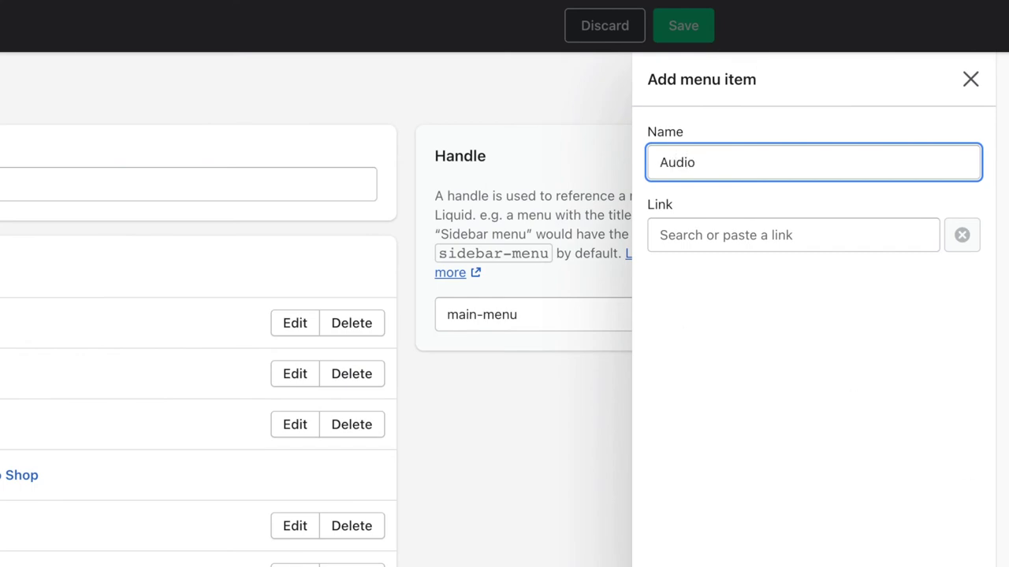
text(o)
click(820, 238)
text(auduio)
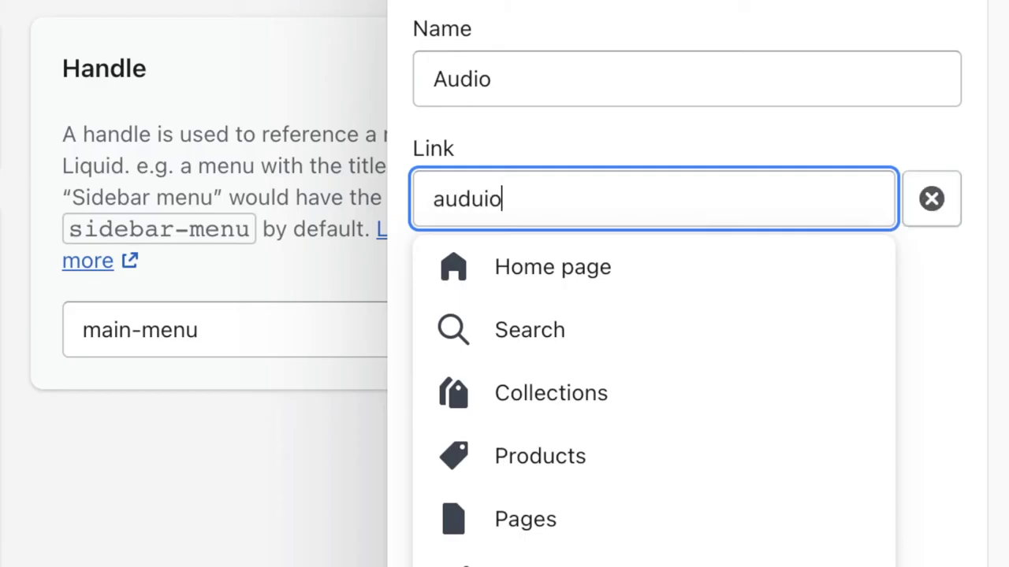
key(BackSpace)
key(BackSpace)
key(BackSpace)
text(io)
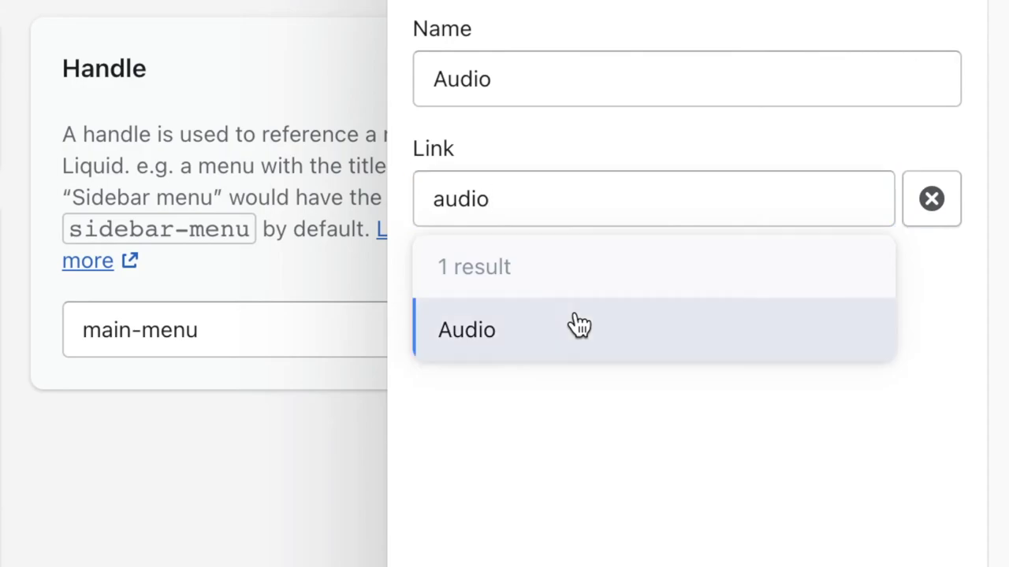
click(579, 326)
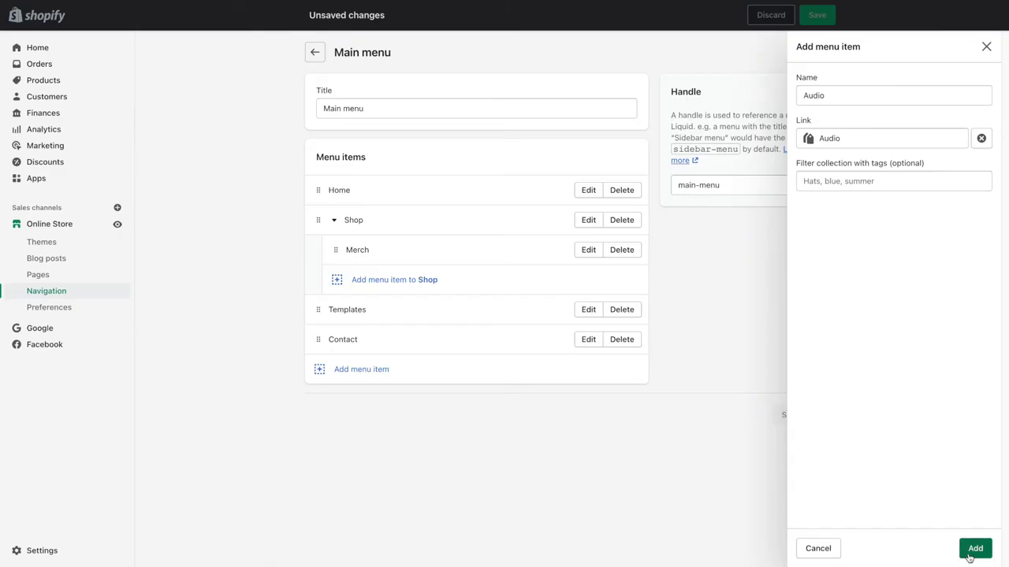
click(974, 548)
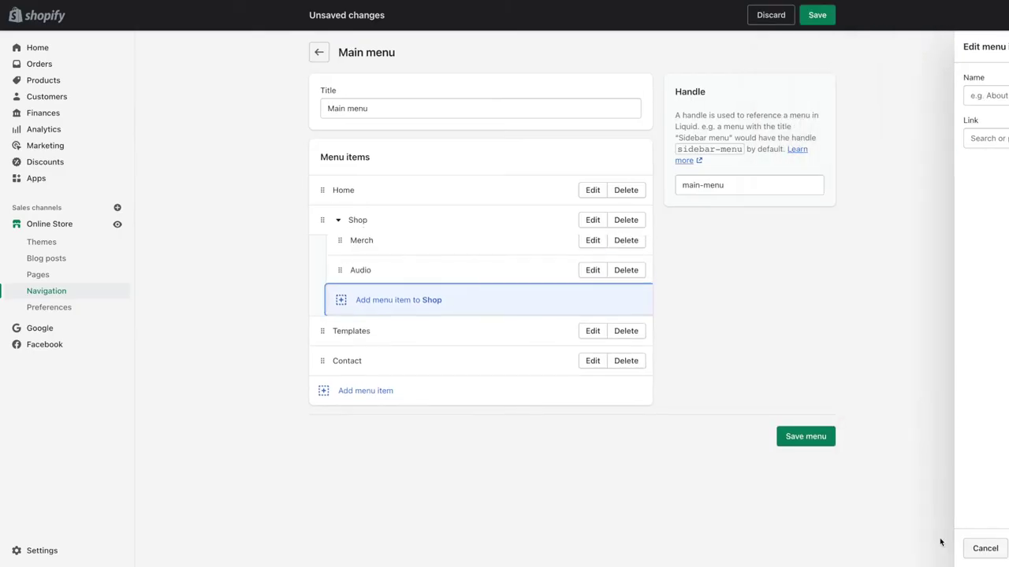
drag(342, 279, 339, 265)
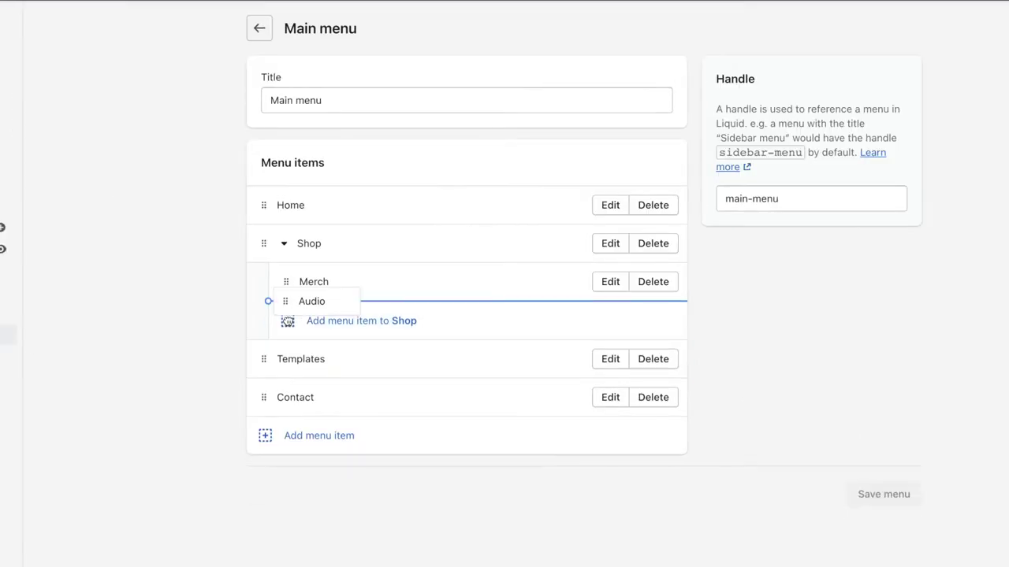
drag(287, 322, 286, 320)
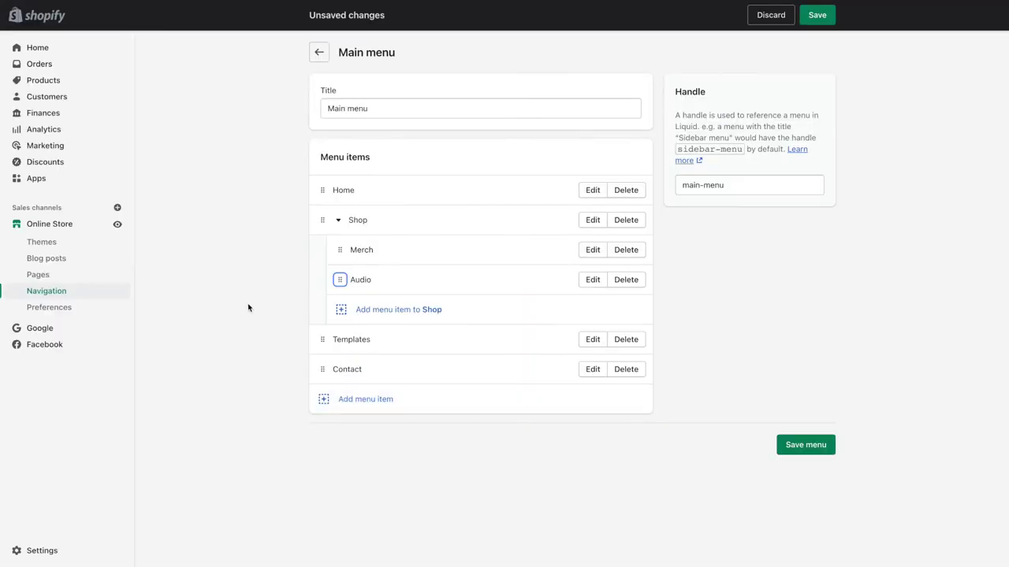
Save the main menu with its new Shop submenu.
click(93, 269)
click(578, 320)
click(804, 21)
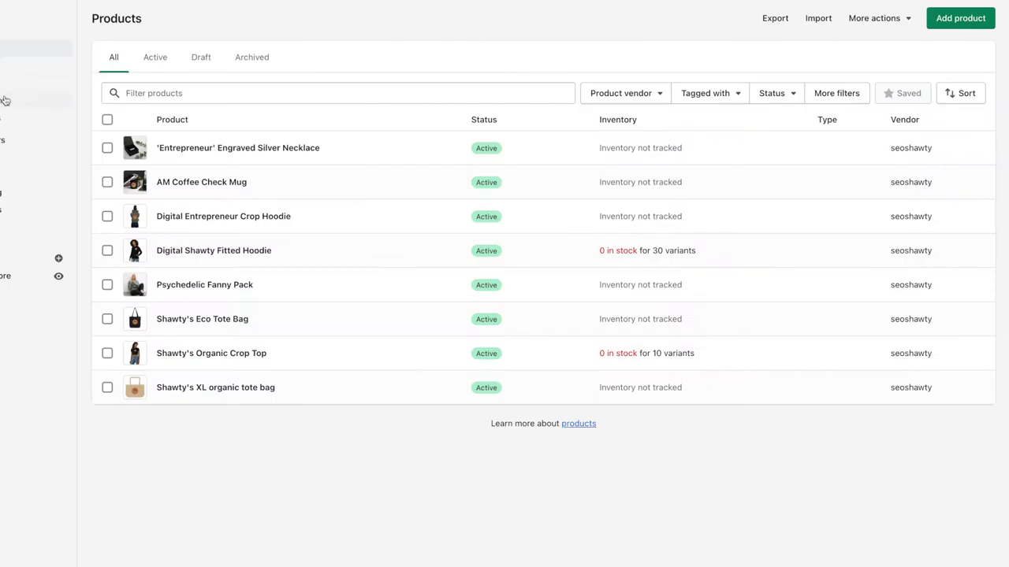
Create a new product collection titled Social Media with the description "Templates for social media".
click(52, 95)
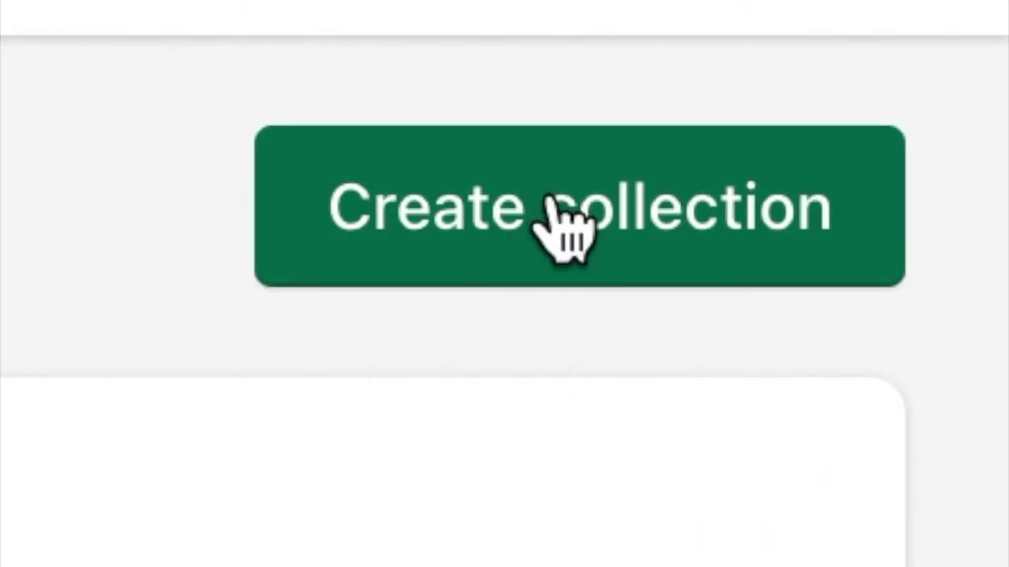
click(555, 204)
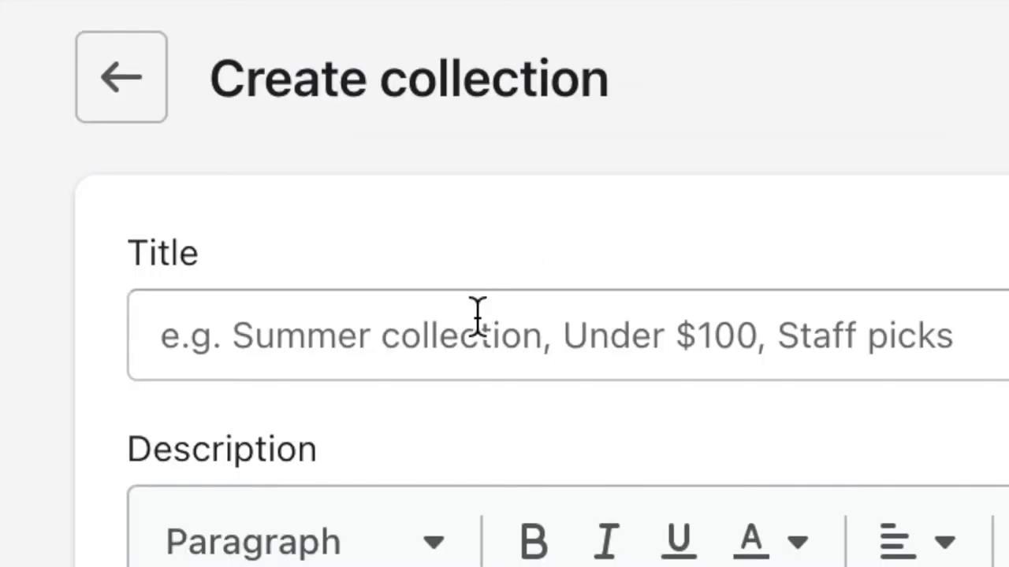
click(471, 323)
text(S)
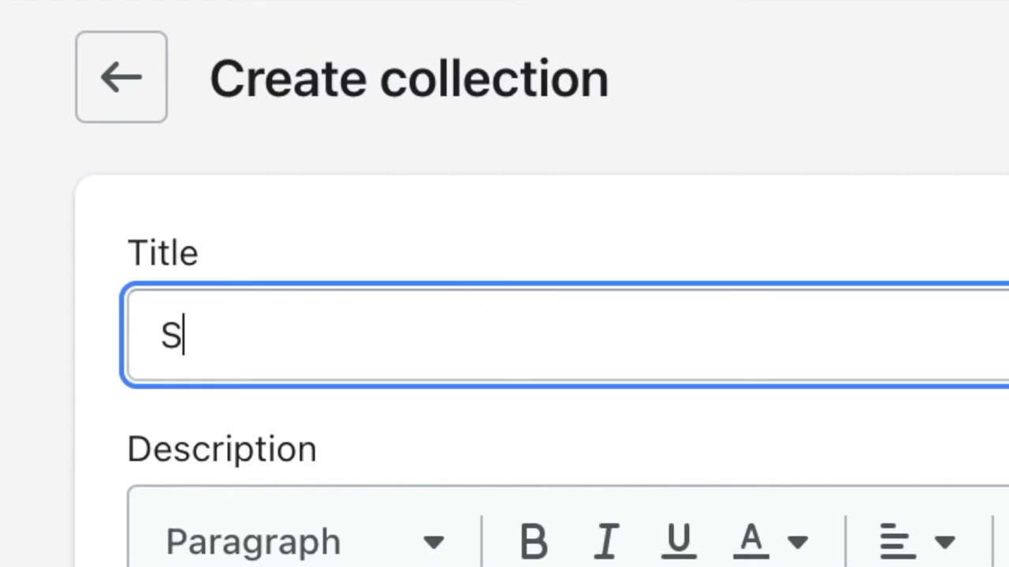
text(ocial Media)
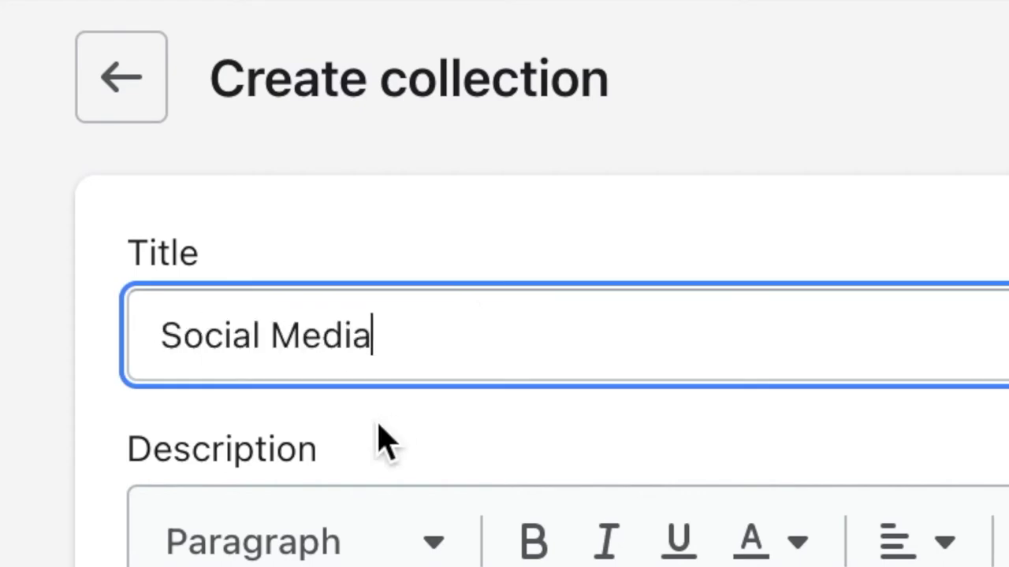
click(186, 334)
text(Templates for so)
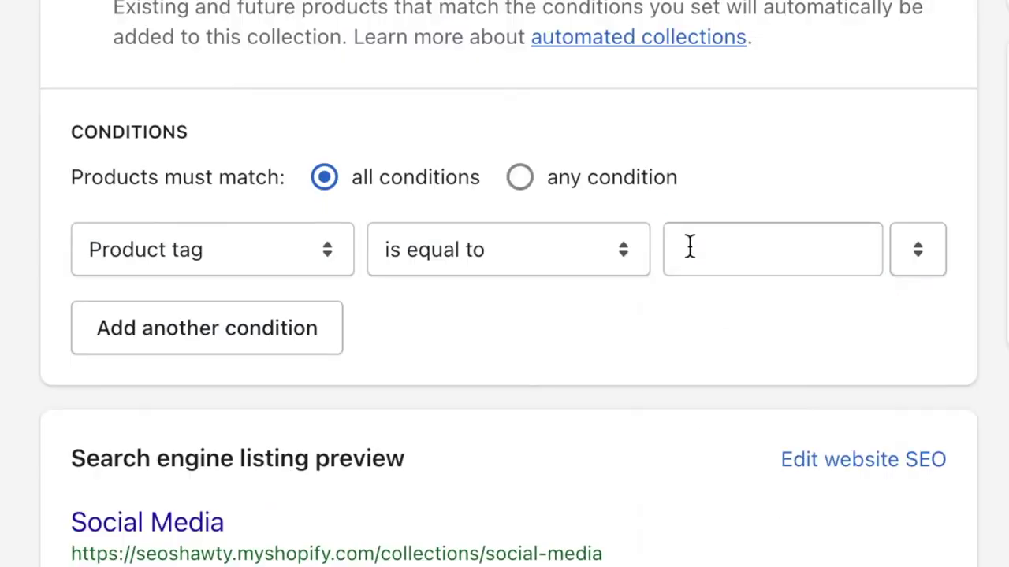
Add automated conditions for product tags equal to "template", "templates" and "seo shawty templates", leaving no empty condition row.
click(689, 245)
text(template)
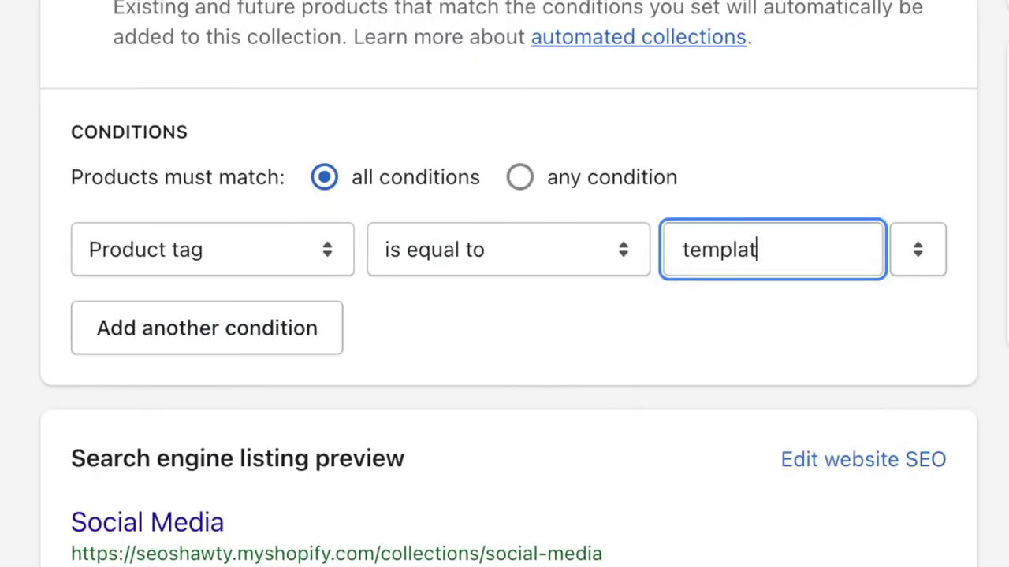
click(207, 326)
click(720, 316)
text(templates)
click(281, 394)
click(714, 382)
text(seo shawty templates)
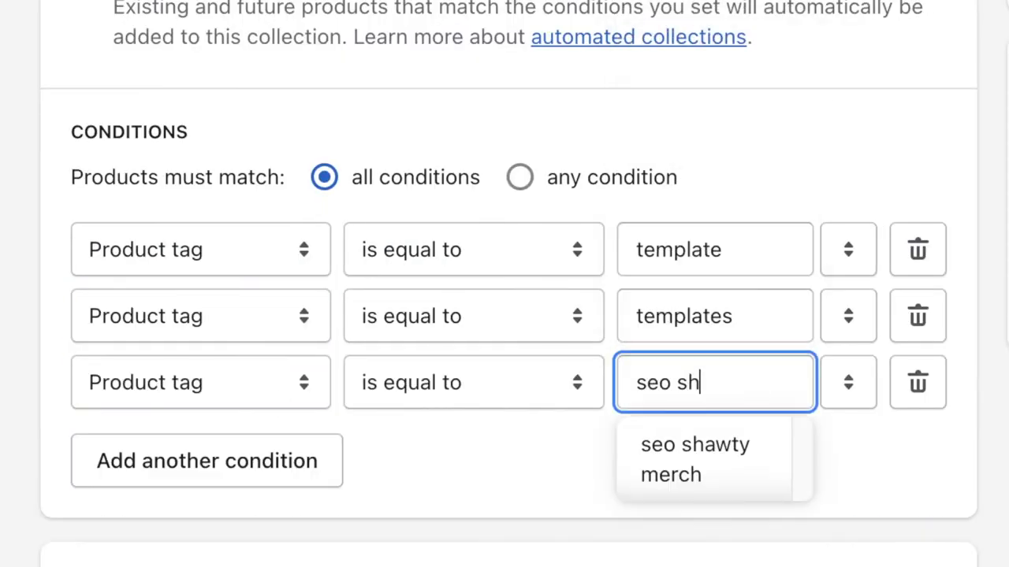
click(270, 464)
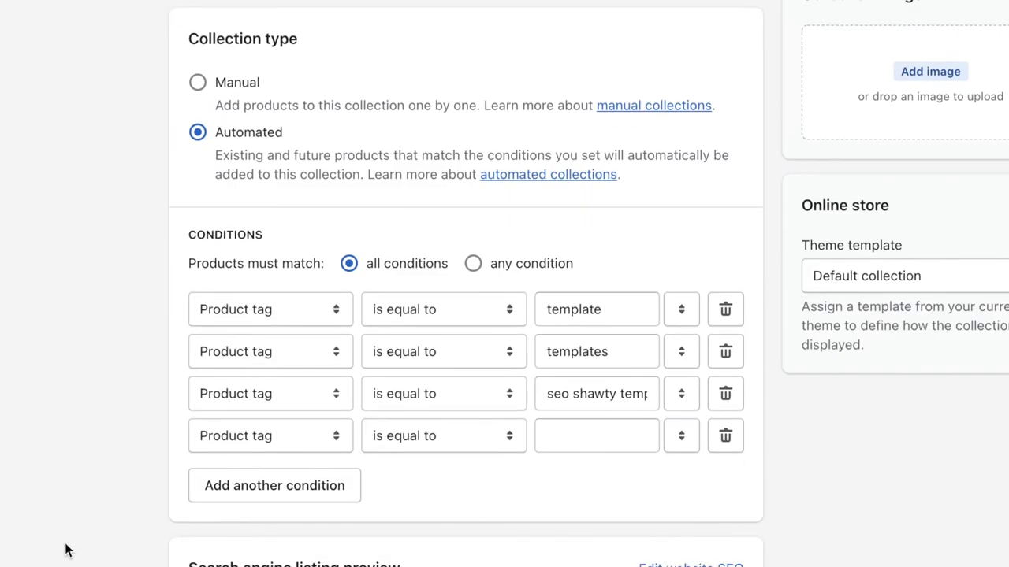
click(725, 436)
Save the Social Media collection and return to the collections list.
scroll(45, 212, up, 10)
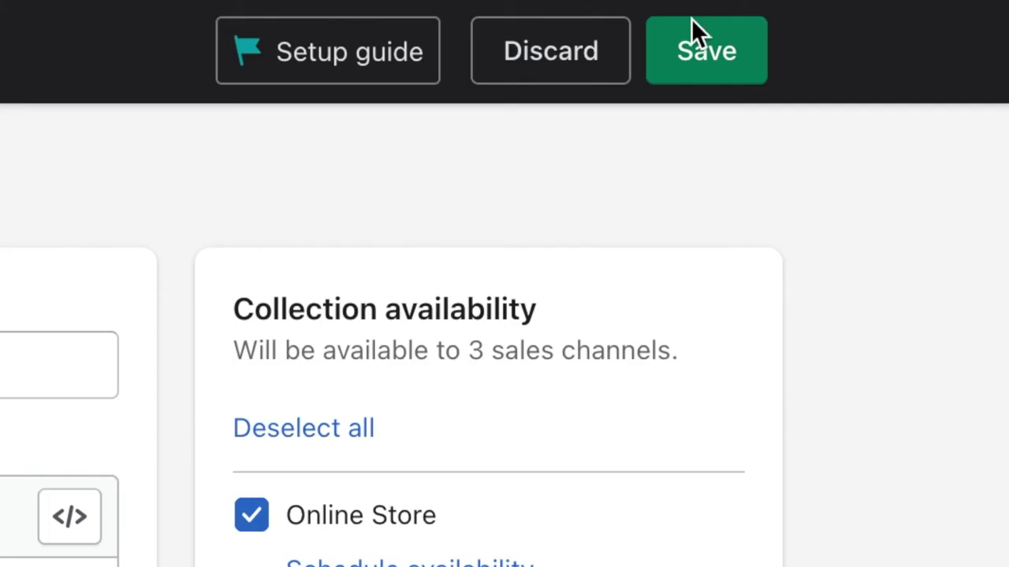
click(724, 58)
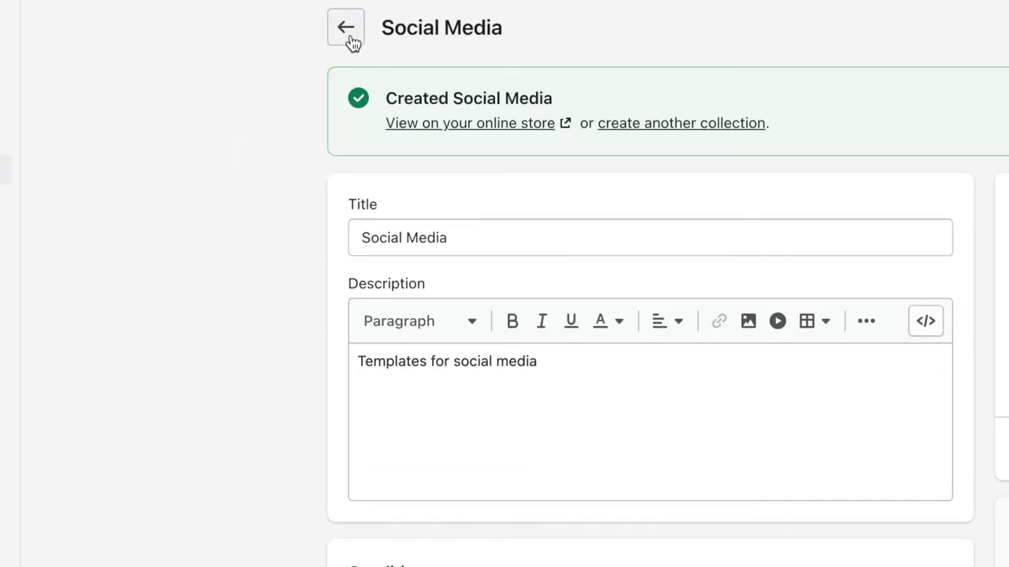
click(346, 28)
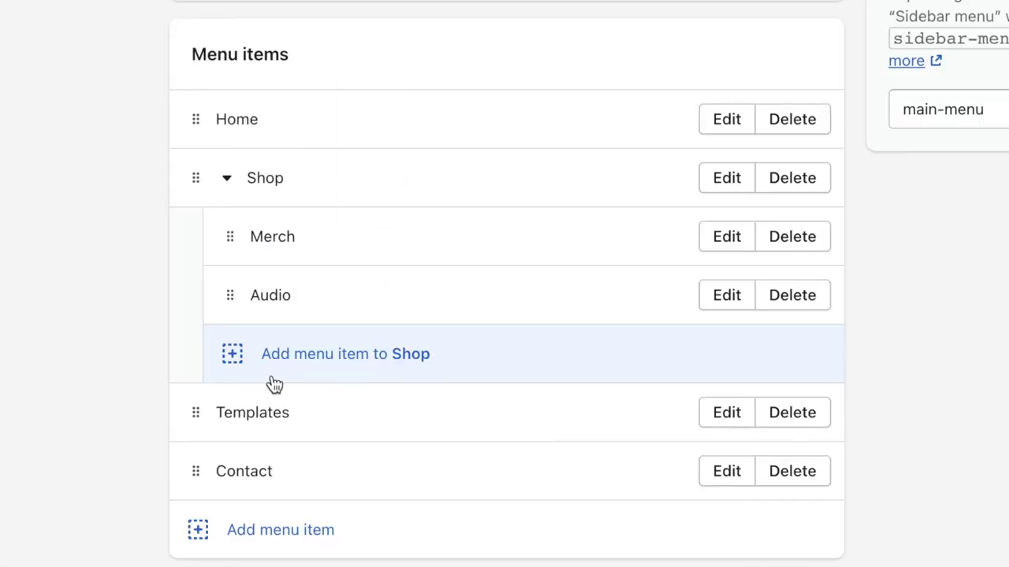
Add a Social Media item to the main menu, linked to the Social Media collection, and nest it under Templates.
click(202, 533)
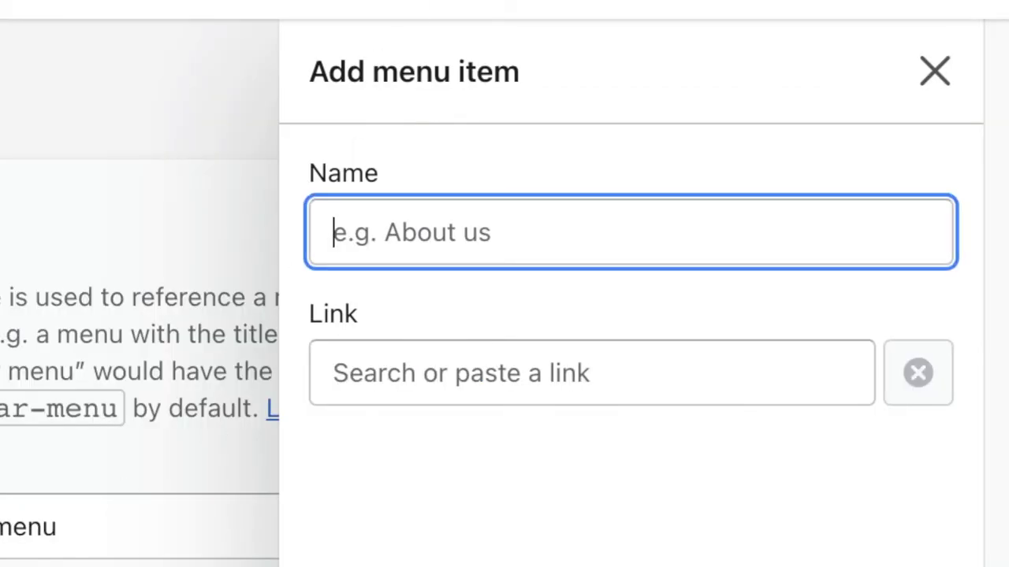
text(Social Media)
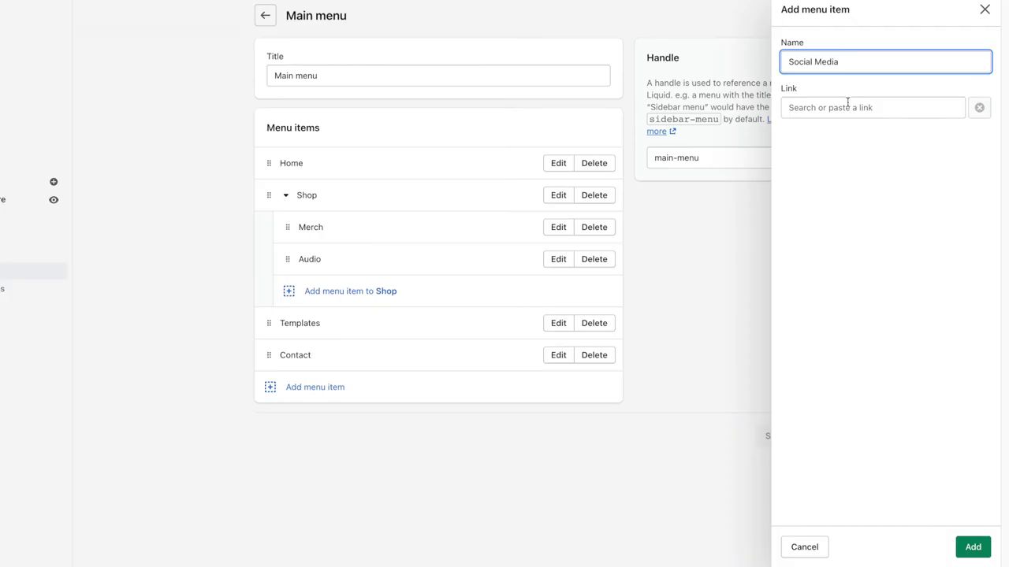
click(518, 359)
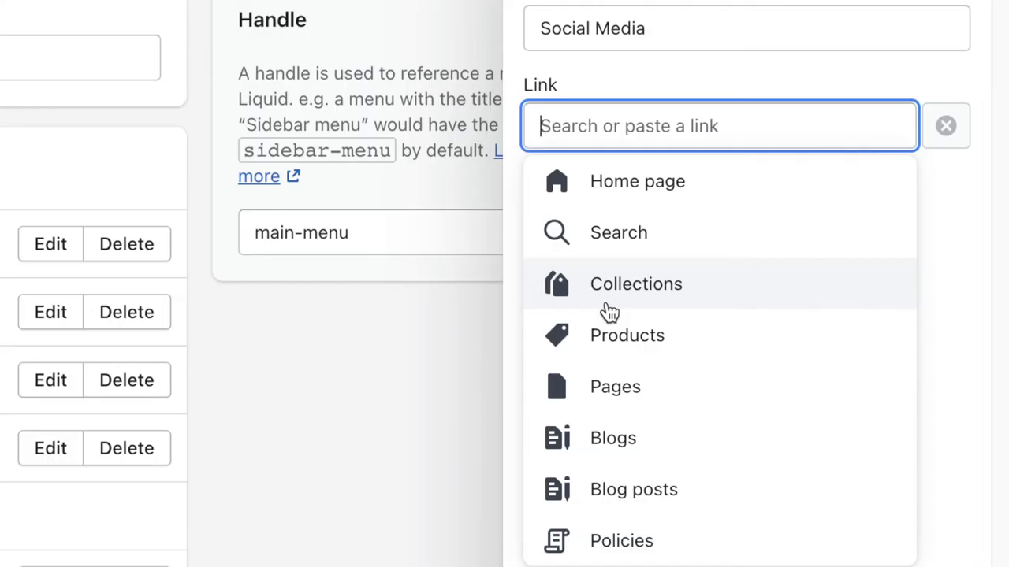
click(646, 293)
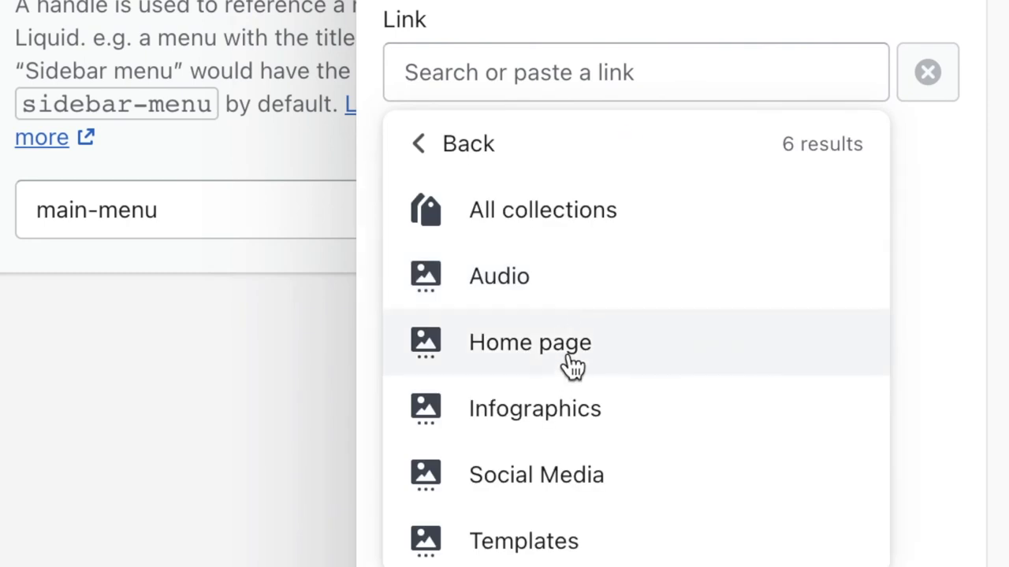
click(562, 490)
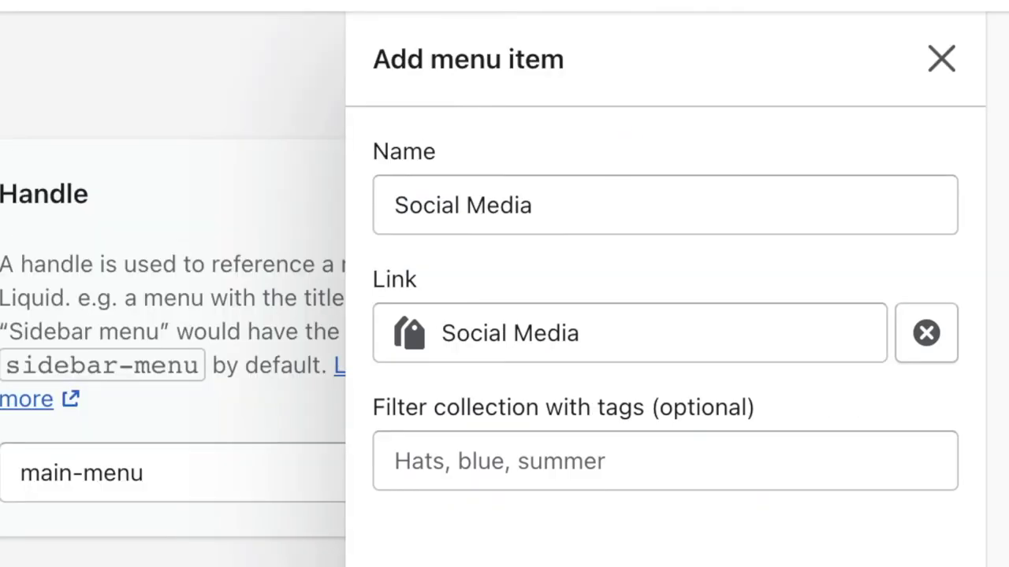
click(533, 205)
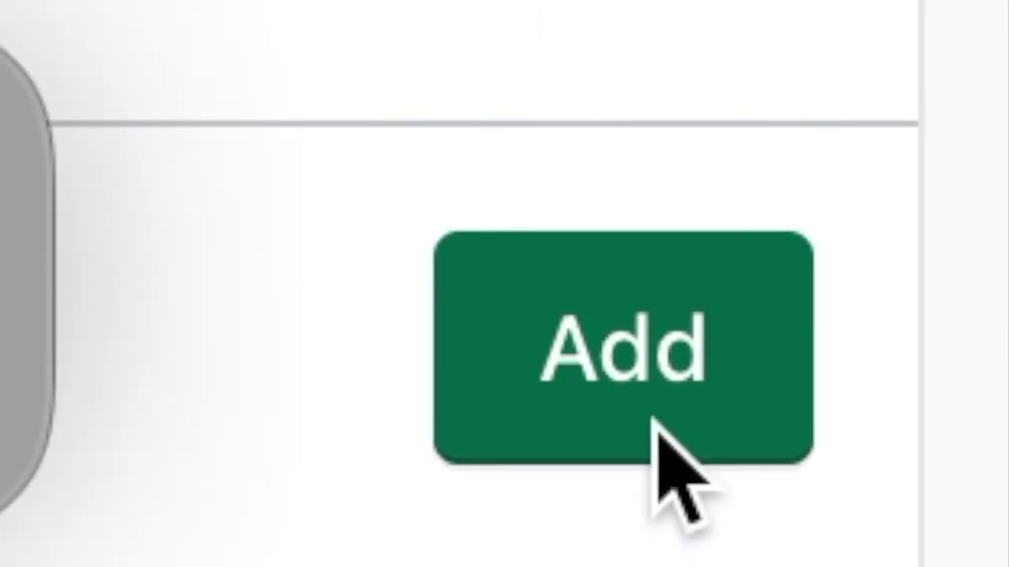
click(653, 420)
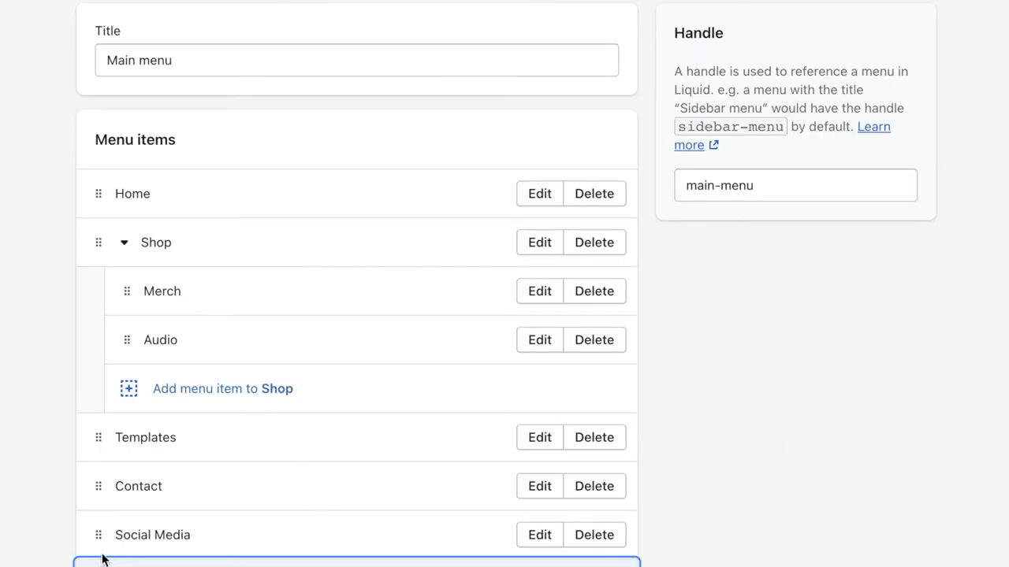
drag(103, 537, 187, 493)
Add an Infographics item under Templates in the main menu, linked to the Infographics collection, and save the menu.
click(186, 535)
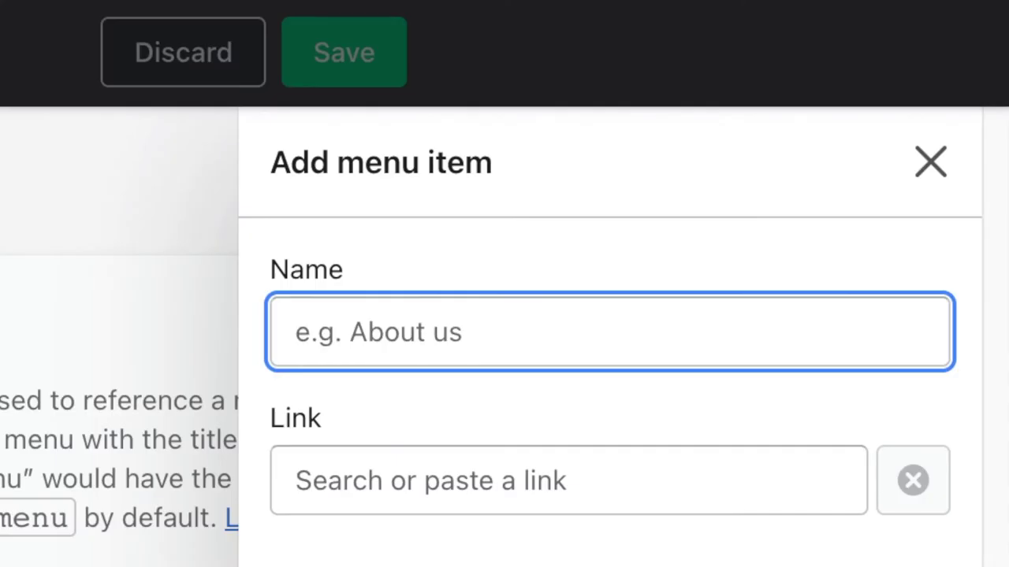
text(Infographi)
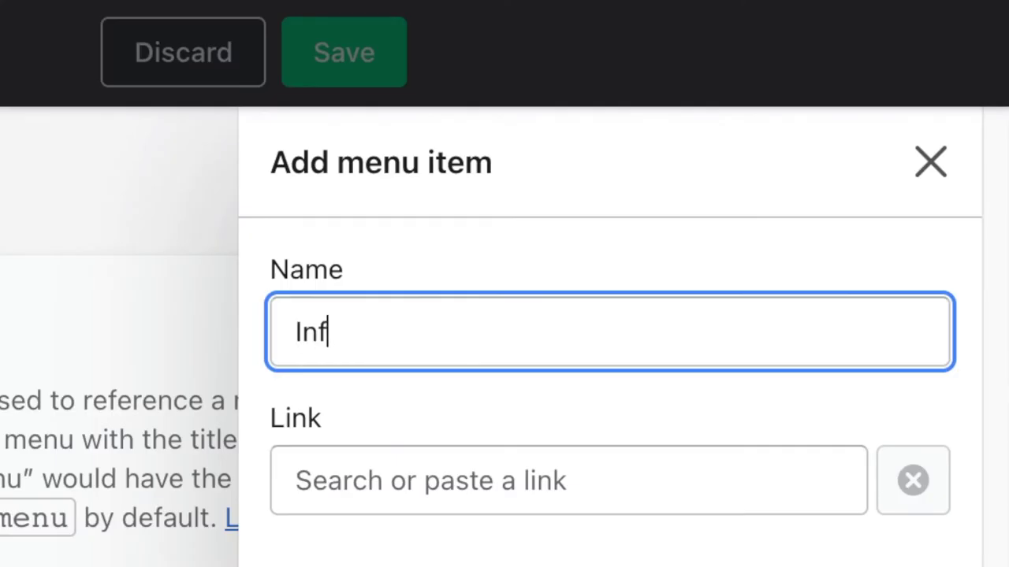
text(cs)
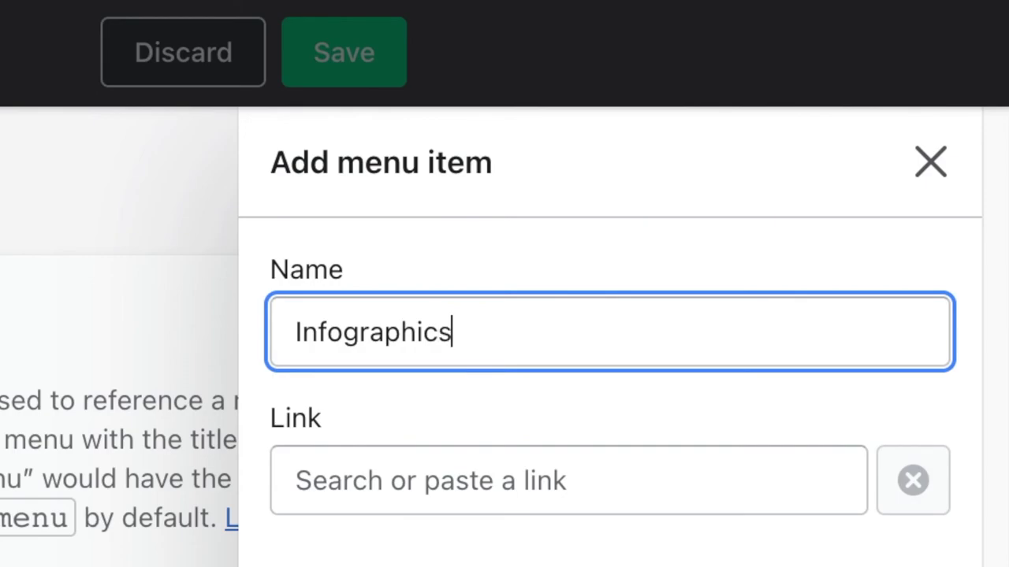
click(300, 504)
text(info)
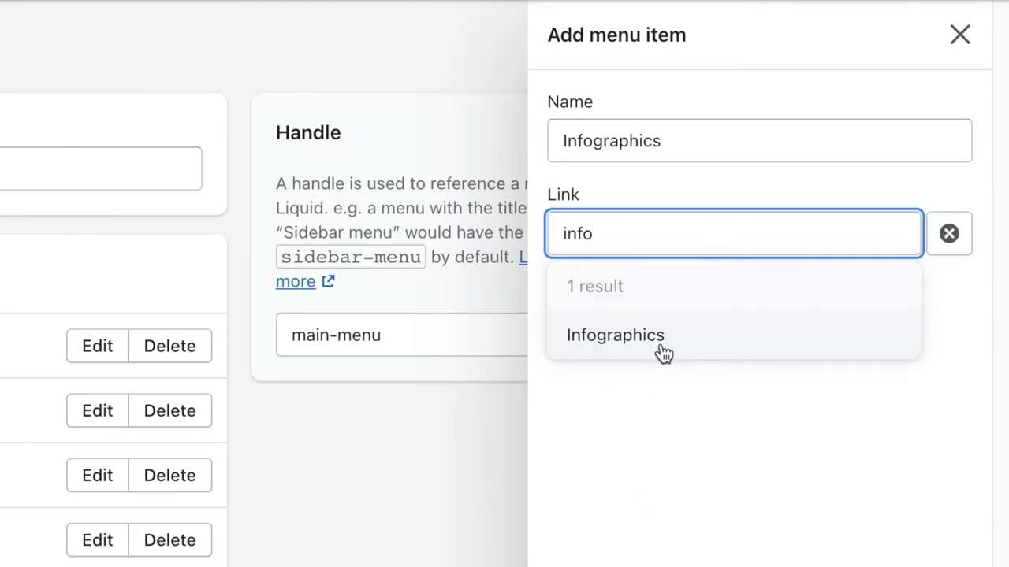
click(662, 352)
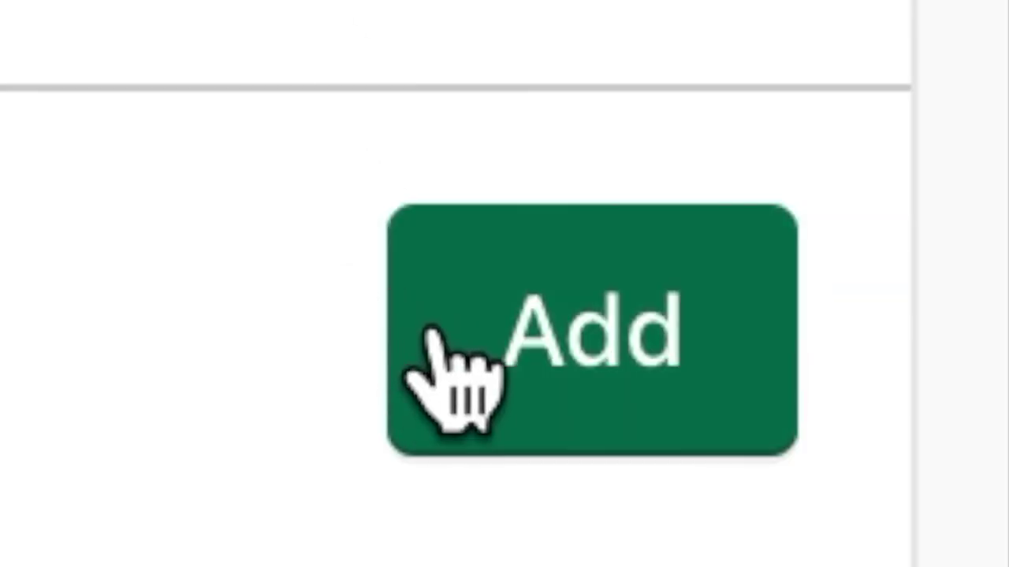
click(908, 566)
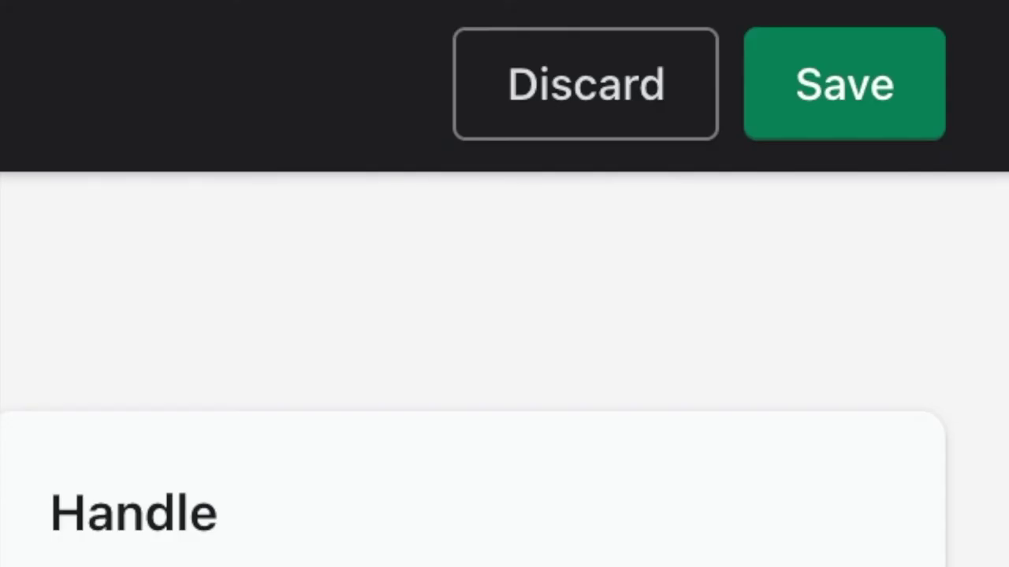
click(875, 135)
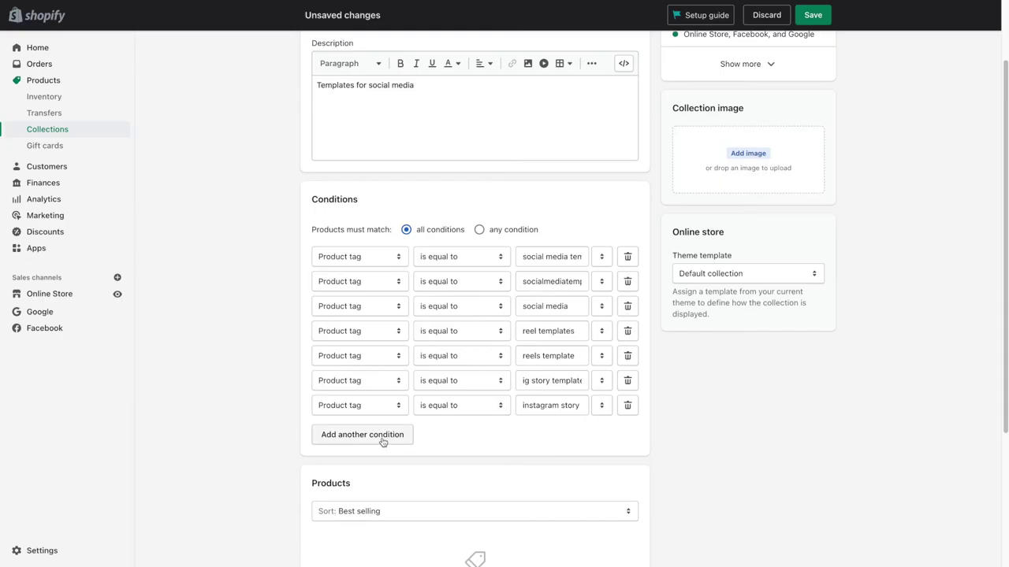
Add product tag conditions equal to "story template" and "stories templates" to the social media templates collection and save it.
click(383, 435)
click(553, 430)
text(story template)
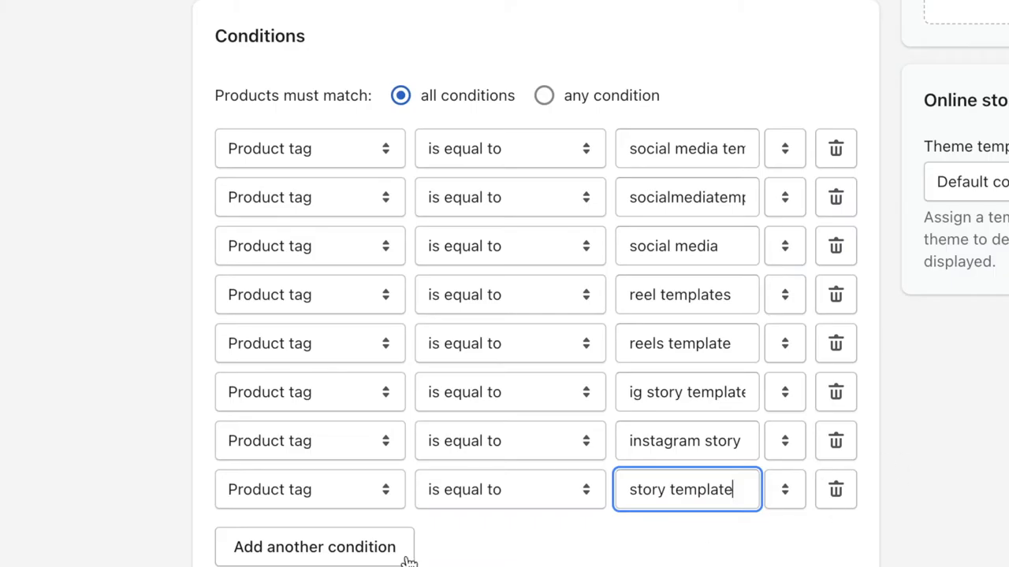
click(406, 463)
click(551, 454)
text(stories templates)
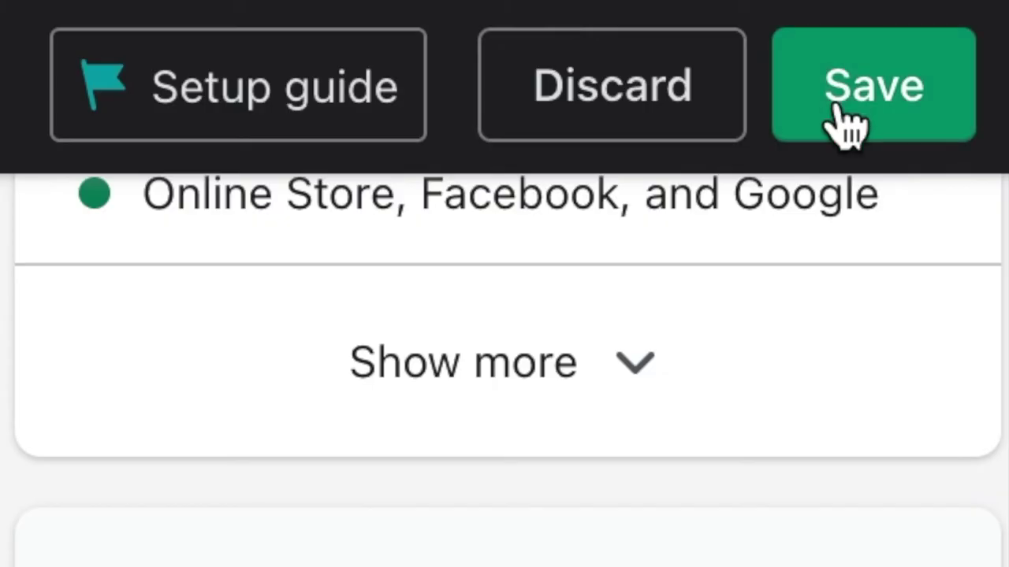
click(844, 123)
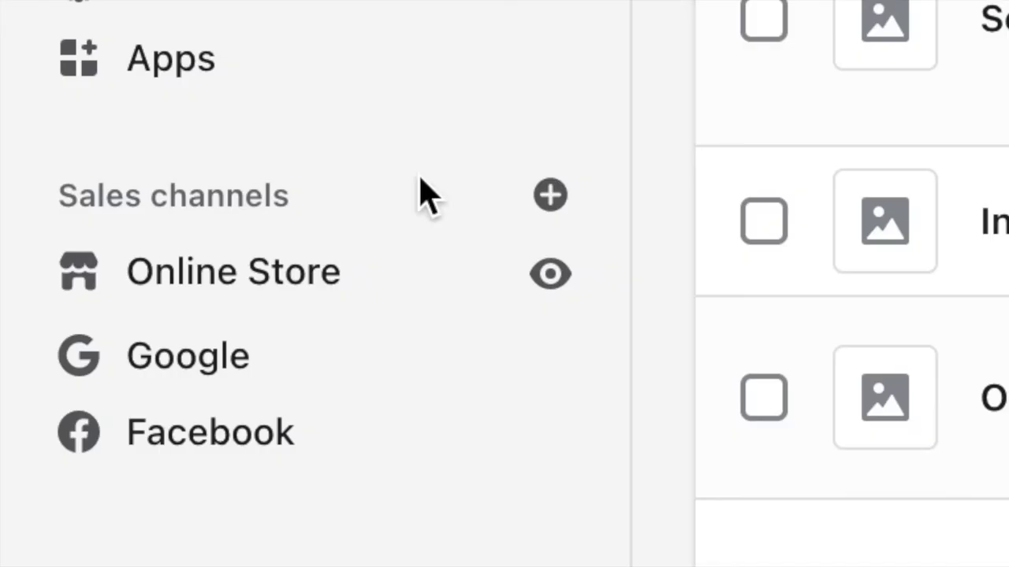
Create a new online store page titled FAQ and save it.
click(130, 293)
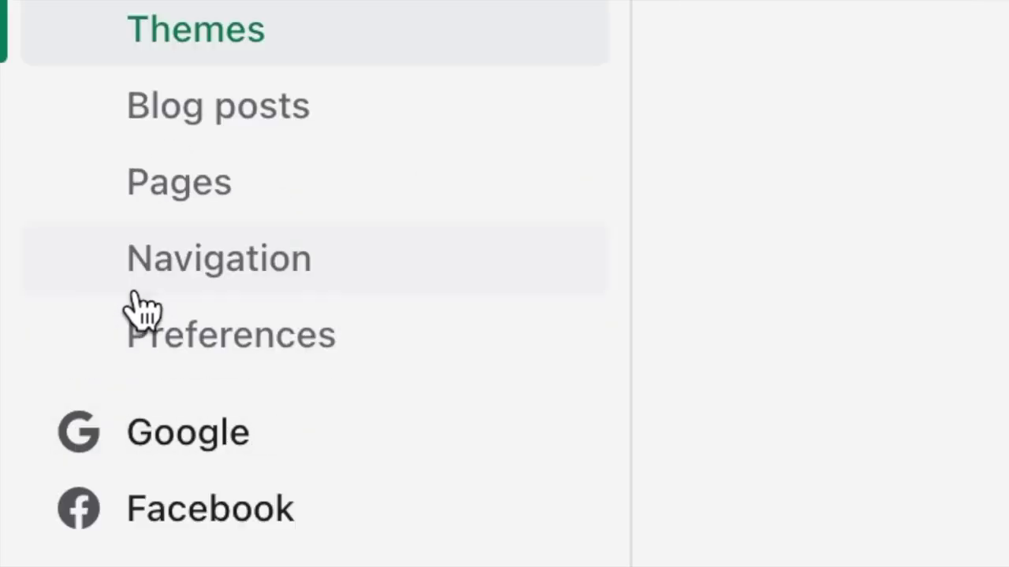
click(191, 206)
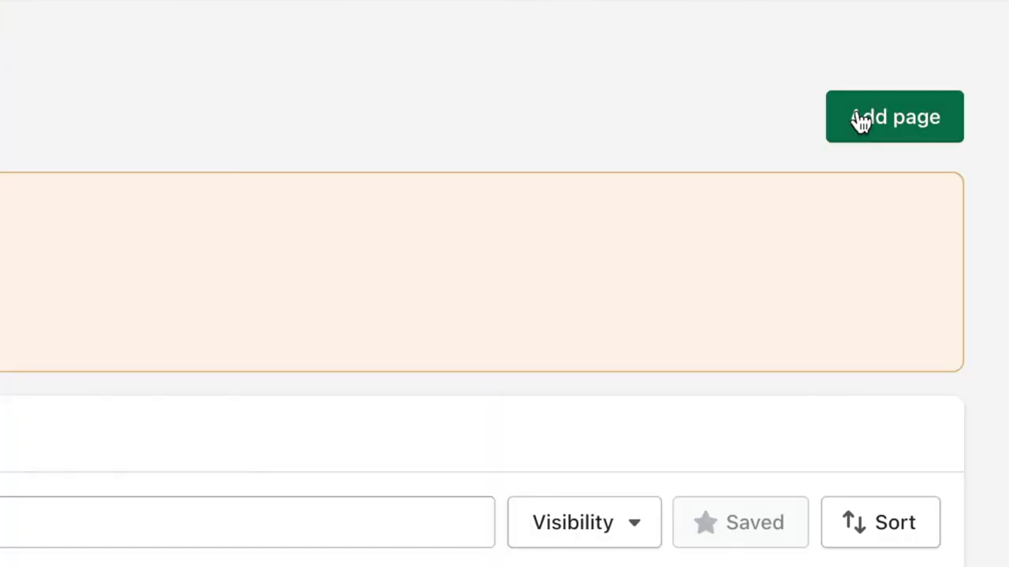
click(860, 121)
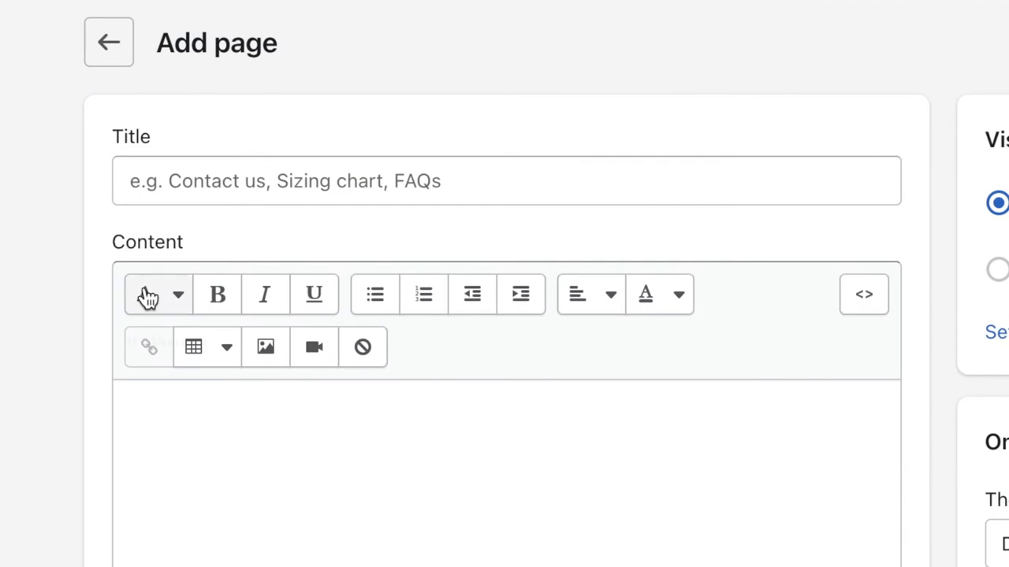
click(223, 180)
text(FAQ)
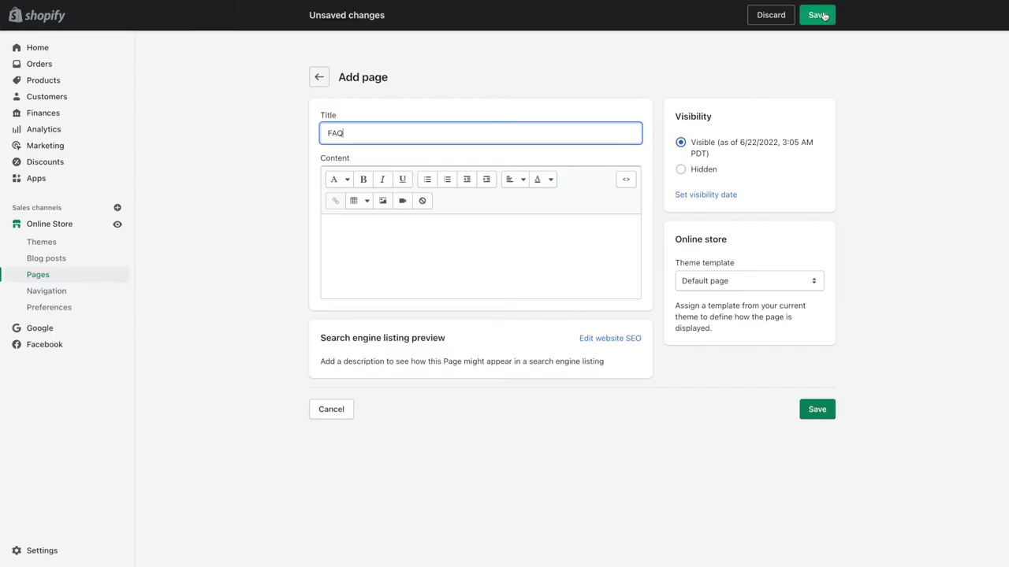
click(820, 17)
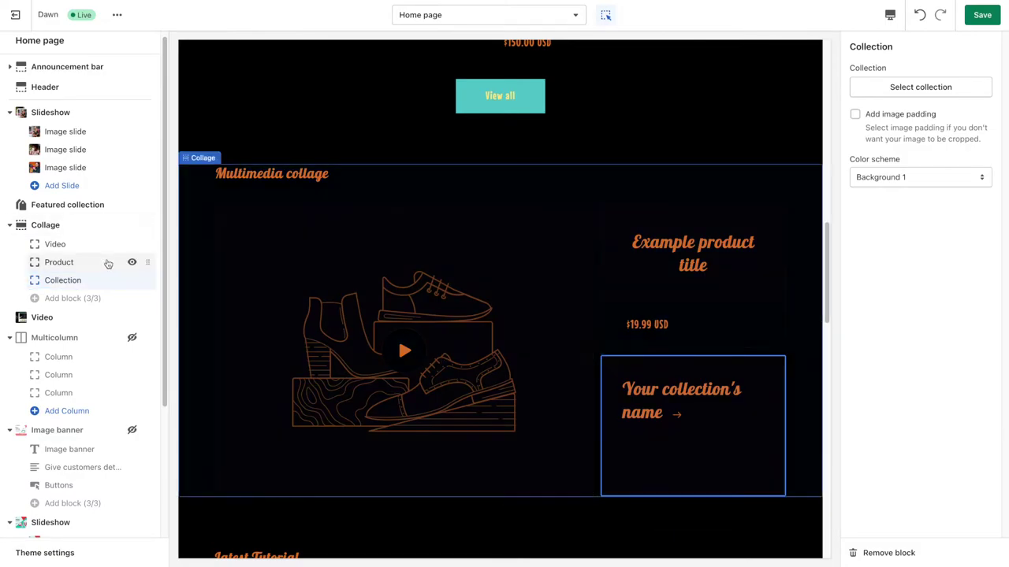
Assign the 'Get Shit Done' Motivational Wall clock to the home page collage's product block, with second image on hover enabled and image padding off.
click(108, 262)
click(924, 87)
click(738, 206)
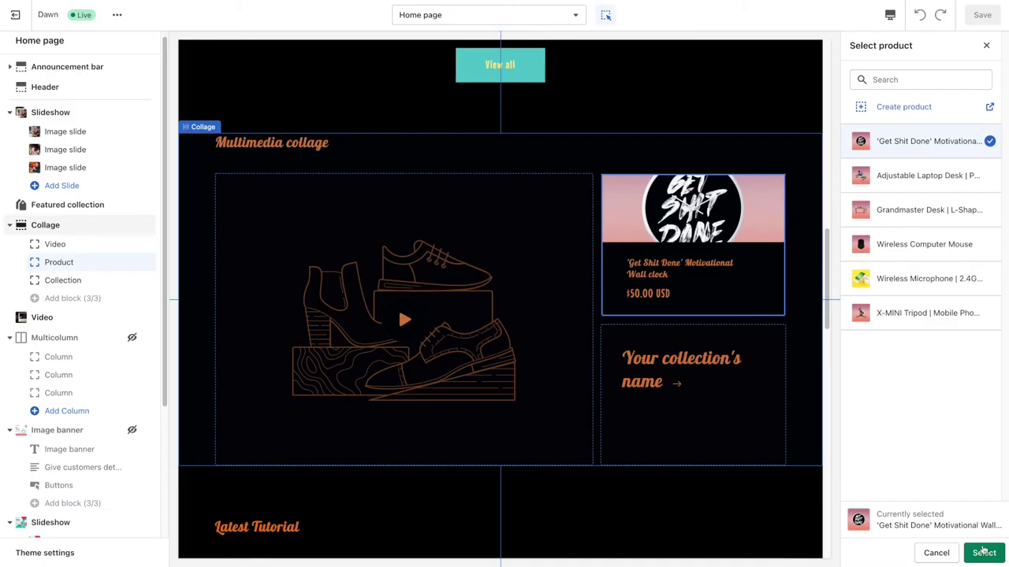
click(984, 552)
click(855, 187)
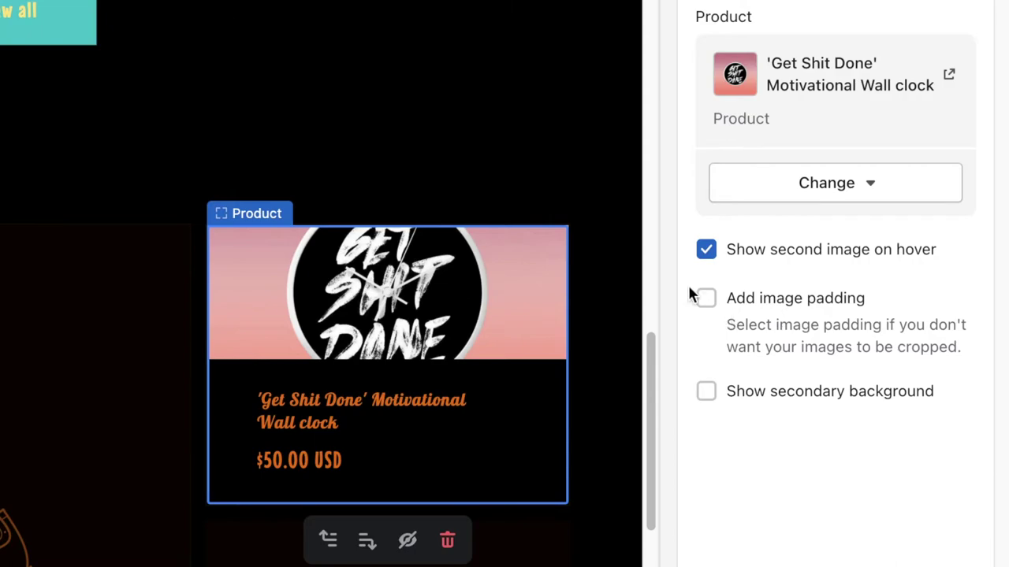
click(854, 211)
click(706, 298)
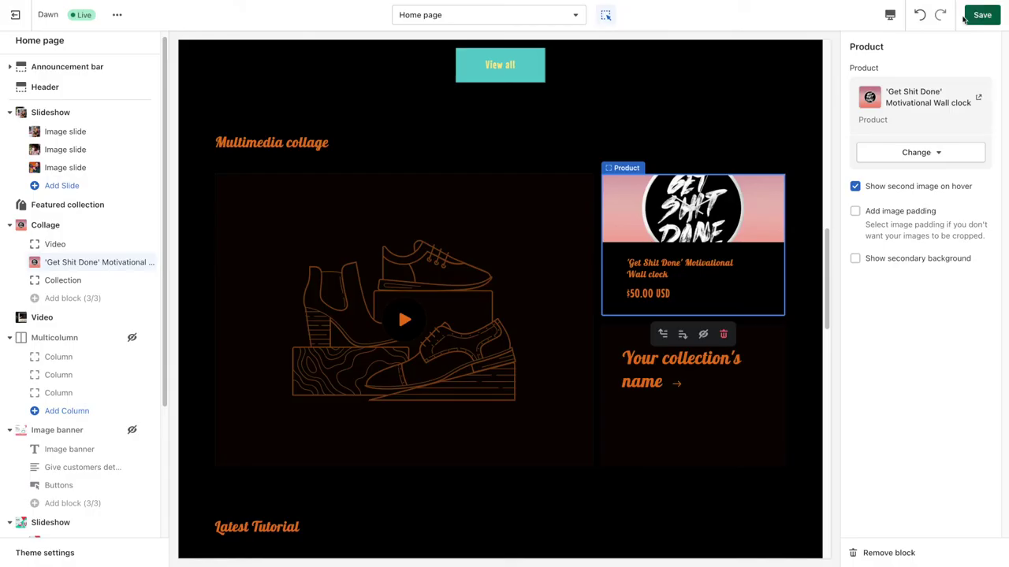
Try the Office/Workspace, Merch and Home page collections in the collage's collection block, and choose Merch.
click(125, 279)
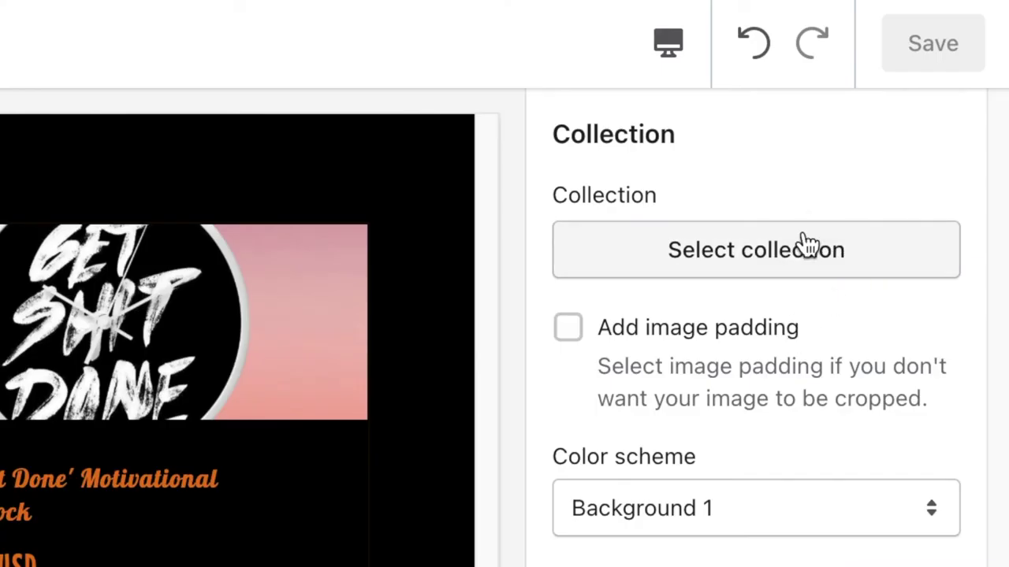
click(804, 245)
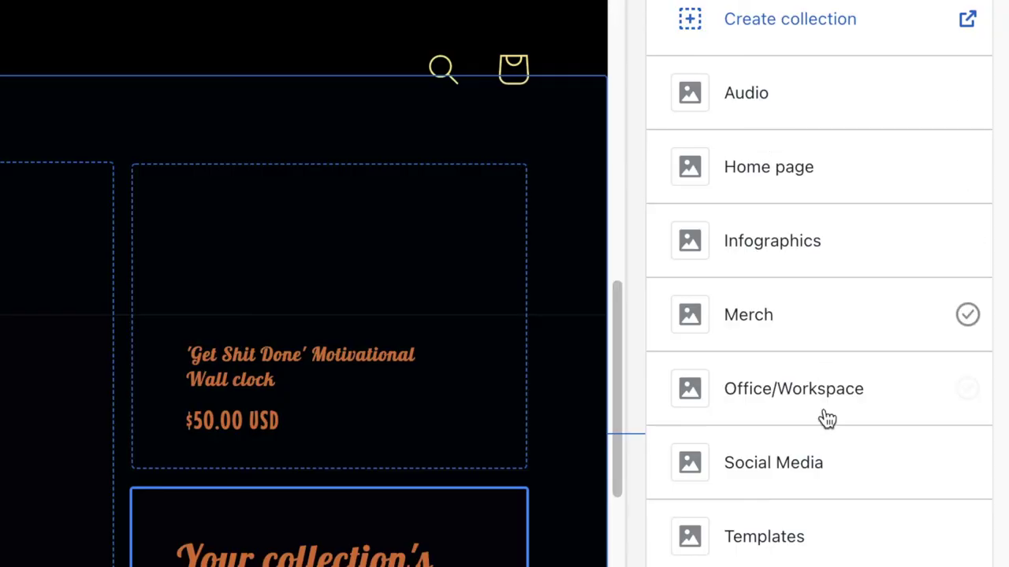
click(821, 418)
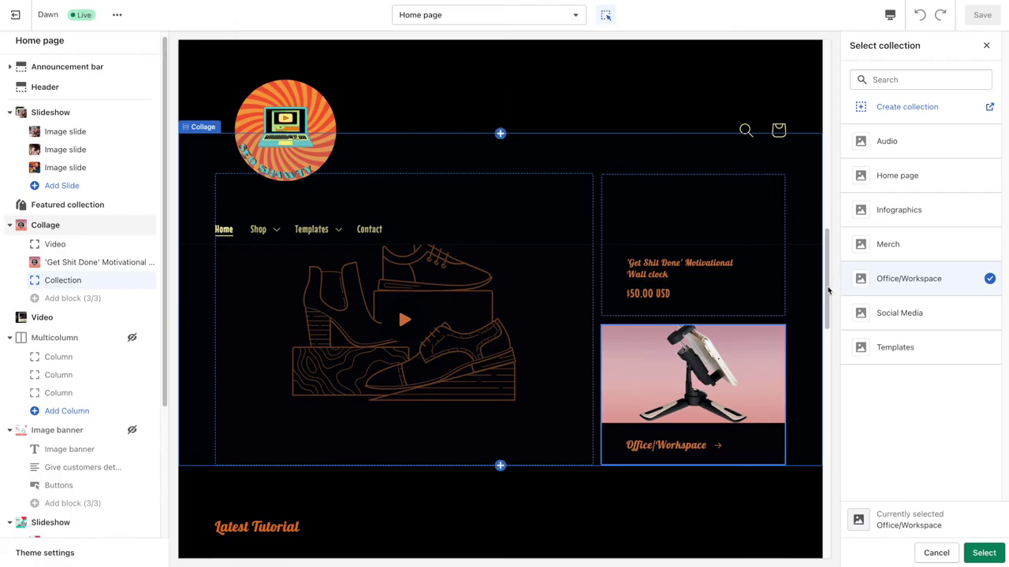
scroll(827, 297, down, 2)
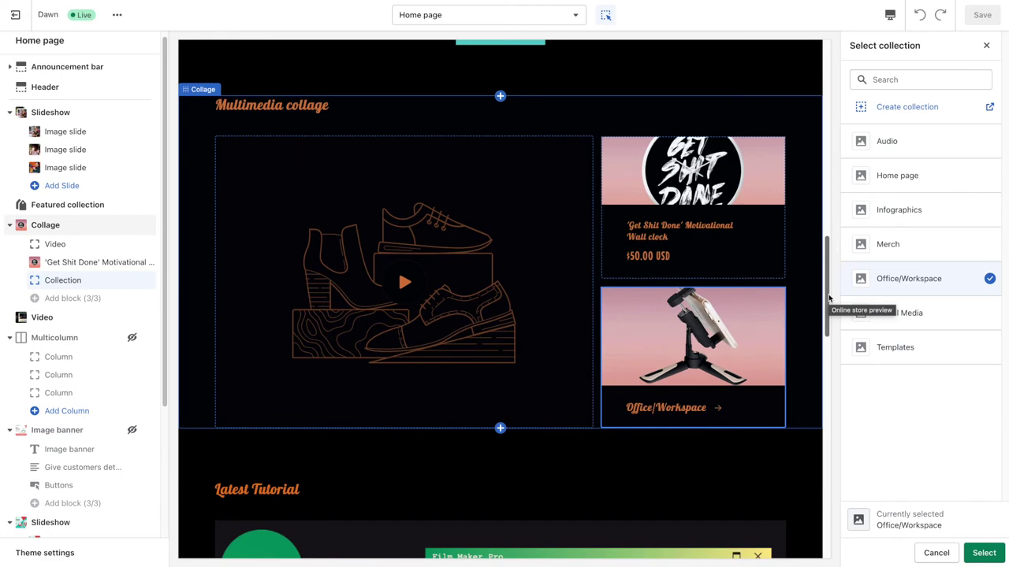
click(889, 250)
drag(821, 263, 808, 117)
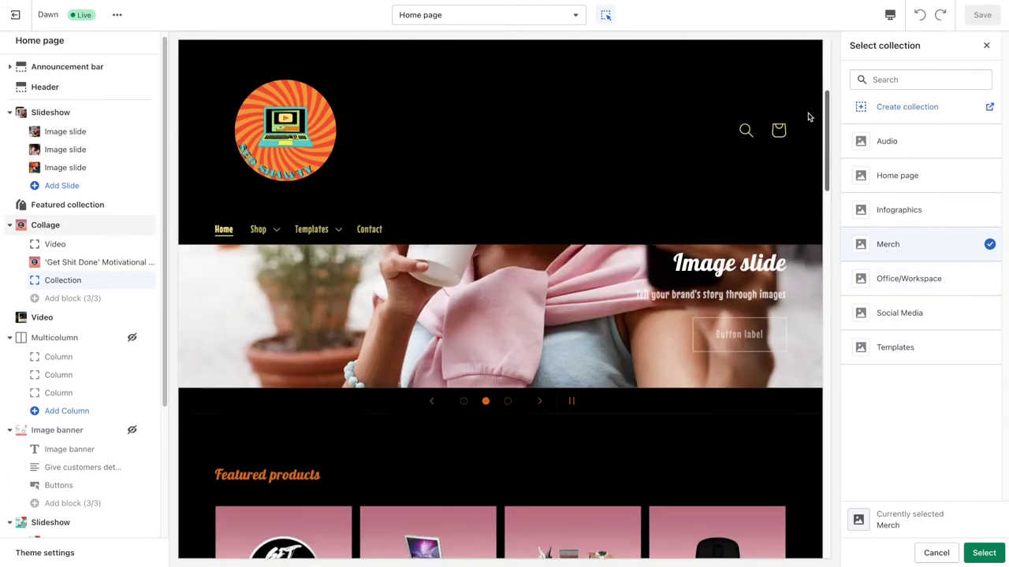
scroll(807, 117, down, 8)
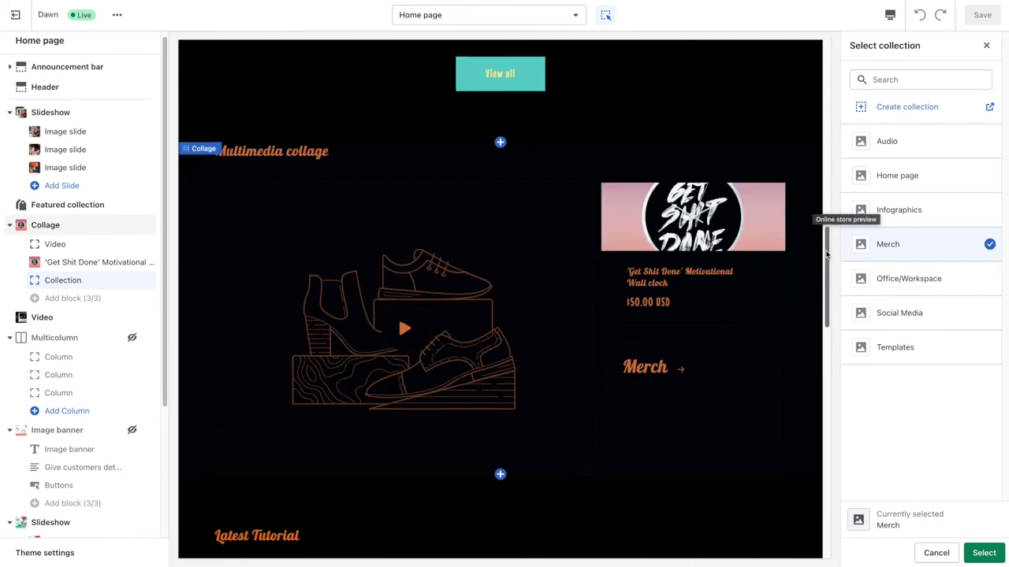
click(899, 177)
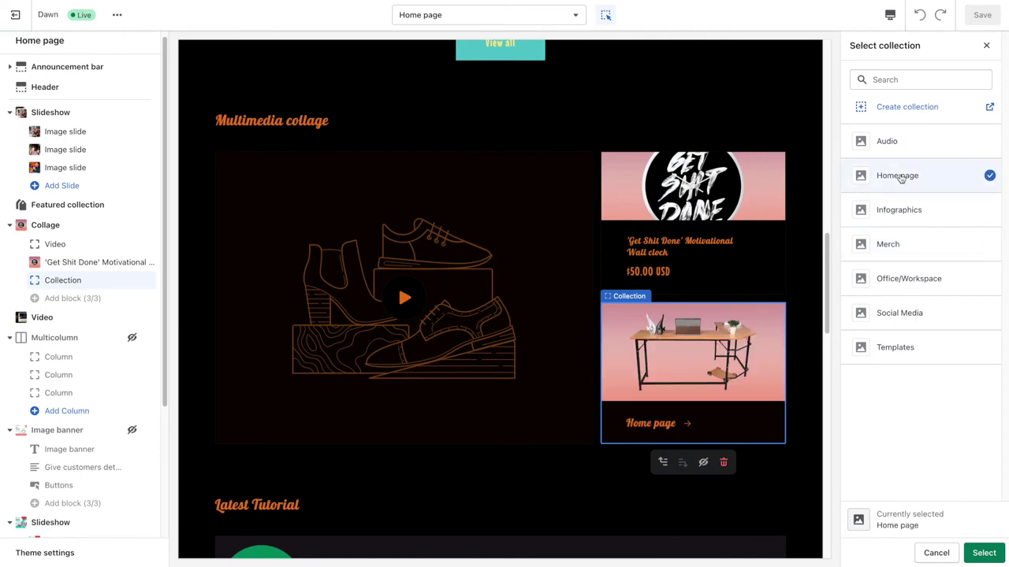
click(903, 250)
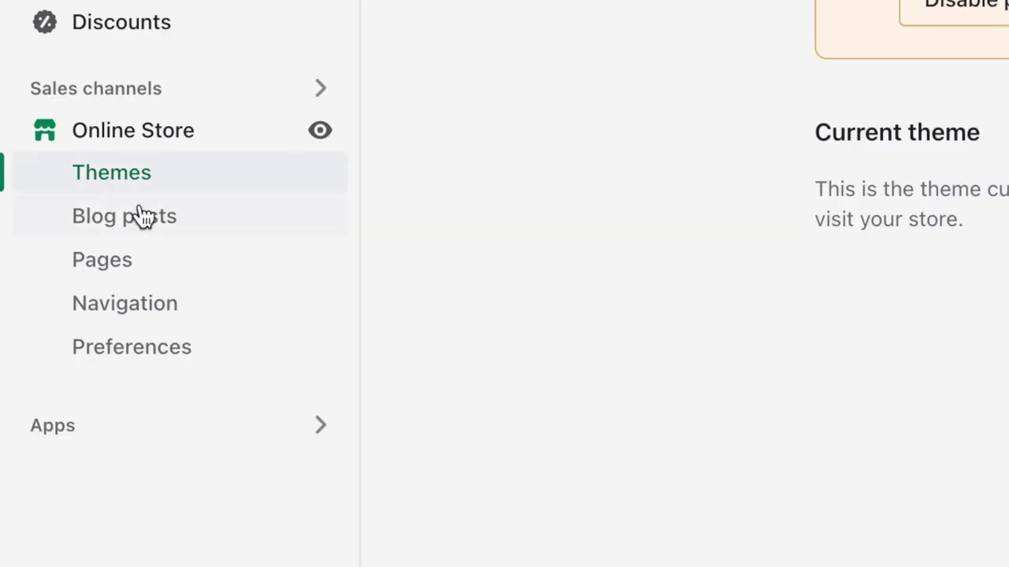
Open the Amazon Prime page and replace its content image with the wide "Save 50% on Prime" banner.
click(139, 254)
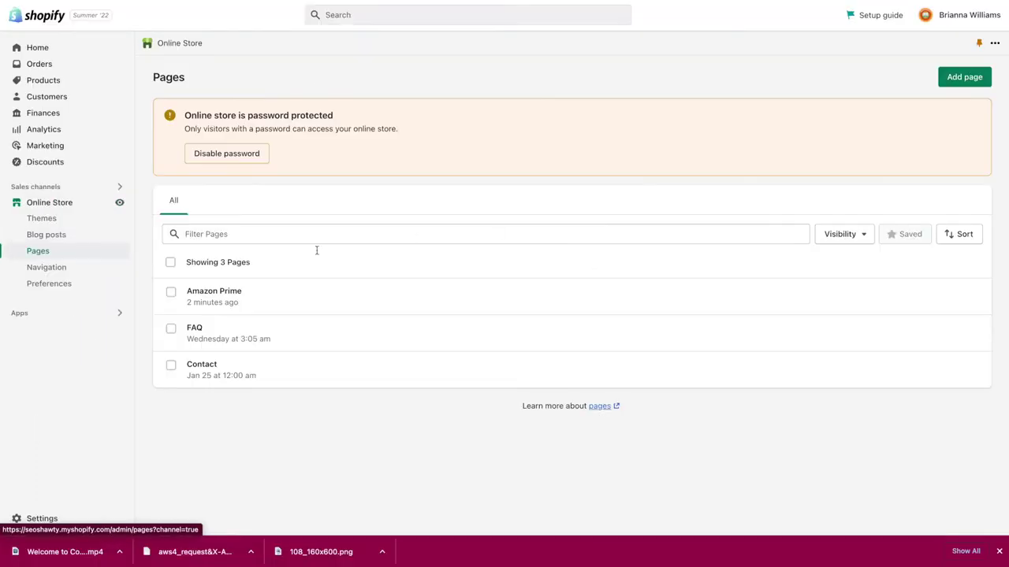
click(189, 293)
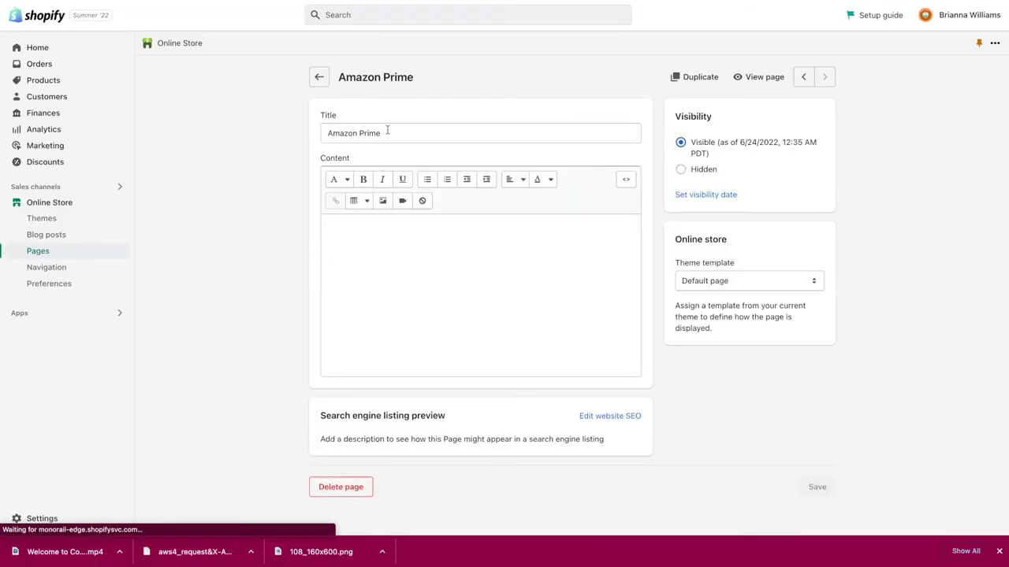
drag(387, 134, 281, 135)
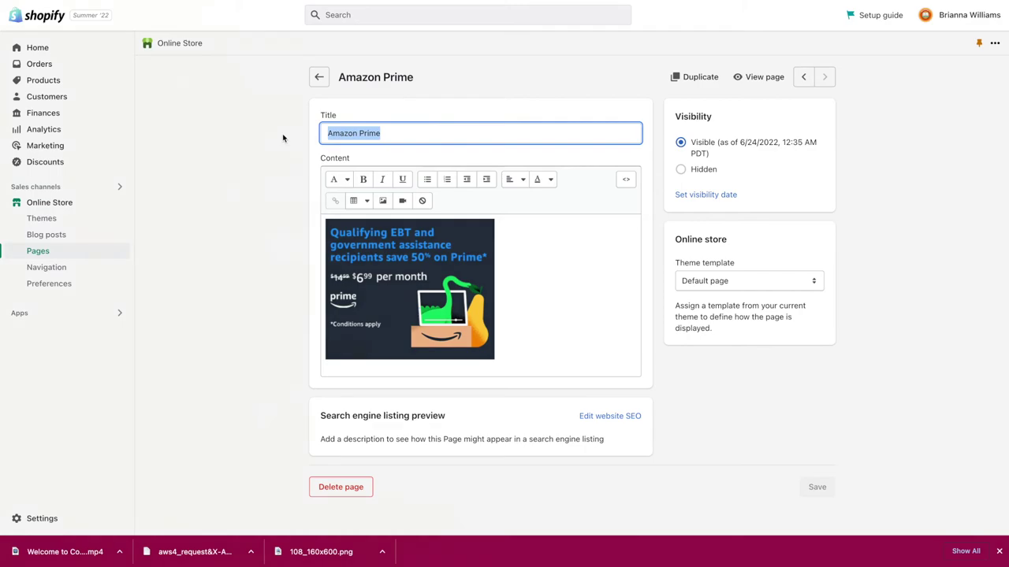
key(BackSpace)
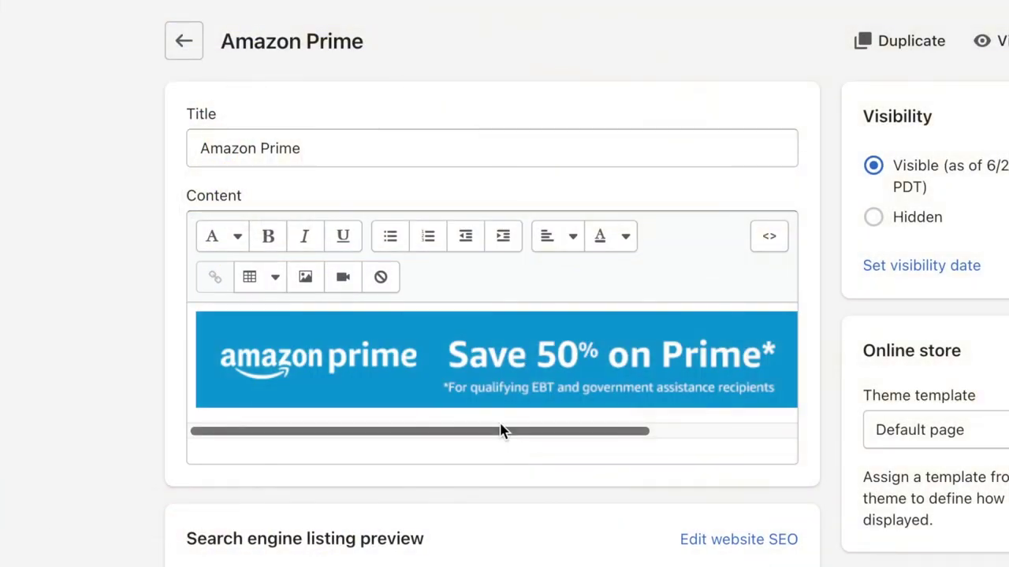
drag(503, 431, 725, 437)
Add a Page section below the second slideshow on the home page, showing the Amazon Prime page, and check its placement.
click(260, 392)
click(288, 424)
click(552, 238)
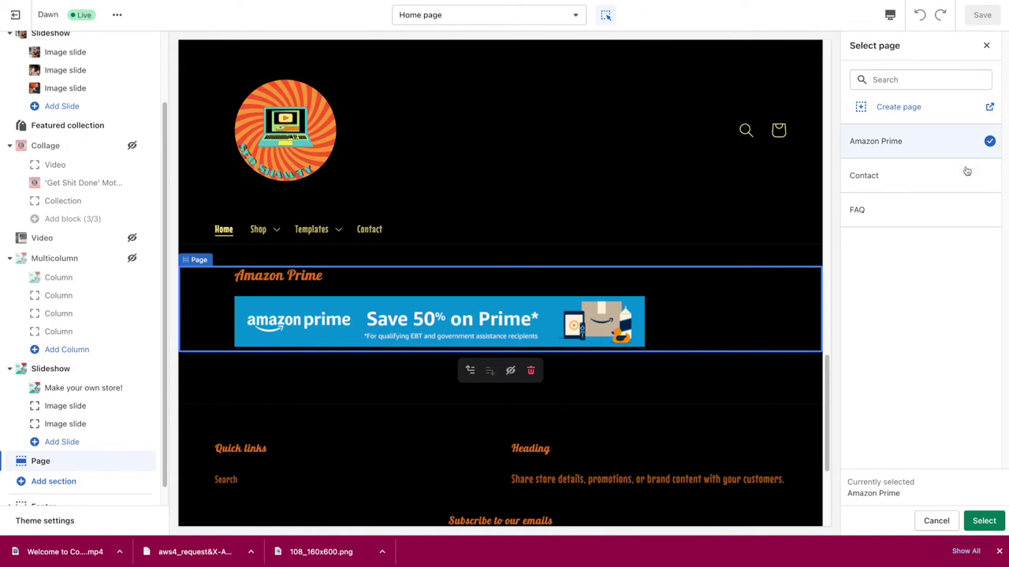
click(984, 520)
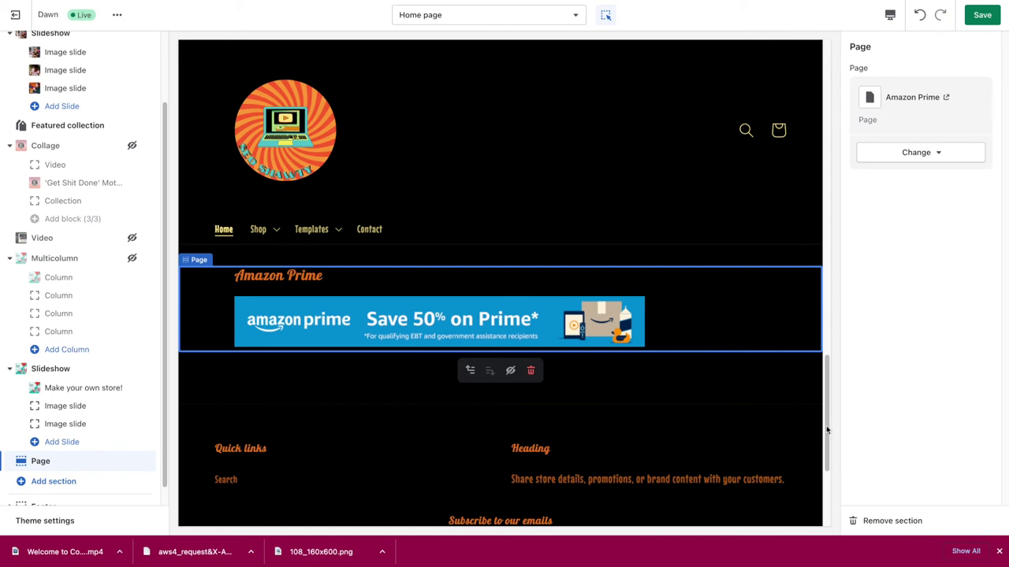
mouse_move(826, 426)
mouse_down()
mouse_move(831, 389)
mouse_move(831, 408)
mouse_up()
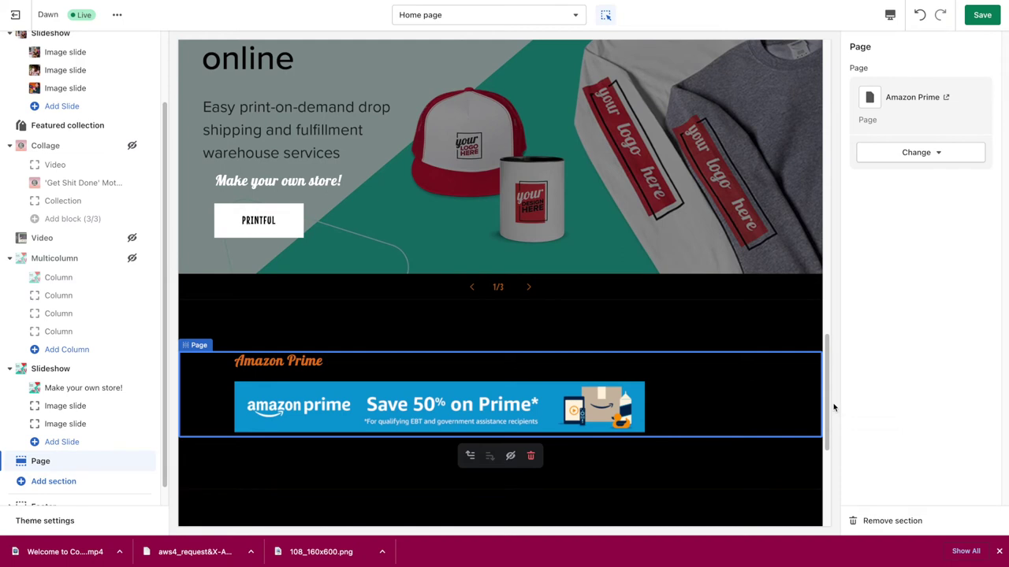
Replace the Amazon Prime page's content code with the embed code of Printful's 300x250 poster ad.
click(116, 16)
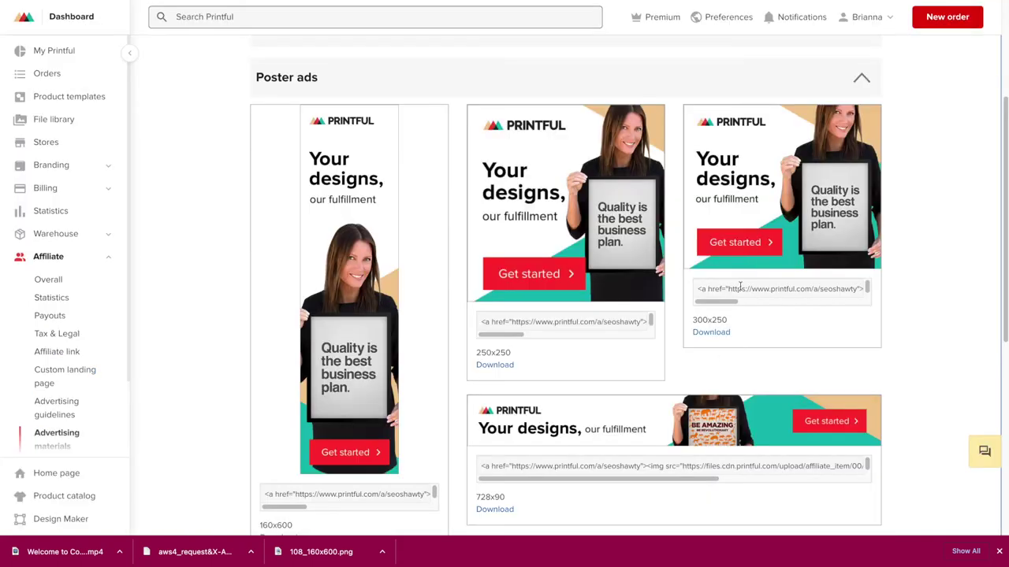
click(740, 289)
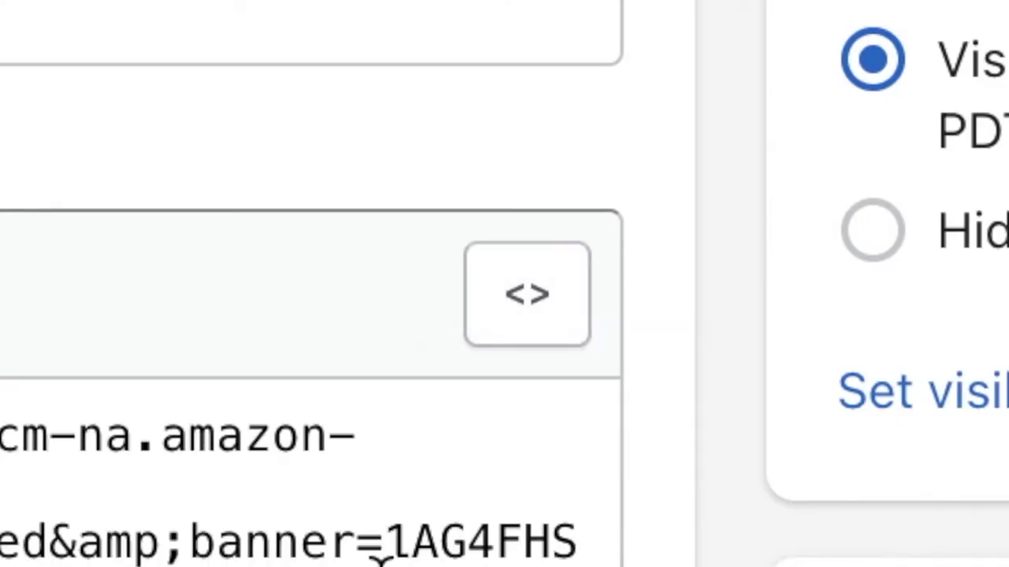
drag(626, 406, 128, 194)
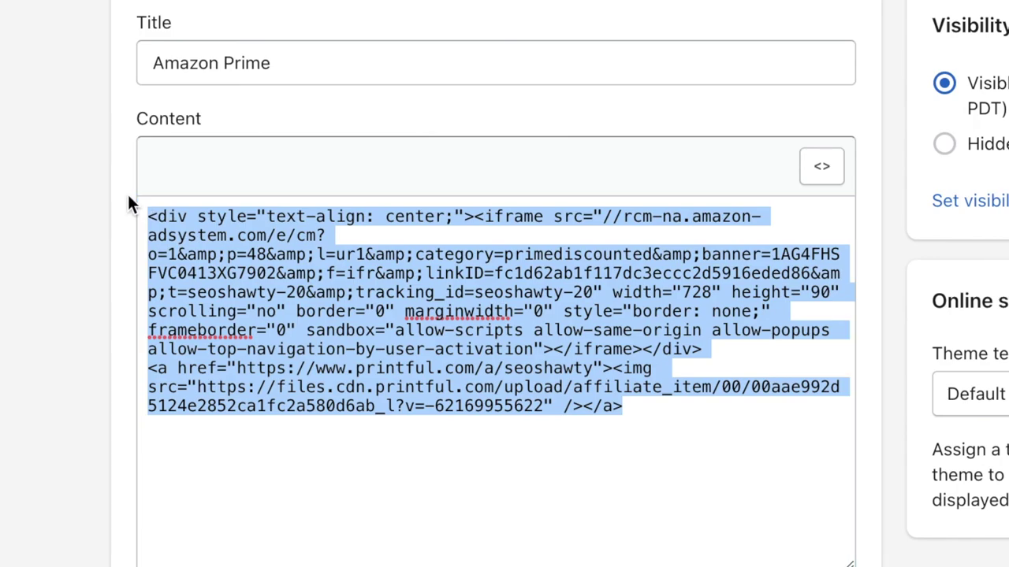
key(ctrl+v)
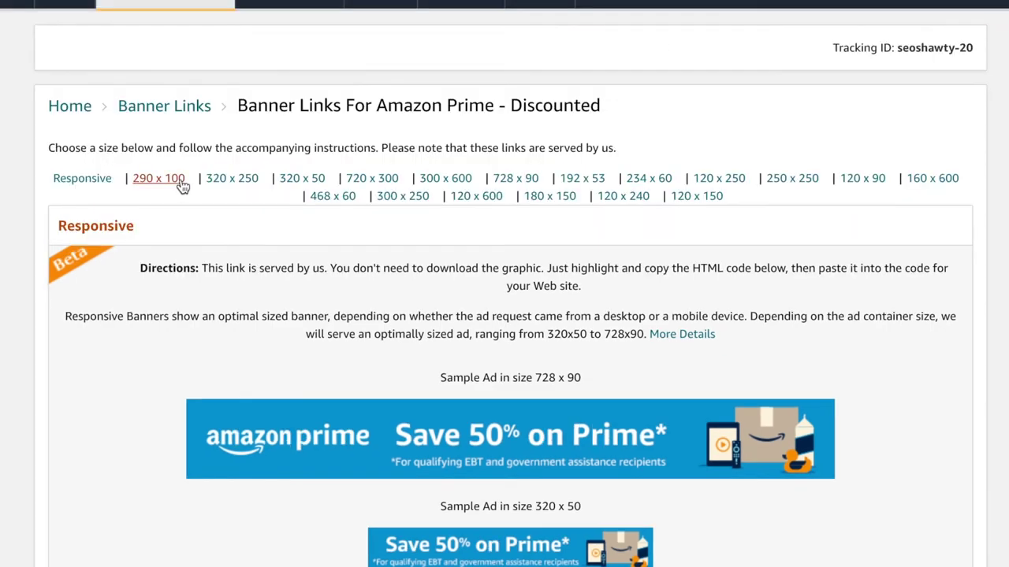
Add Amazon's 320 x 250 discounted Prime banner code below the Printful code on the page, and check how both ads display.
click(217, 180)
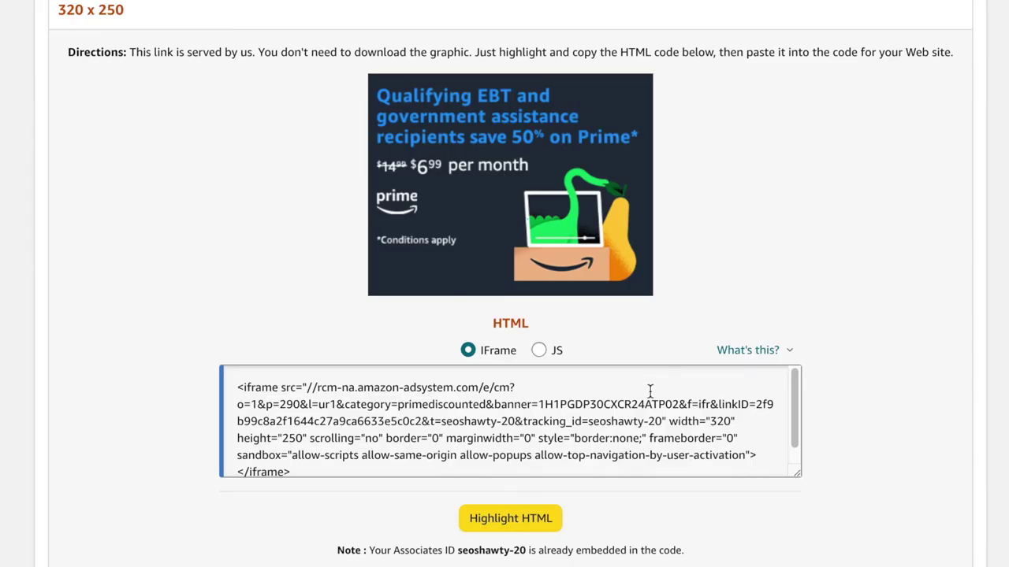
click(390, 387)
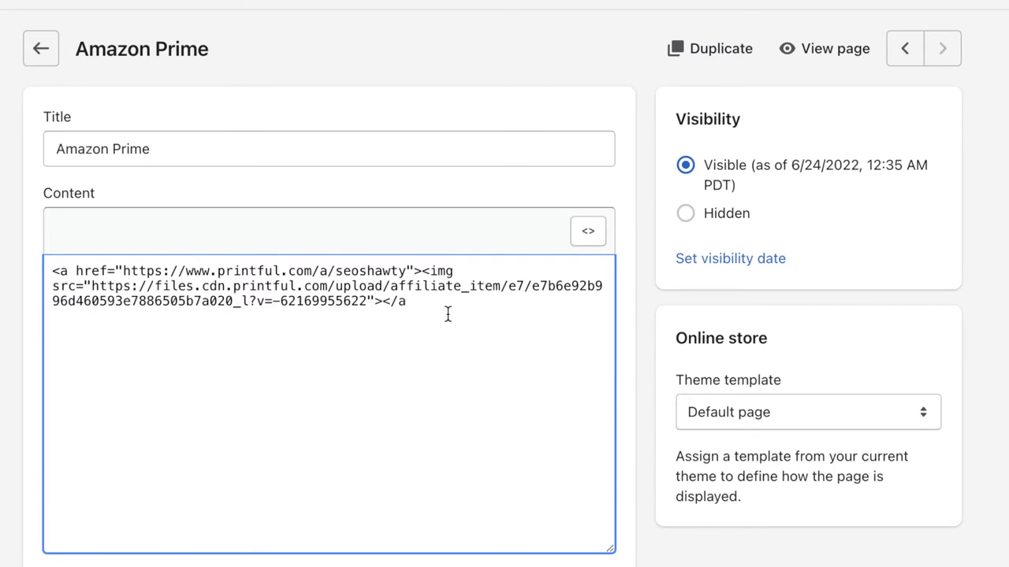
key(ctrl+v)
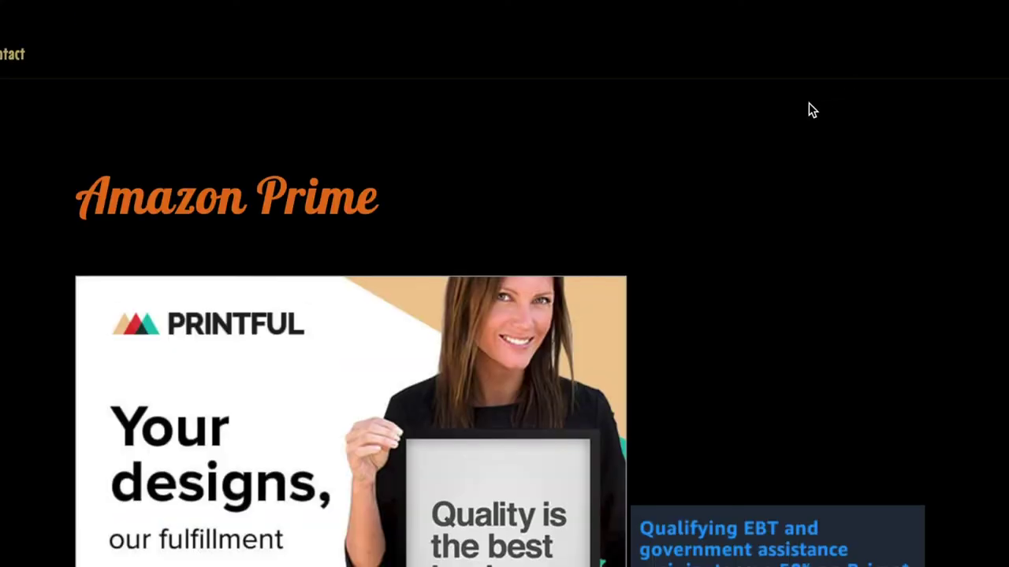
scroll(810, 108, down, 10)
scroll(808, 103, up, 7)
scroll(676, 40, down, 2)
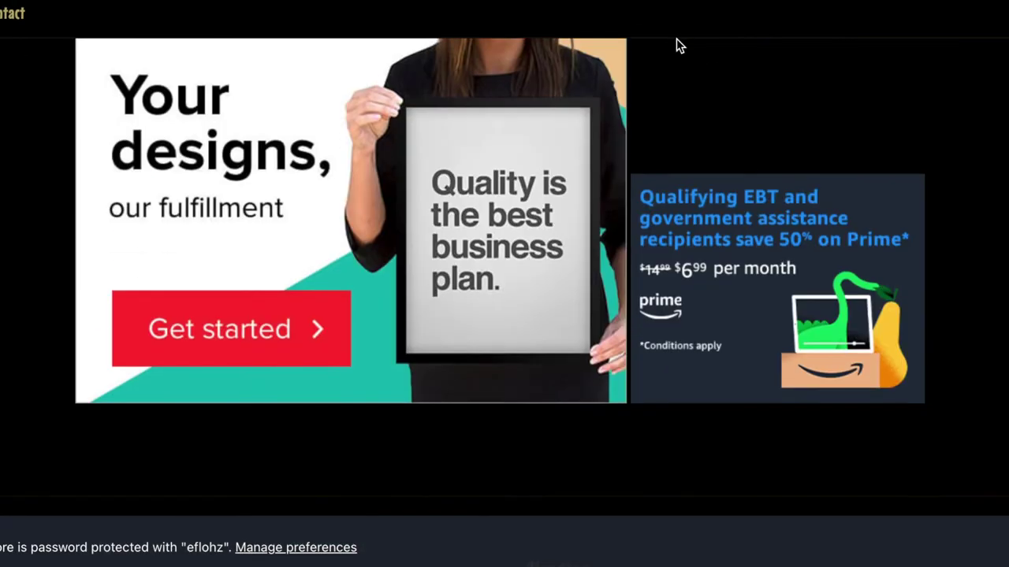
scroll(675, 40, up, 1)
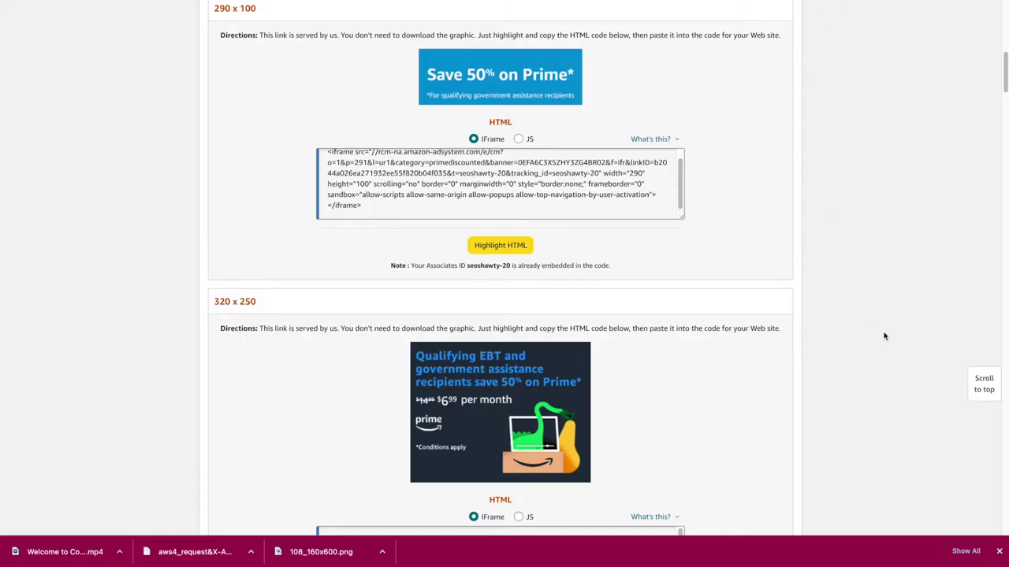
Replace the Amazon Prime page's content code with Amazon's 250 x 250 discounted Prime banner code.
scroll(884, 336, down, 5)
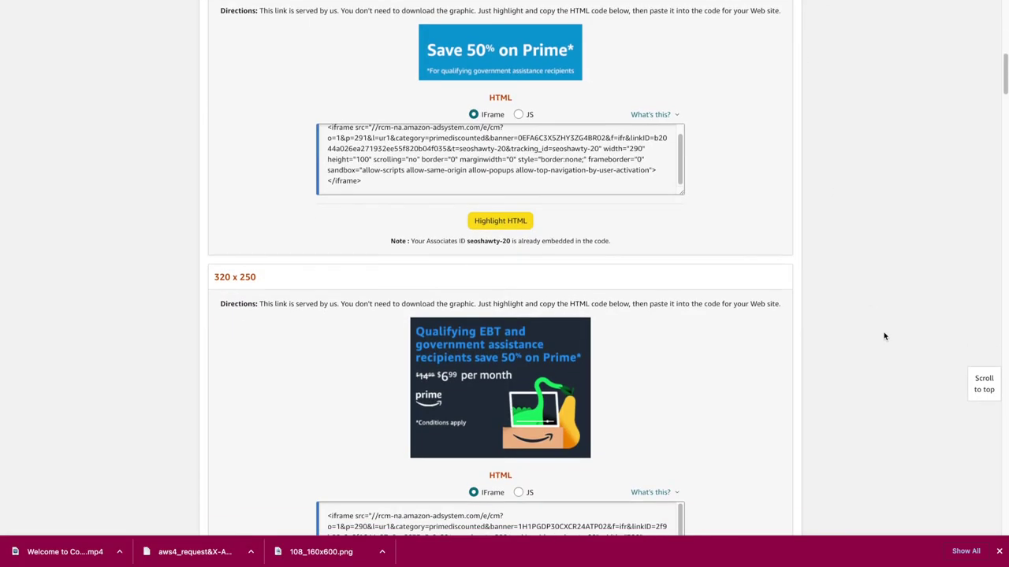
scroll(884, 336, down, 10)
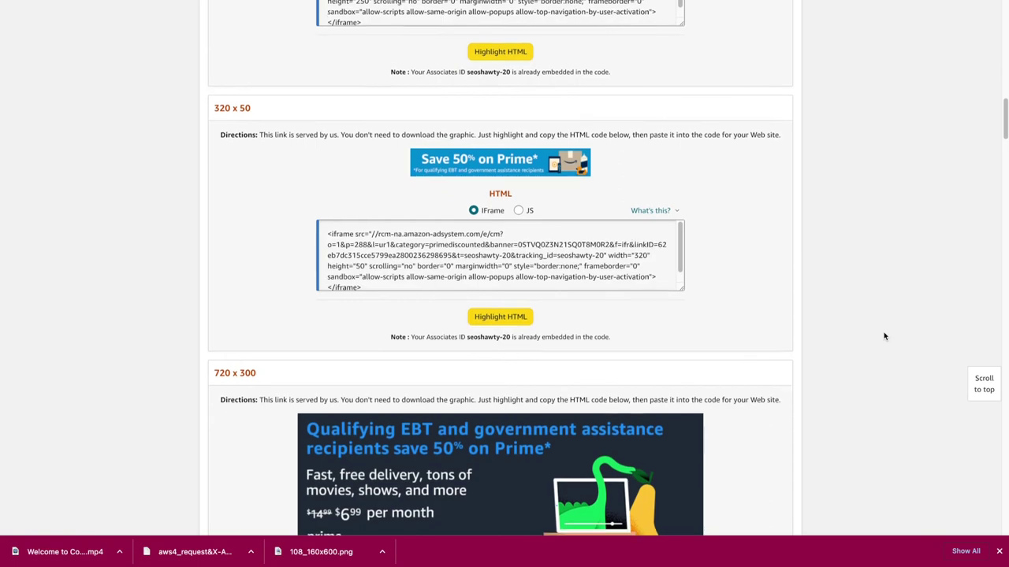
scroll(884, 337, down, 10)
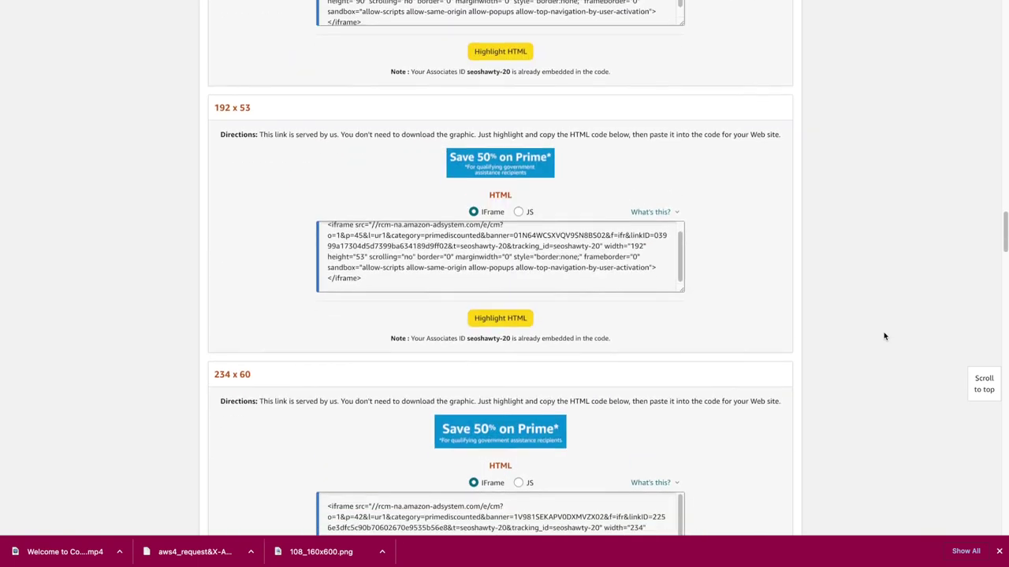
scroll(885, 336, down, 1)
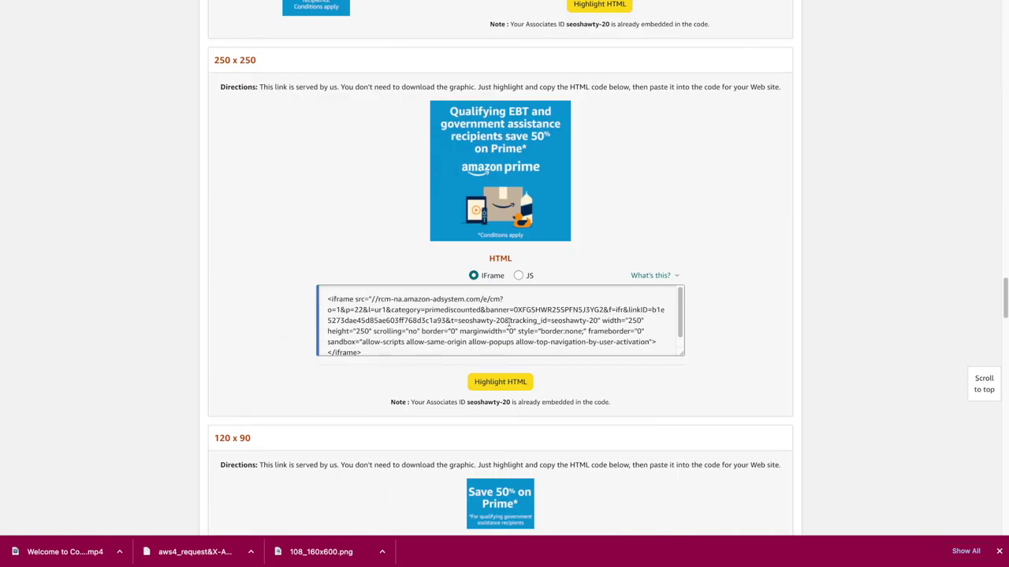
click(371, 292)
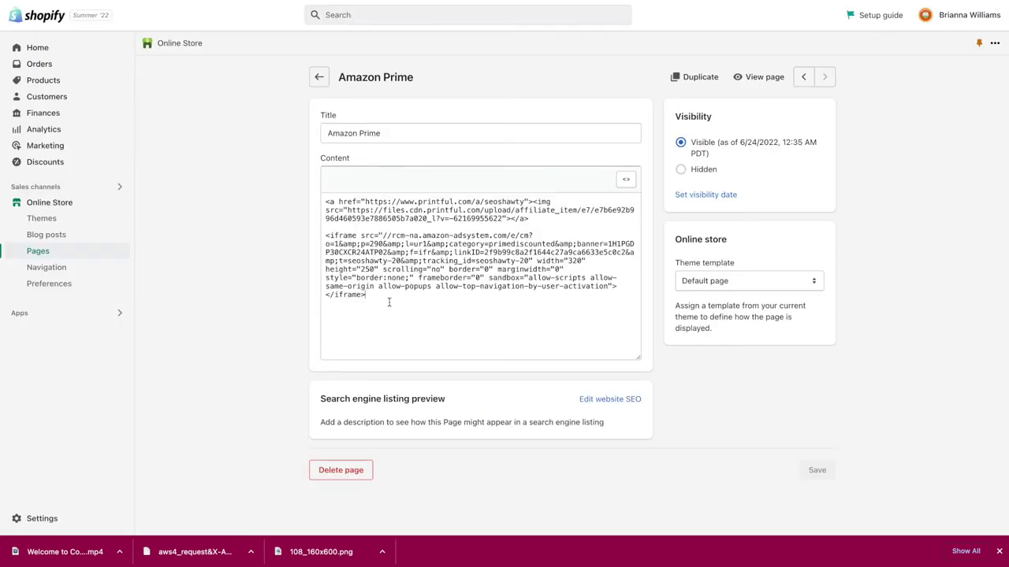
drag(388, 302, 326, 185)
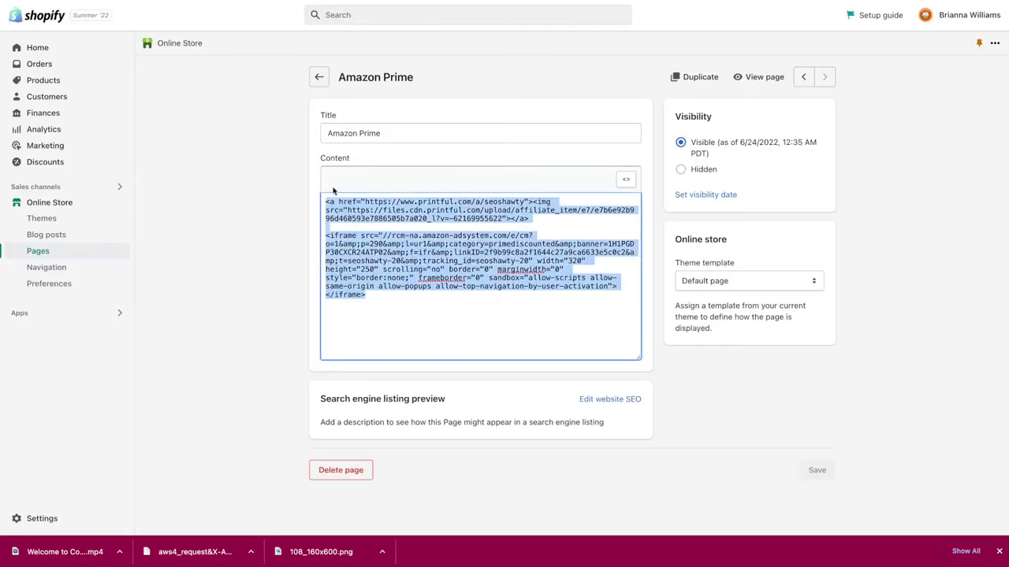
key(ctrl+v)
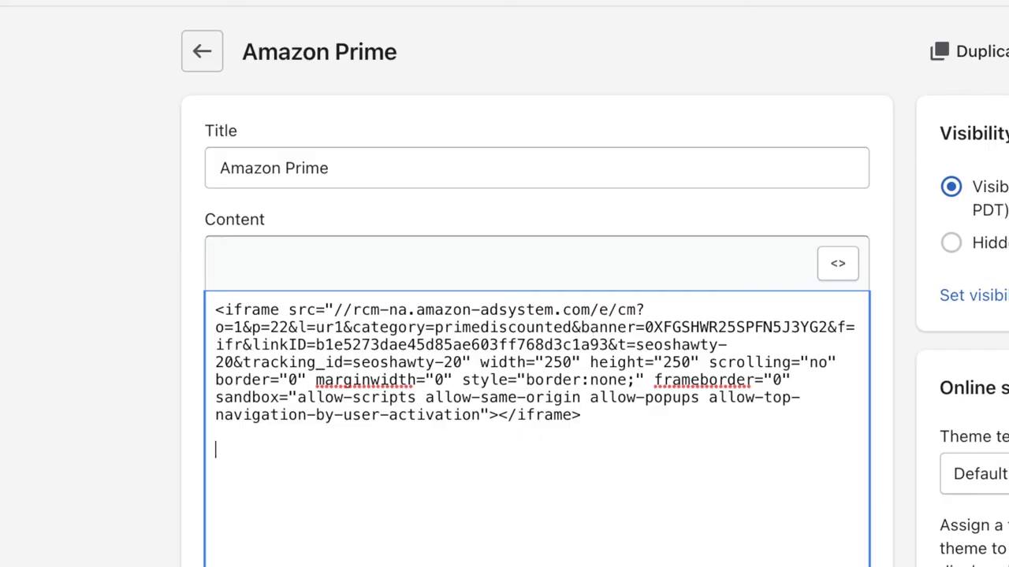
Add Printful's 250x250 poster ad code below the Amazon banner code, save the page, and check how both ads display.
key(ctrl+v)
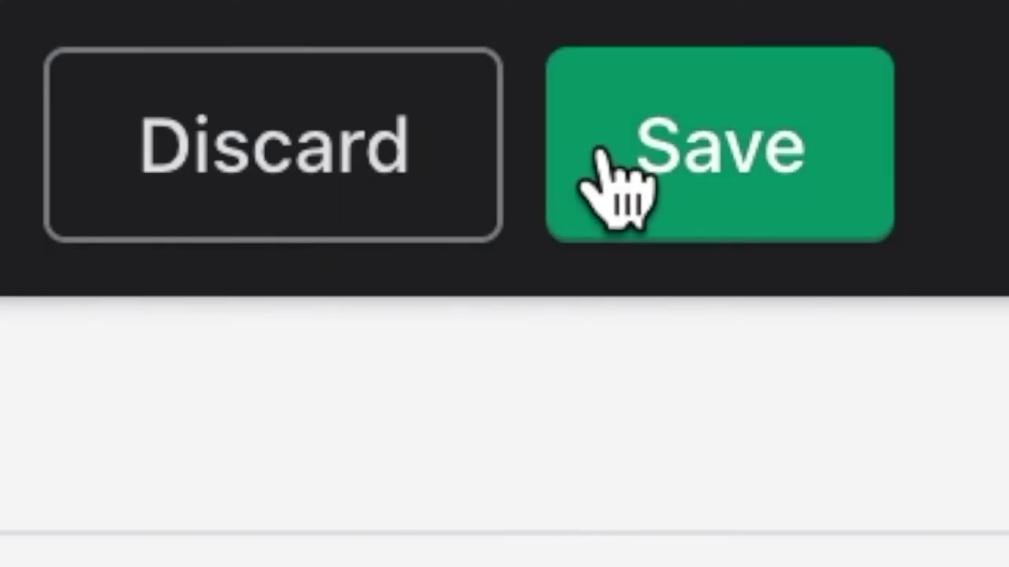
click(654, 174)
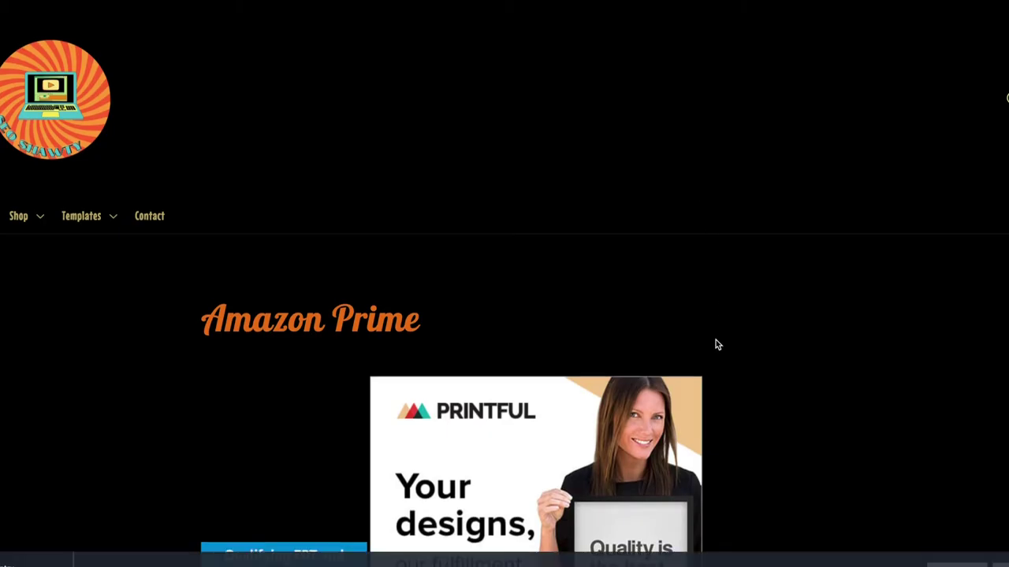
scroll(716, 344, down, 4)
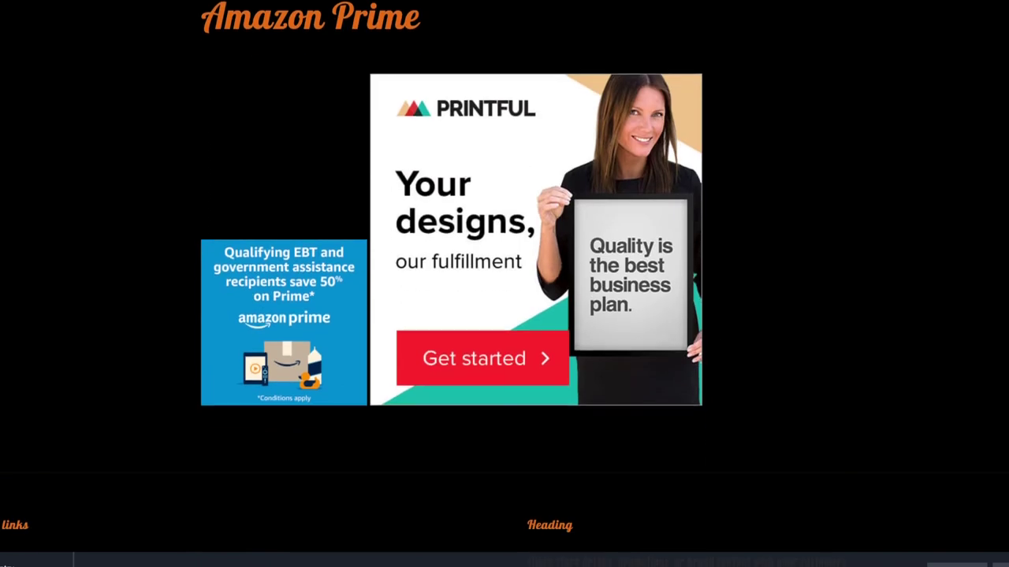
scroll(505, 266, up, 1)
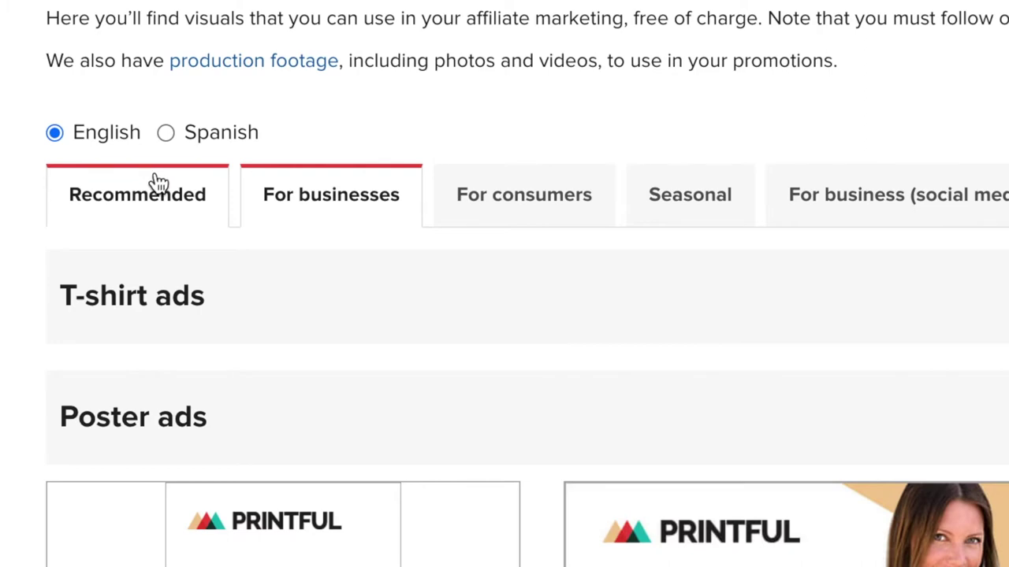
Replace the Amazon Prime page's content code with Printful's Recommended 728x90 "Start selling" banner code.
click(145, 168)
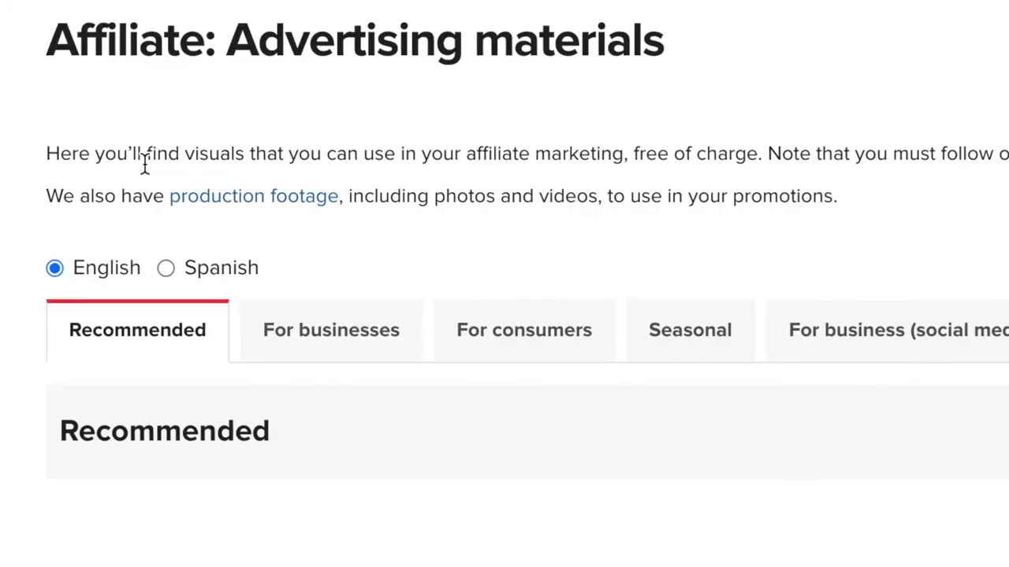
scroll(839, 469, down, 5)
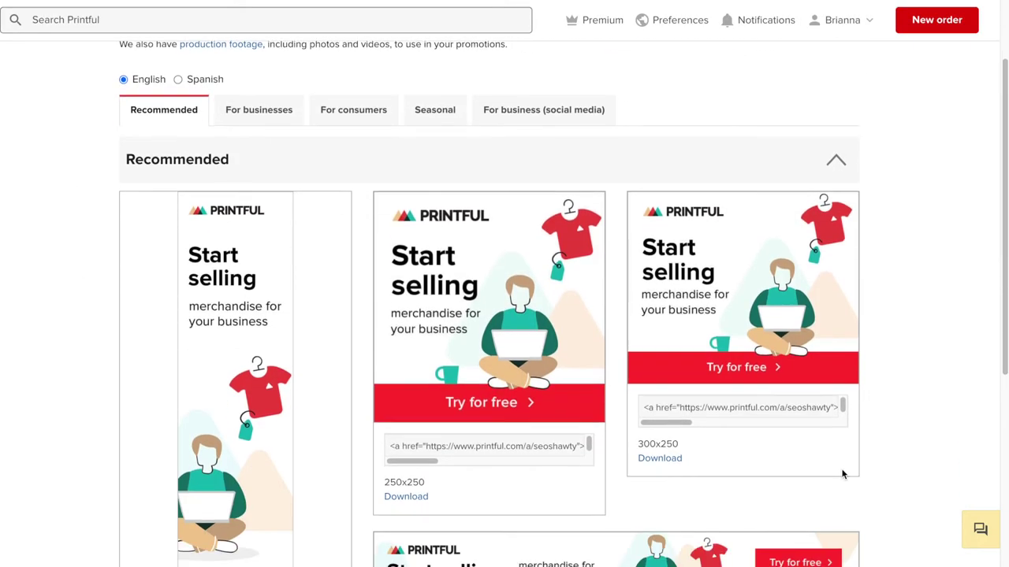
scroll(836, 469, up, 2)
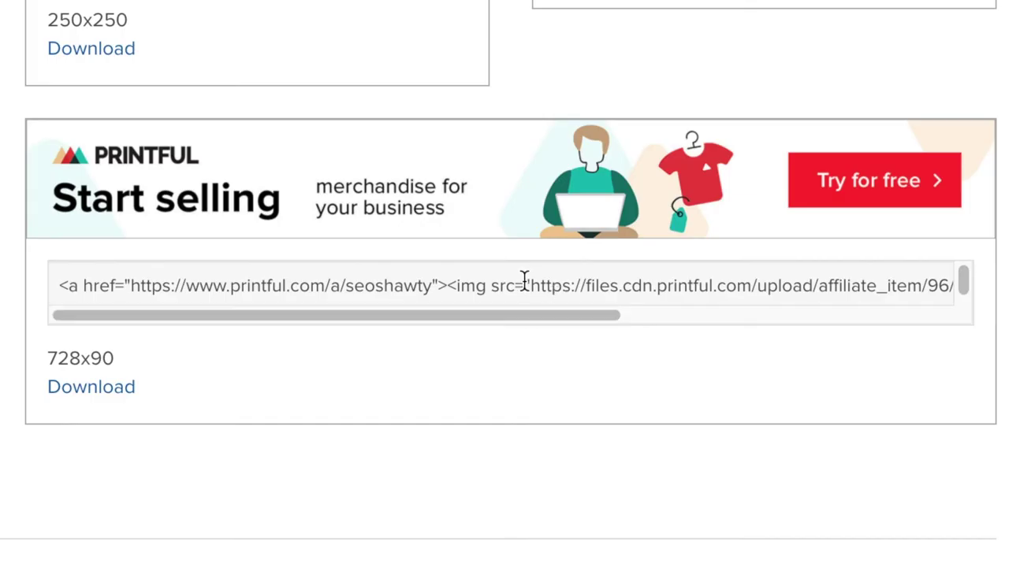
click(623, 468)
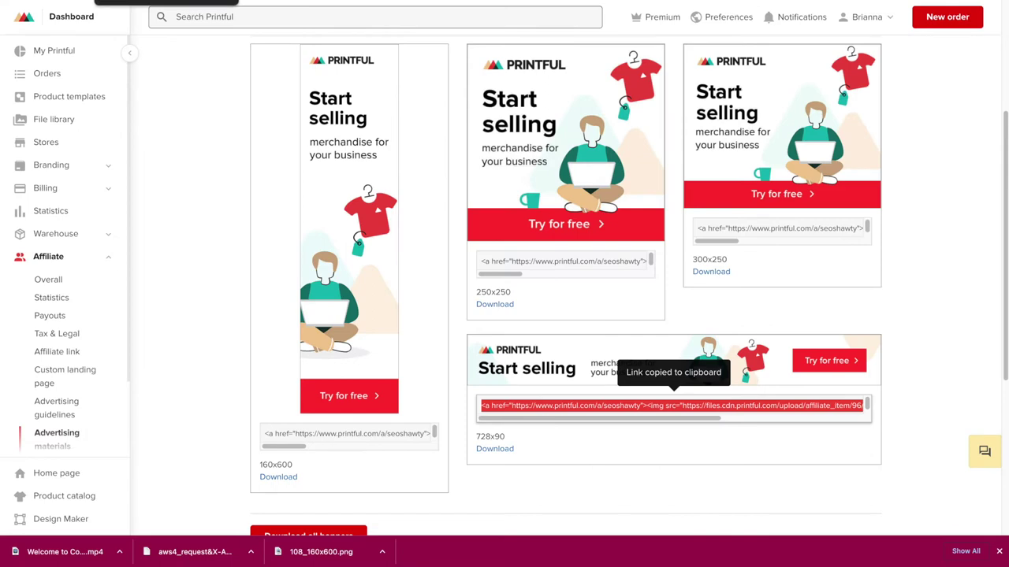
click(168, 2)
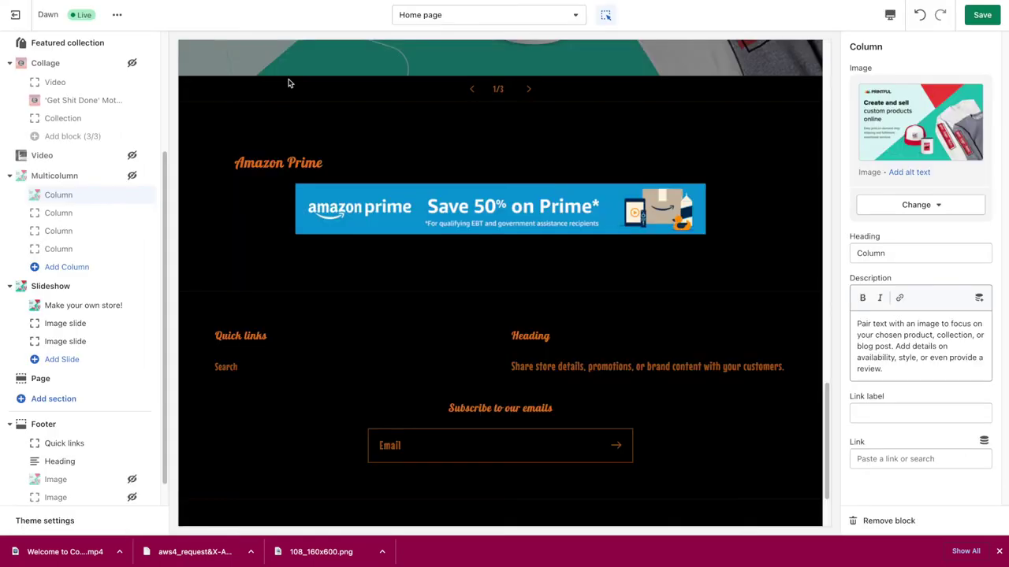
key(ctrl+Tab)
drag(517, 295, 317, 194)
key(ctrl+v)
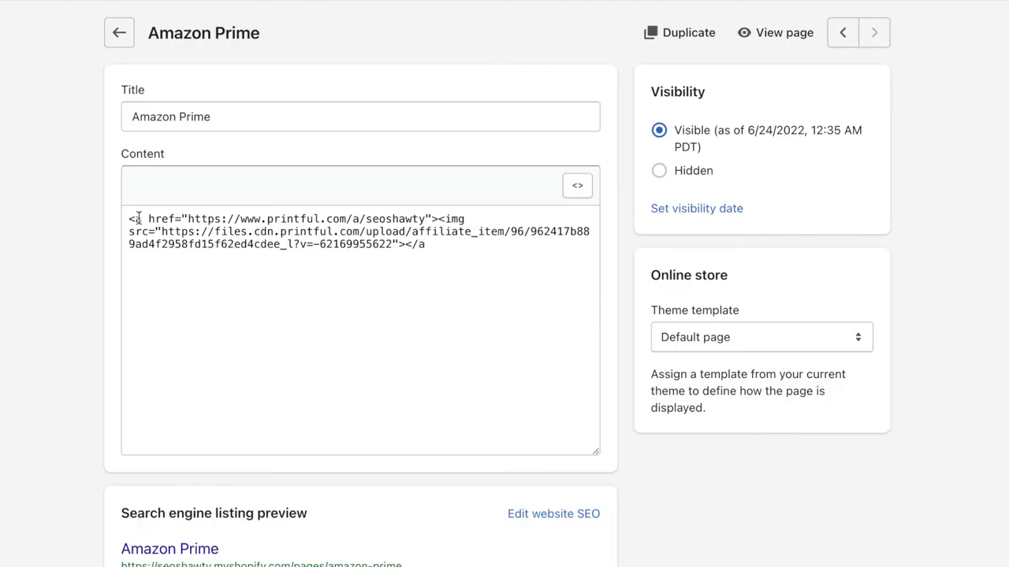
Insert Amazon's 250 x 250 Prime banner code above the Printful banner code, save the page, and check the storefront page.
click(129, 219)
key(Return)
key(Return)
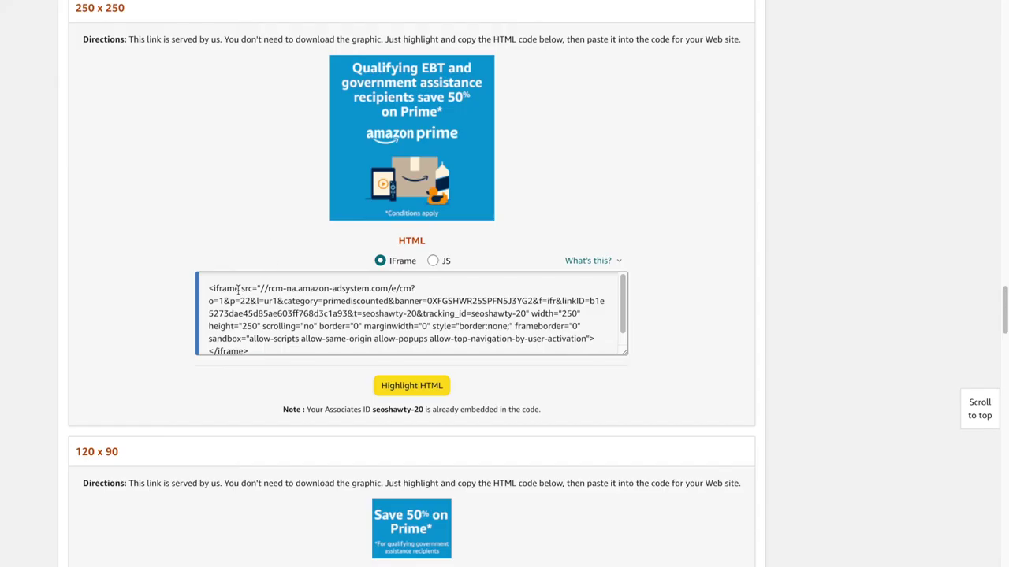
click(238, 290)
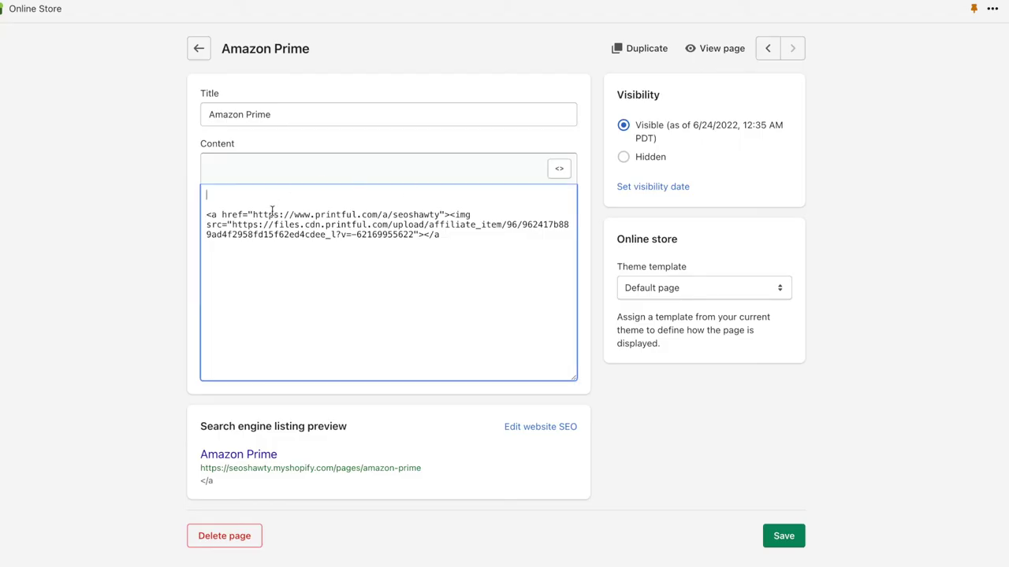
key(ctrl+v)
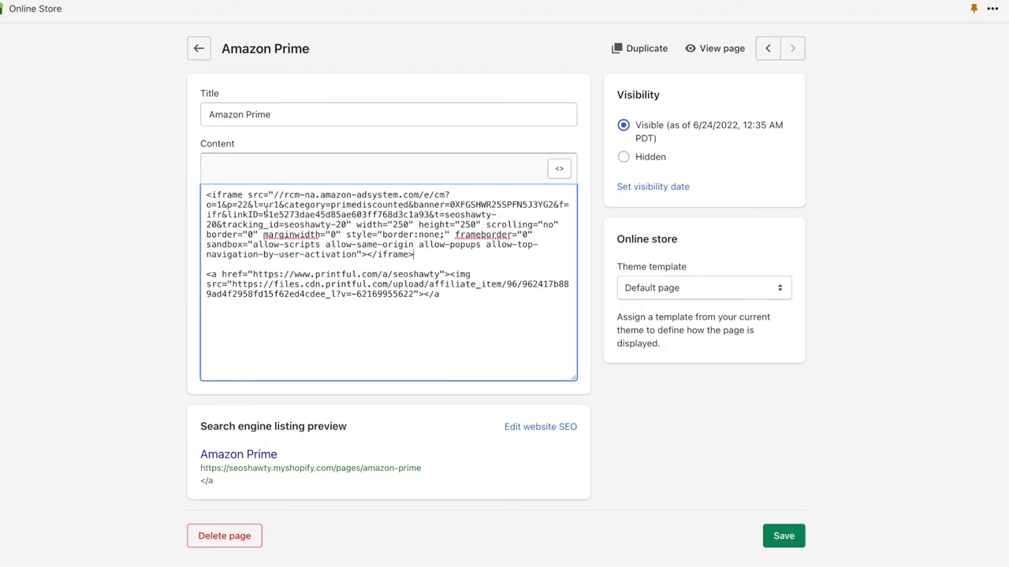
click(783, 536)
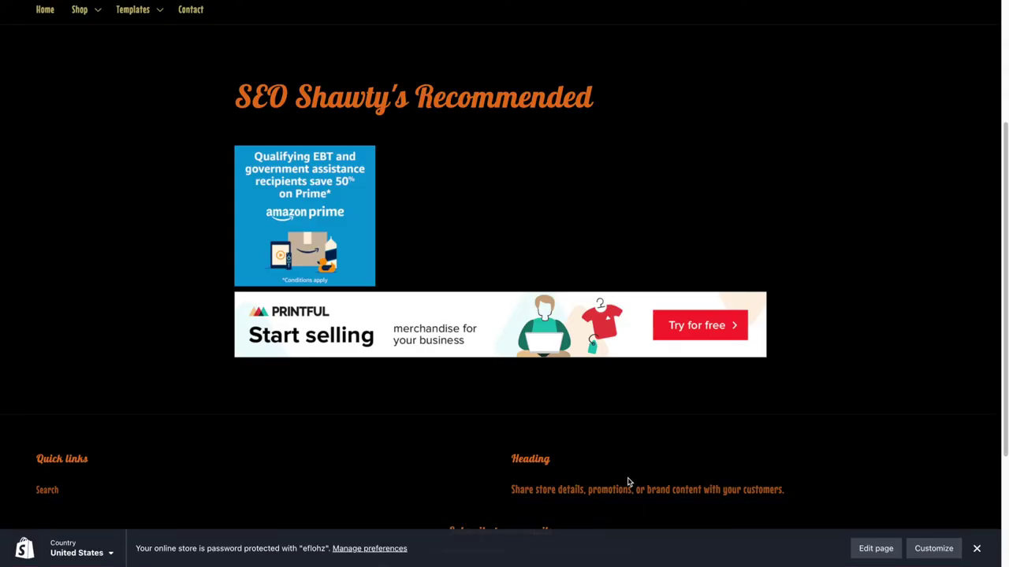
scroll(730, 407, up, 3)
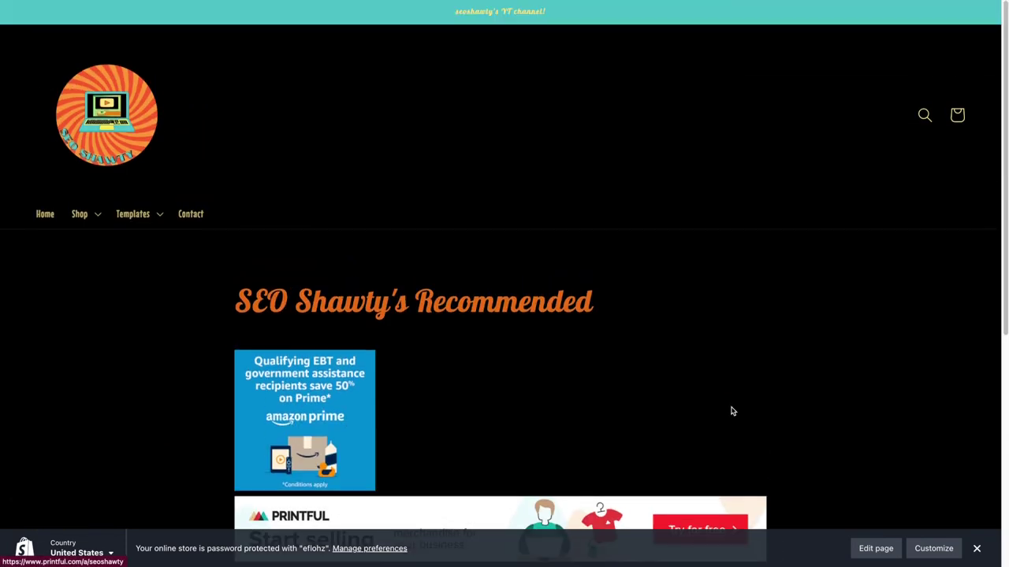
scroll(732, 412, down, 2)
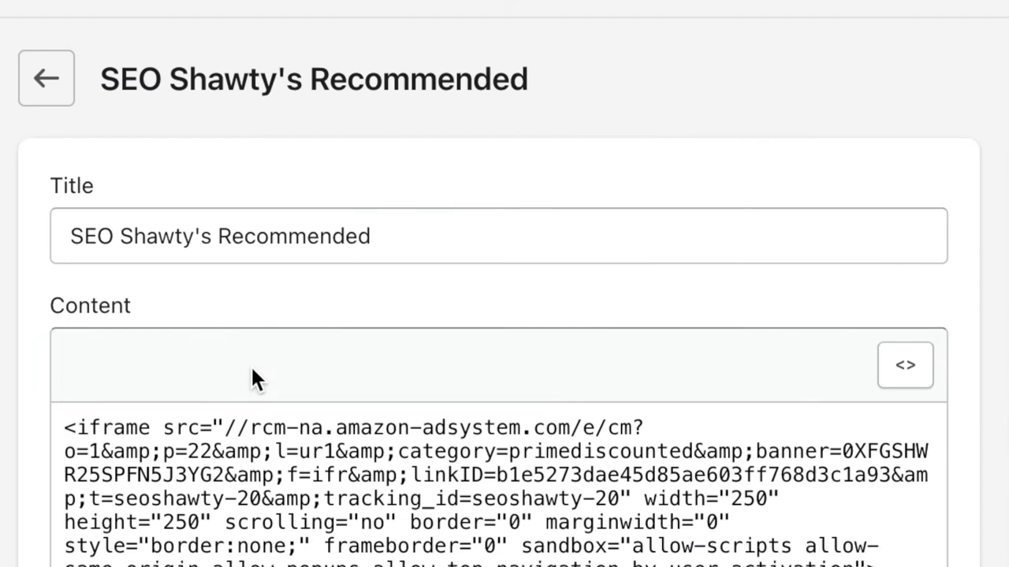
Change the page title to "Seo Shawty's Recommended" and check the page on the storefront.
click(119, 234)
key(BackSpace)
key(BackSpace)
text(eco)
key(BackSpace)
key(BackSpace)
key(BackSpace)
text(eo)
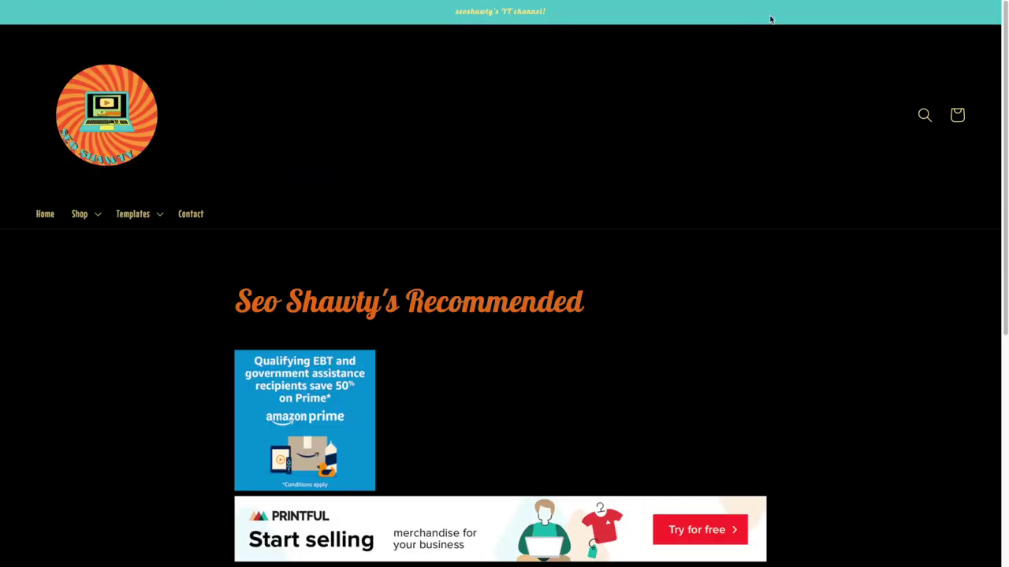
scroll(818, 453, down, 1)
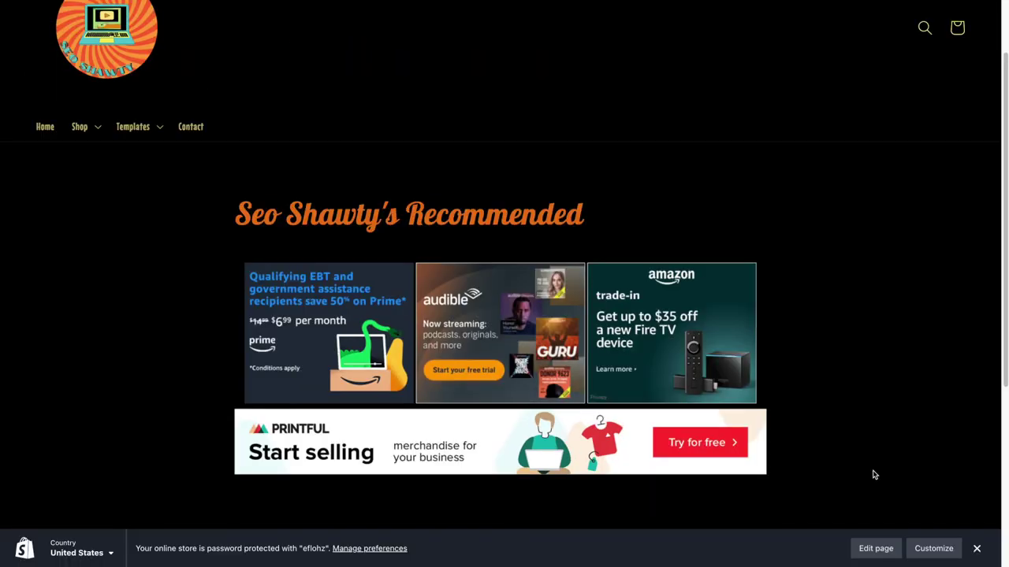
scroll(873, 475, up, 2)
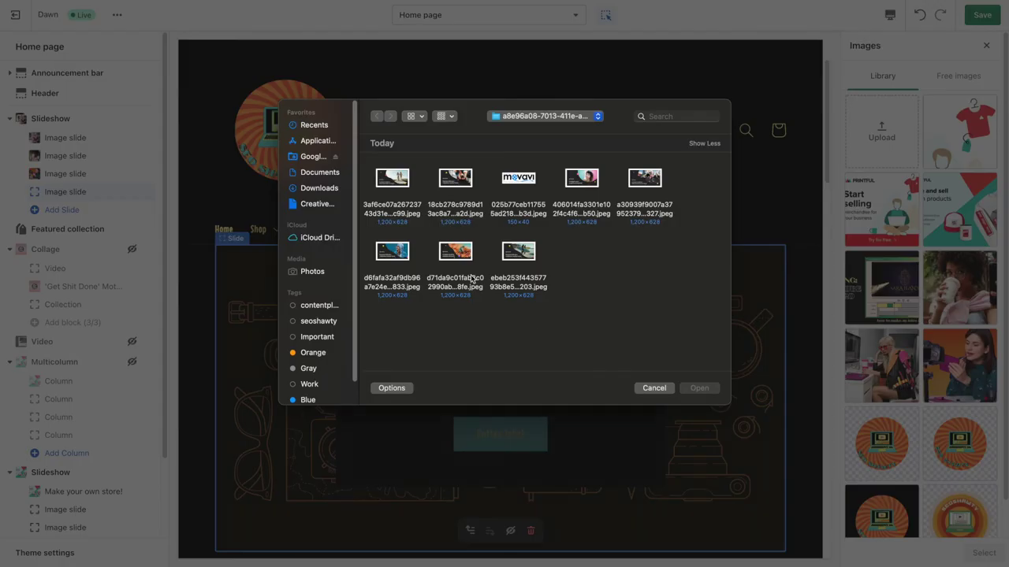
Upload the Movavi bicycle image to the first slideshow's fourth slide and turn off its desktop container.
click(393, 189)
click(700, 388)
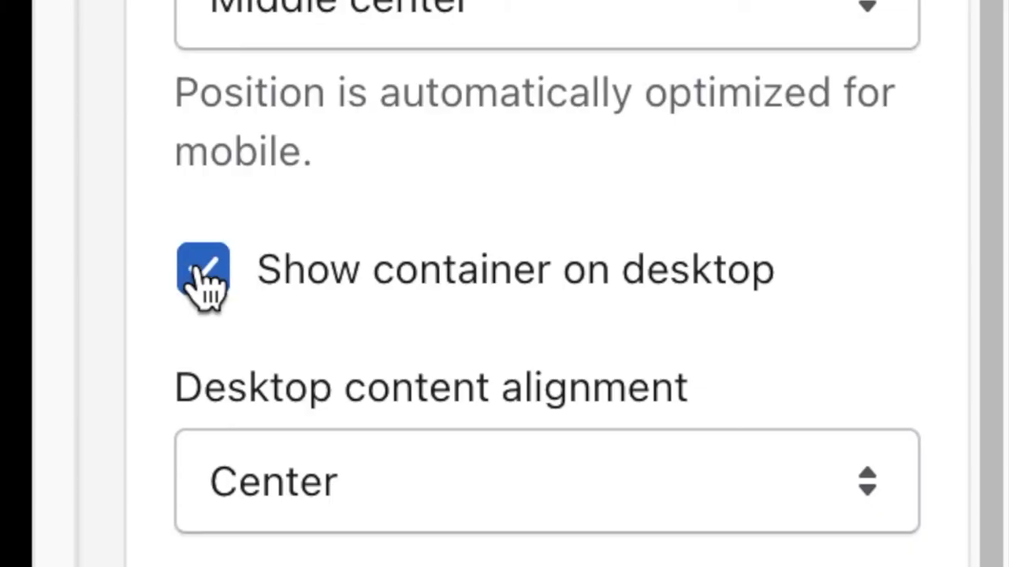
click(203, 276)
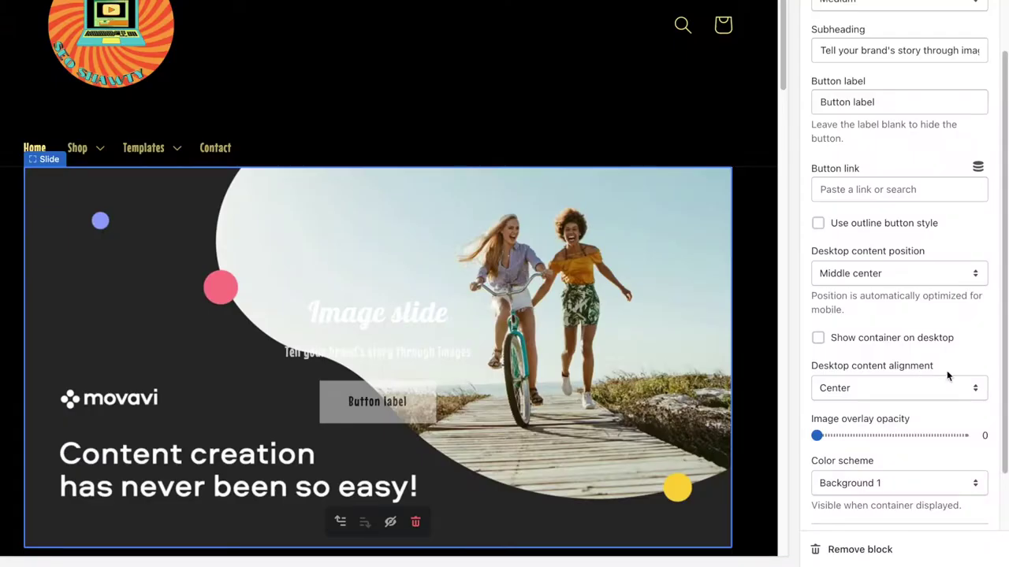
Set the slide's desktop content position to Top left and its desktop content alignment to Left.
click(950, 273)
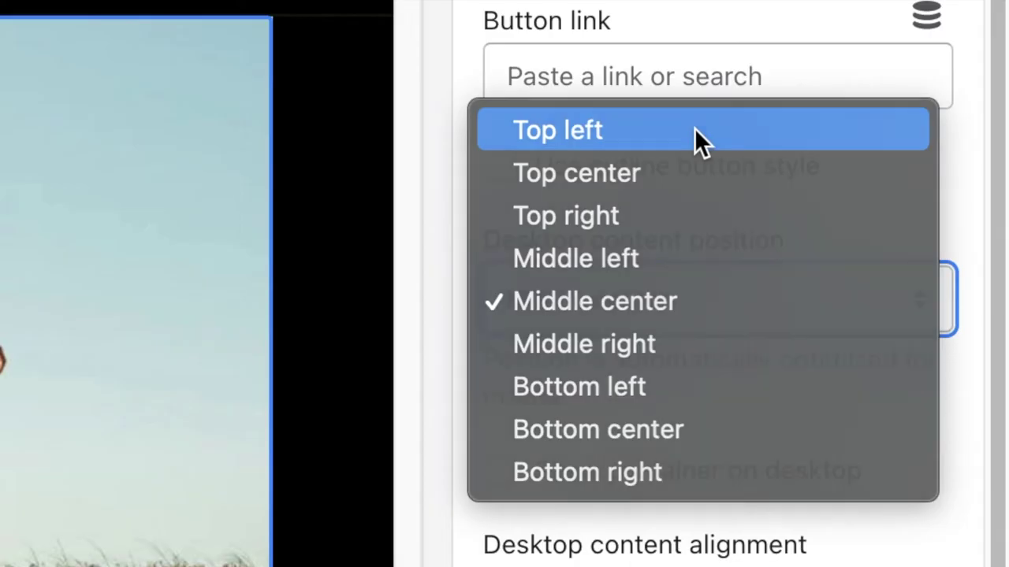
click(891, 209)
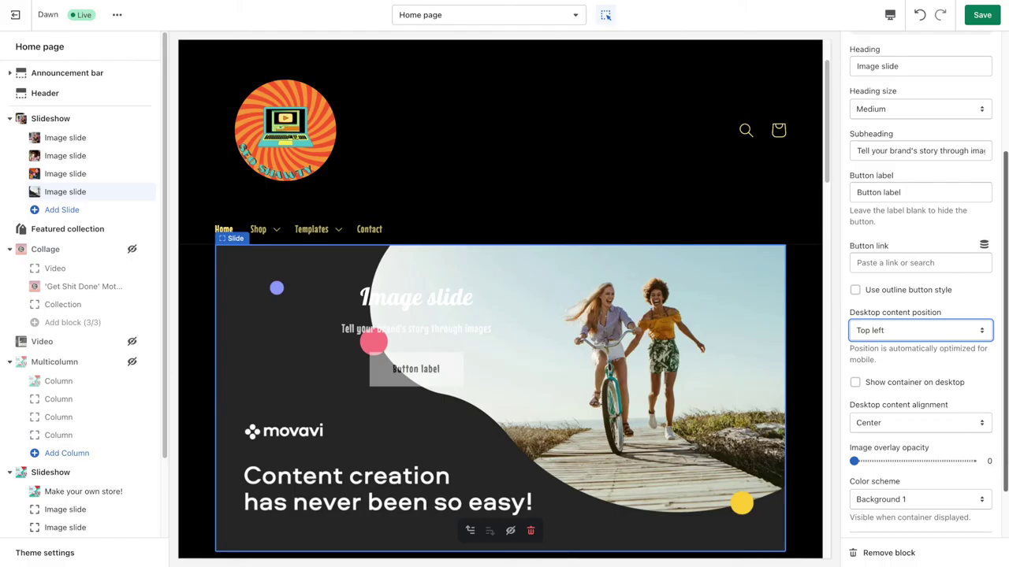
click(982, 426)
click(928, 403)
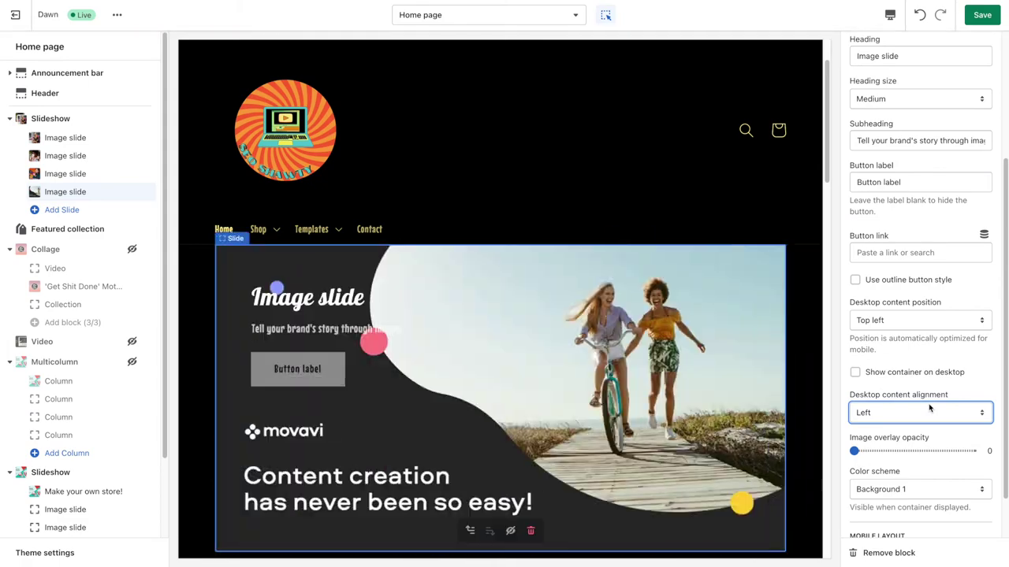
Change the slide's heading to "Movavi" and its subheading to "Video Editor & Tools".
scroll(921, 354, up, 5)
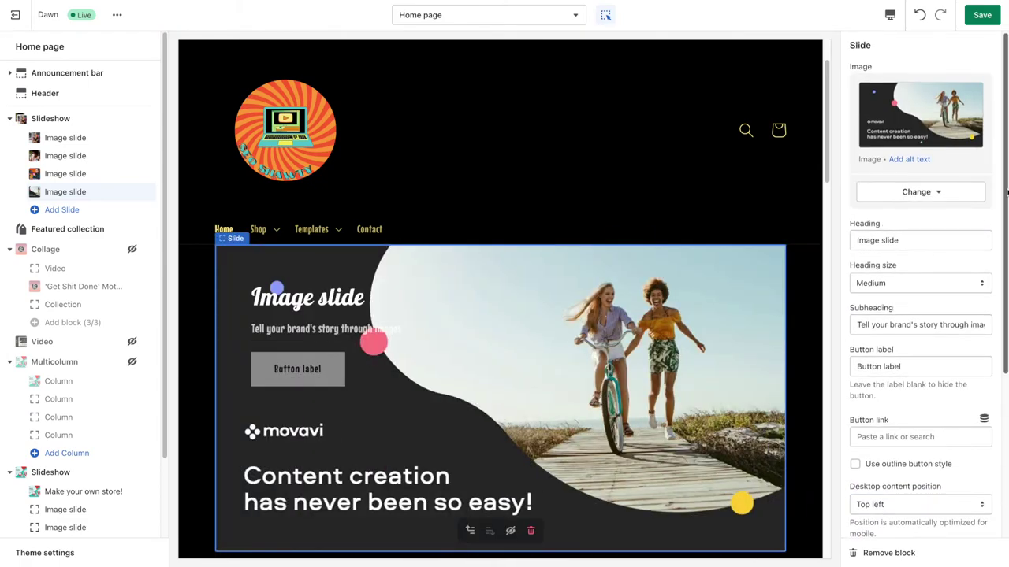
drag(895, 240, 861, 238)
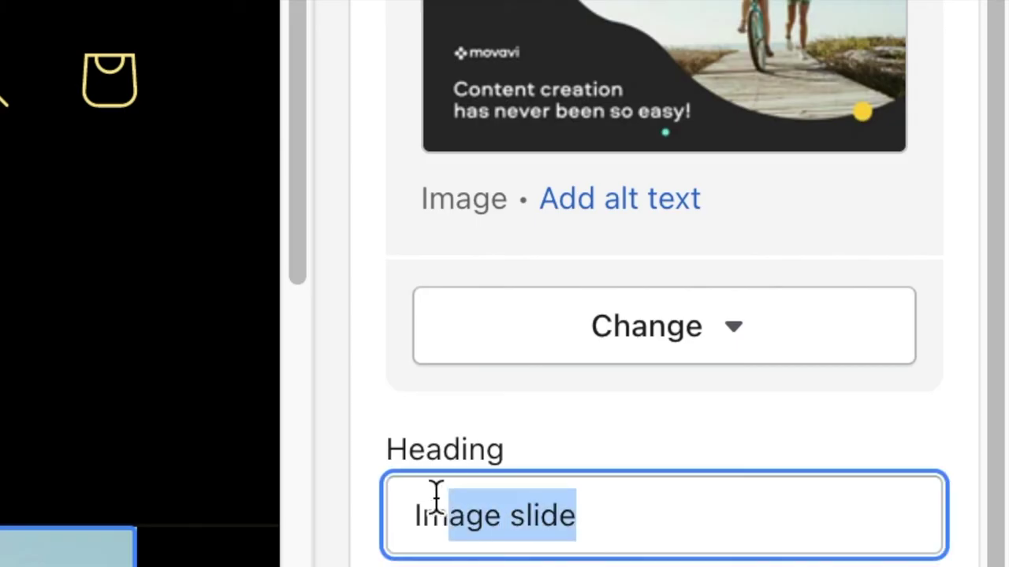
drag(437, 496, 203, 473)
text(Movavi)
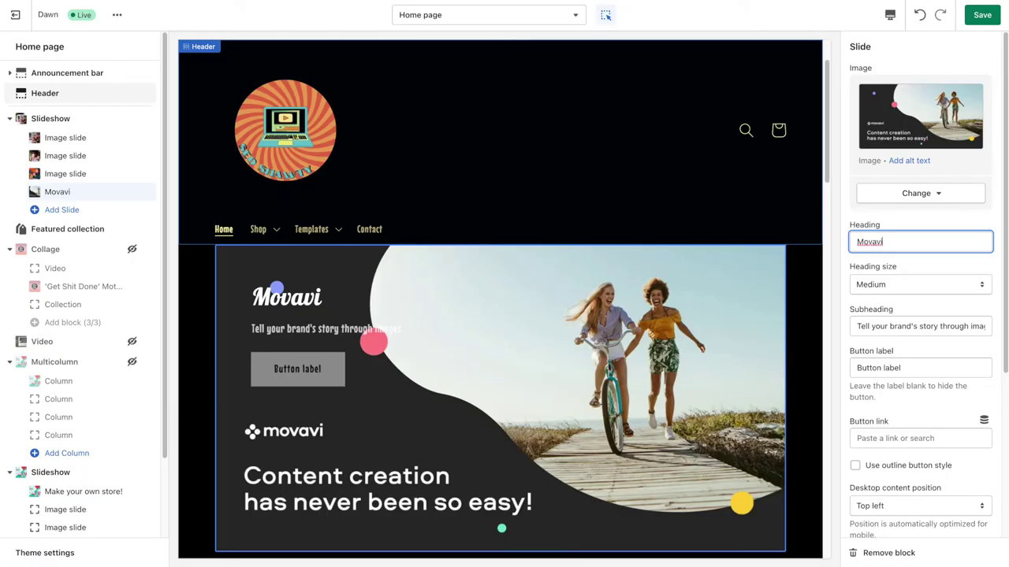
triple_click(952, 322)
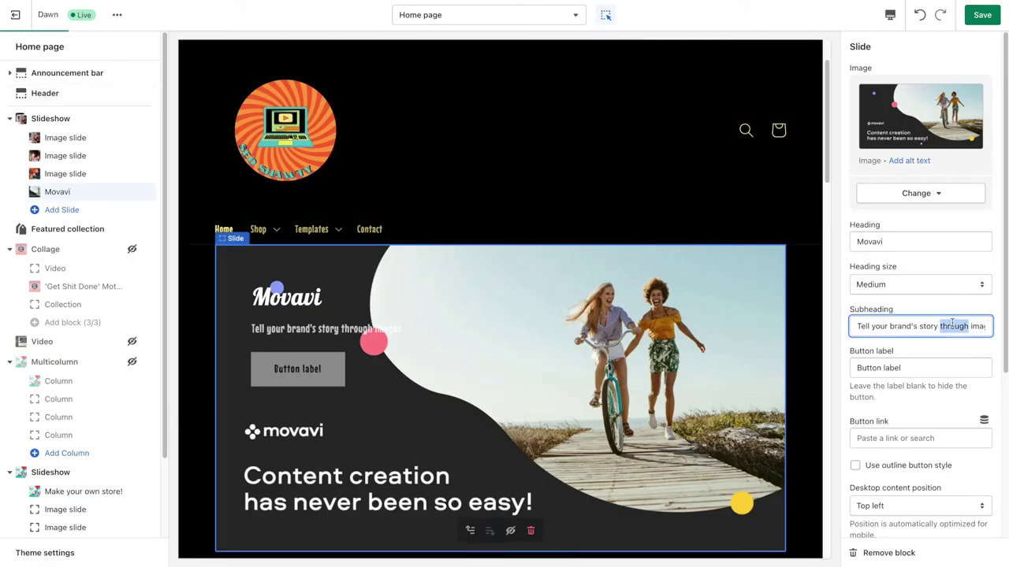
text(Video Edi)
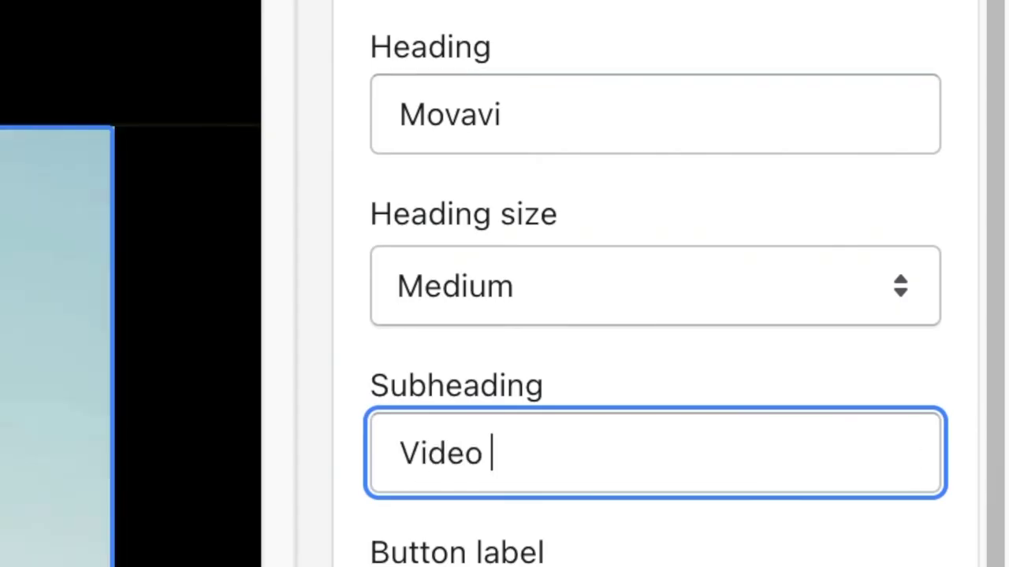
text(tor)
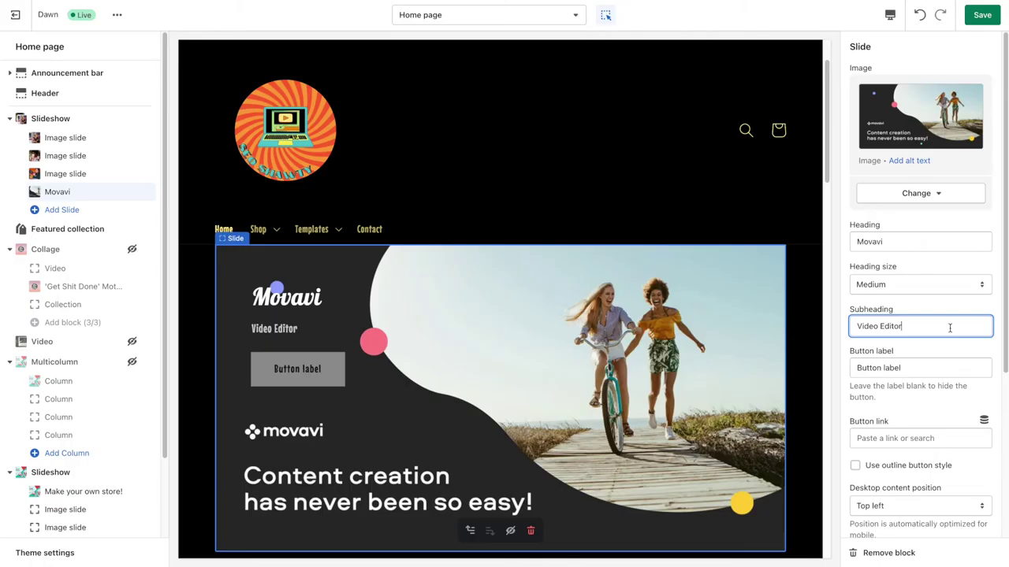
text( & Tools)
Label the slide's button "MOVAVI VIDEO SUITE 2022", link it to the Movavi affiliate sign-up URL, and save the home page.
scroll(1006, 341, down, 1)
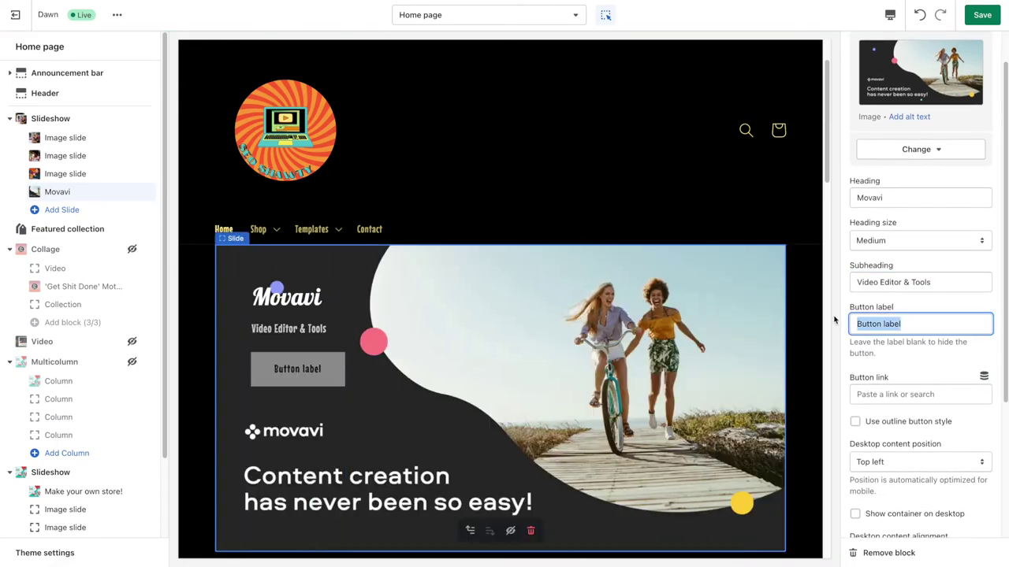
text(MOVAVI VIDEO SUITE 2022)
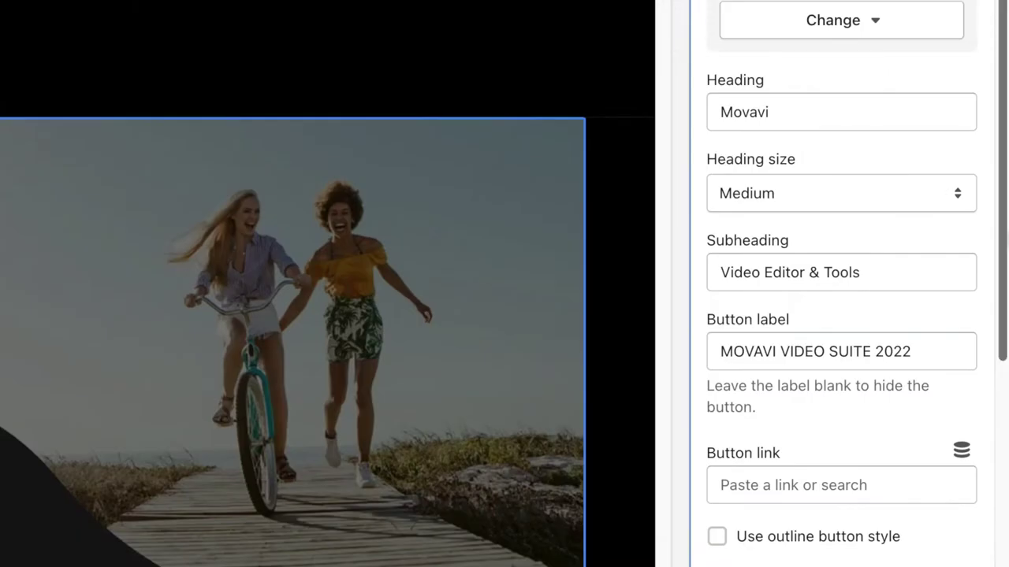
scroll(1007, 219, down, 5)
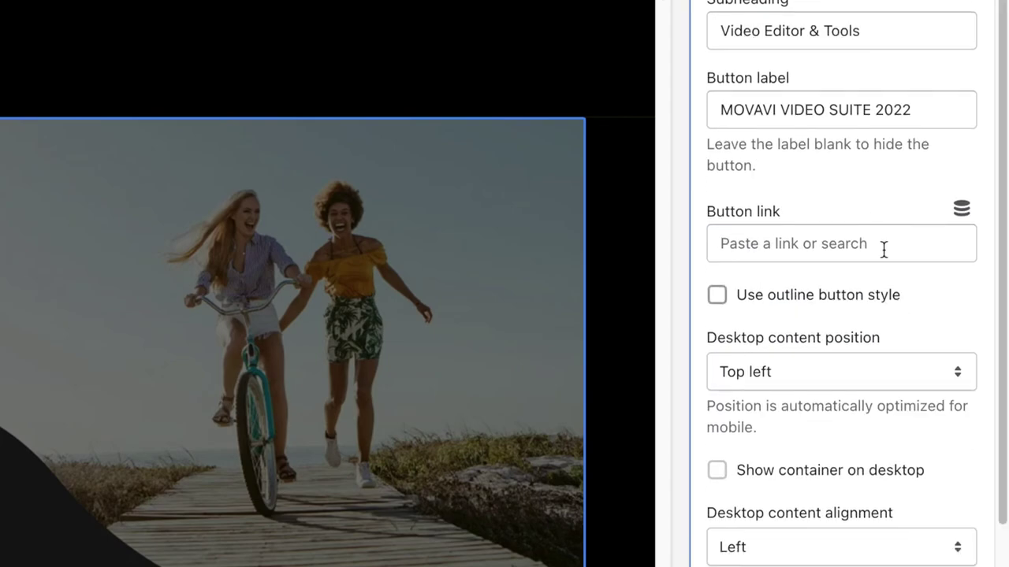
click(856, 243)
key(ctrl+v)
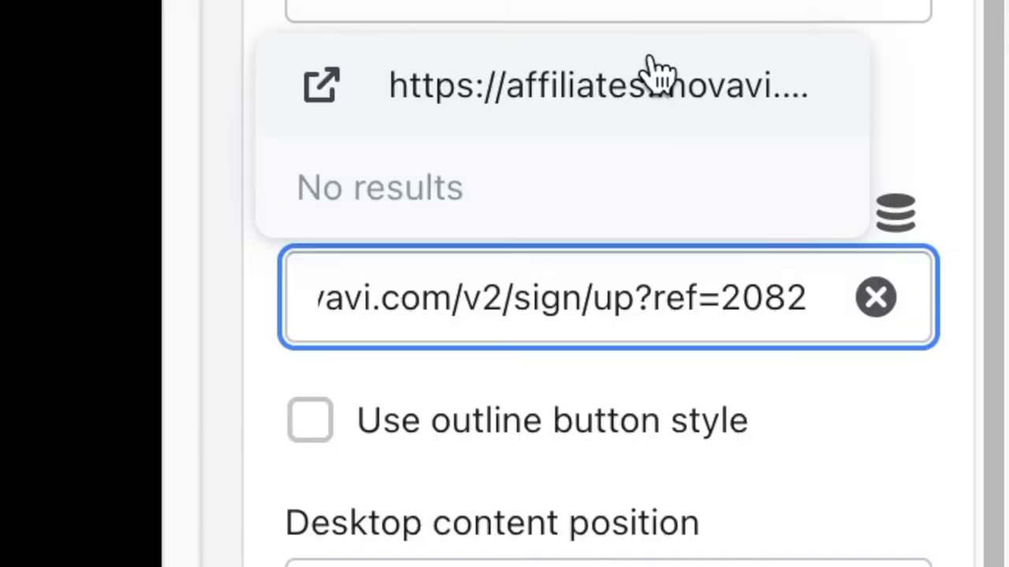
click(796, 337)
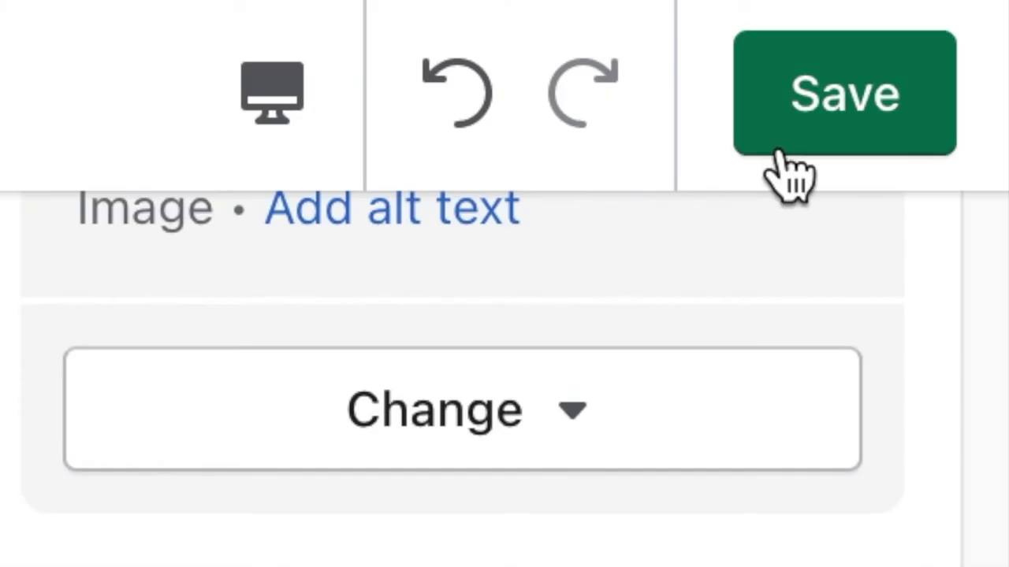
click(788, 150)
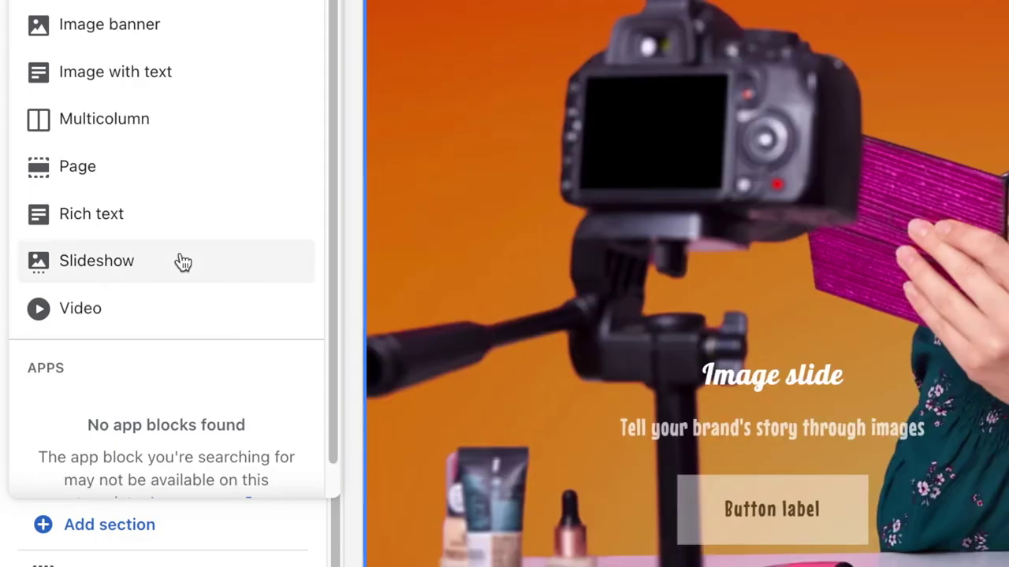
Add a Slideshow section and give its first slide Printful's "Create and sell custom products online" image from the library.
click(183, 262)
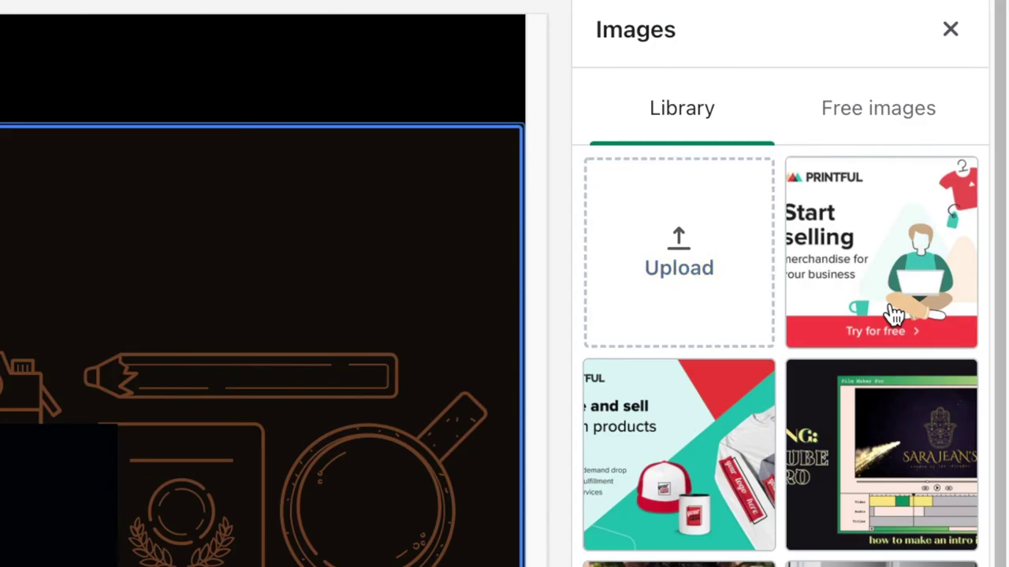
click(893, 314)
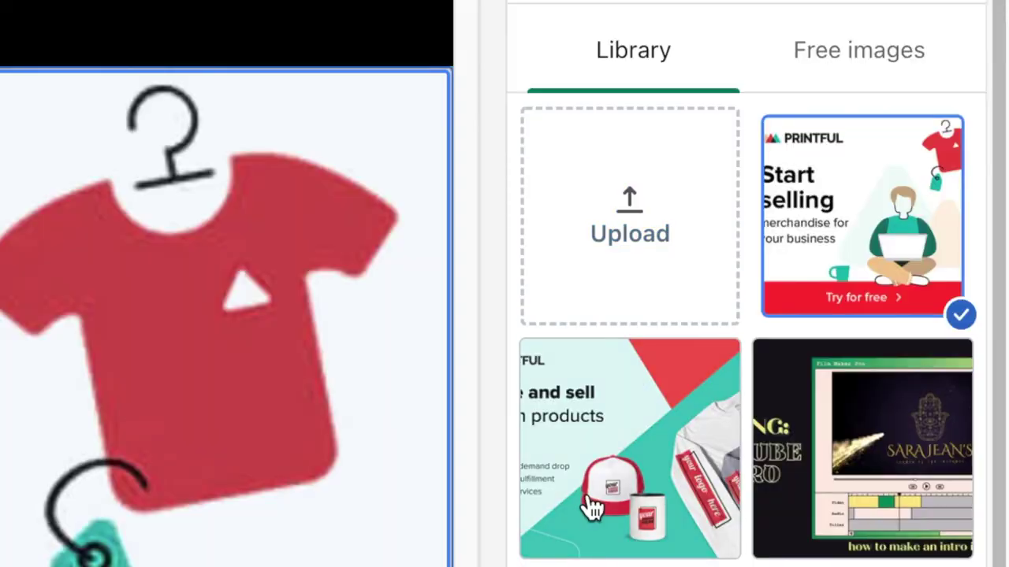
click(869, 214)
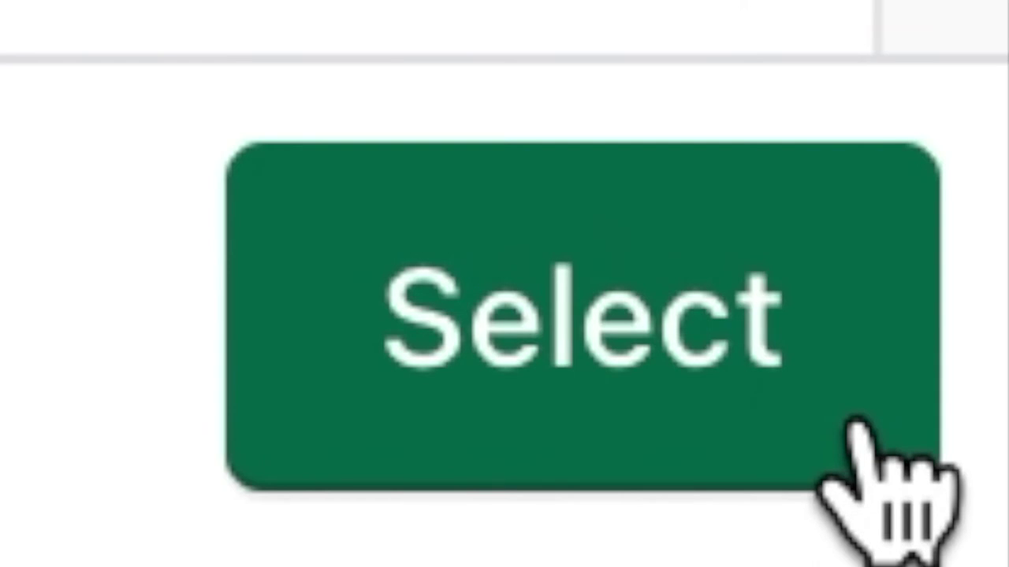
click(856, 421)
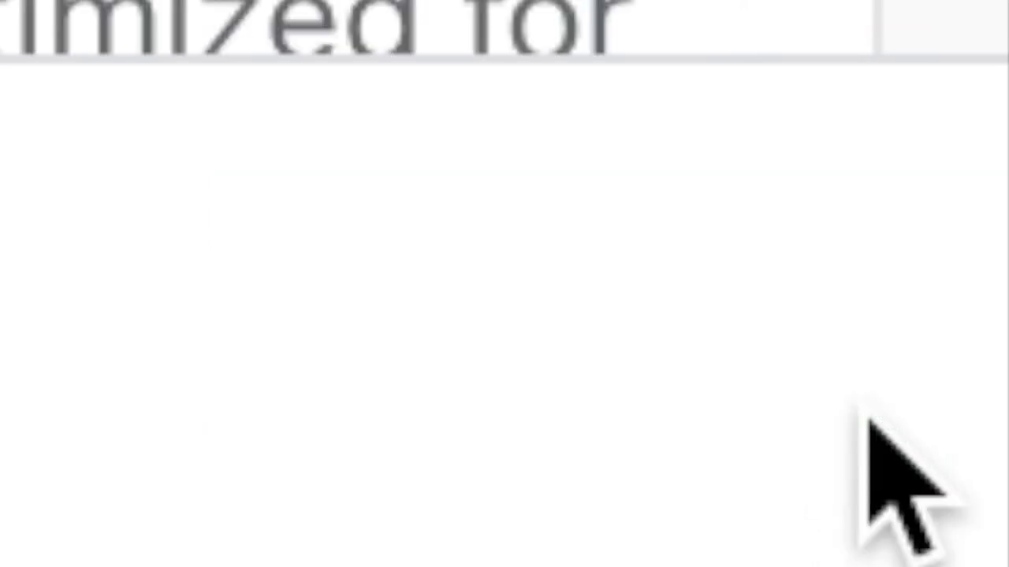
Set the Printful slide's desktop content position to Top right with Center alignment.
scroll(996, 45, down, 3)
click(846, 252)
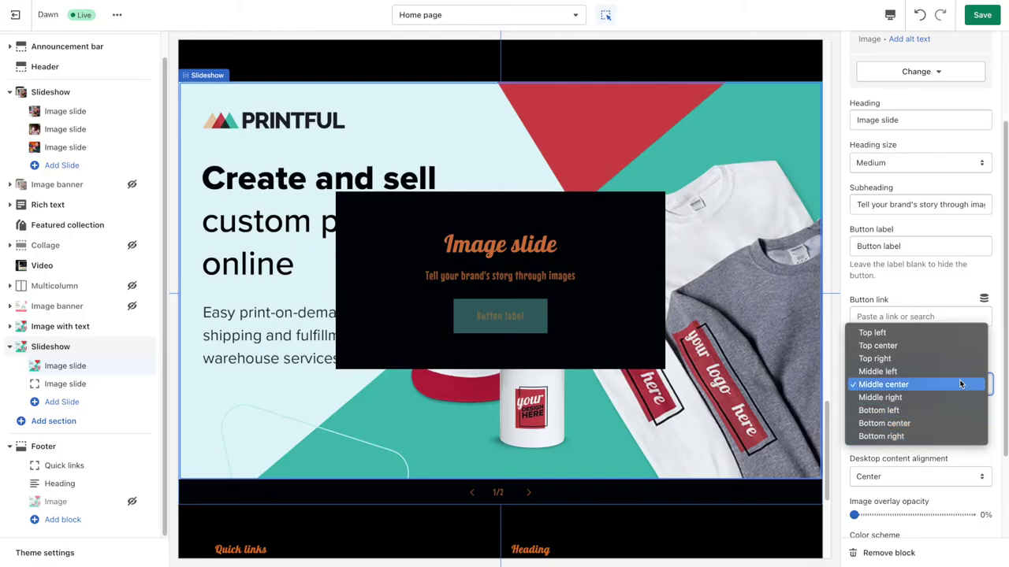
click(874, 358)
click(968, 477)
click(968, 479)
click(969, 476)
click(914, 463)
Set the Printful slide's color scheme to Background 2.
scroll(883, 337, down, 1)
scroll(883, 338, down, 3)
click(970, 439)
click(914, 470)
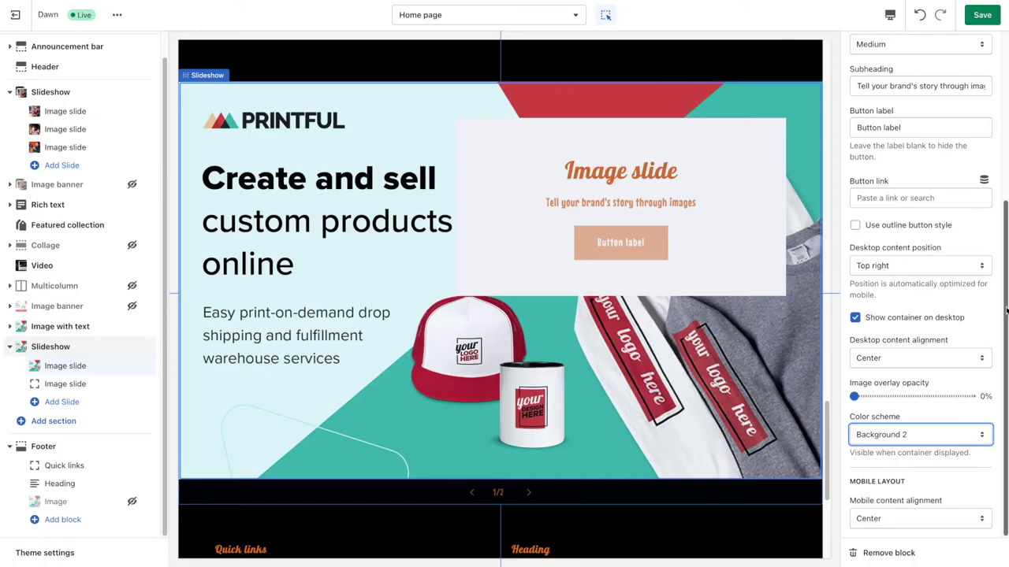
click(890, 521)
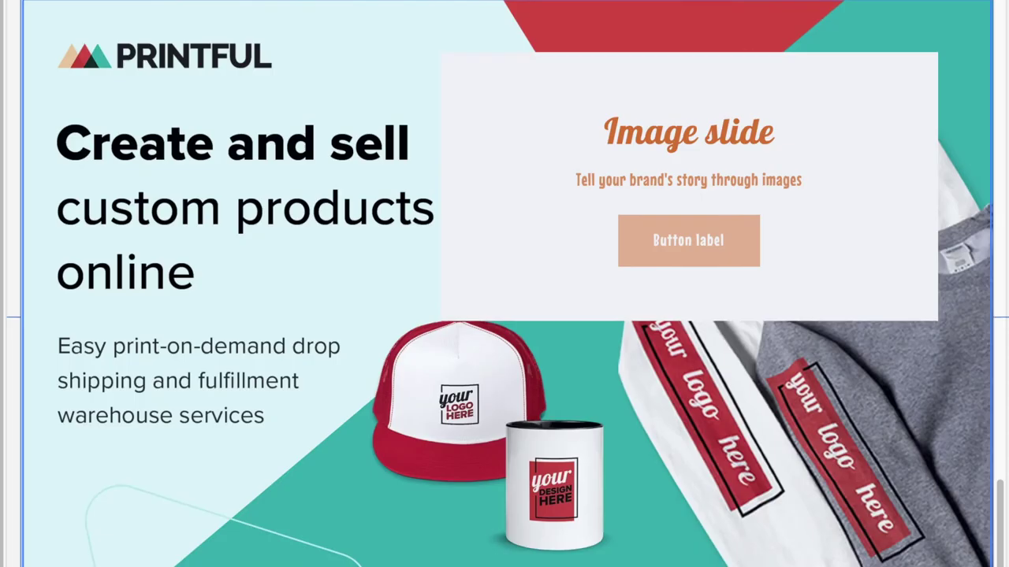
Turn off the Printful slide's desktop container and set the image overlay opacity to 40%.
click(855, 471)
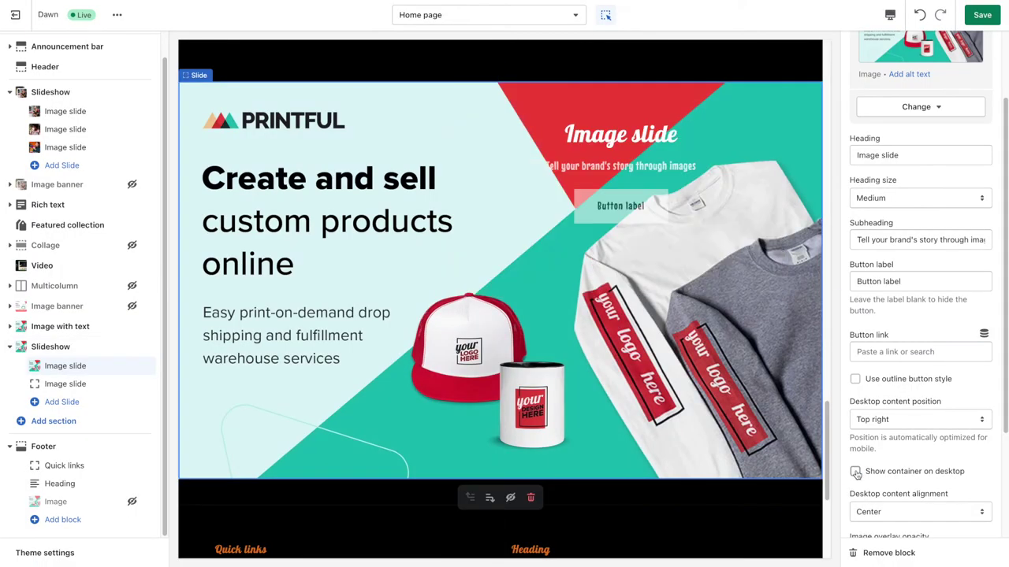
drag(1004, 301, 1004, 330)
click(898, 508)
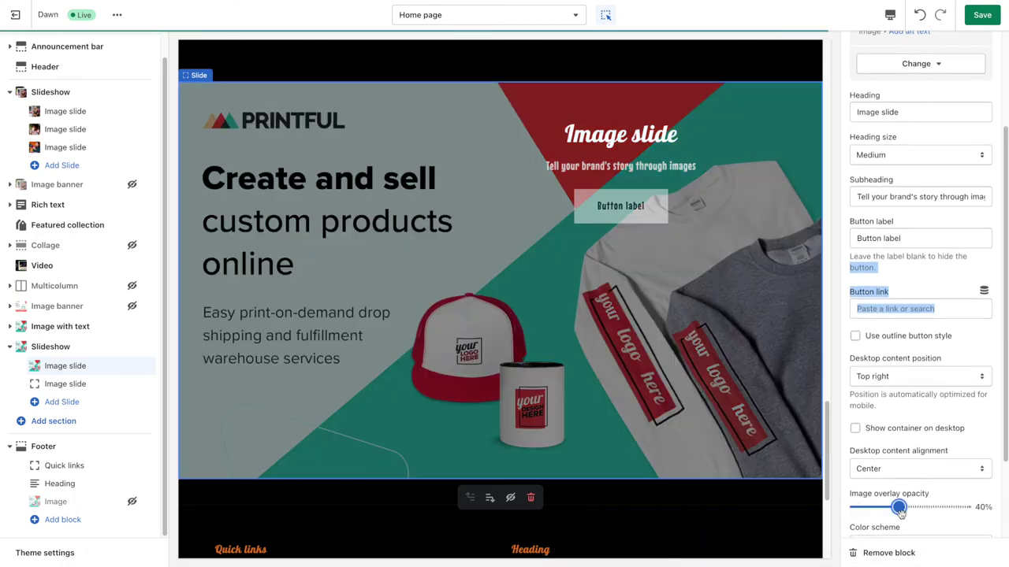
Position the slide's desktop content at Bottom right, set the heading size to Small, and clear the subheading.
click(918, 376)
click(891, 455)
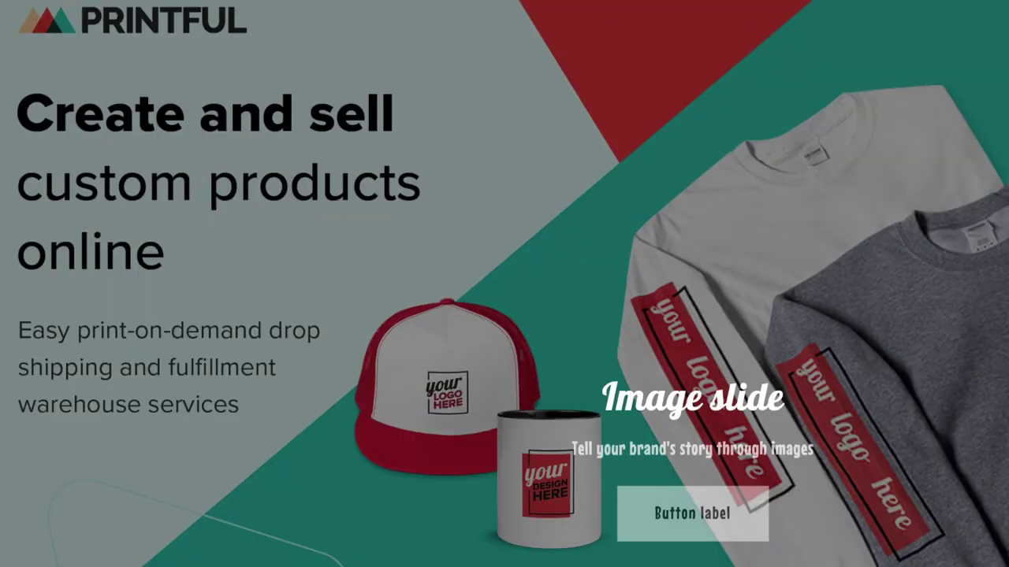
key(BackSpace)
click(929, 242)
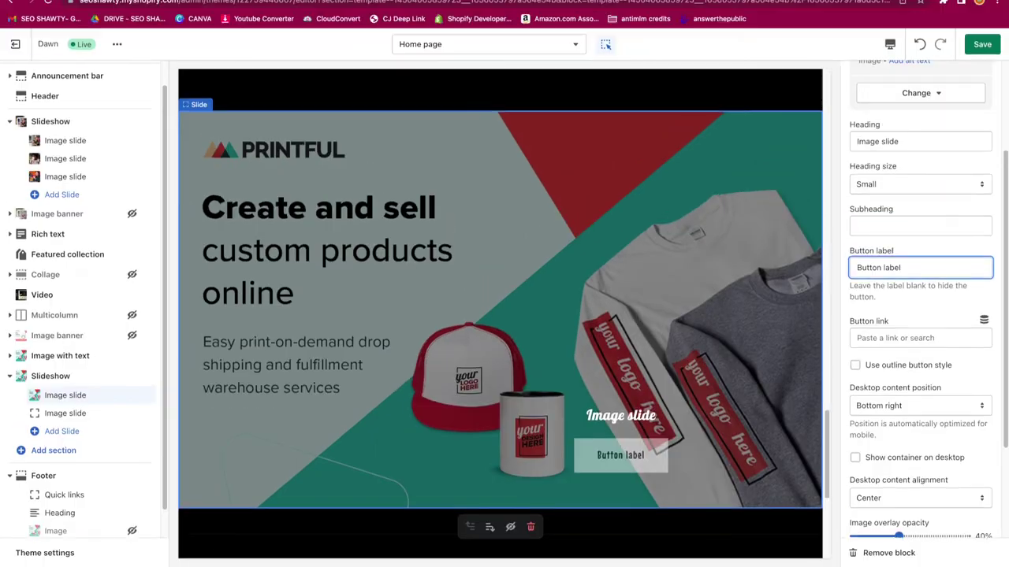
Link the slide's button to the Printful affiliate URL and label it "PRINTFUL".
scroll(920, 315, down, 3)
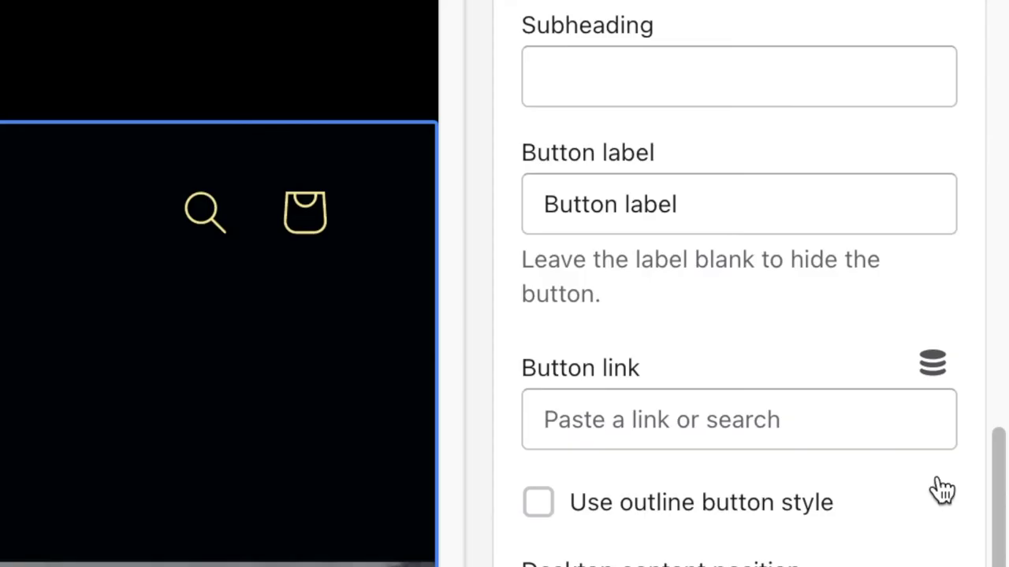
click(929, 203)
key(super+v)
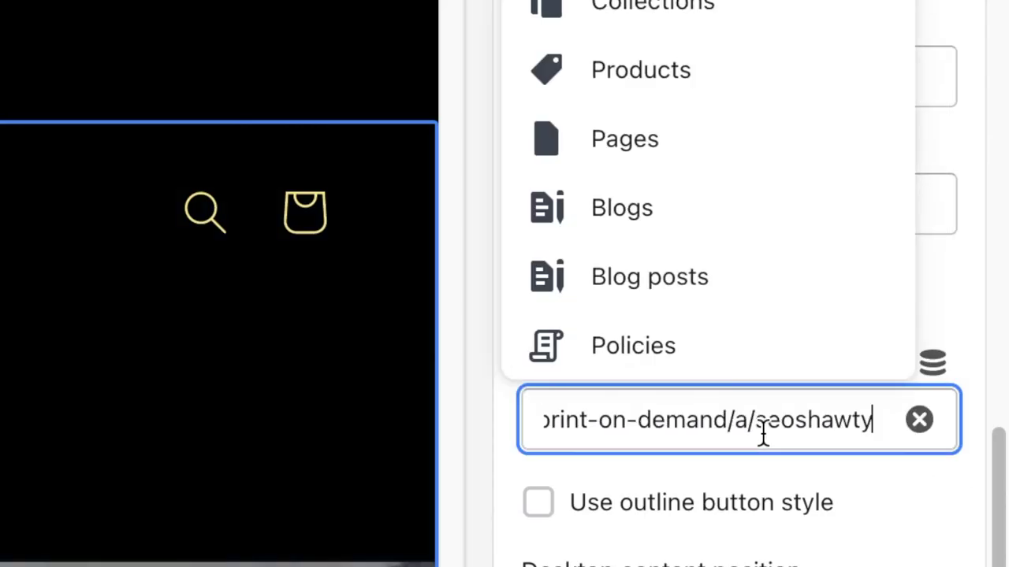
click(702, 411)
drag(676, 203, 539, 177)
text(PRINTFUL)
Change the Printful slide's heading to "Make your own store!".
scroll(912, 286, up, 5)
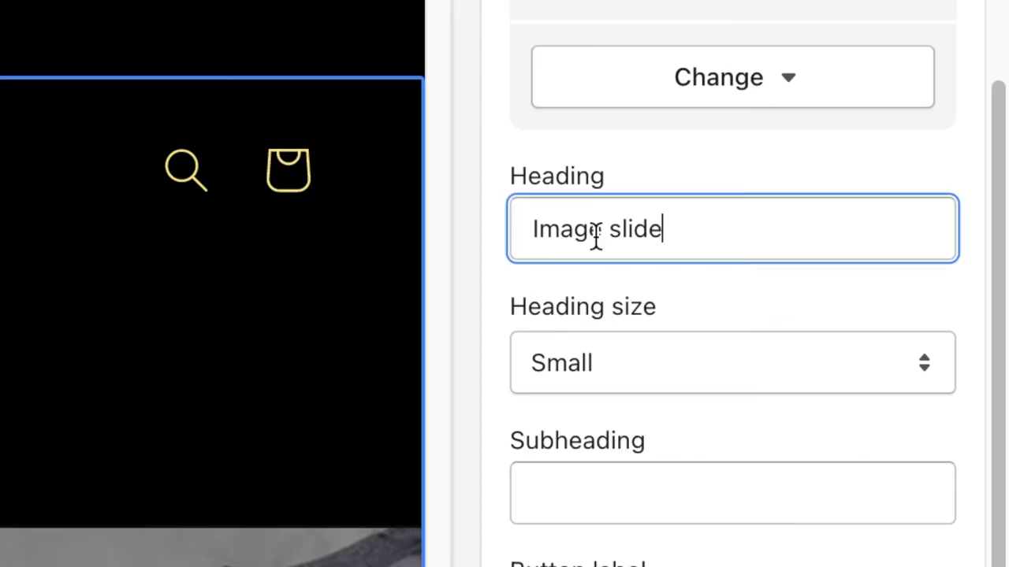
triple_click(803, 85)
text(Make your)
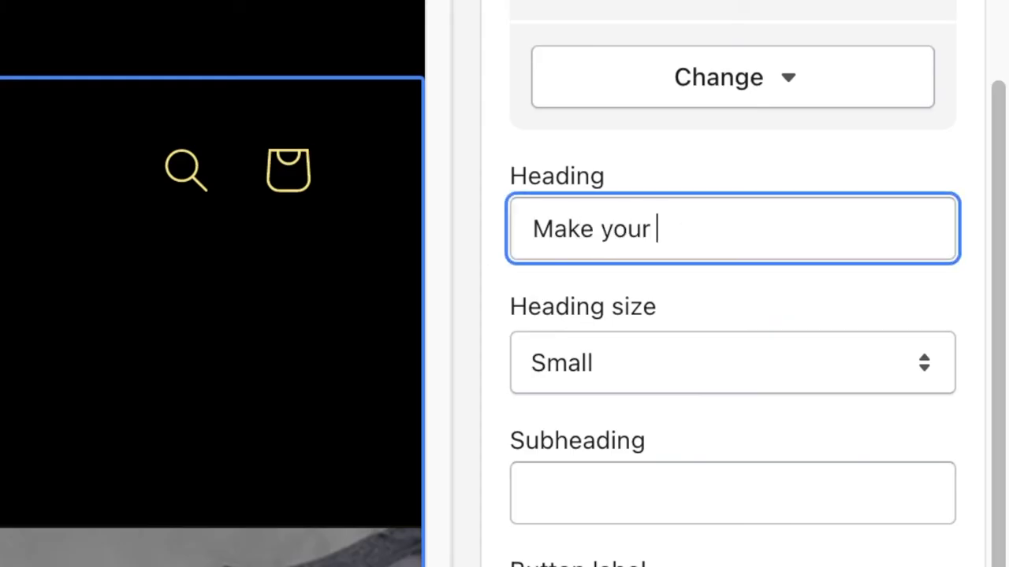
text( own stor)
text(e!)
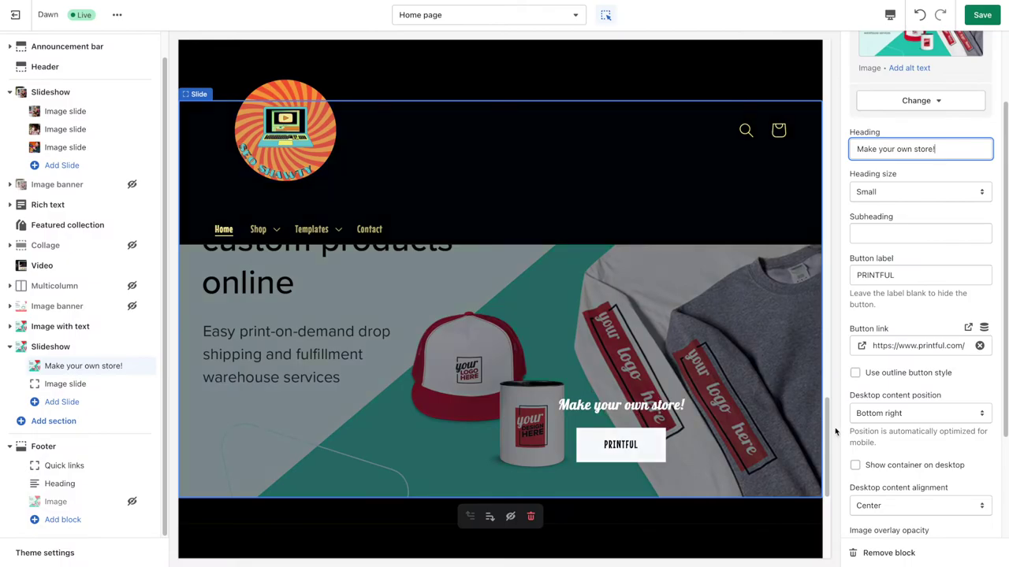
Check the slide in the preview, then set its desktop content position to Bottom left and its alignment to Left.
scroll(830, 416, up, 2)
scroll(767, 428, down, 4)
scroll(823, 457, up, 2)
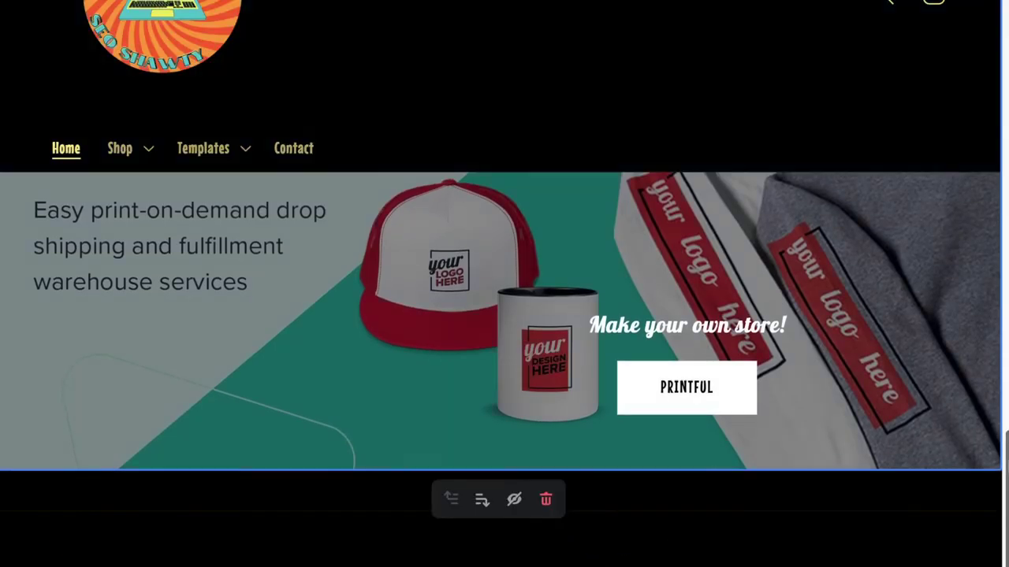
scroll(501, 283, up, 2)
click(919, 413)
click(898, 382)
click(919, 505)
click(936, 490)
scroll(822, 412, down, 1)
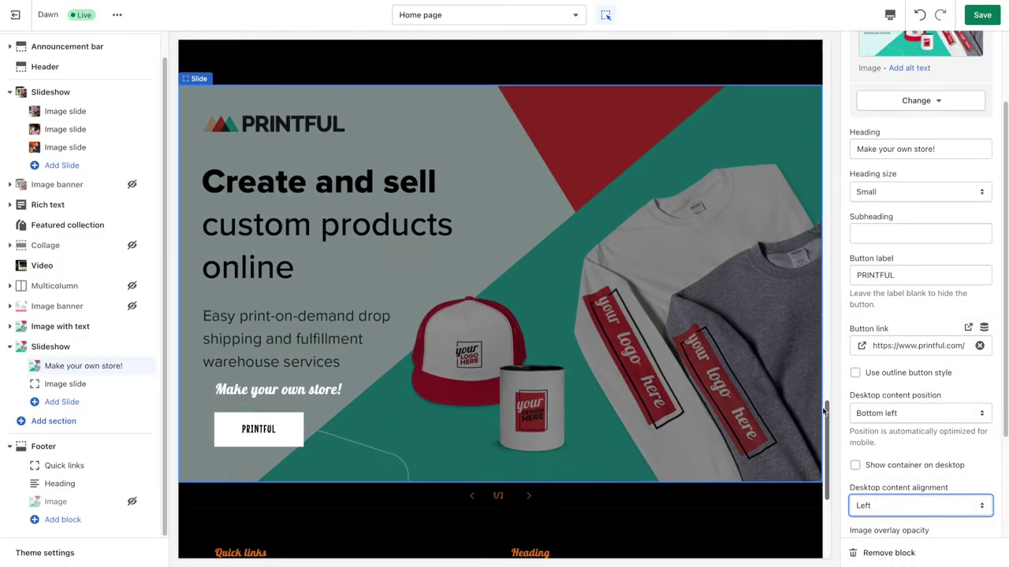
Clear the Printful slide's heading, and undo the deletion.
scroll(822, 408, down, 1)
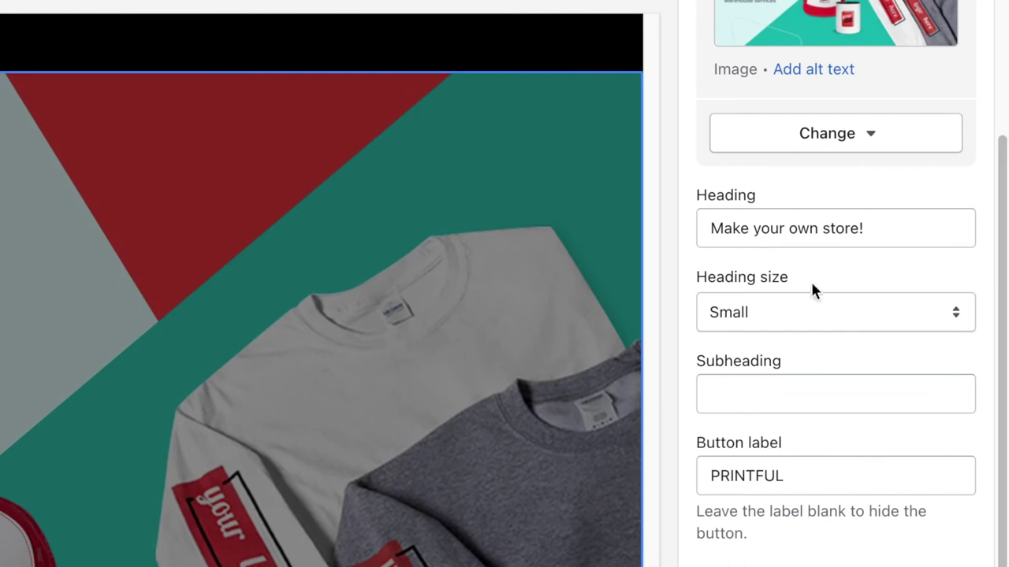
triple_click(796, 228)
key(BackSpace)
click(771, 379)
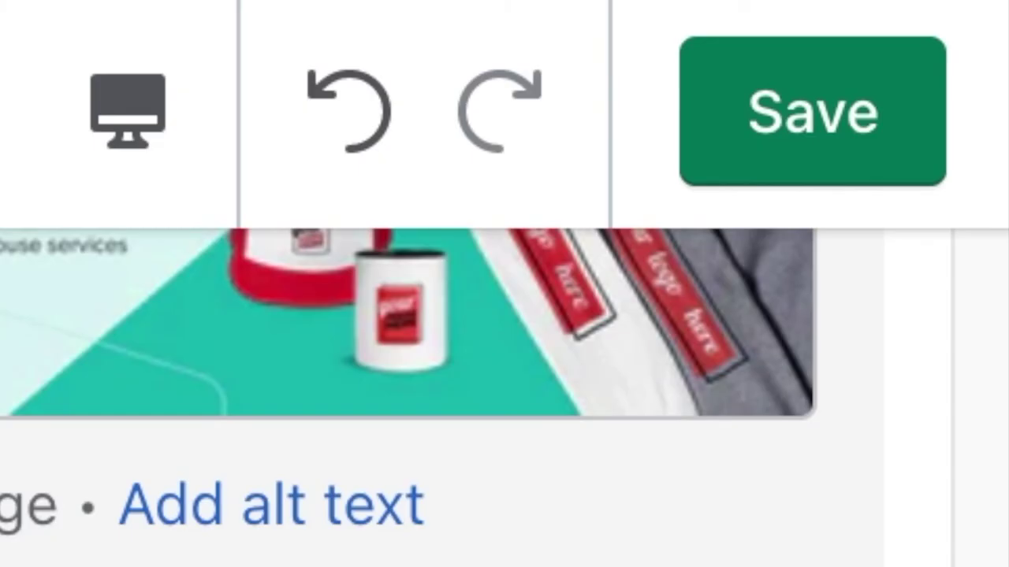
click(386, 140)
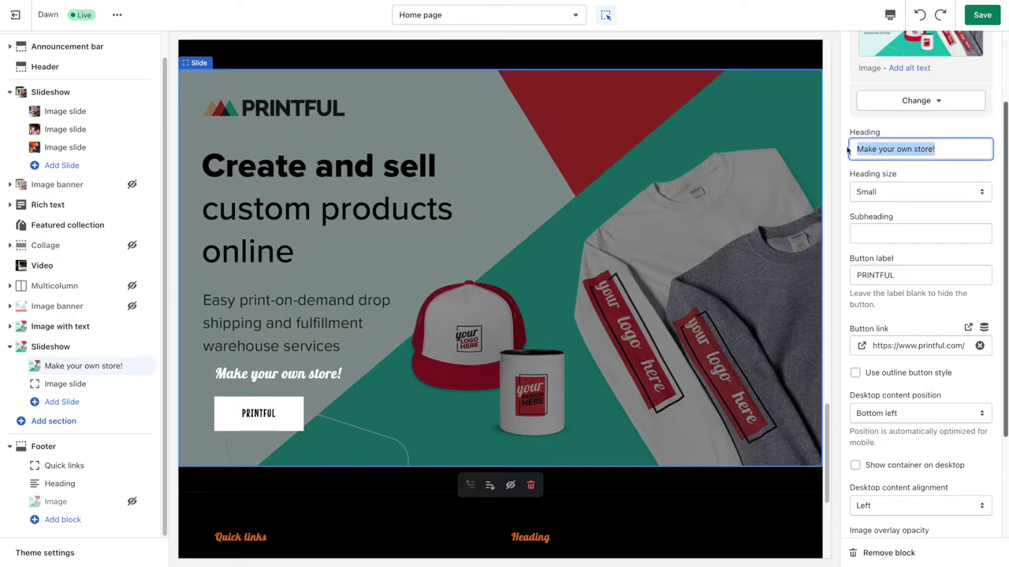
Save the theme changes and switch the editor preview to Fullscreen.
key(ctrl+s)
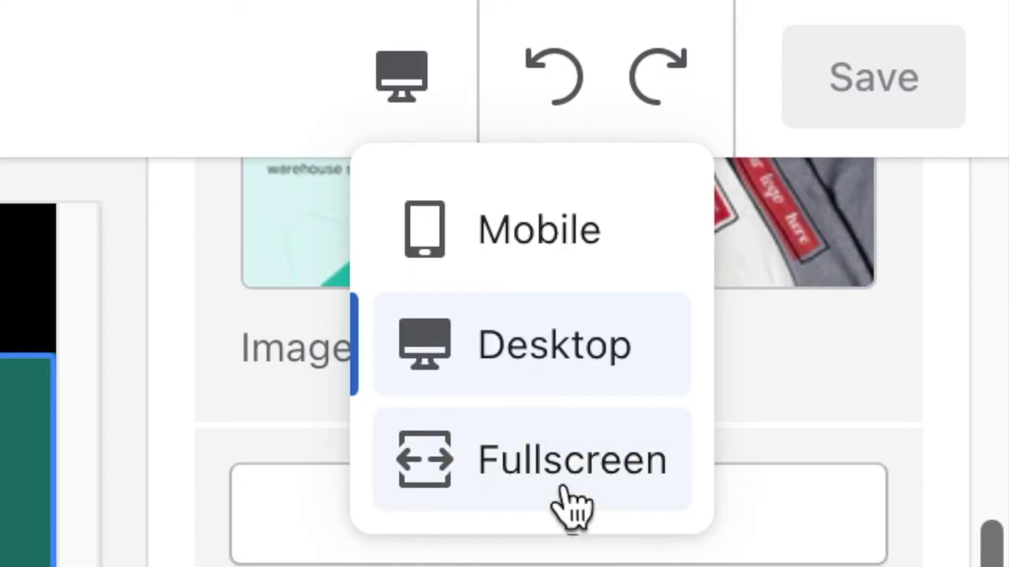
click(563, 489)
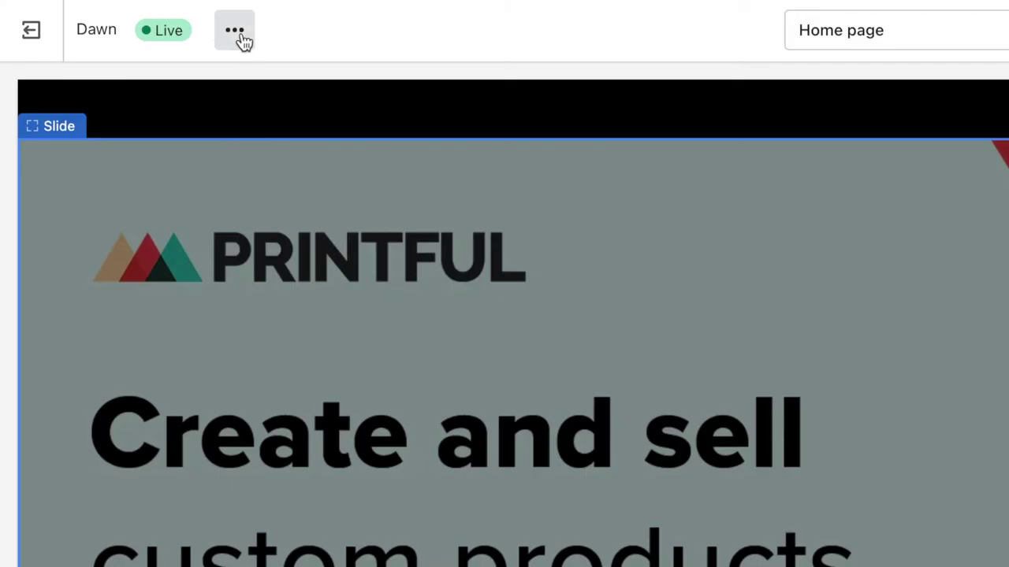
View the store's live home page and review its sections from the header down to the Printful slideshow.
click(118, 17)
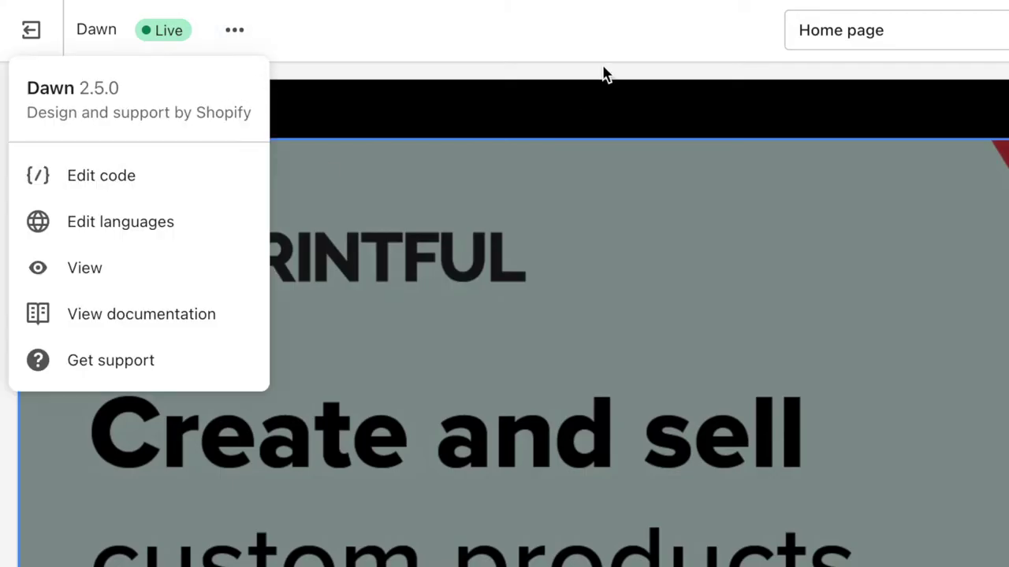
click(197, 268)
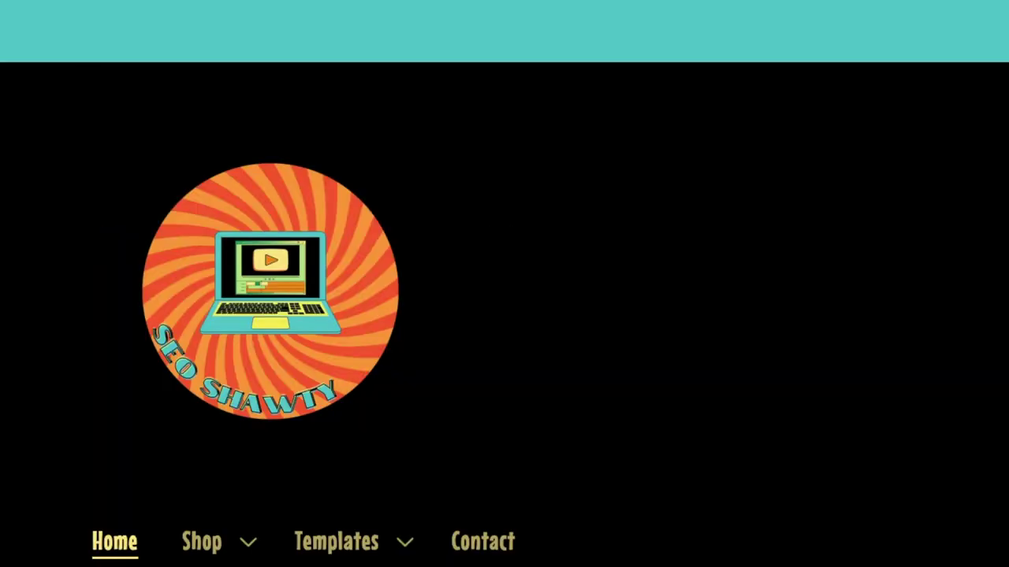
scroll(505, 283, down, 2)
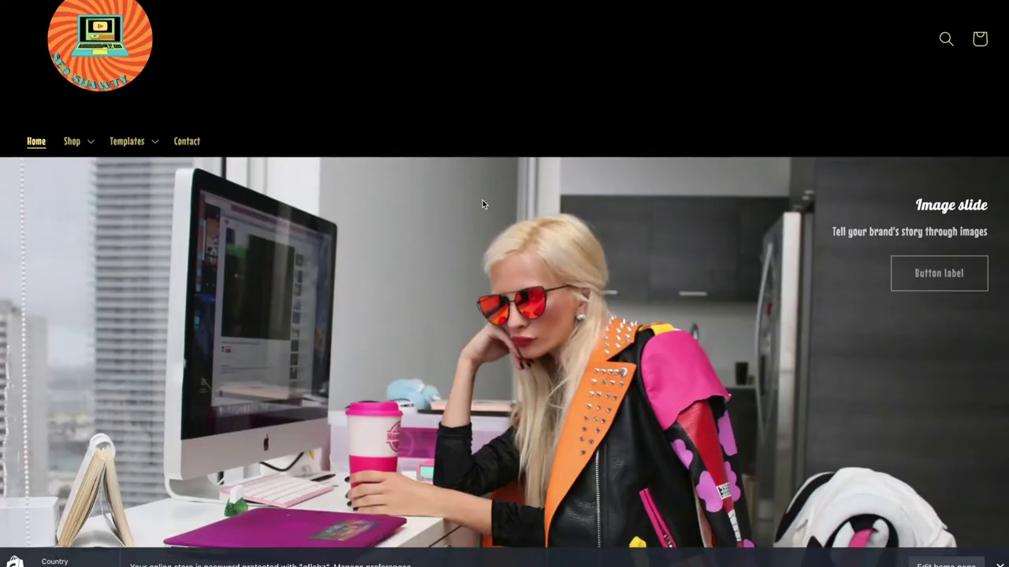
scroll(482, 199, down, 3)
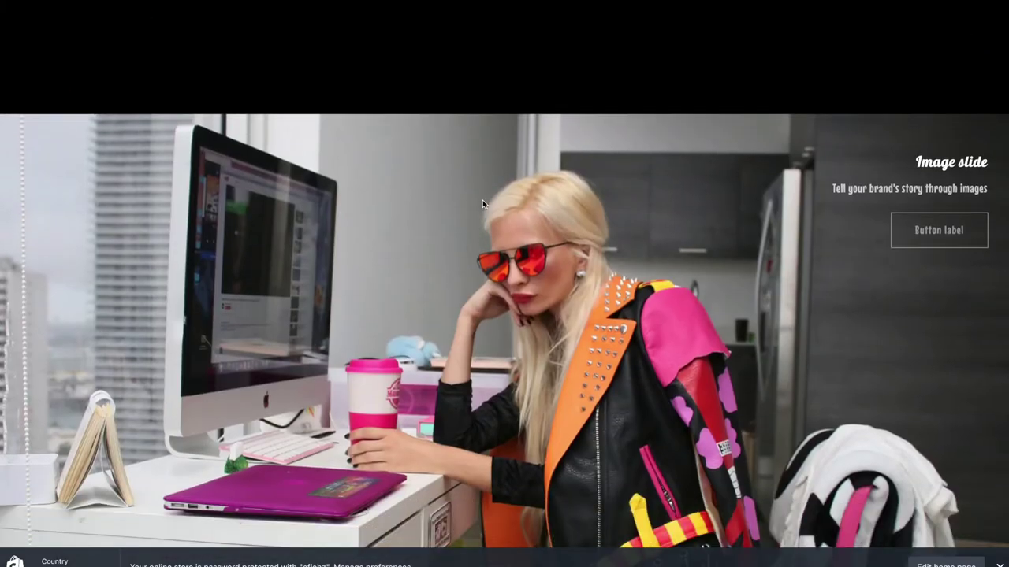
scroll(482, 199, down, 2)
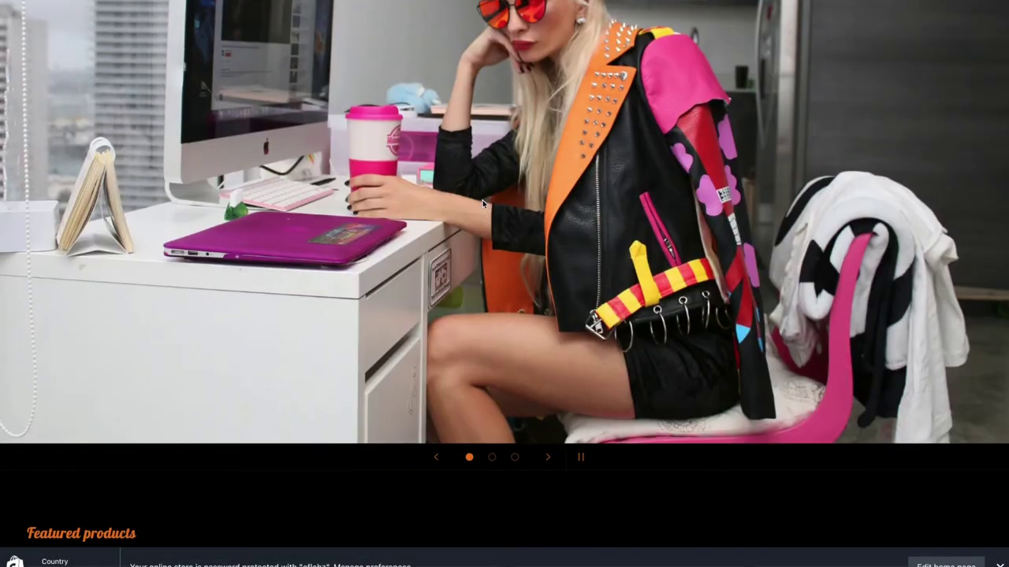
scroll(482, 200, up, 1)
scroll(482, 204, down, 6)
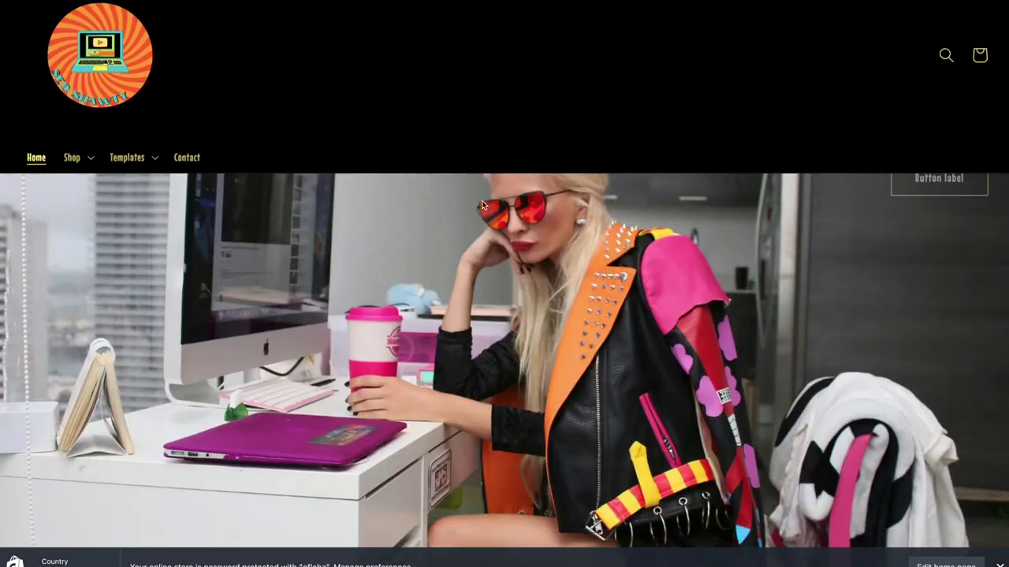
scroll(483, 204, down, 5)
scroll(482, 205, up, 3)
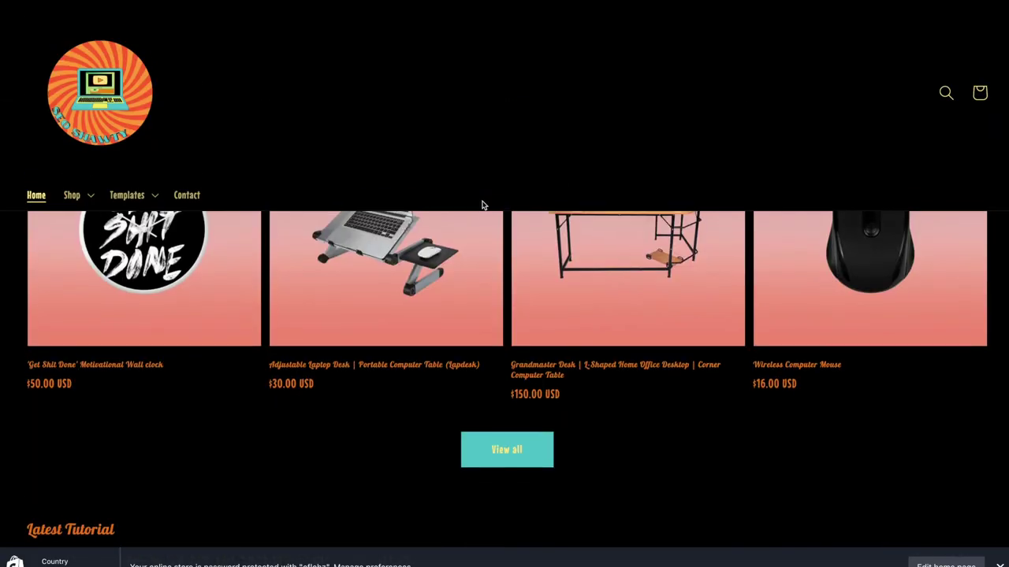
scroll(483, 205, up, 1)
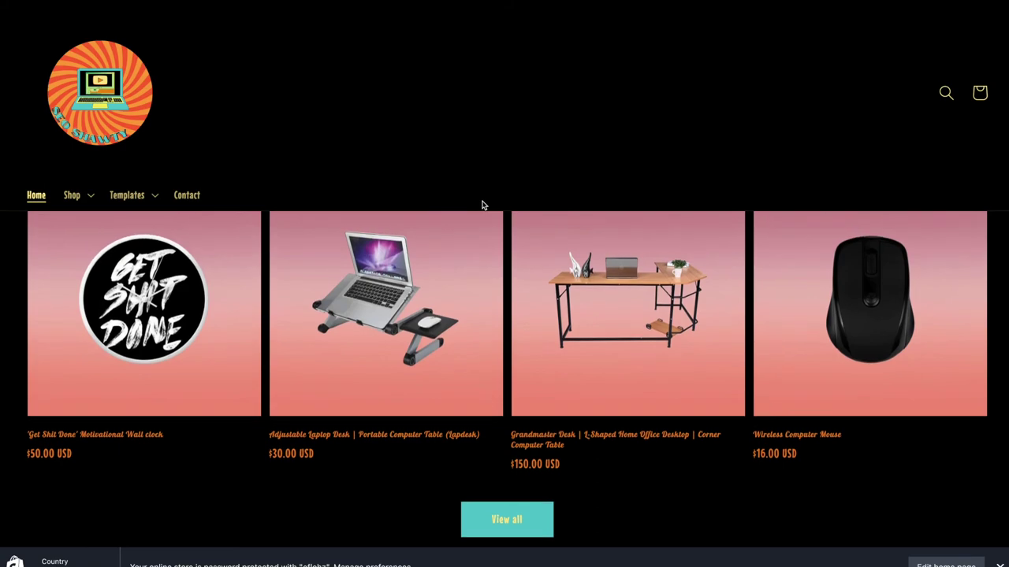
scroll(483, 204, down, 5)
scroll(483, 205, down, 10)
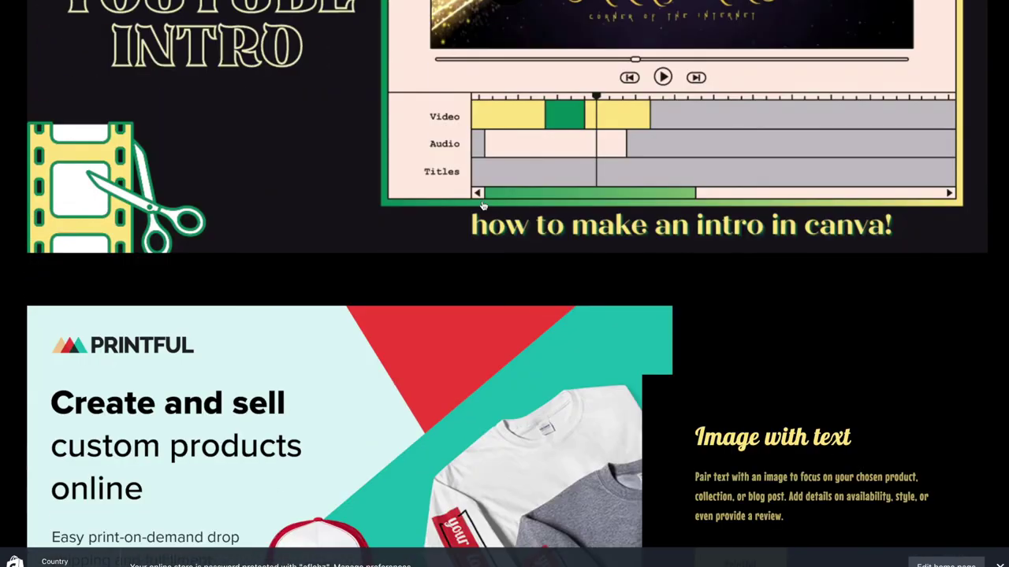
scroll(483, 205, down, 10)
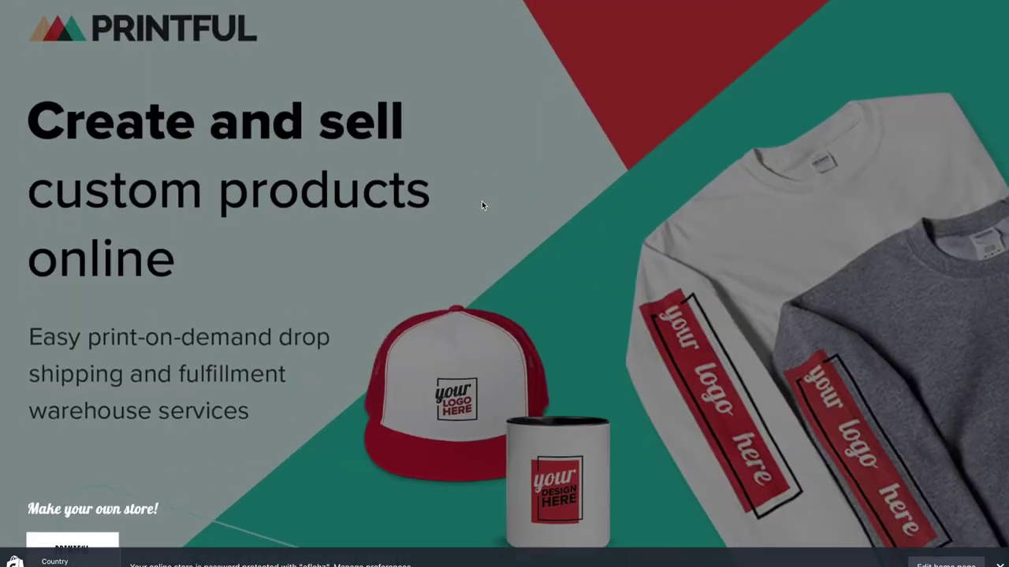
Compare the image-with-text section with the Printful slideshow below it, checking the slide's heading and button placement.
scroll(482, 201, up, 5)
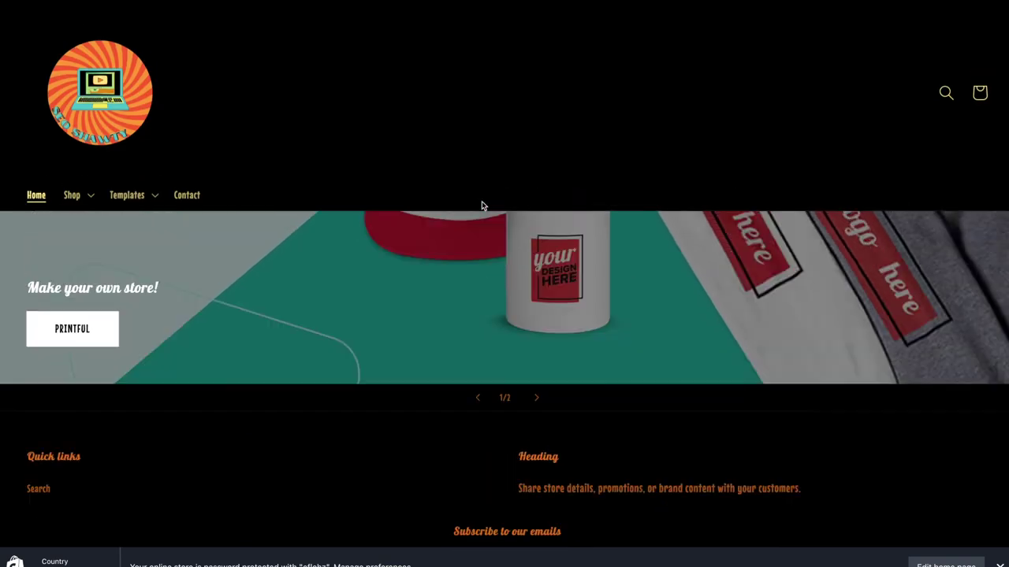
scroll(482, 201, up, 3)
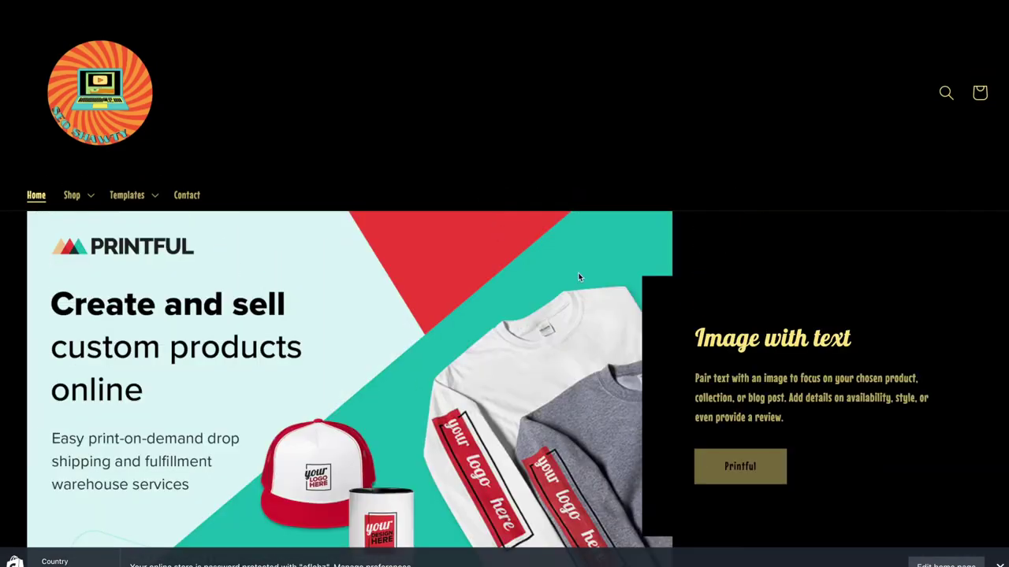
scroll(574, 284, down, 6)
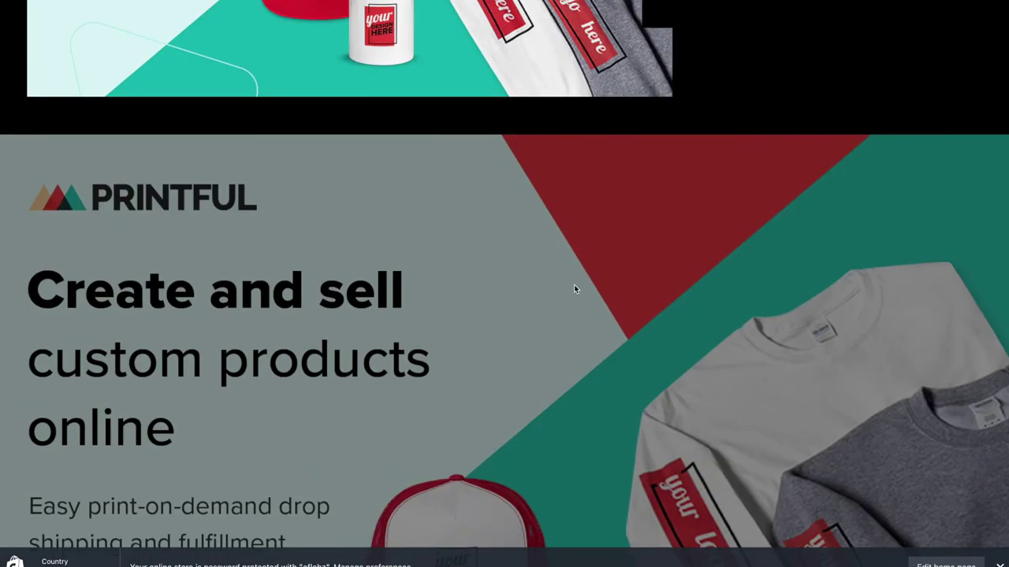
scroll(573, 288, up, 1)
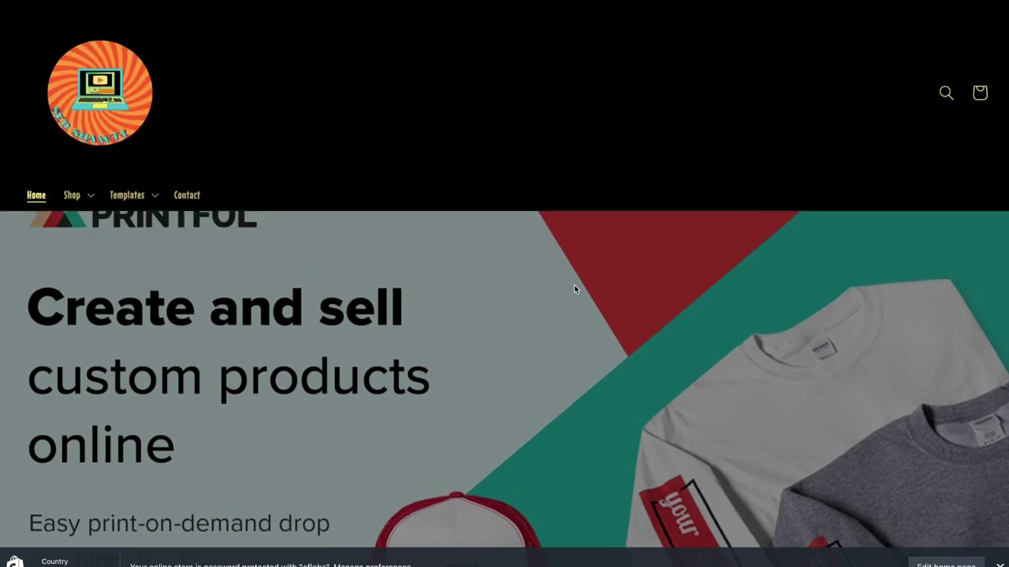
scroll(574, 289, down, 2)
scroll(574, 290, down, 3)
scroll(574, 289, up, 1)
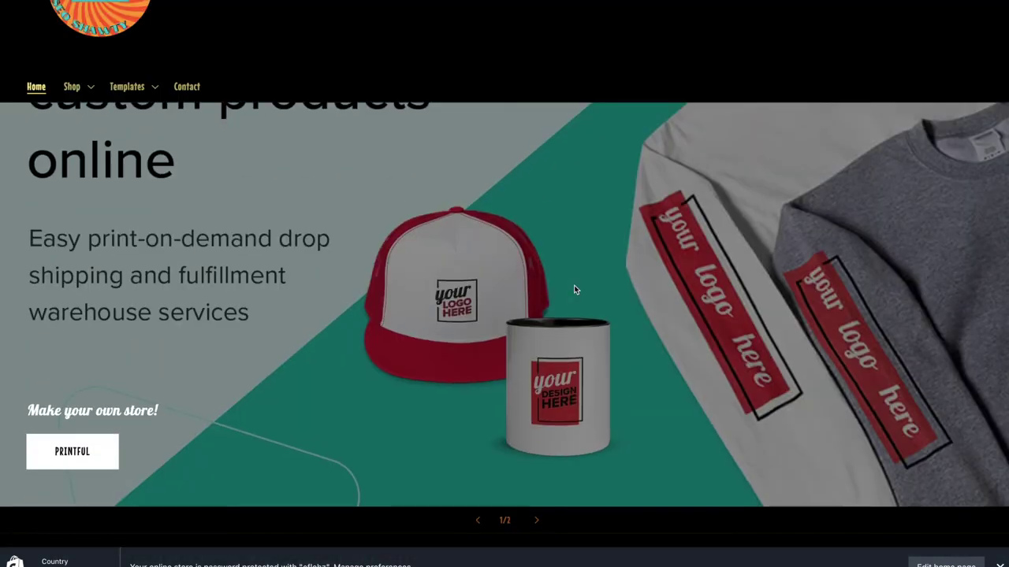
scroll(574, 288, down, 4)
scroll(558, 275, up, 3)
scroll(555, 271, up, 4)
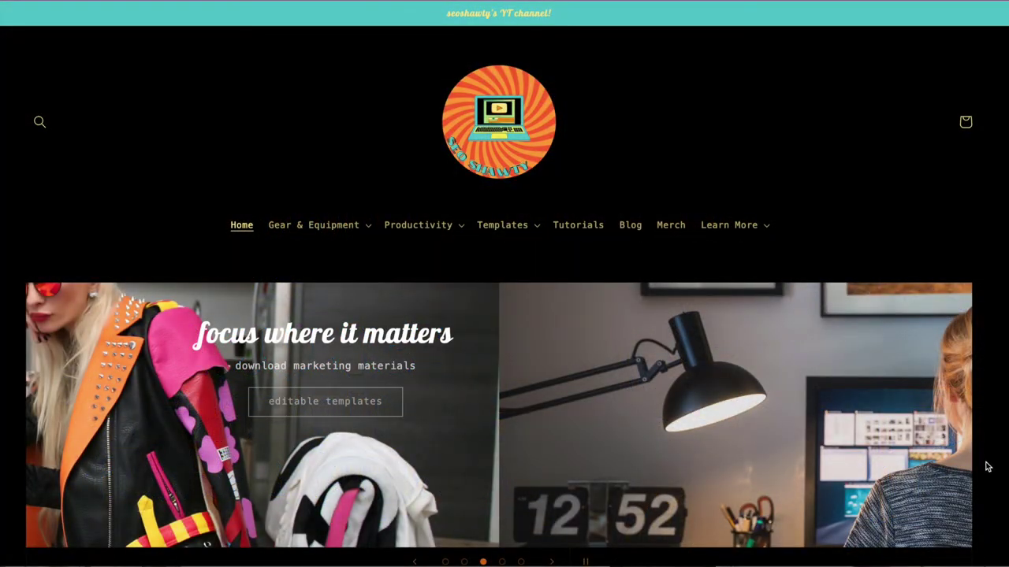
Browse all the slides in the main slideshow on the finished store's home page, including the Movavi Video Suite 2022 slide.
scroll(987, 466, down, 1)
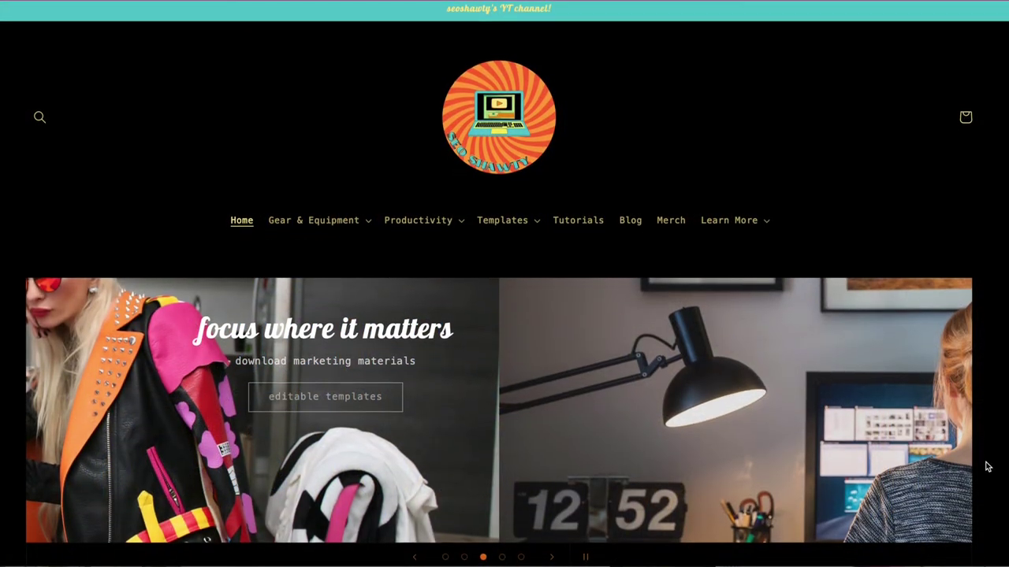
scroll(984, 467, down, 1)
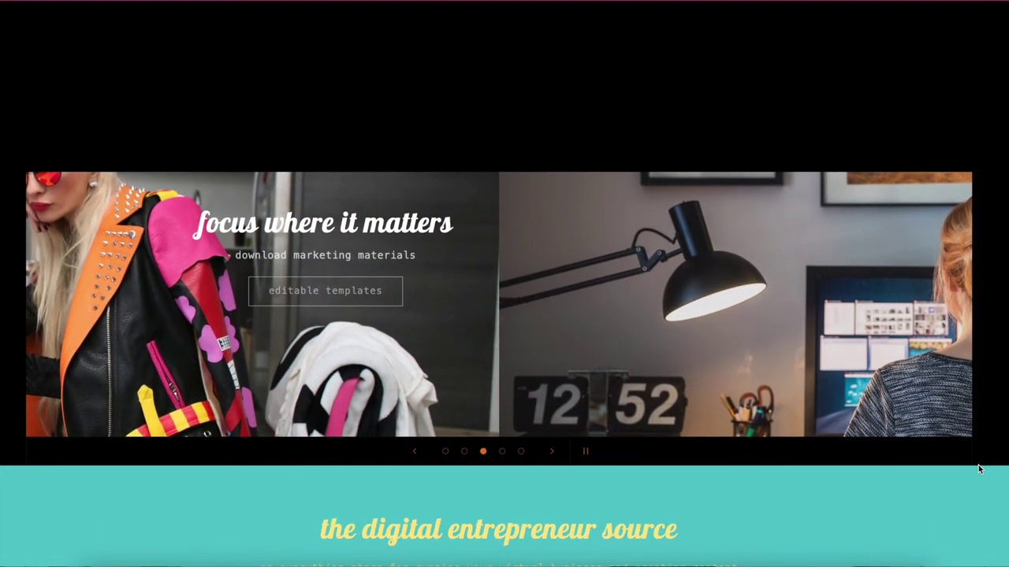
scroll(546, 471, down, 1)
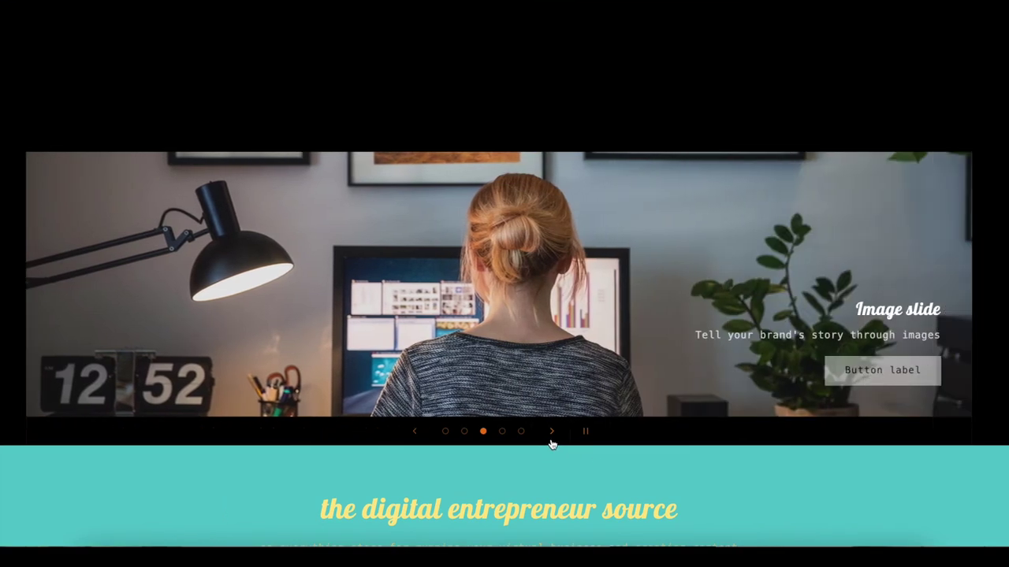
click(552, 441)
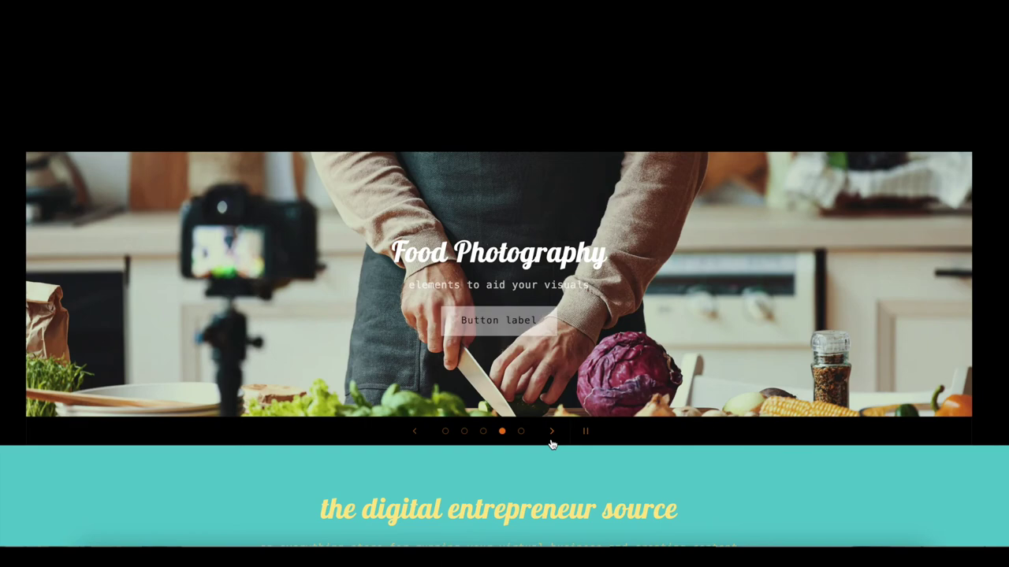
click(552, 441)
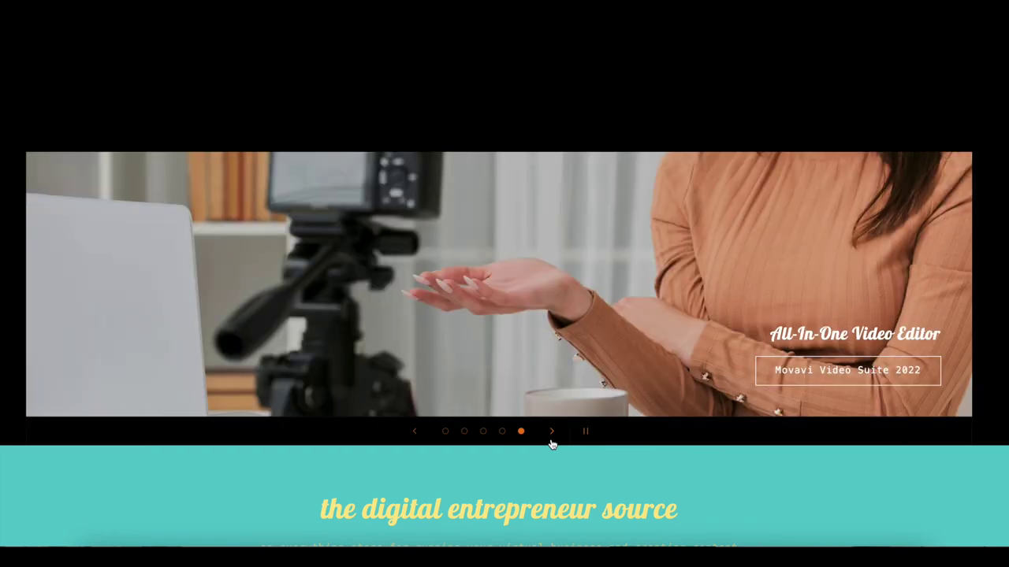
click(552, 442)
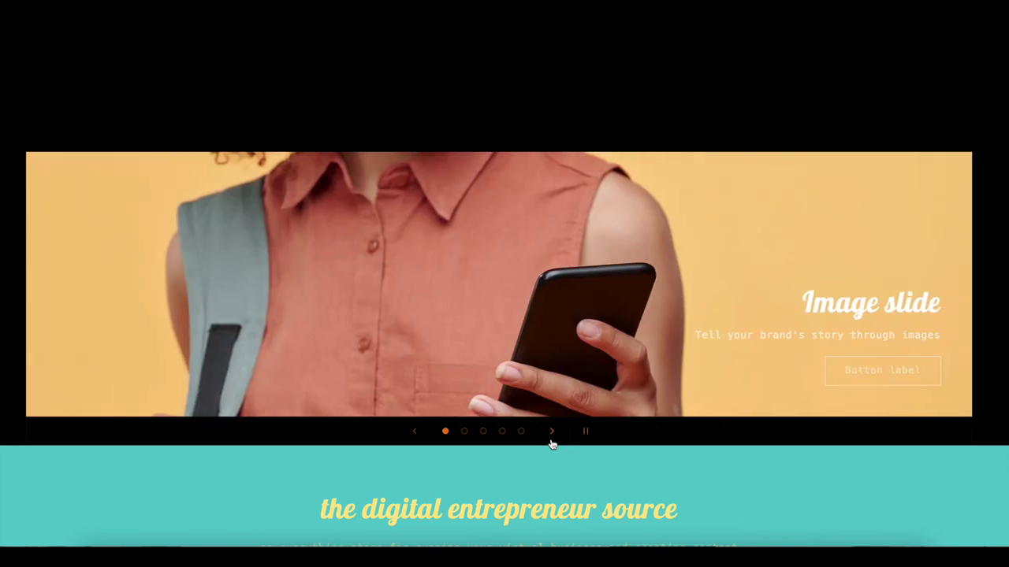
click(552, 442)
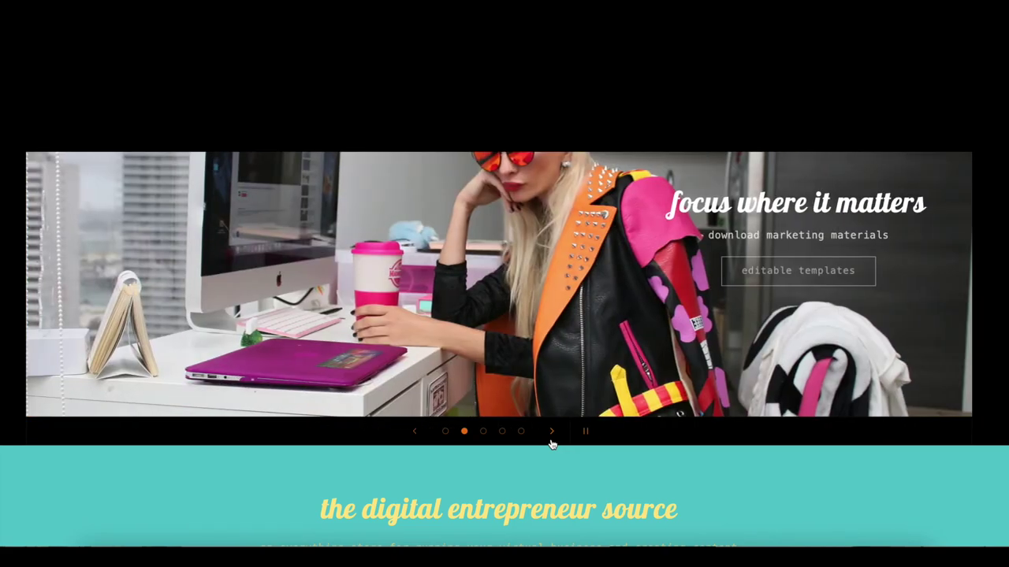
click(551, 441)
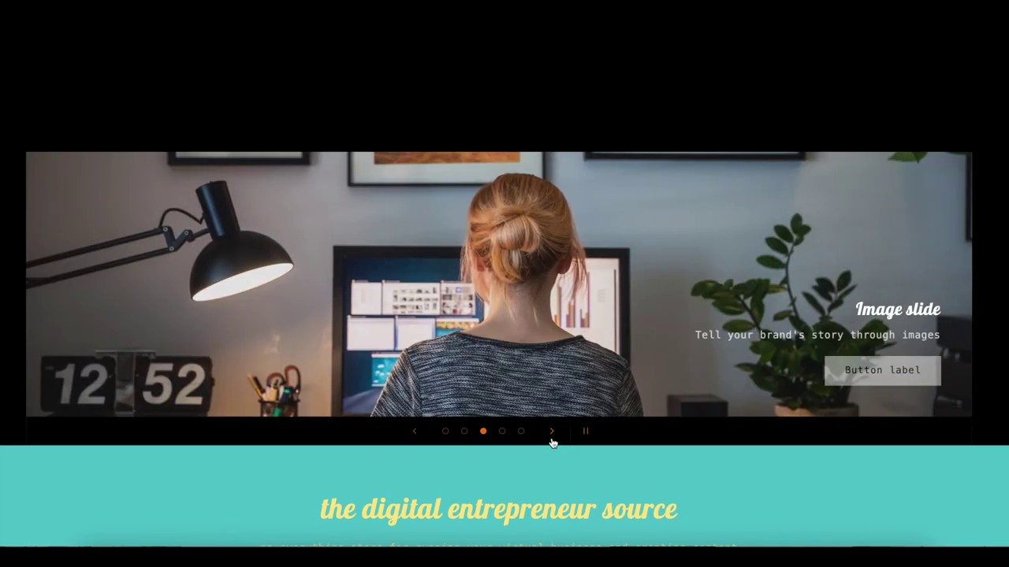
click(551, 441)
click(551, 441)
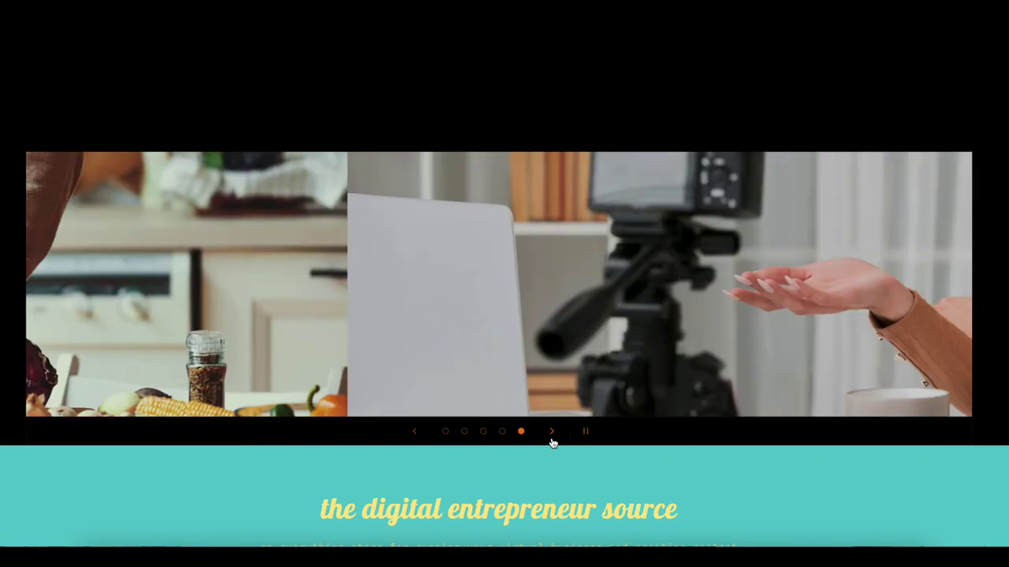
Review the finished home page's tagline, featured products, Printful slideshow and newsletter signup section.
scroll(552, 462, down, 2)
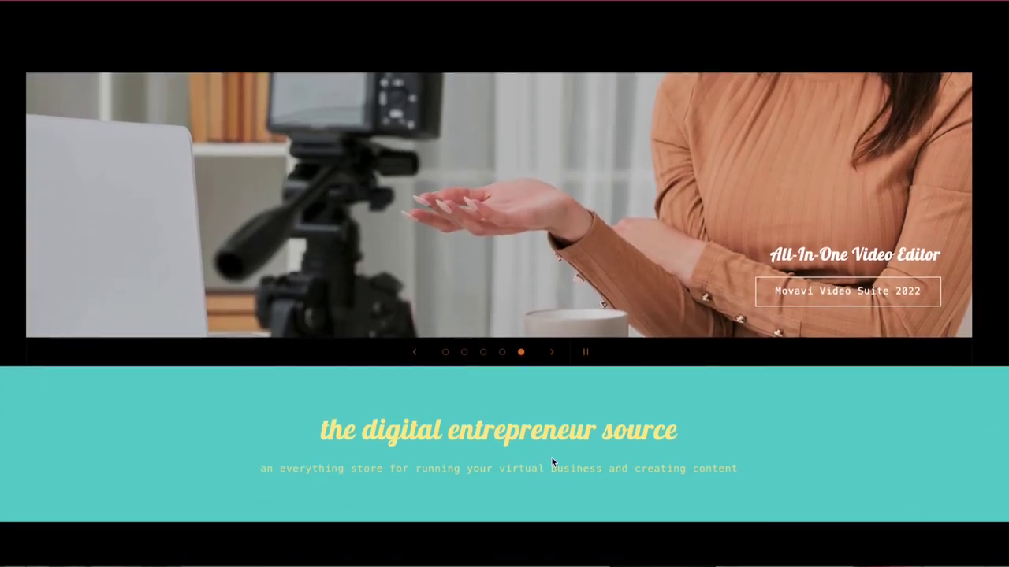
scroll(555, 460, down, 4)
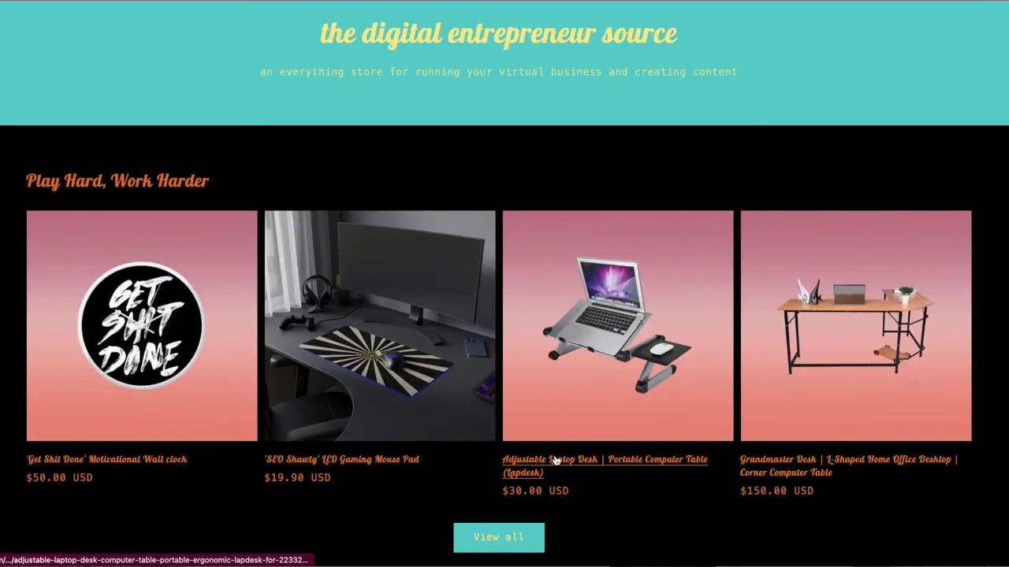
scroll(554, 460, down, 4)
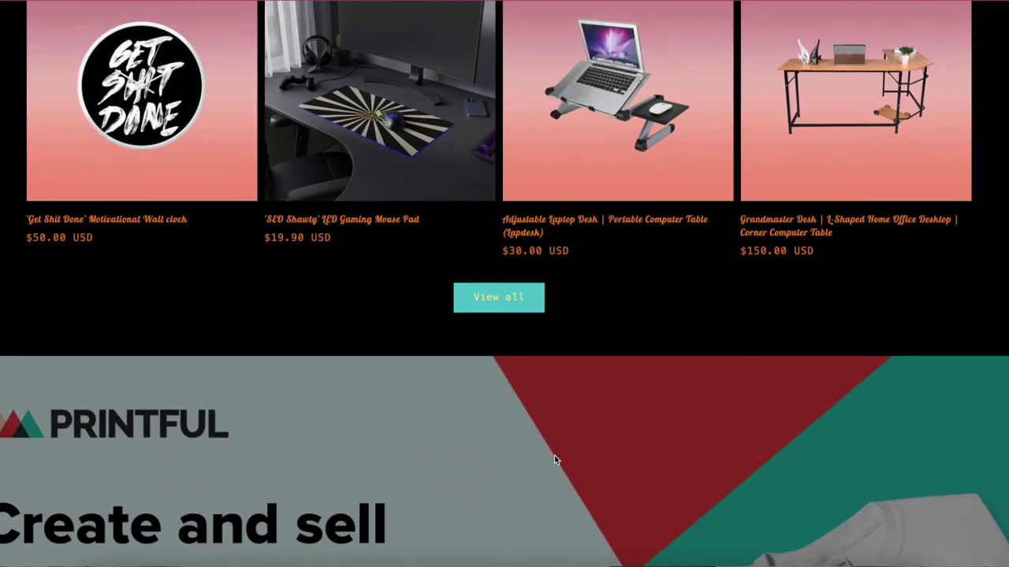
scroll(553, 460, down, 6)
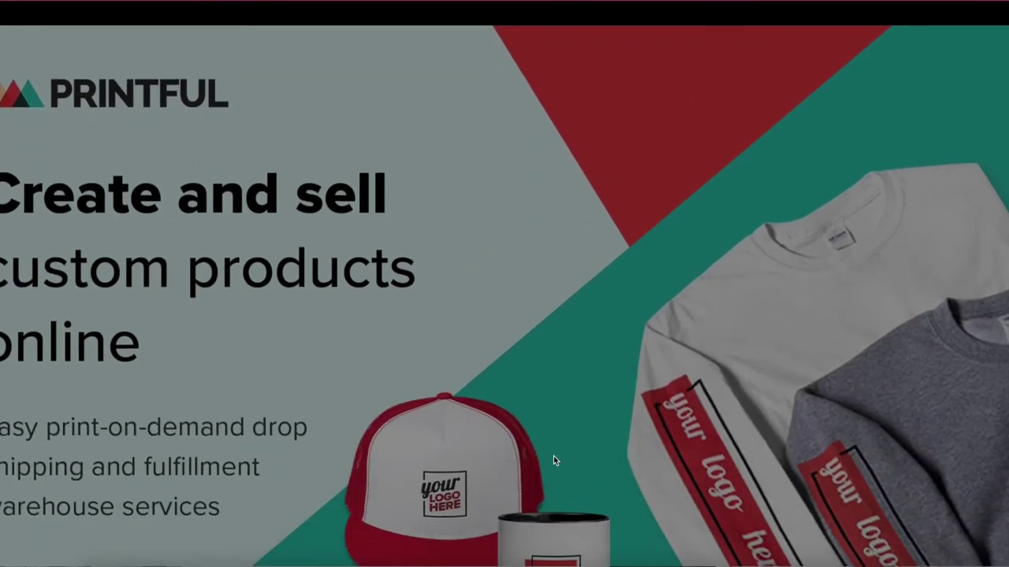
scroll(553, 461, down, 3)
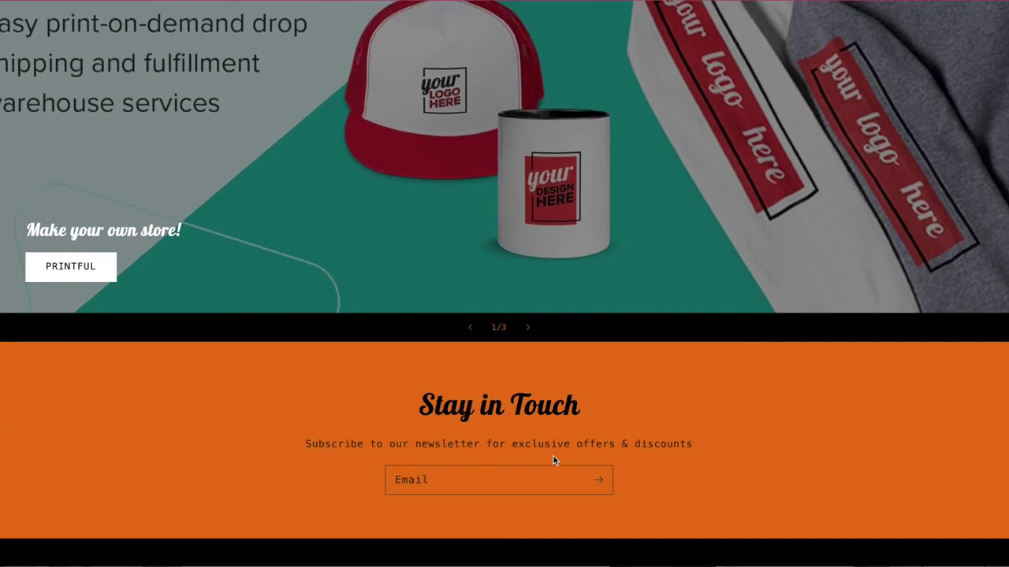
Check the finished home page's footer and examine the Gear & Equipment, Productivity with its Planning submenu, and Templates header menus.
scroll(553, 461, down, 4)
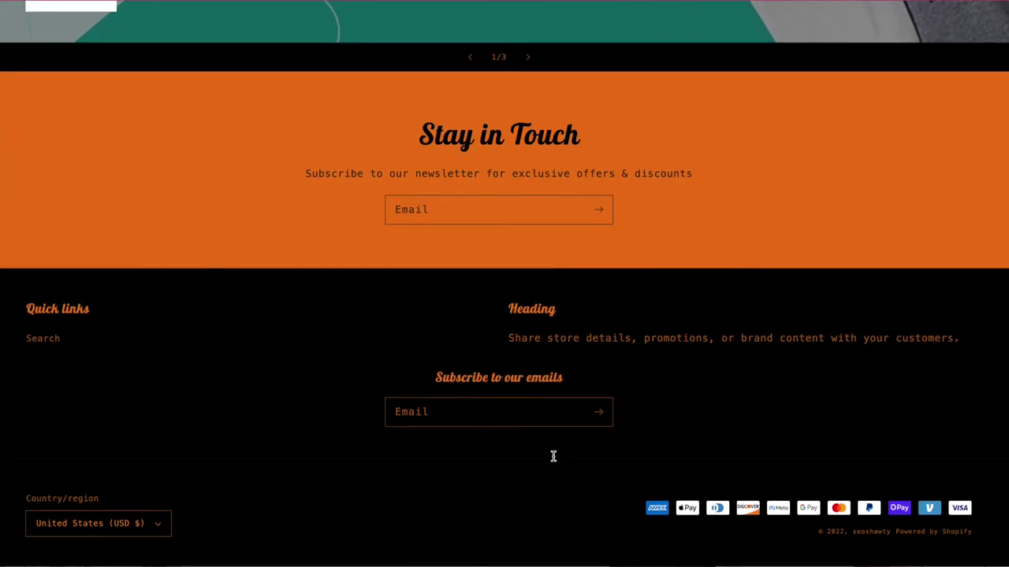
scroll(552, 461, up, 13)
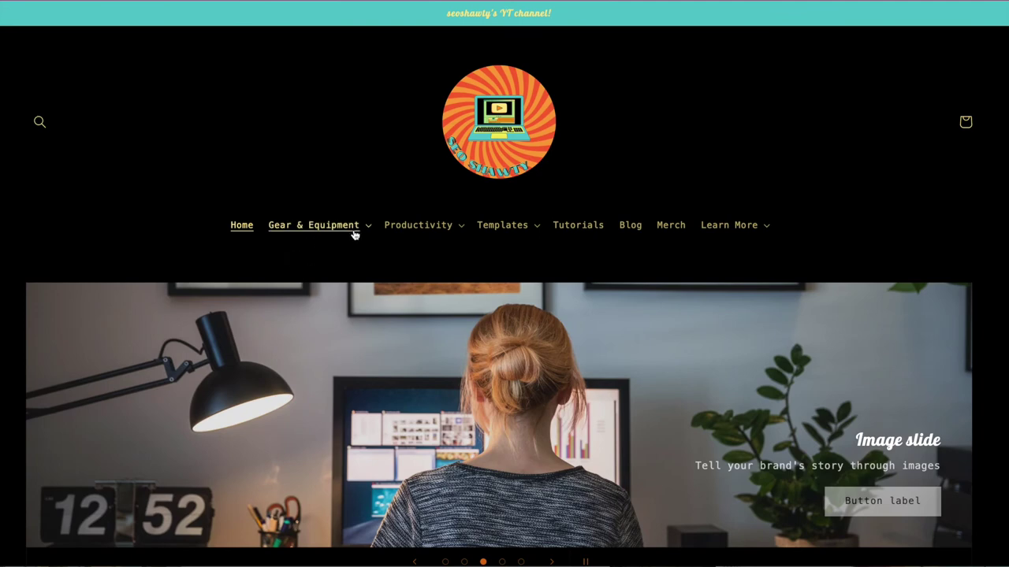
click(368, 228)
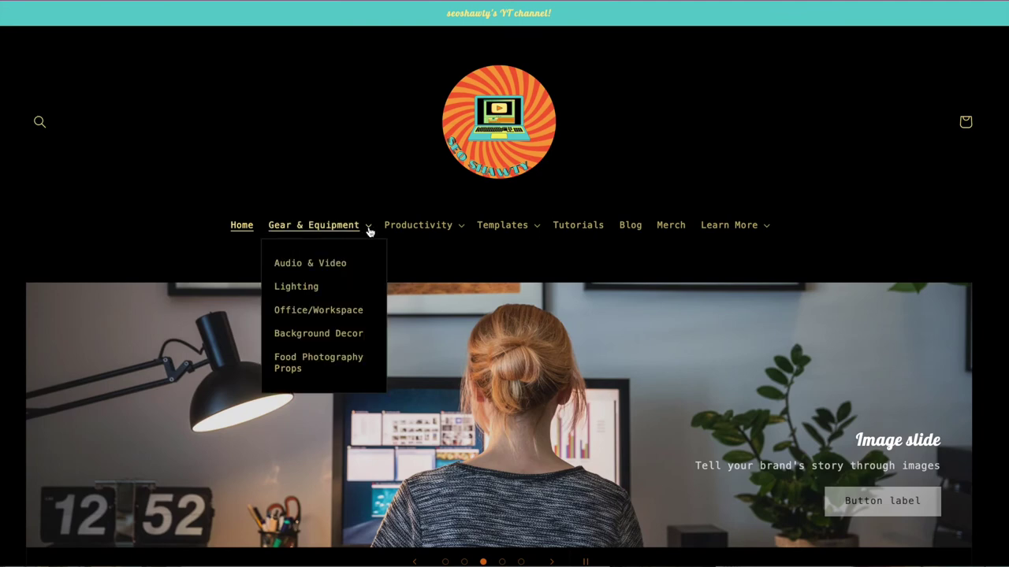
click(458, 227)
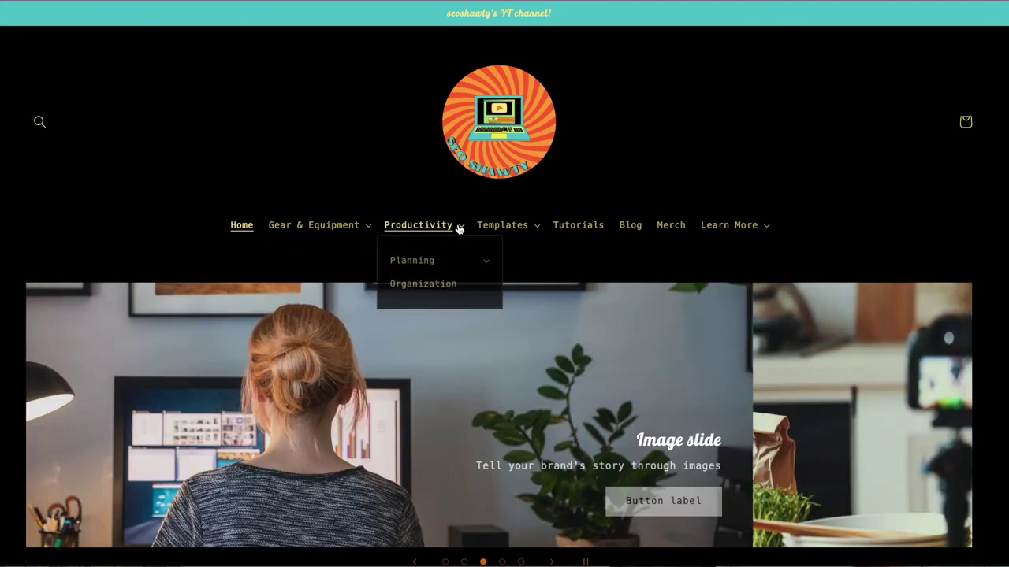
click(494, 268)
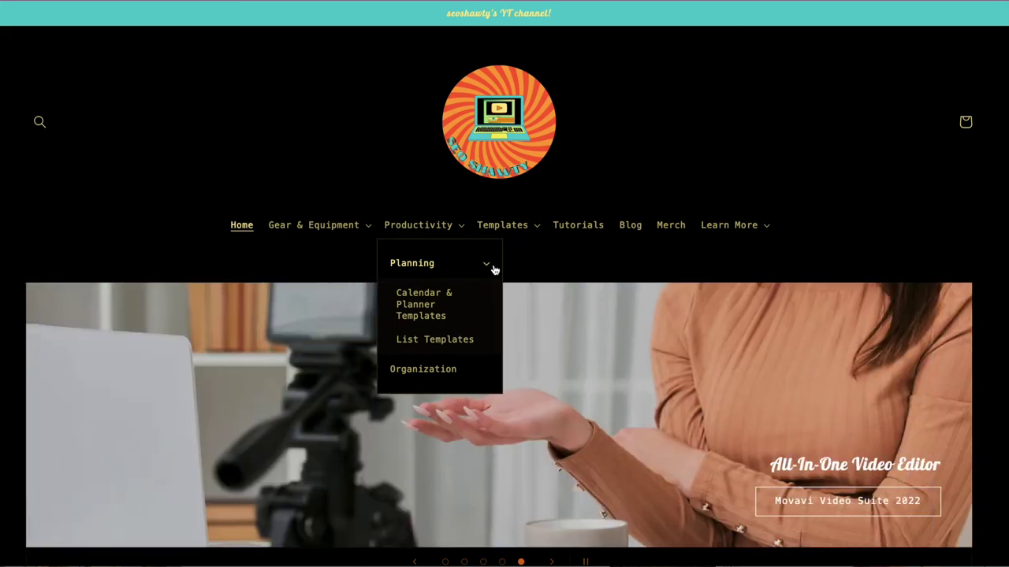
click(493, 268)
click(541, 228)
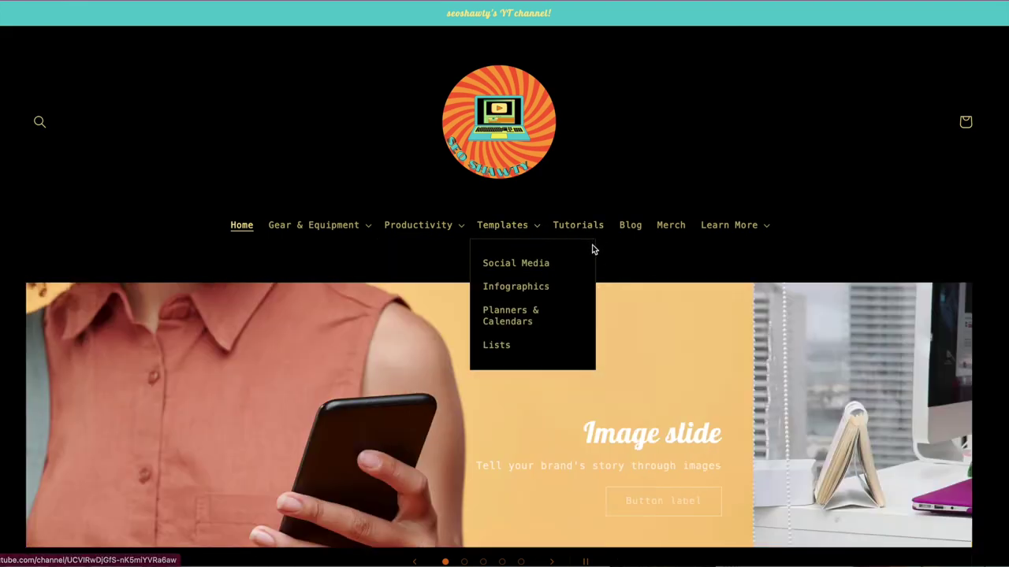
click(613, 243)
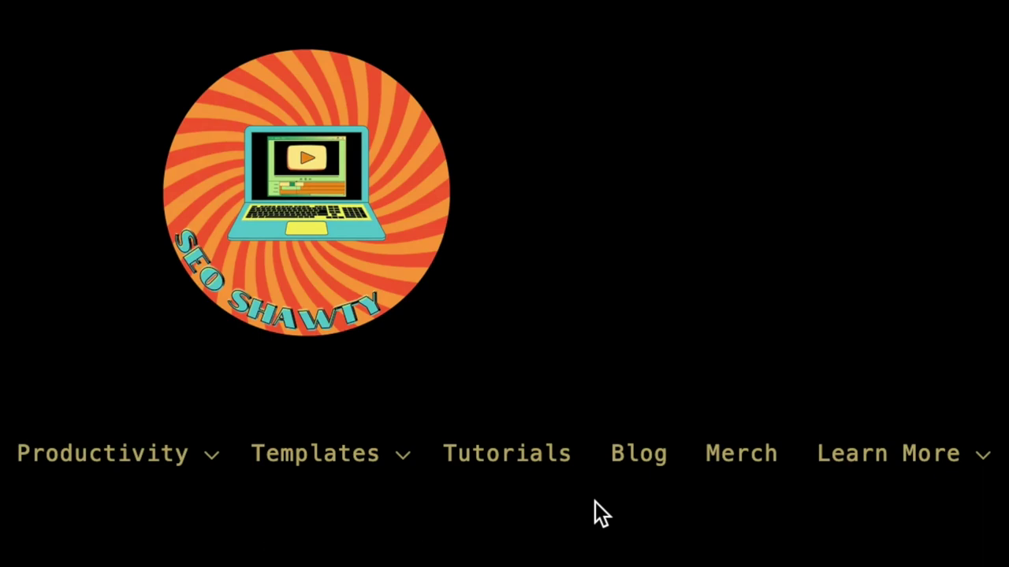
click(521, 472)
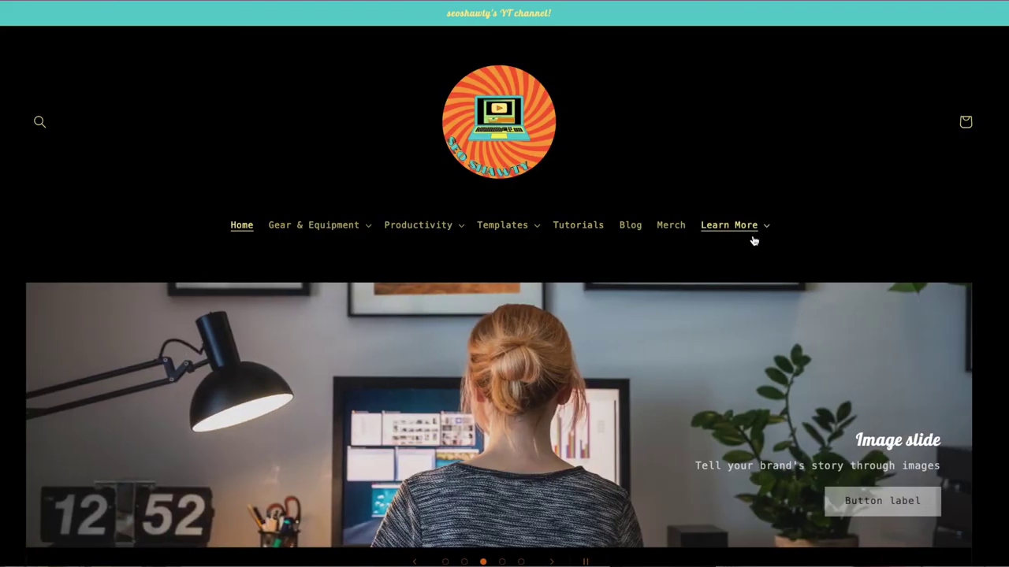
click(630, 226)
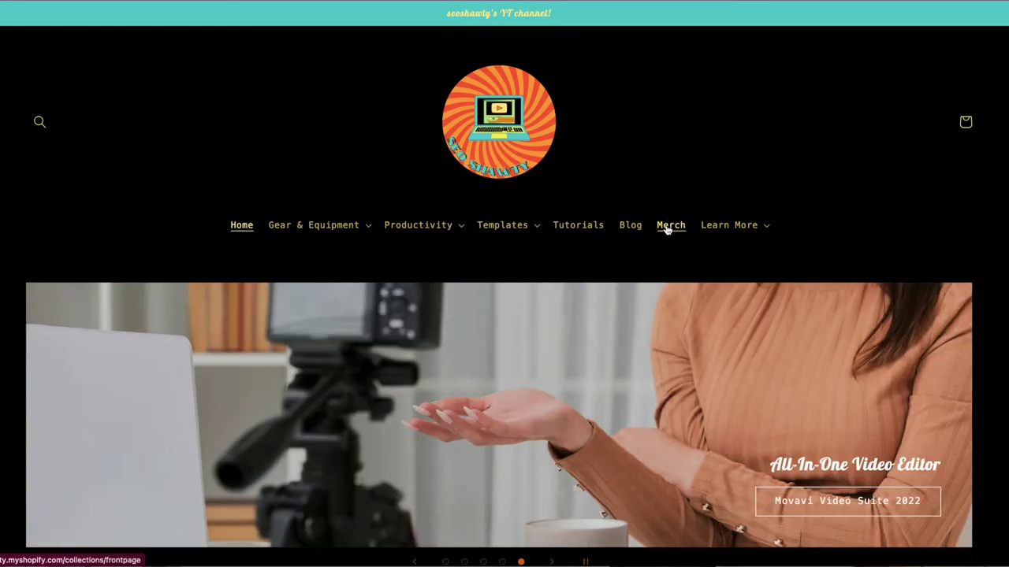
Open the Merch page, browse its products, and examine the items under the Learn More menu.
click(667, 228)
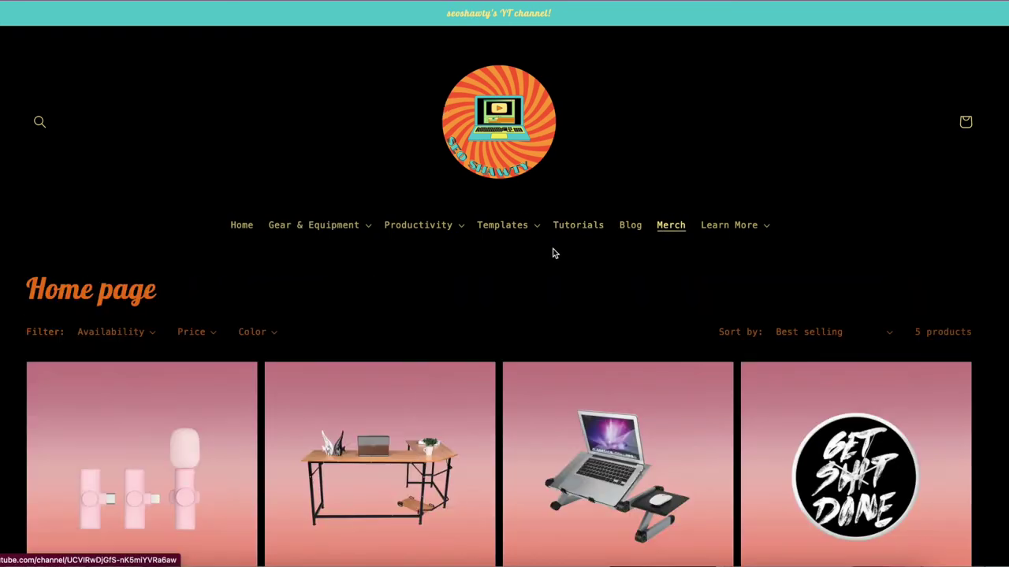
scroll(551, 251, down, 1)
scroll(551, 251, down, 3)
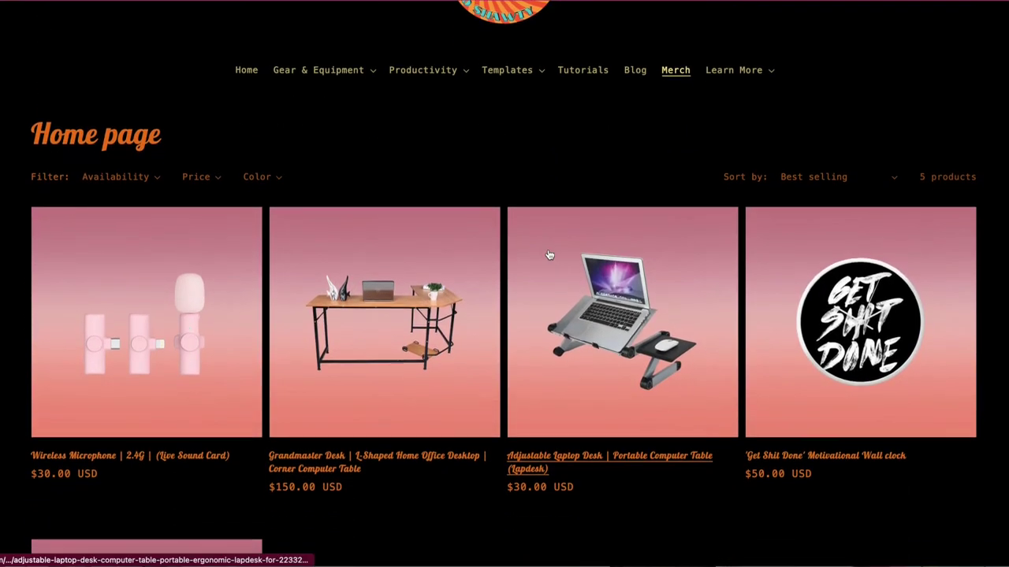
scroll(549, 252, down, 3)
scroll(549, 245, up, 7)
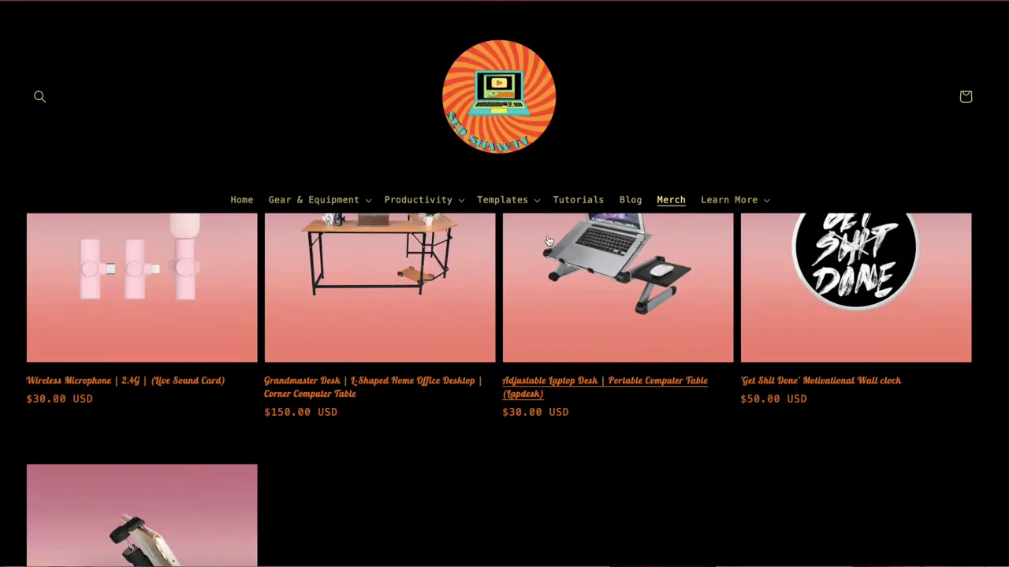
click(765, 231)
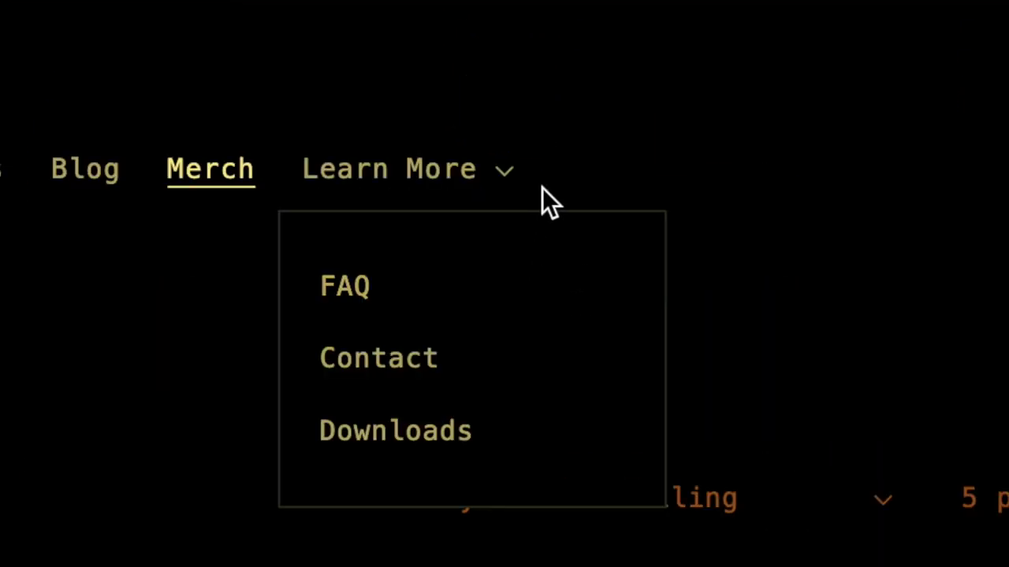
click(522, 183)
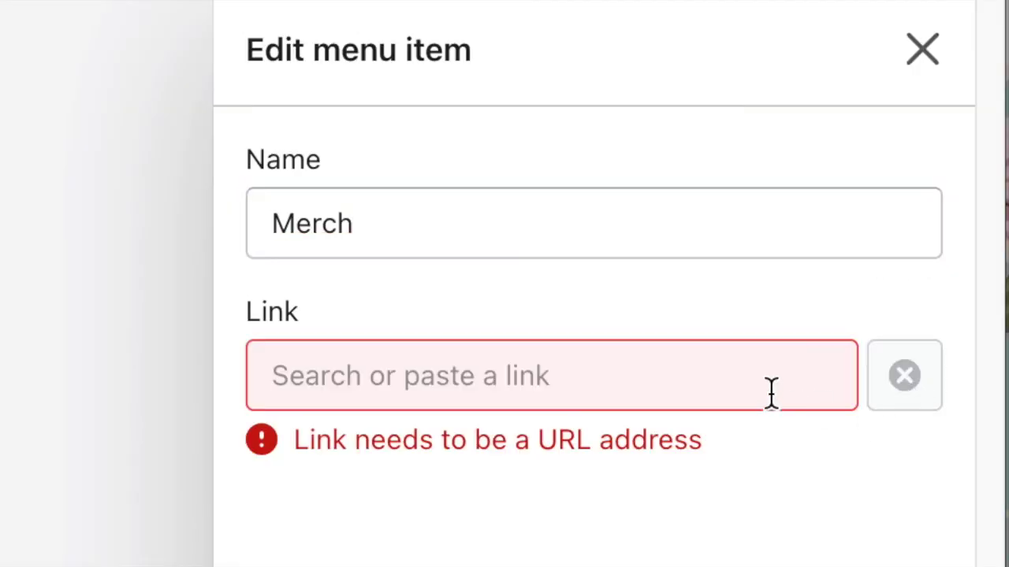
Link the Merch menu item to the Merch collection.
click(770, 394)
click(941, 239)
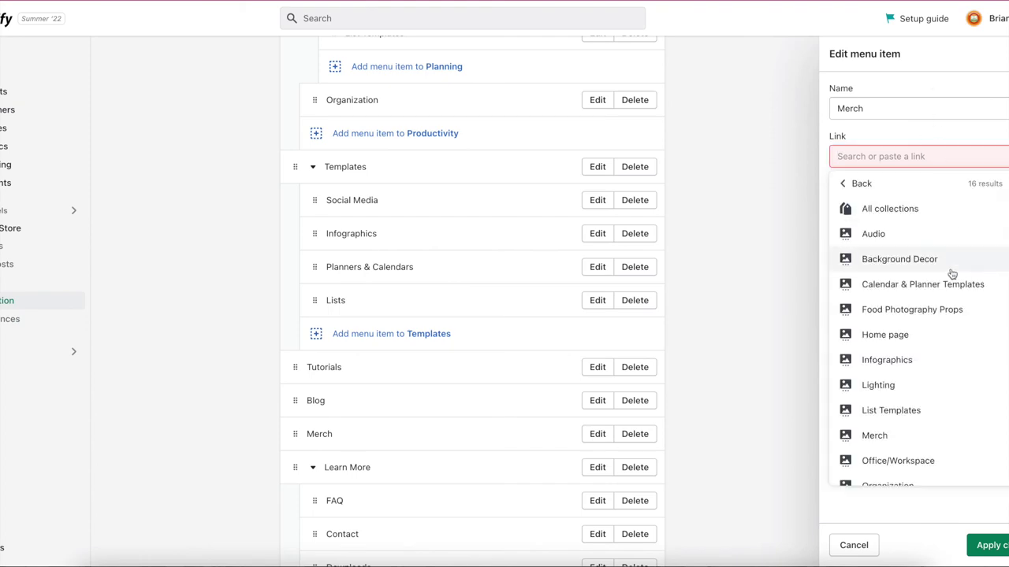
click(970, 432)
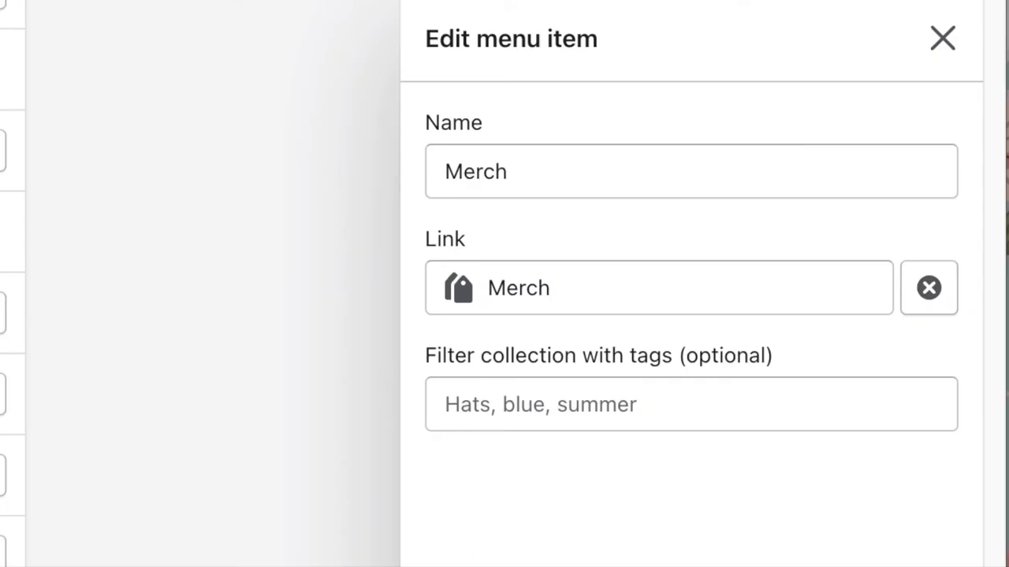
Filter the Merch menu item by the tags "merch, seoshawty merch, seo shawty merch" and apply the changes.
click(597, 394)
text(merchmerc)
key(BackSpace)
key(BackSpace)
key(BackSpace)
key(BackSpace)
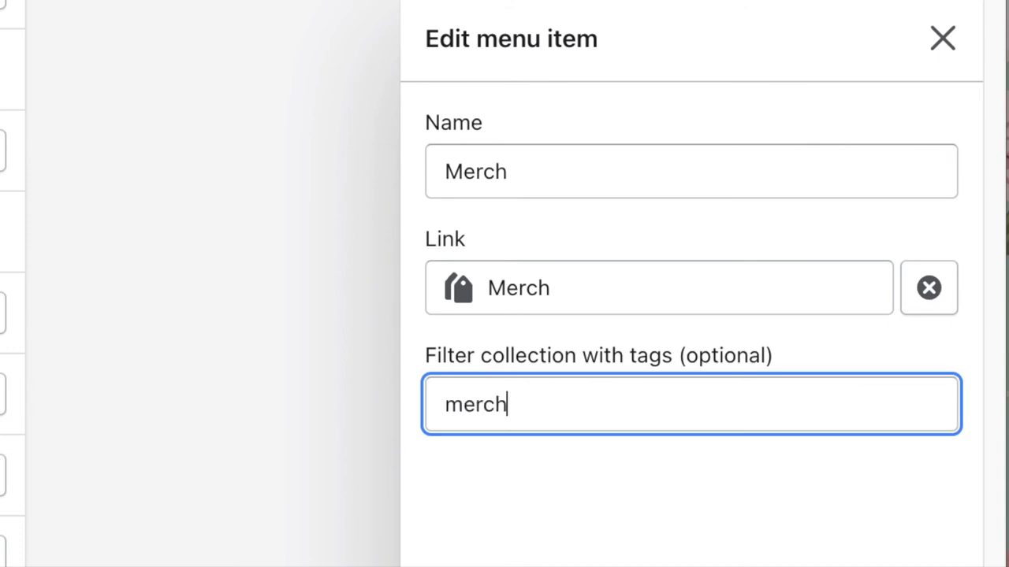
text(, seoshawty merch)
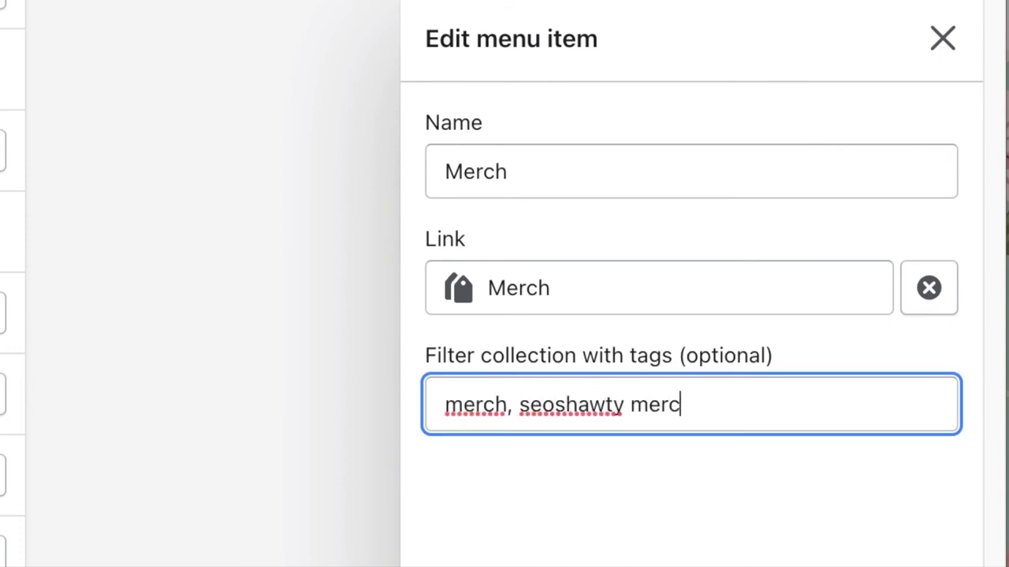
text(, seo shawty mer)
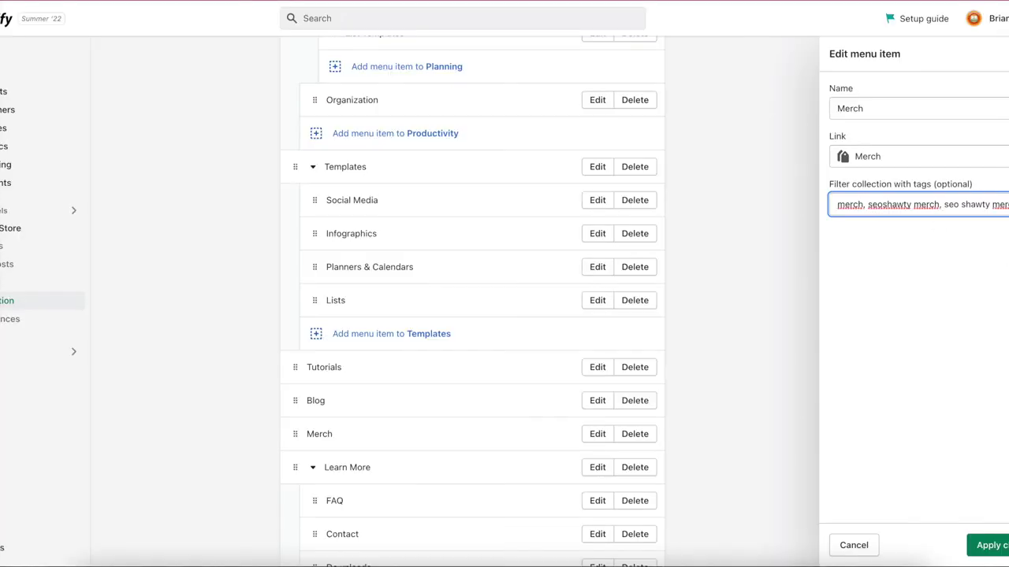
click(989, 546)
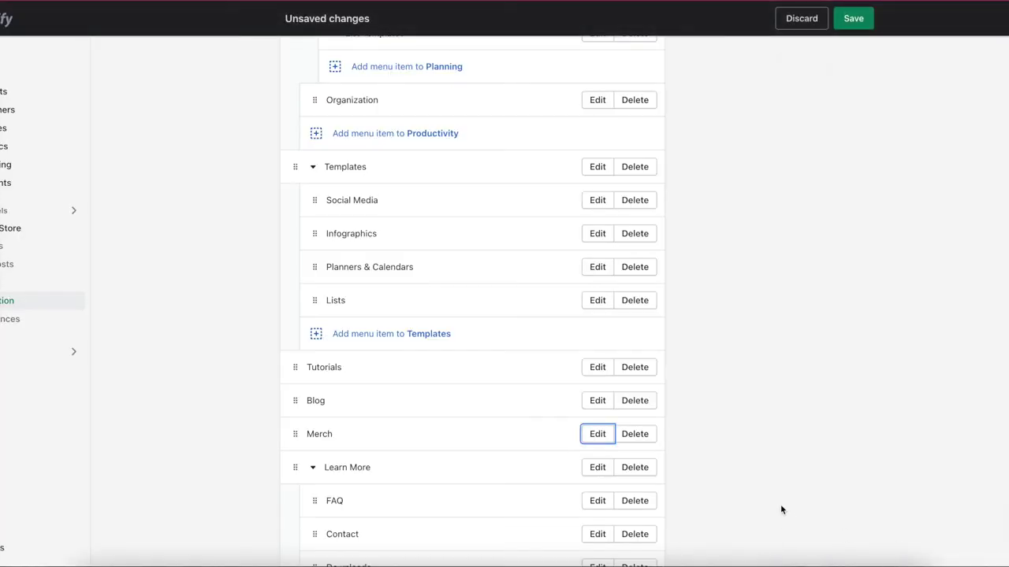
Look over the edited menu list and view the Merch collection page on the storefront.
scroll(775, 446, up, 2)
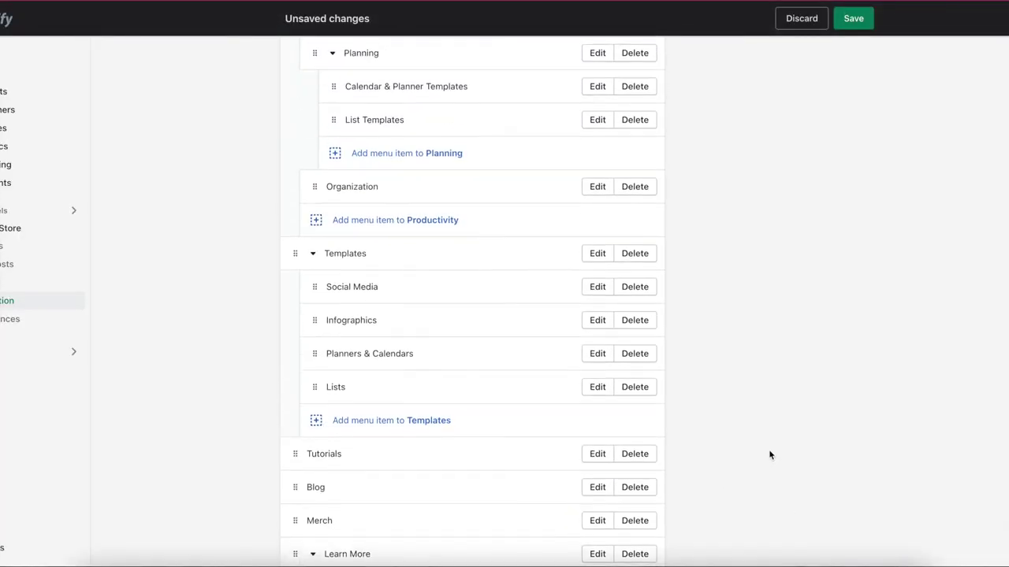
scroll(765, 457, down, 3)
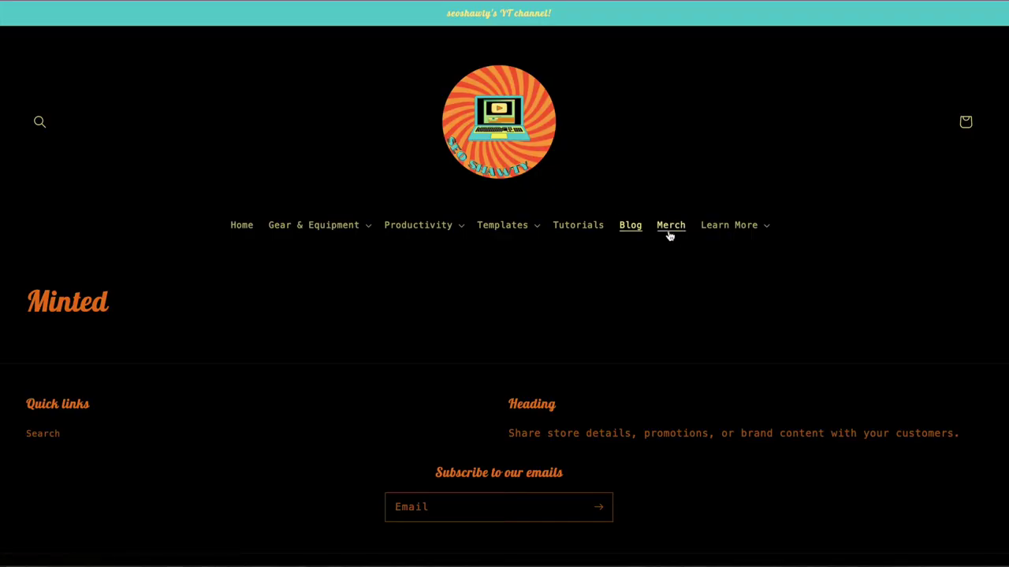
click(668, 227)
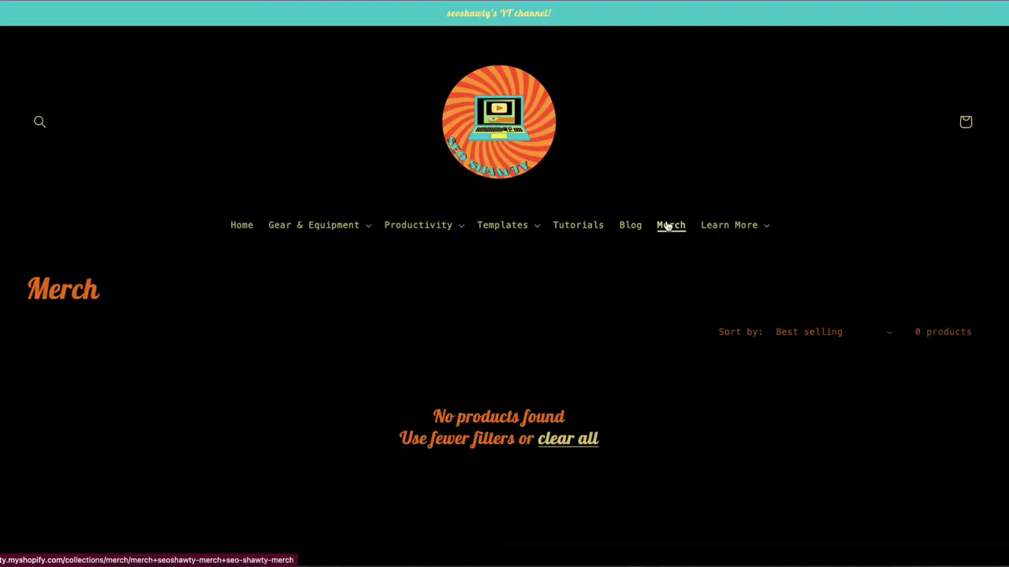
scroll(622, 339, down, 3)
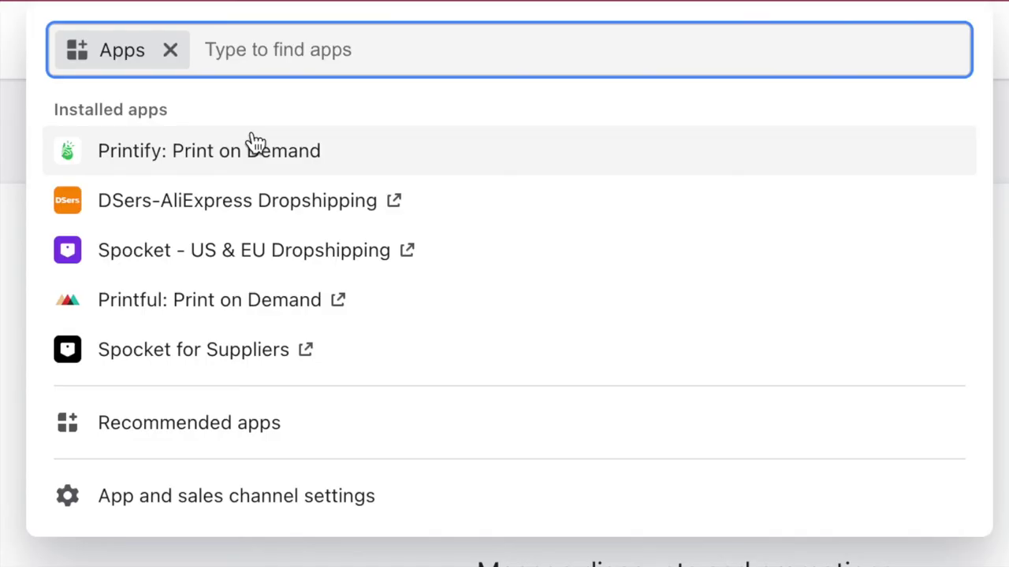
Open the Printful: Print on Demand app and choose the Eco Tote Bag | Econscious EC8000 as the product to design.
click(203, 313)
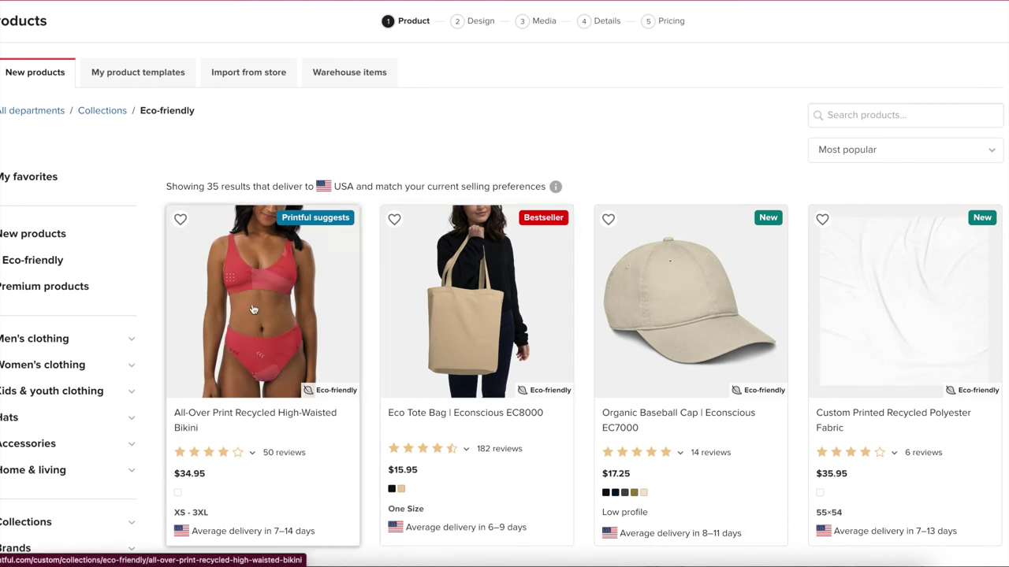
click(445, 312)
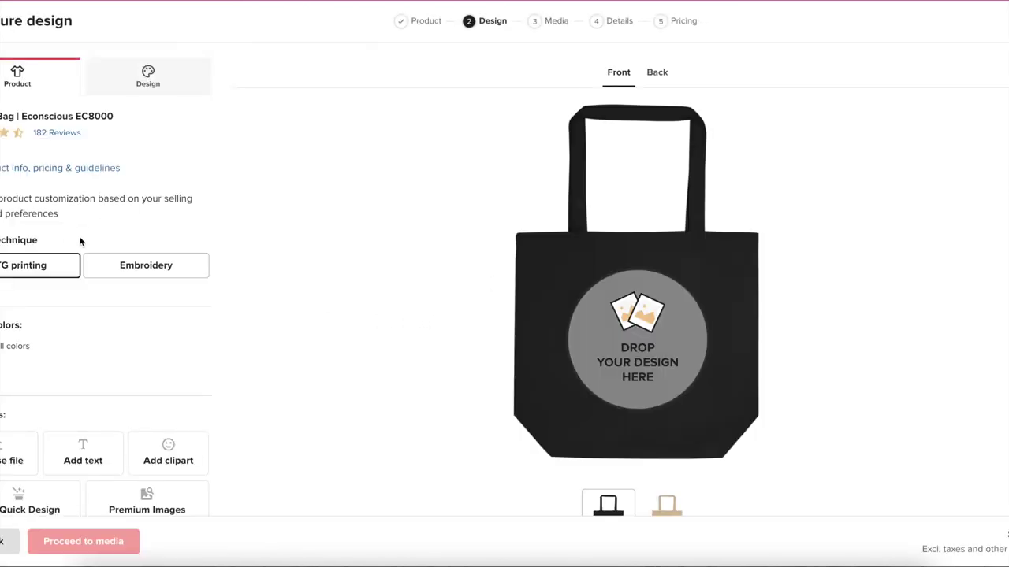
scroll(387, 229, down, 3)
Add seoshawty-(1).png to the tote bag's front, enlarge it to span most of the bag, and proceed to media.
click(633, 240)
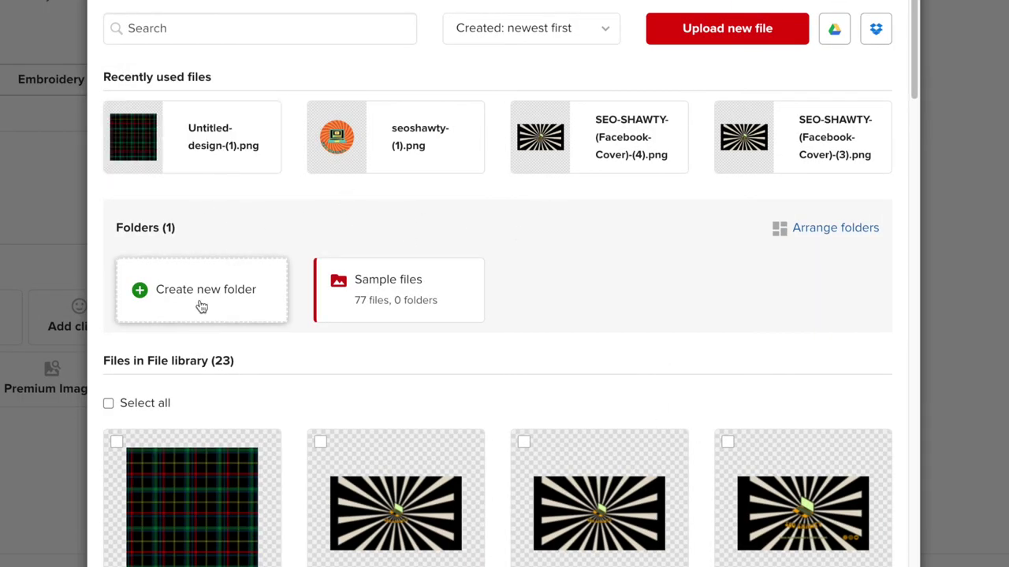
click(405, 151)
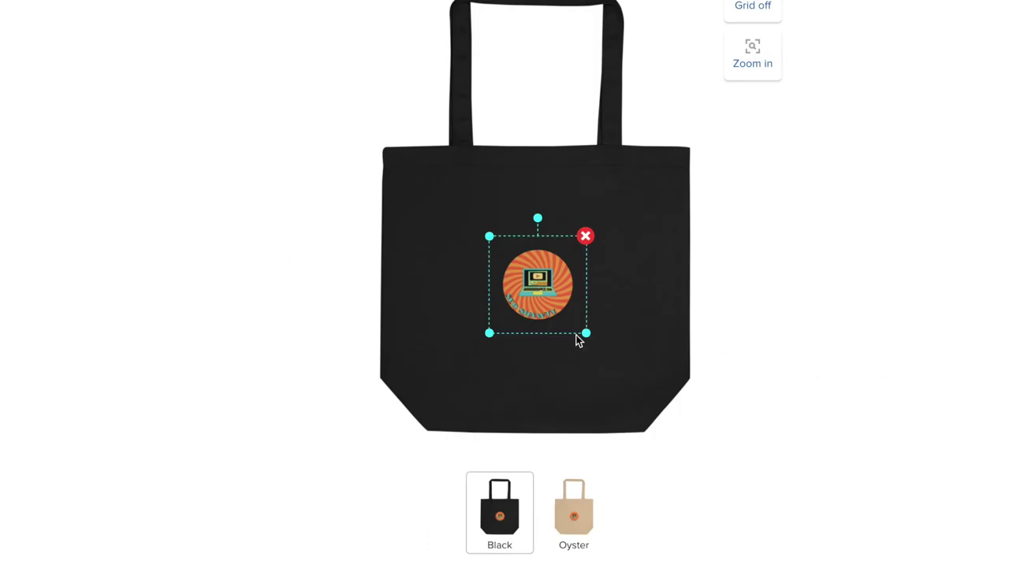
drag(586, 331, 642, 397)
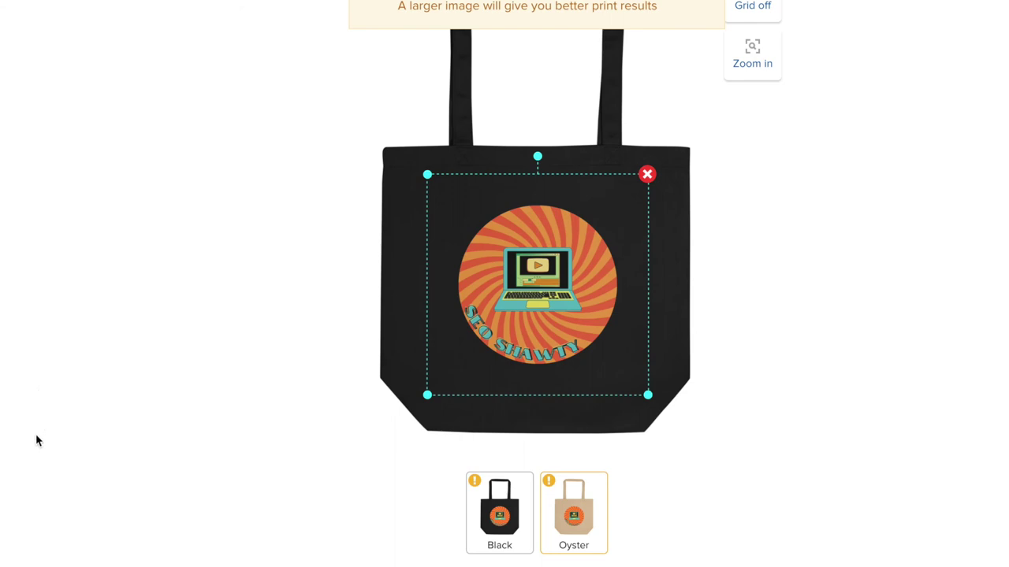
click(91, 544)
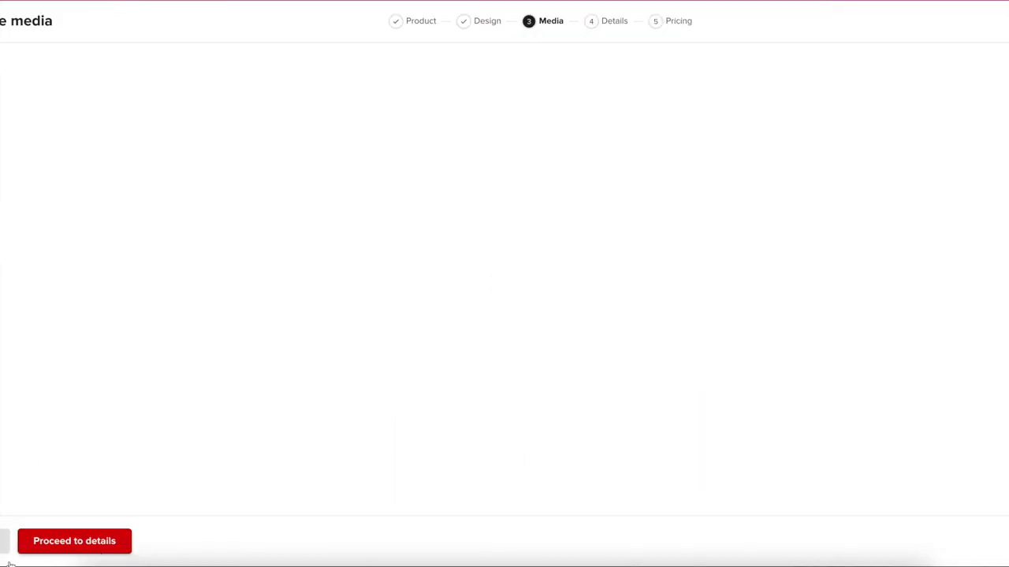
Continue to the tote bag's product details and add the recent tags seo shawty merch, seoshawty merch and merch.
click(87, 275)
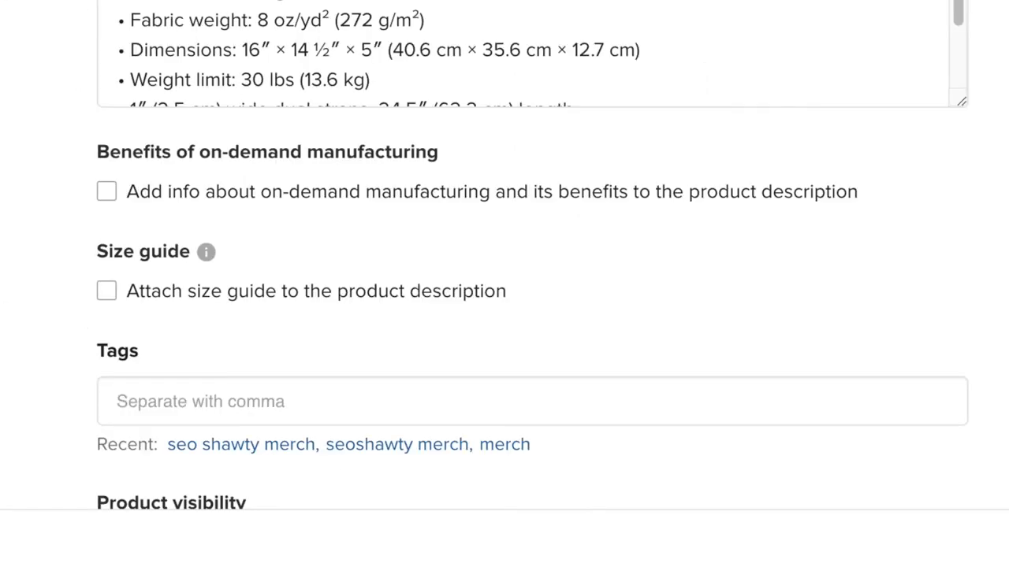
scroll(505, 283, down, 3)
click(271, 255)
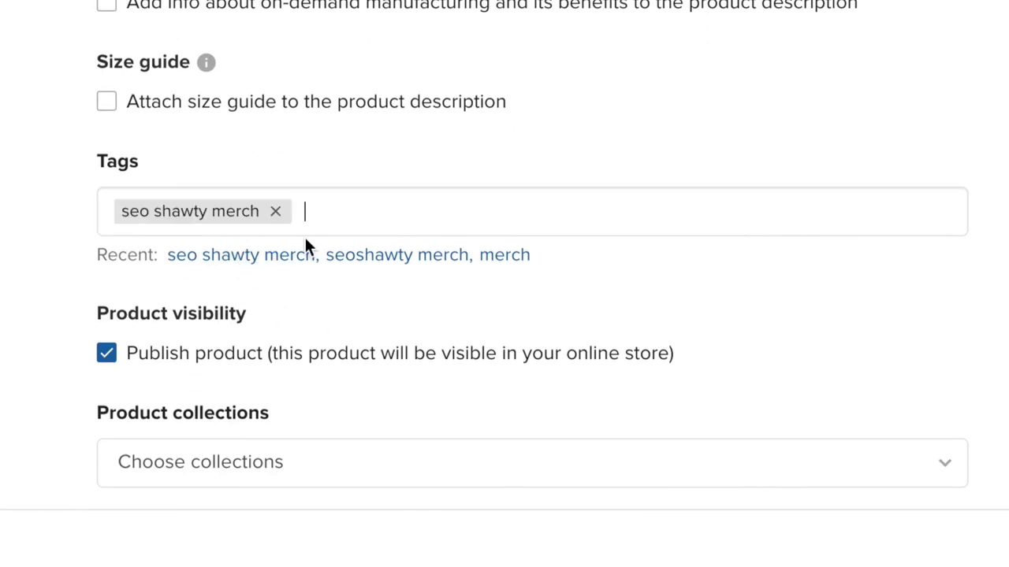
click(371, 257)
click(498, 255)
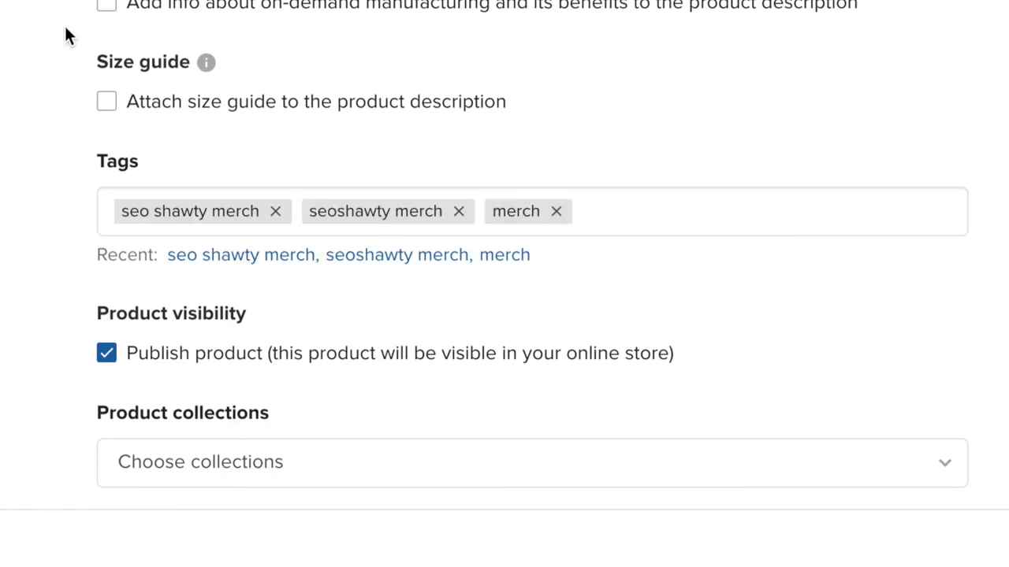
Include the size guide and the on-demand manufacturing information in the tote bag's product description.
click(105, 101)
click(106, 247)
click(106, 203)
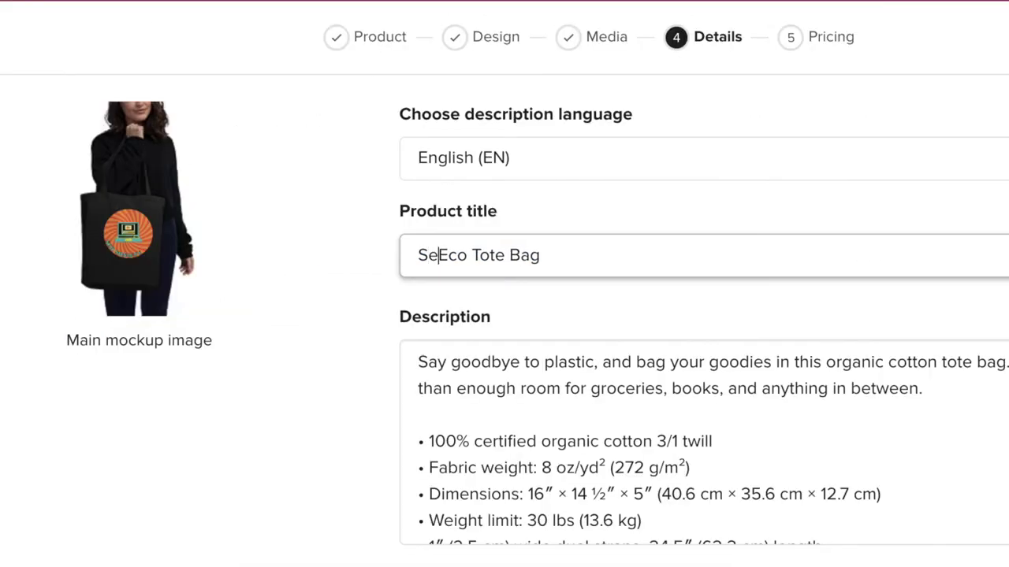
Change the product title to "SEO Shawty Eco Tote Bag".
text(o)
key(BackSpace)
key(BackSpace)
key(BackSpace)
text(EO Shawty)
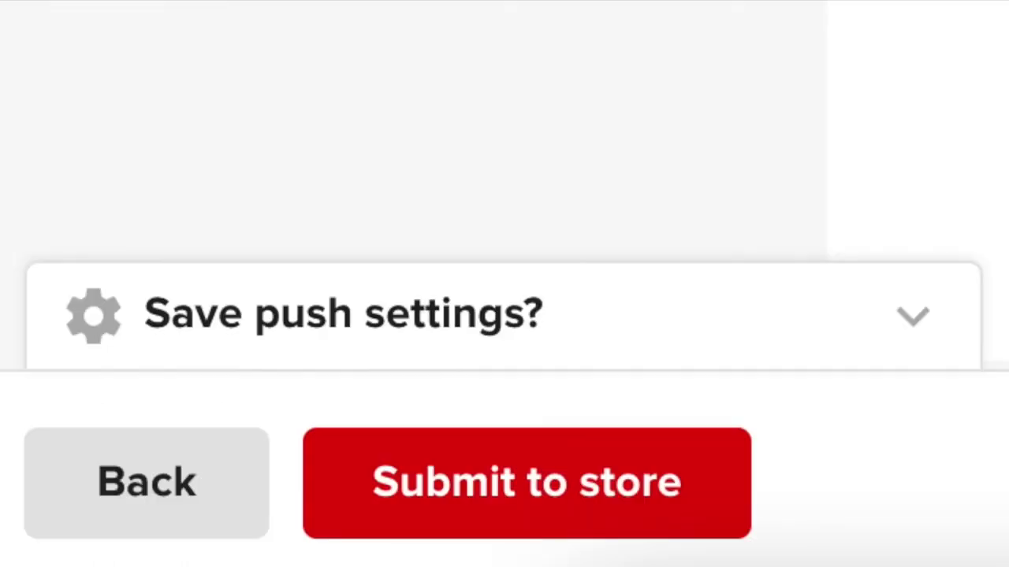
Submit the SEO Shawty Eco Tote Bag to the store and review its storefront product page, including images and size guide.
click(468, 473)
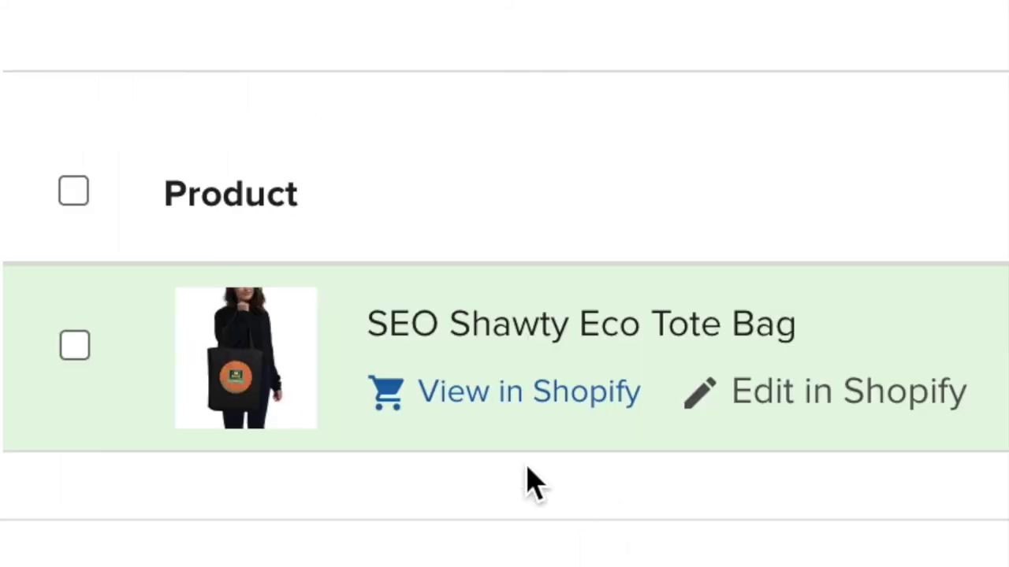
click(368, 473)
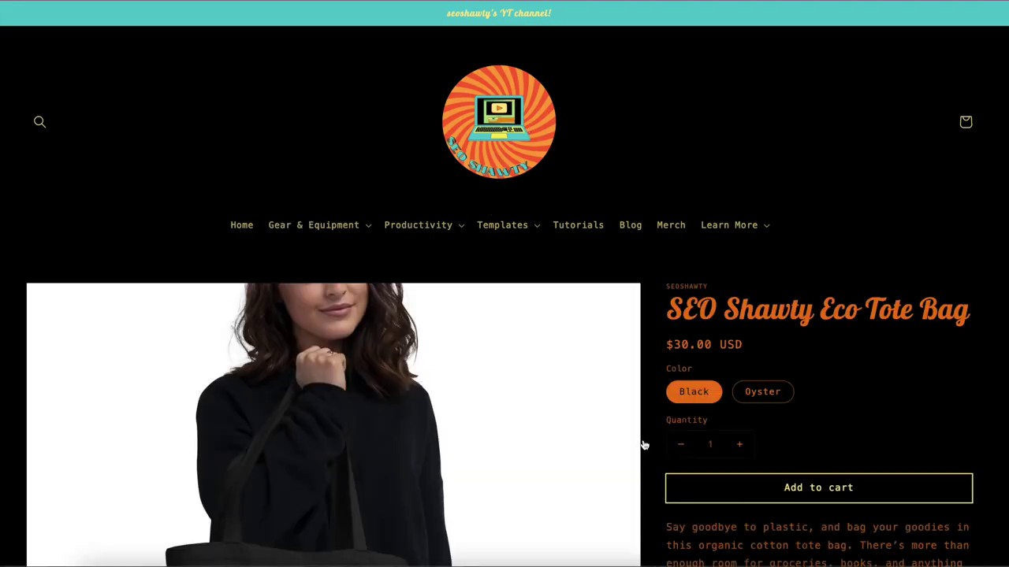
scroll(479, 399, down, 3)
scroll(479, 397, down, 2)
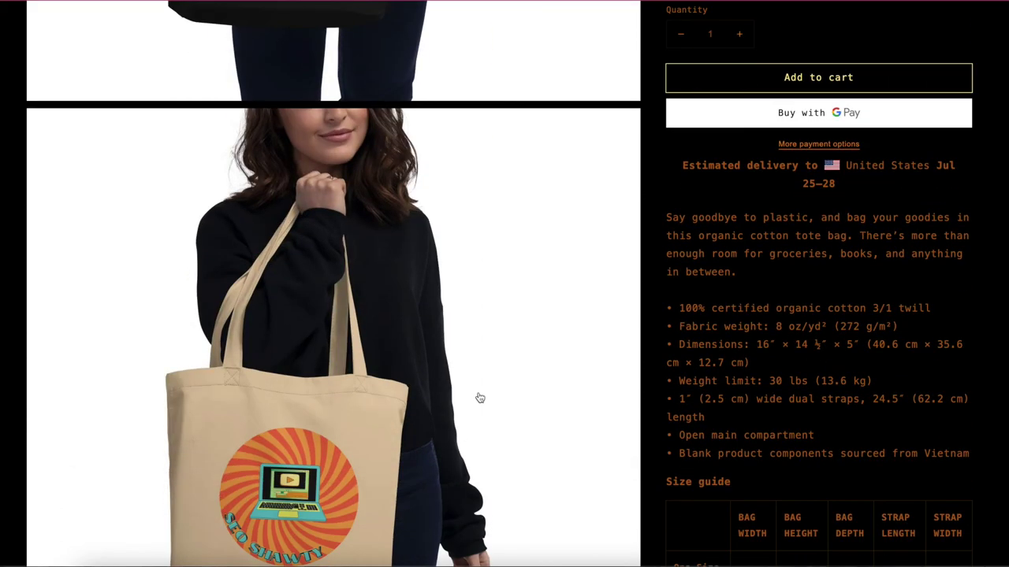
scroll(479, 398, down, 2)
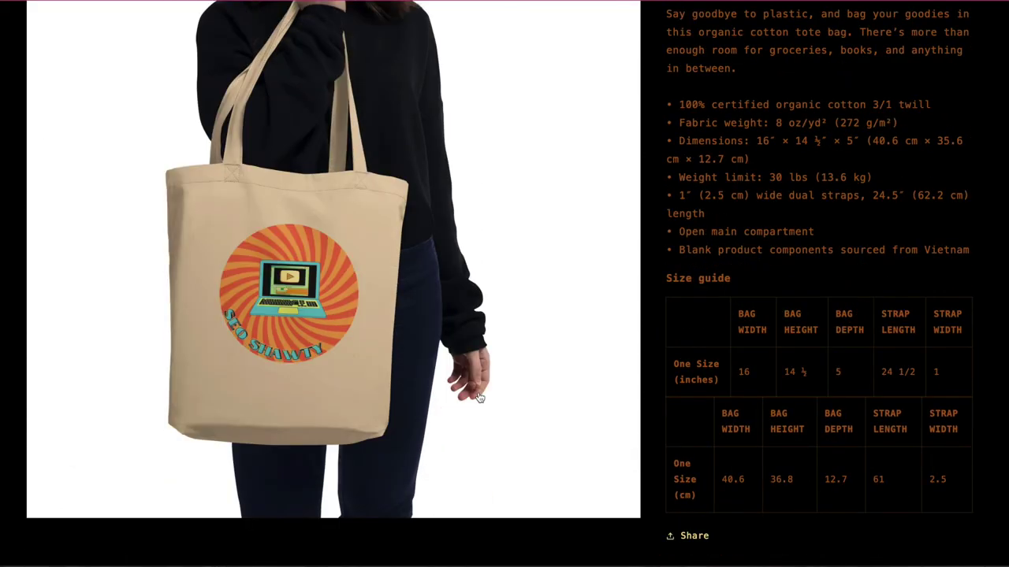
scroll(479, 398, up, 5)
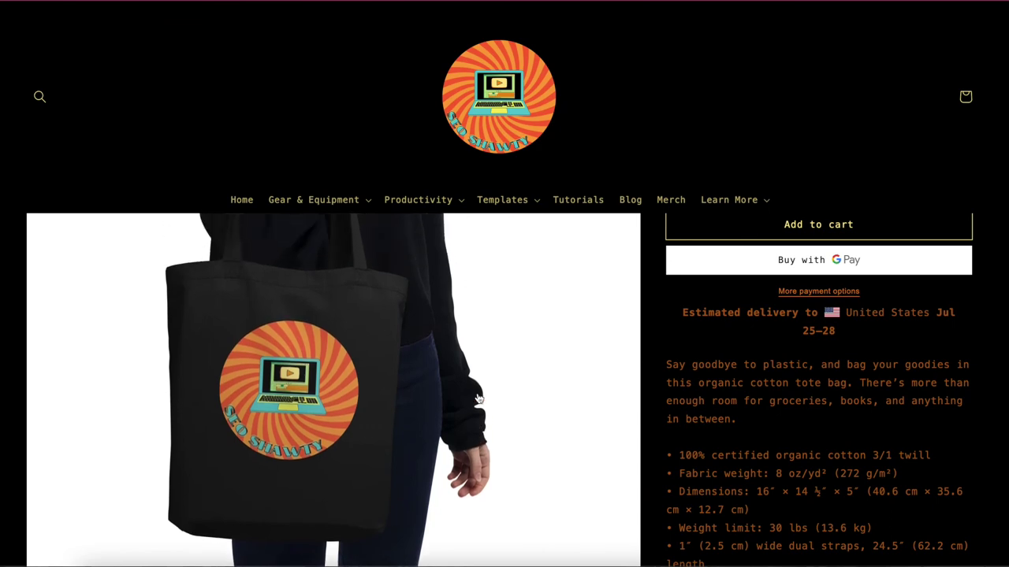
scroll(478, 399, up, 3)
scroll(478, 398, down, 3)
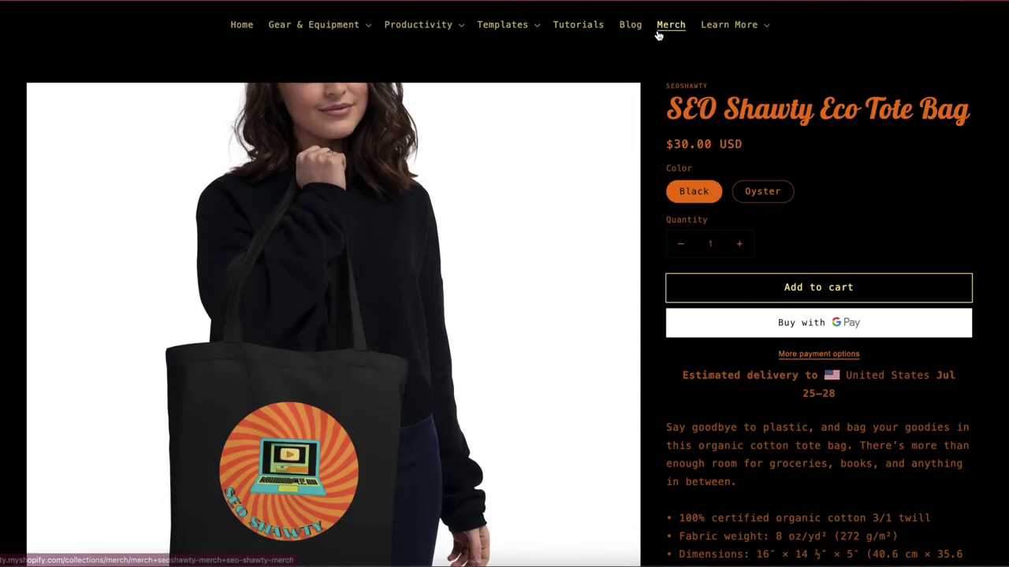
Open the storefront's Merch collection, reloading it to check the listing of the tote bag.
click(658, 33)
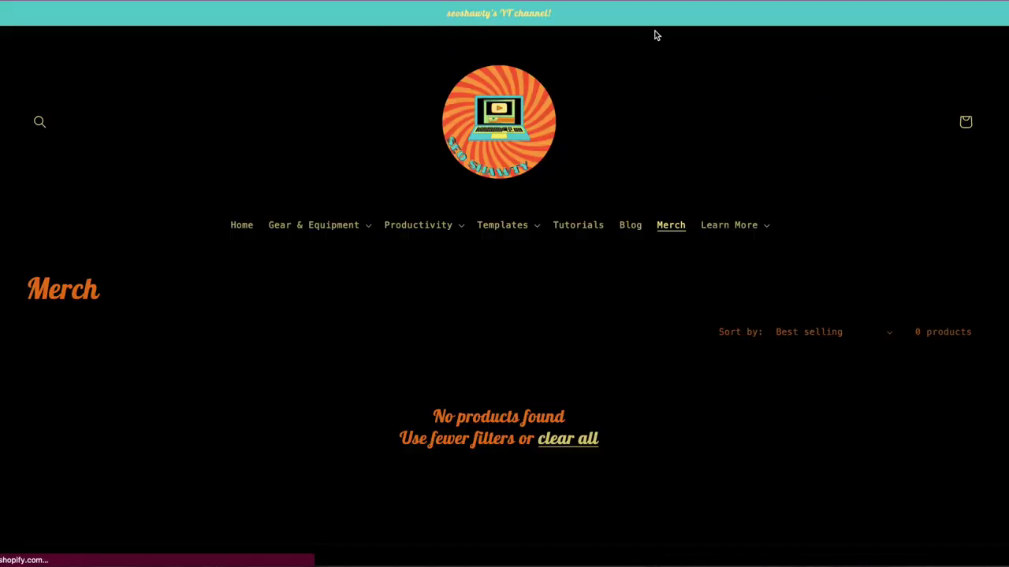
click(573, 238)
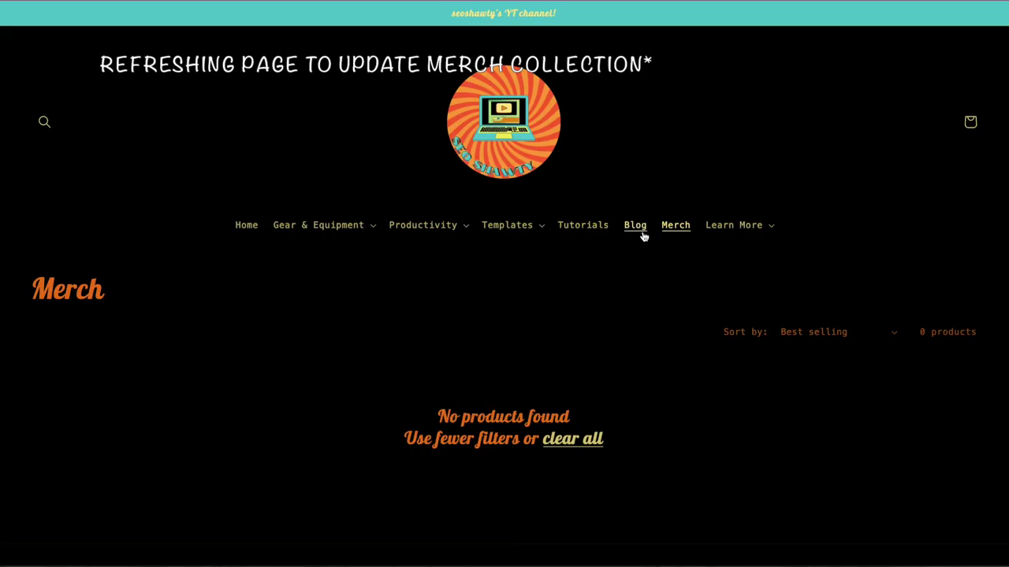
click(635, 226)
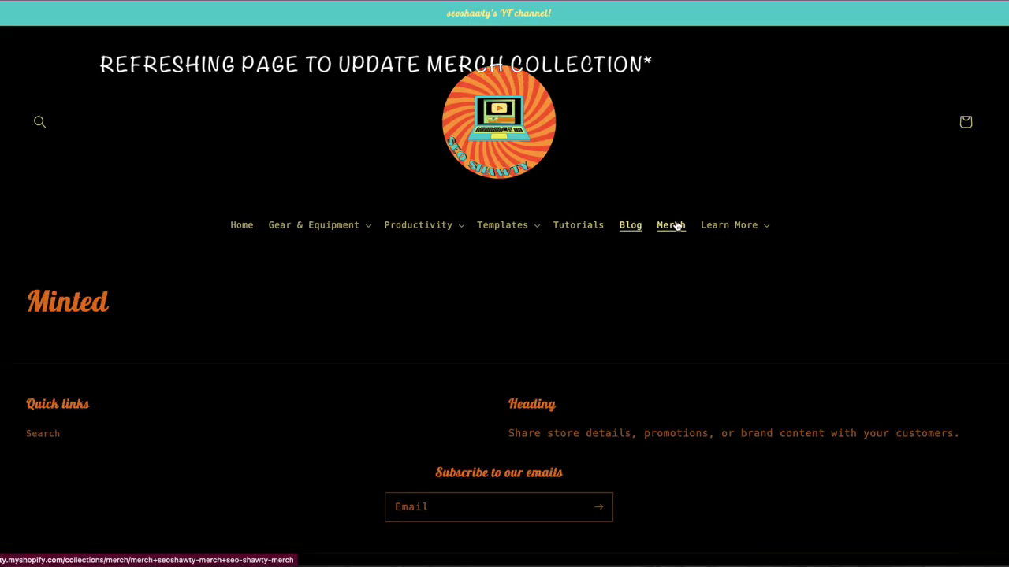
click(671, 226)
scroll(639, 266, down, 8)
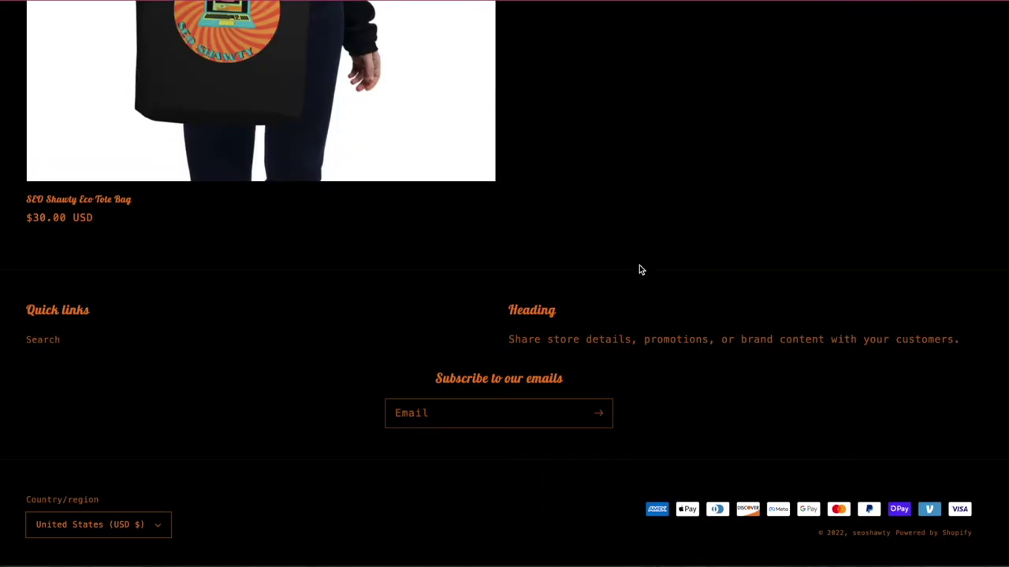
scroll(639, 267, up, 4)
scroll(639, 270, up, 5)
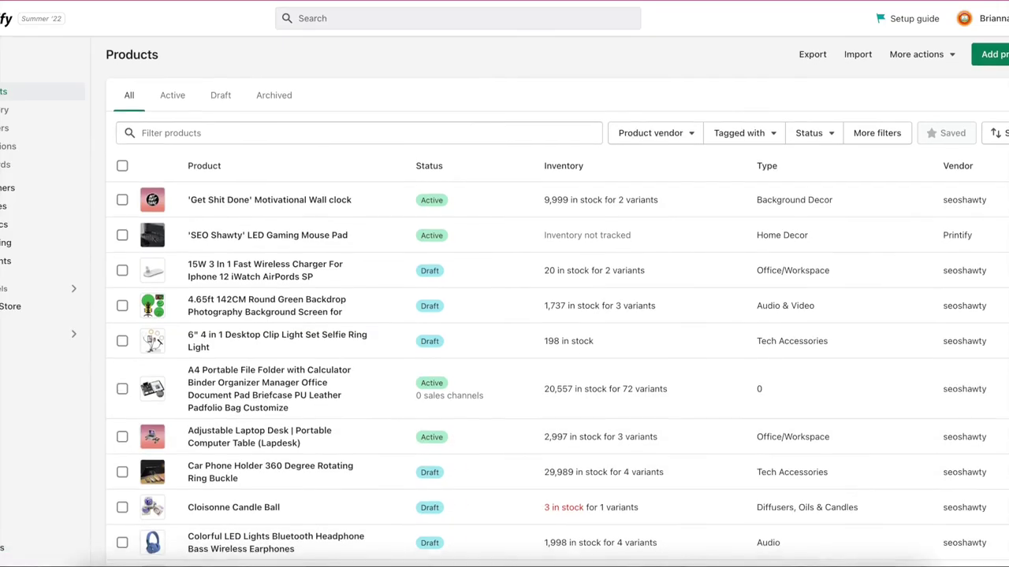
Look through the store's product list and the active or draft status of its products.
scroll(557, 315, down, 5)
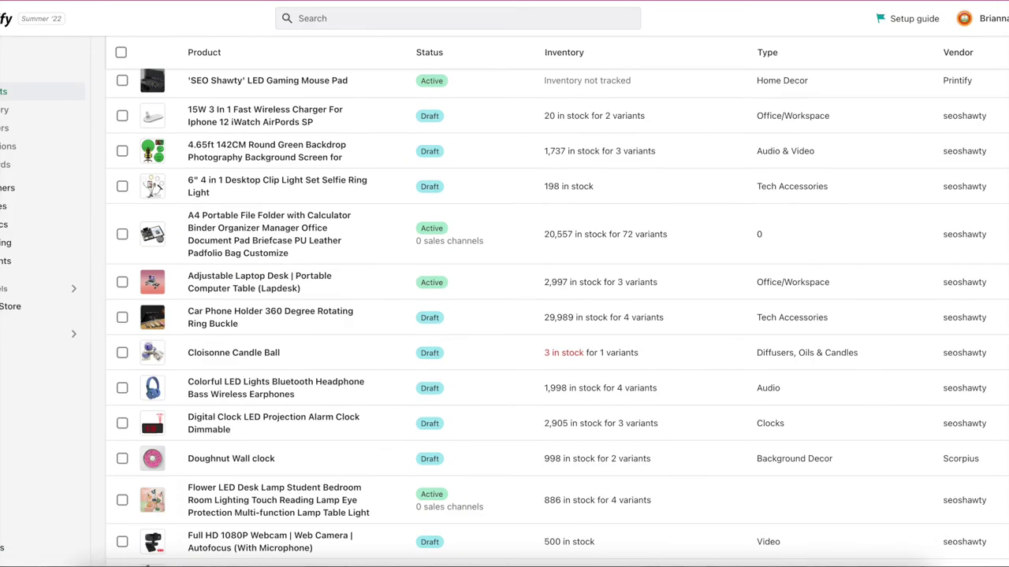
scroll(557, 315, down, 3)
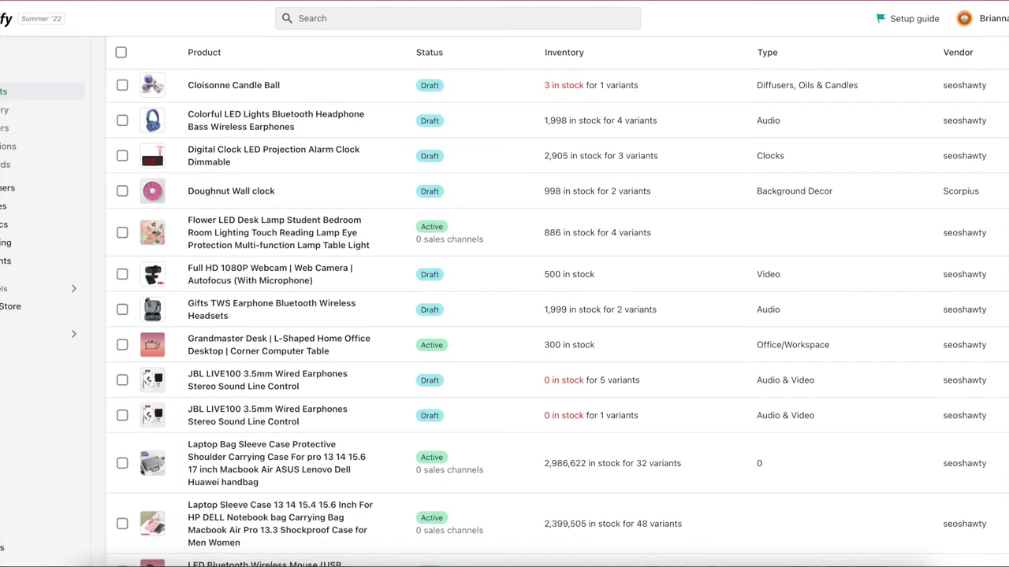
scroll(504, 315, down, 5)
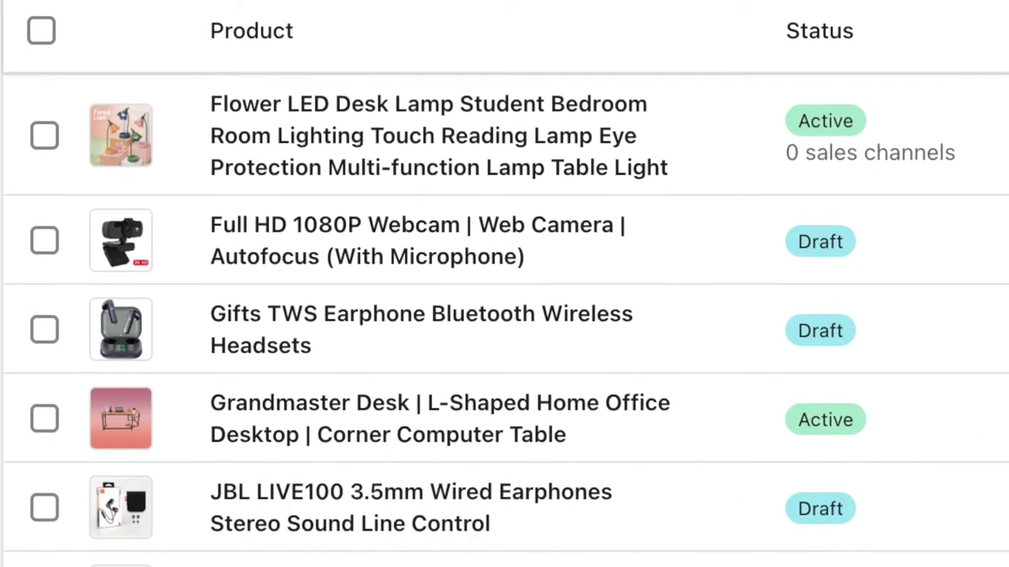
scroll(505, 316, down, 10)
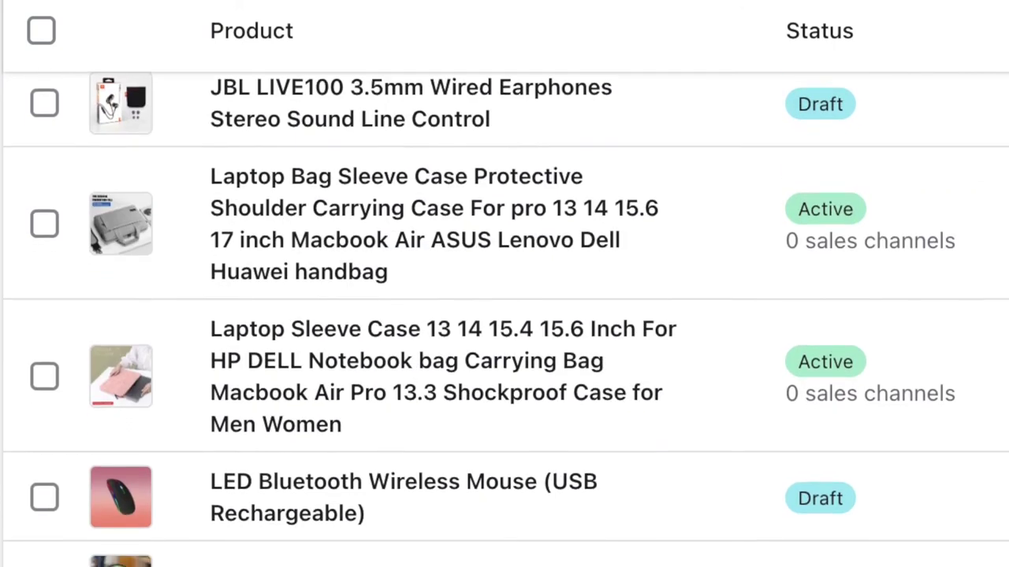
scroll(504, 315, down, 5)
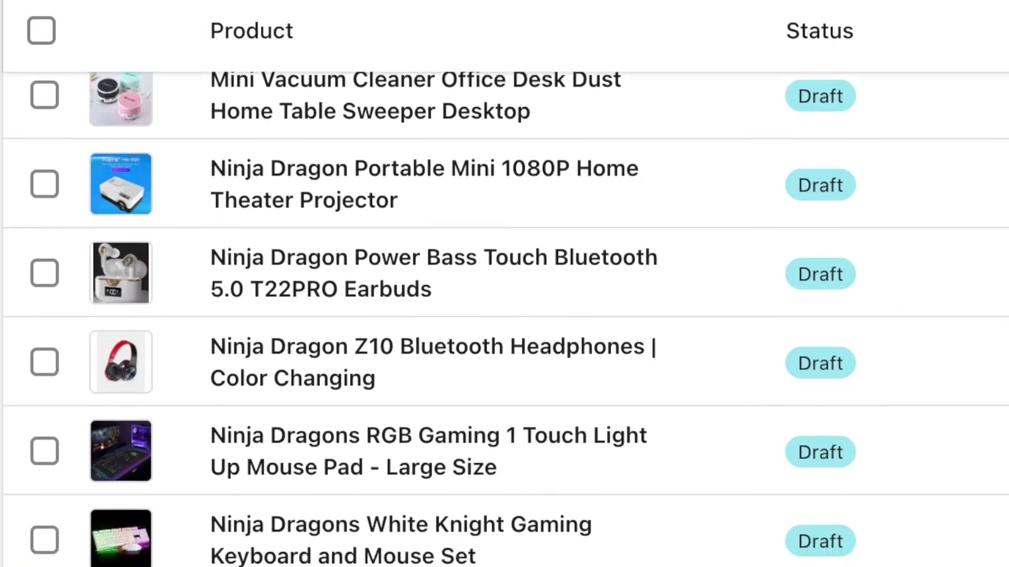
scroll(504, 315, down, 3)
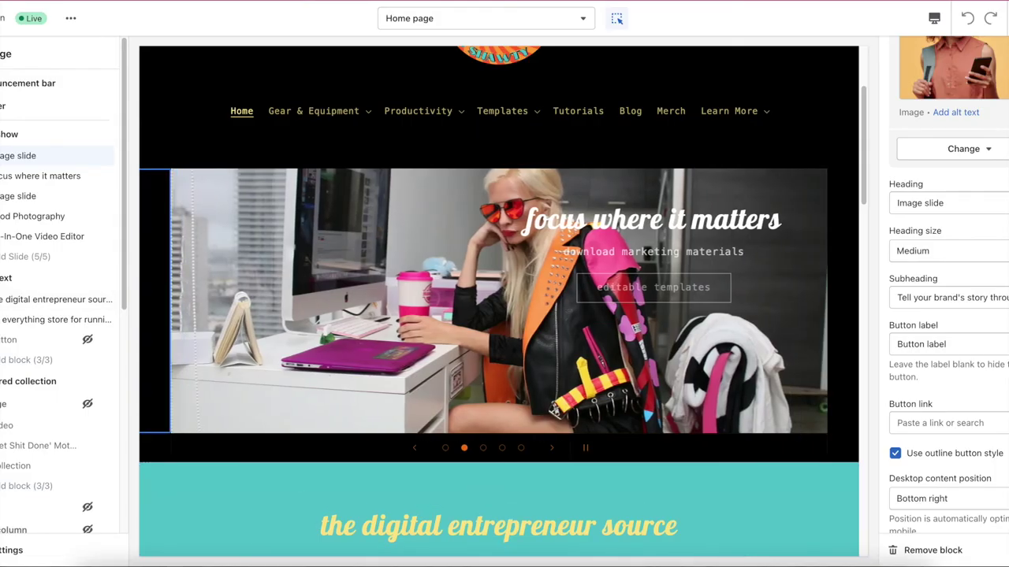
Set the heading of the home page slideshow's first image slide to "Gear & Equipment".
triple_click(961, 202)
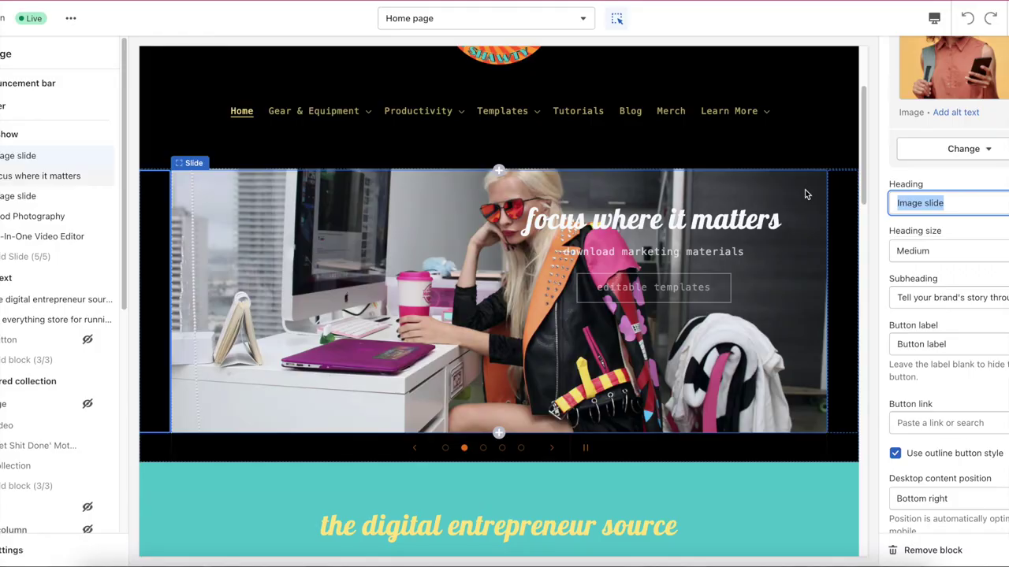
text(Gear)
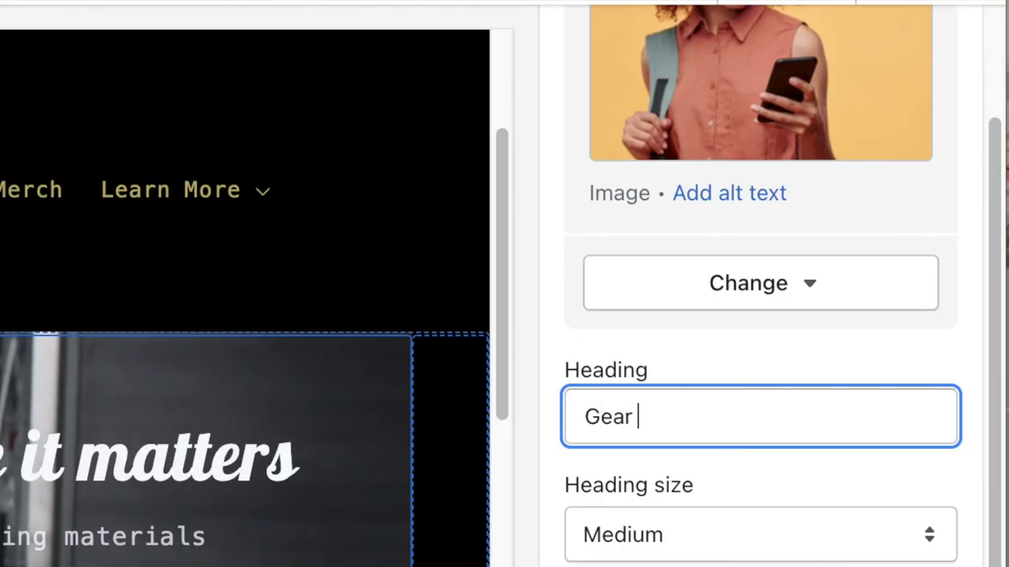
text( & Equipment)
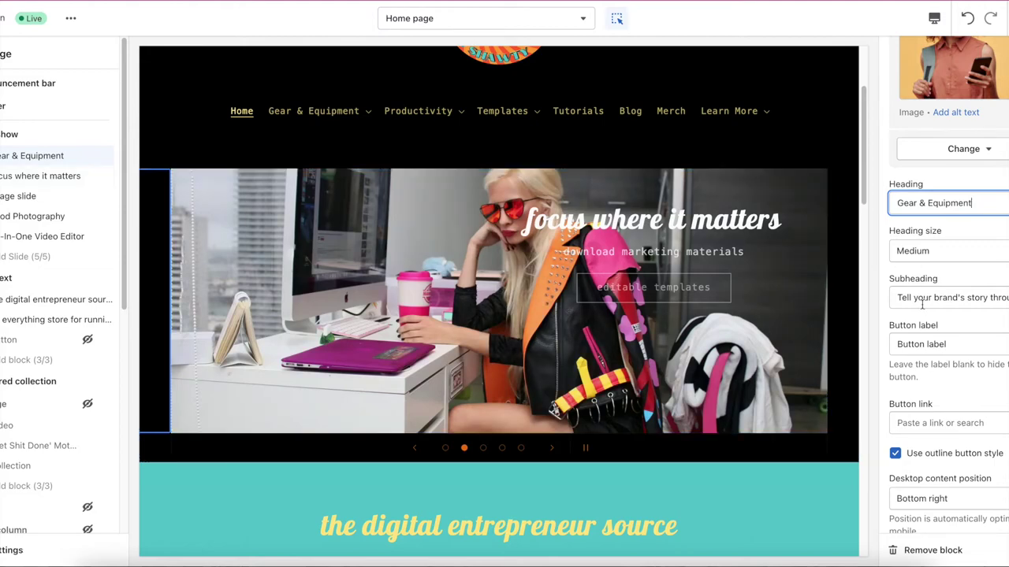
Set the first slide's subheading to "for content creation".
click(922, 305)
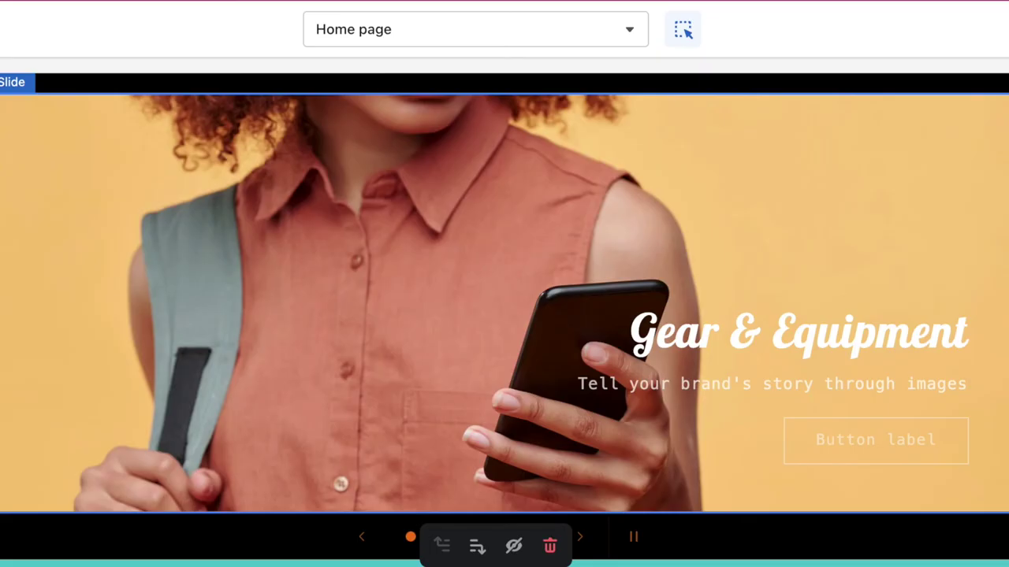
text(fo)
text(r digita)
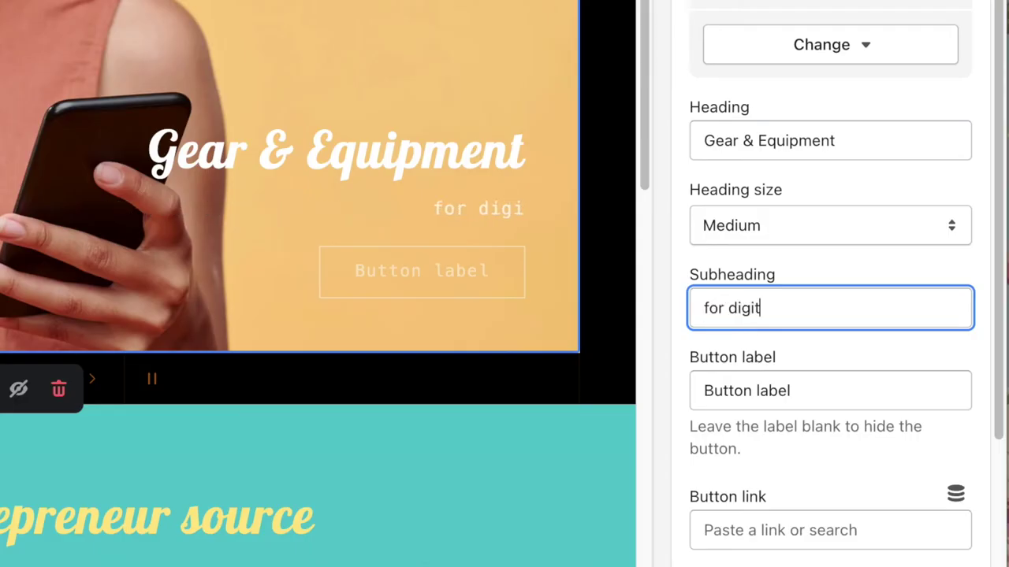
key(BackSpace)
key(BackSpace)
key(BackSpace)
key(BackSpace)
key(BackSpace)
text(content creat)
text(ors)
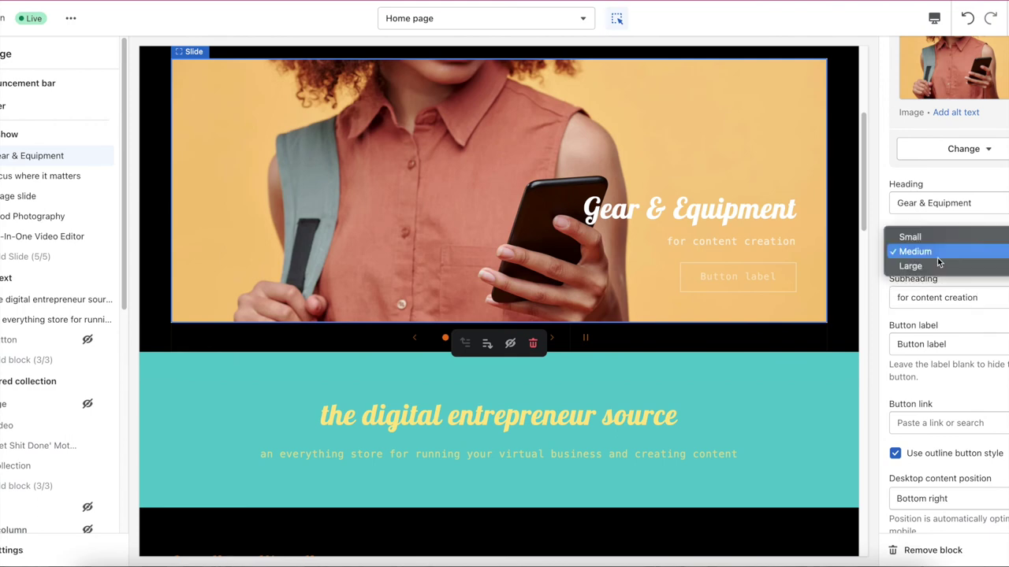
Set the first slide's heading size to Large and its button label to "gear & equipment".
click(938, 262)
triple_click(974, 348)
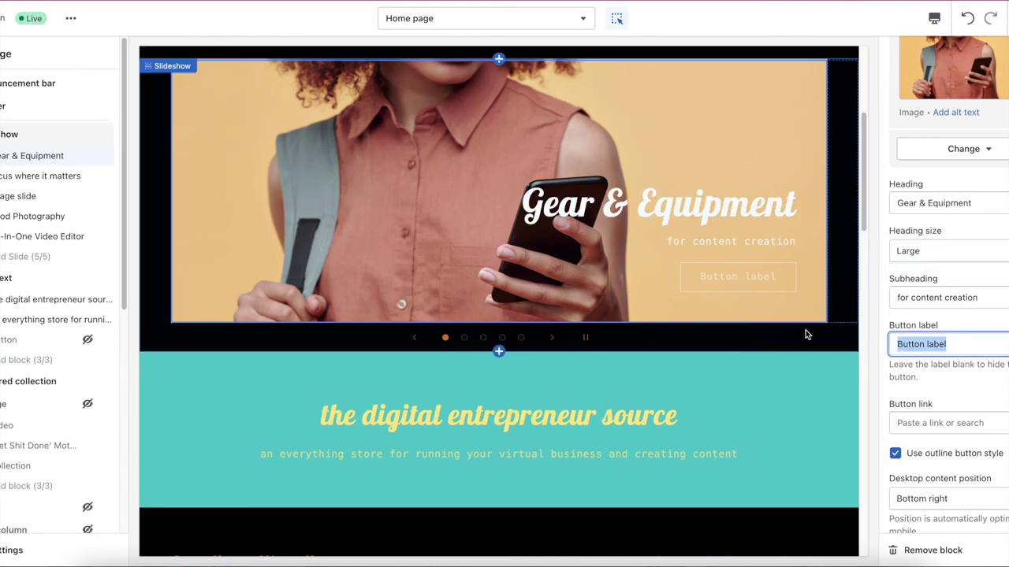
text(gear & equipment)
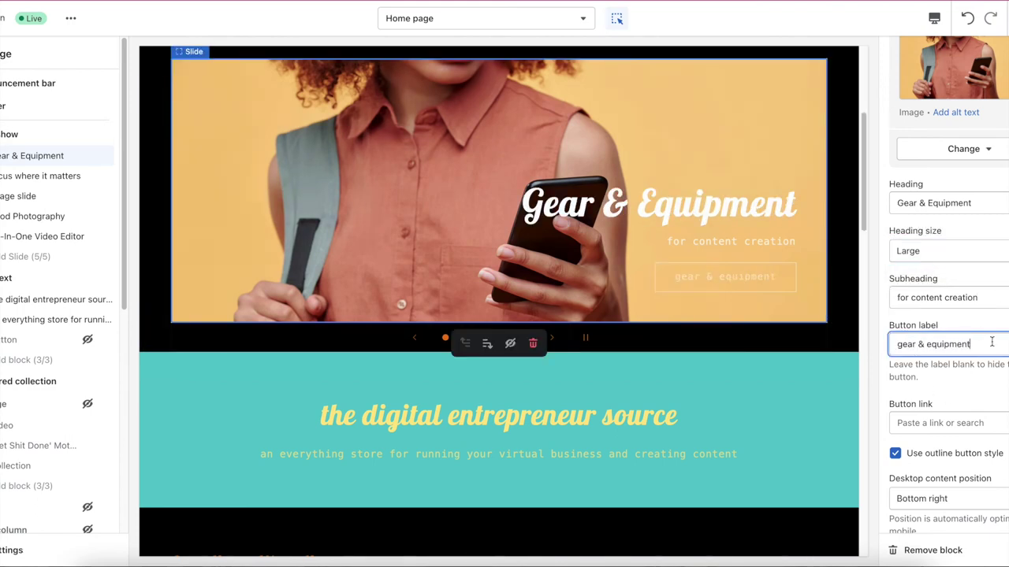
Change the first slide's heading to "Content Creation" and its subheading to "Equipment & Gear".
triple_click(946, 202)
text(Content Creation)
triple_click(945, 297)
text(Equipment & Gear)
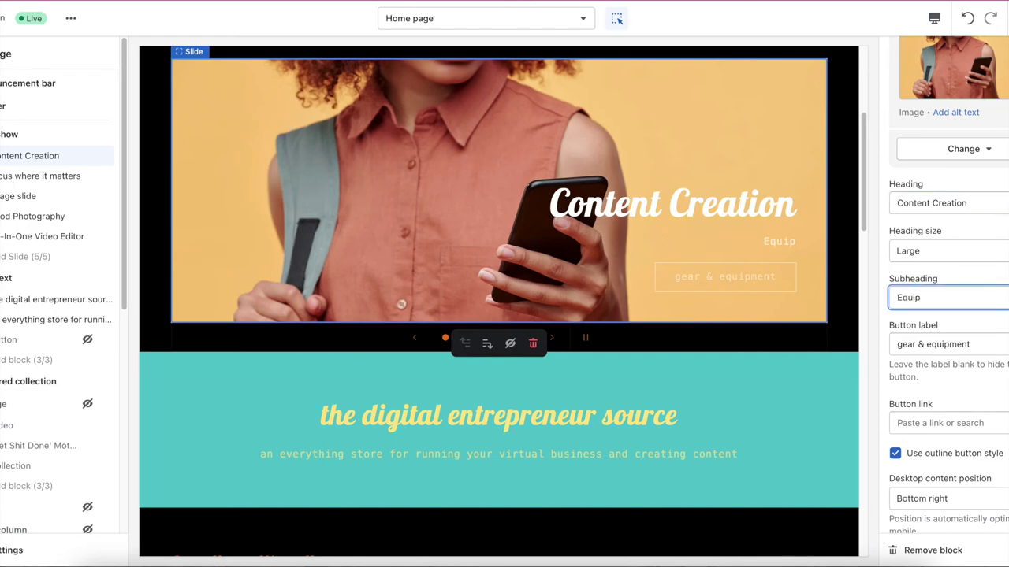
Change the first slide's button label to "Shop Now" and set its heading size to Medium.
triple_click(981, 346)
text(Shop)
click(966, 250)
click(973, 235)
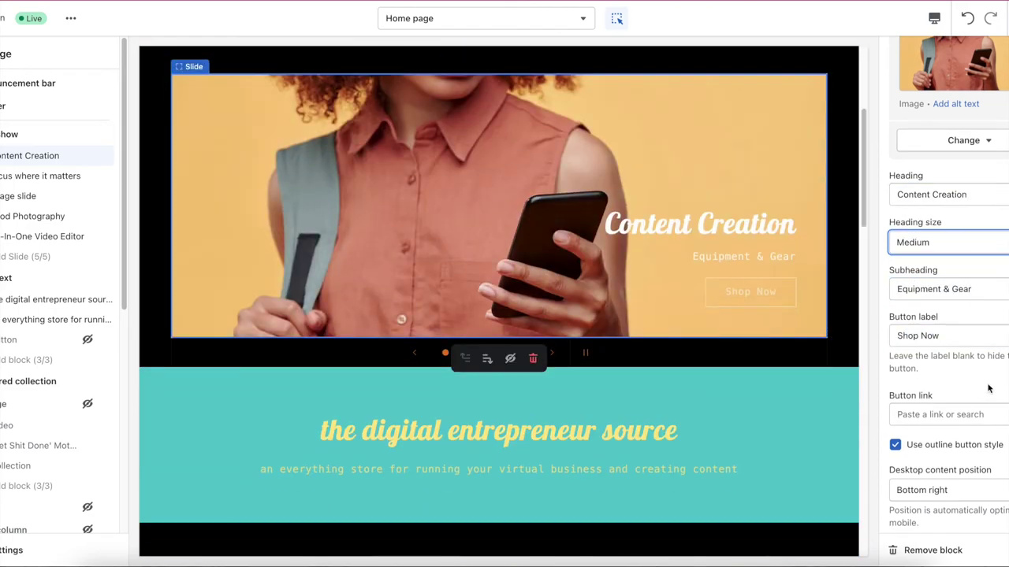
Show a container box behind the first slide's text, keeping the outline style for its button.
scroll(906, 394, down, 1)
click(895, 401)
click(895, 402)
click(895, 506)
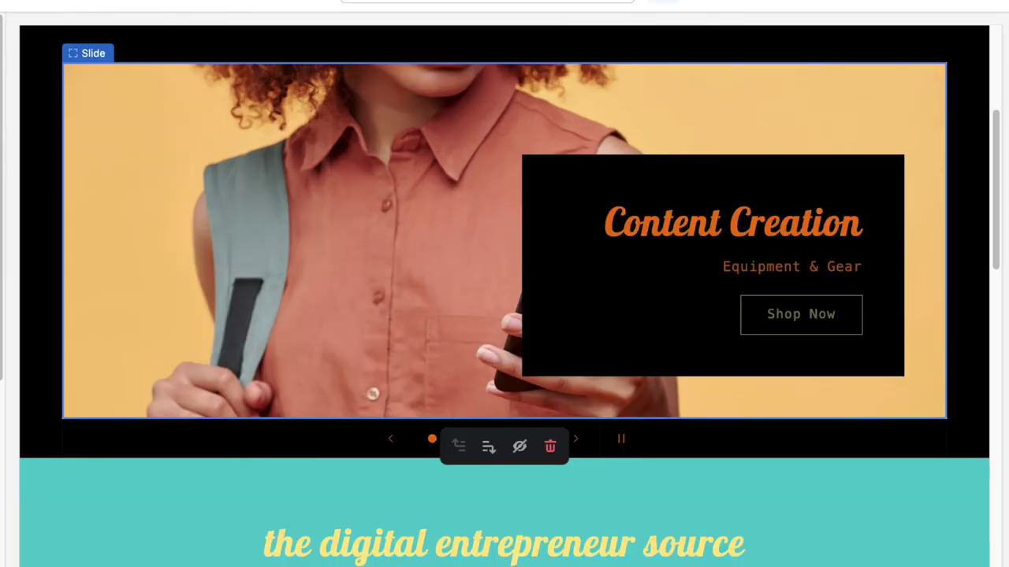